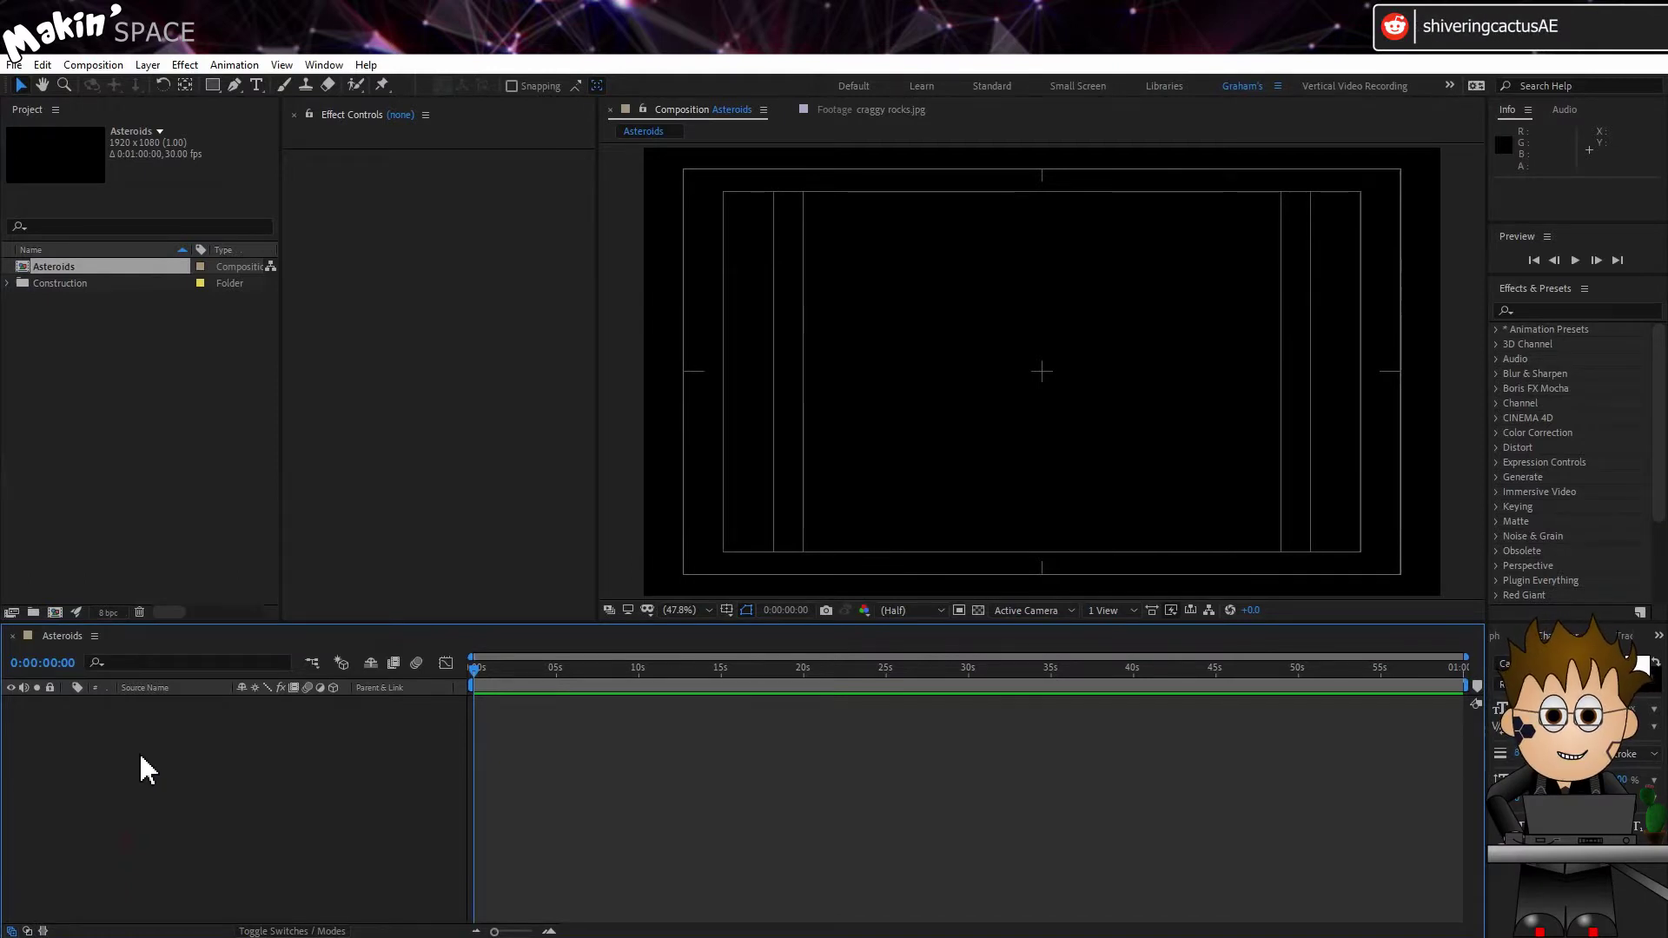
# Step: Create a new null object, name it Null 1, and make it a 3D layer
pyautogui.click(147, 65)
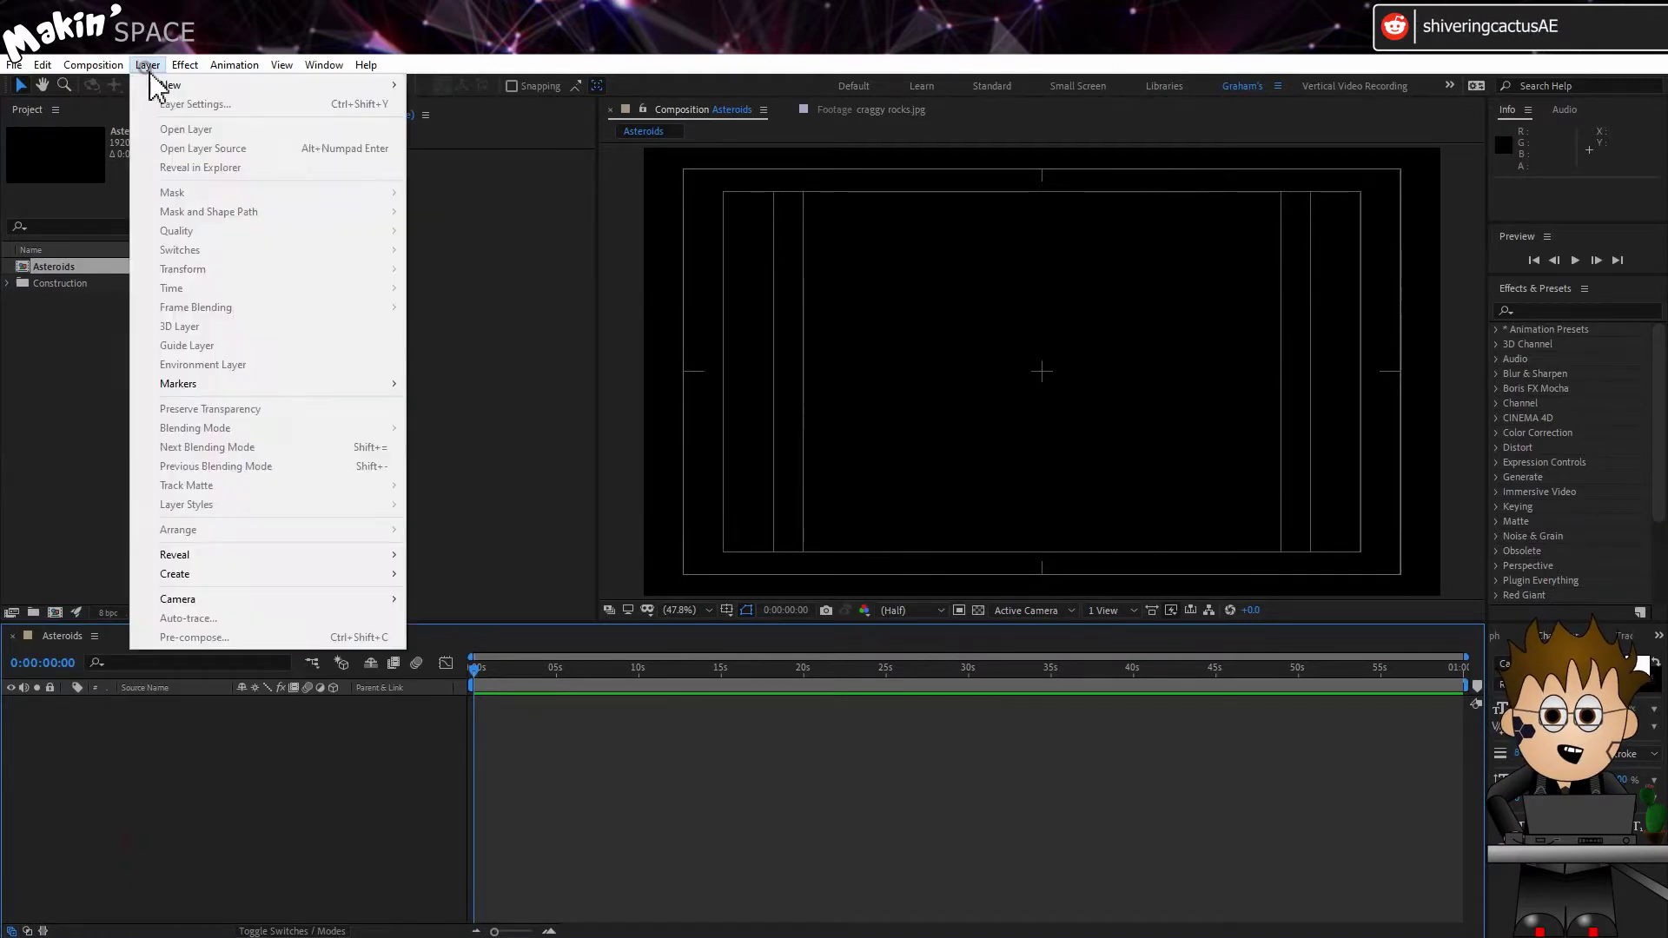
pyautogui.moveTo(174, 84)
pyautogui.click(571, 161)
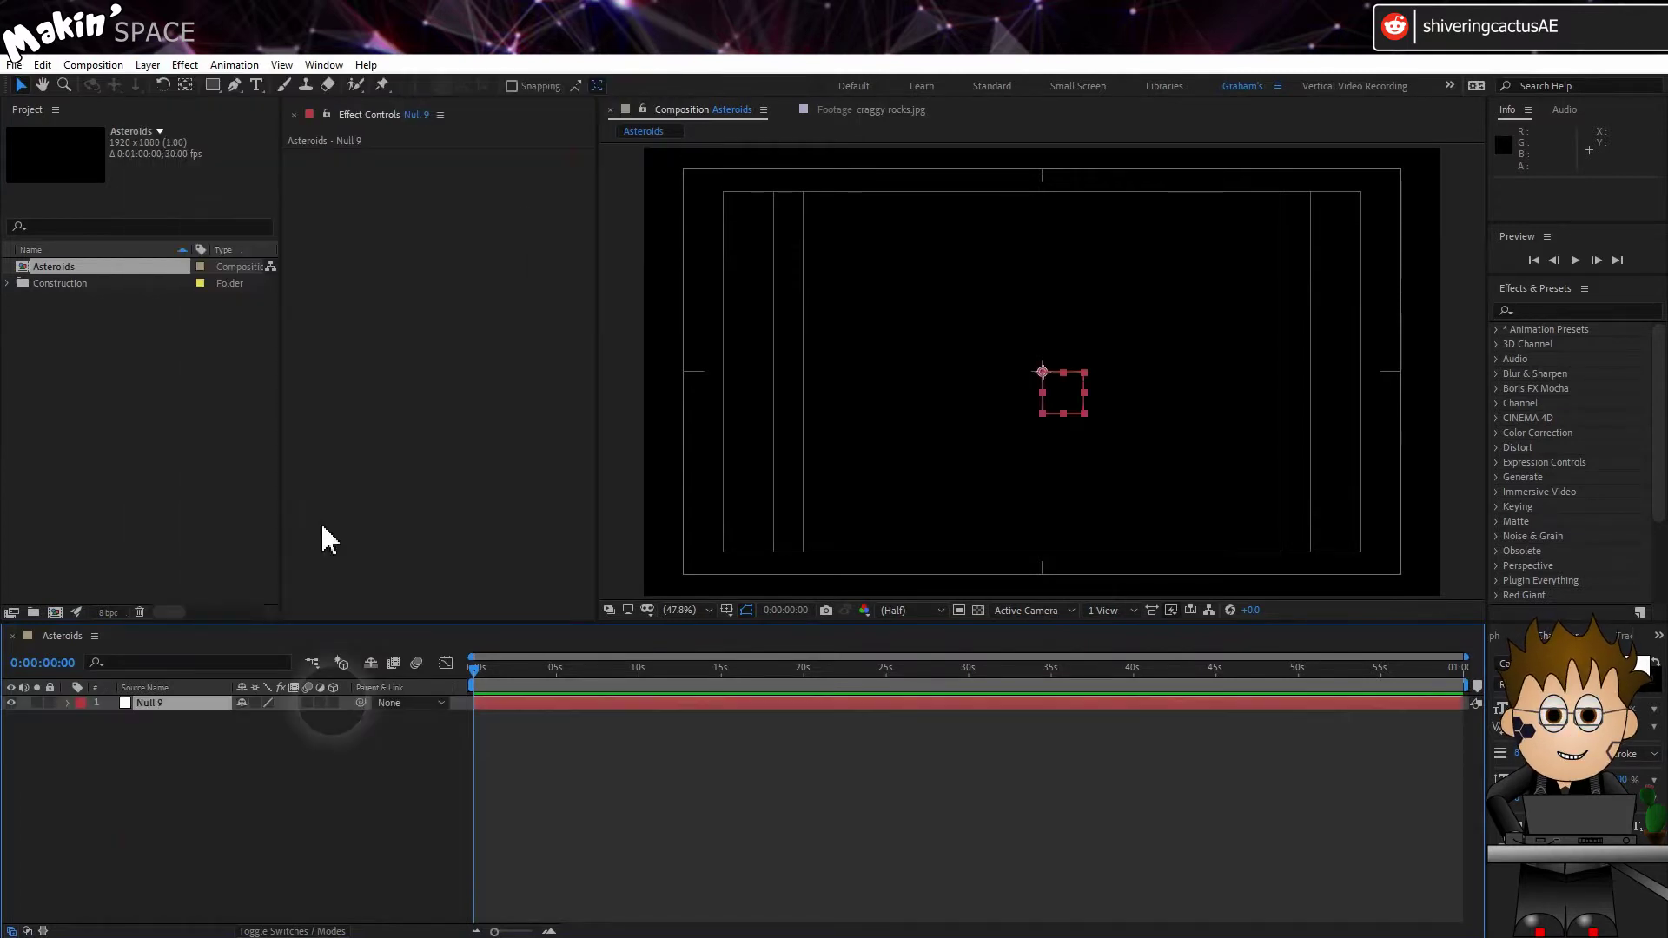
pyautogui.press('Return')
pyautogui.write('Null 1')
pyautogui.click(343, 711)
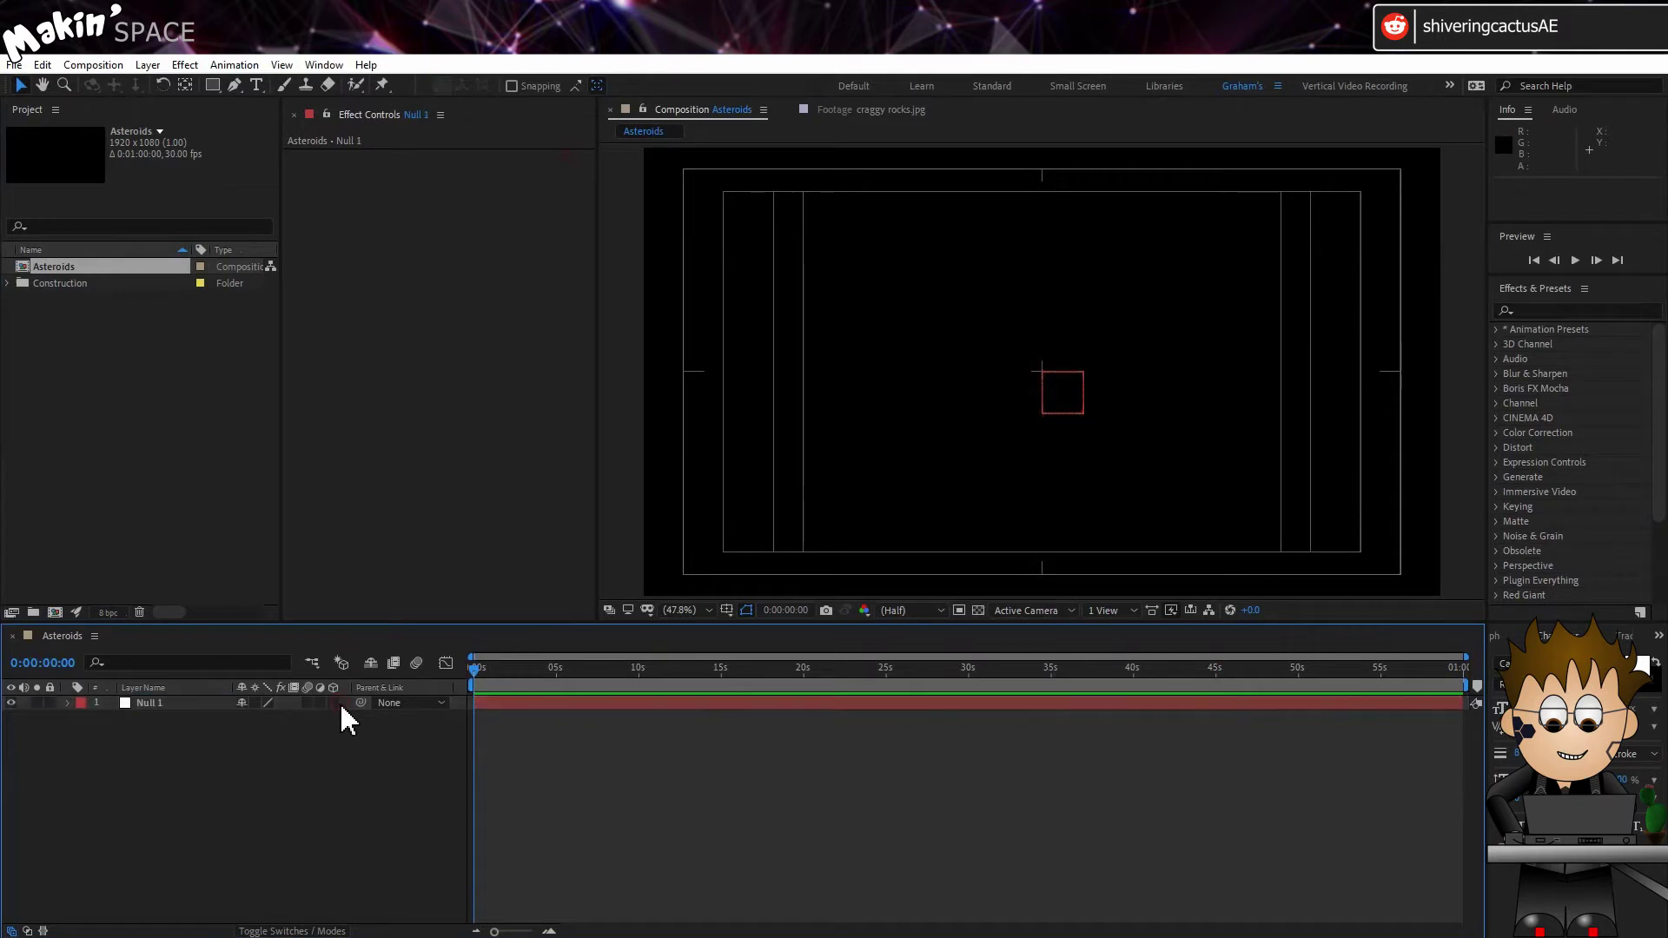
pyautogui.click(333, 702)
# Step: Duplicate Null 1 twice and rename Null 2 to Rotation NULL
pyautogui.click(169, 705)
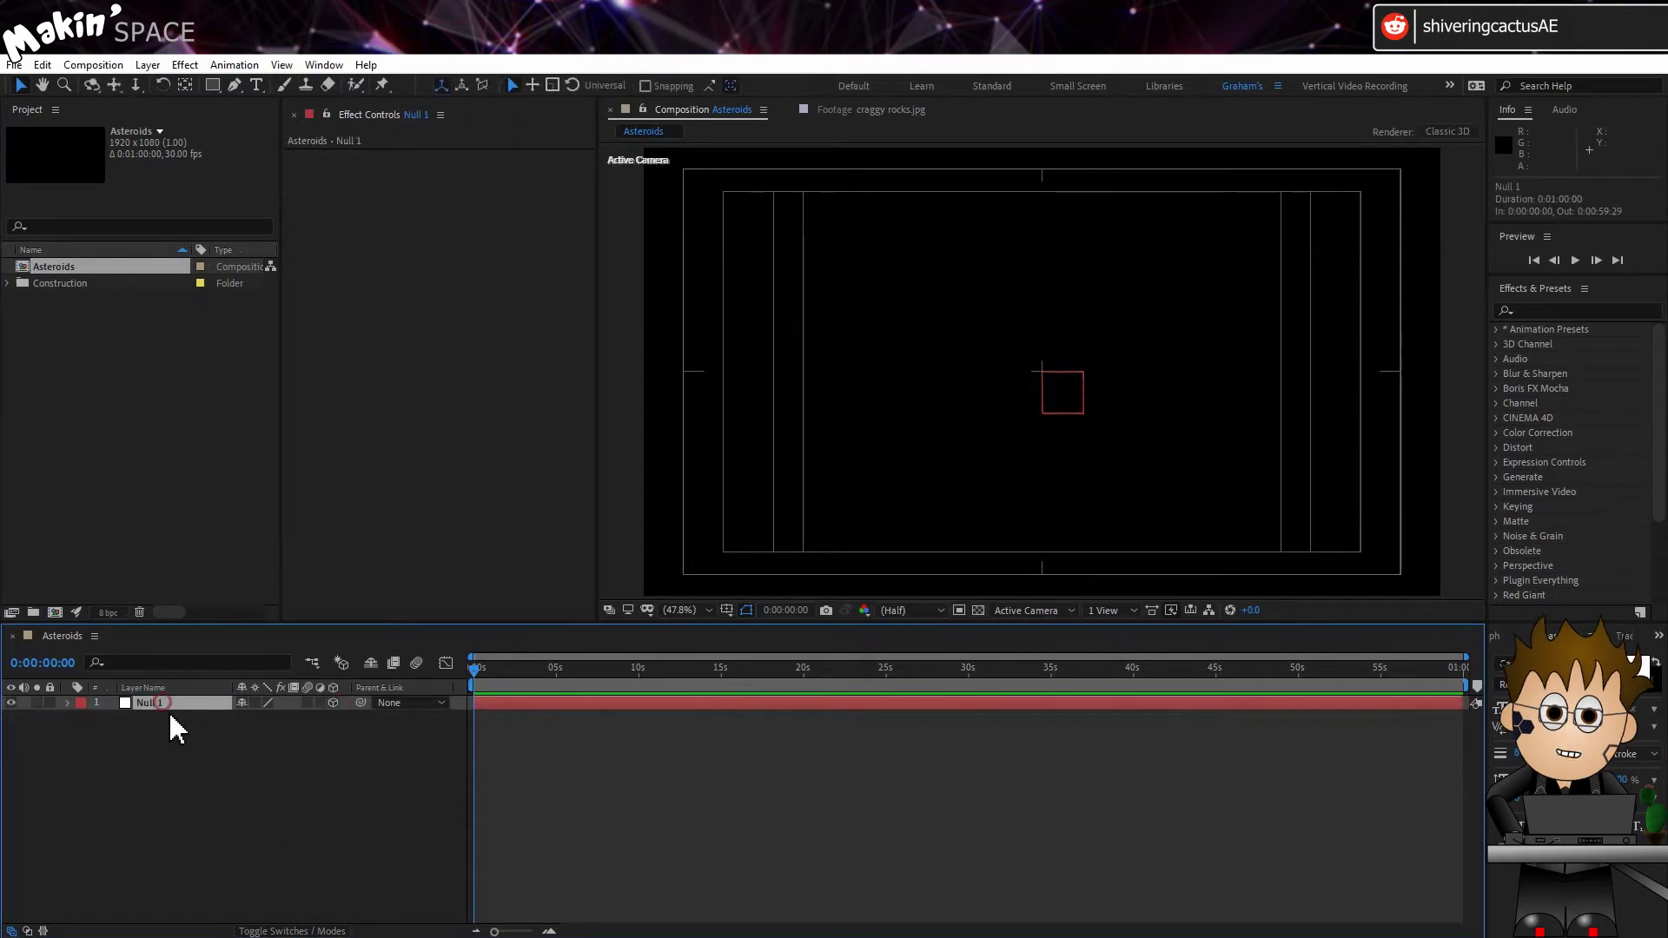
pyautogui.click(37, 65)
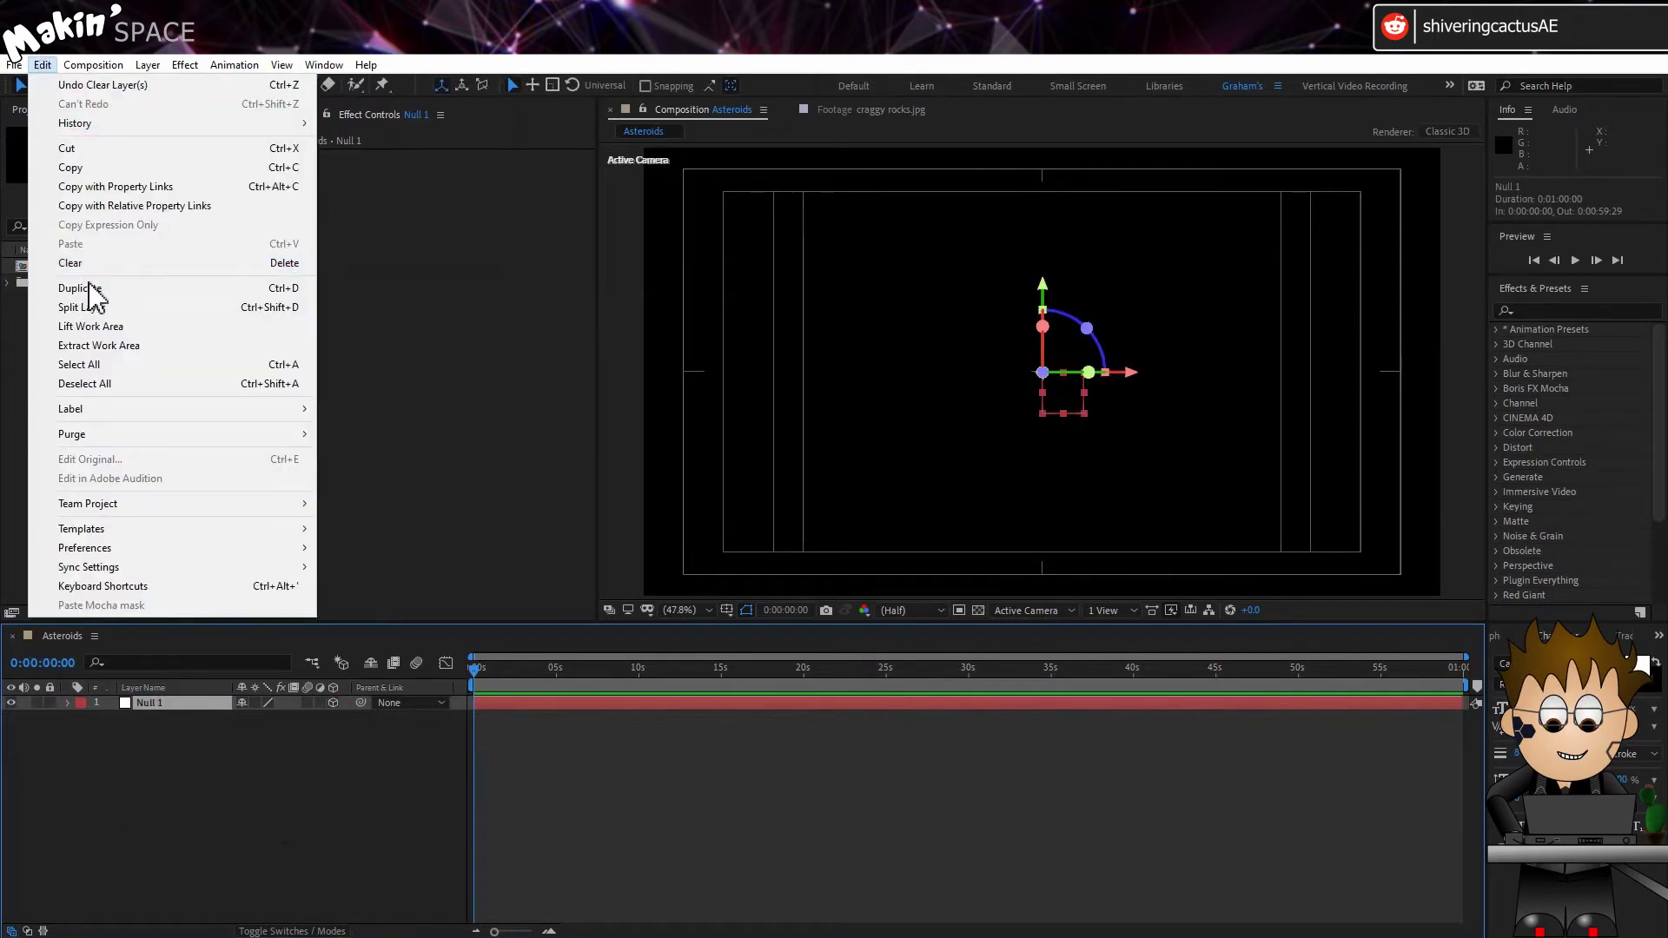
pyautogui.click(46, 289)
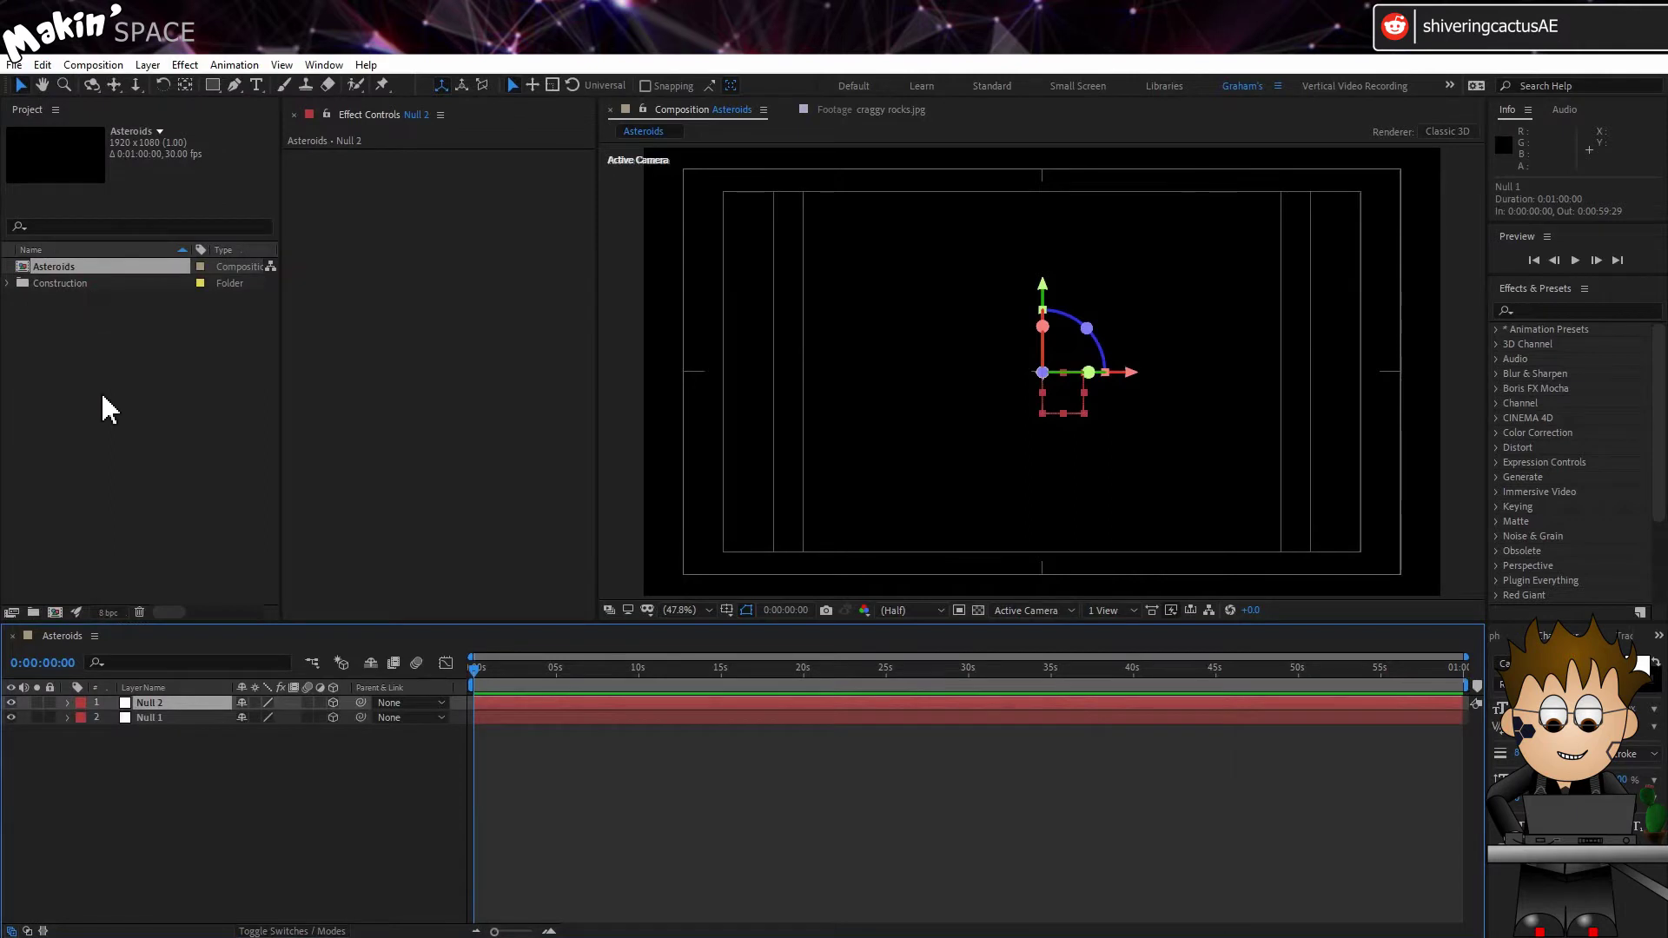
pyautogui.click(44, 65)
pyautogui.click(122, 285)
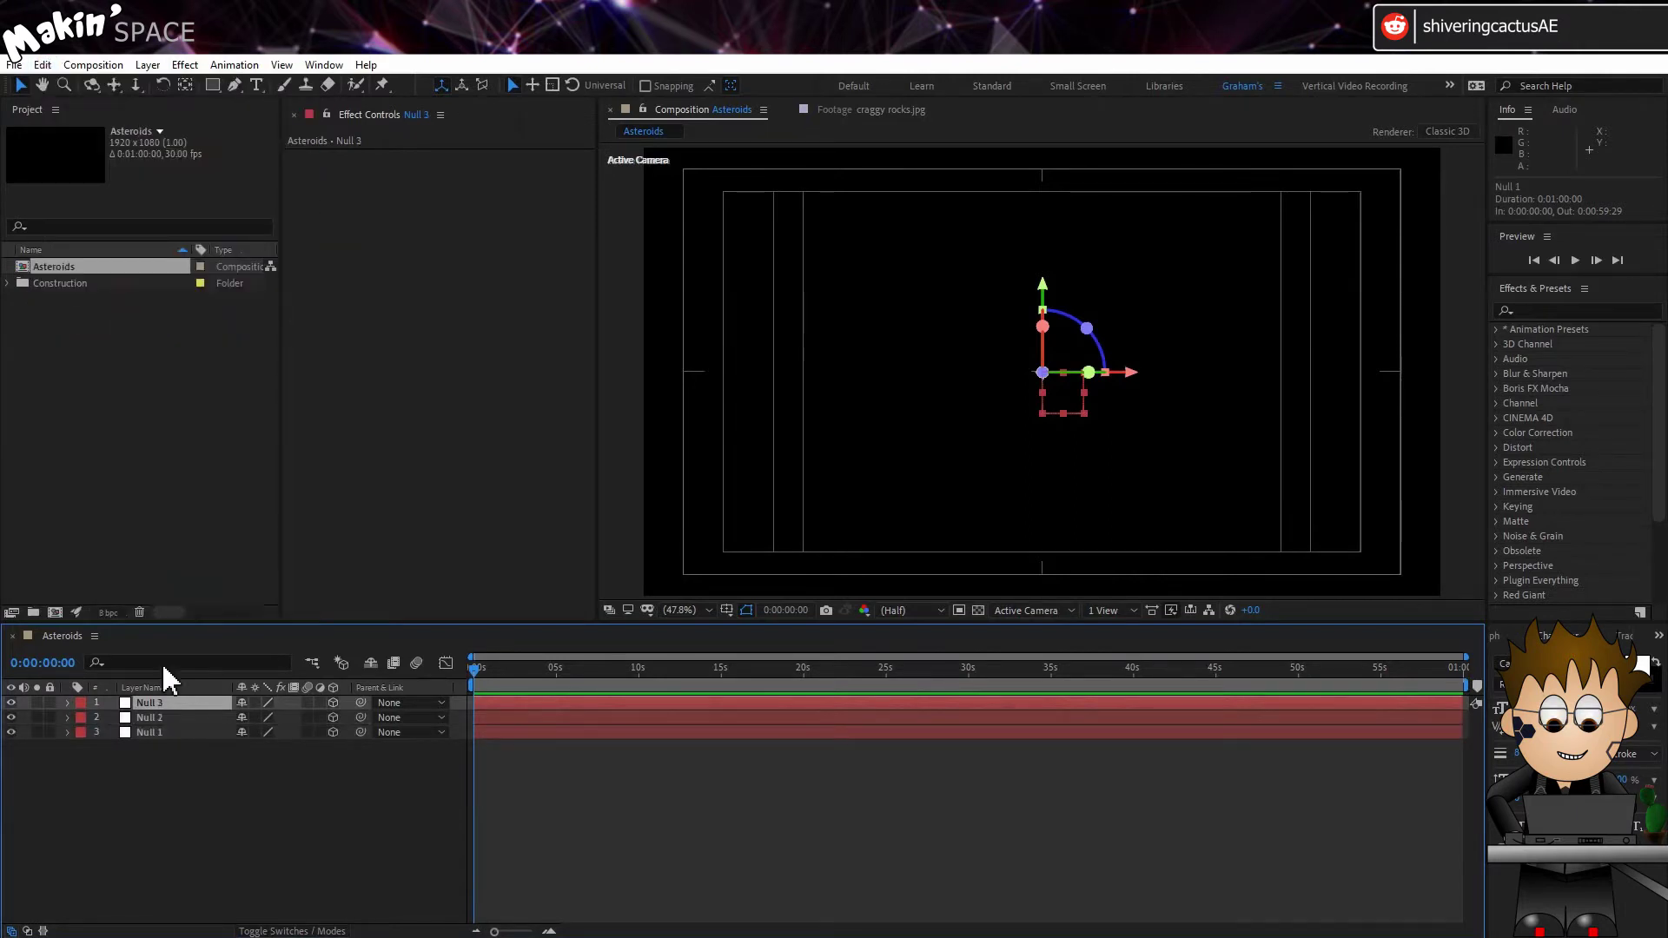
pyautogui.click(177, 717)
pyautogui.press('Return')
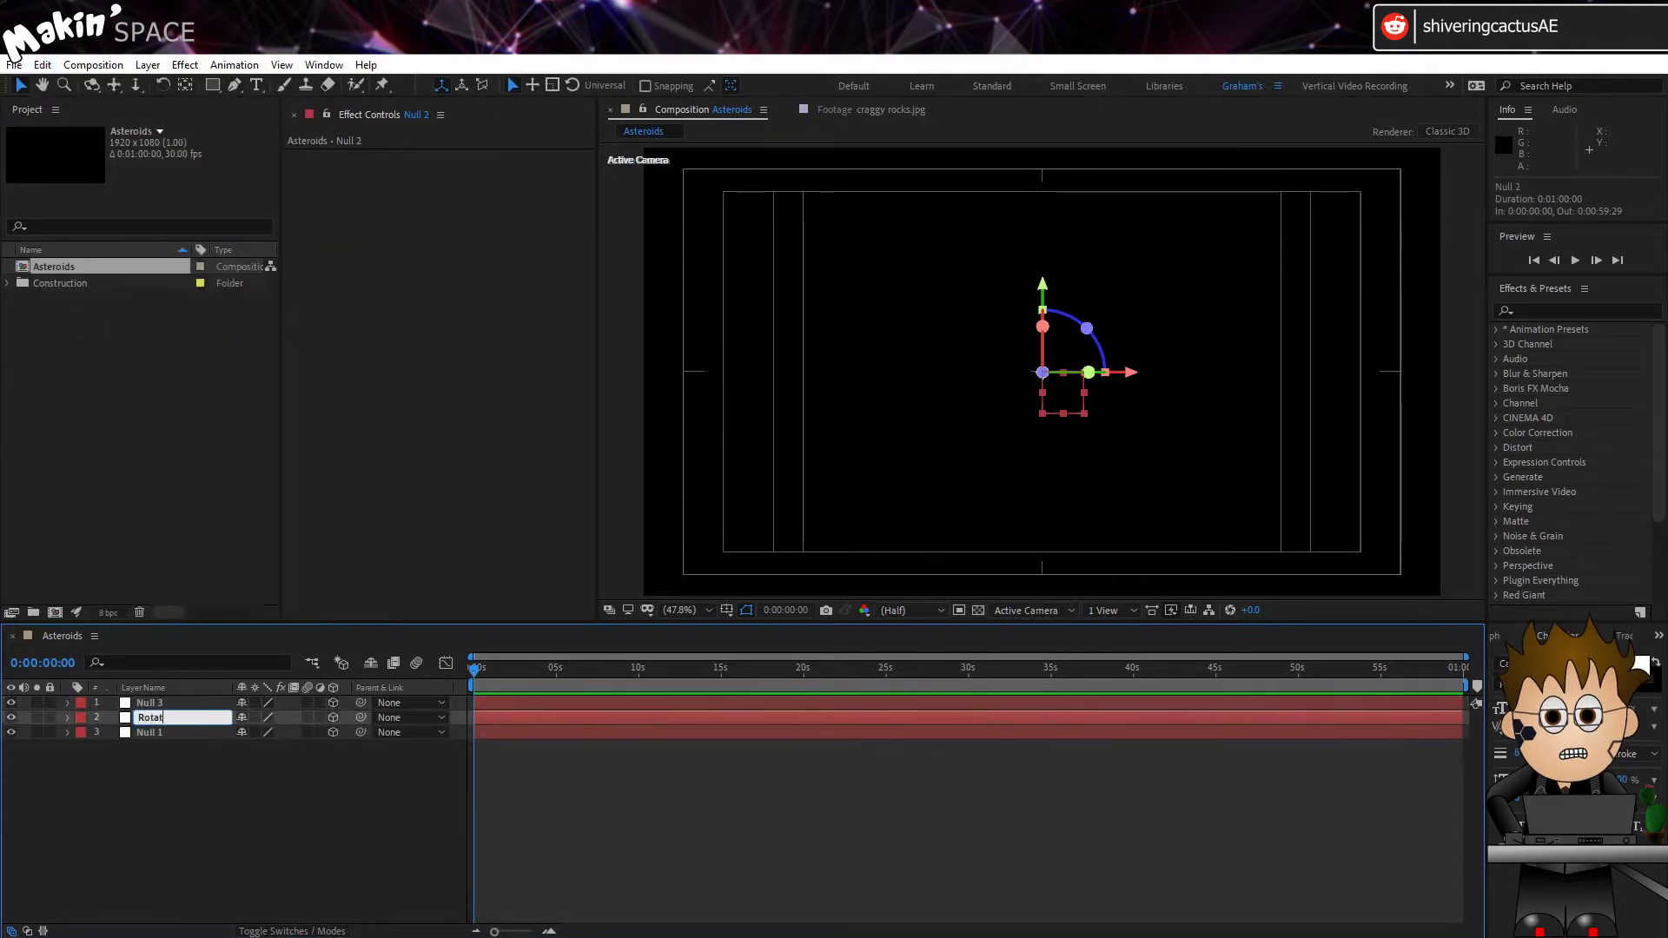
pyautogui.write('Rotation NULL')
pyautogui.press('Return')
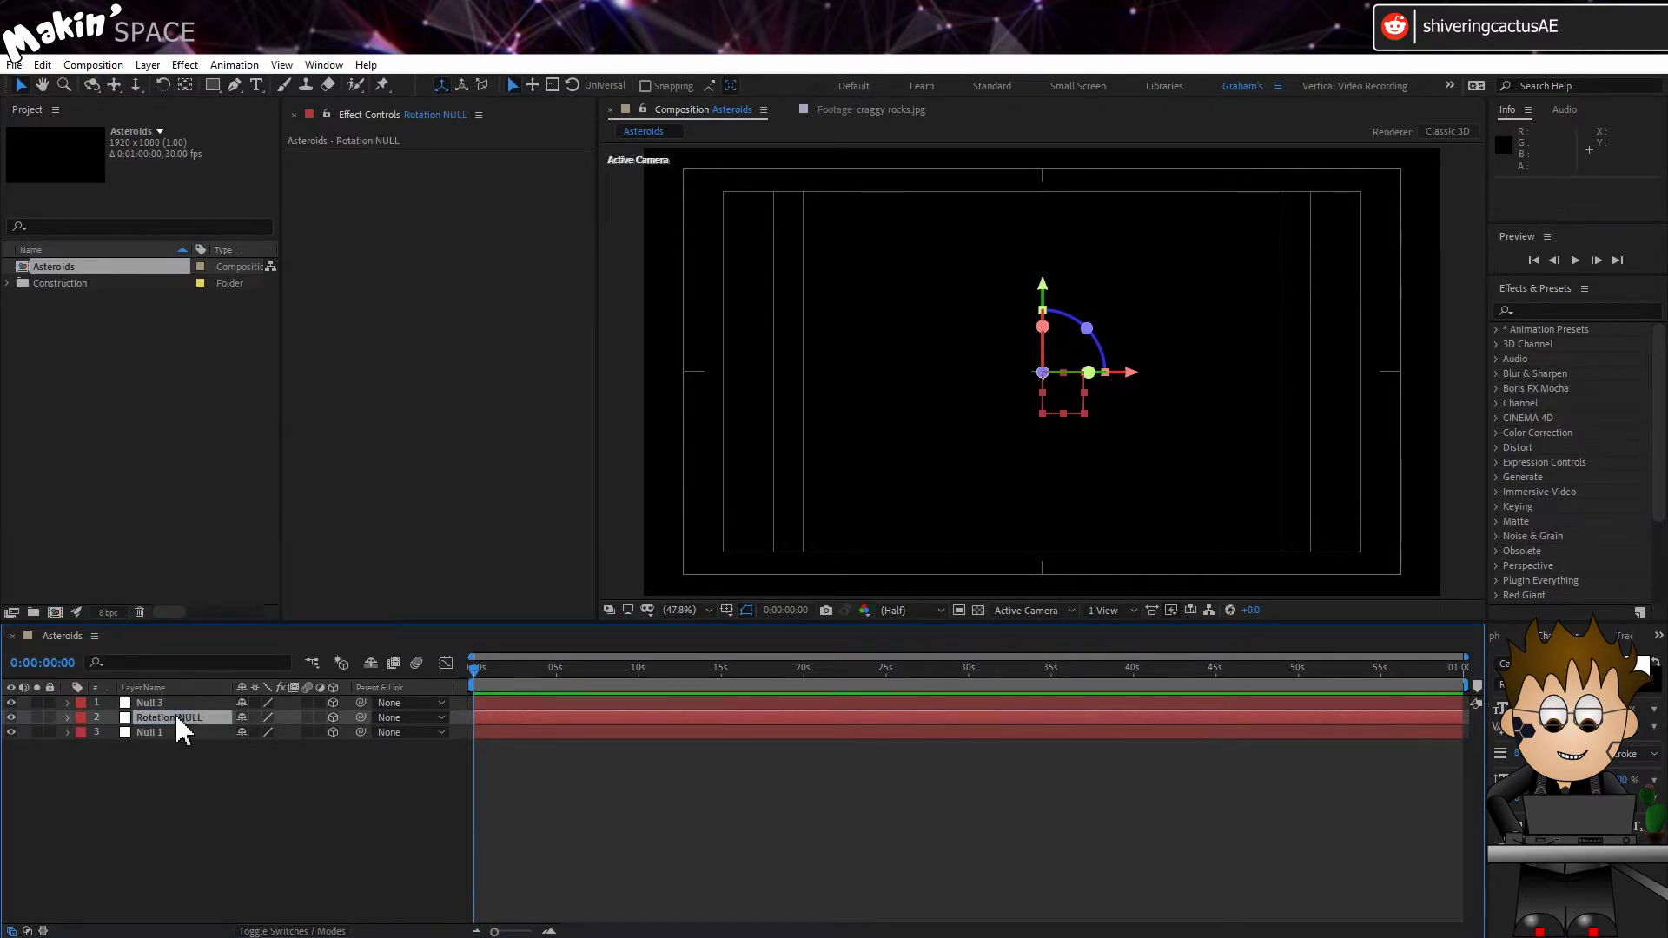
# Step: Move Rotation NULL to the bottom and set its X position to -20000
pyautogui.moveTo(177, 728); pyautogui.dragTo(179, 745)
pyautogui.press('p')
pyautogui.click(248, 747)
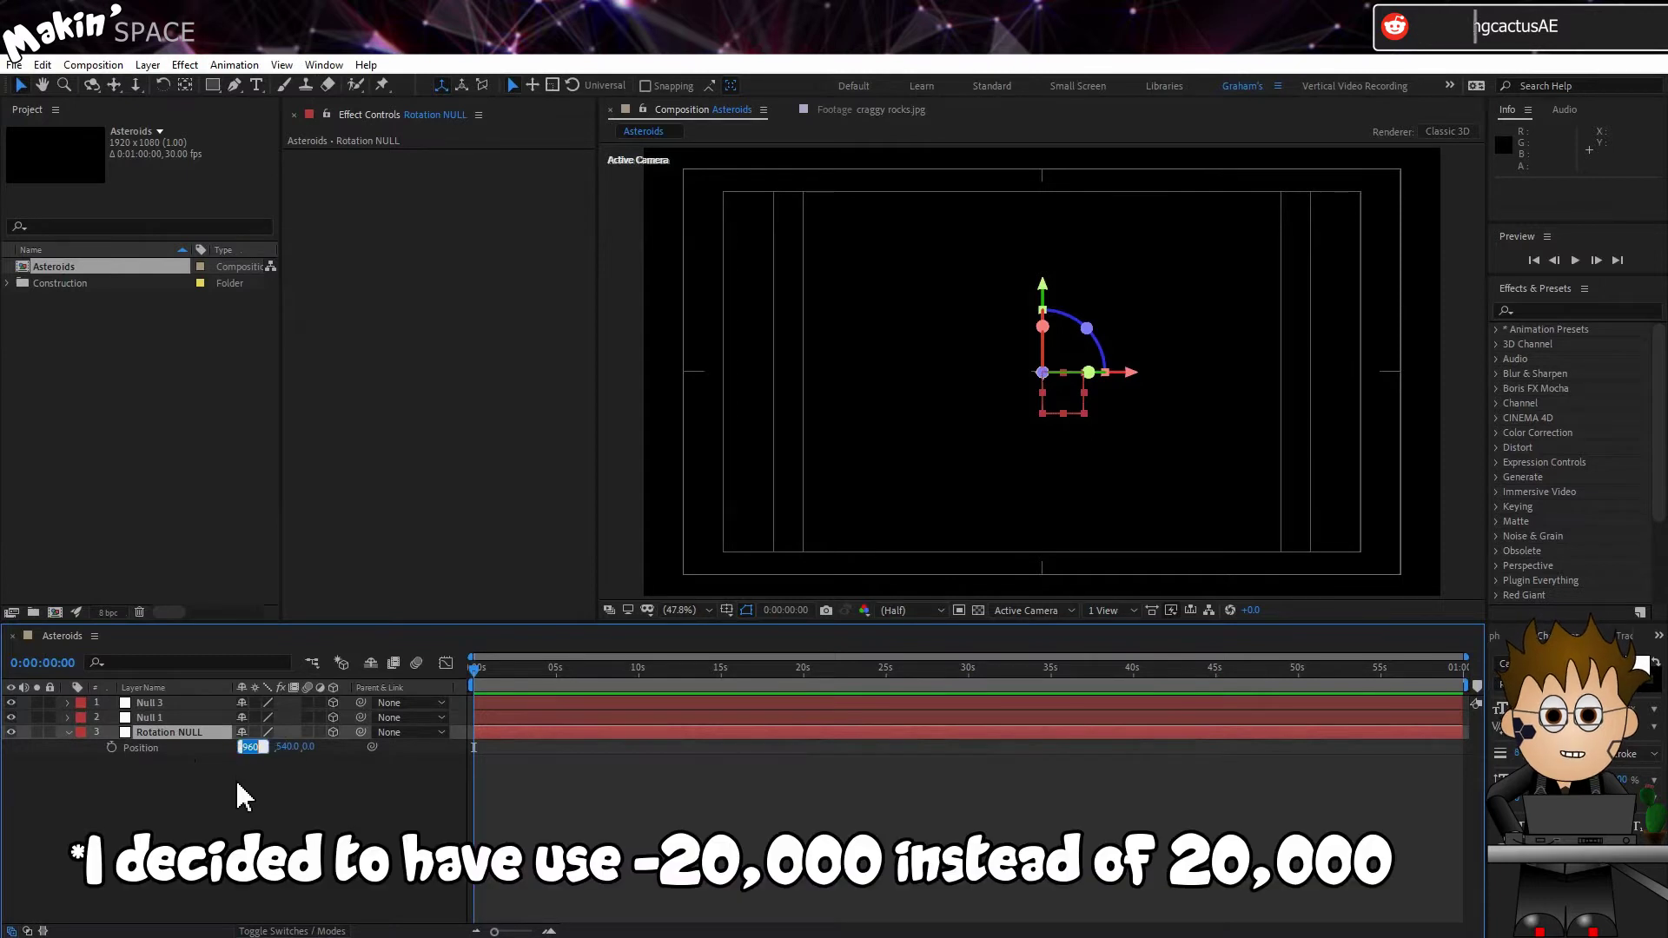
pyautogui.write('-2000')
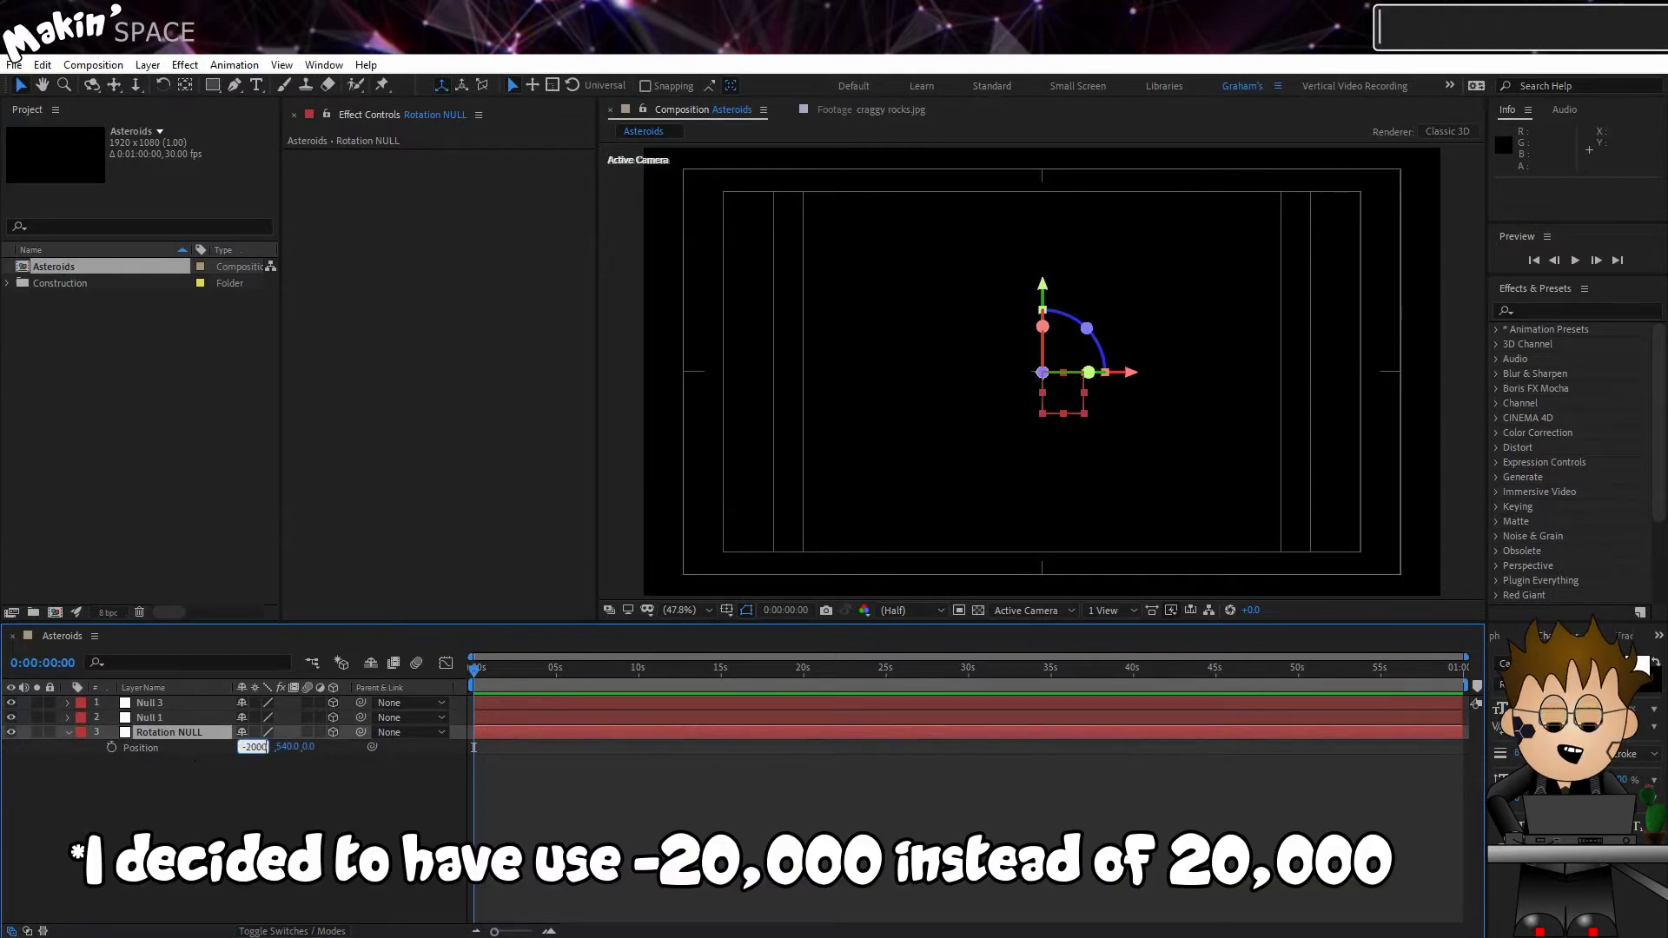
pyautogui.press('Return')
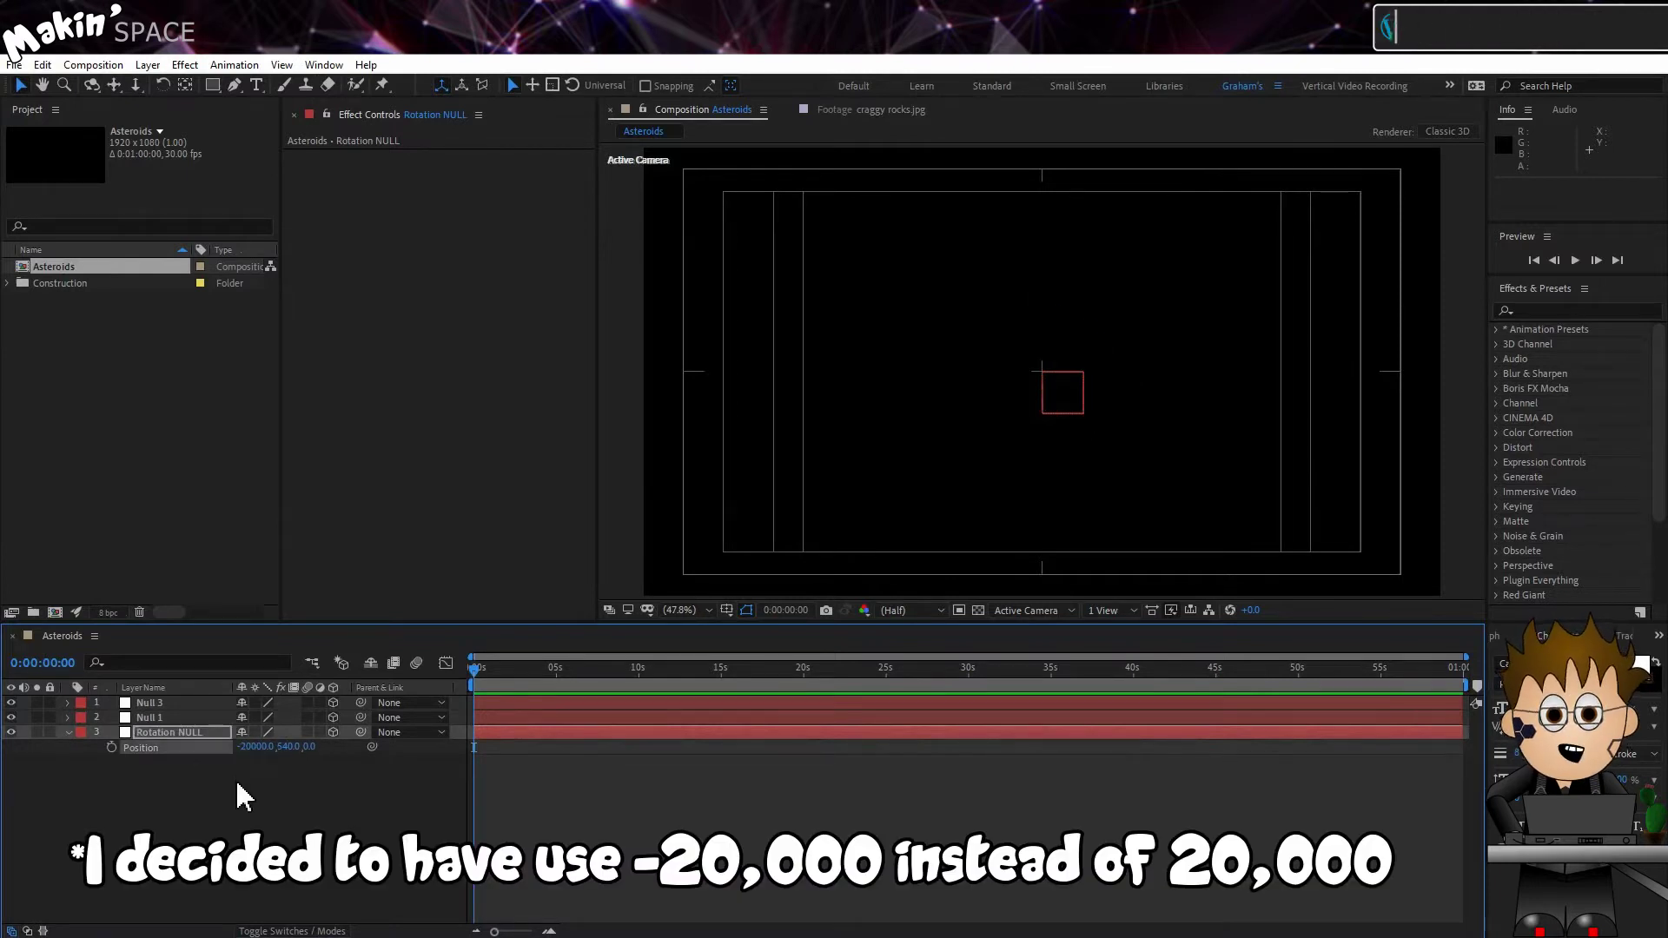
# Step: Rename Null 3 to Position NULL, move it second, and parent it to Rotation NULL
pyautogui.click(182, 700)
pyautogui.press('Return')
pyautogui.write('Position N')
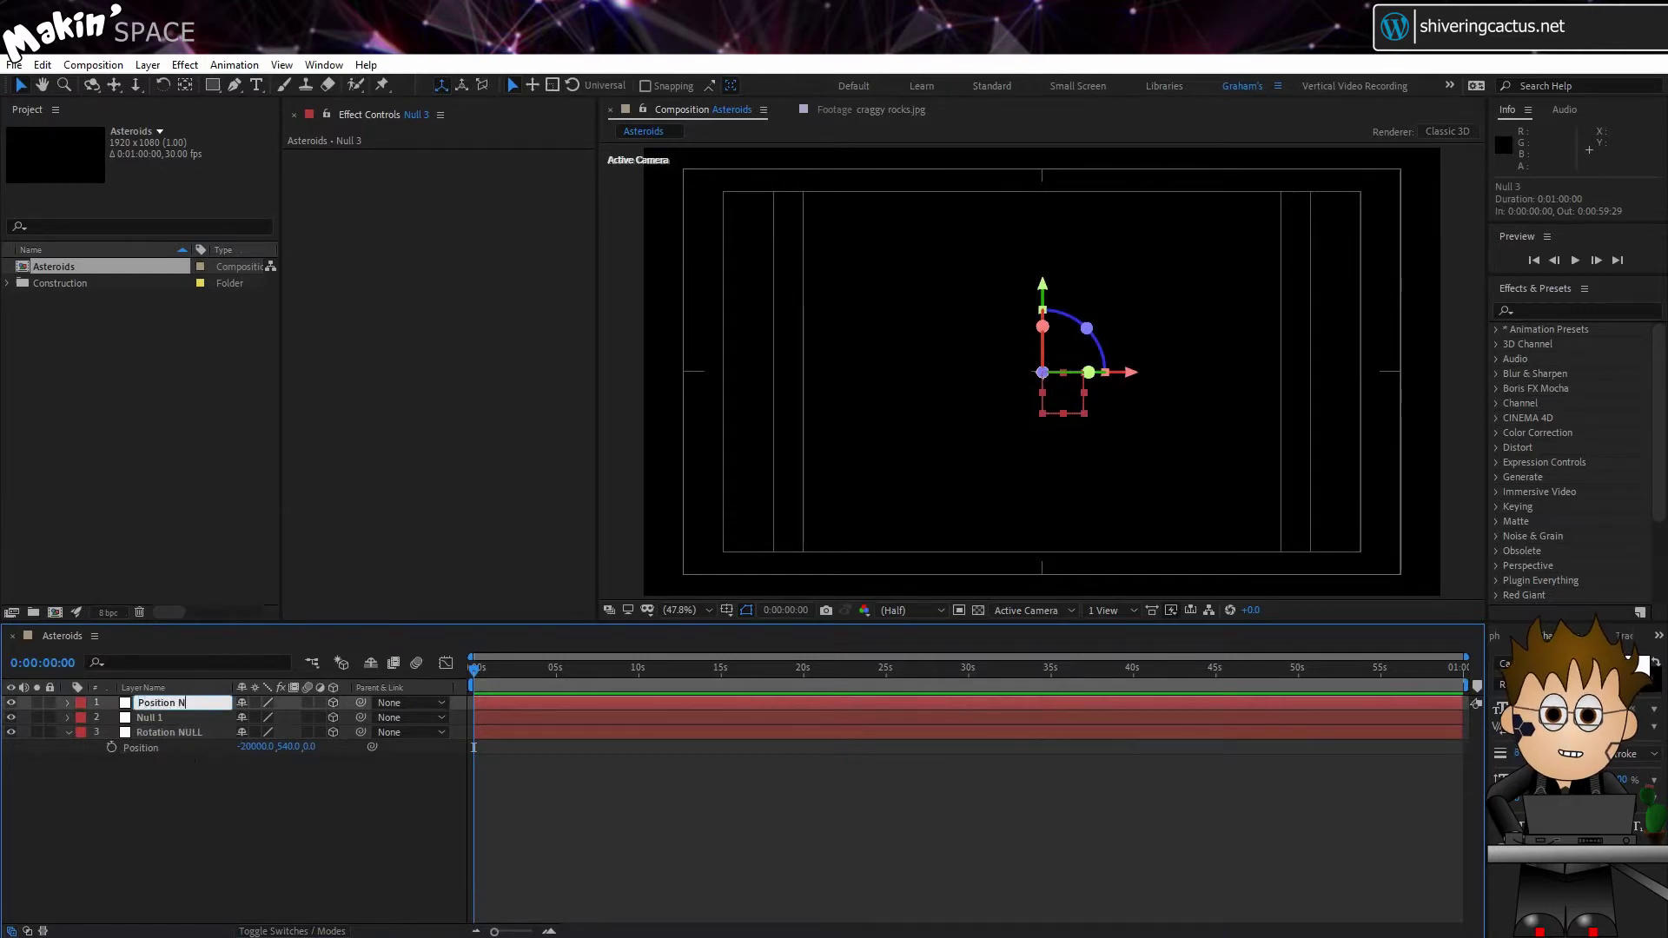
pyautogui.write('ULL')
pyautogui.press('Return')
pyautogui.moveTo(180, 700); pyautogui.dragTo(222, 727)
pyautogui.moveTo(361, 717); pyautogui.dragTo(174, 734)
# Step: Check Position NULL's position and scrub Rotation NULL's Y Rotation to swing the nulls
pyautogui.click(189, 816)
pyautogui.click(174, 716)
pyautogui.press('p')
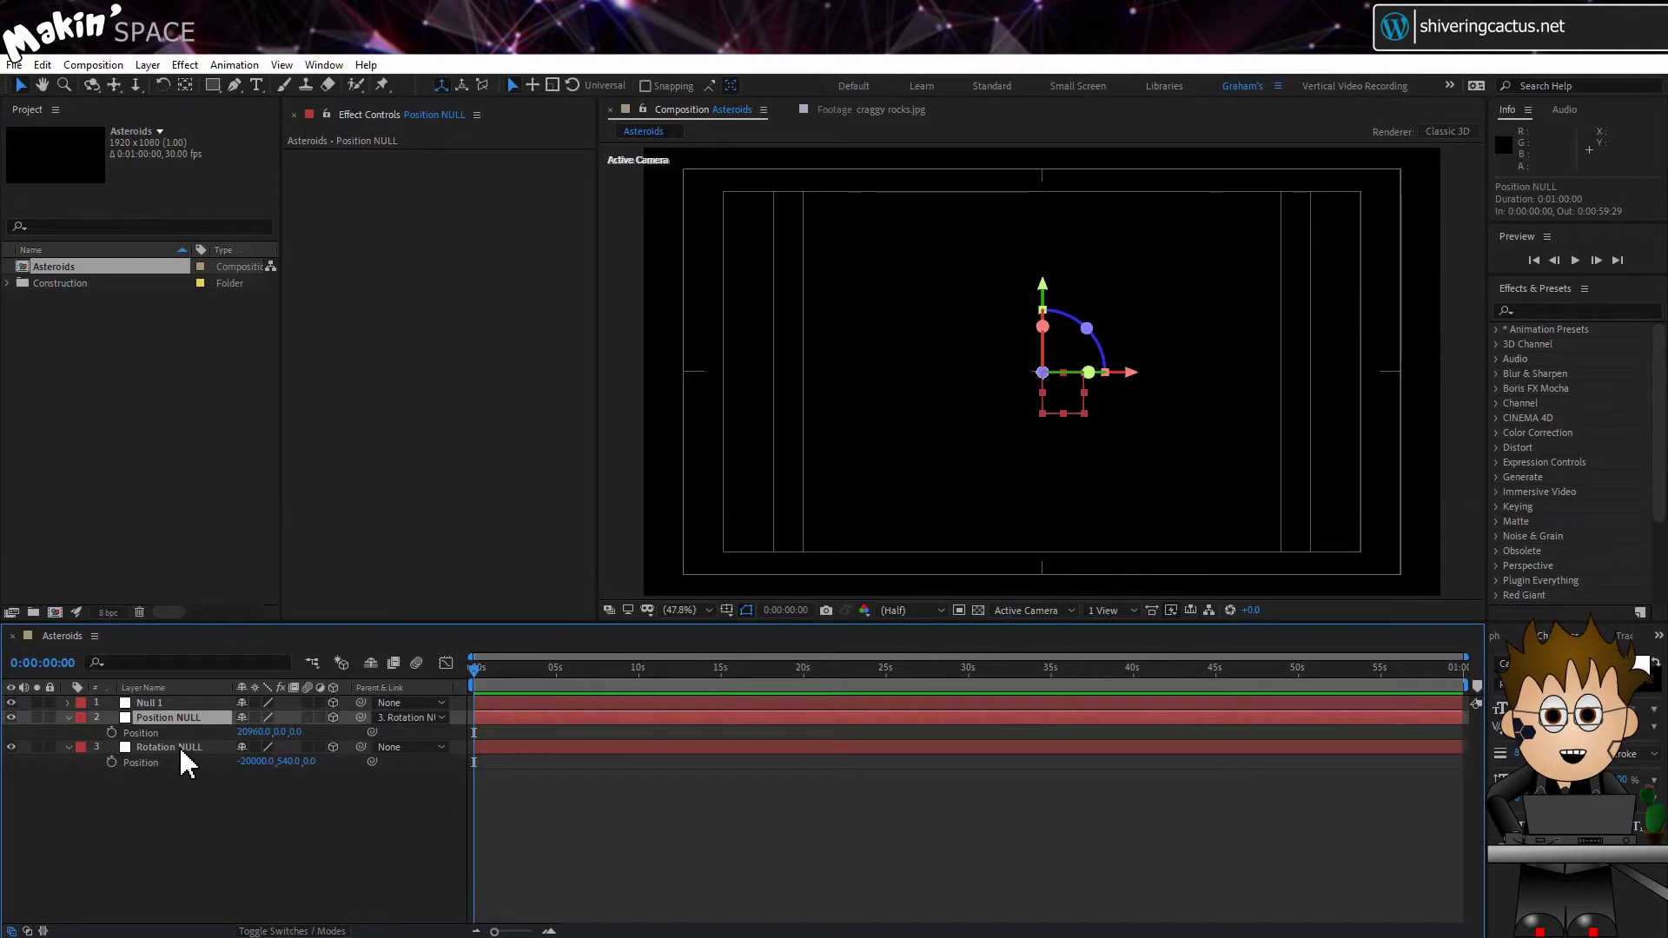
pyautogui.click(179, 745)
pyautogui.press('p')
pyautogui.press('r')
pyautogui.moveTo(261, 790)
pyautogui.mouseDown()
pyautogui.moveTo(167, 788)
pyautogui.moveTo(291, 788)
pyautogui.moveTo(265, 789)
pyautogui.mouseUp()
# Step: Reset Rotation NULL's Y Rotation to 0 and reveal Null 1's Position
pyautogui.click(245, 790)
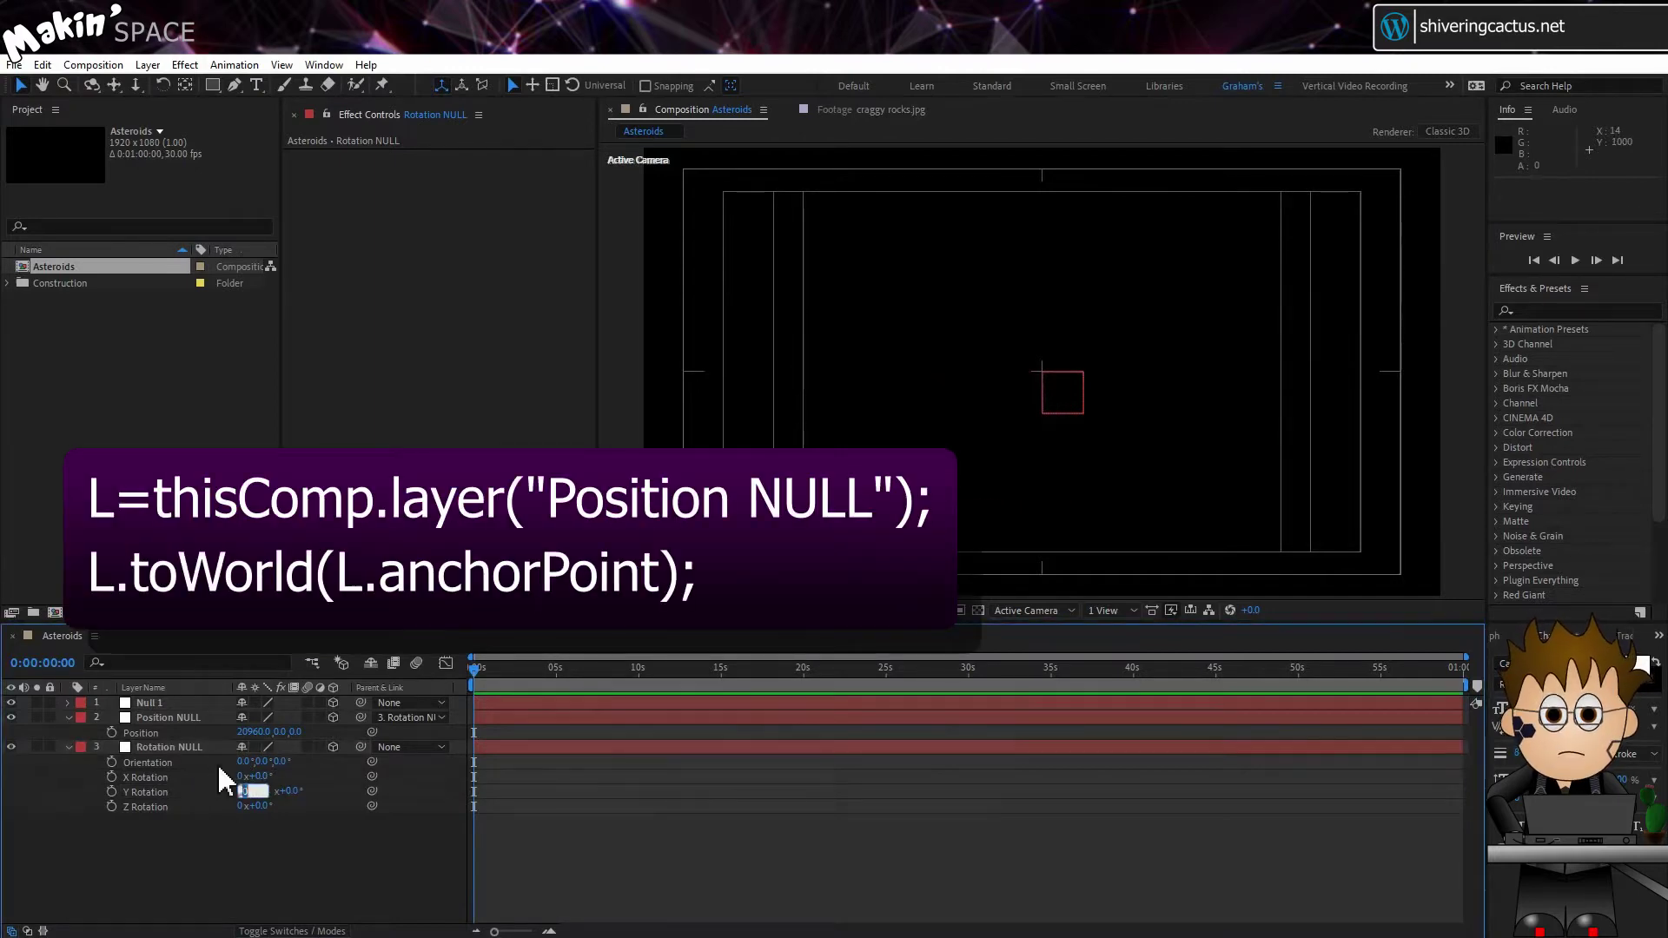
pyautogui.click(144, 863)
pyautogui.click(185, 702)
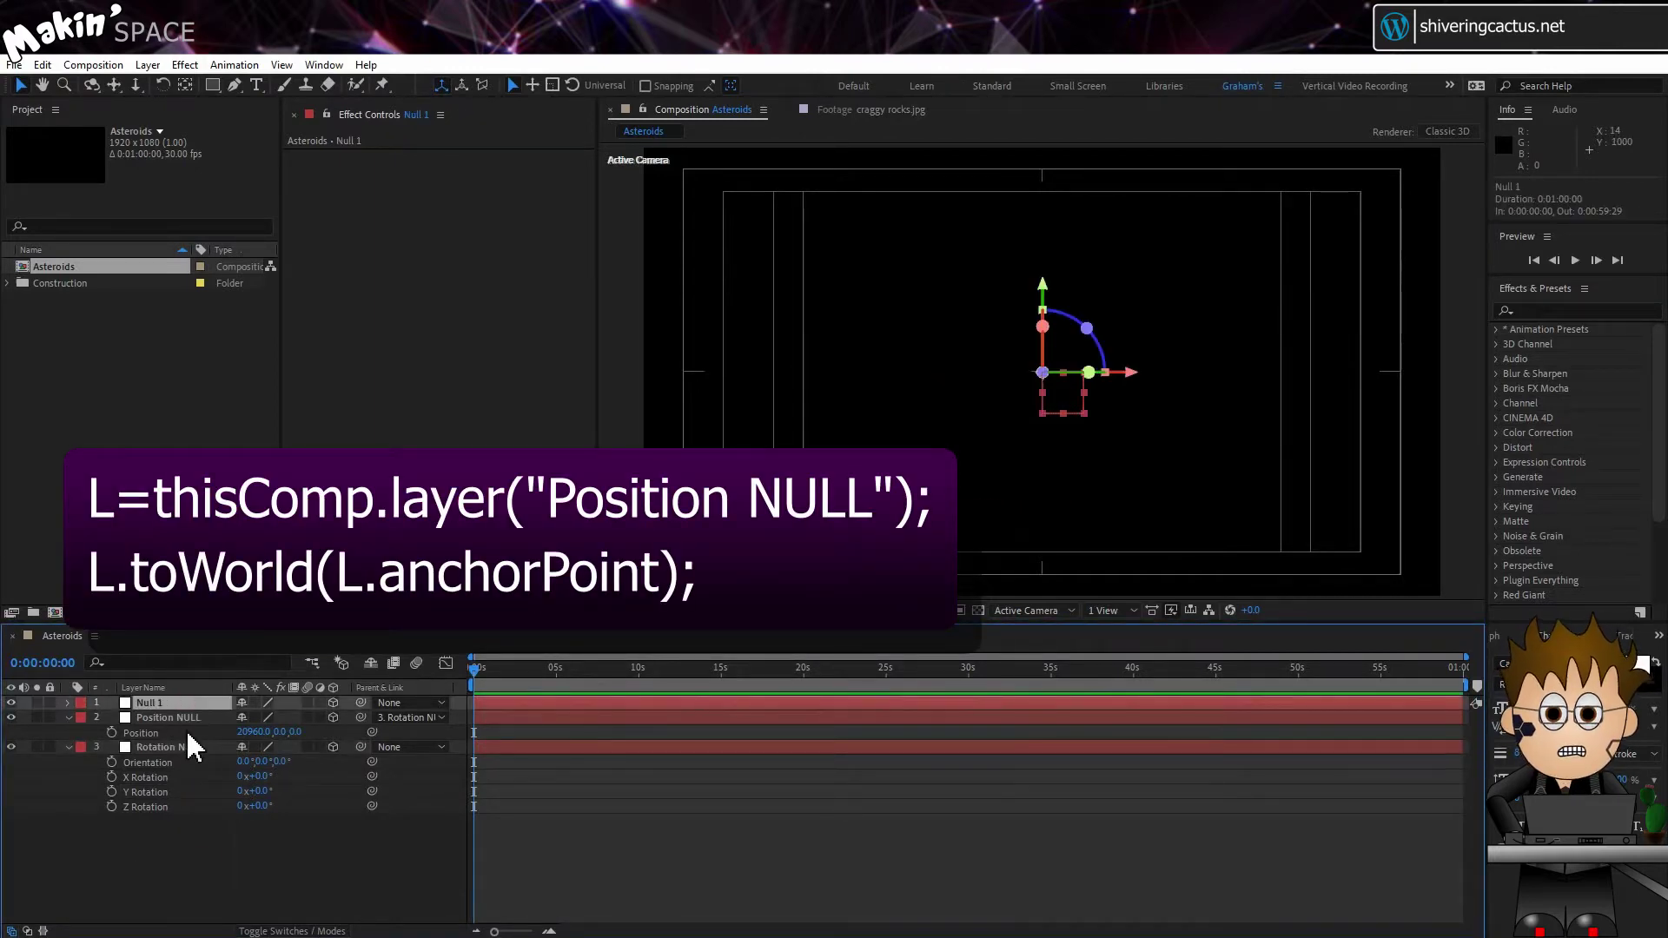
pyautogui.press('p')
# Step: Add a toWorld expression to Null 1's Position linked to Position NULL, then test by swinging Y Rotation
pyautogui.keyDown('alt'); pyautogui.click(112, 718); pyautogui.keyUp('alt')
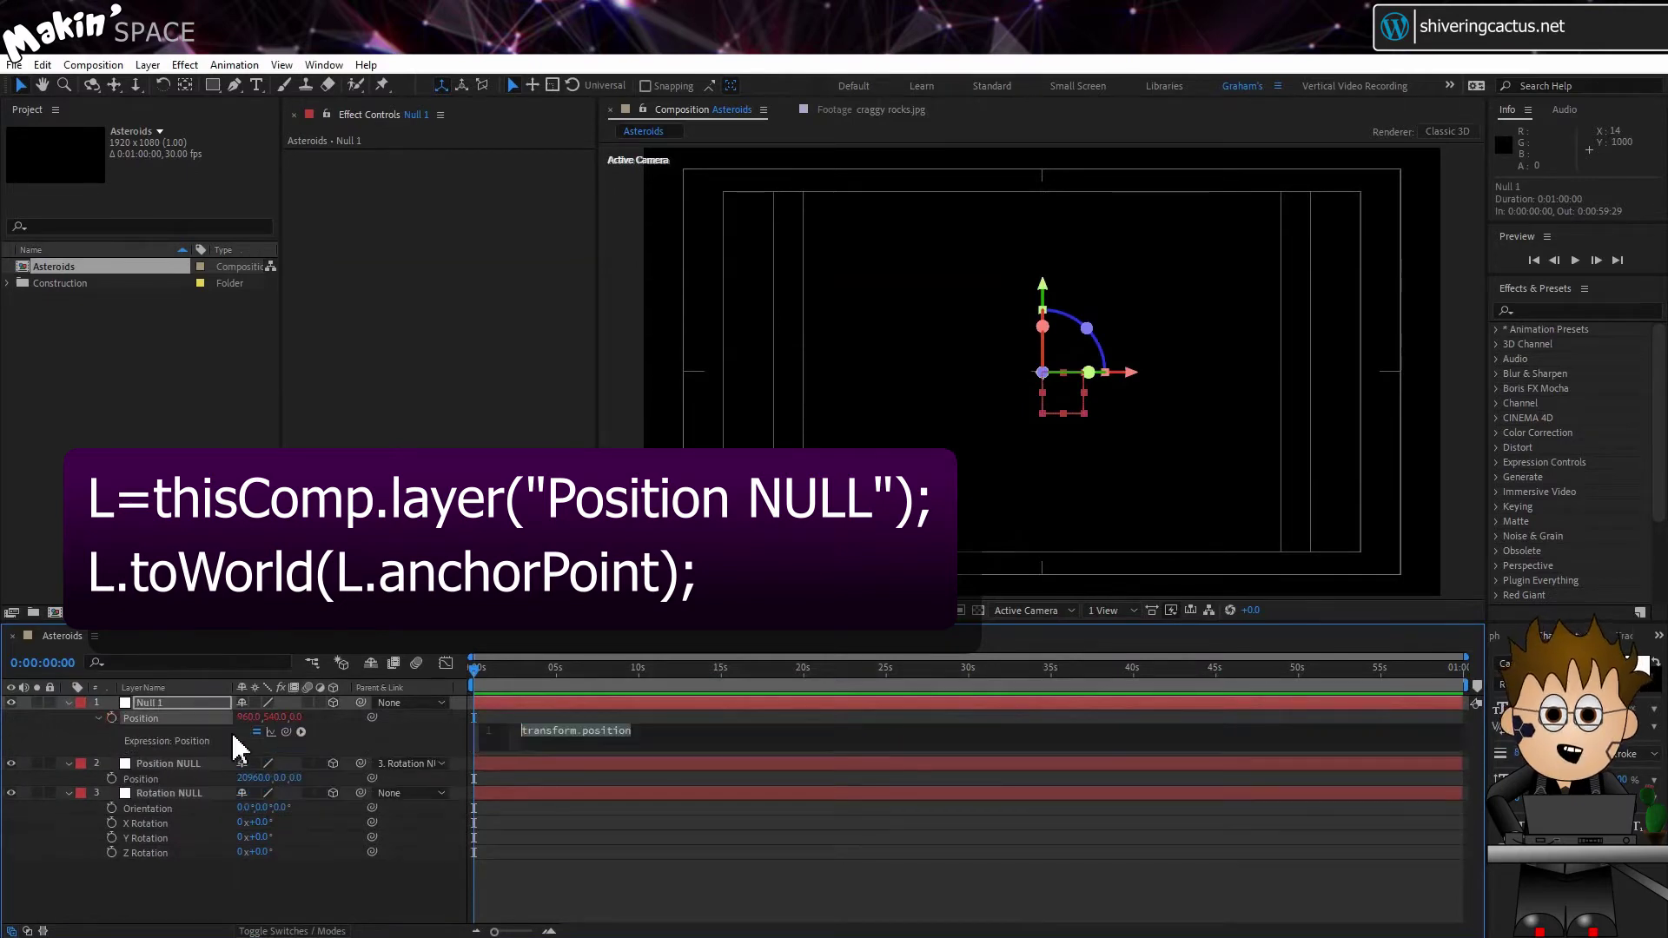
pyautogui.write('L=thisComp.layer("Position NULL"); L.toWorld(L.anchorPoint);')
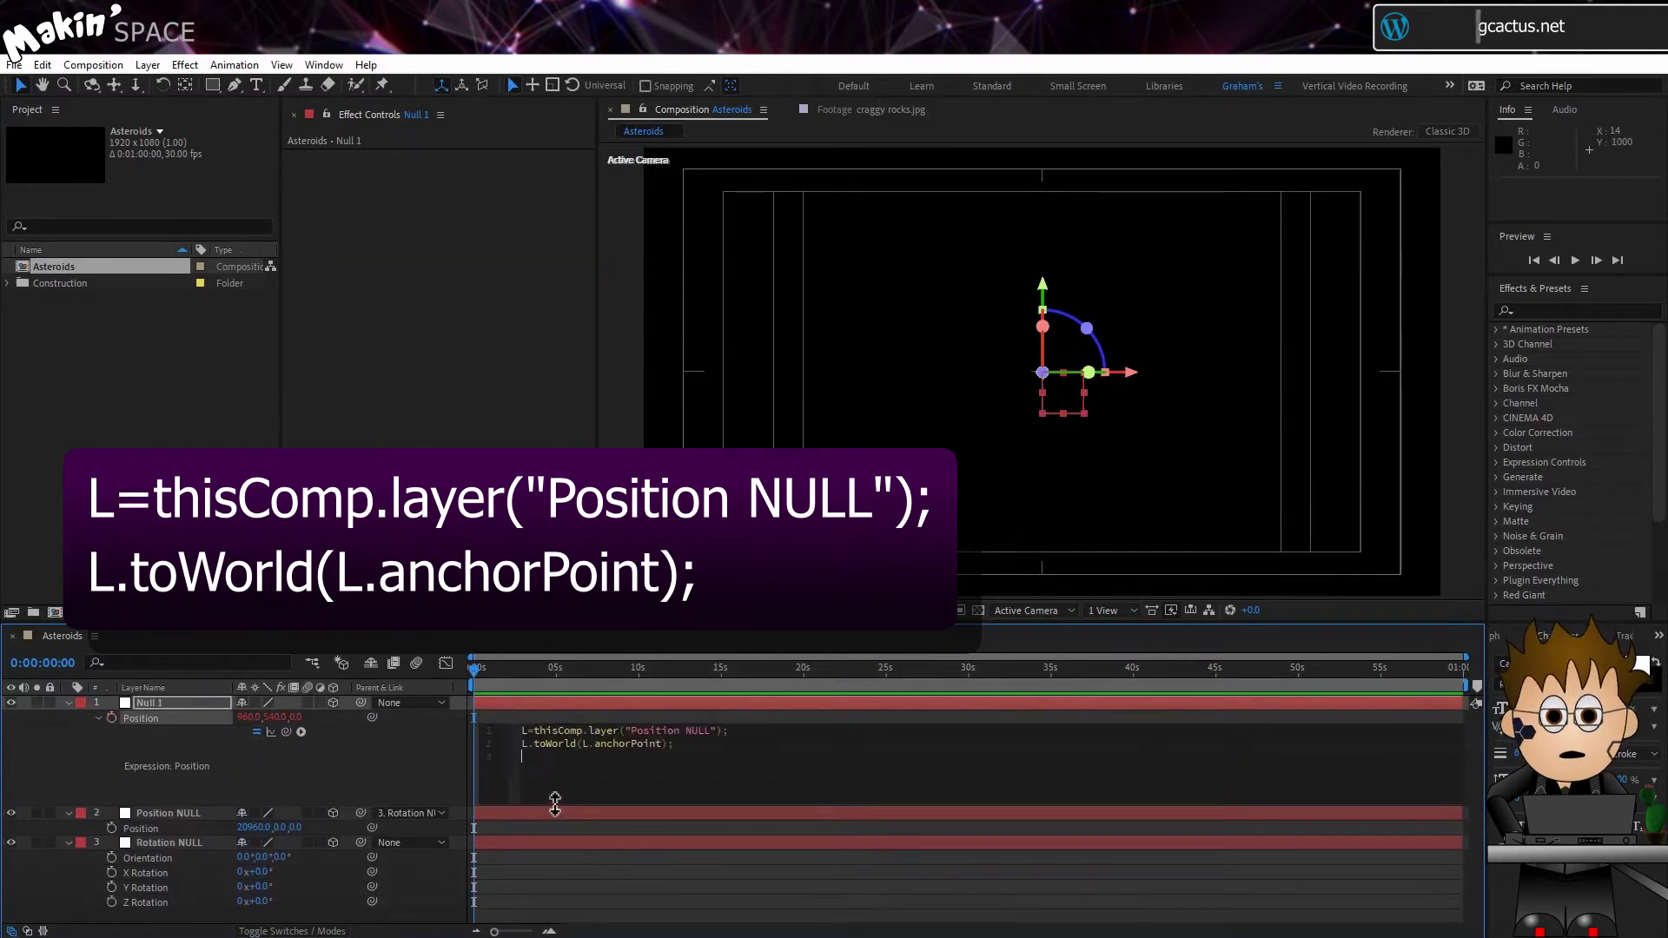
pyautogui.click(534, 729)
pyautogui.moveTo(539, 729); pyautogui.dragTo(729, 728)
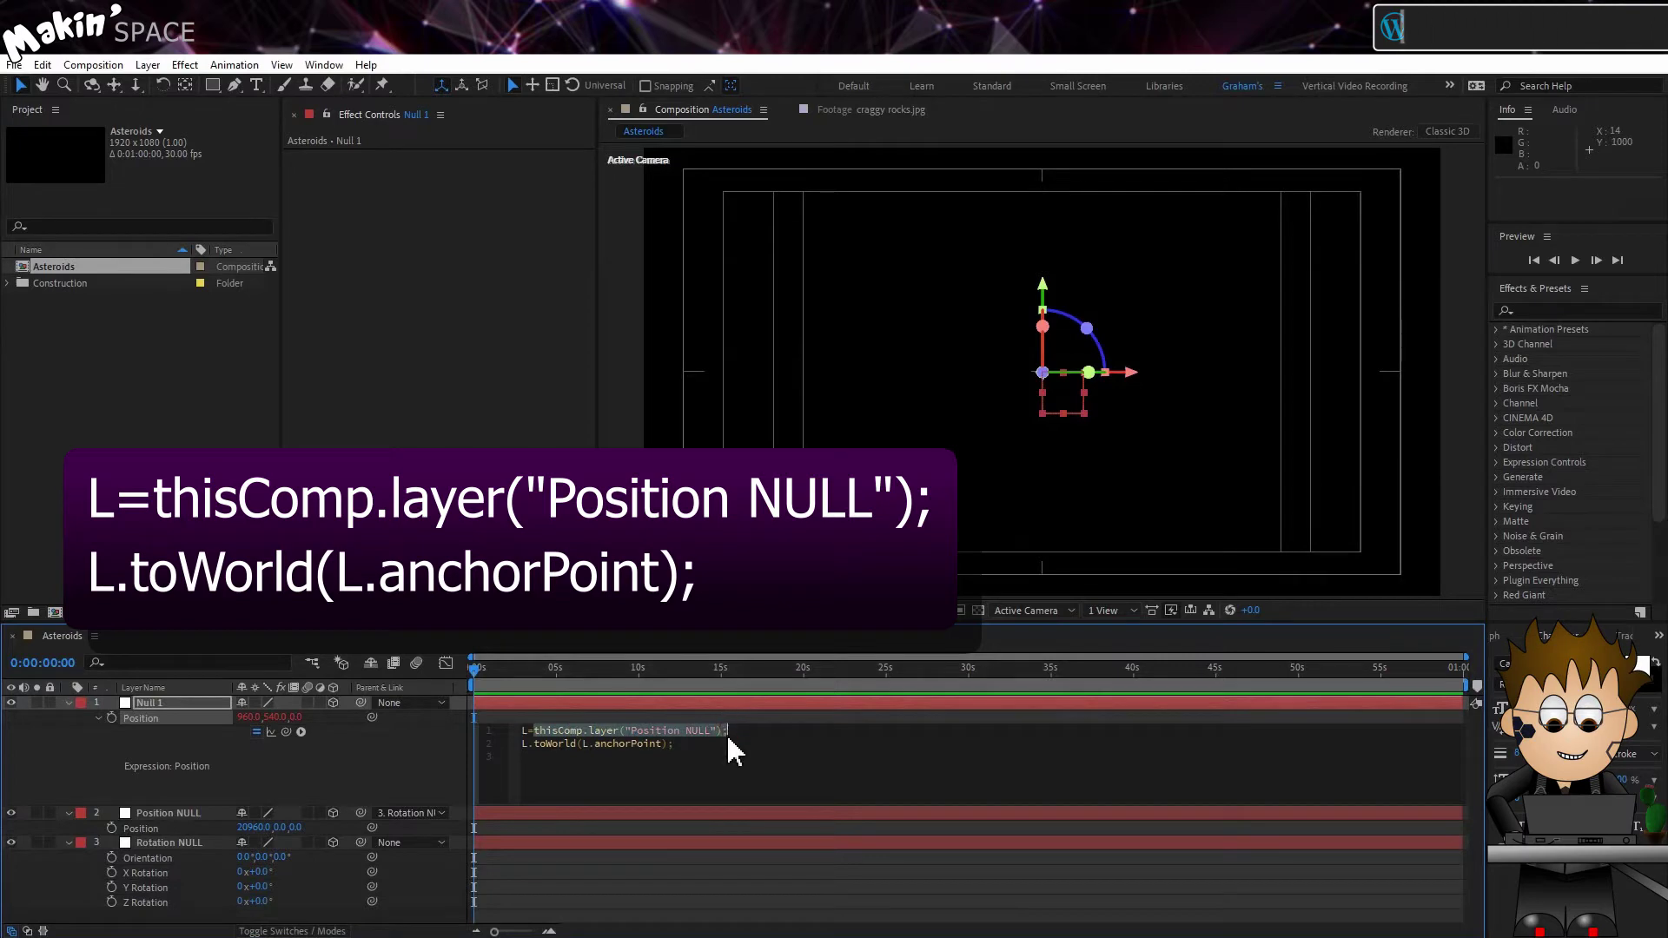
pyautogui.moveTo(286, 732); pyautogui.dragTo(168, 810)
pyautogui.click(452, 770)
pyautogui.click(167, 704)
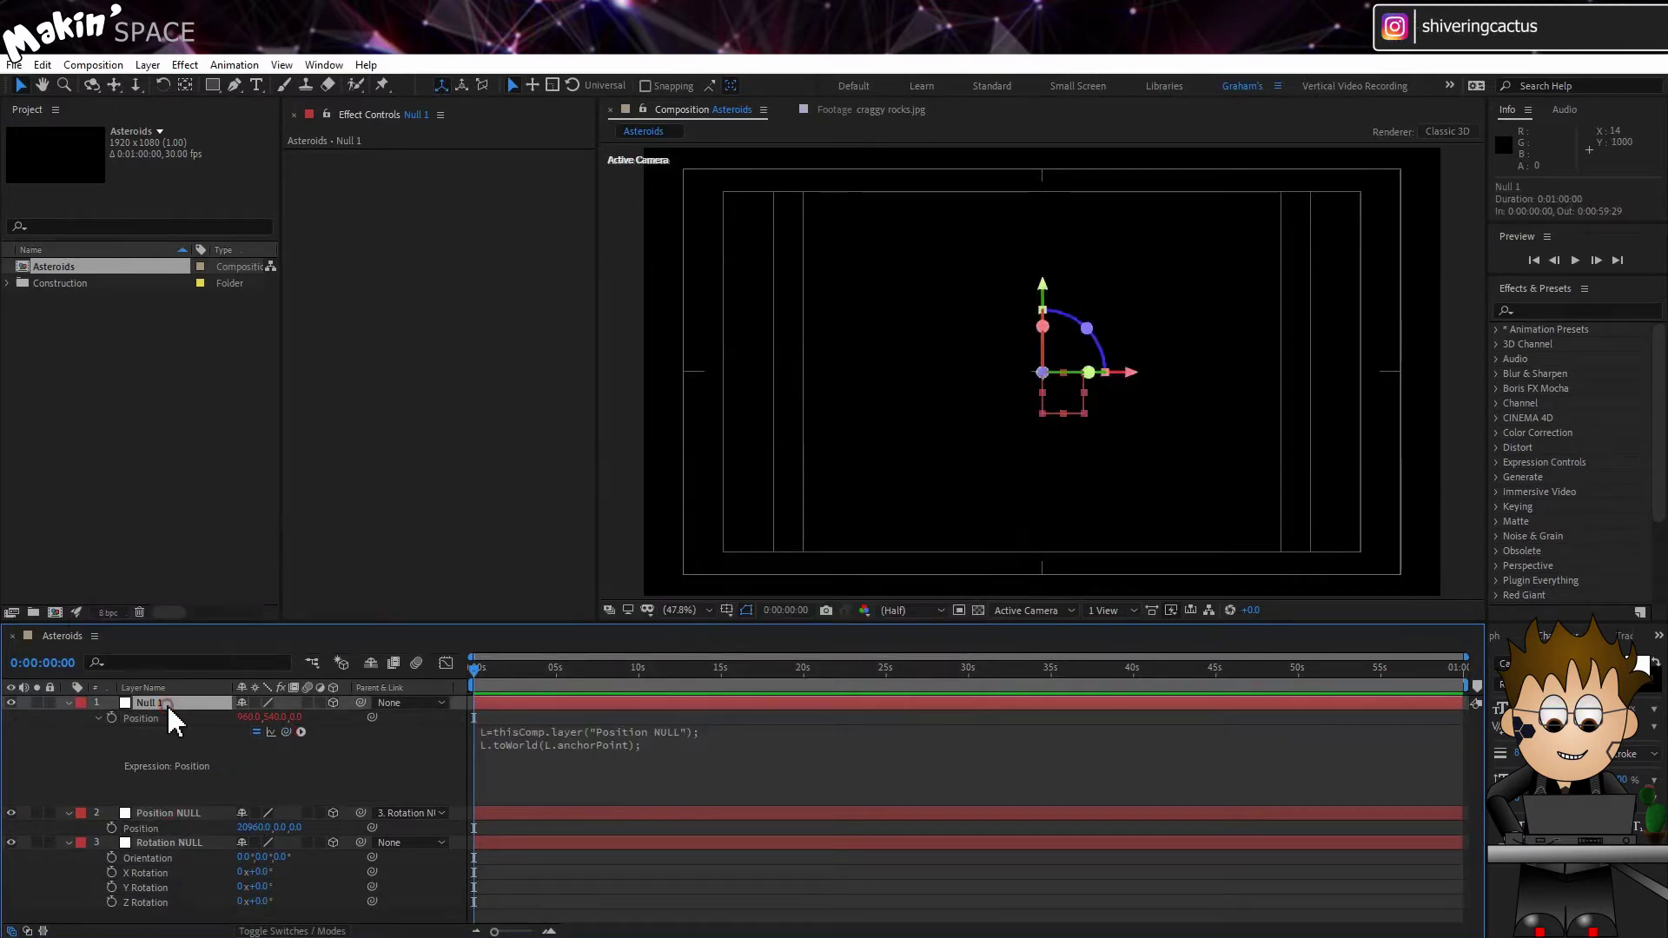
pyautogui.click(261, 886)
pyautogui.moveTo(261, 886)
pyautogui.mouseDown()
pyautogui.moveTo(228, 886)
pyautogui.moveTo(260, 886)
pyautogui.mouseUp()
# Step: Create a comp-sized solid and name it Rocks
pyautogui.click(68, 703)
pyautogui.click(69, 719)
pyautogui.click(69, 732)
pyautogui.click(142, 793)
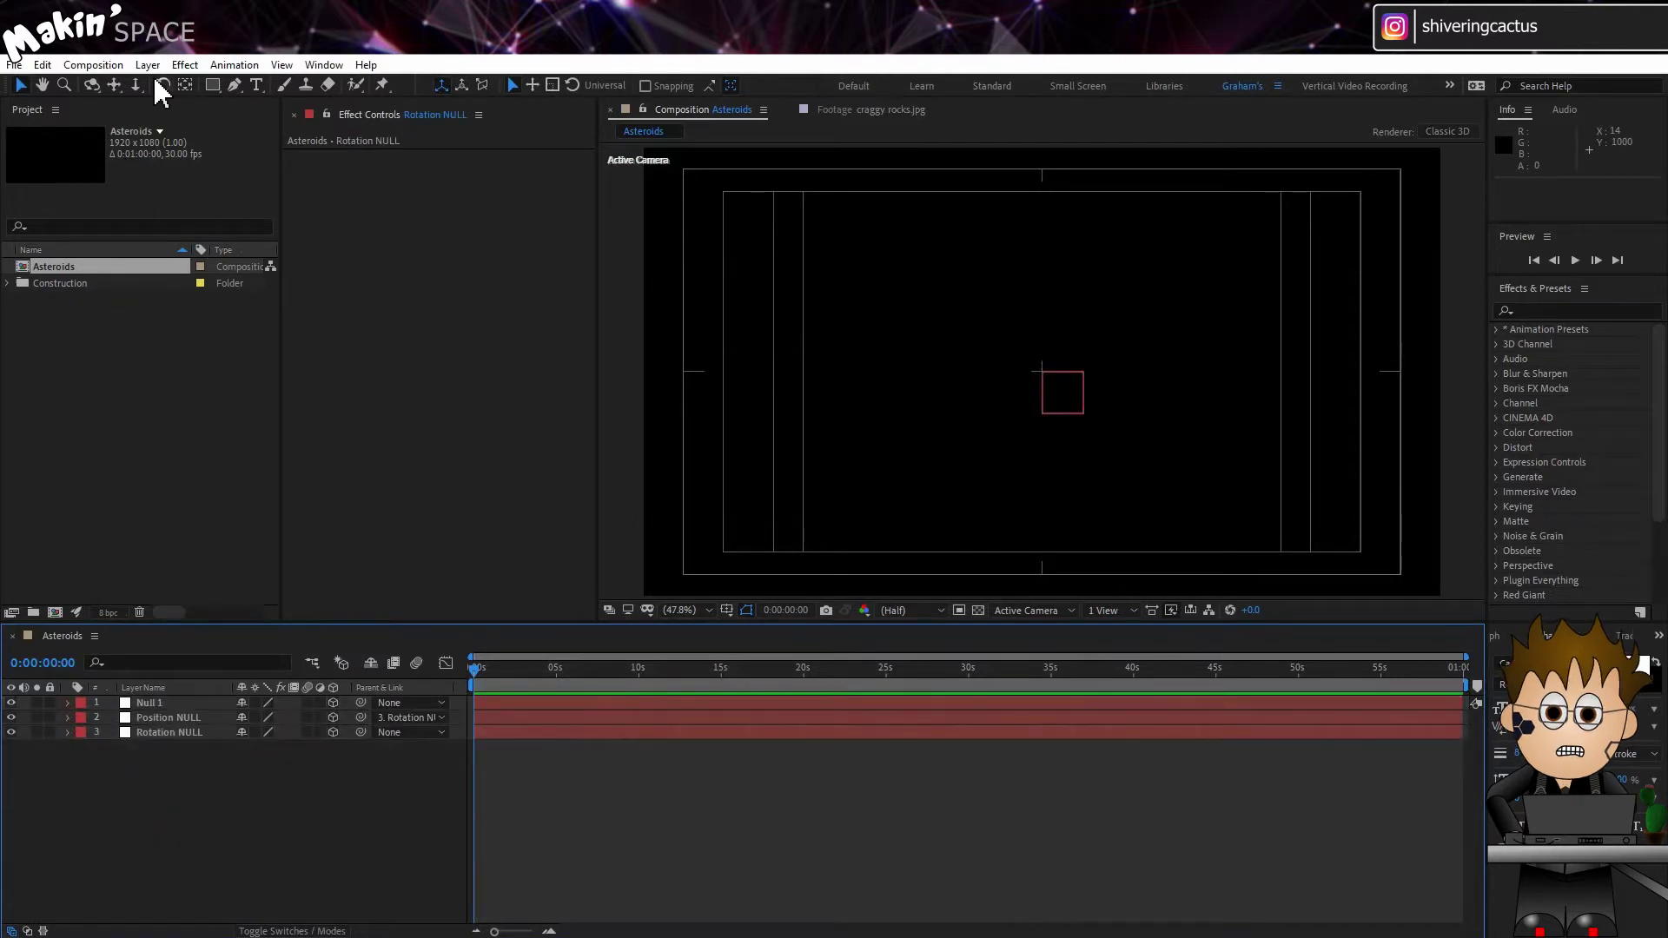
pyautogui.click(150, 66)
pyautogui.moveTo(174, 85)
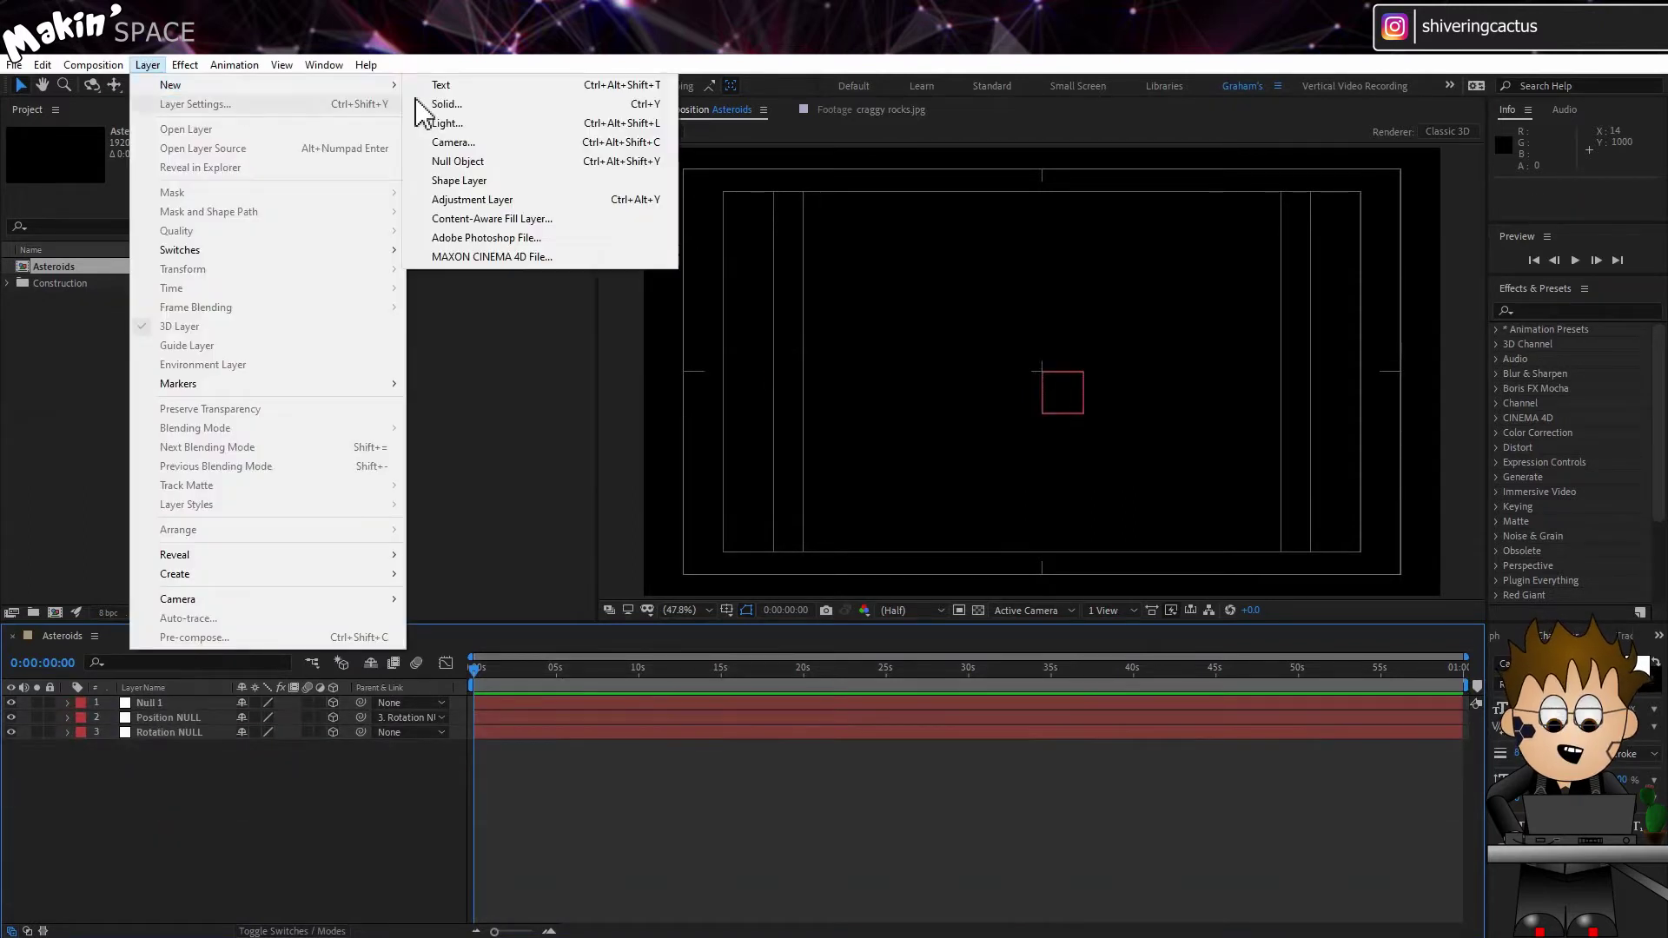
pyautogui.click(513, 104)
pyautogui.click(833, 544)
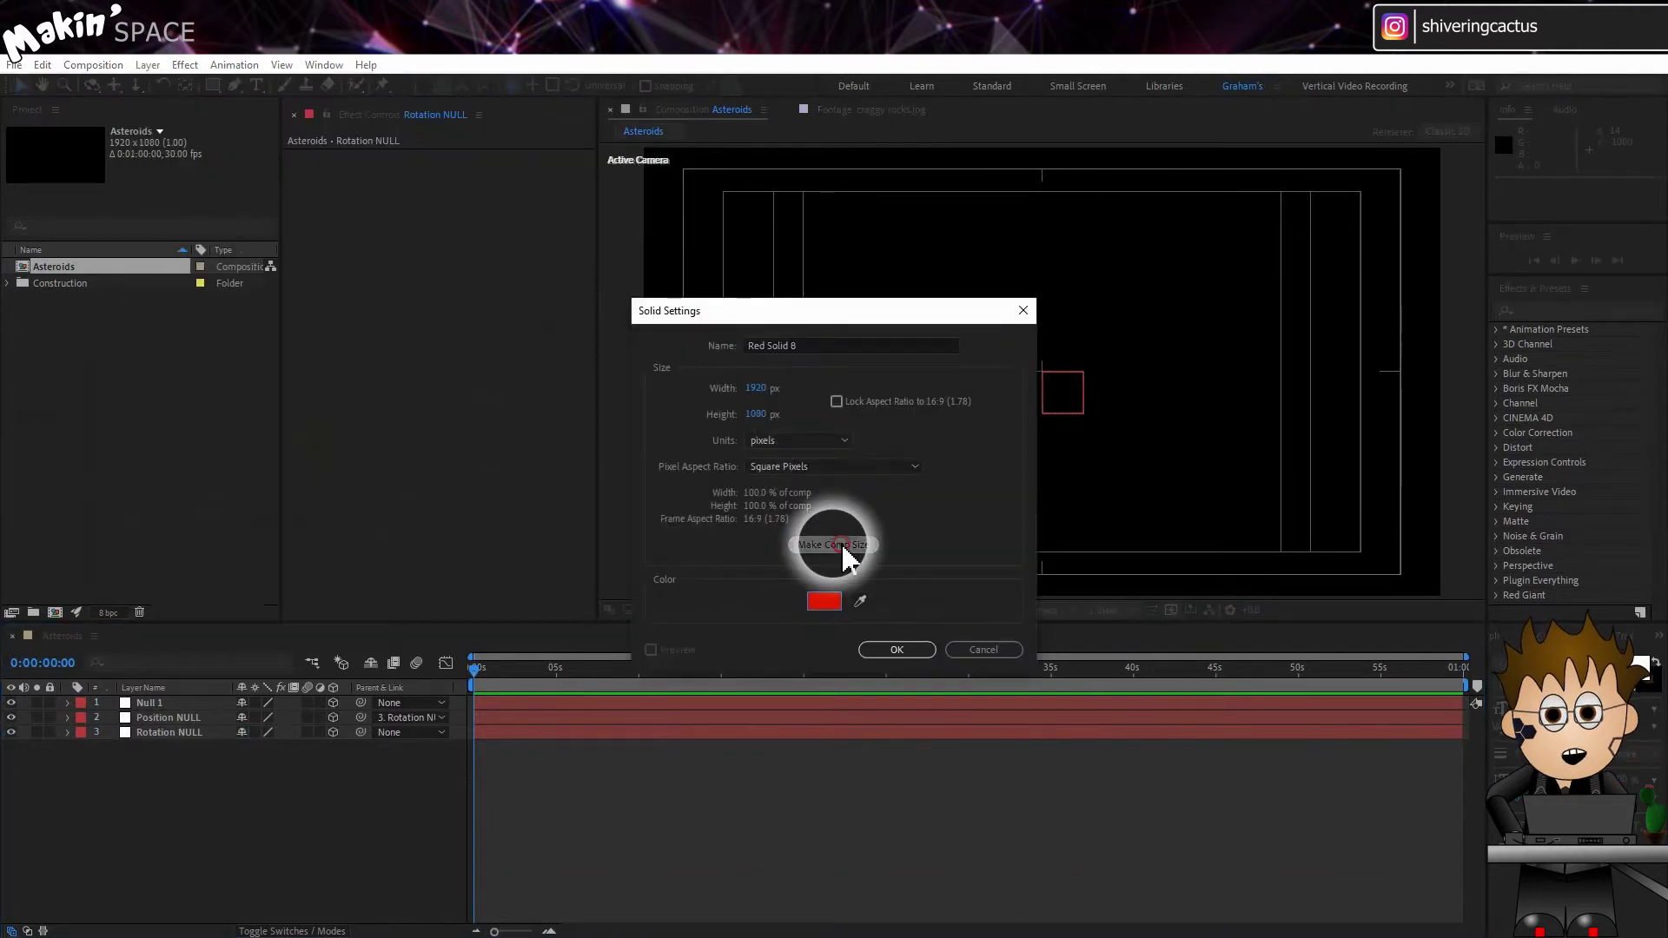
pyautogui.click(895, 650)
pyautogui.click(156, 702)
pyautogui.press('Return')
pyautogui.write('Rocks')
pyautogui.press('Return')
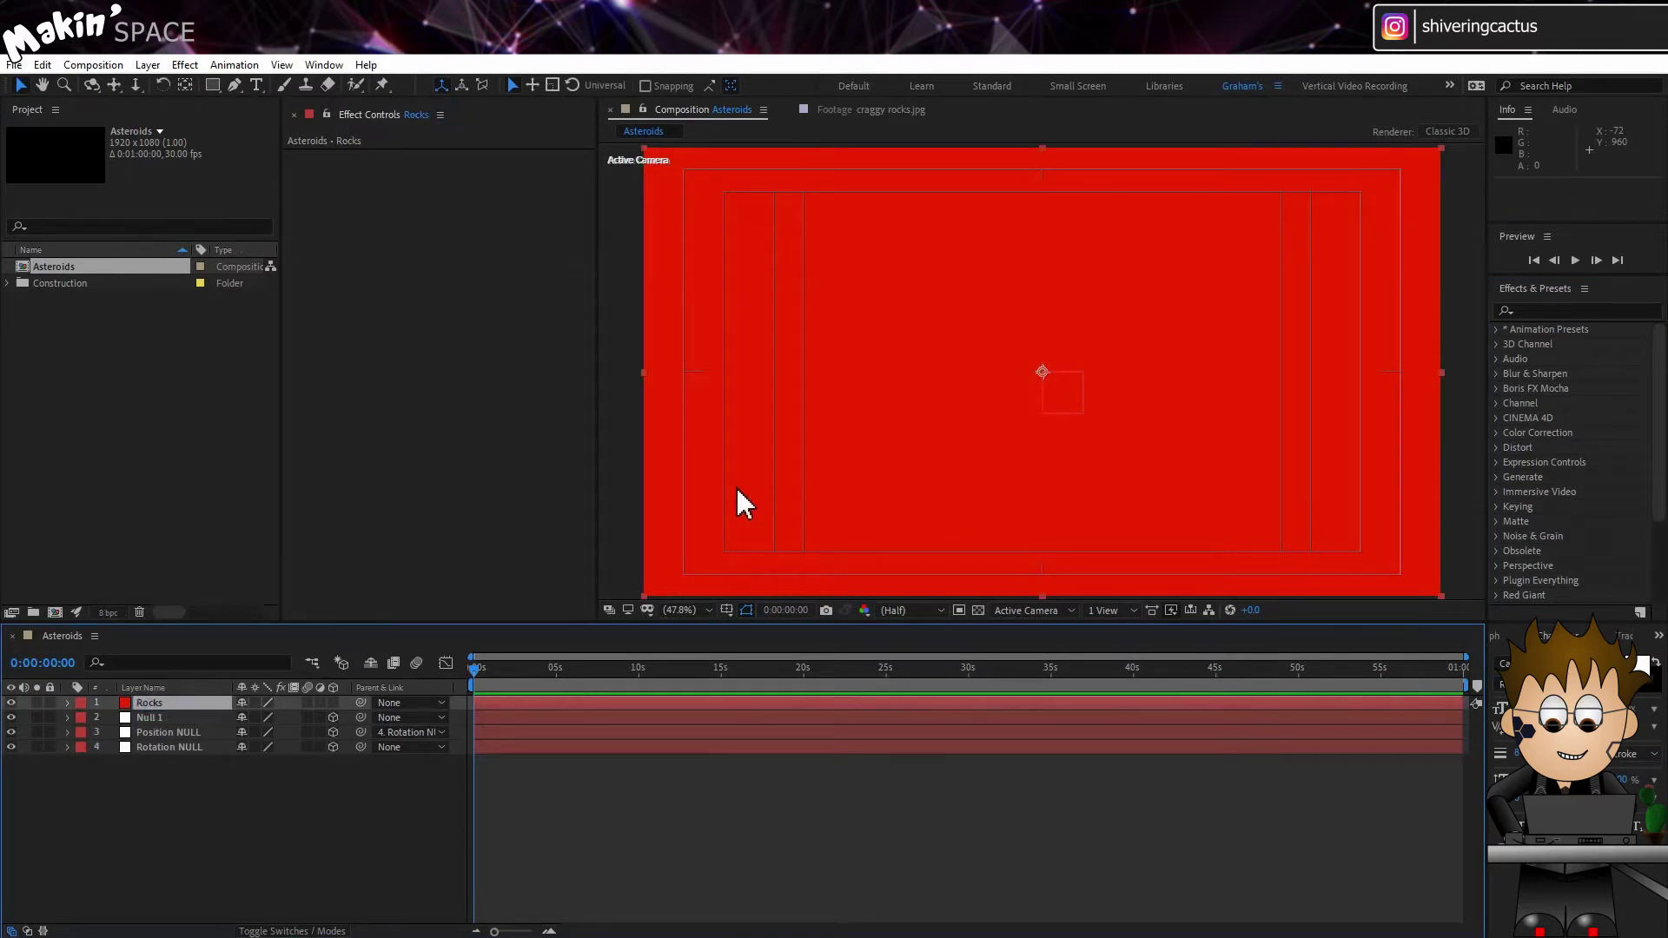
# Step: Apply the saved NULL particle preset with CC Particle World to Rocks, found by searching 'partic'
pyautogui.click(1576, 310)
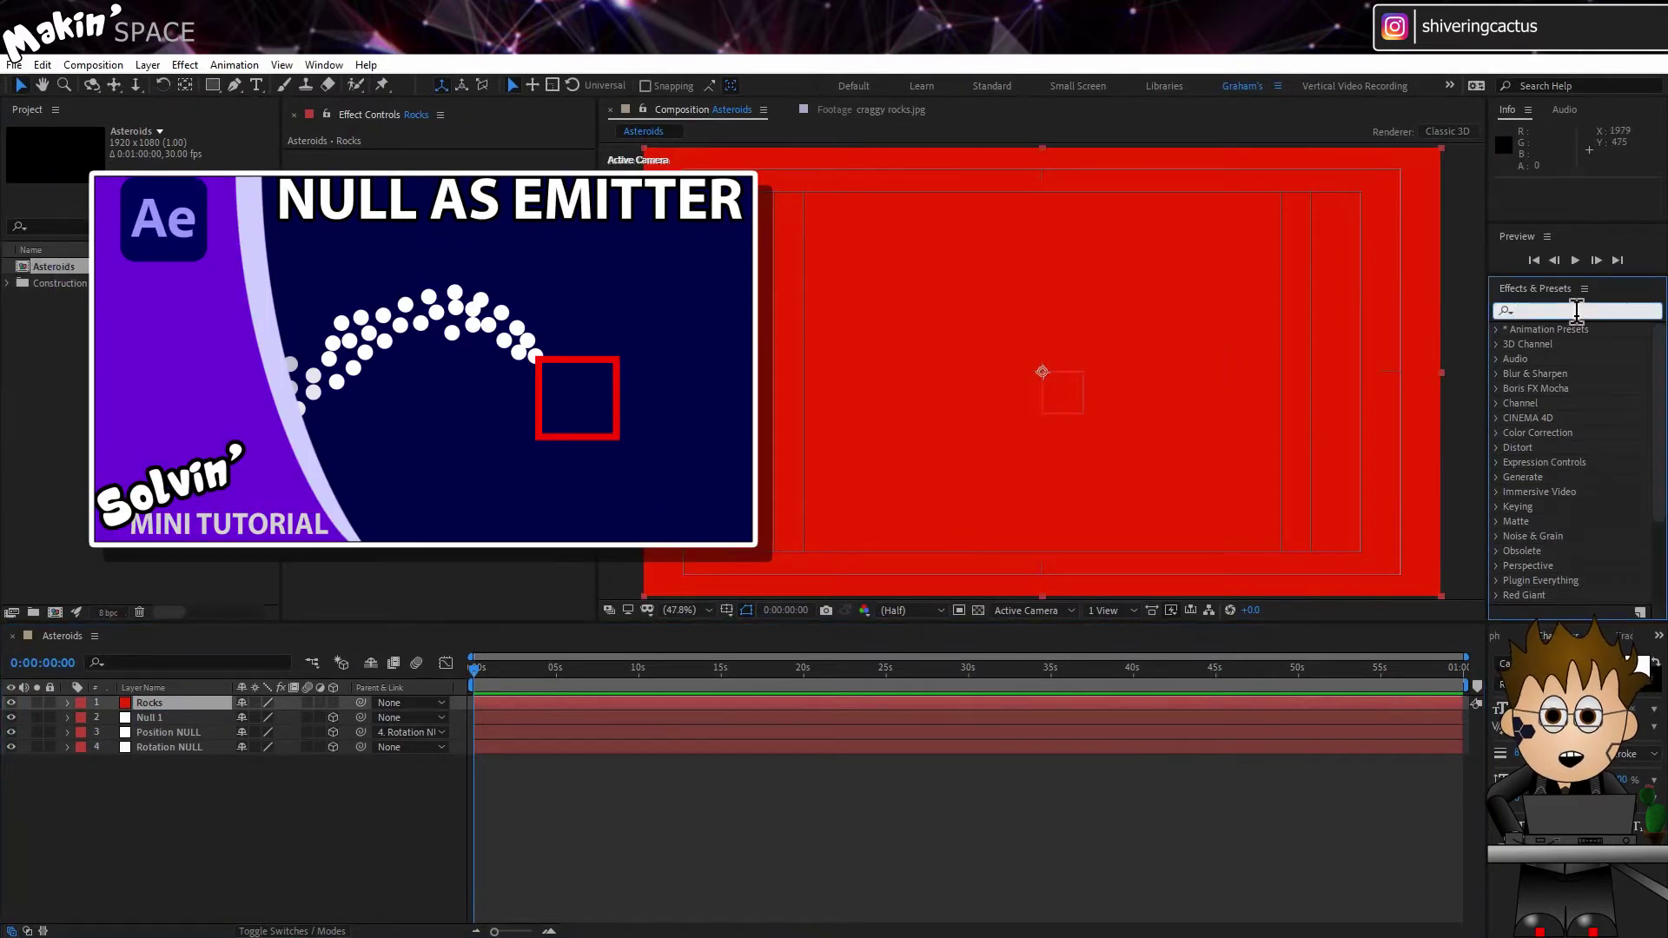
pyautogui.write('partic')
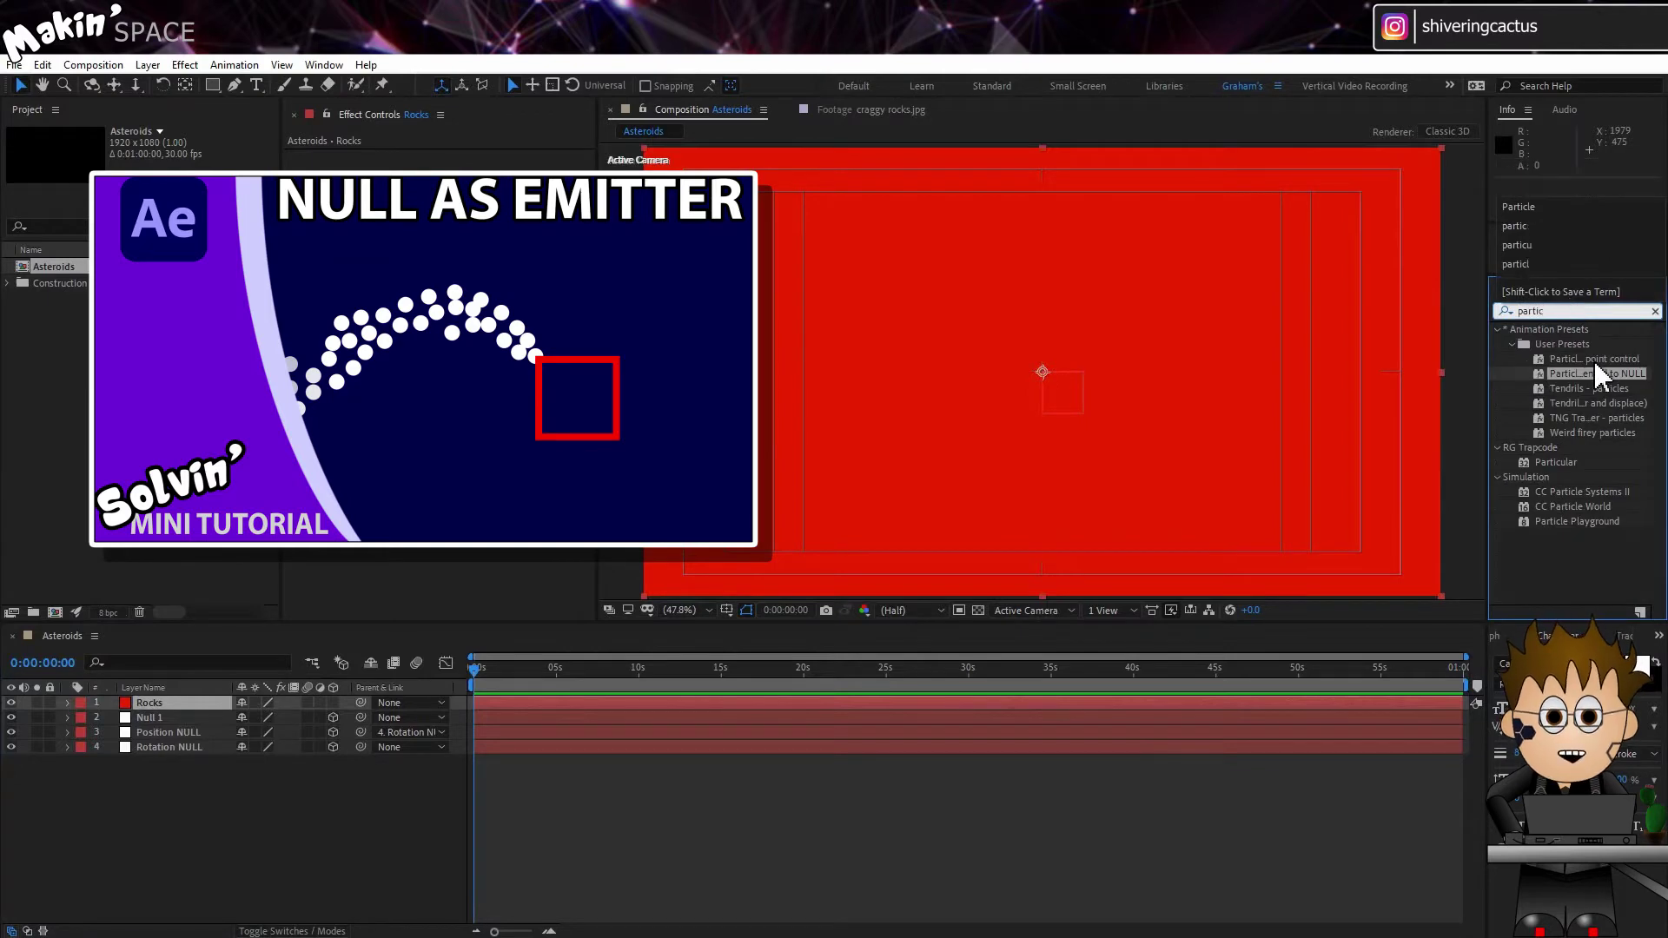
pyautogui.moveTo(1595, 362); pyautogui.dragTo(189, 701)
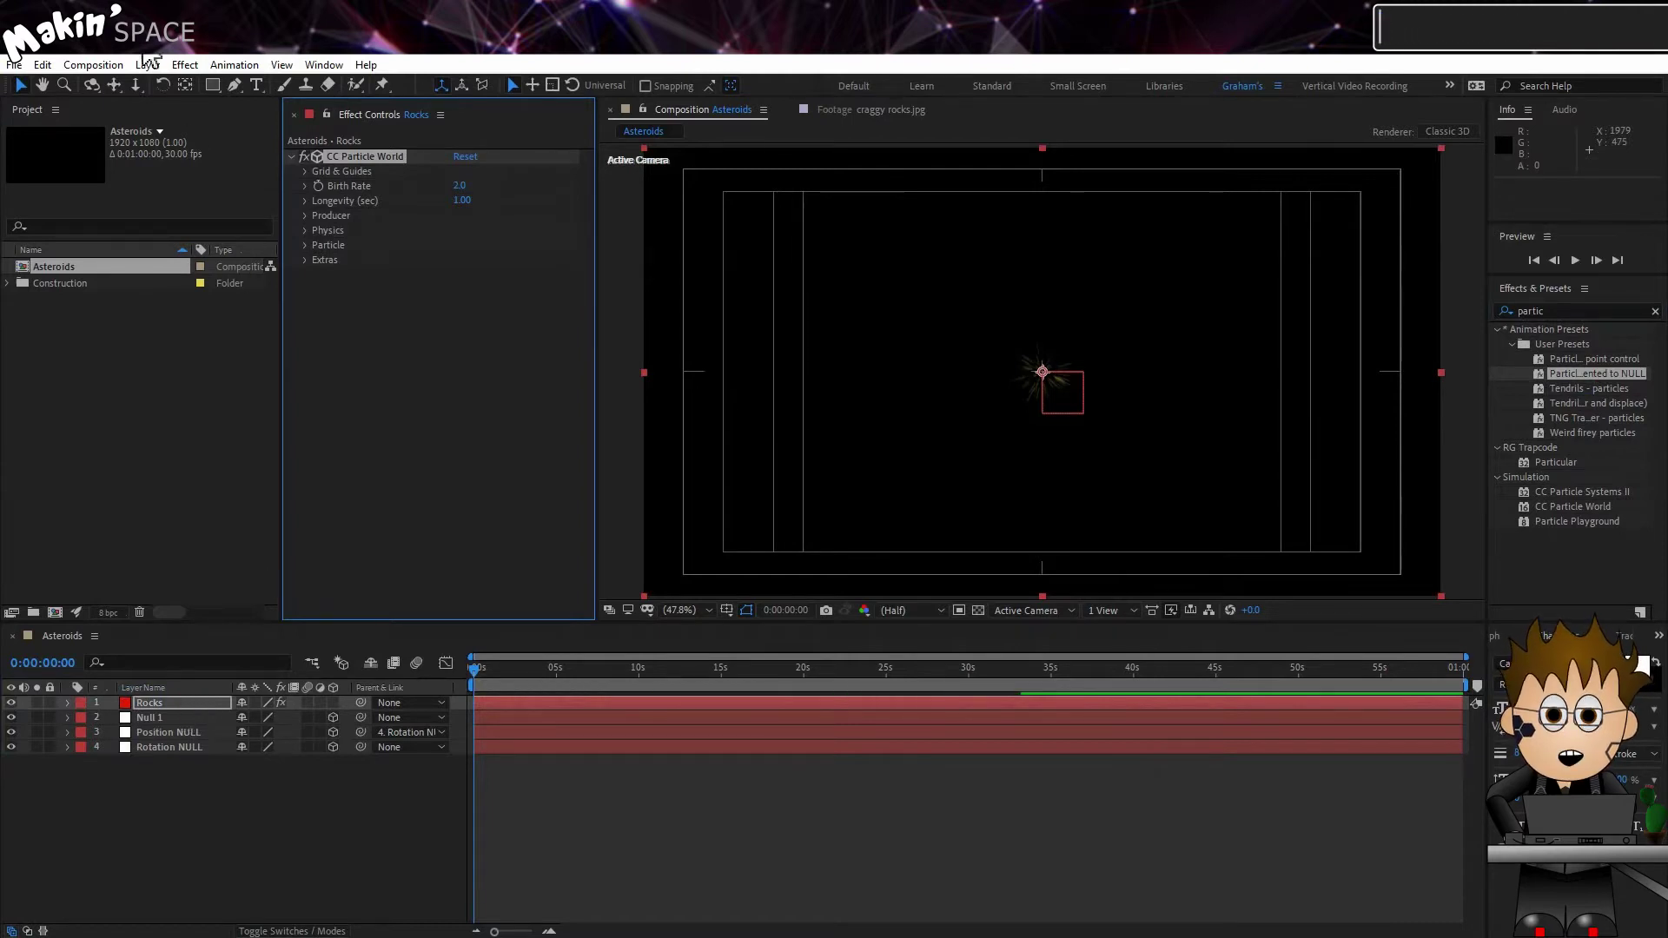
# Step: Add a Slider Control named Rocks Amount to Rocks, placed above CC Particle World
pyautogui.click(184, 64)
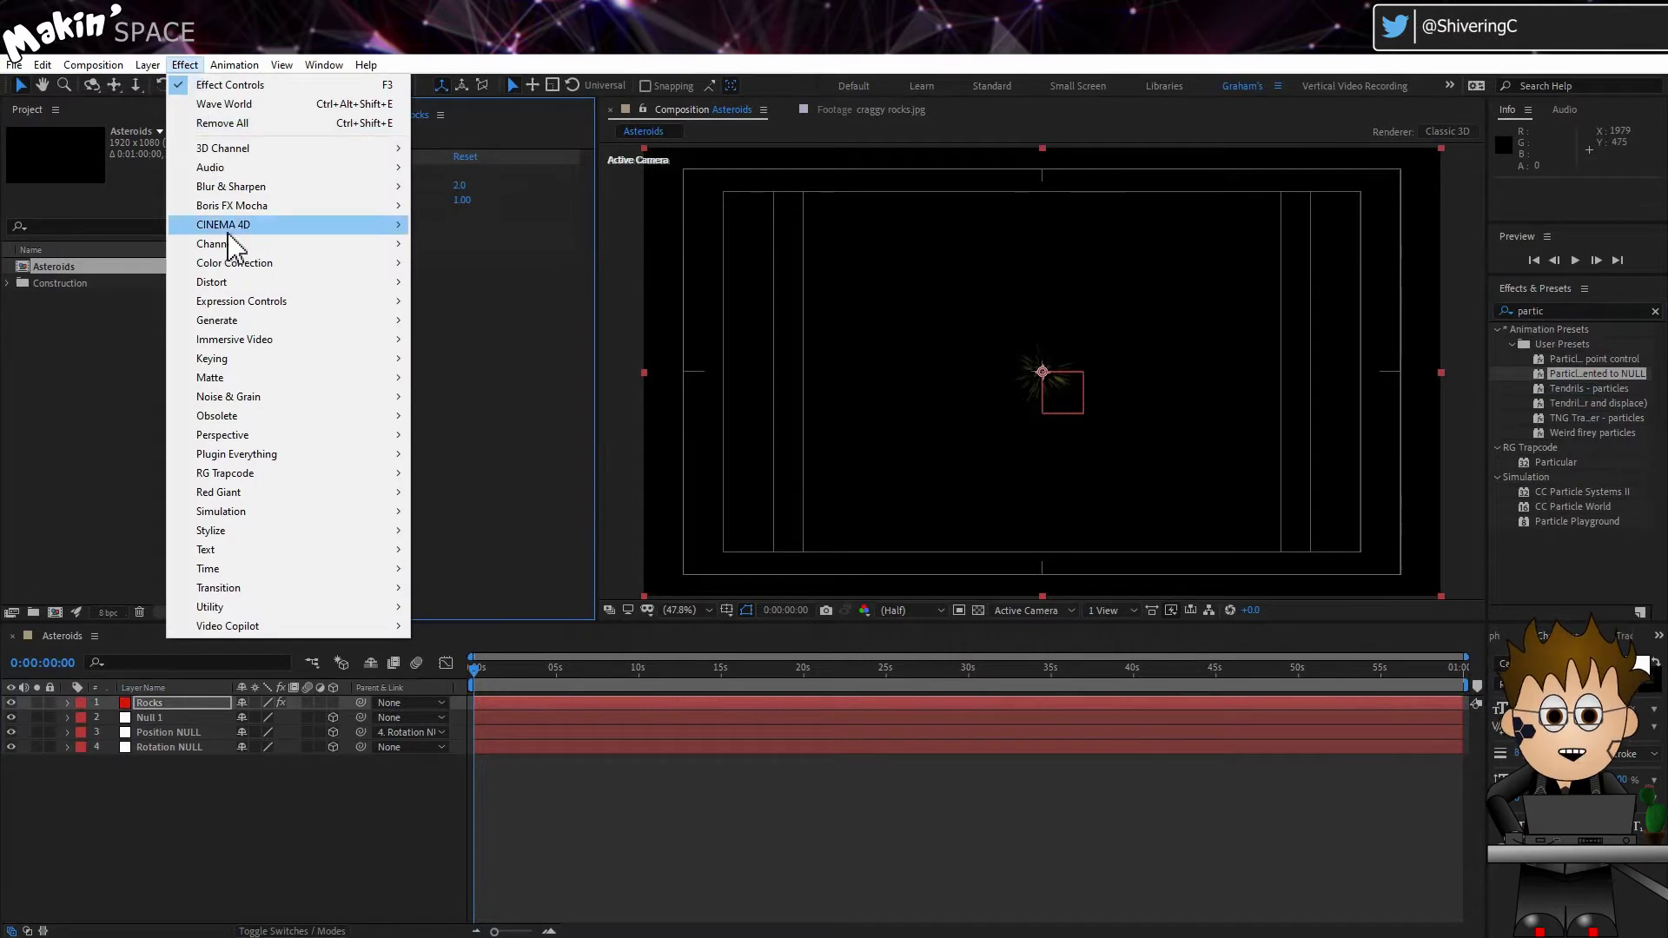
pyautogui.moveTo(247, 302)
pyautogui.click(521, 434)
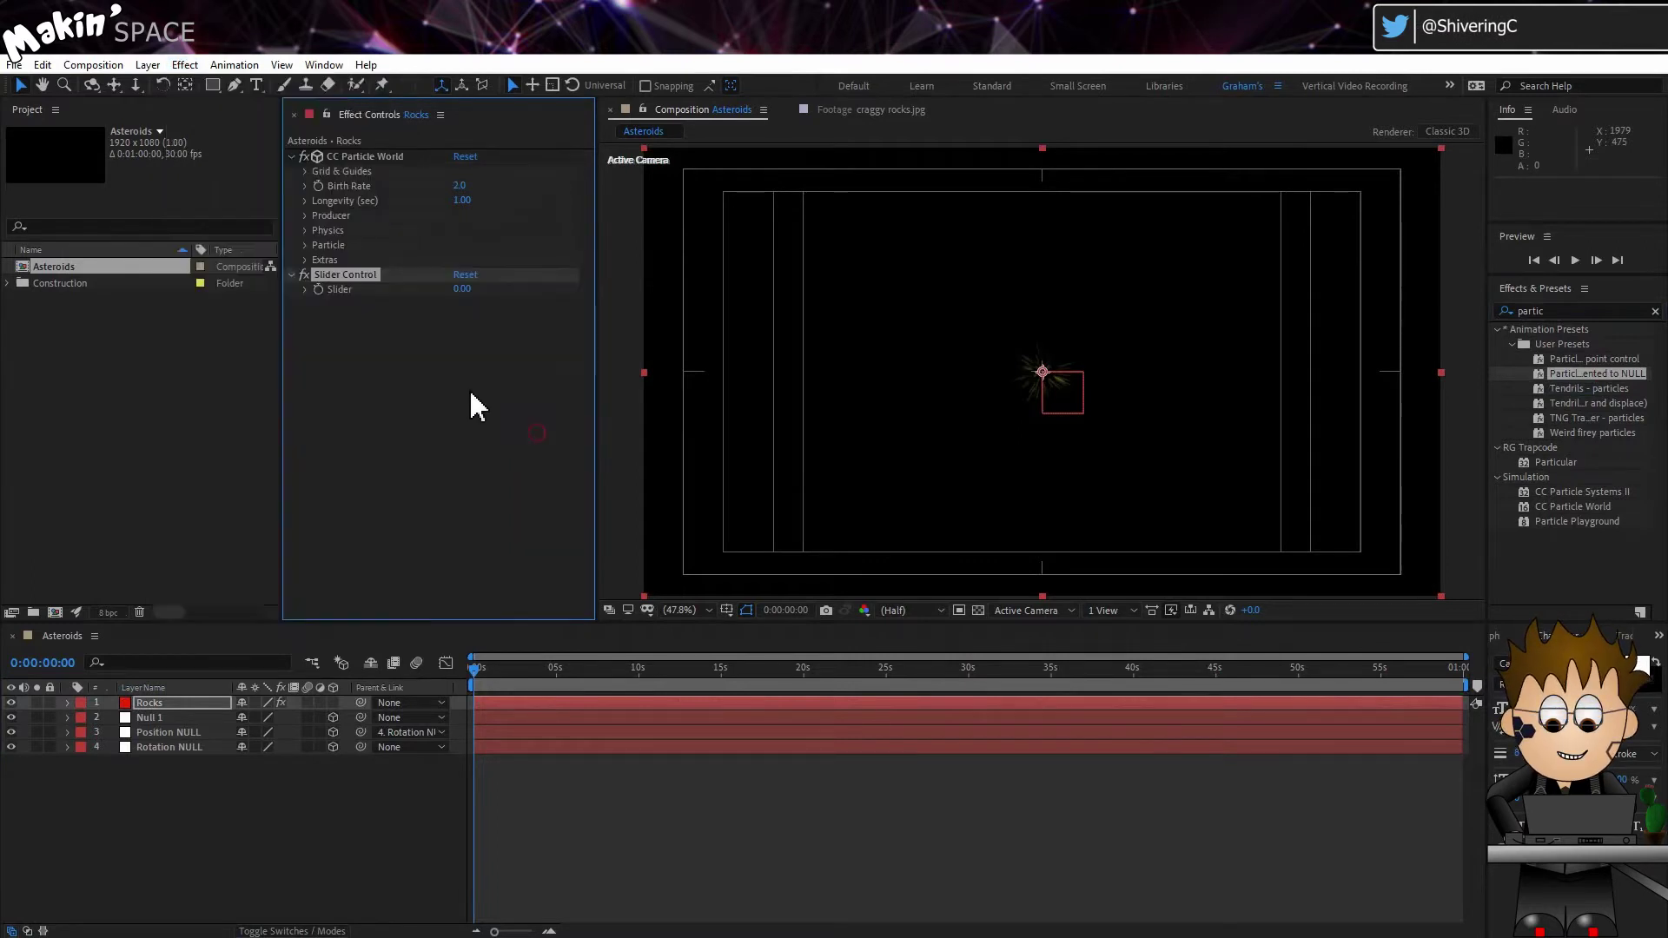
pyautogui.press('Return')
pyautogui.write('Rocks Amount')
pyautogui.press('Return')
pyautogui.moveTo(391, 273); pyautogui.dragTo(376, 164)
pyautogui.click(461, 171)
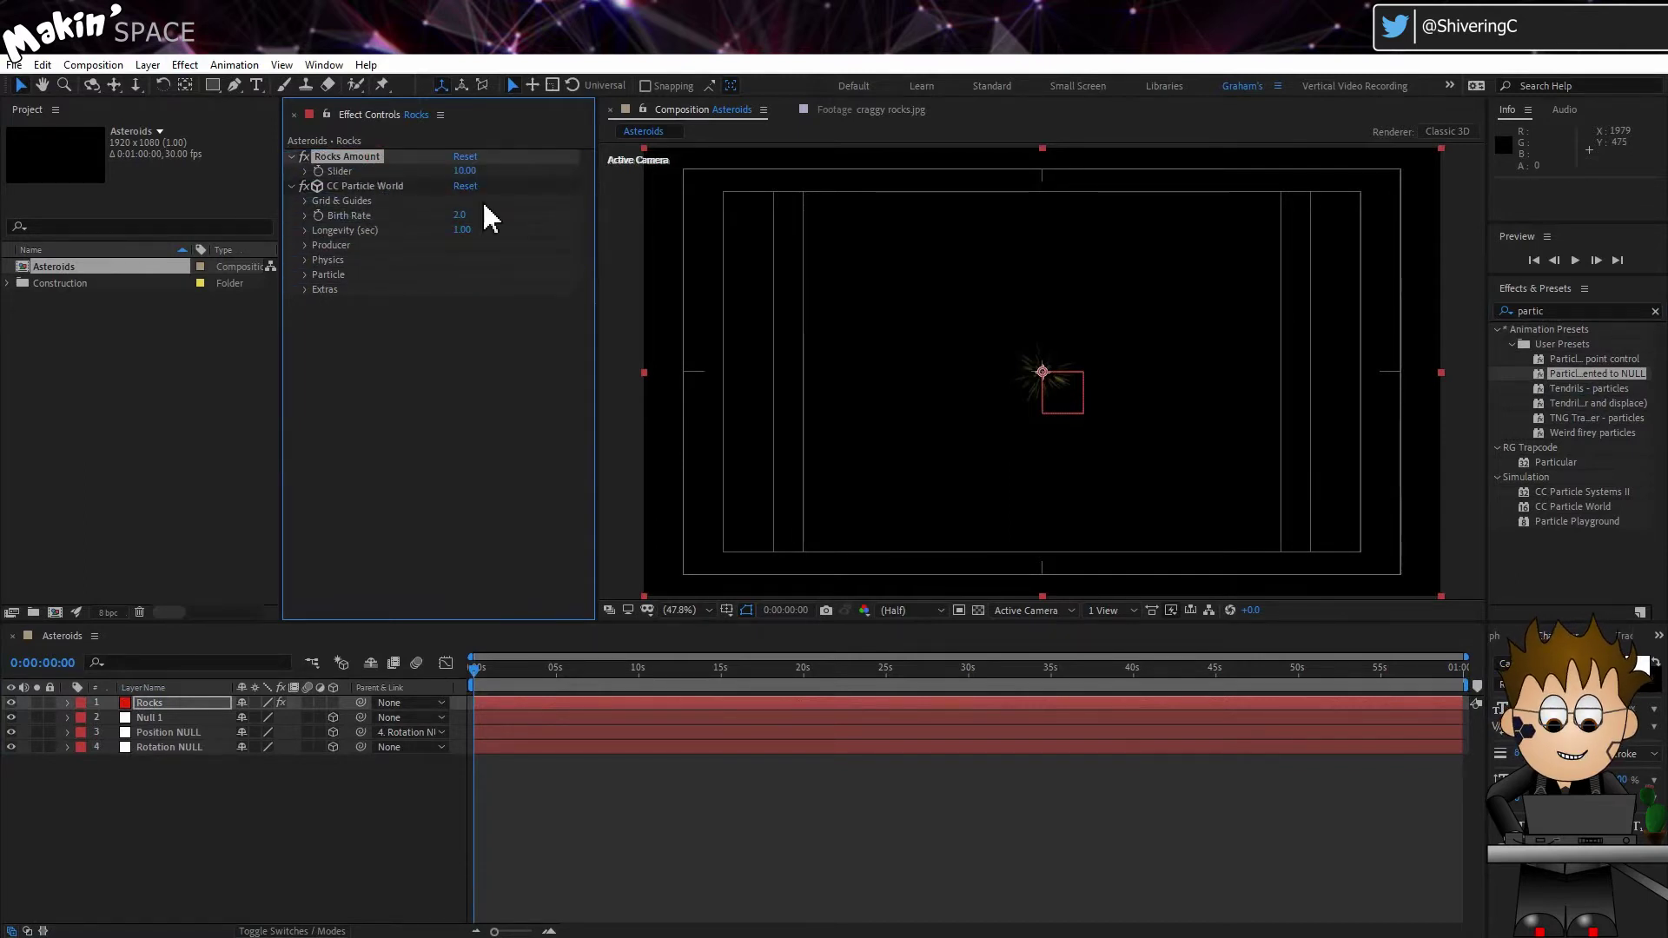
pyautogui.click(413, 312)
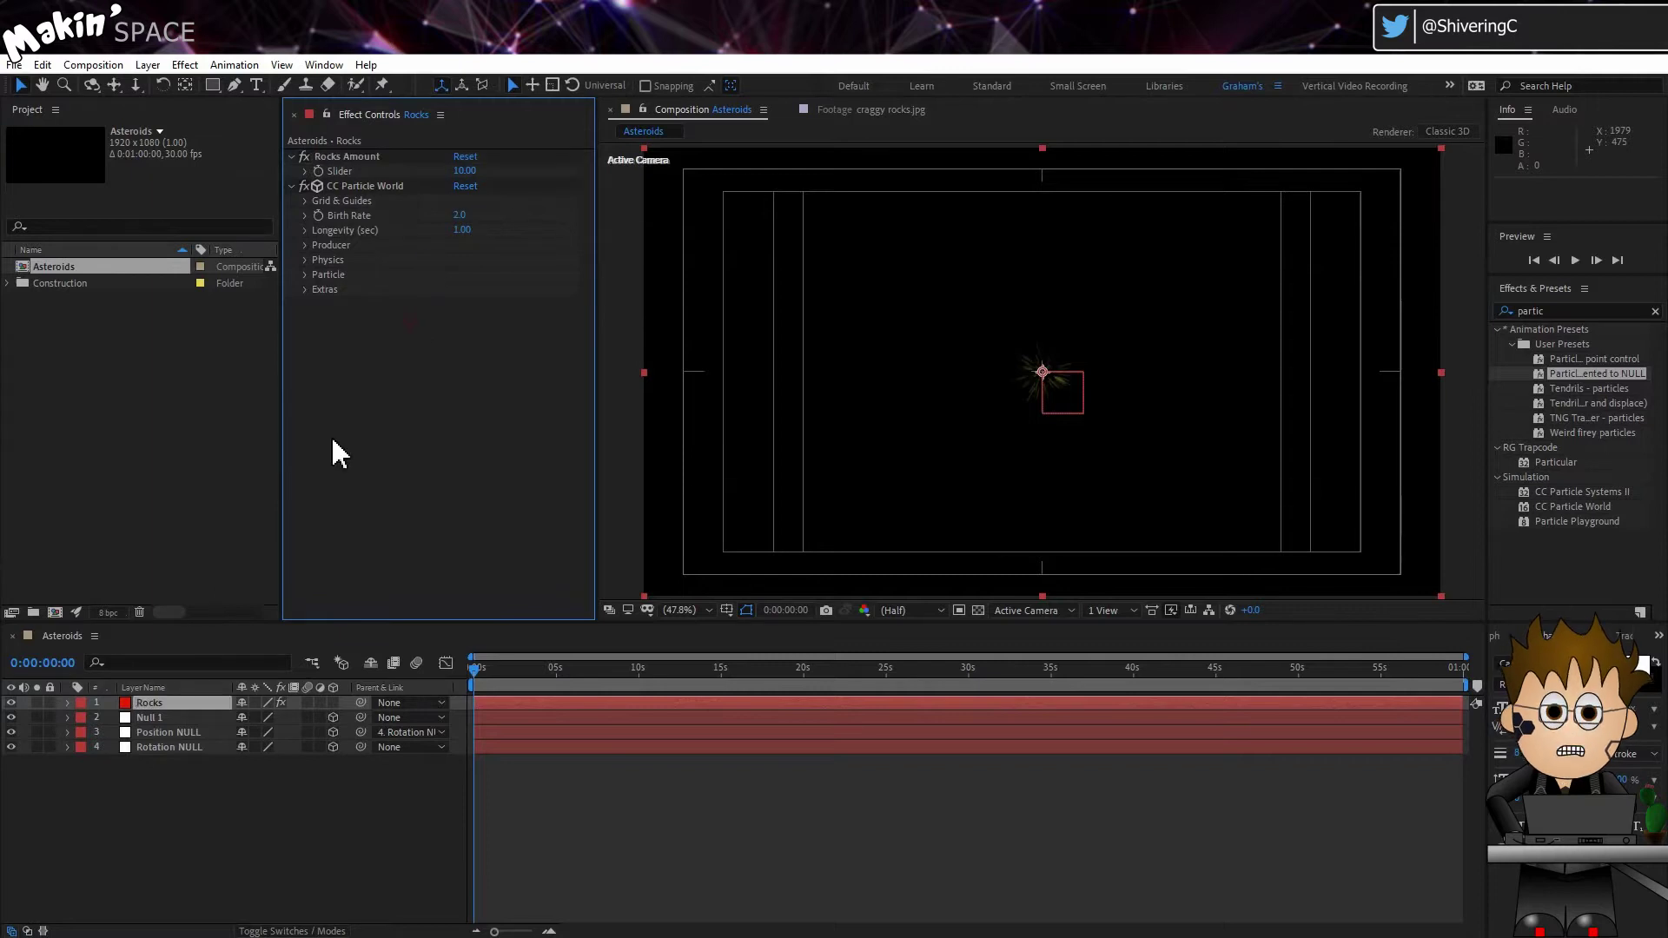
# Step: Link CC Particle World's Birth Rate by expression to the Rocks Amount Slider
pyautogui.click(66, 703)
pyautogui.click(84, 718)
pyautogui.click(97, 748)
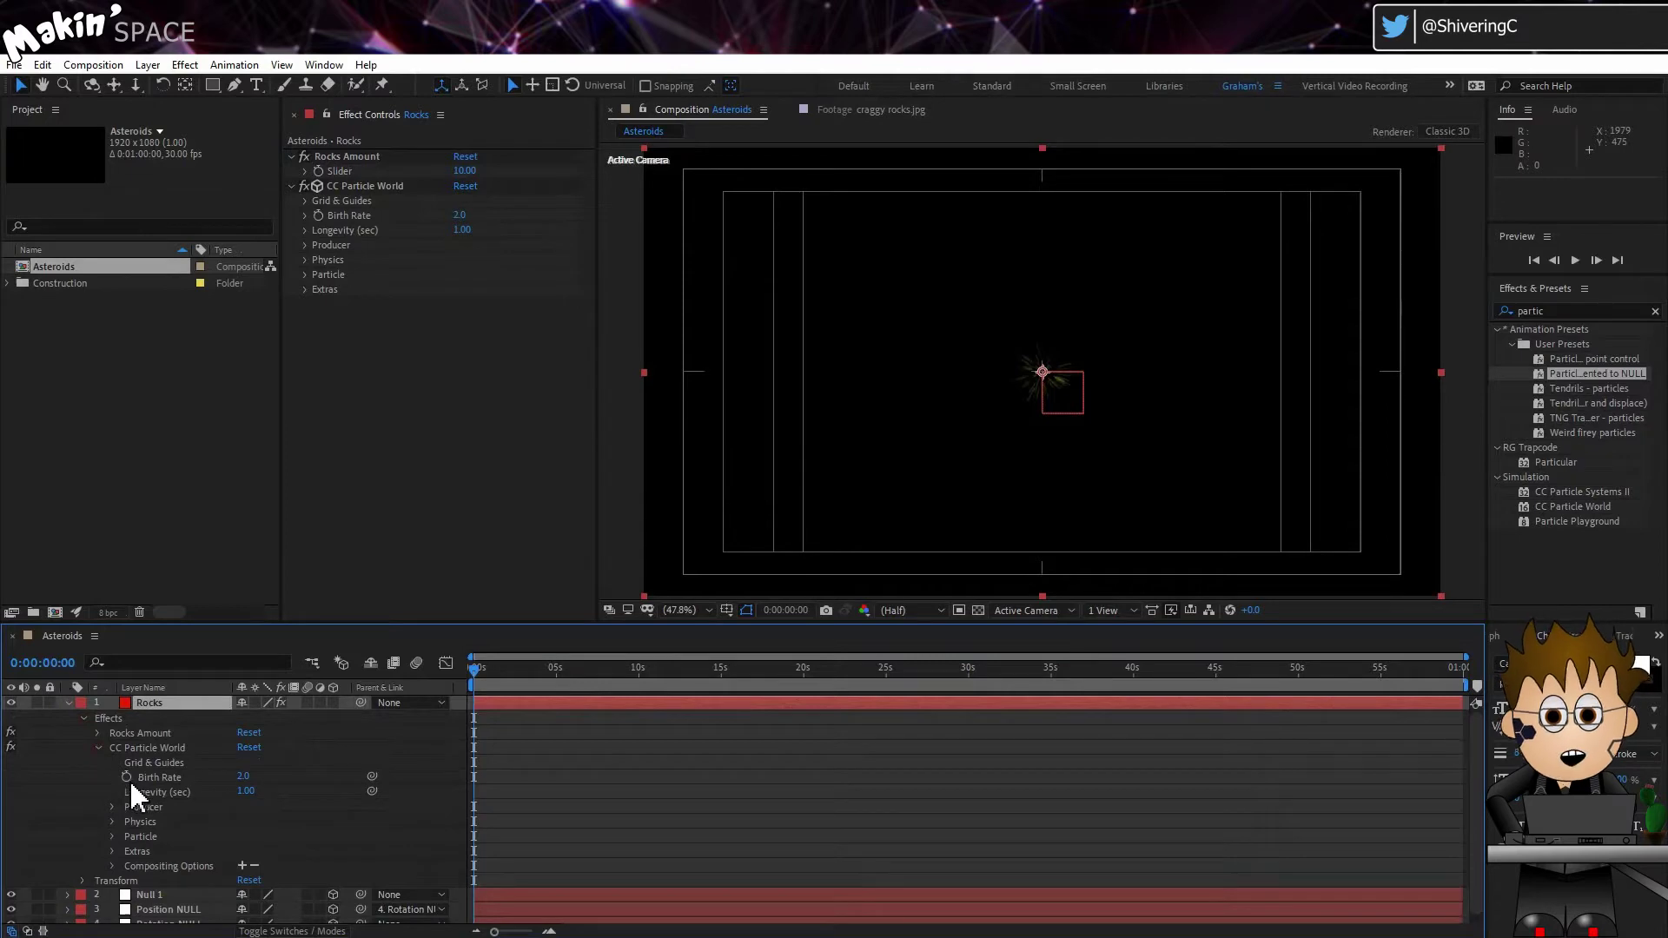
pyautogui.click(372, 776)
pyautogui.click(97, 733)
pyautogui.moveTo(372, 806); pyautogui.dragTo(148, 749)
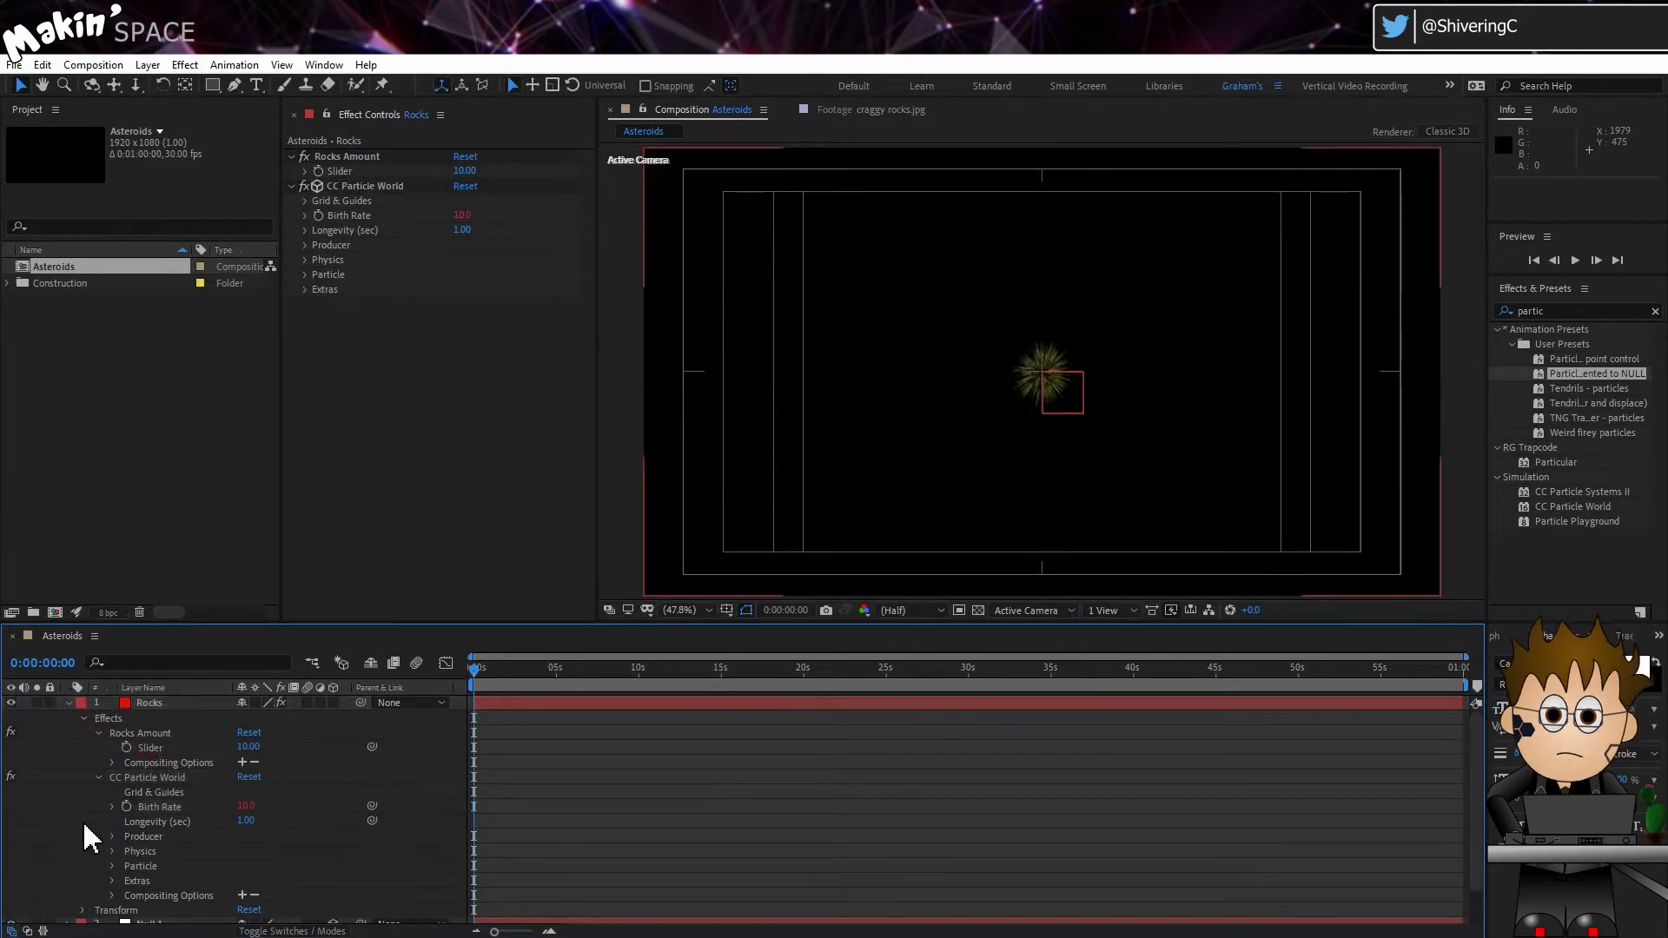
# Step: Append /100 to the Birth Rate expression and scrub forward to see the particles
pyautogui.click(111, 805)
pyautogui.click(719, 811)
pyautogui.click(819, 812)
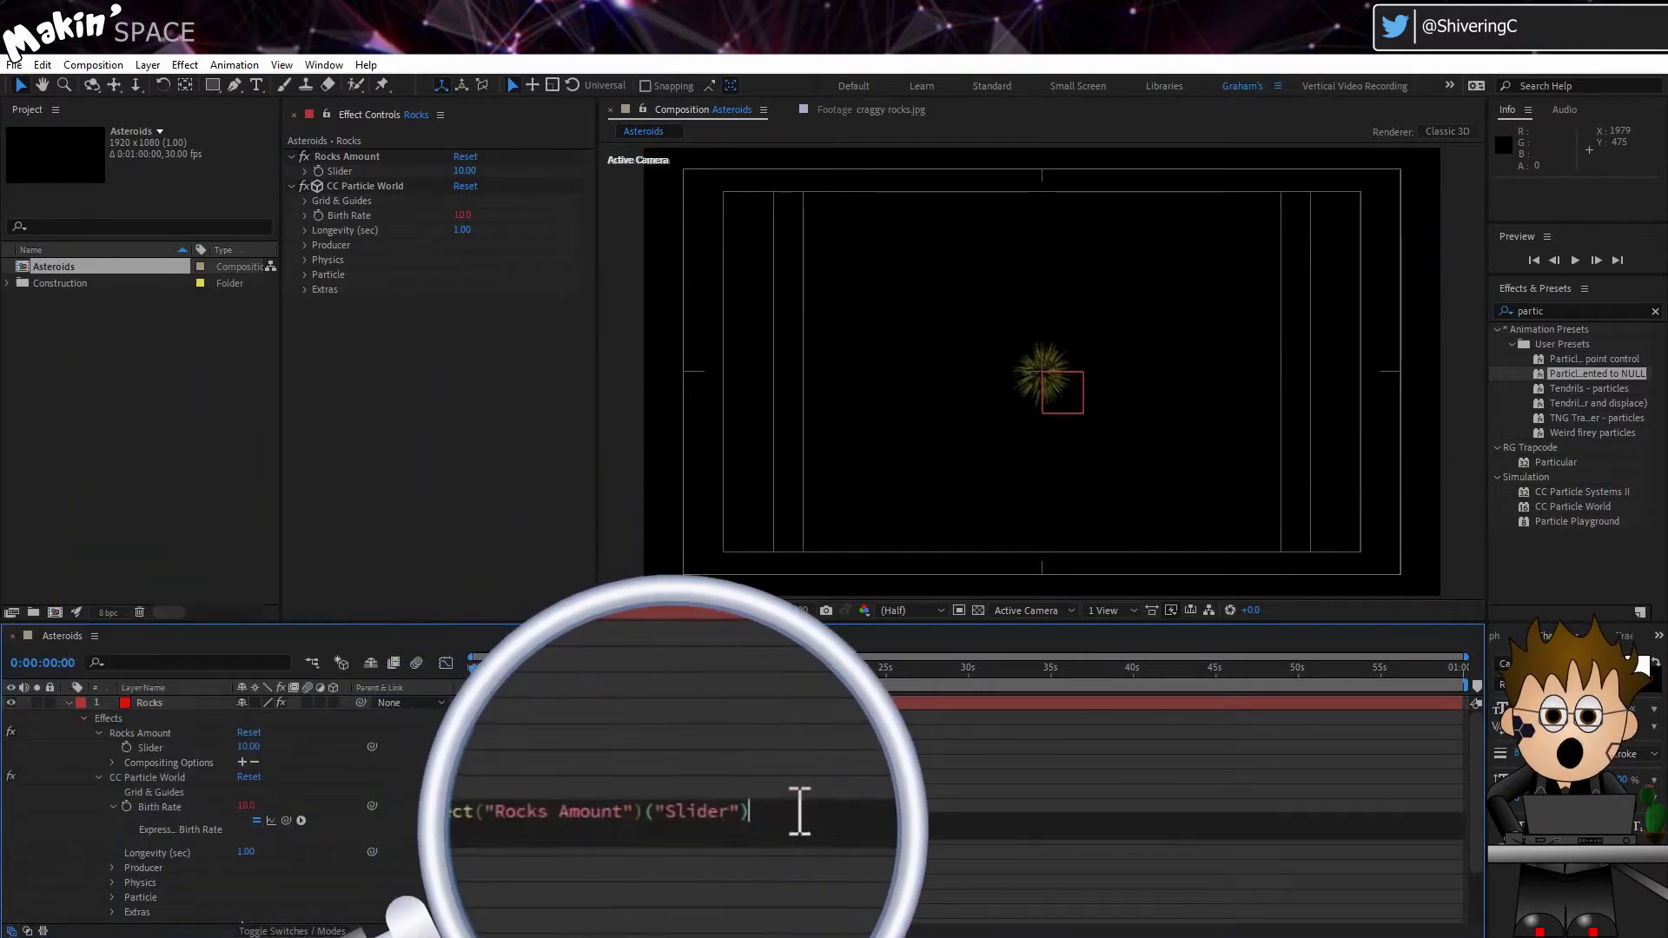
pyautogui.write('/100')
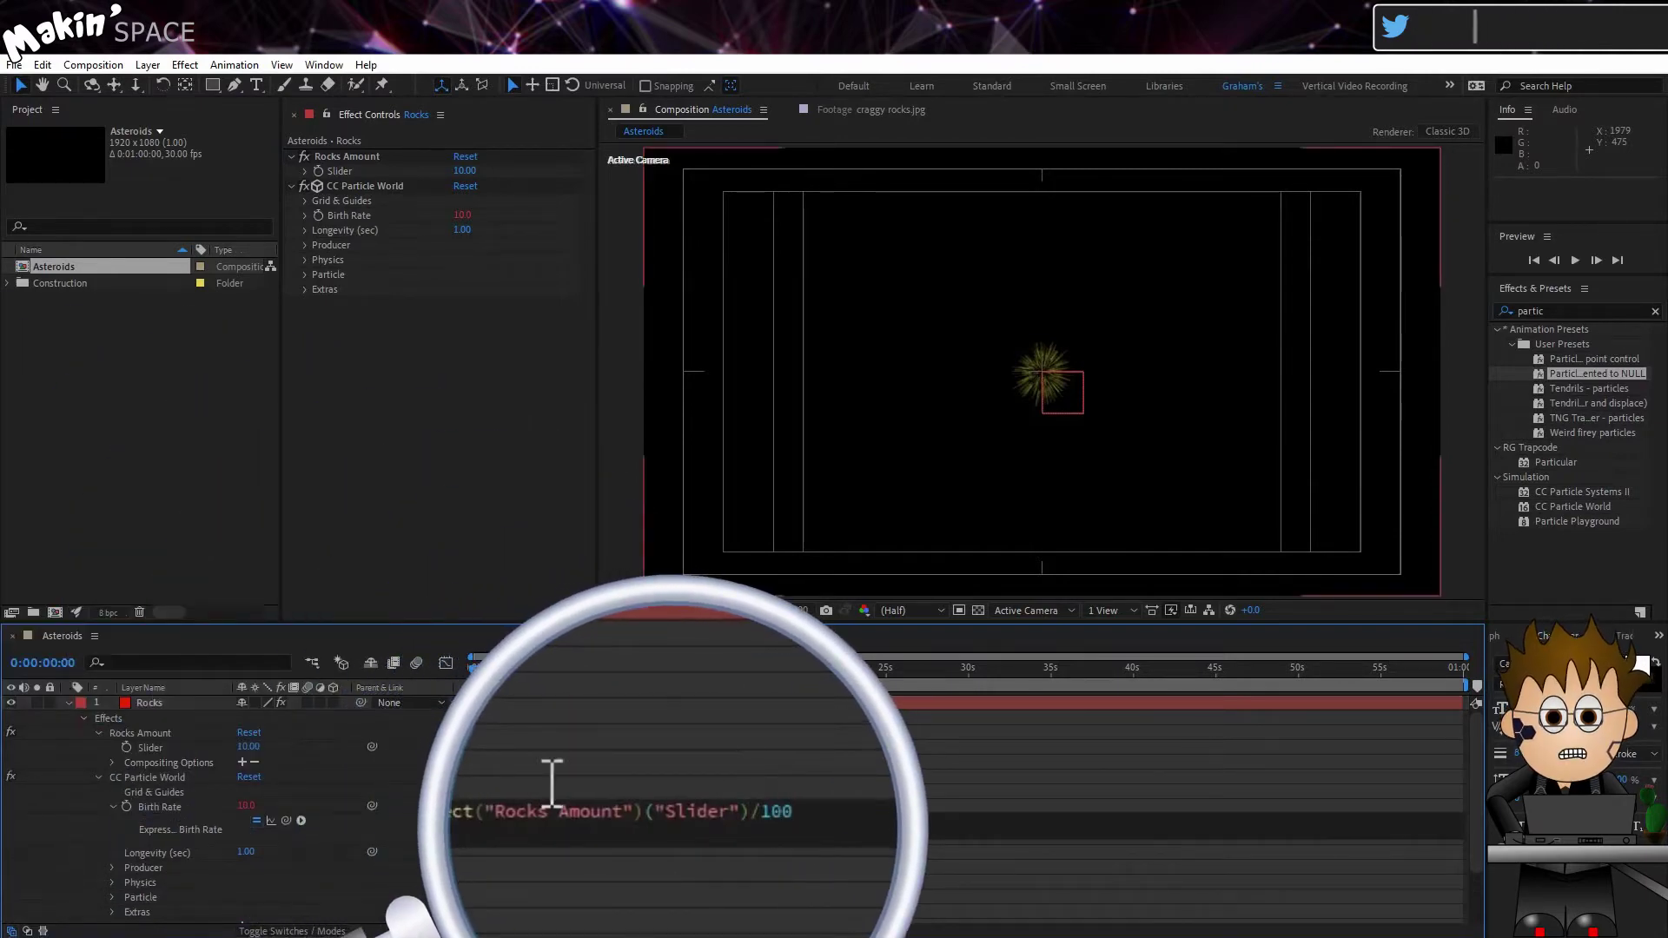
pyautogui.click(547, 782)
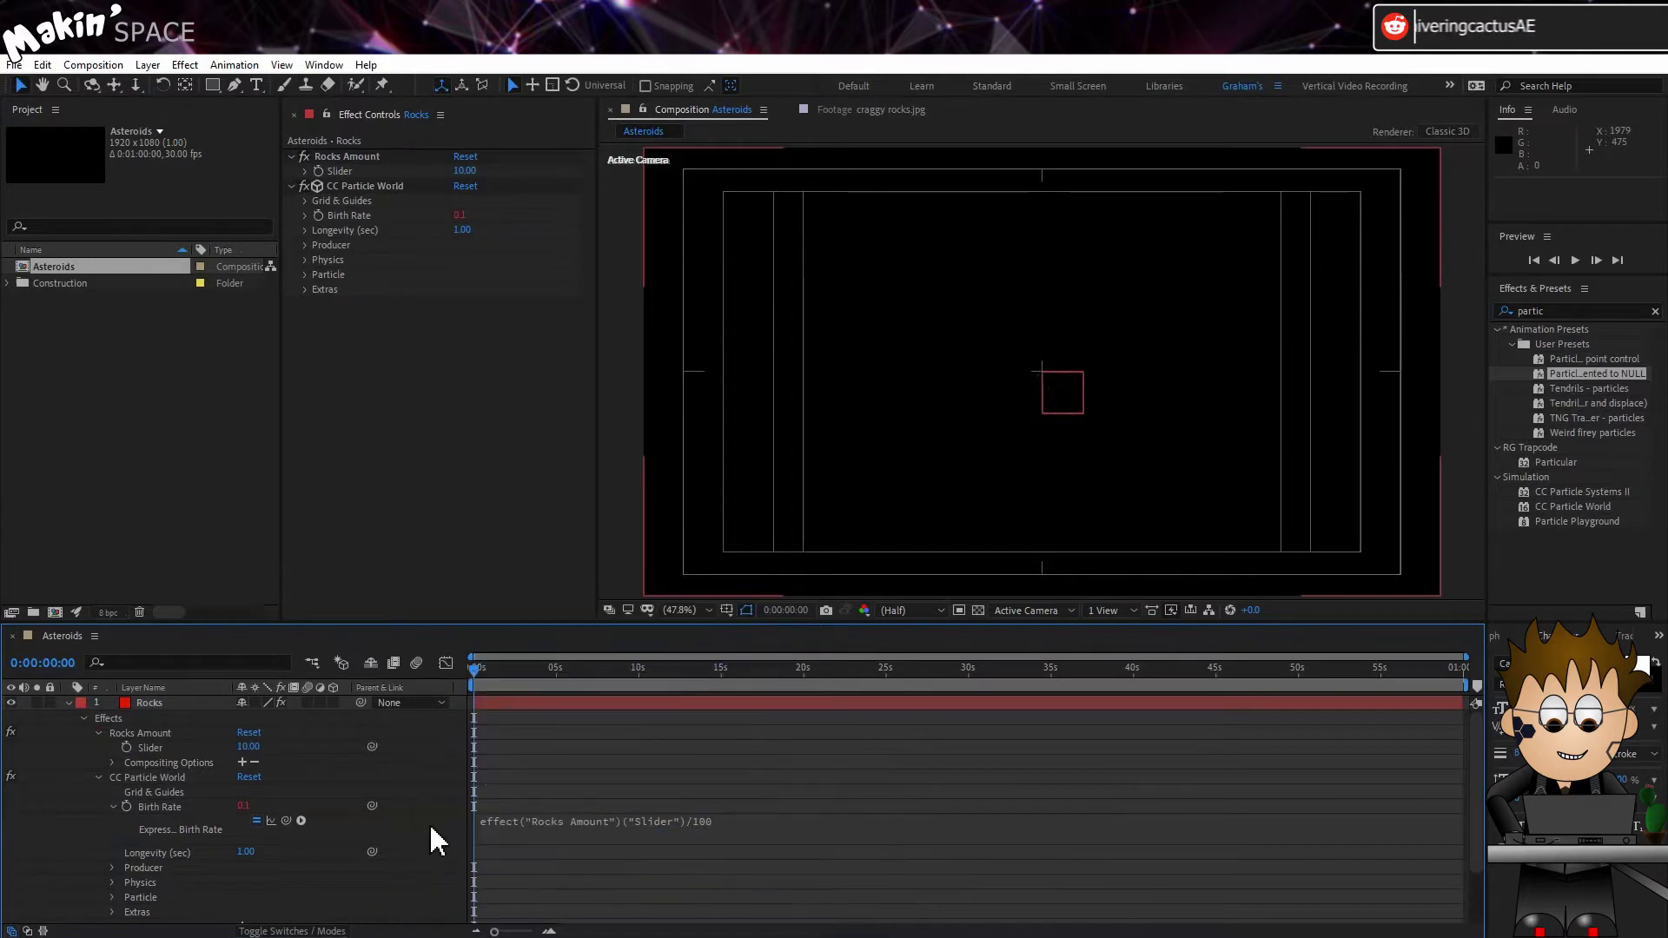
pyautogui.click(477, 670)
pyautogui.moveTo(483, 668); pyautogui.dragTo(501, 667)
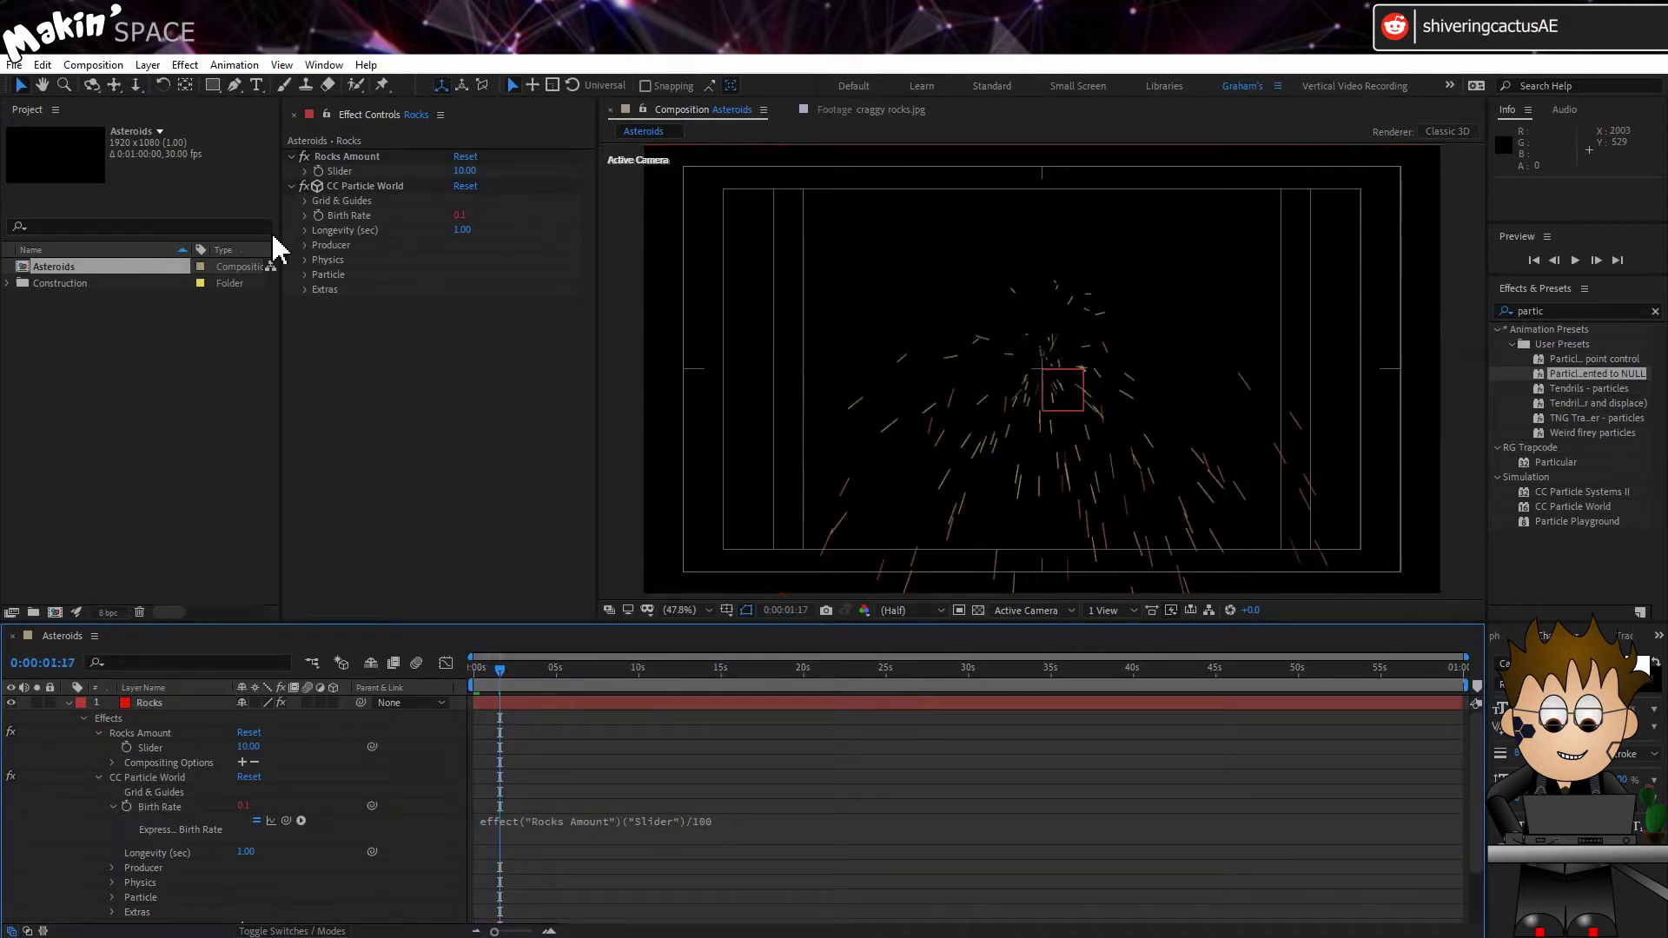
# Step: Set Producer Radius X, Y and Z all to 0
pyautogui.click(305, 244)
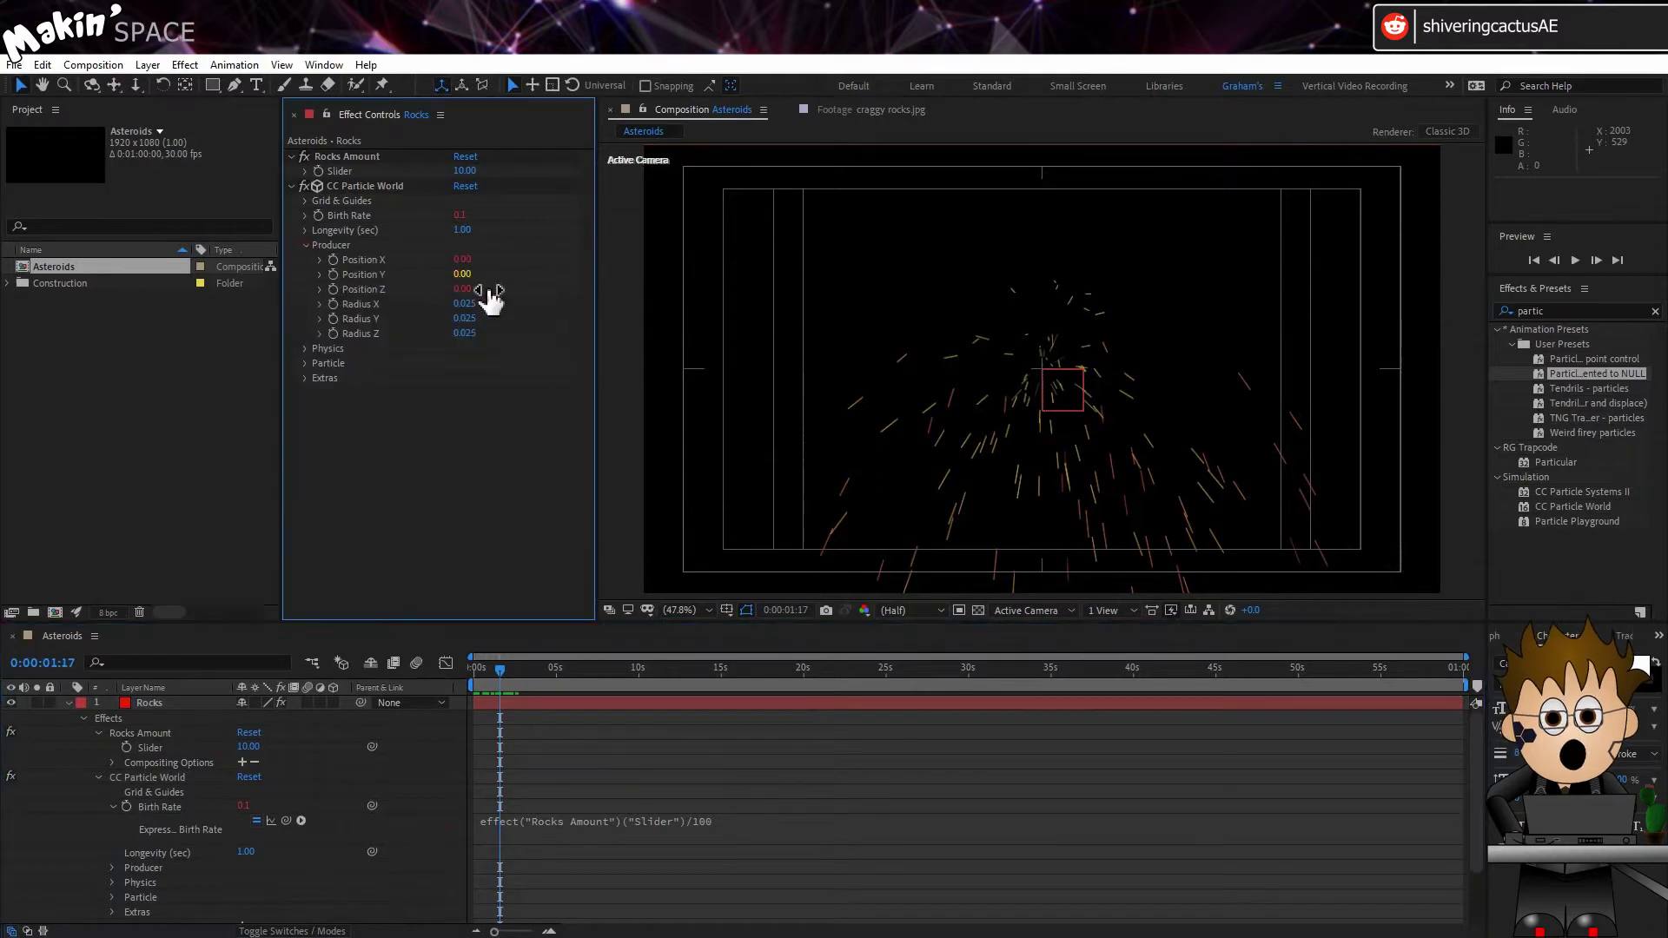
pyautogui.click(463, 305)
pyautogui.write('0')
pyautogui.press('Tab')
pyautogui.write('0')
pyautogui.press('Tab')
pyautogui.write('0')
pyautogui.press('Return')
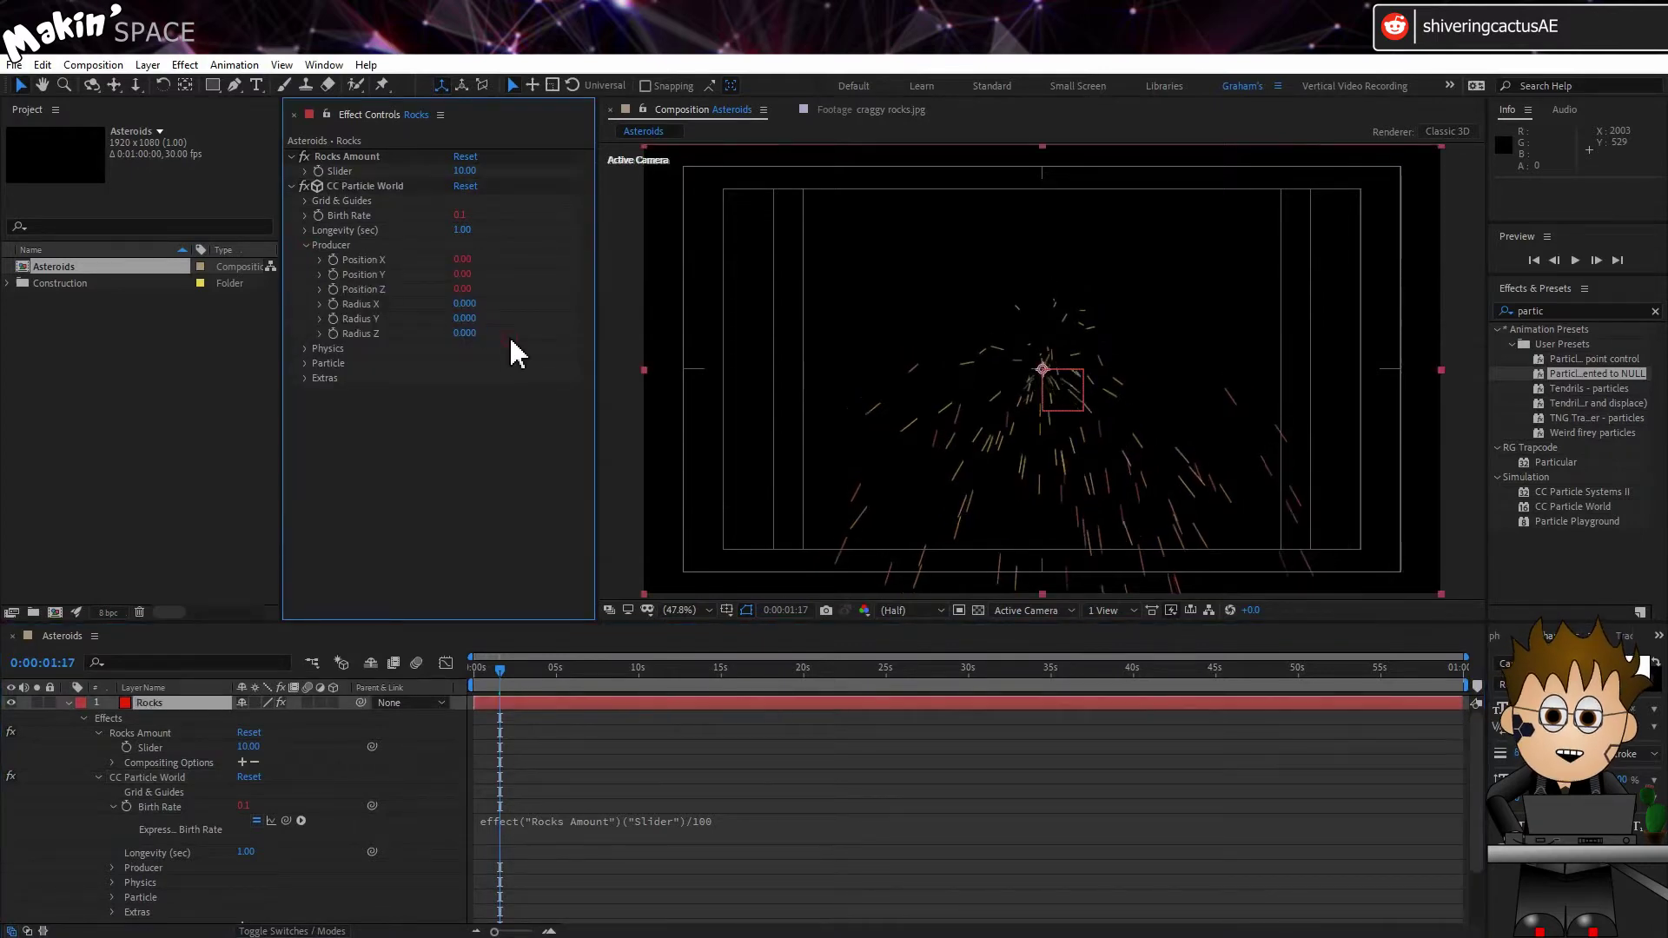
pyautogui.click(306, 246)
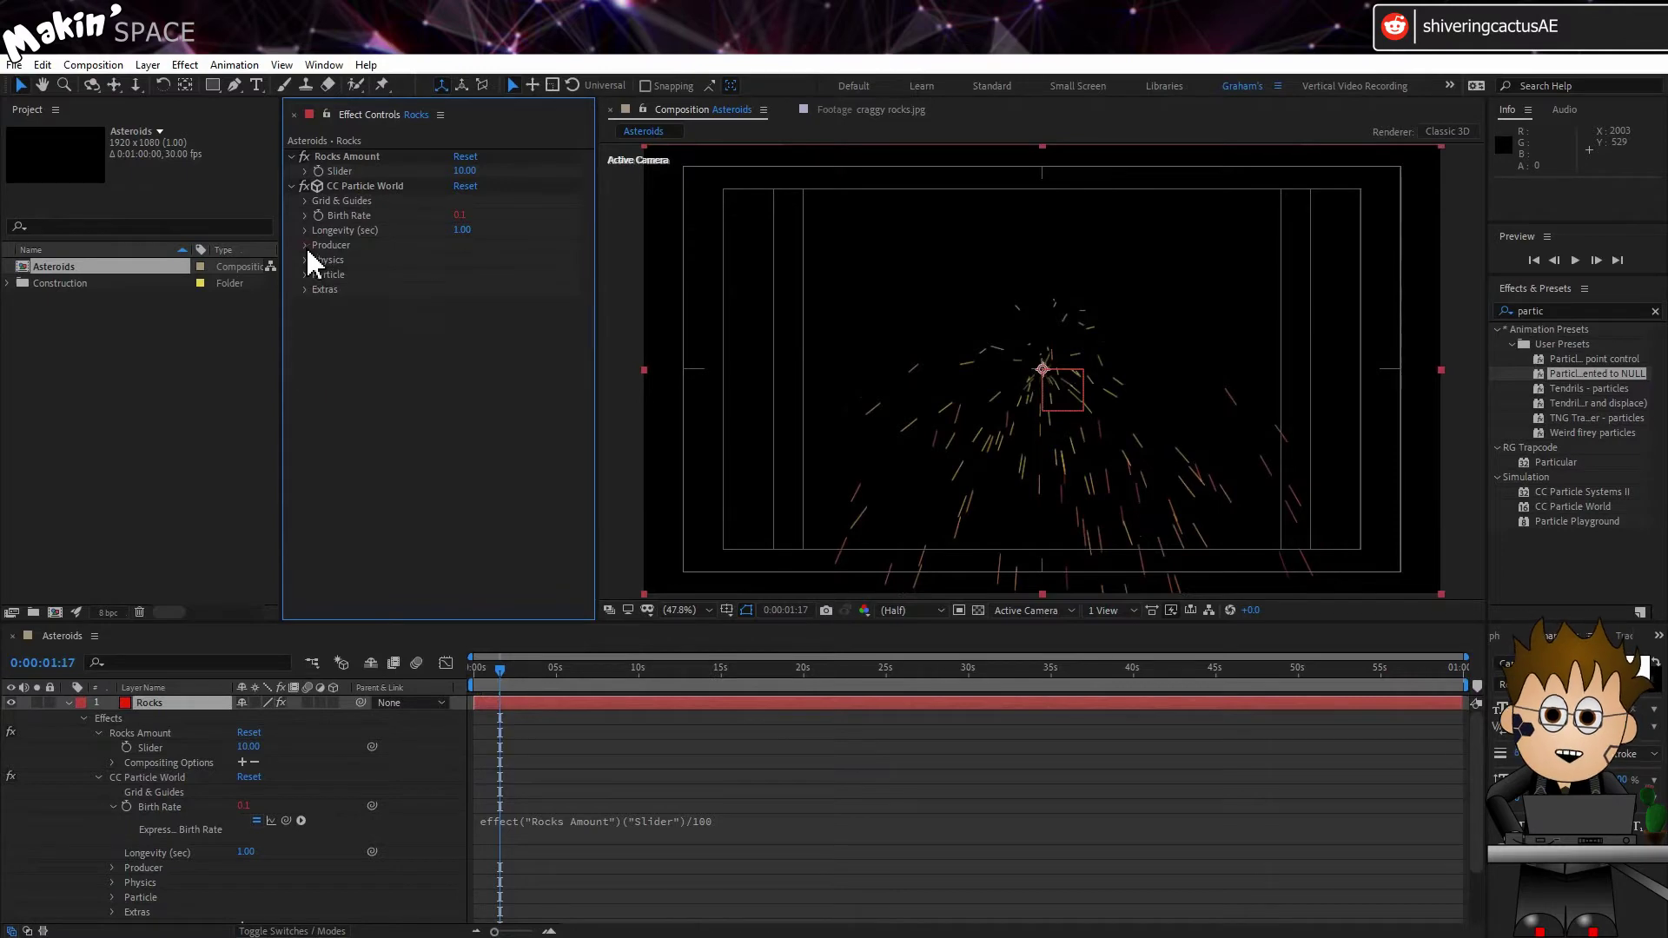
# Step: Keyframe Rotation NULL's Y Rotation at -45° at 0 s and +3° at about 5 s
pyautogui.click(68, 704)
pyautogui.click(173, 747)
pyautogui.press('r')
pyautogui.moveTo(491, 674); pyautogui.dragTo(420, 681)
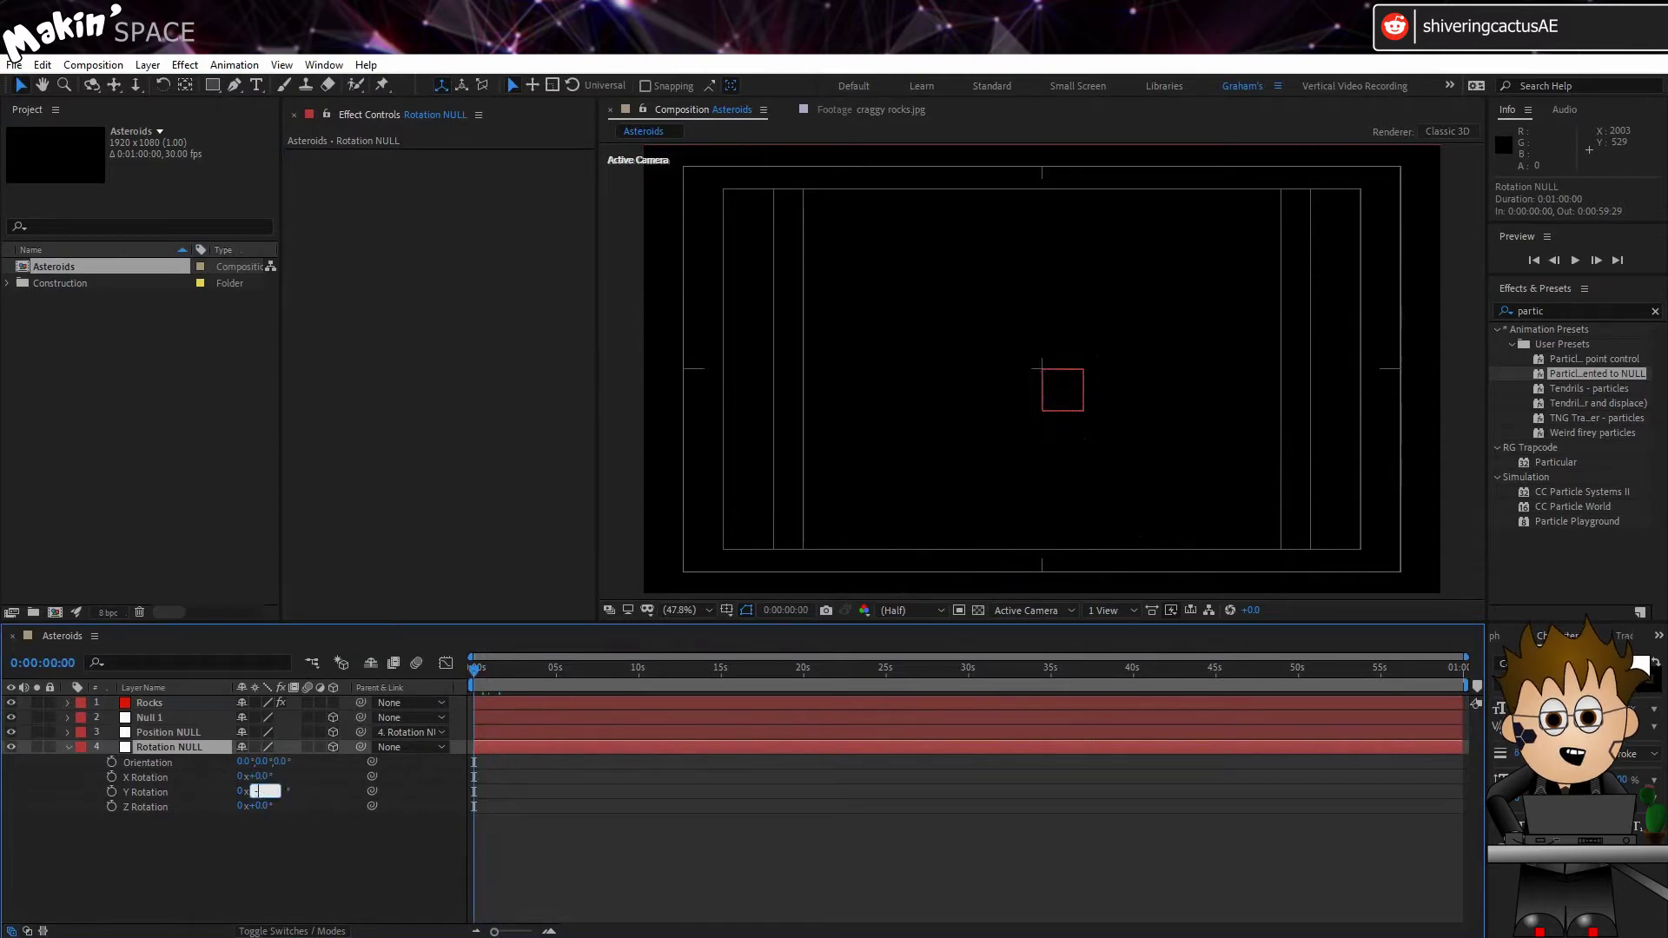
pyautogui.press('Return')
pyautogui.click(111, 791)
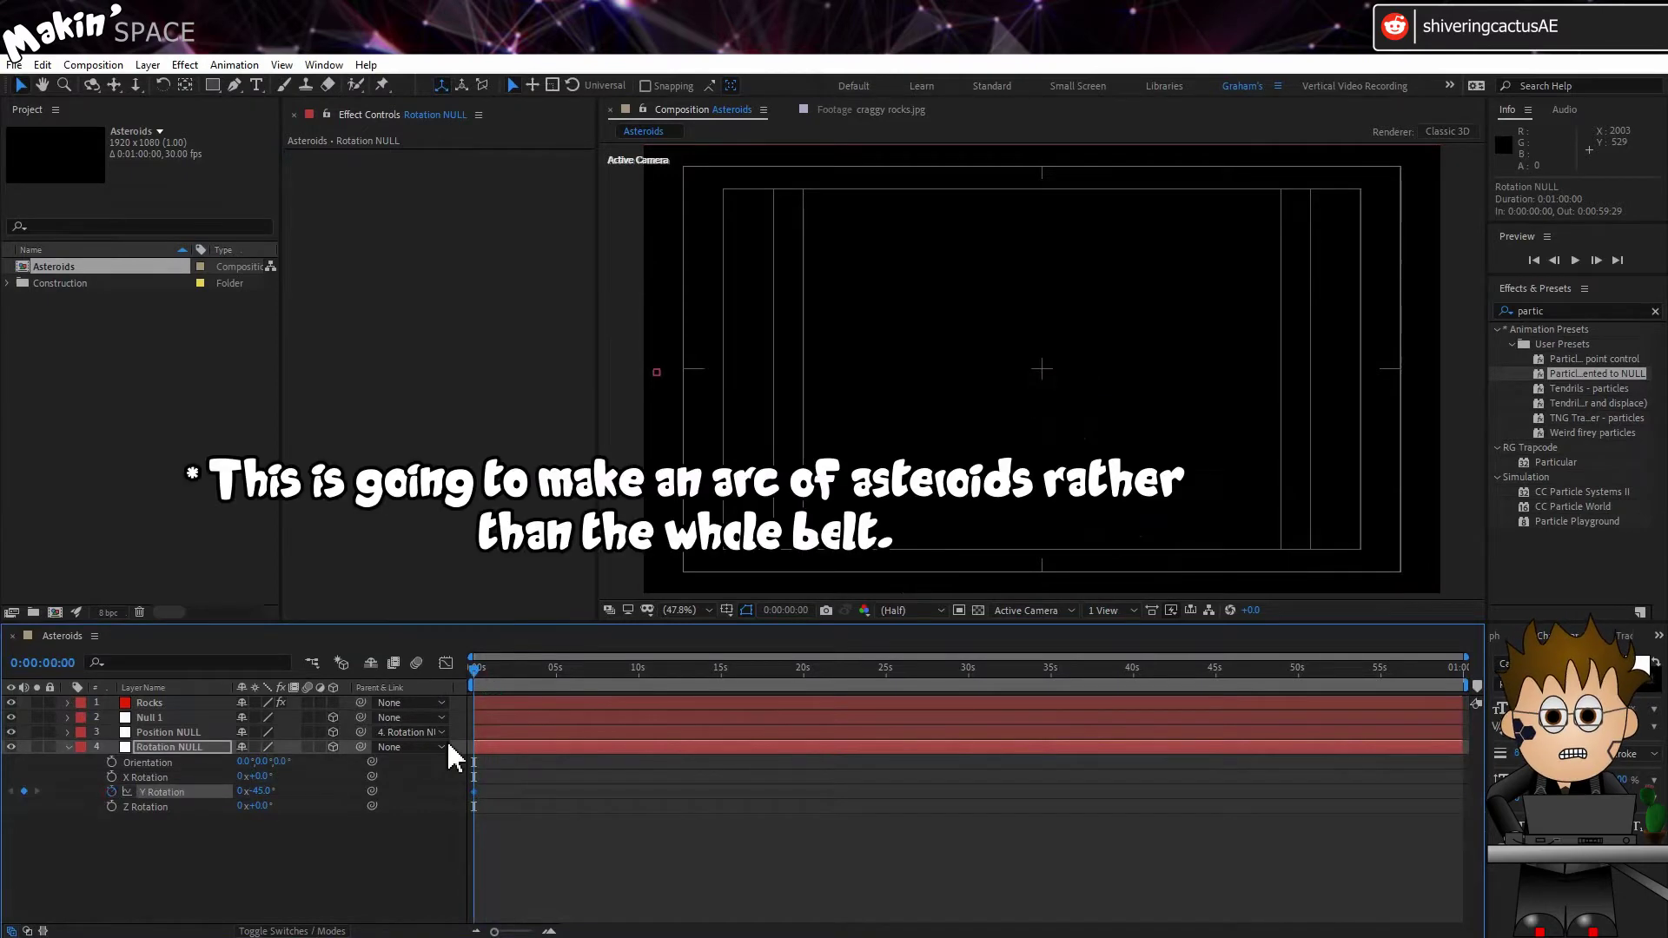
pyautogui.moveTo(541, 672); pyautogui.dragTo(556, 666)
pyautogui.click(287, 792)
pyautogui.write('3')
pyautogui.press('Return')
pyautogui.moveTo(555, 667)
pyautogui.mouseDown()
pyautogui.moveTo(500, 666)
pyautogui.moveTo(534, 660)
pyautogui.mouseUp()
pyautogui.click(188, 702)
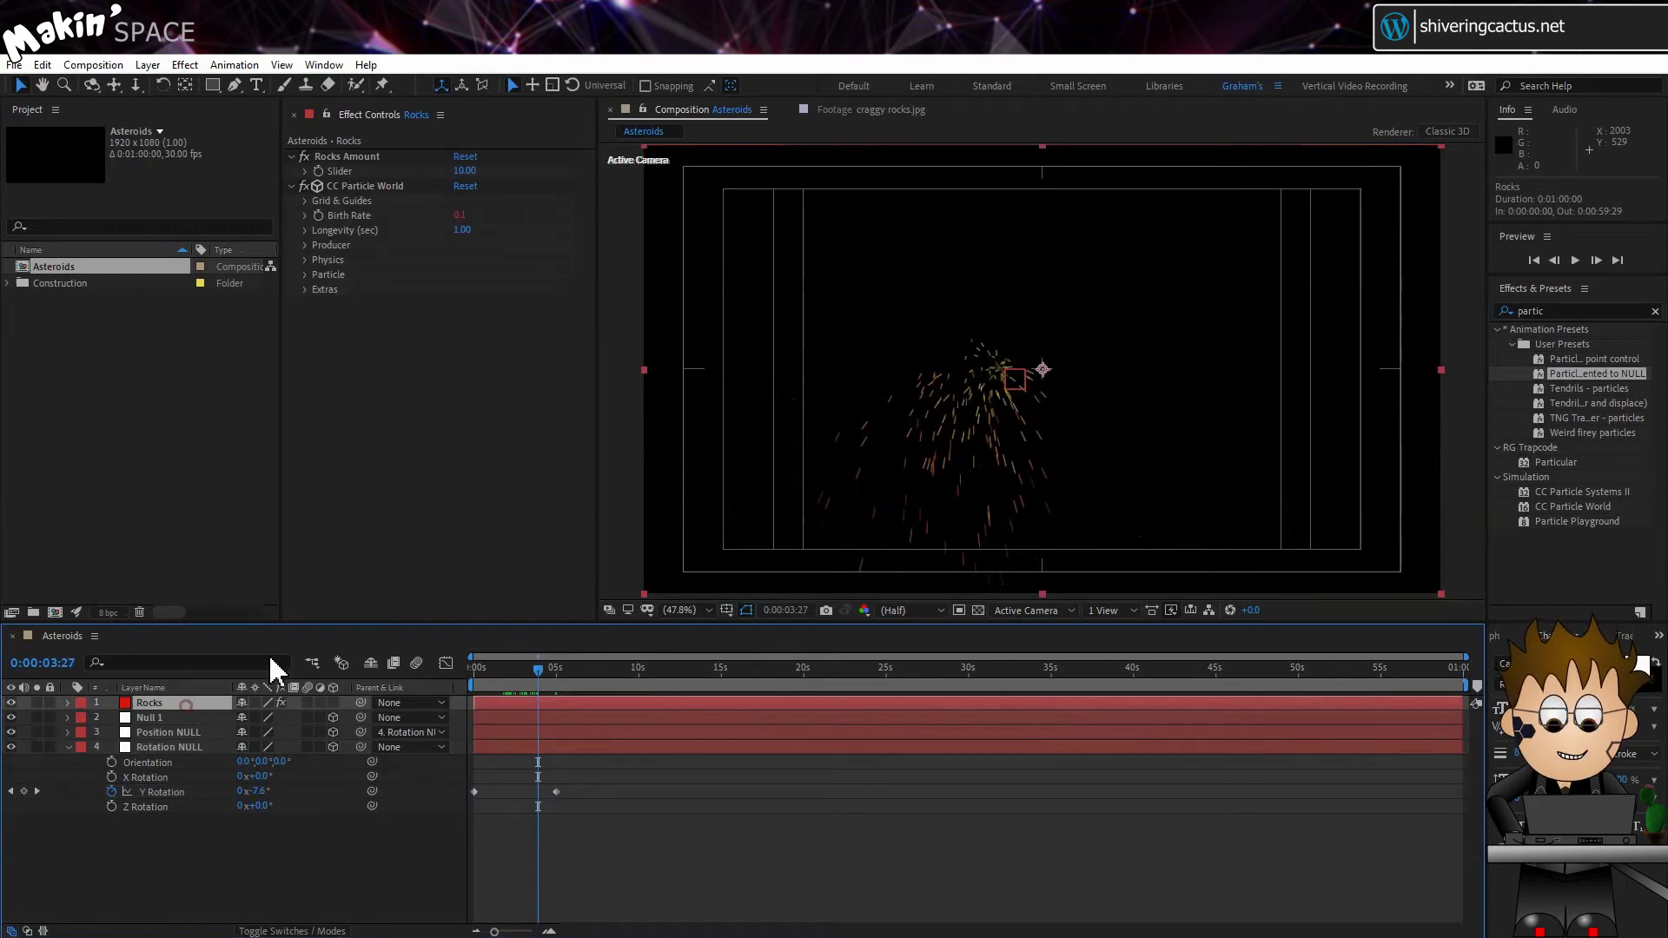
# Step: Set particle Longevity to 100 and Physics Velocity to 0
pyautogui.click(462, 230)
pyautogui.write('100')
pyautogui.press('Return')
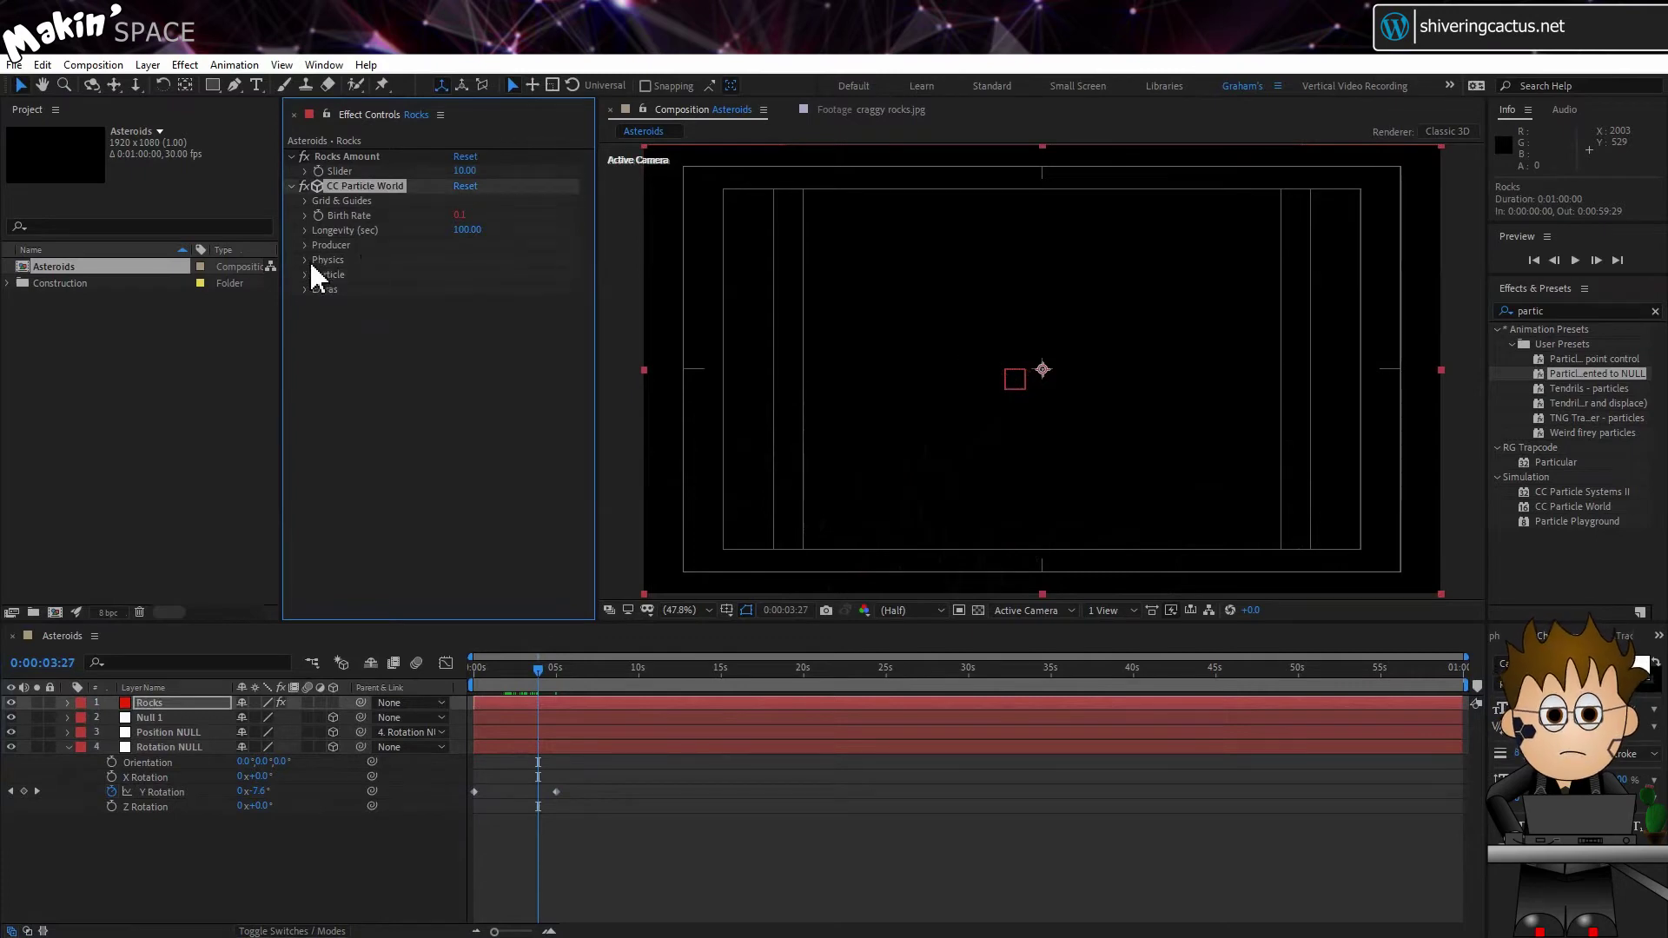
pyautogui.click(306, 259)
pyautogui.click(463, 289)
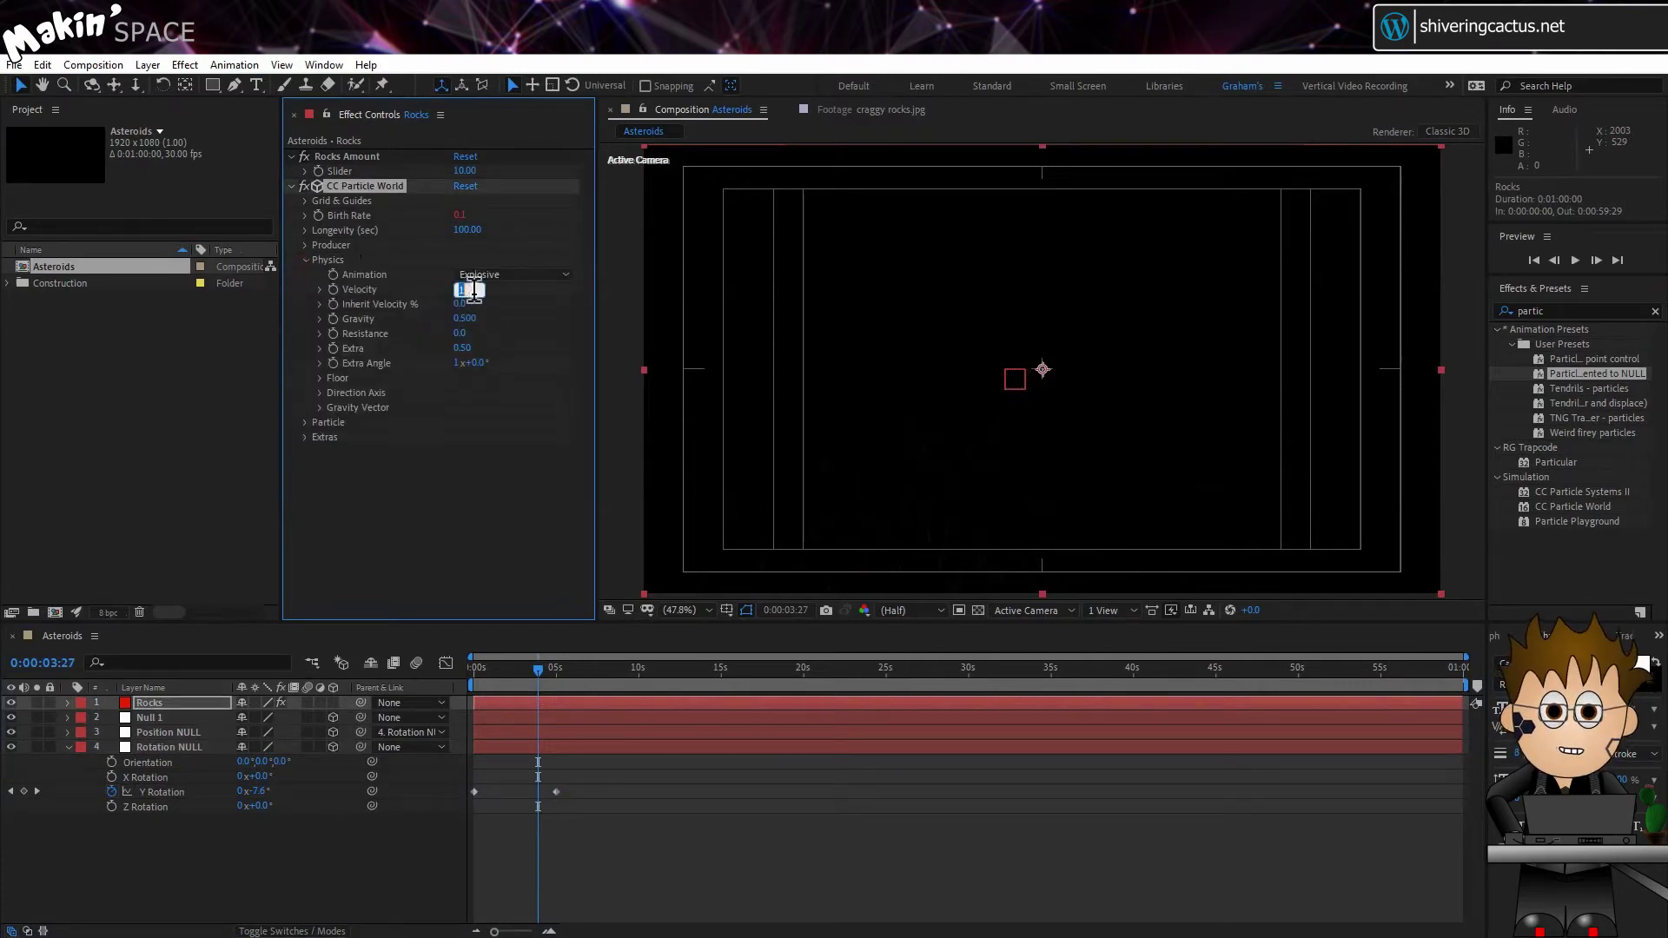
pyautogui.write('0')
pyautogui.press('Return')
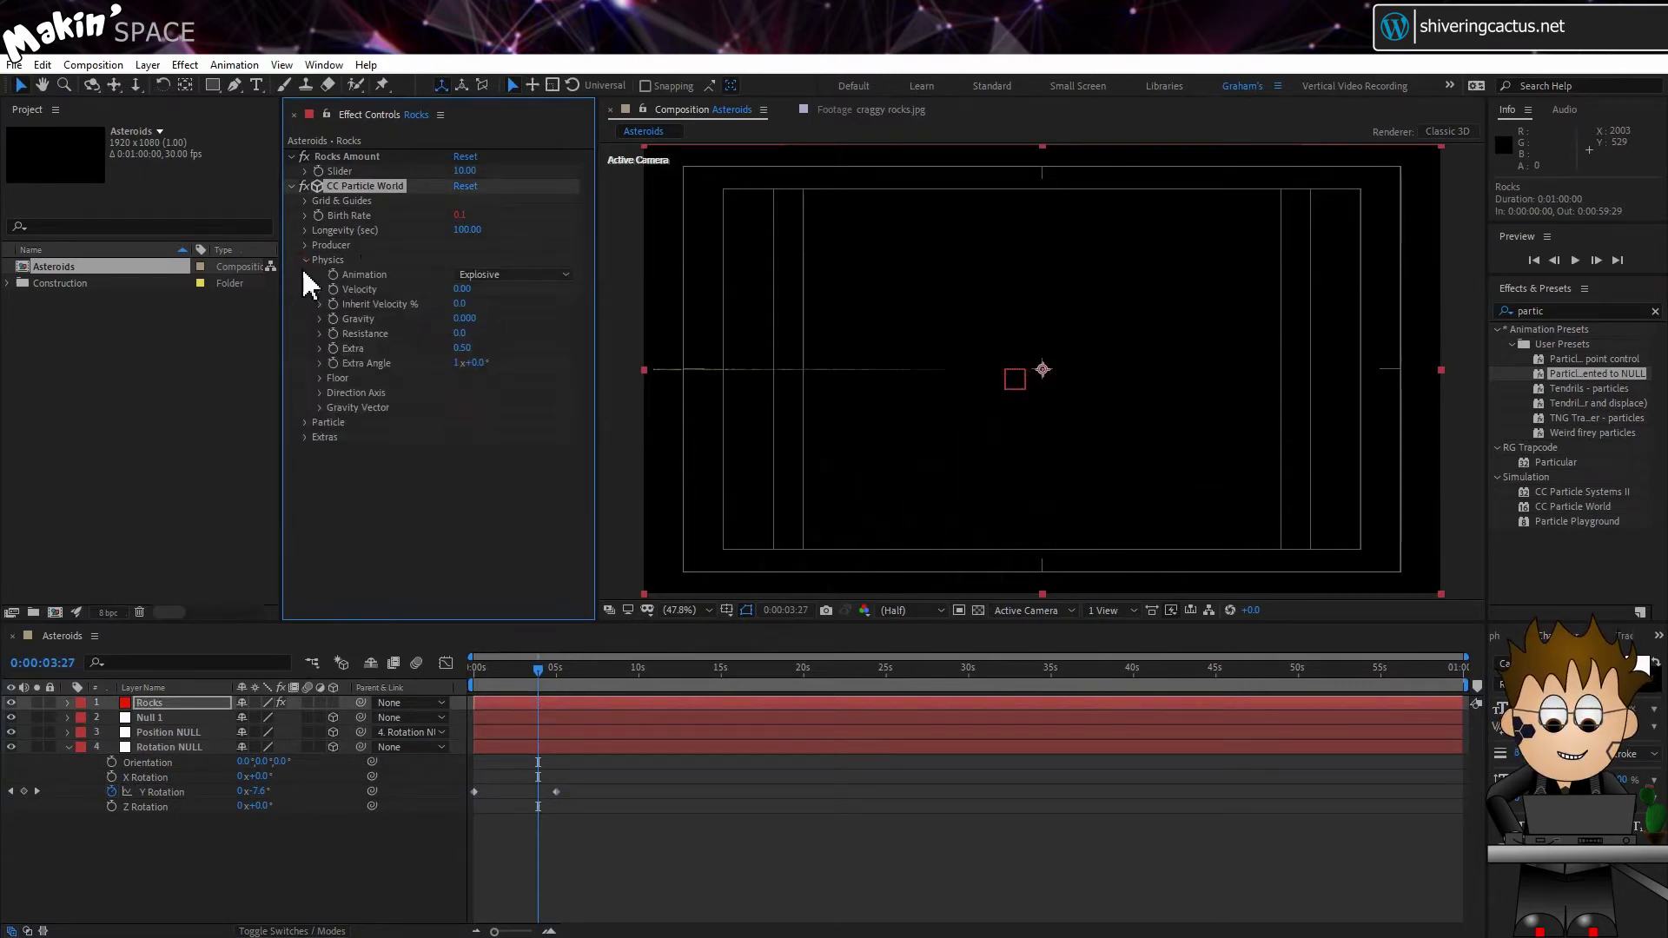
pyautogui.click(305, 260)
# Step: Make the particles Shaded Sphere with Max Opacity 100%
pyautogui.click(305, 274)
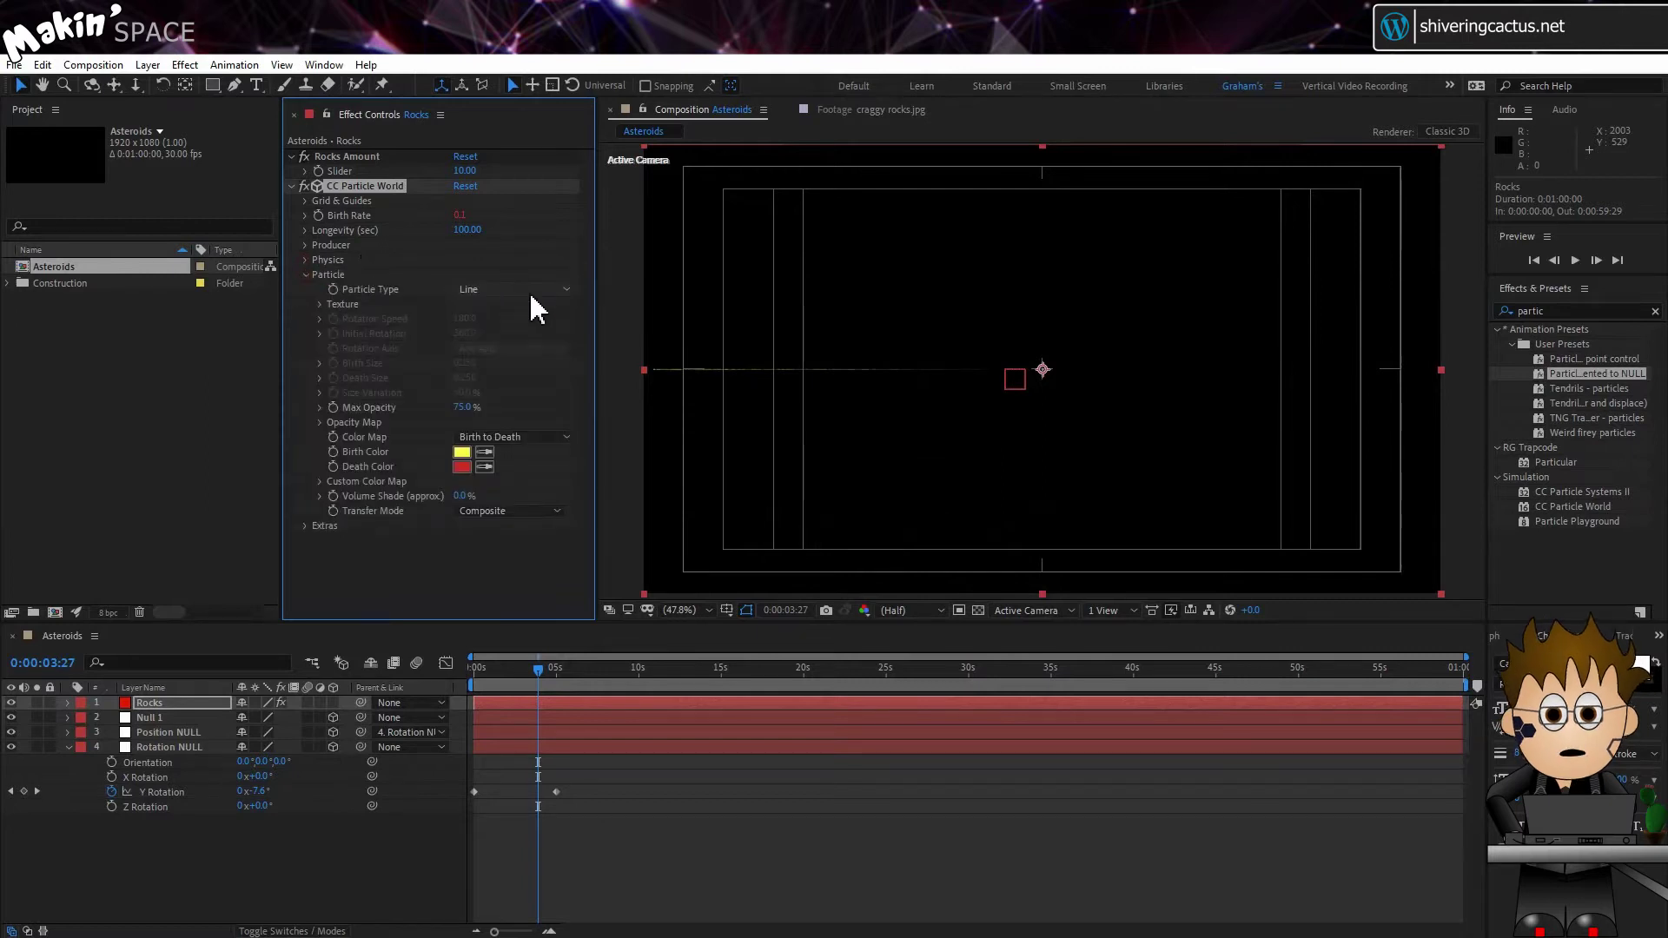
pyautogui.click(531, 289)
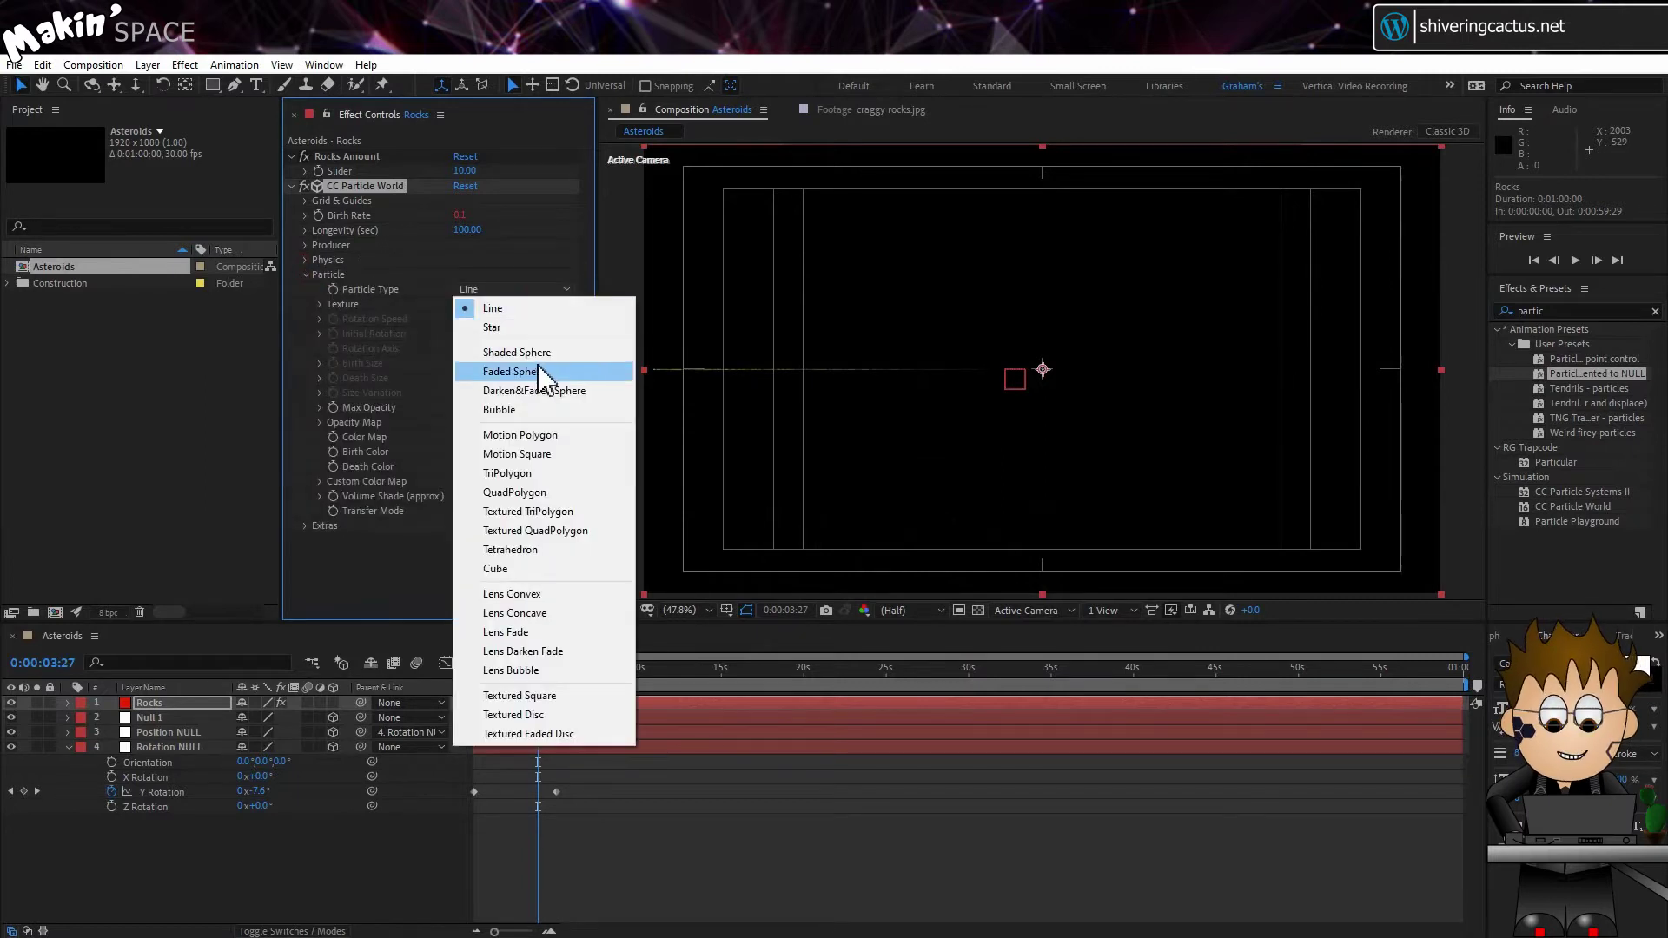
pyautogui.click(540, 352)
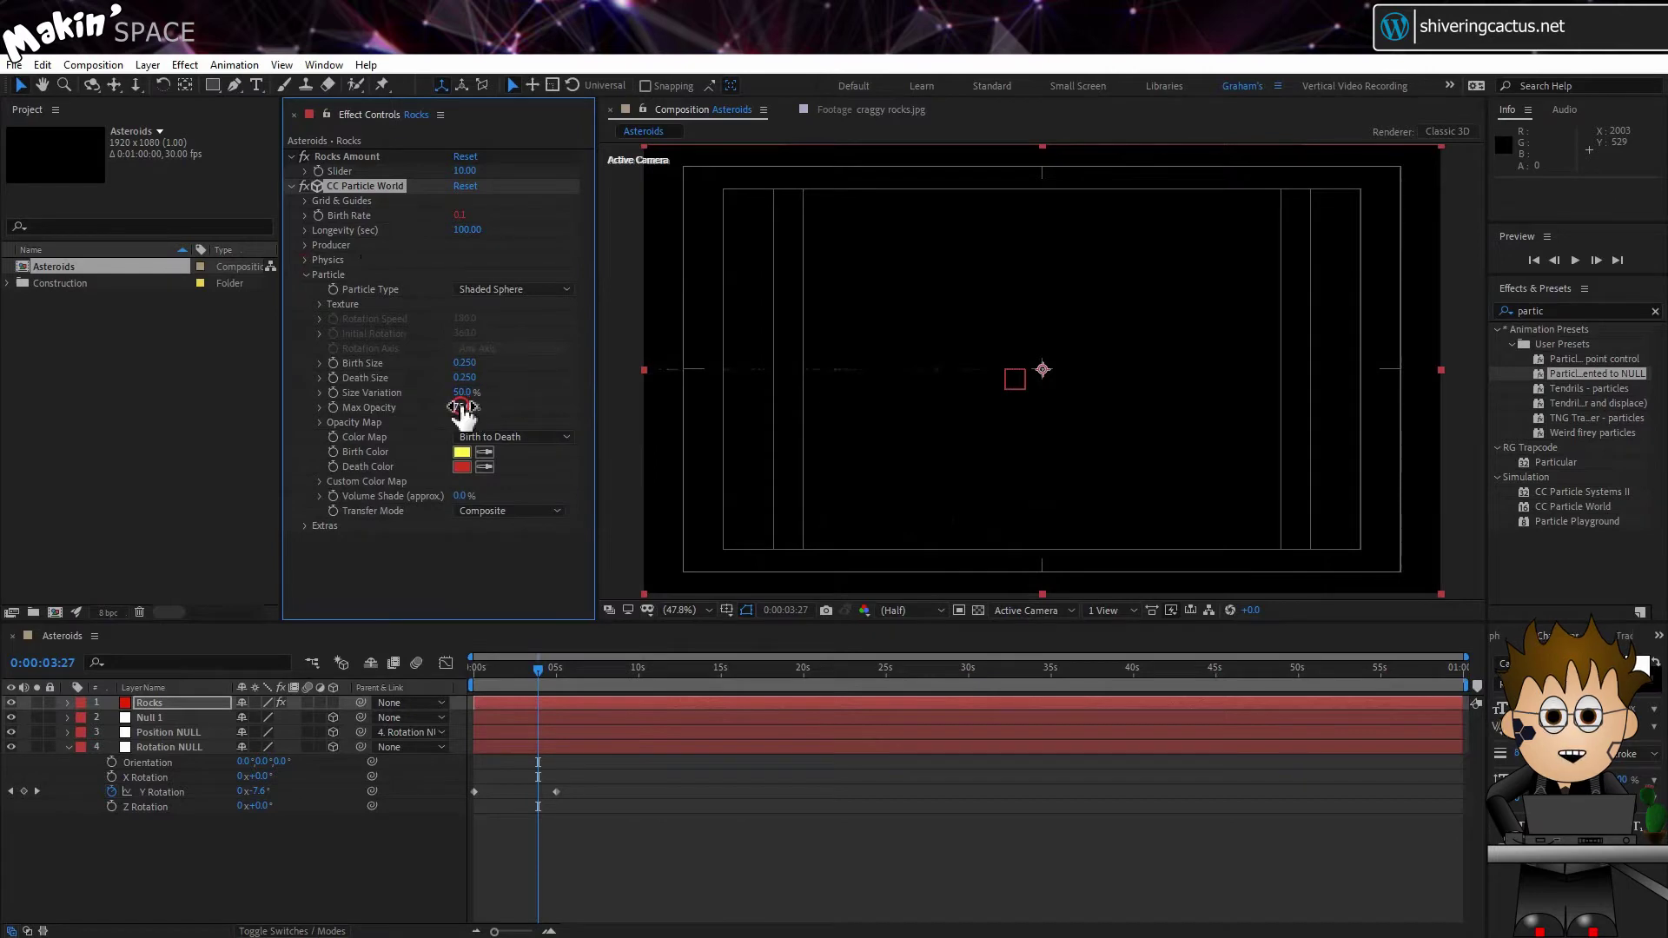
pyautogui.moveTo(462, 405); pyautogui.dragTo(540, 402)
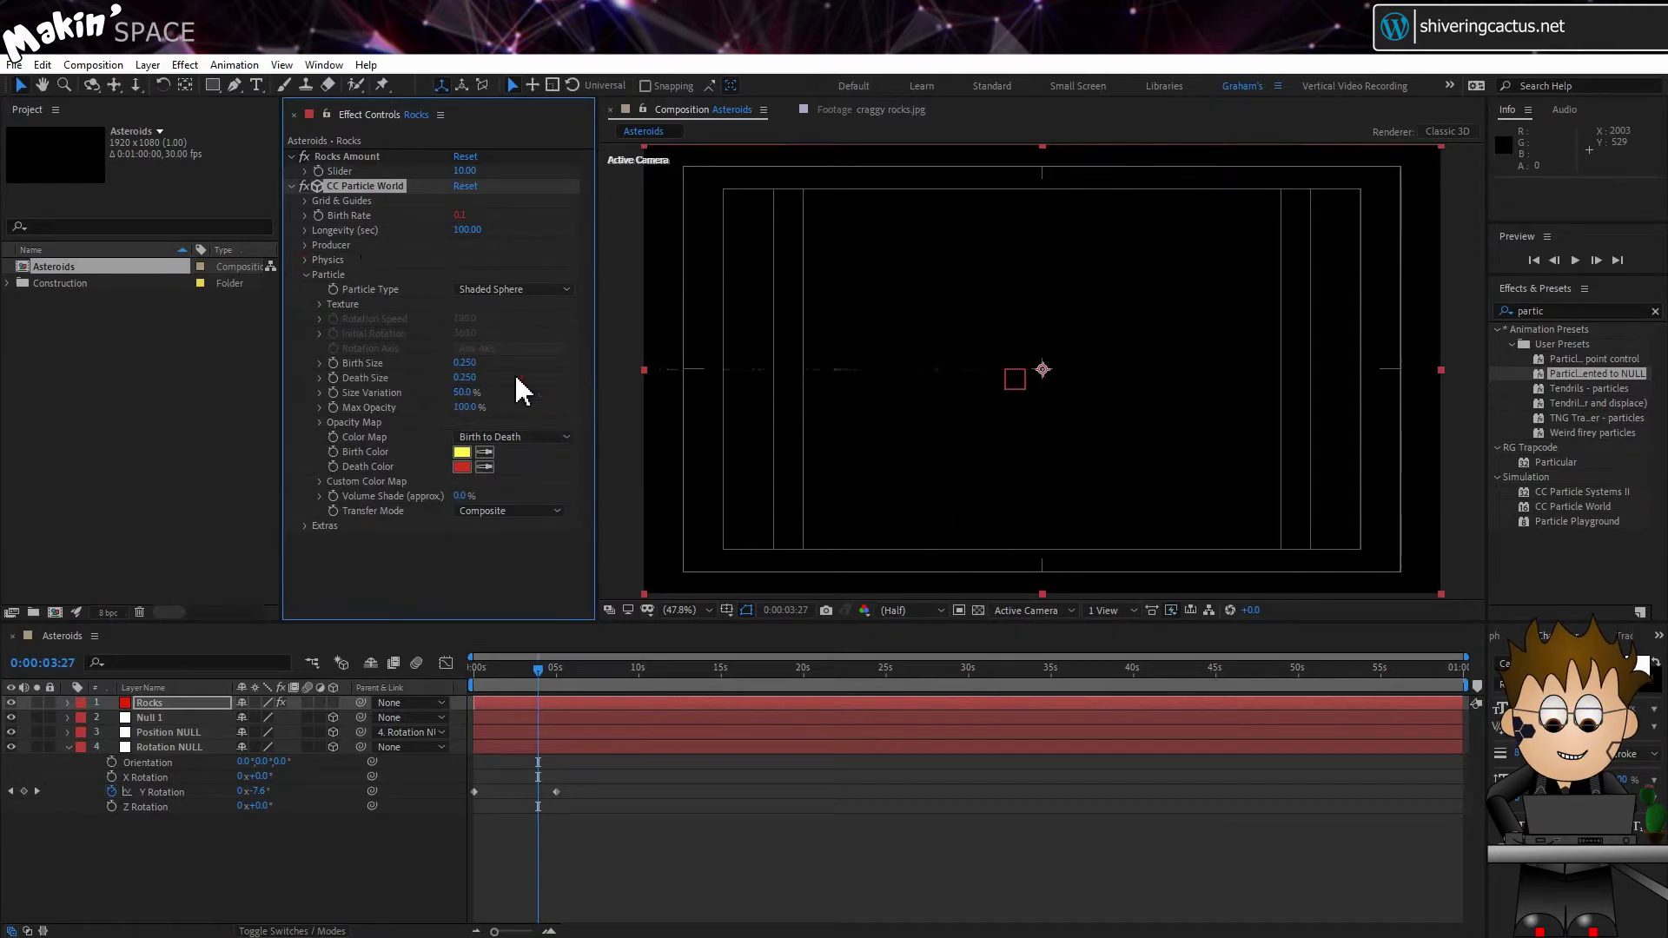
# Step: Add a new camera layer, Camera 1, with its default settings
pyautogui.click(148, 64)
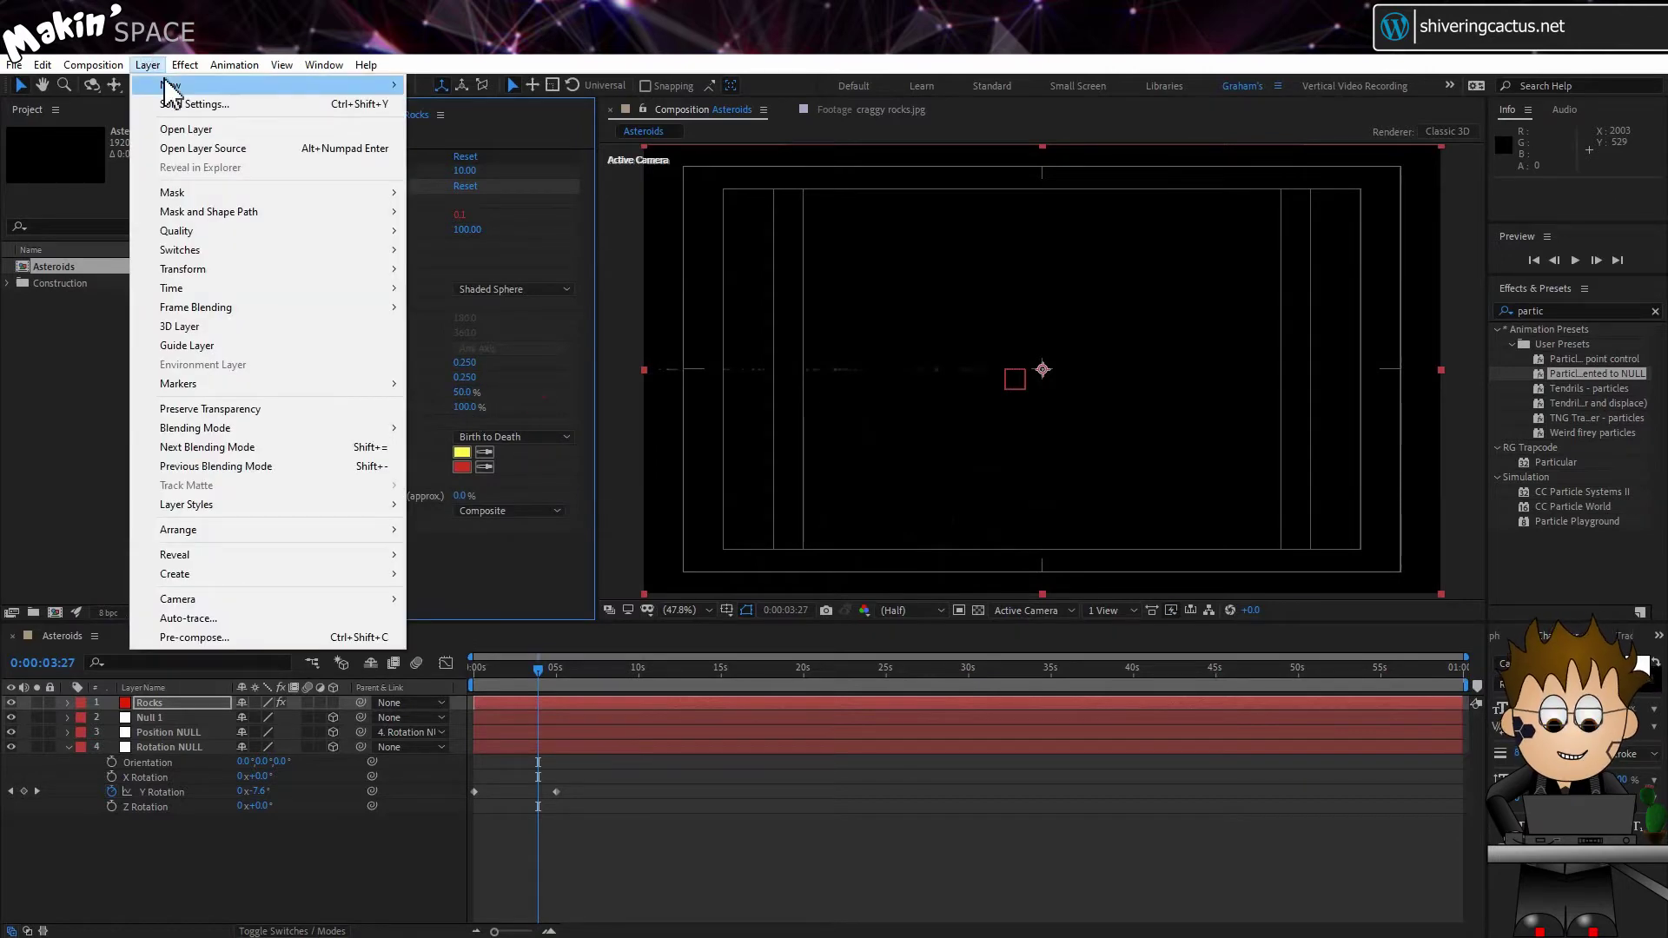
pyautogui.moveTo(170, 87)
pyautogui.click(430, 141)
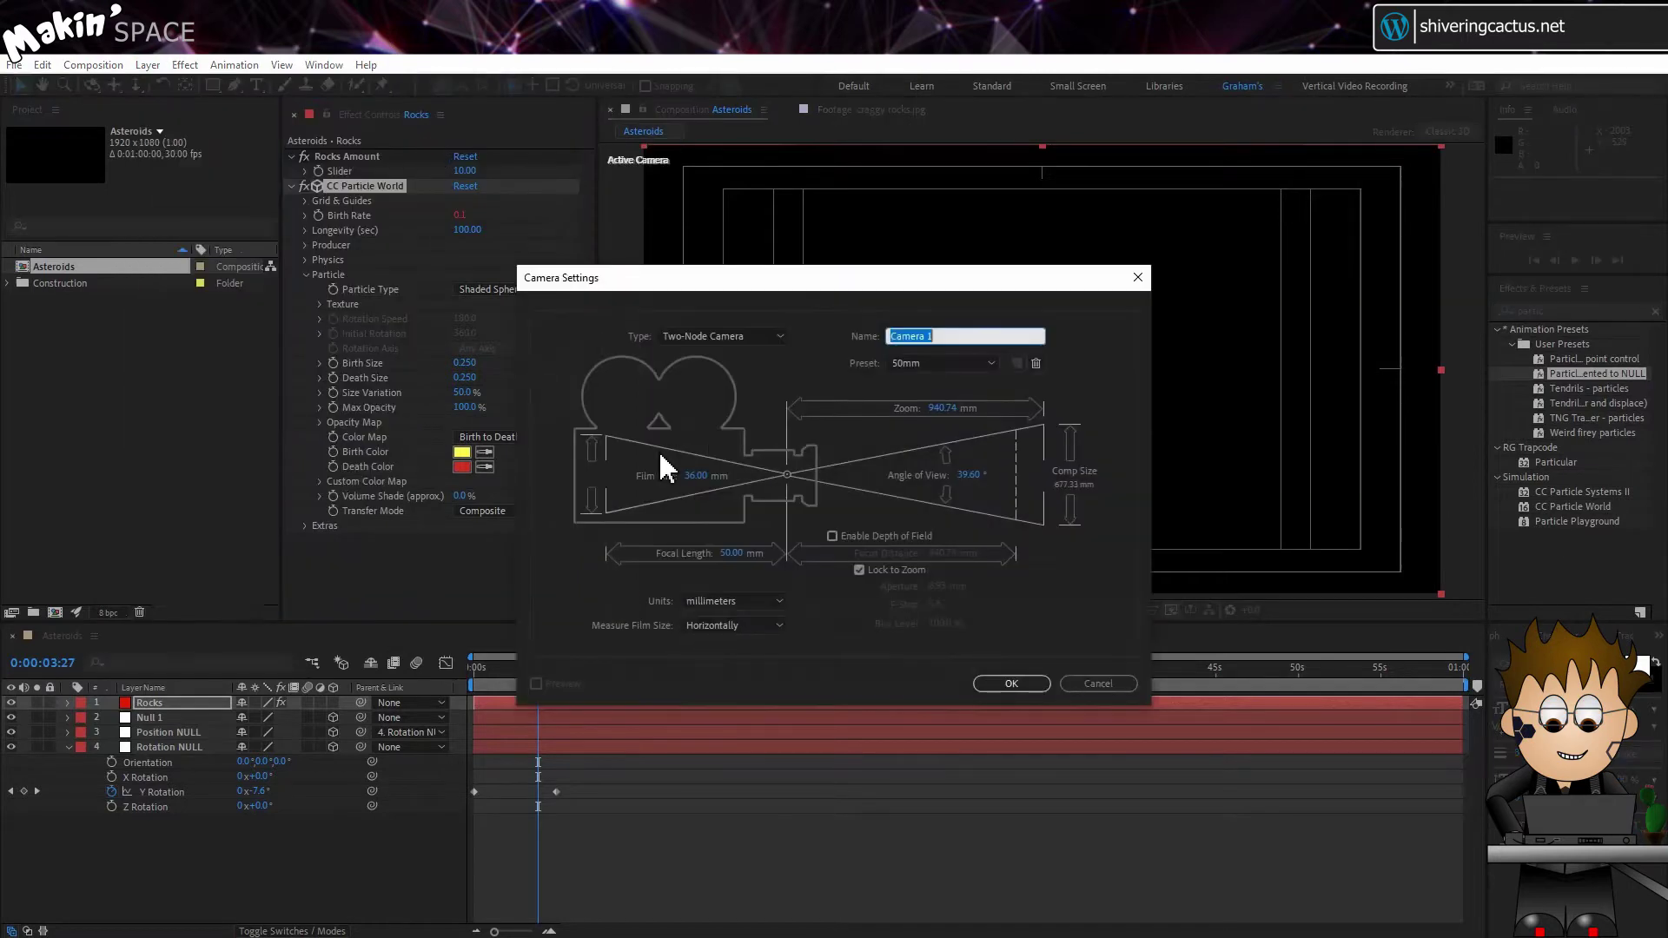
pyautogui.click(1026, 674)
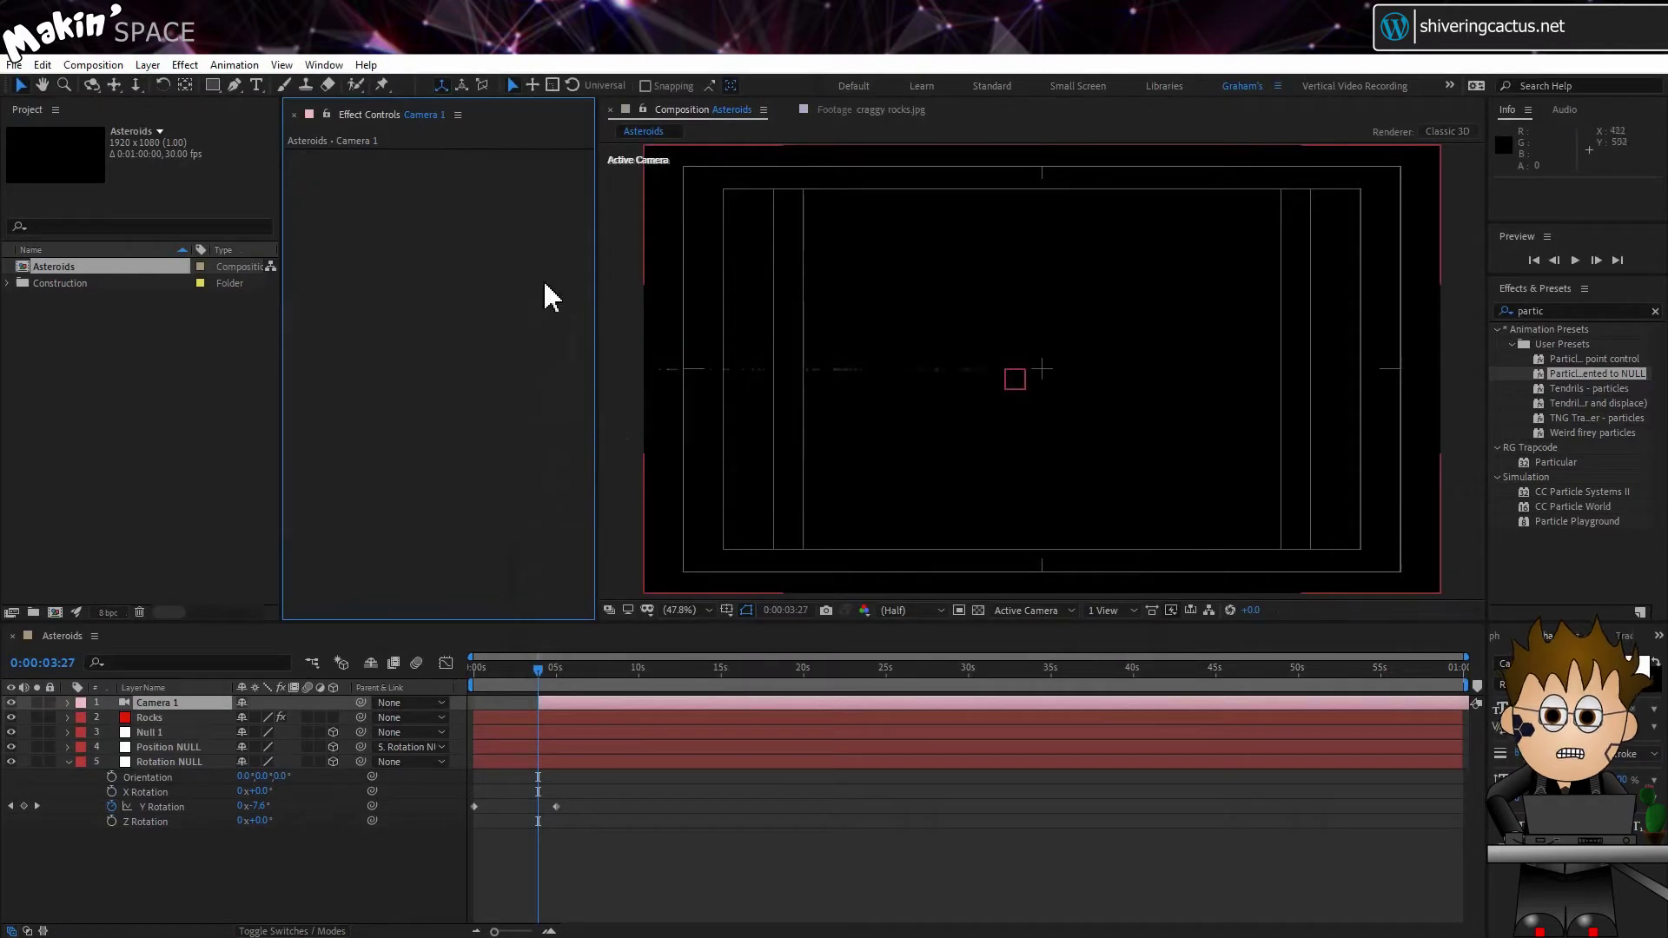
# Step: Orbit and pan Camera 1 to view the particle arc from a new angle
pyautogui.click(91, 84)
pyautogui.moveTo(975, 383); pyautogui.dragTo(972, 417)
pyautogui.click(114, 85)
pyautogui.moveTo(1005, 319); pyautogui.dragTo(1109, 409)
pyautogui.press('v')
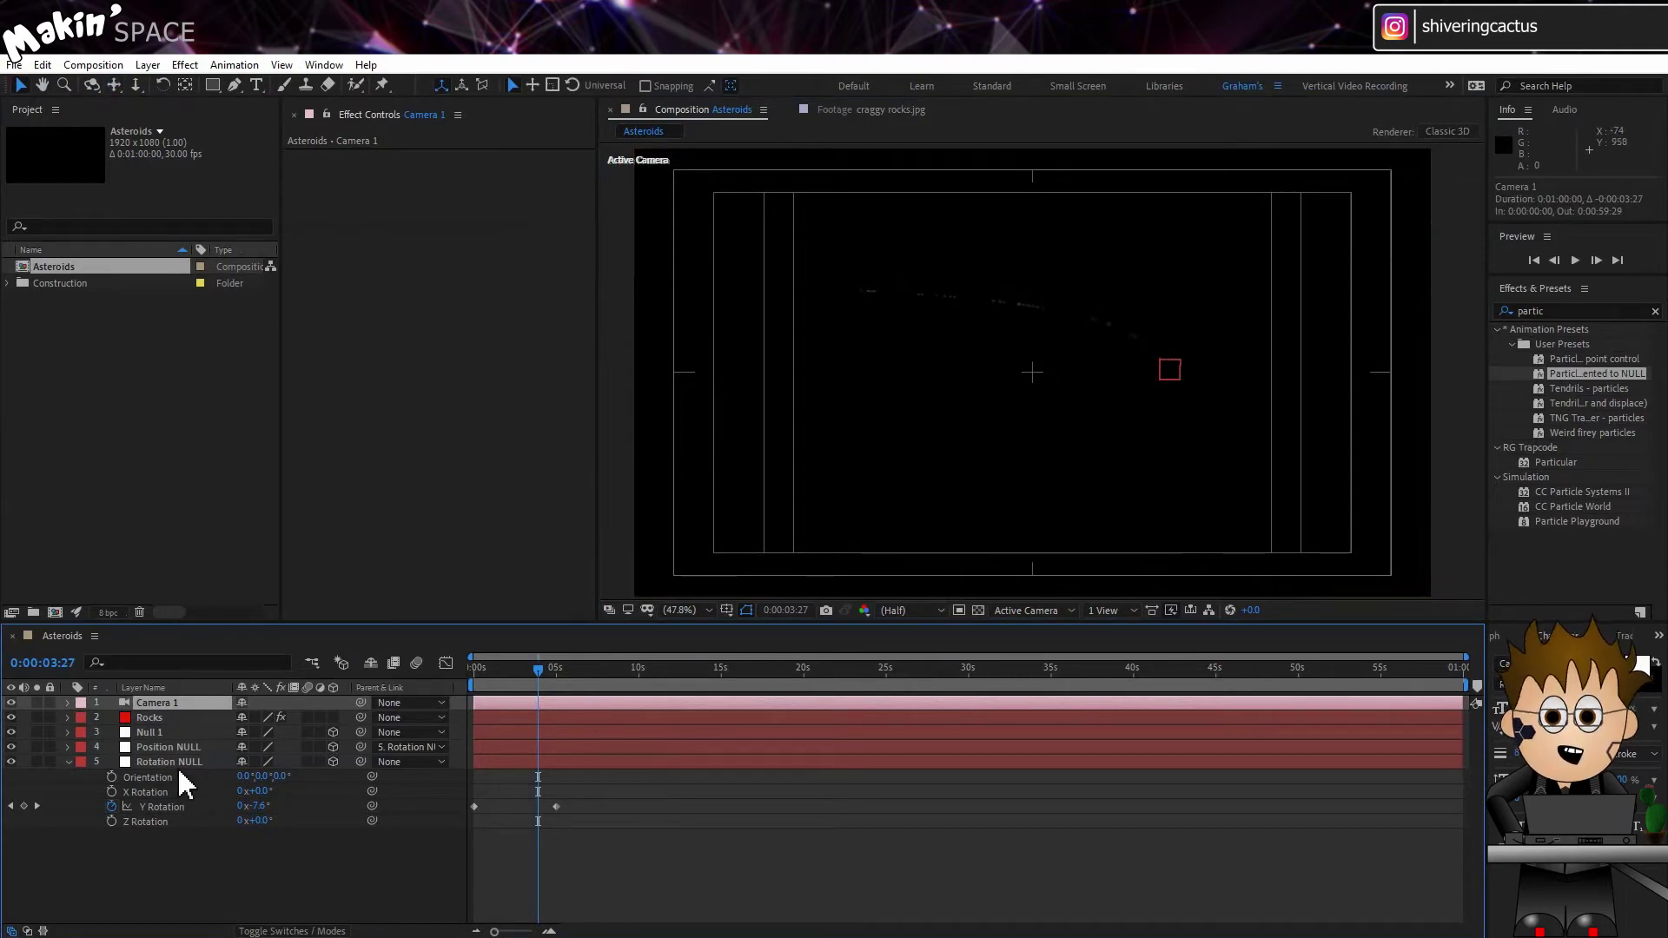
# Step: Give Position NULL's Position an expression wiggling X and Y with wiggle(15,400) and keeping Z = value[2]
pyautogui.click(157, 717)
pyautogui.click(158, 731)
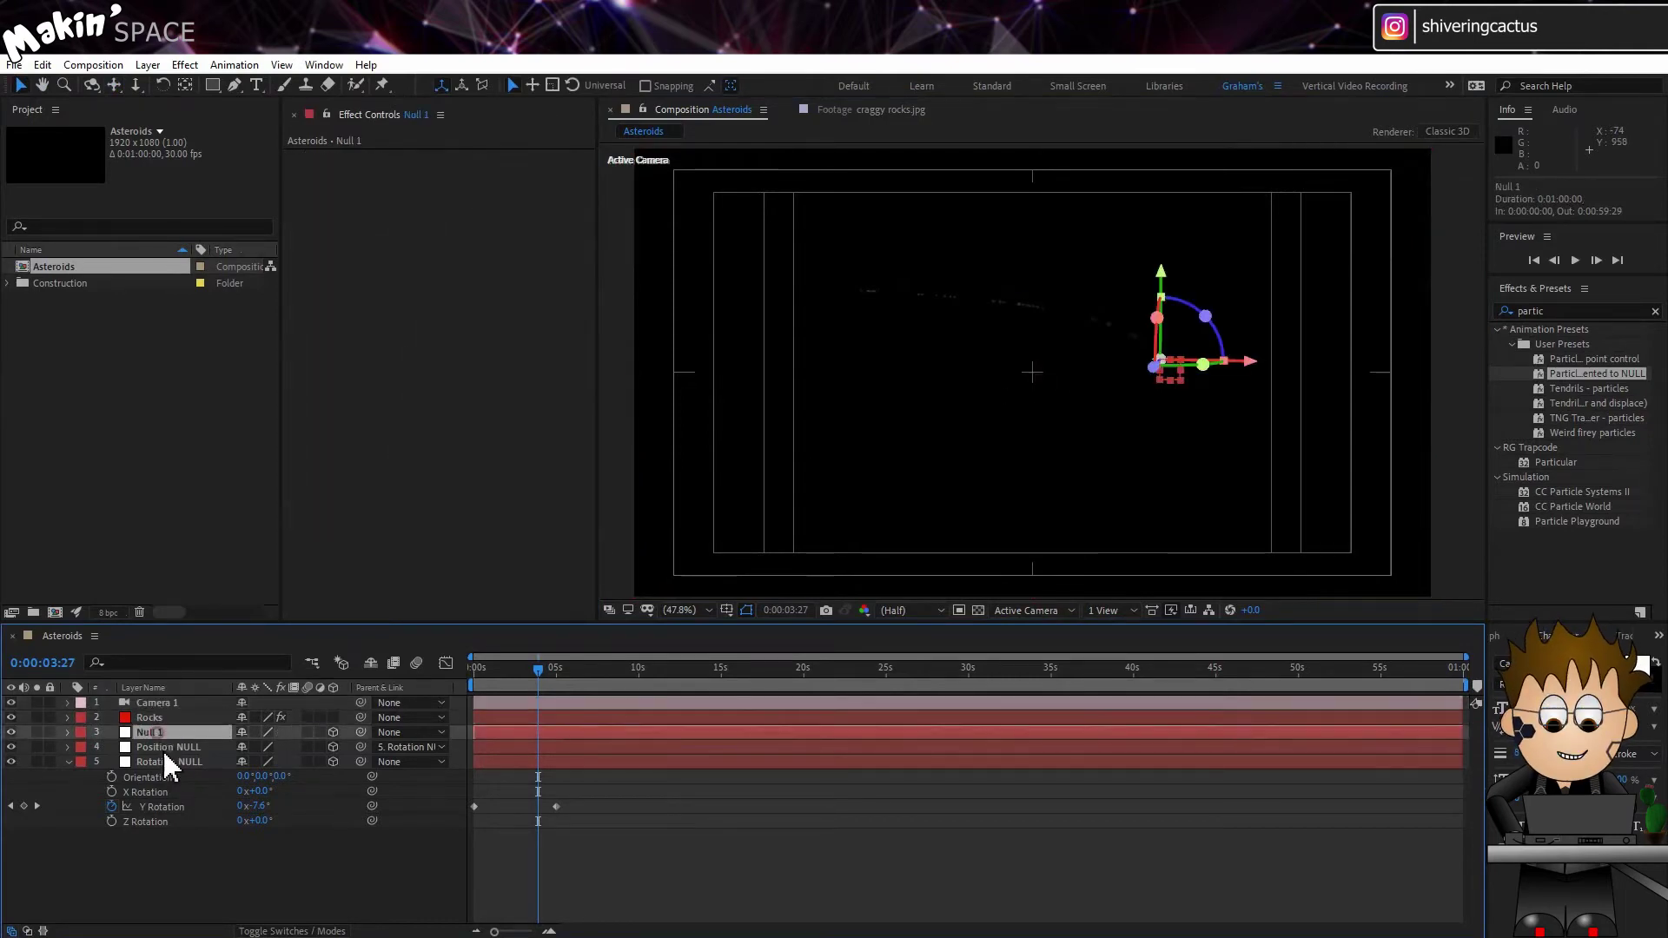
pyautogui.click(163, 748)
pyautogui.press('p')
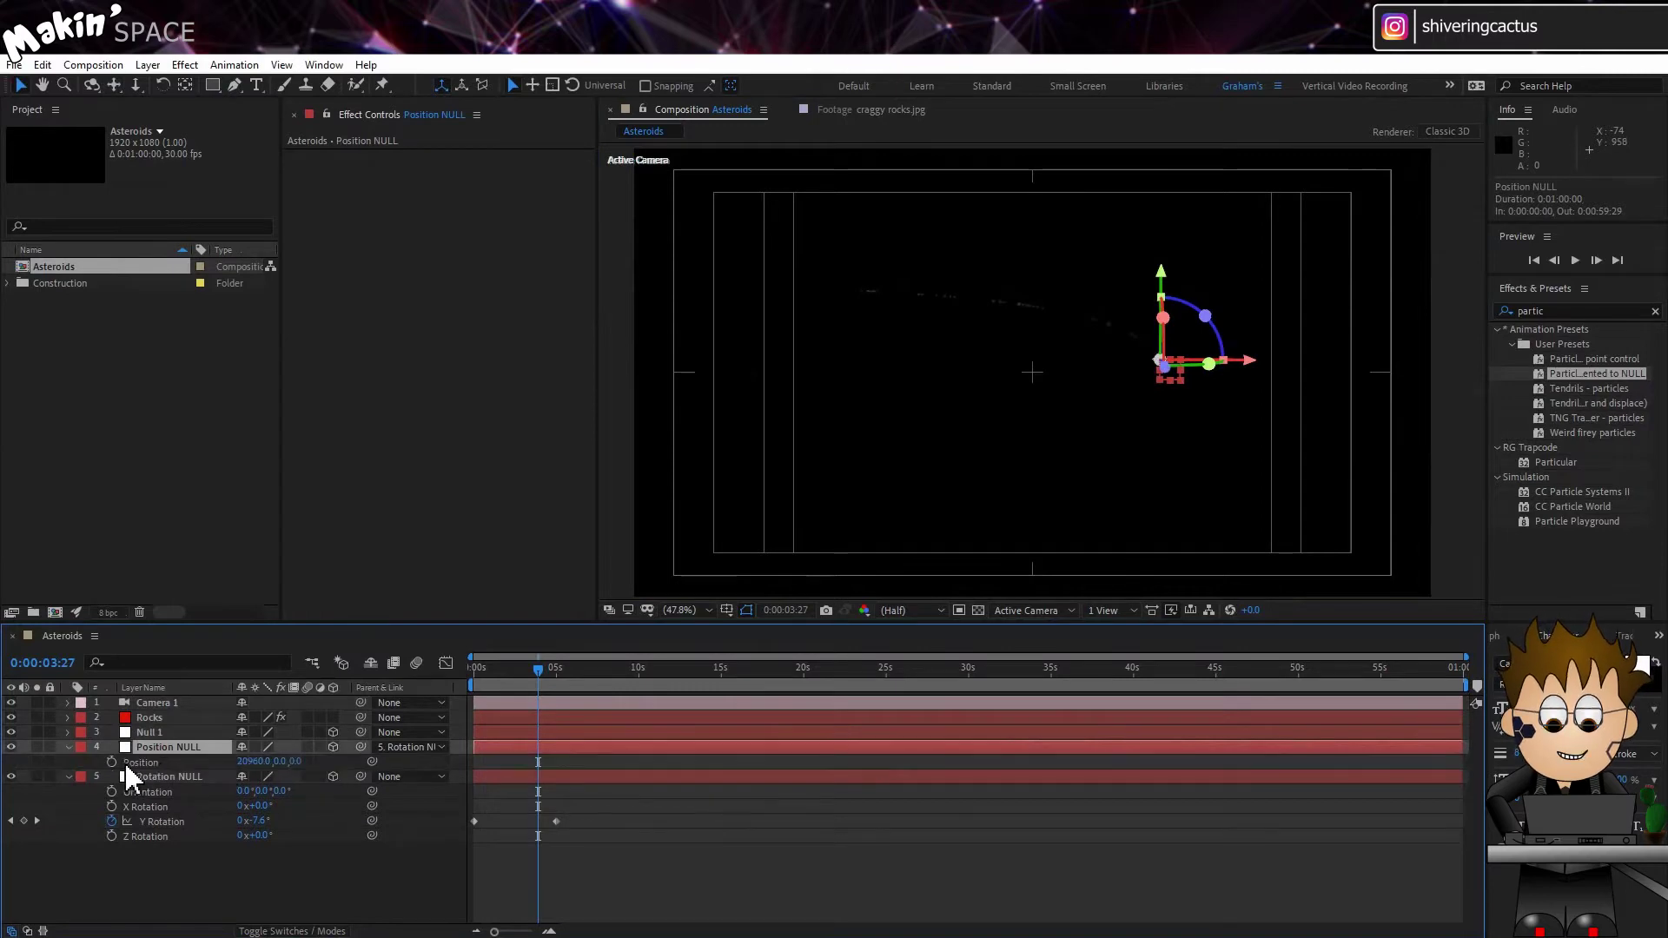
pyautogui.keyDown('alt'); pyautogui.click(113, 761); pyautogui.keyUp('alt')
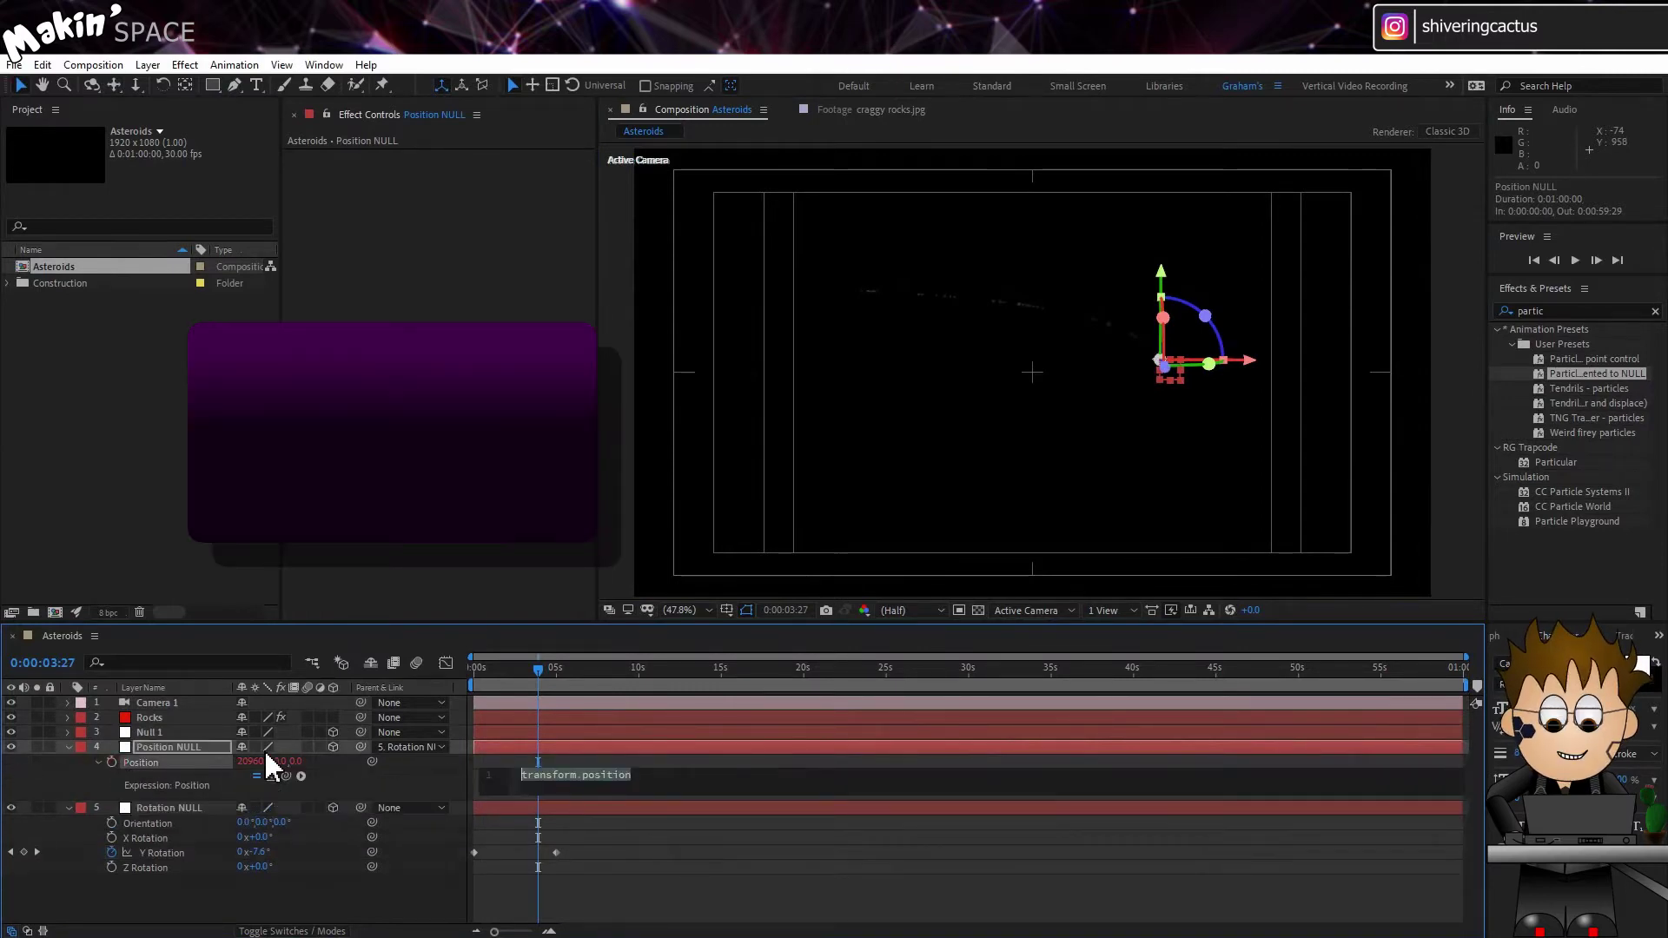
pyautogui.write('x ')
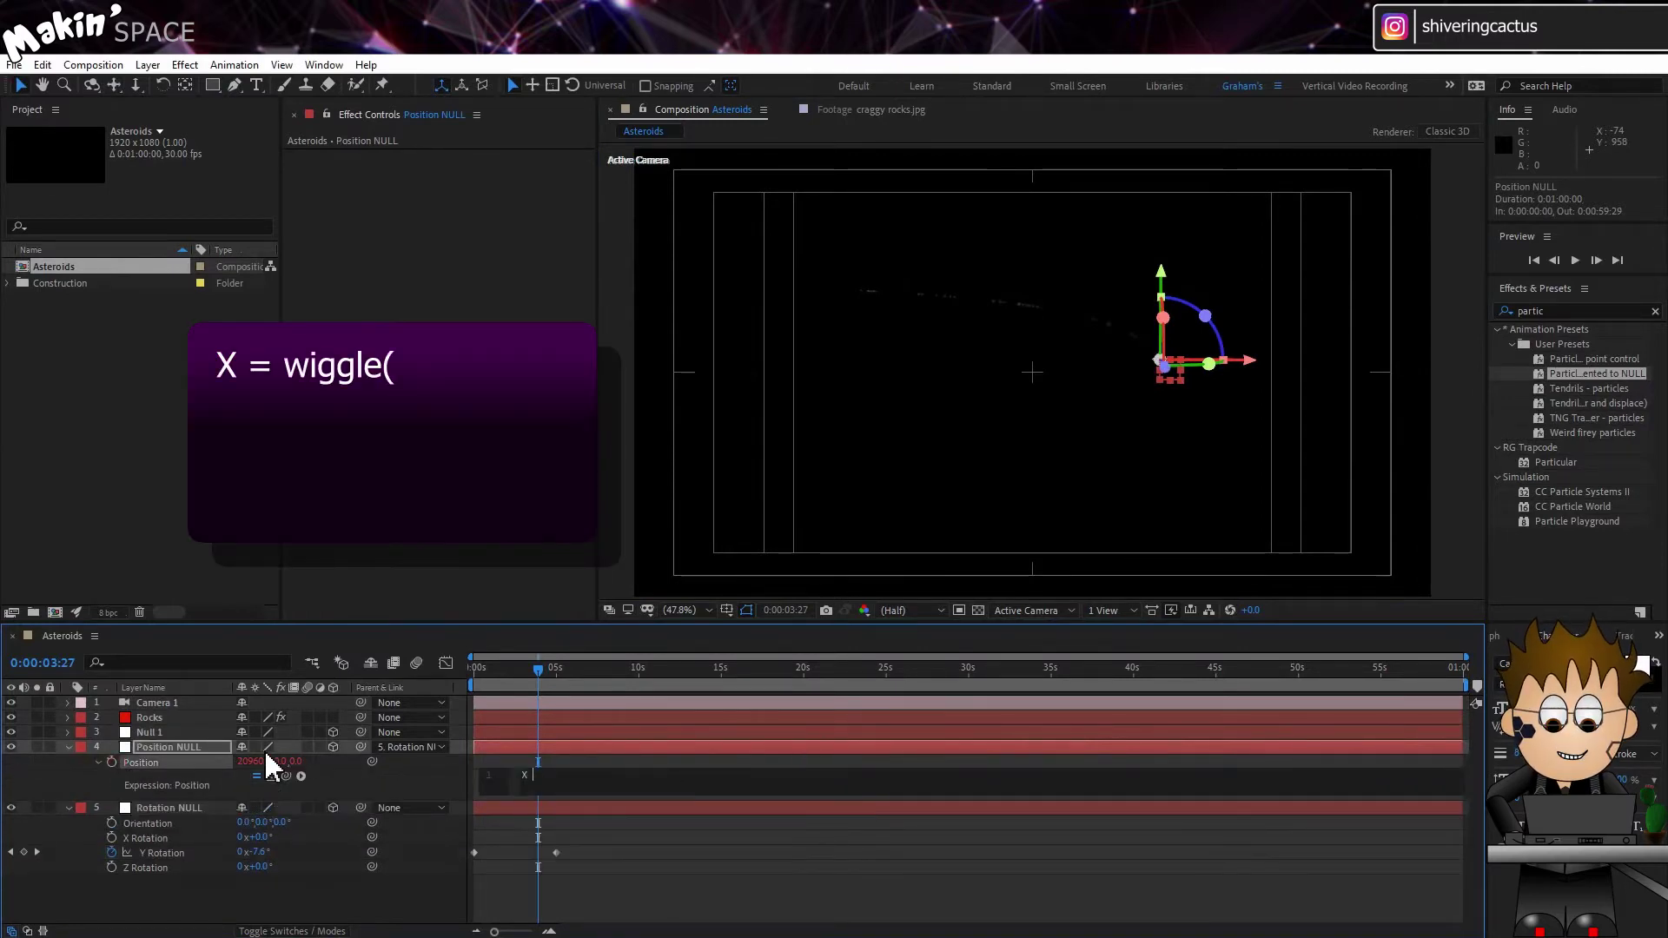
pyautogui.write('= wiggle(15,400)[0')
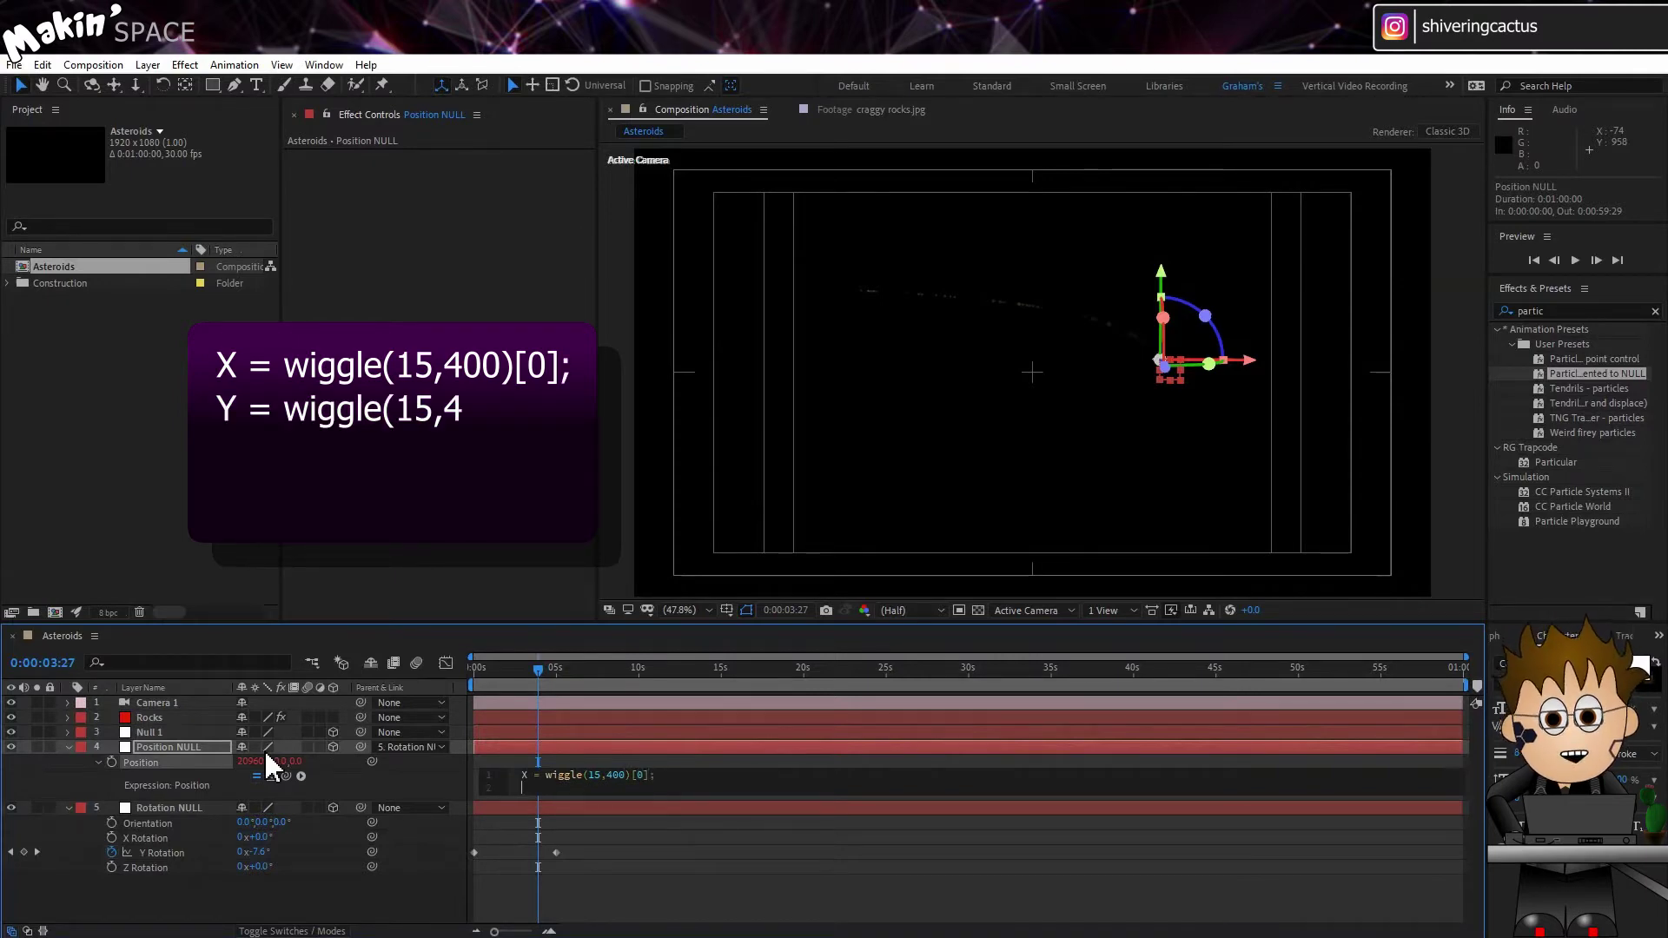
pyautogui.write('Y = wiggle(')
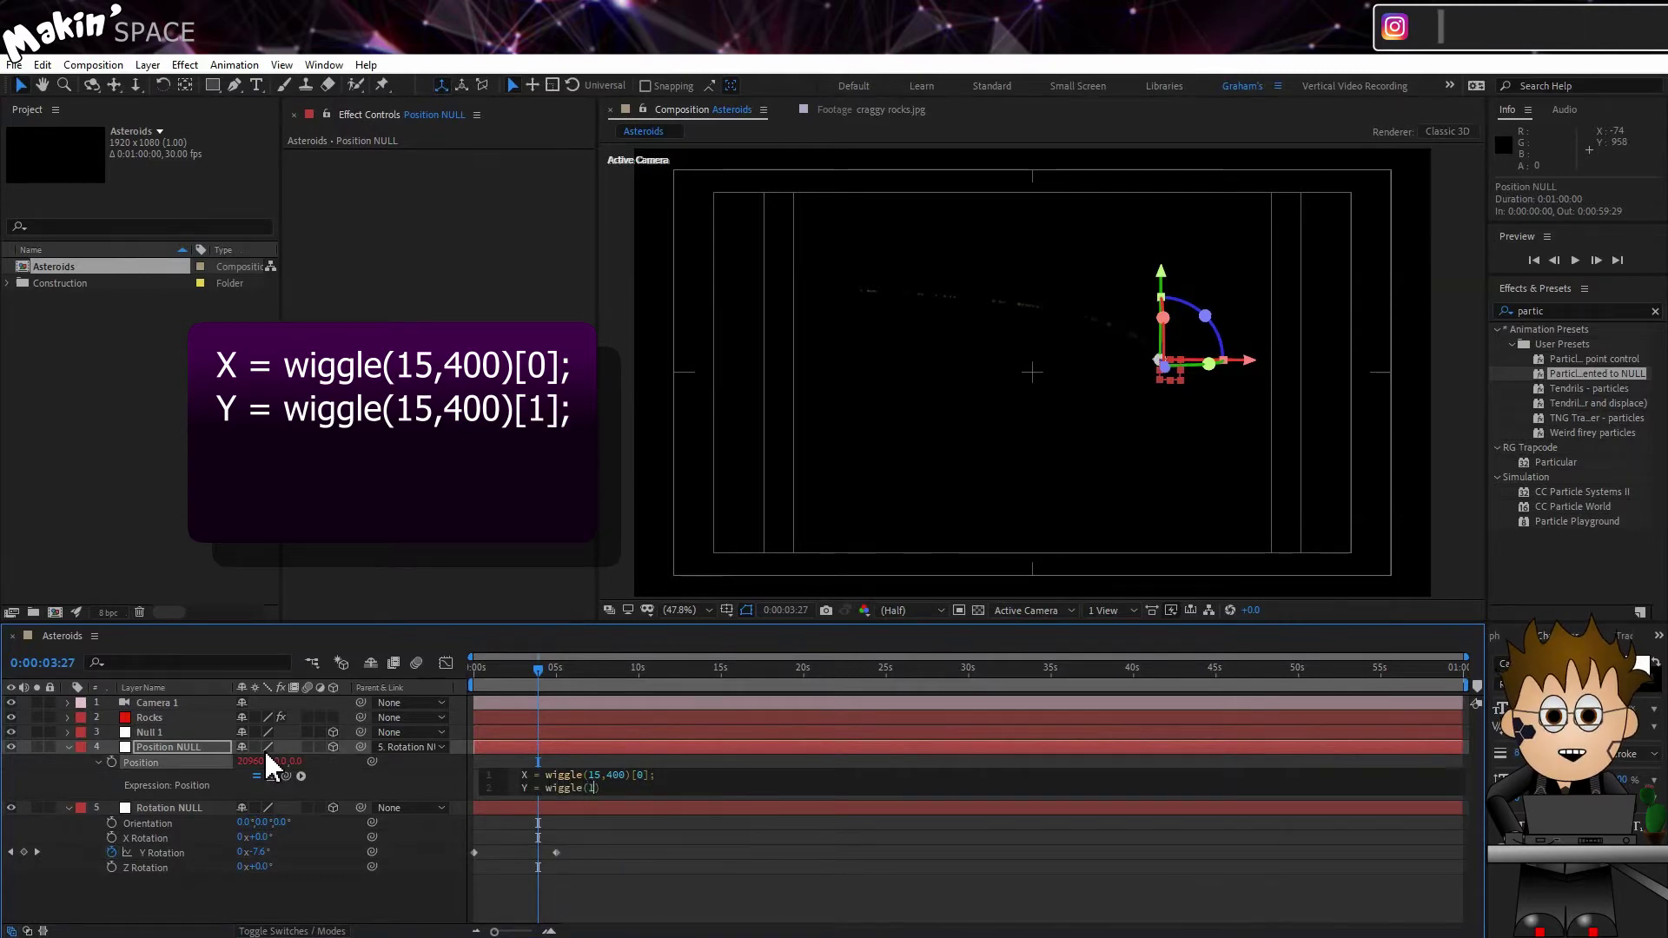
pyautogui.write('15,400')
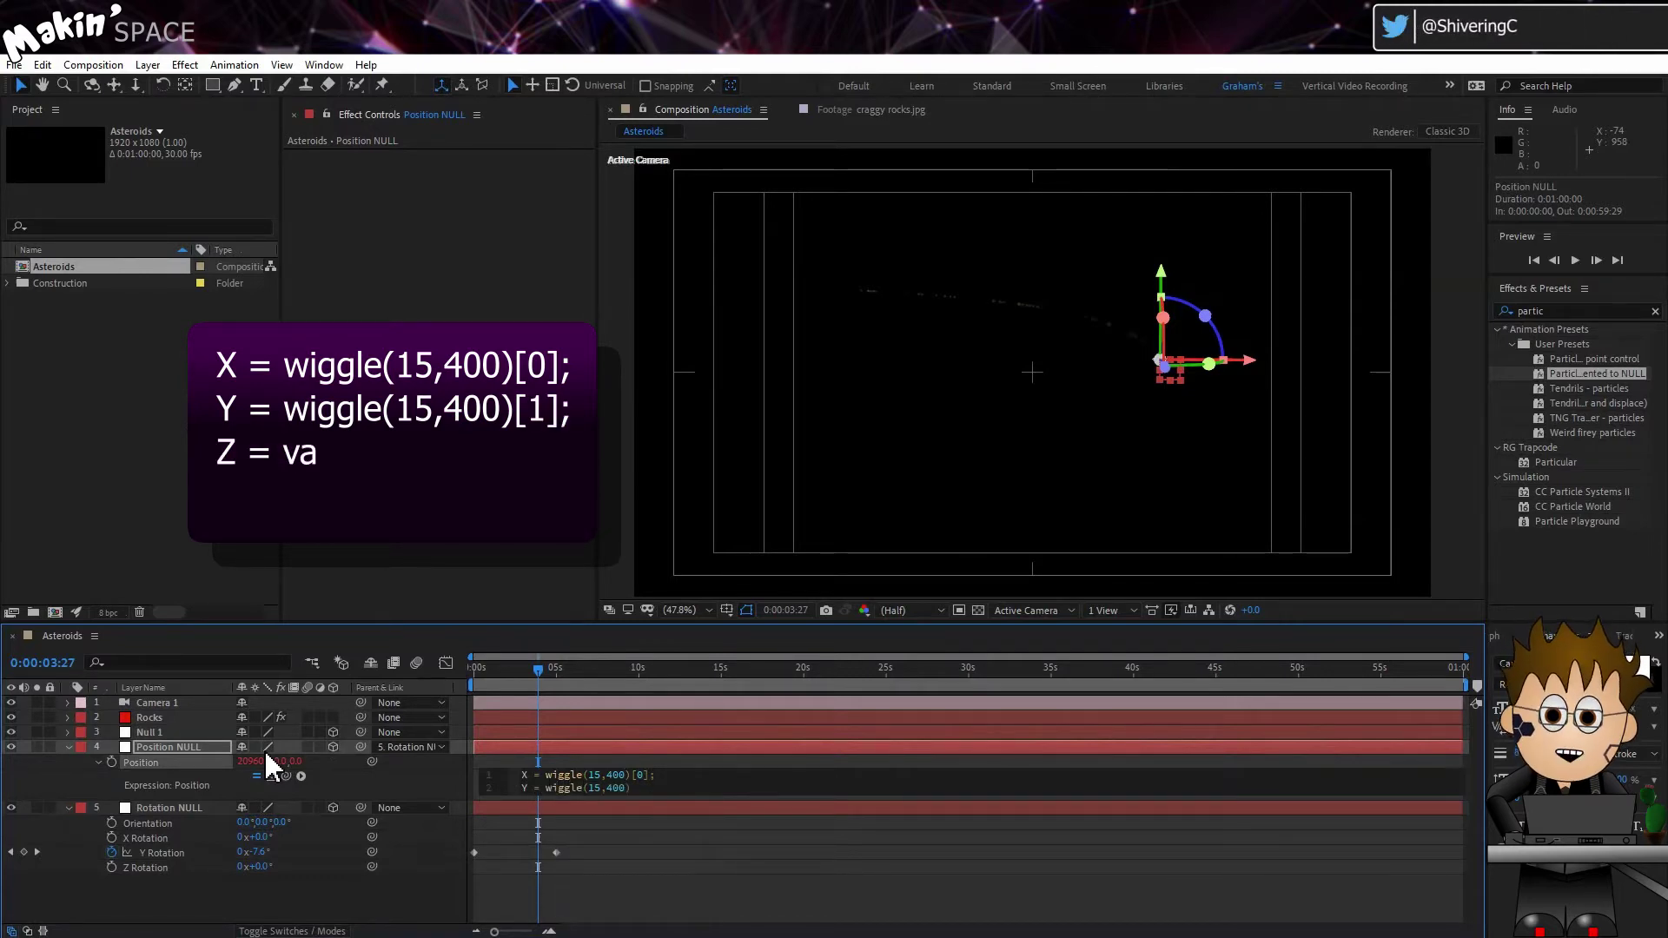
pyautogui.write(')[1];')
pyautogui.press('Return')
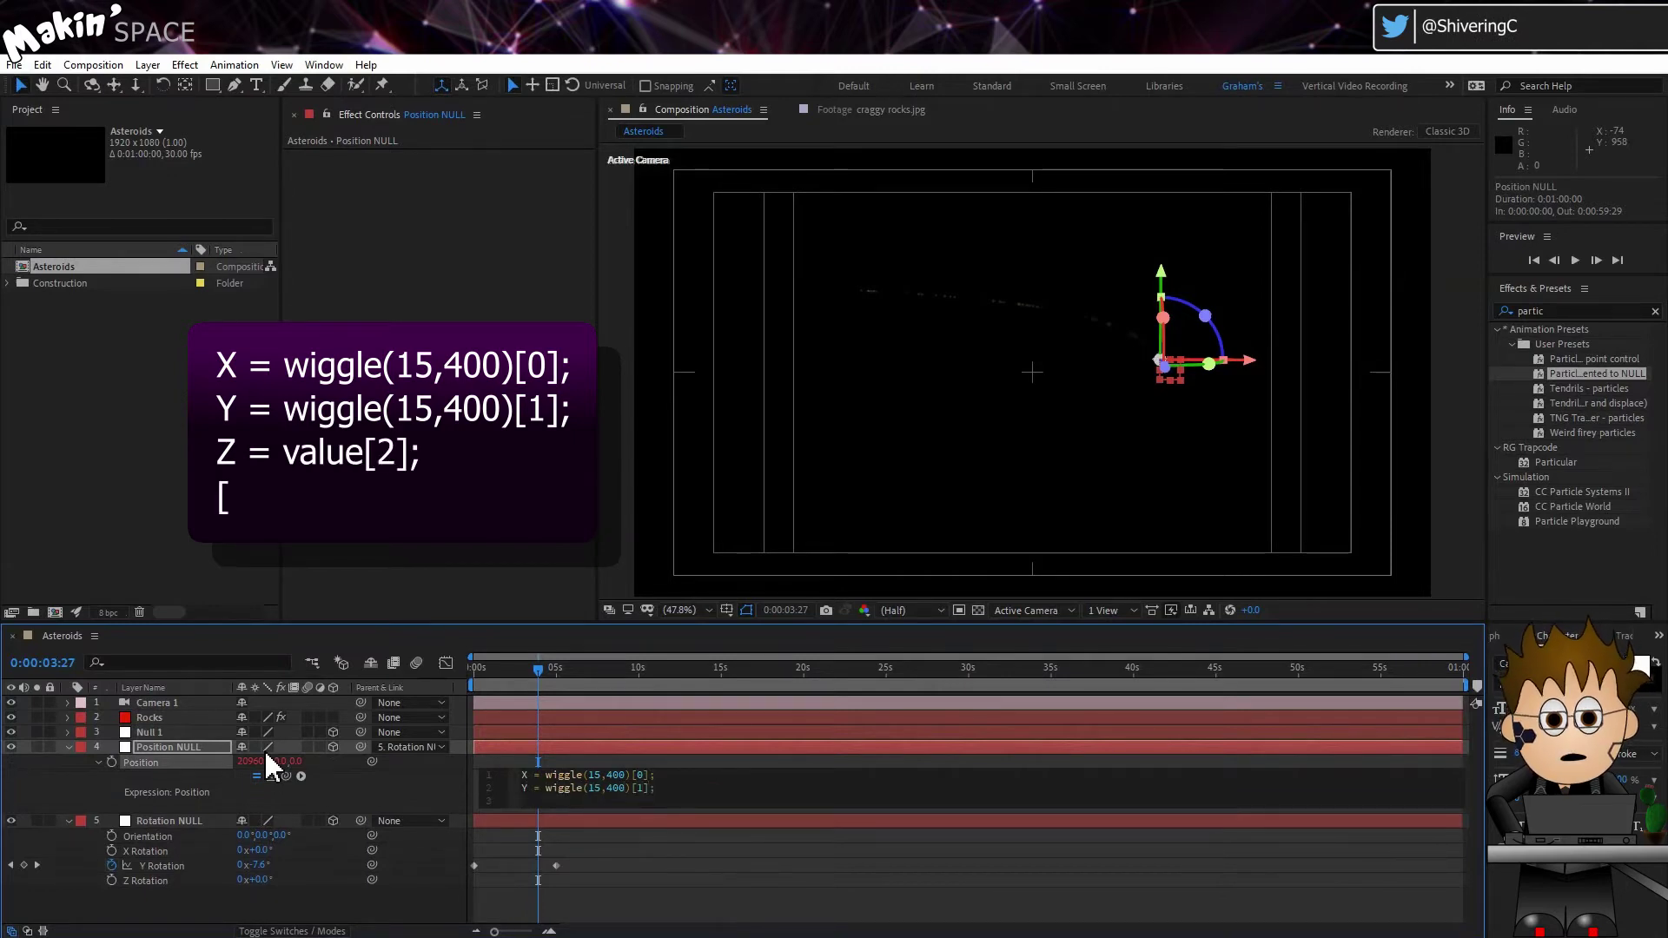
pyautogui.write('Z = value[')
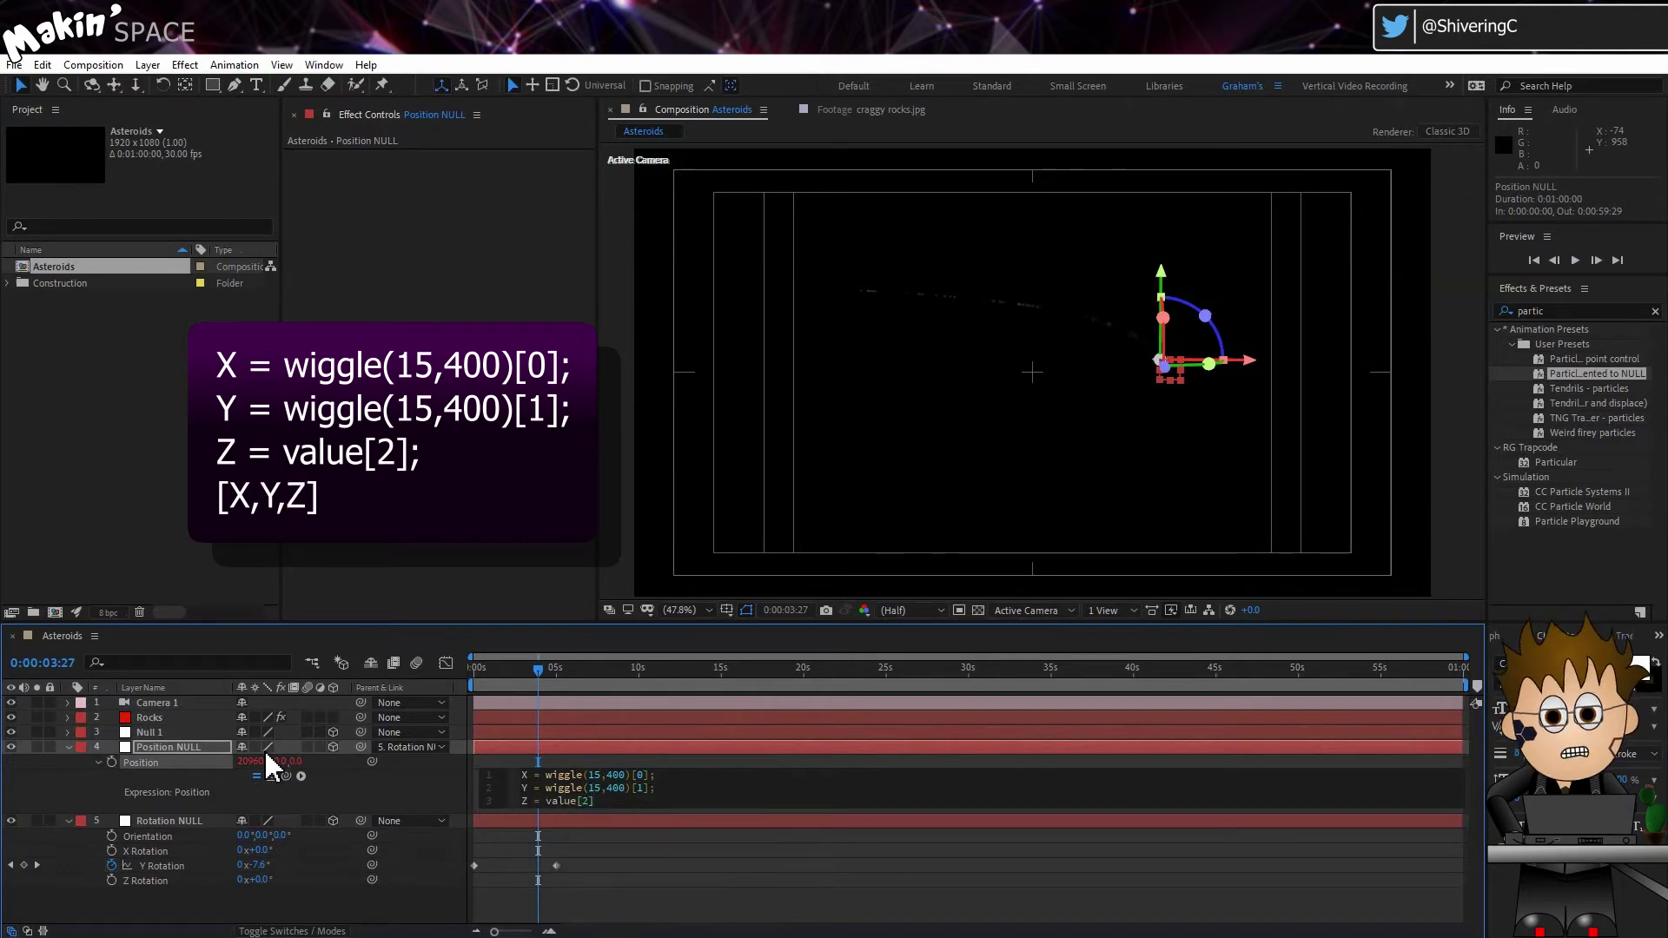
pyautogui.write('2];')
pyautogui.press('Return')
pyautogui.press('Return')
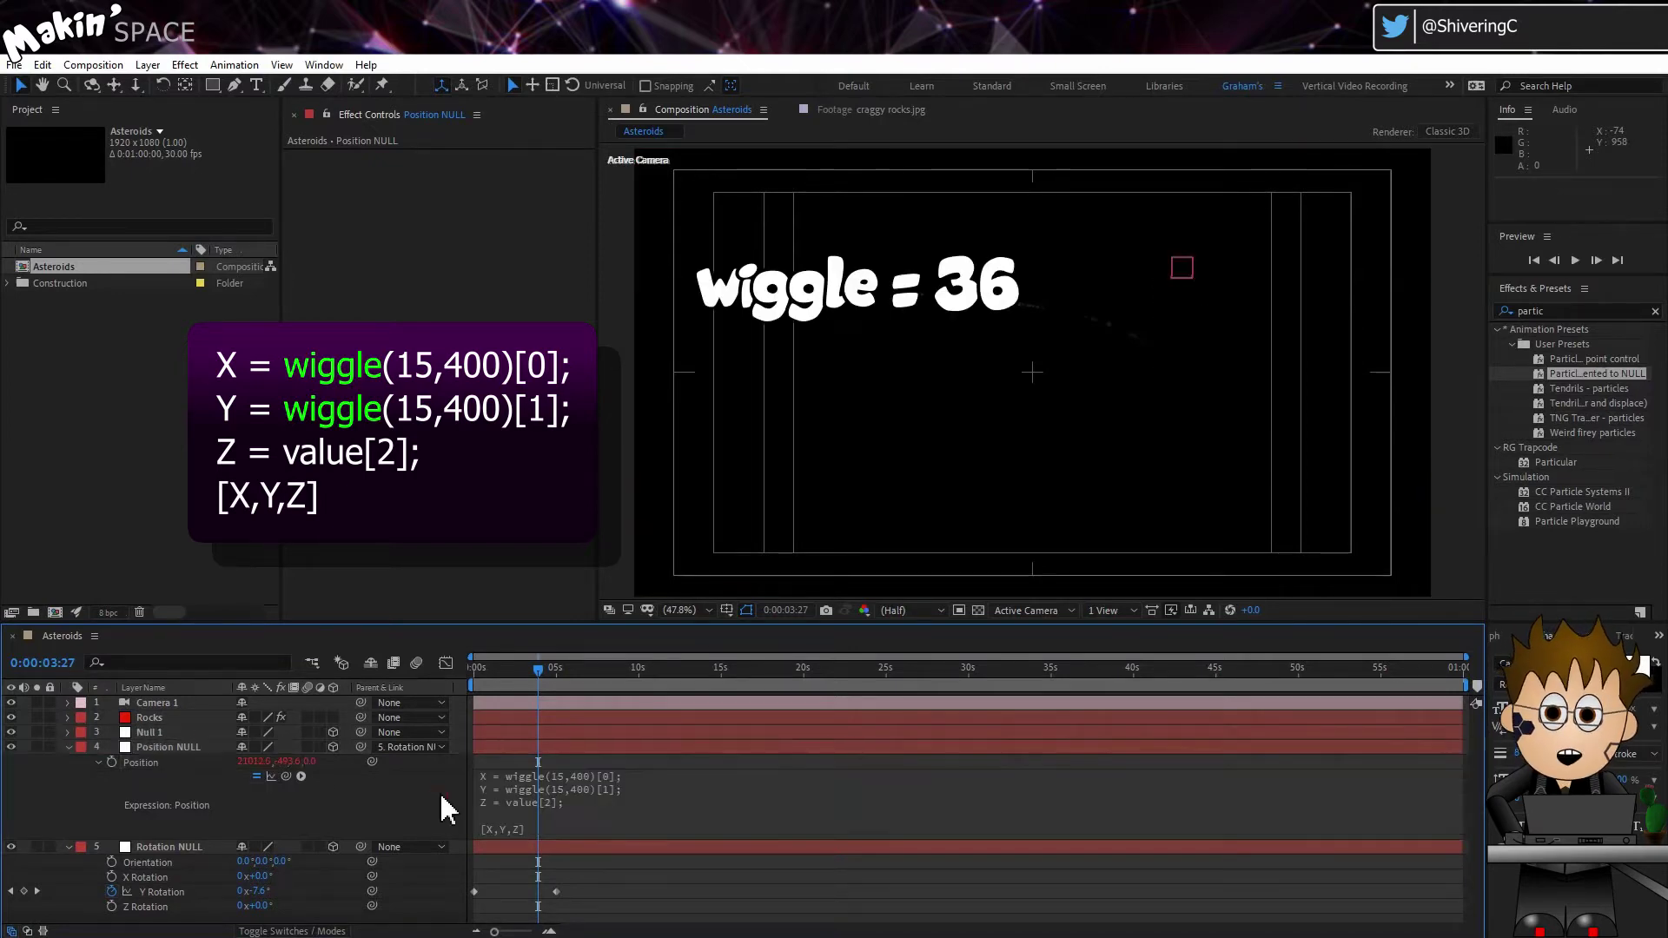
# Step: Scrub the timeline from the start to watch the particles scatter
pyautogui.click(534, 669)
pyautogui.moveTo(533, 669); pyautogui.dragTo(457, 665)
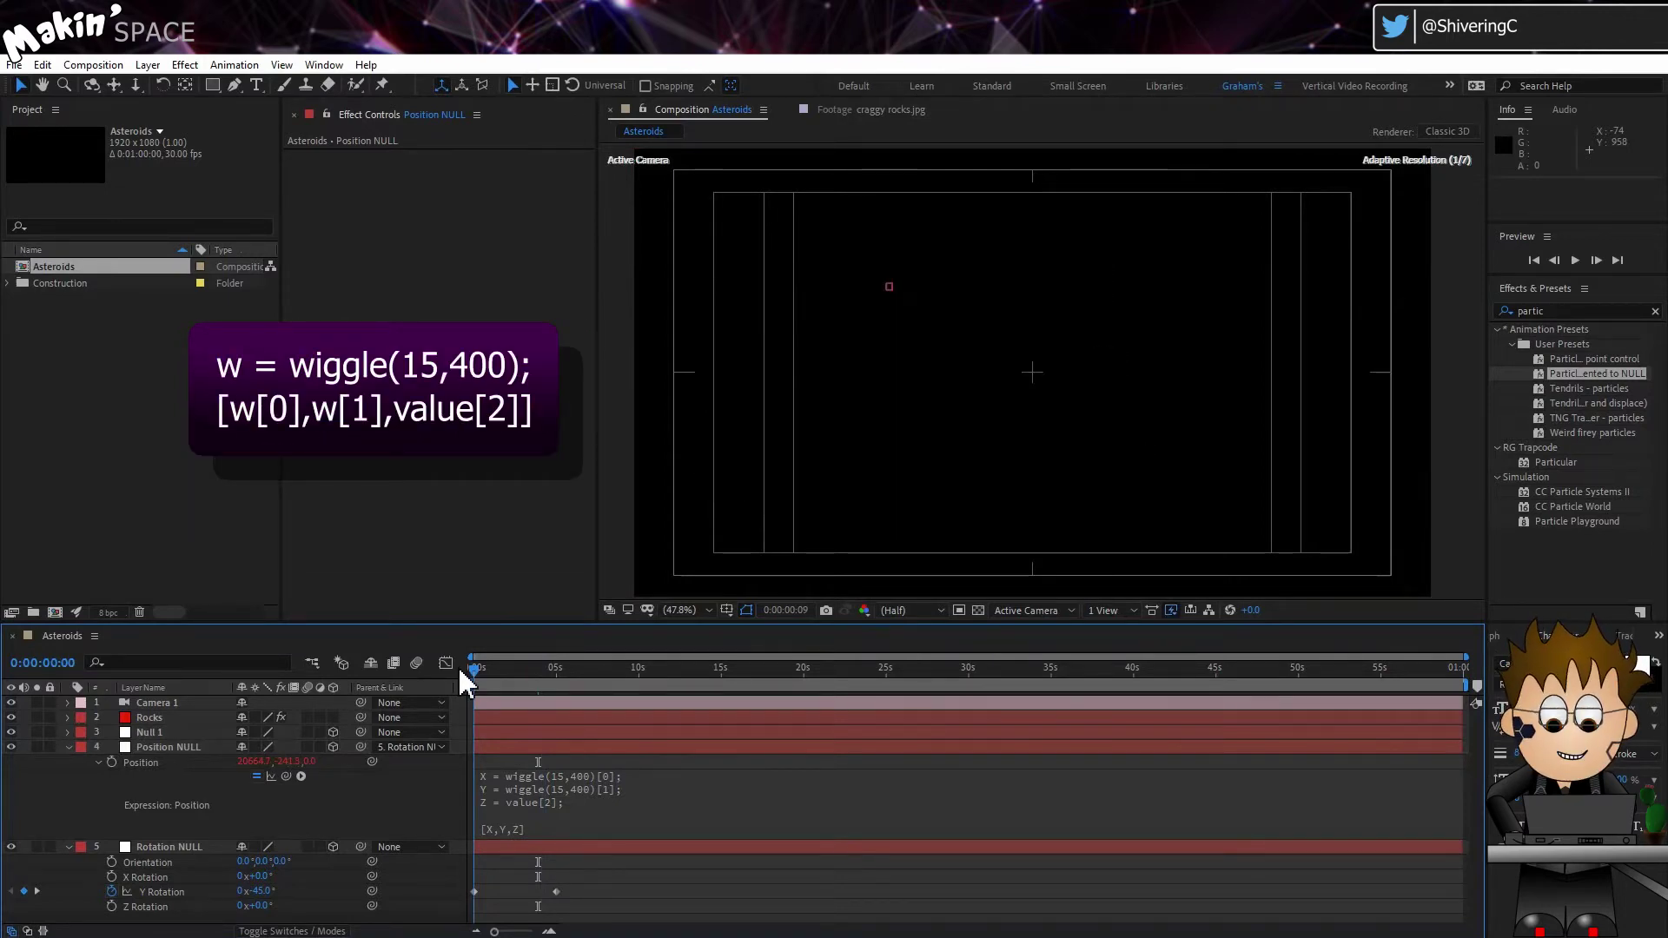
pyautogui.moveTo(459, 667); pyautogui.dragTo(602, 665)
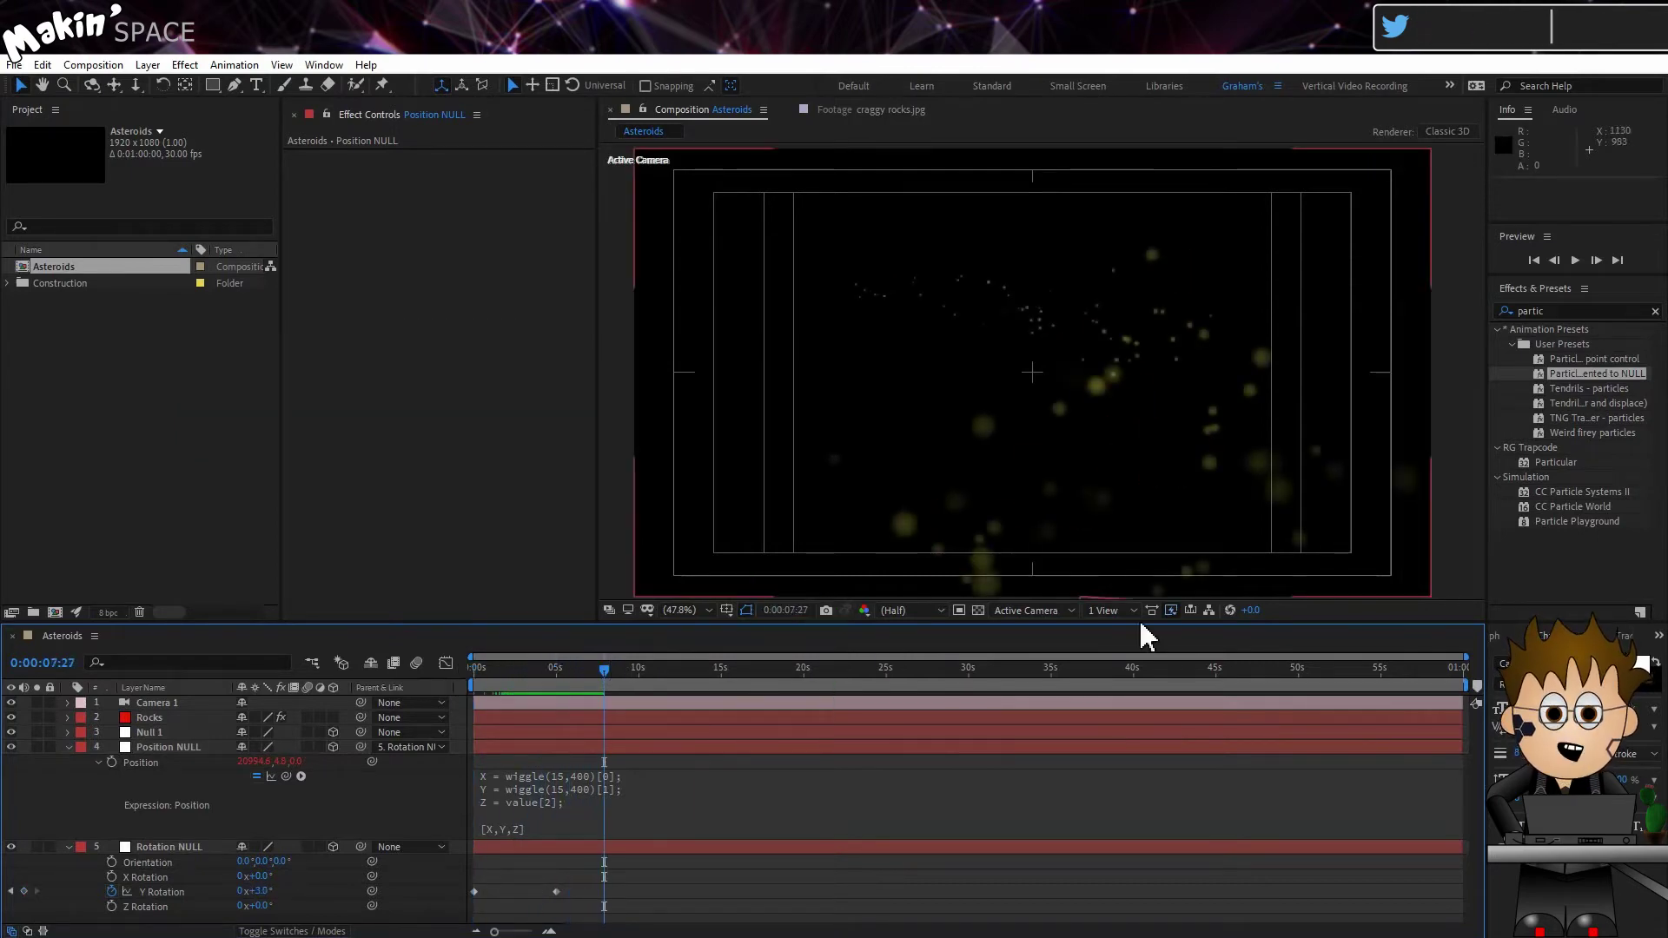
pyautogui.click(1076, 613)
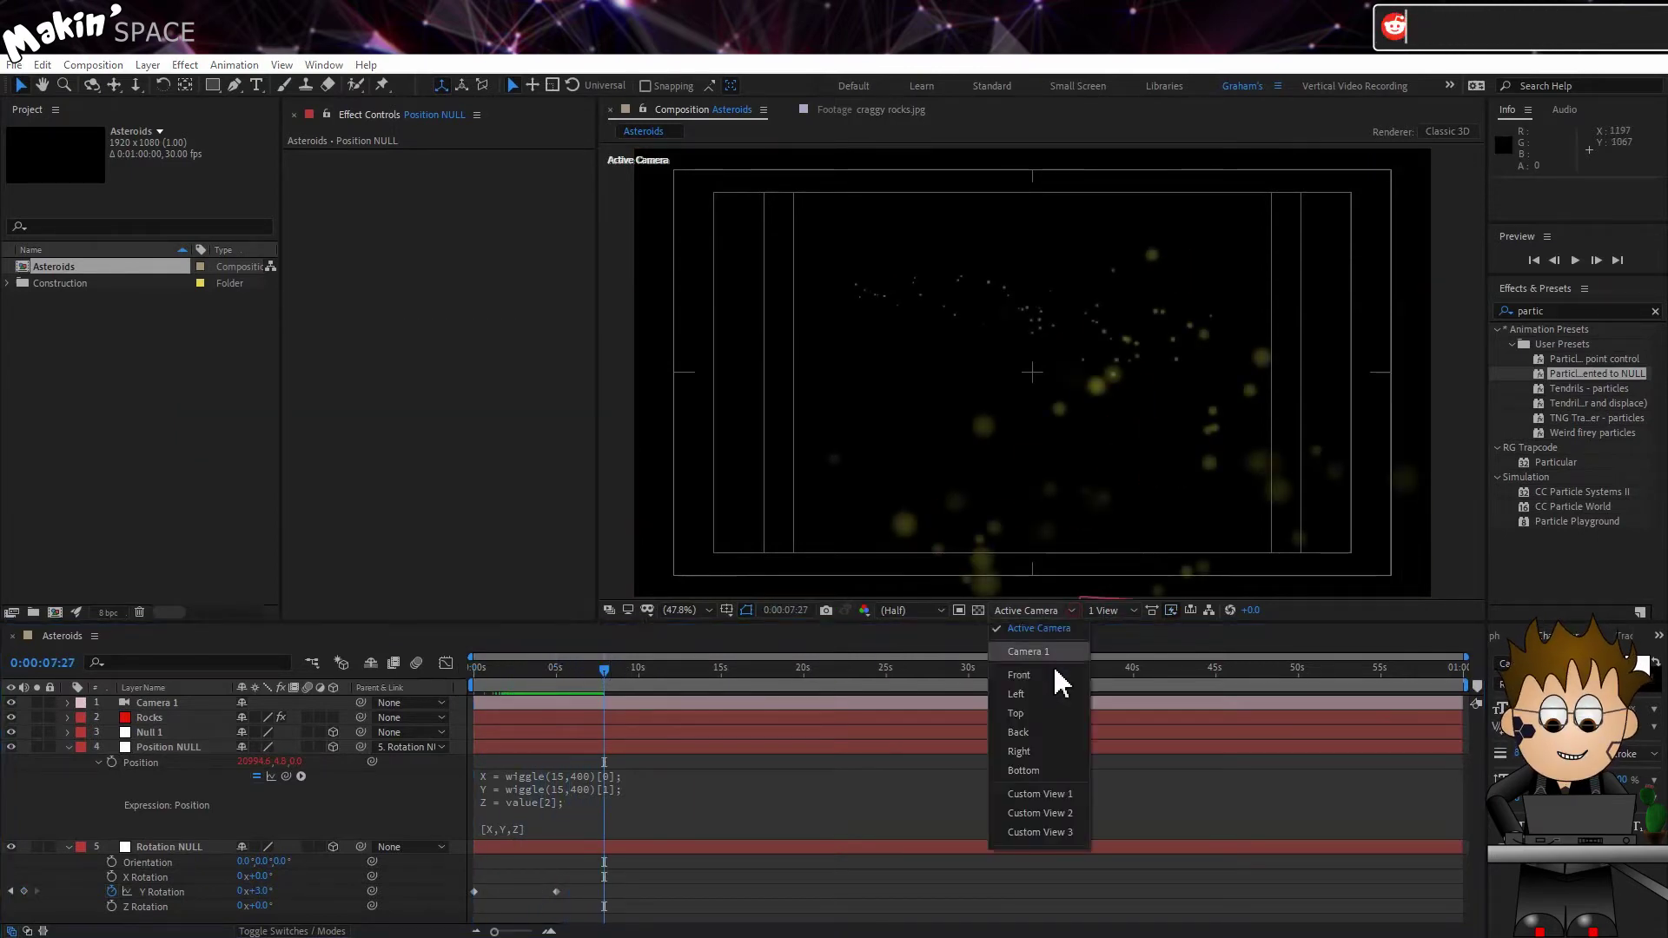
pyautogui.click(1051, 714)
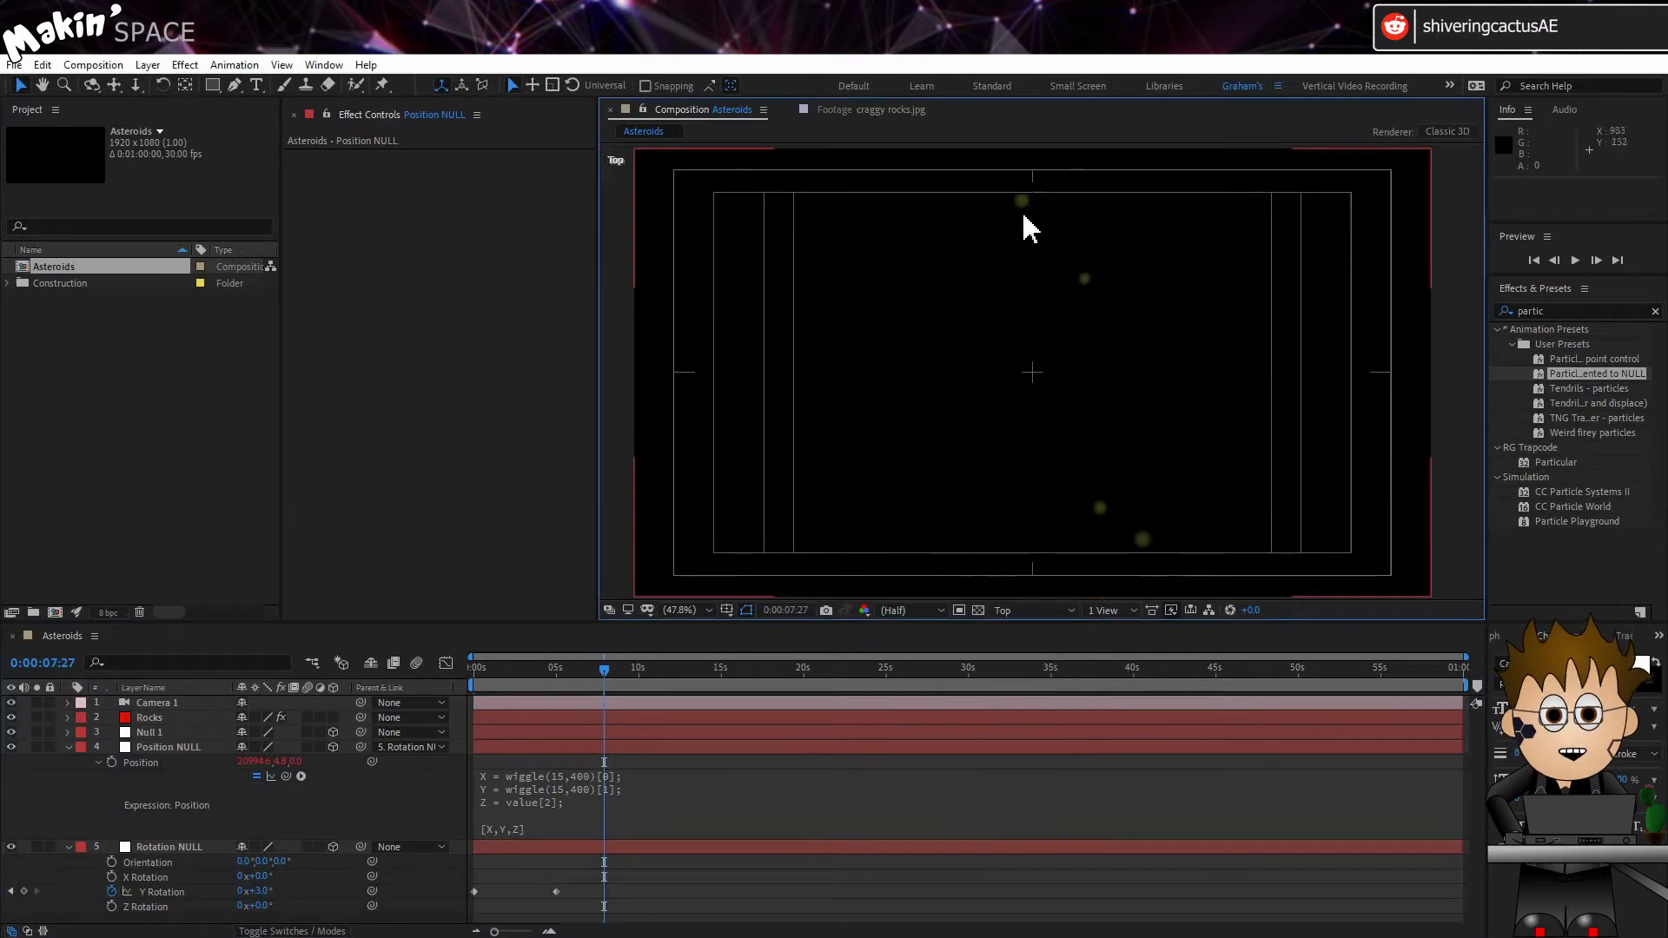
pyautogui.press(',')
pyautogui.press(',')
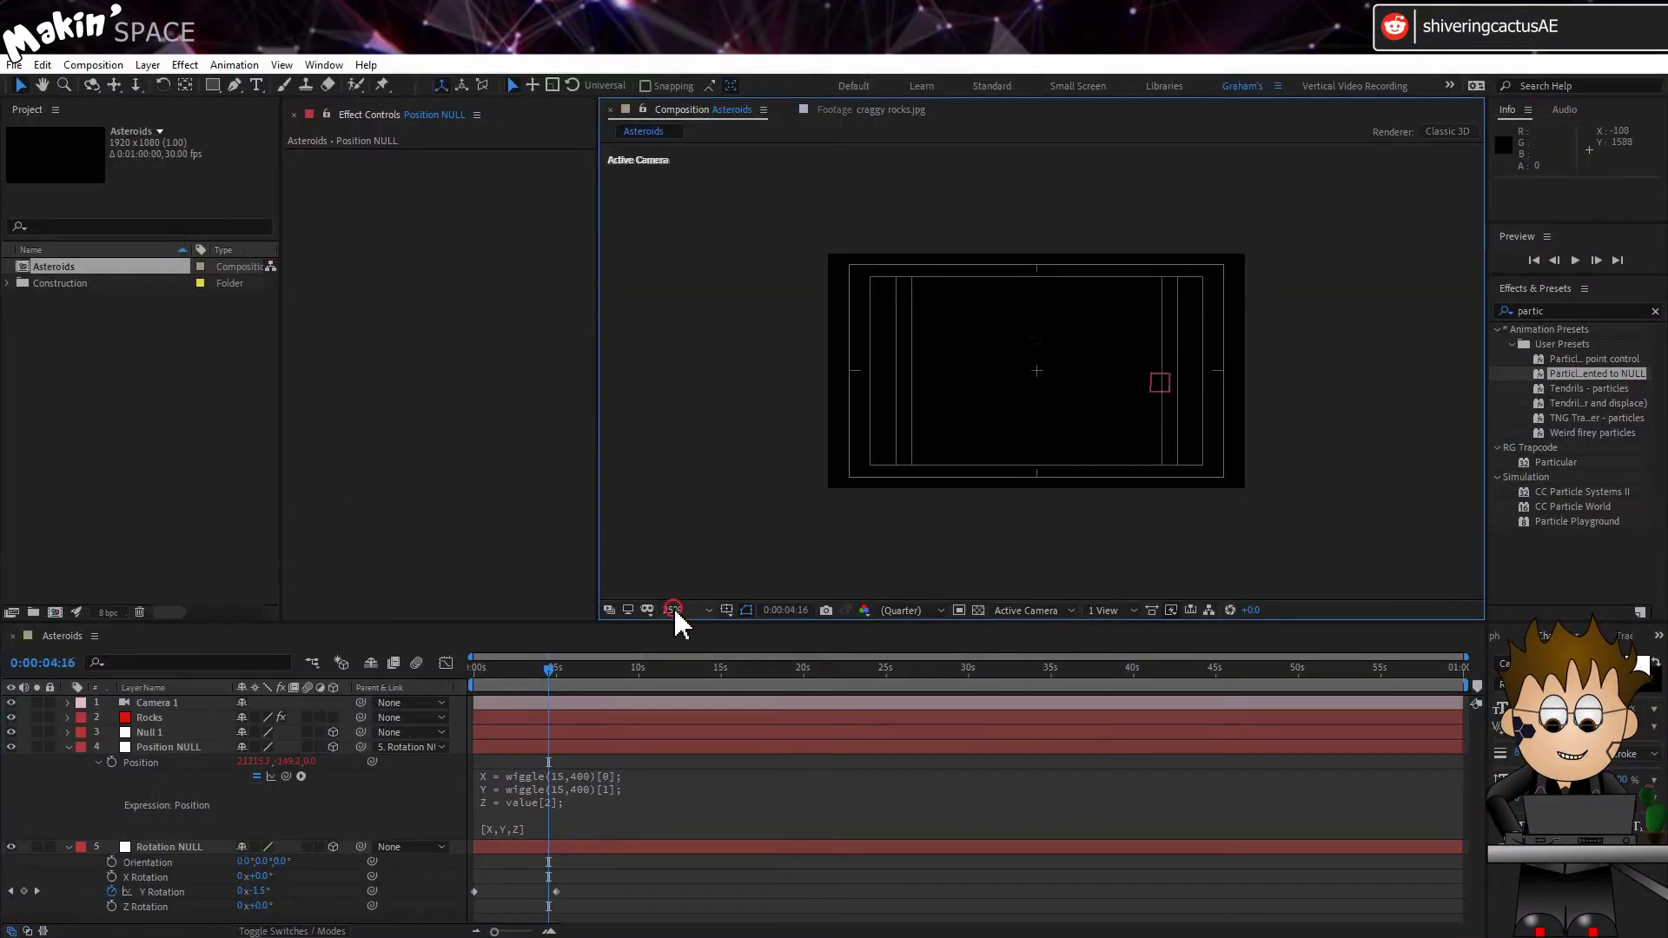
# Step: Fit the viewer and make the Rocks Amount Slider's starting keyframe a hold keyframe
pyautogui.click(674, 606)
pyautogui.click(713, 639)
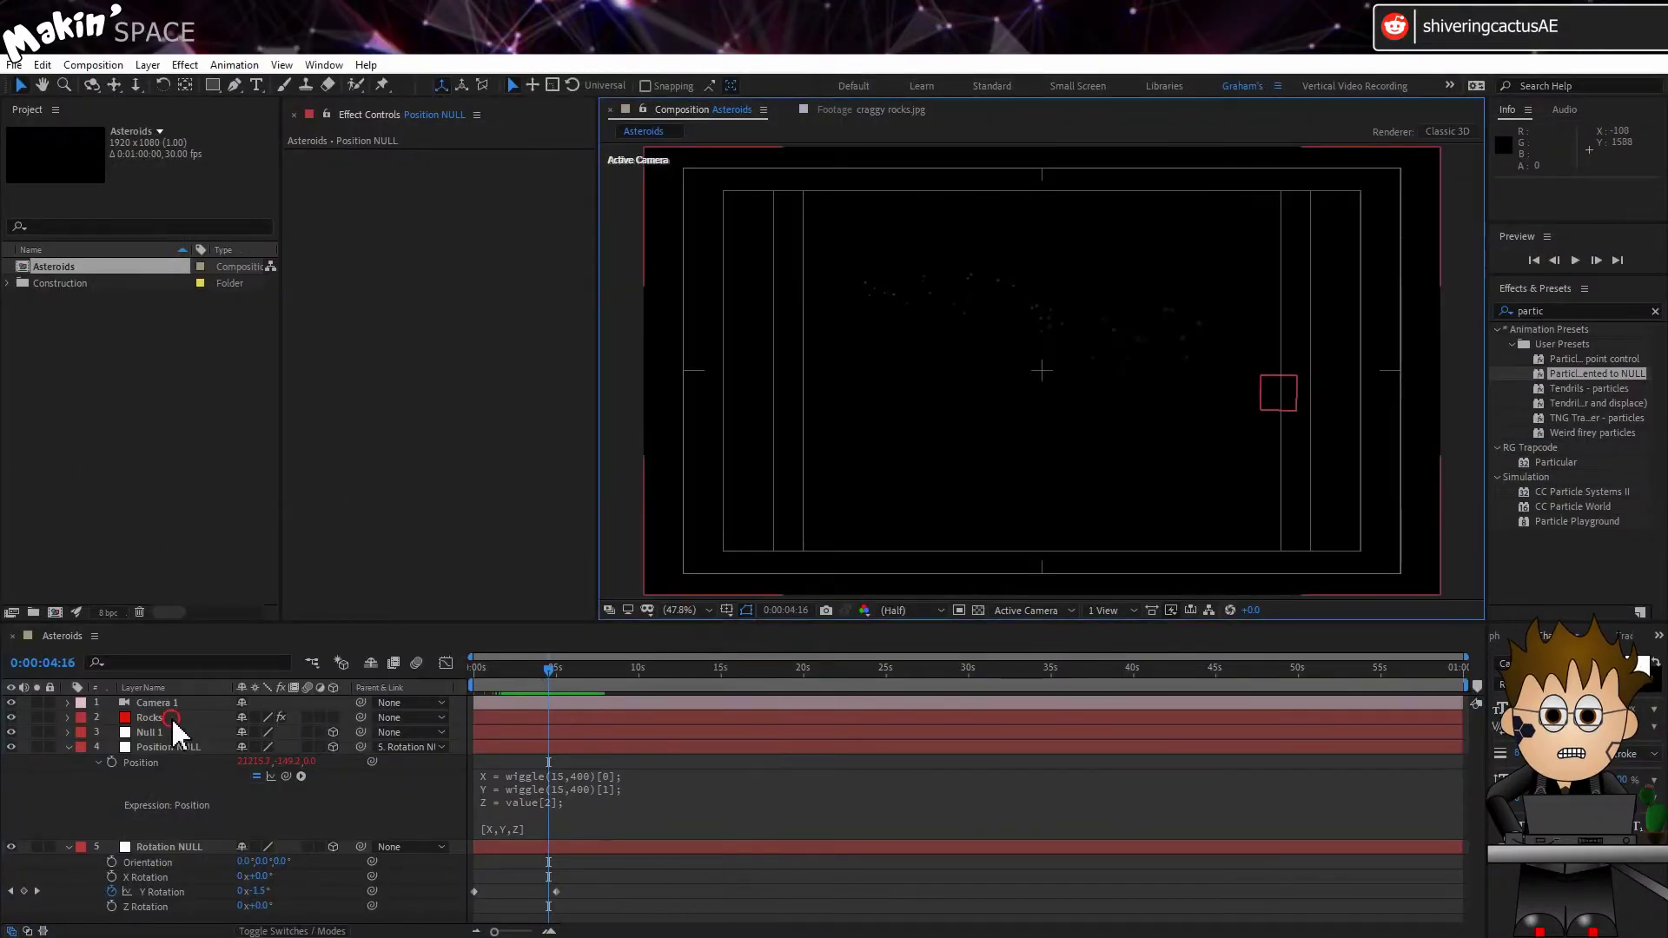
pyautogui.click(171, 718)
pyautogui.moveTo(543, 678); pyautogui.dragTo(430, 678)
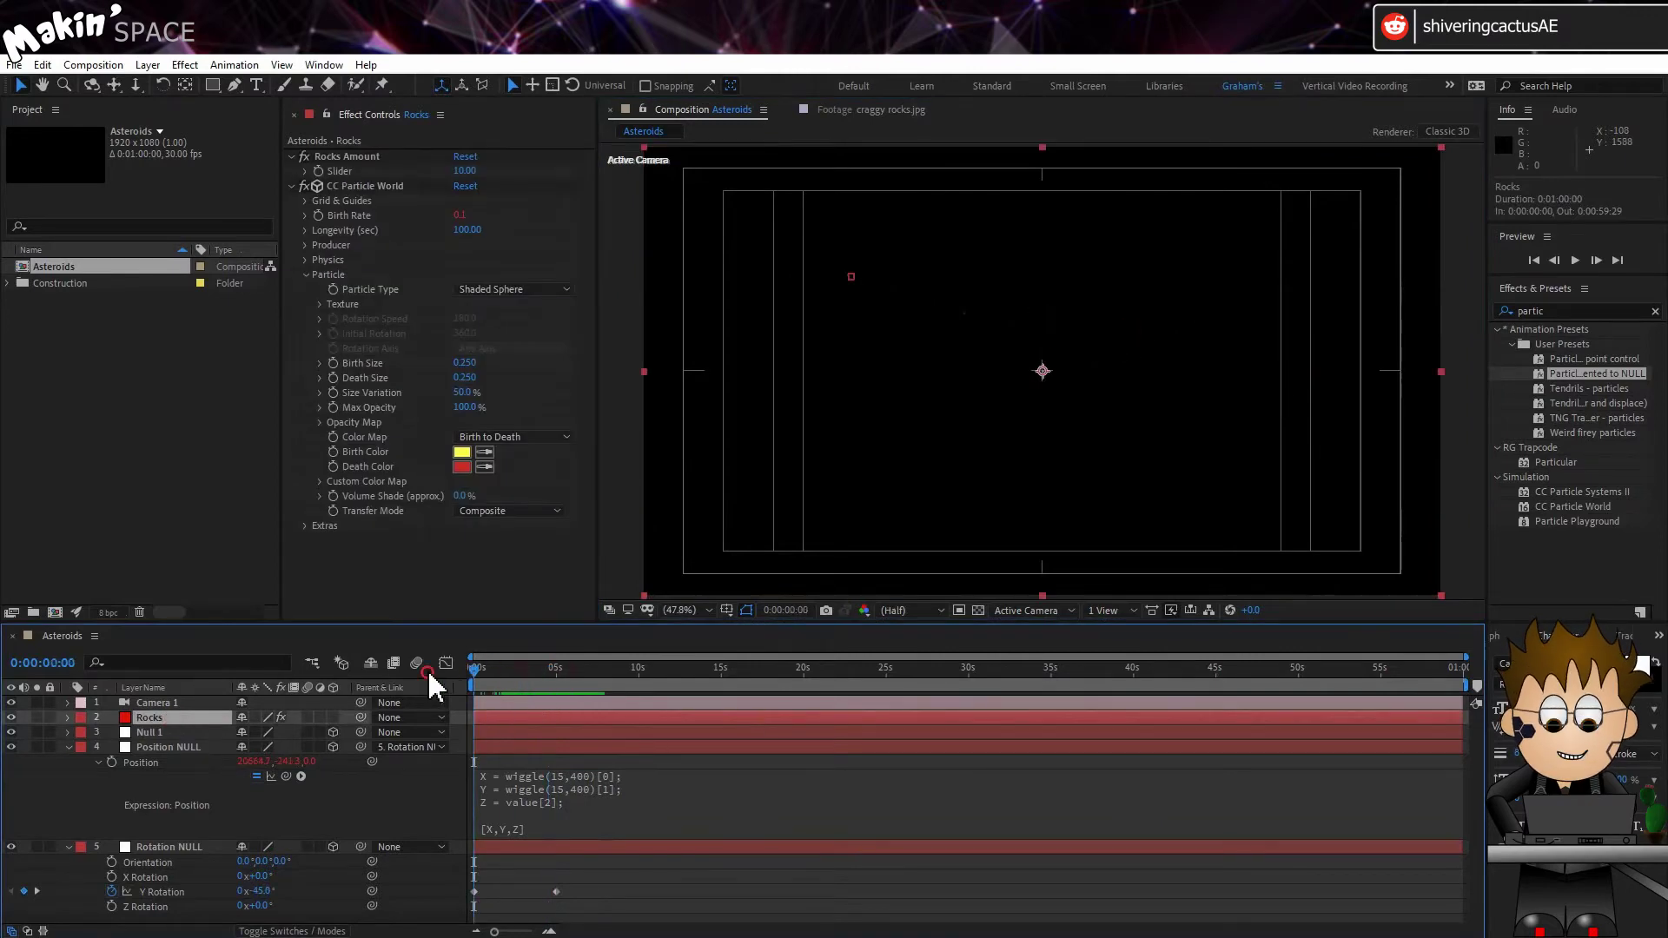
pyautogui.click(316, 169)
pyautogui.press('u')
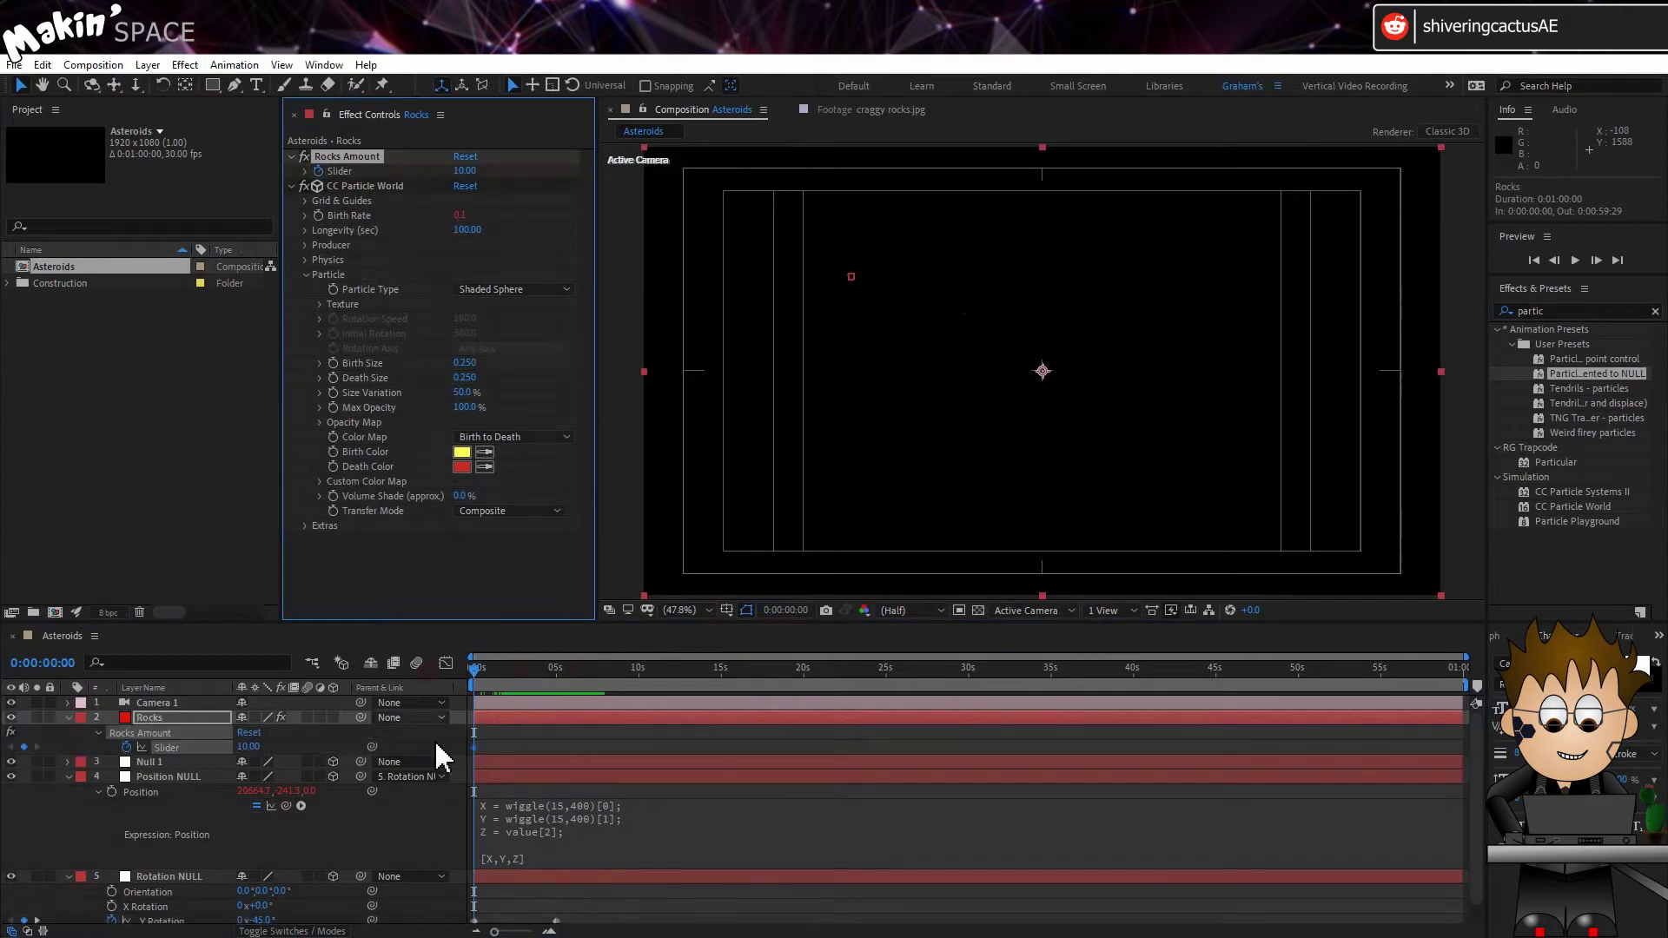
pyautogui.rightClick(475, 747)
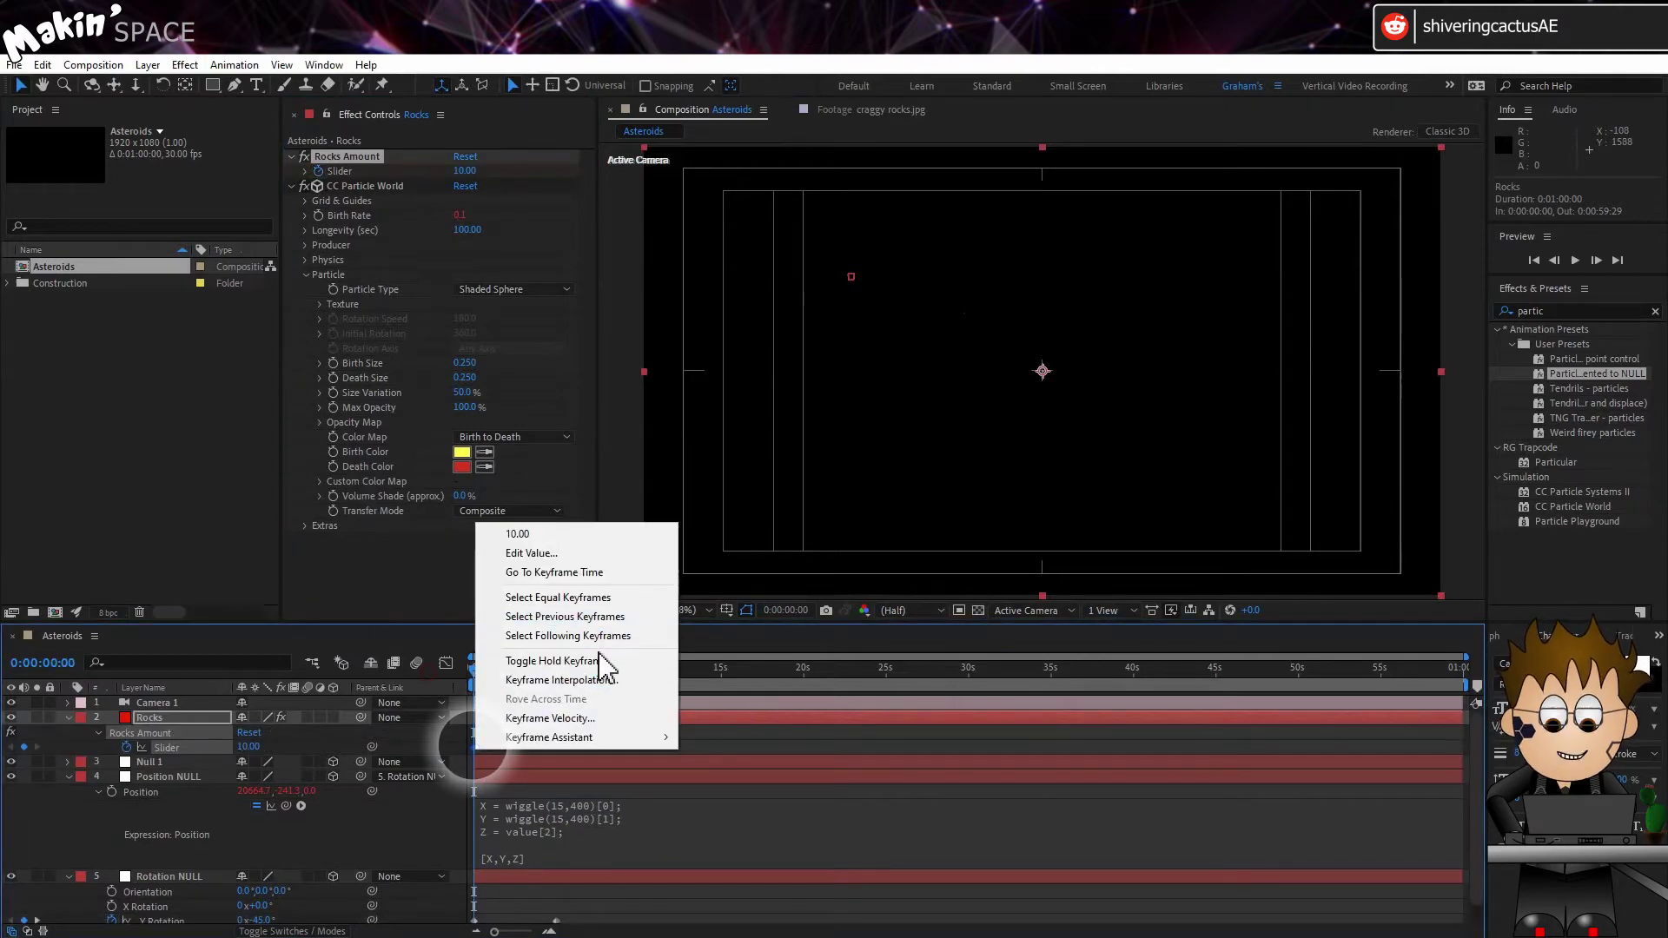
pyautogui.click(580, 660)
# Step: Move to just before five seconds and scrub to check that rock birth stops
pyautogui.moveTo(580, 668)
pyautogui.mouseDown()
pyautogui.moveTo(540, 668)
pyautogui.moveTo(561, 674)
pyautogui.mouseUp()
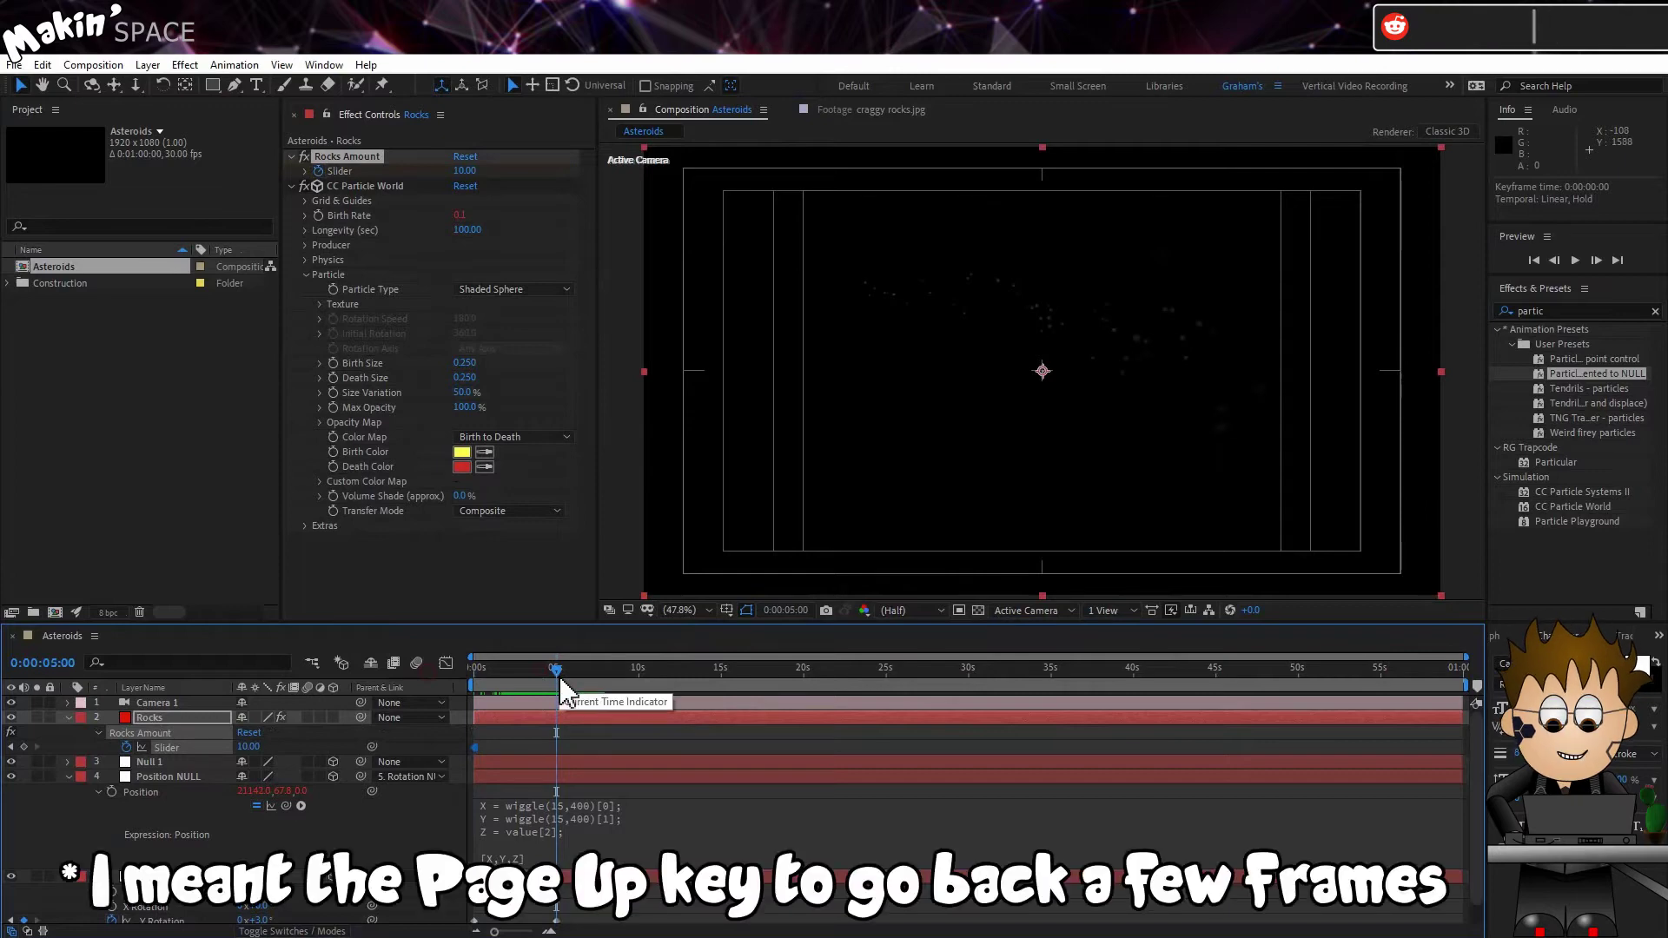
pyautogui.press('pagedown')
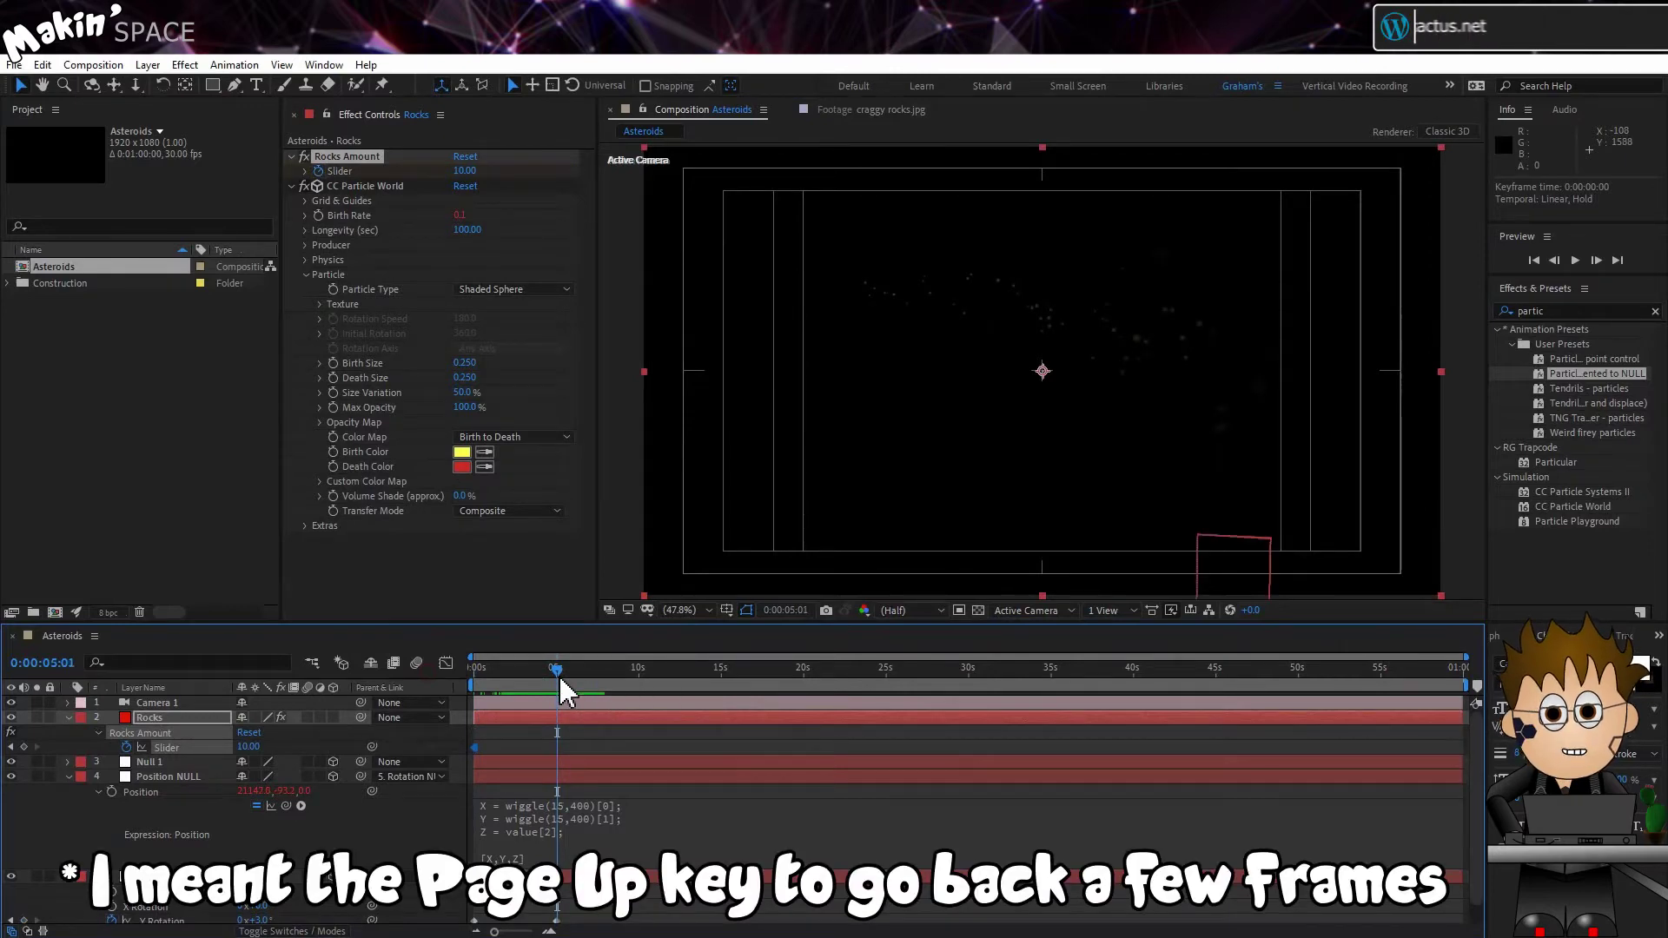
pyautogui.press('pageup')
pyautogui.press('pageup')
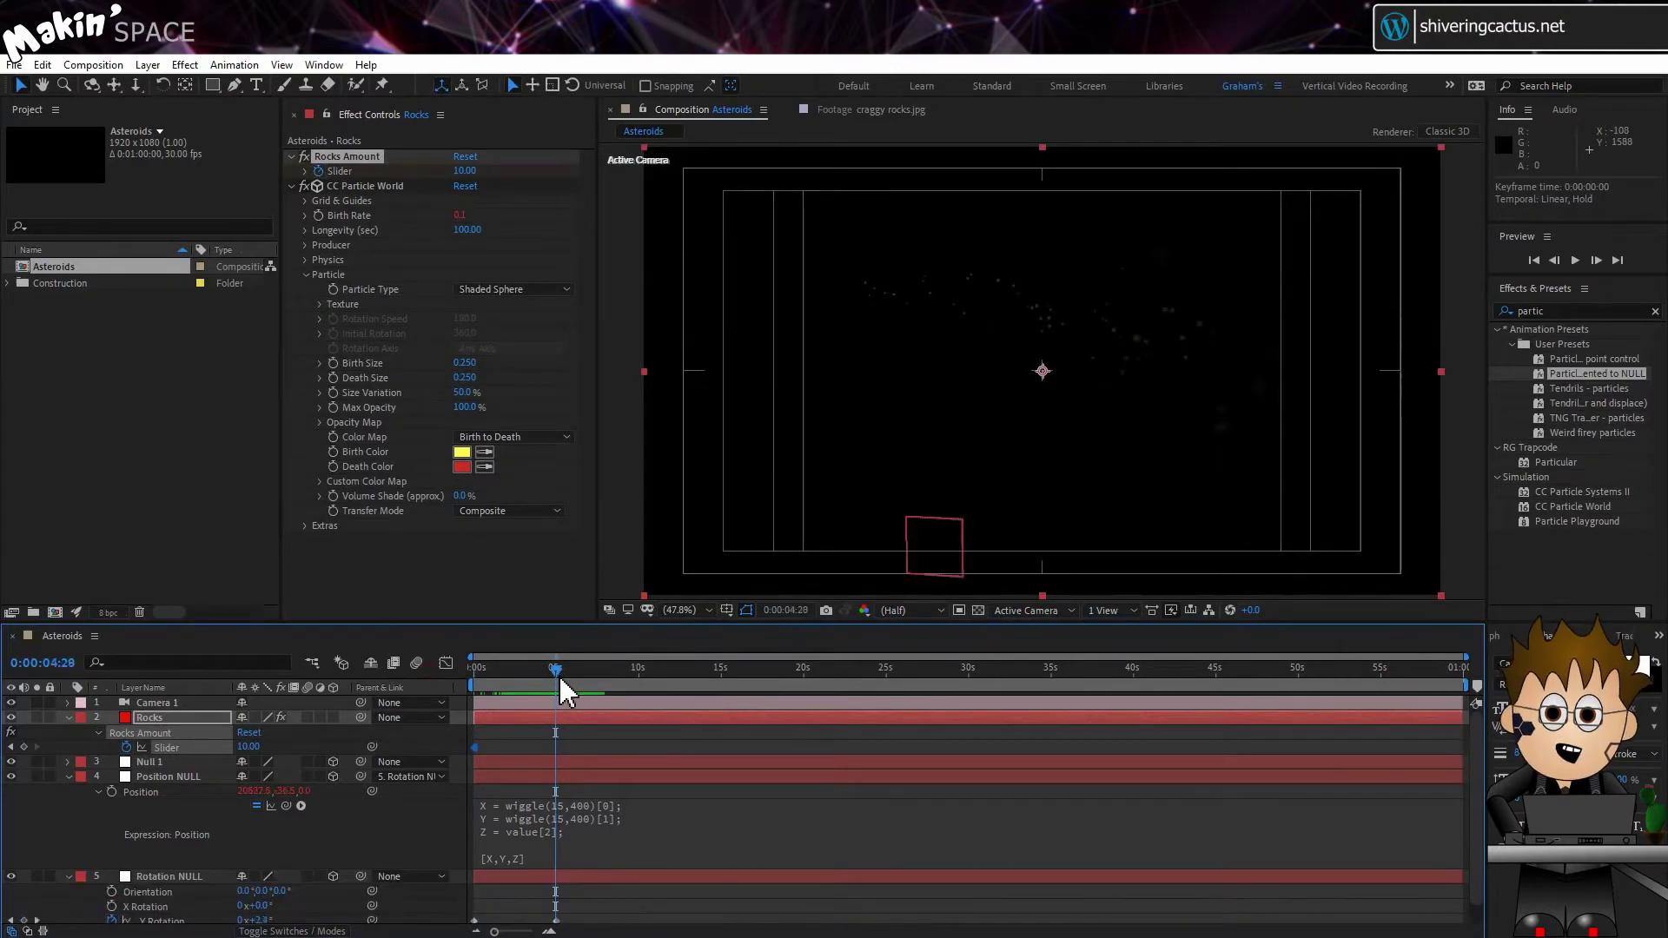
pyautogui.press('pageup')
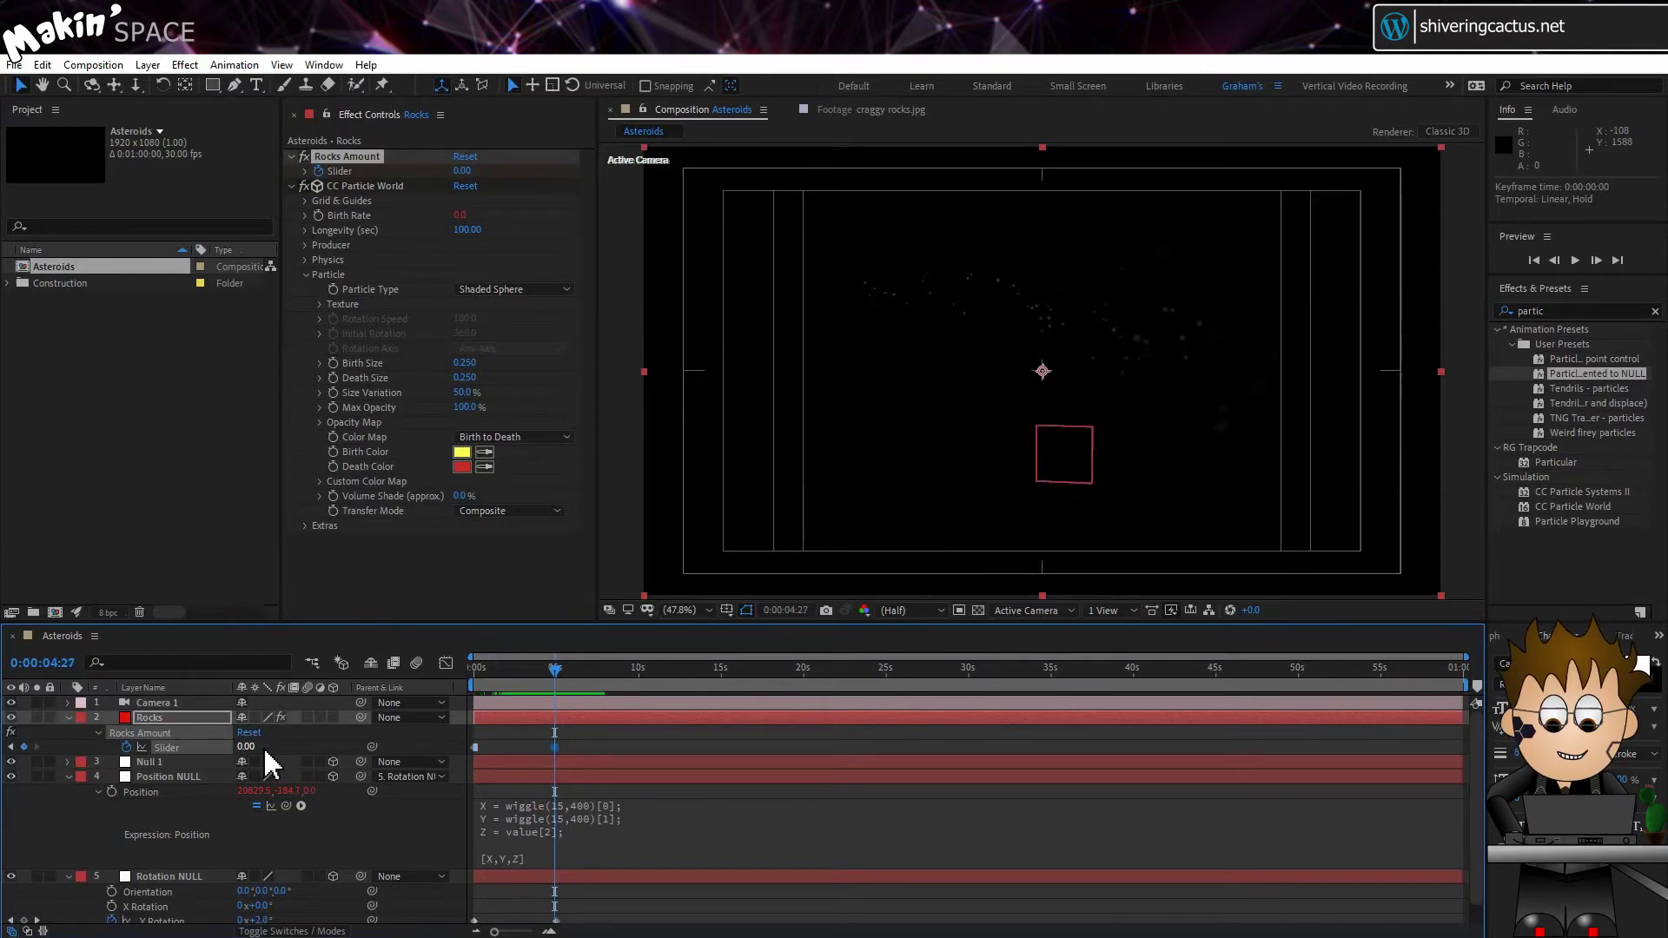
pyautogui.moveTo(554, 670)
pyautogui.mouseDown()
pyautogui.moveTo(670, 666)
pyautogui.moveTo(540, 674)
pyautogui.mouseUp()
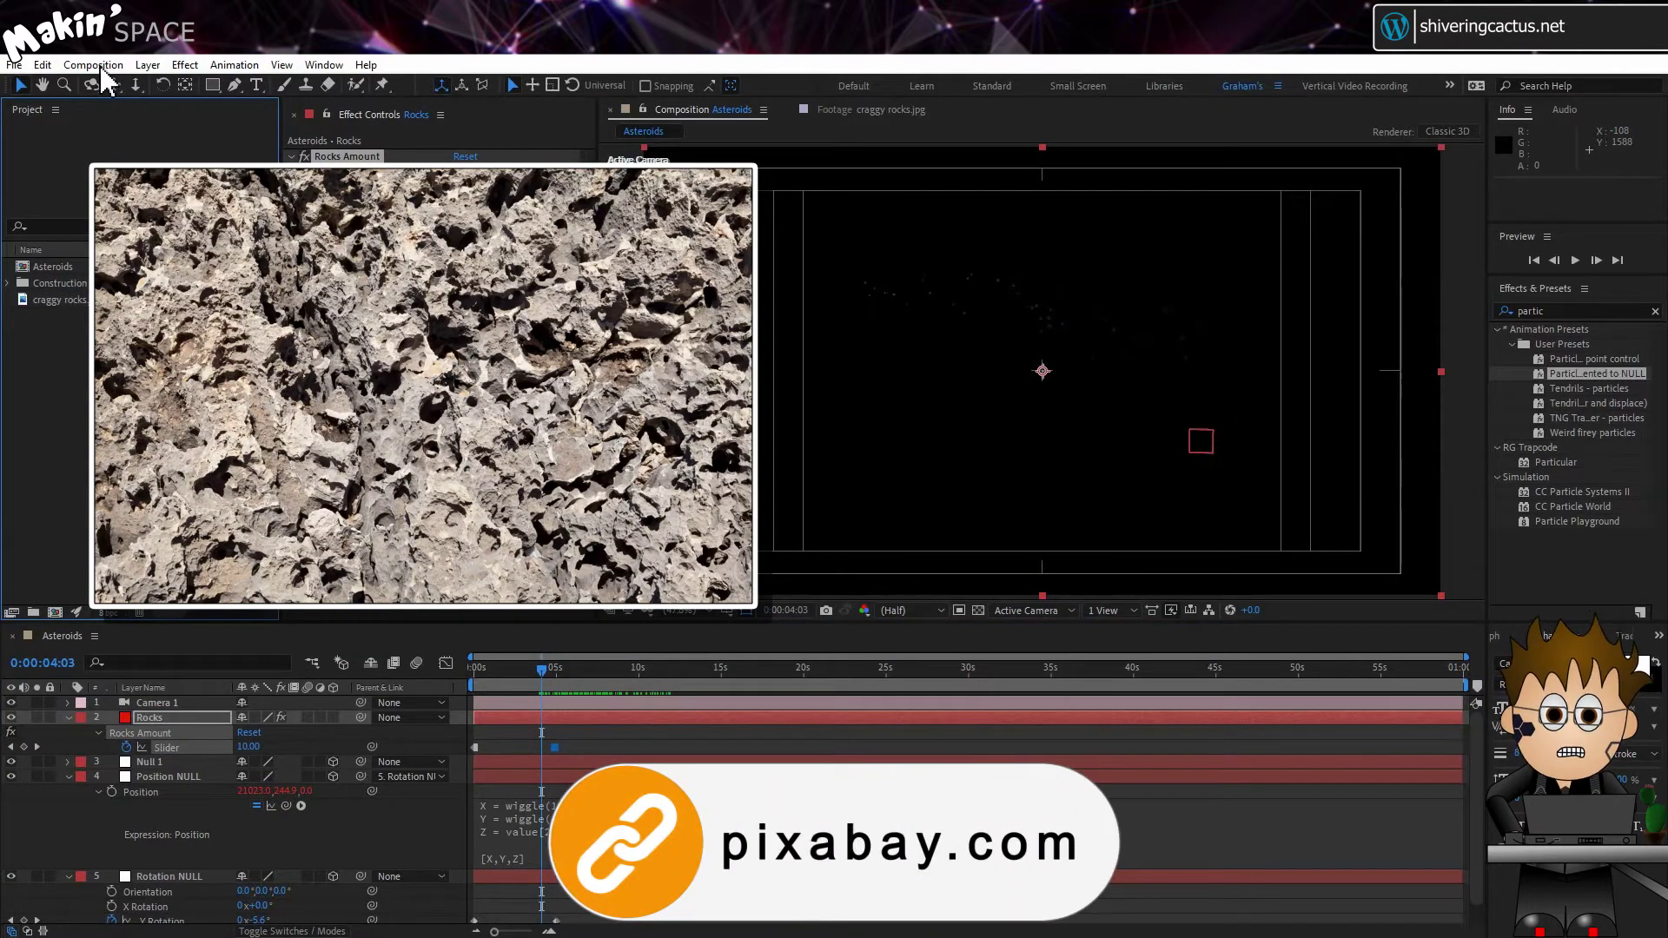
# Step: Create a new 400 × 400 composition named Rocky Texture
pyautogui.click(95, 66)
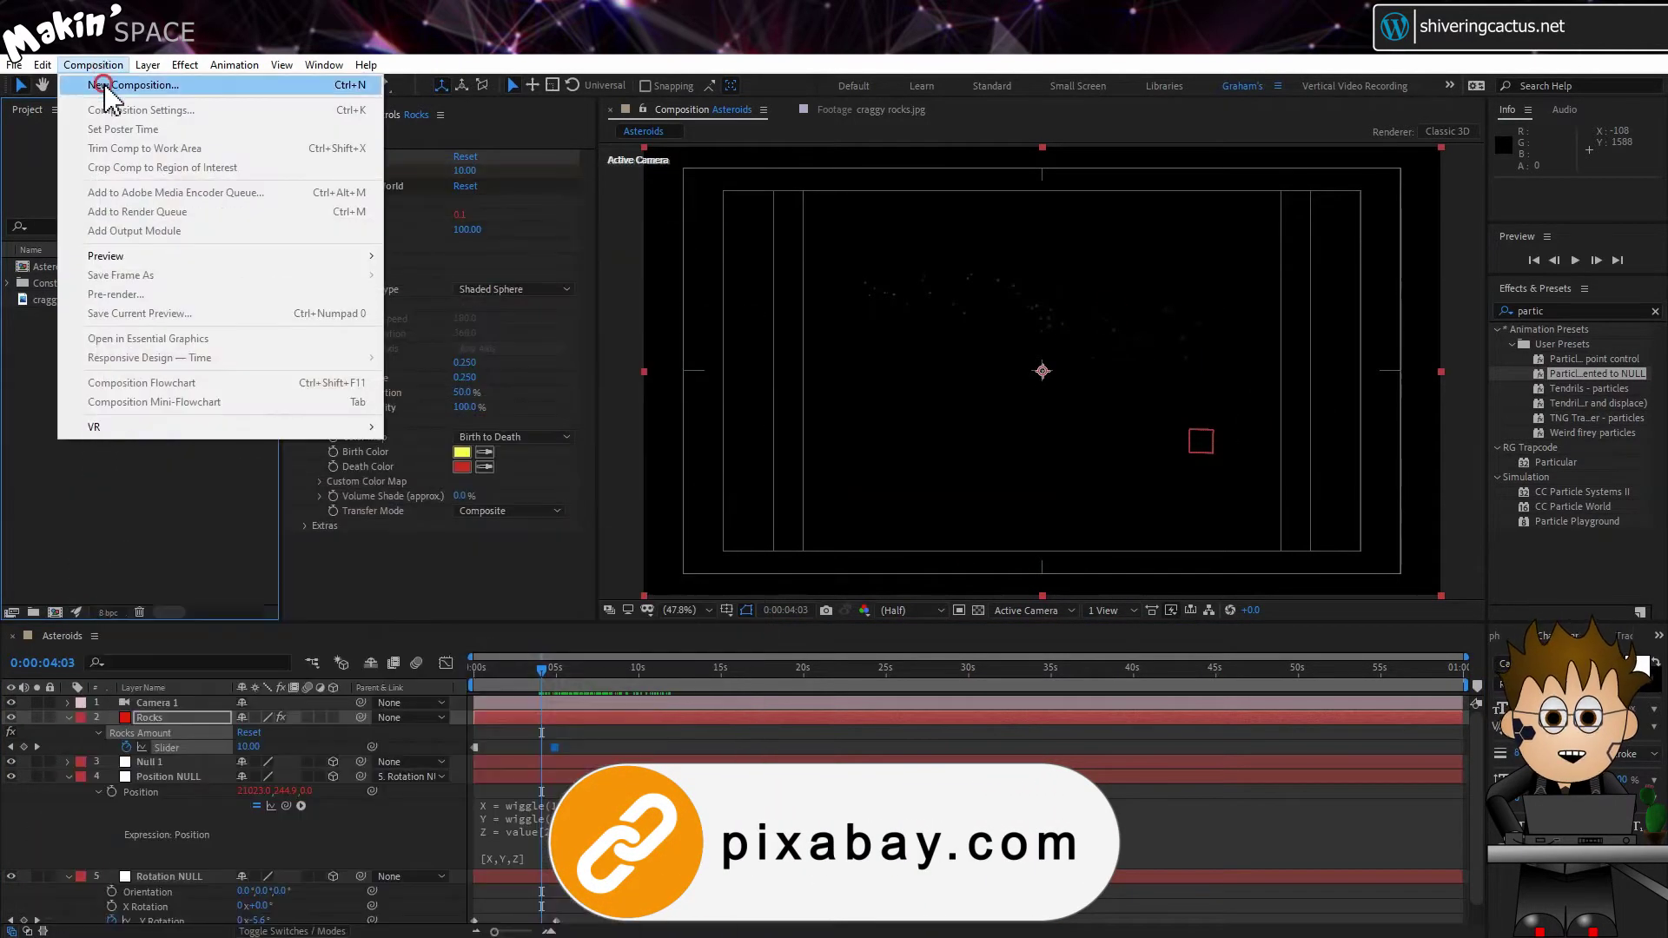
pyautogui.click(103, 85)
pyautogui.write('Rocky Texture')
pyautogui.click(386, 421)
pyautogui.write('400')
pyautogui.click(402, 446)
pyautogui.write('400')
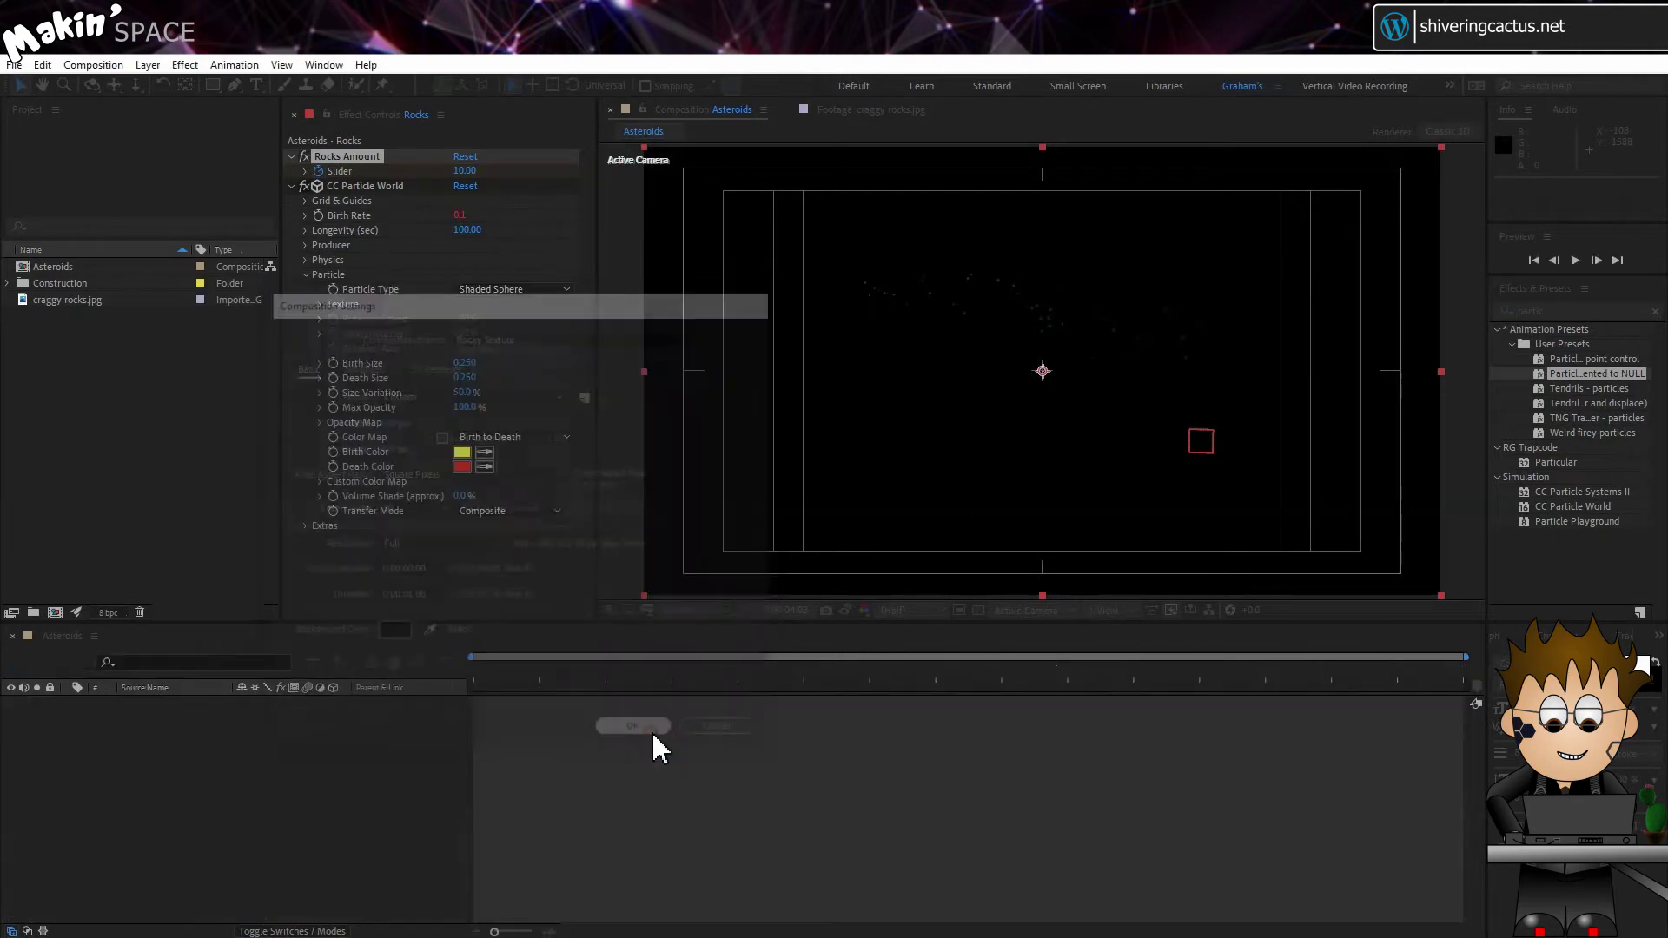
pyautogui.click(637, 733)
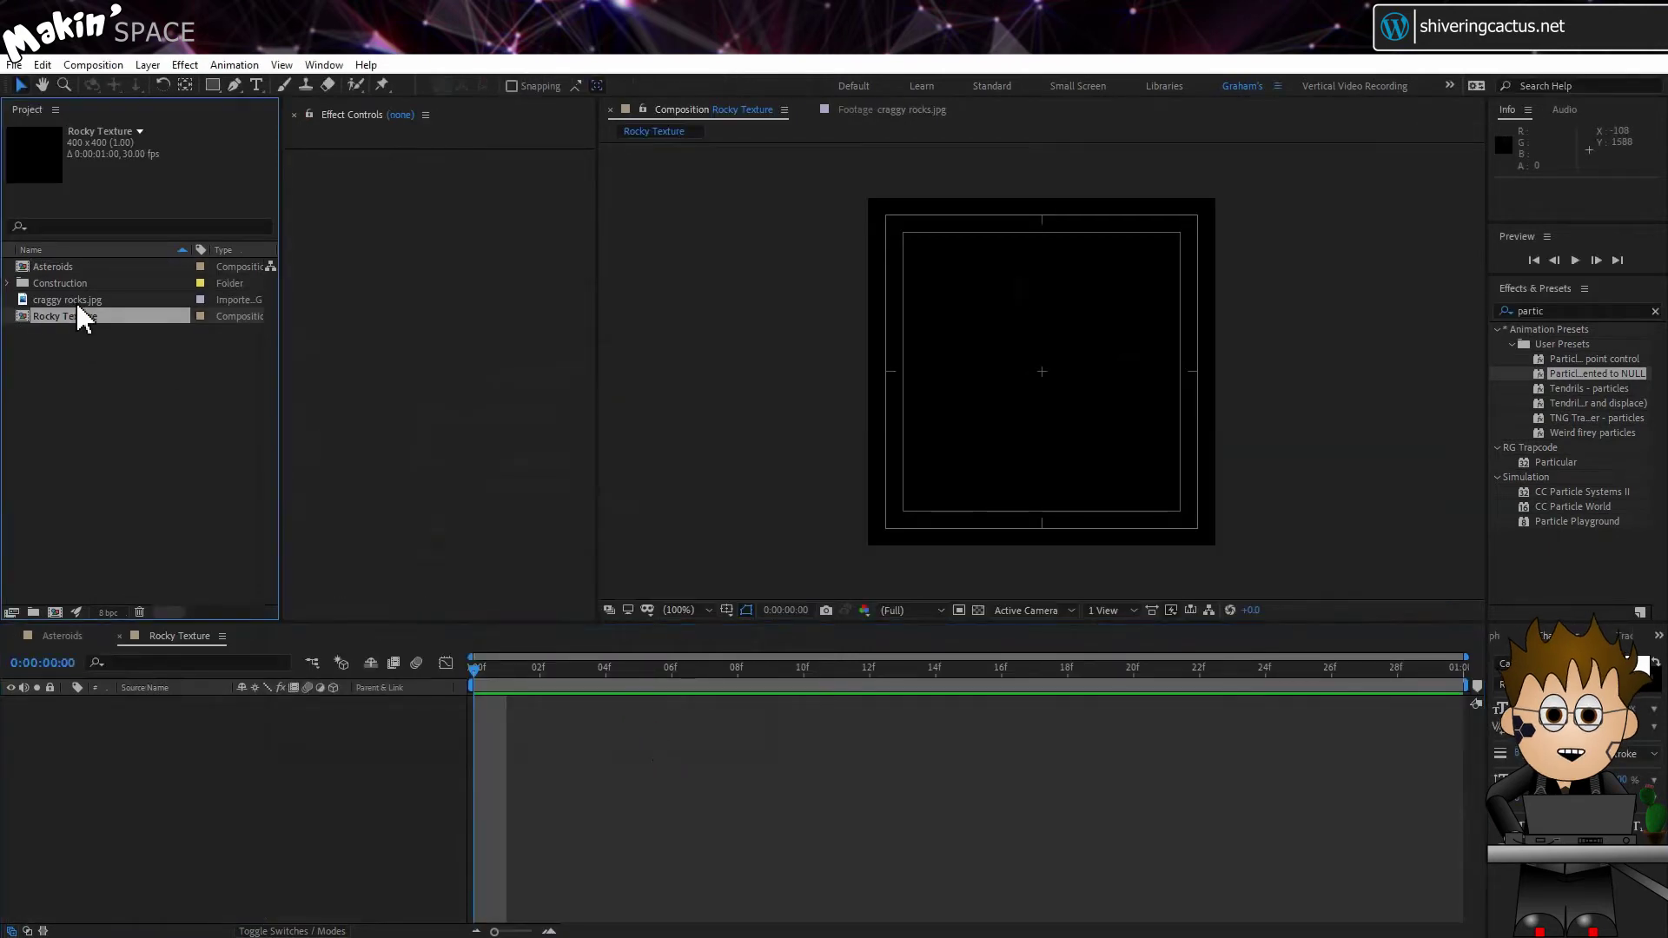
# Step: Add craggy rocks.jpg to Rocky Texture and keyframe its Position sliding left from frame 0 to 10
pyautogui.moveTo(76, 301); pyautogui.dragTo(174, 756)
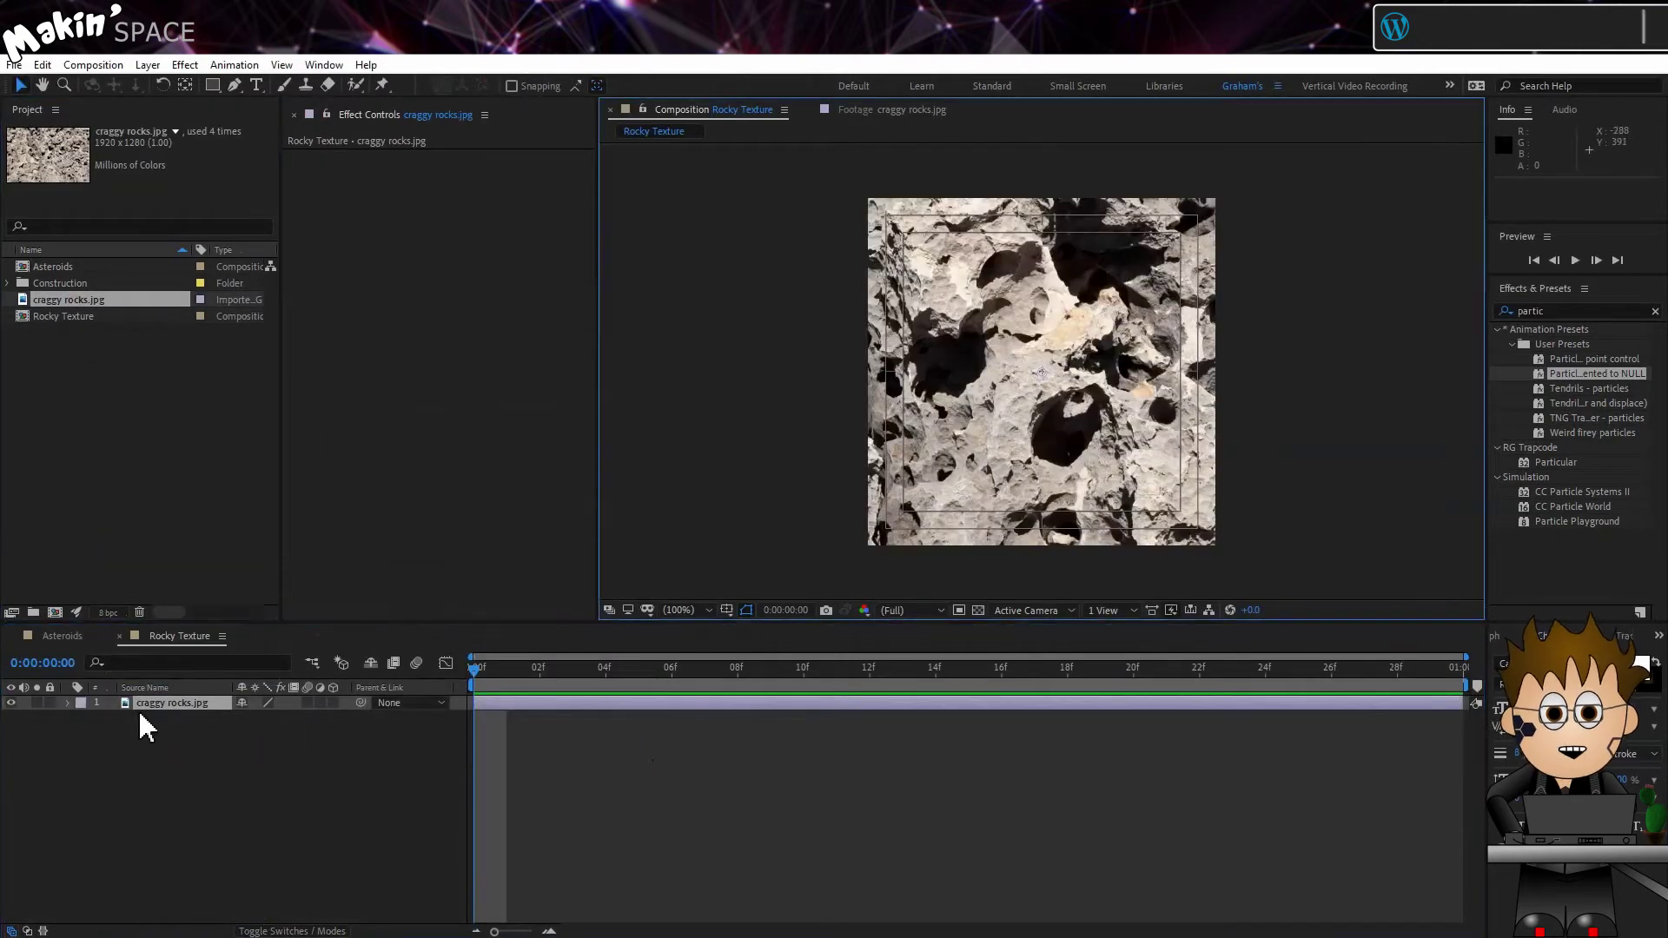
pyautogui.press('p')
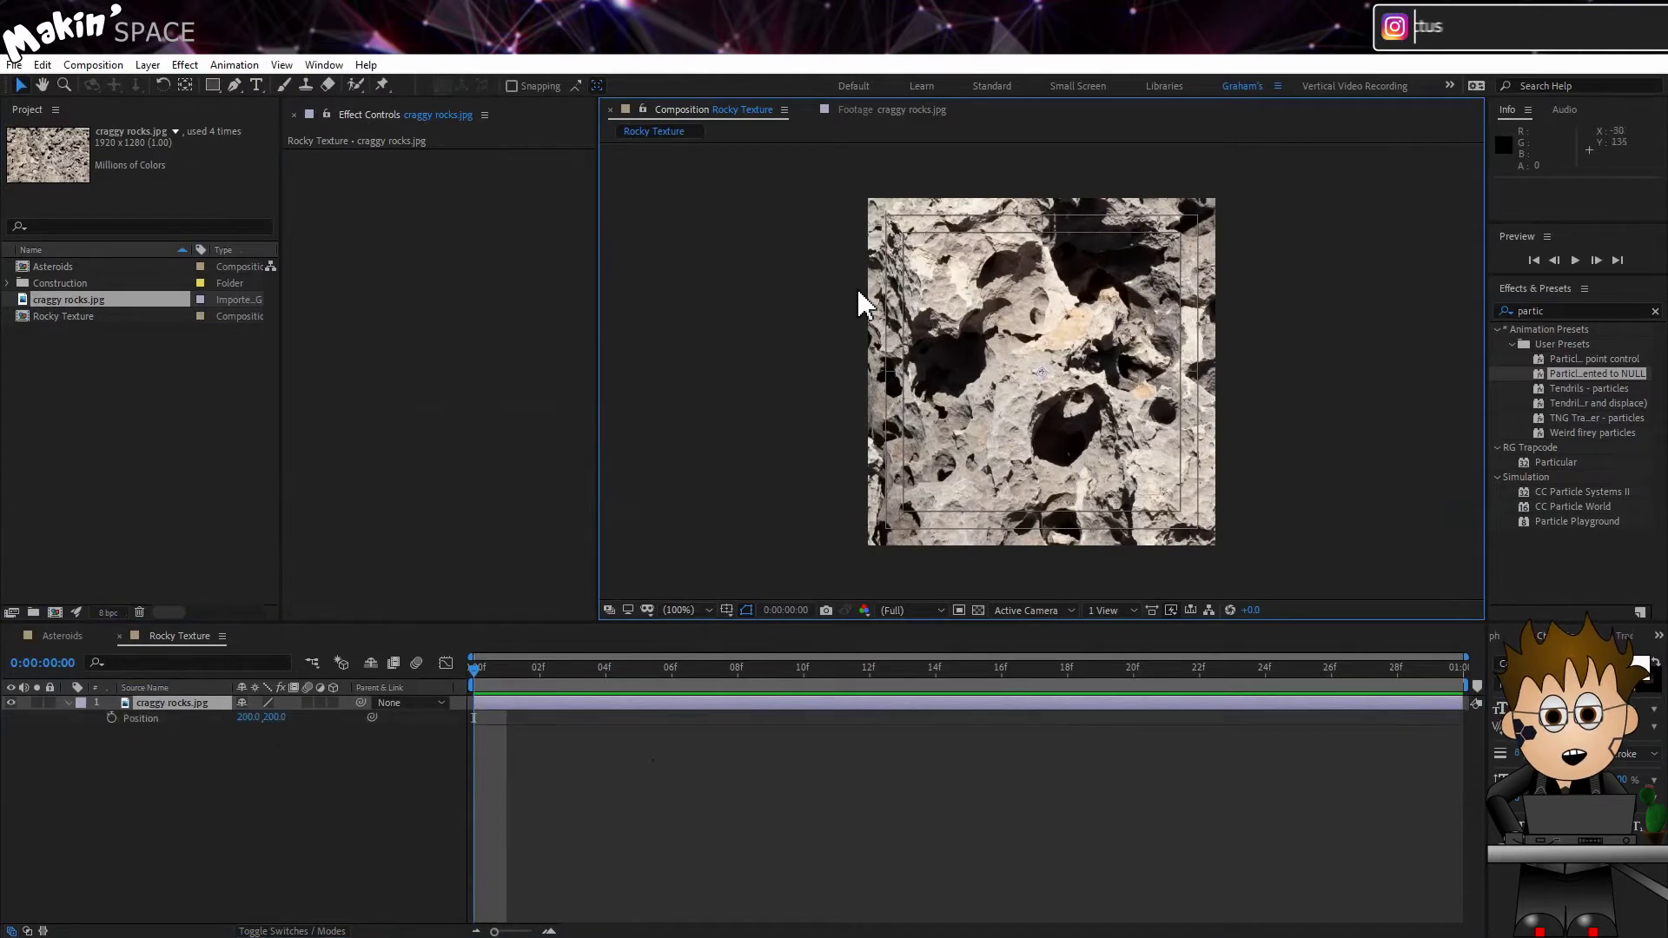
pyautogui.moveTo(858, 292); pyautogui.dragTo(1206, 495)
pyautogui.moveTo(768, 211); pyautogui.dragTo(958, 274)
pyautogui.click(111, 718)
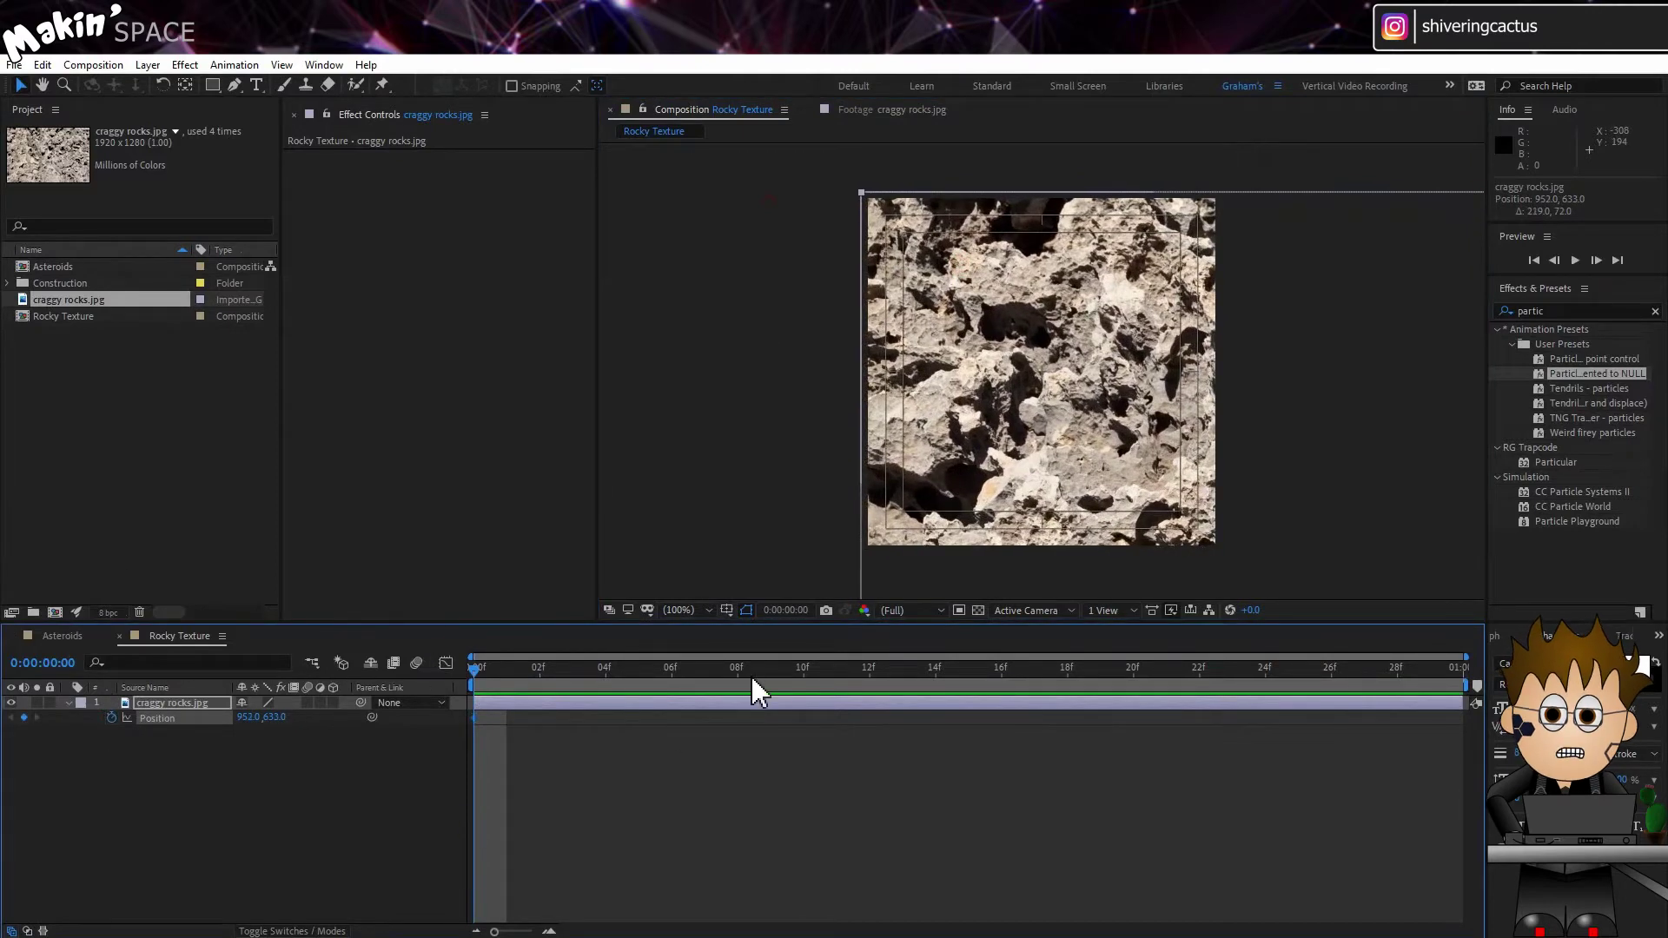
pyautogui.click(803, 667)
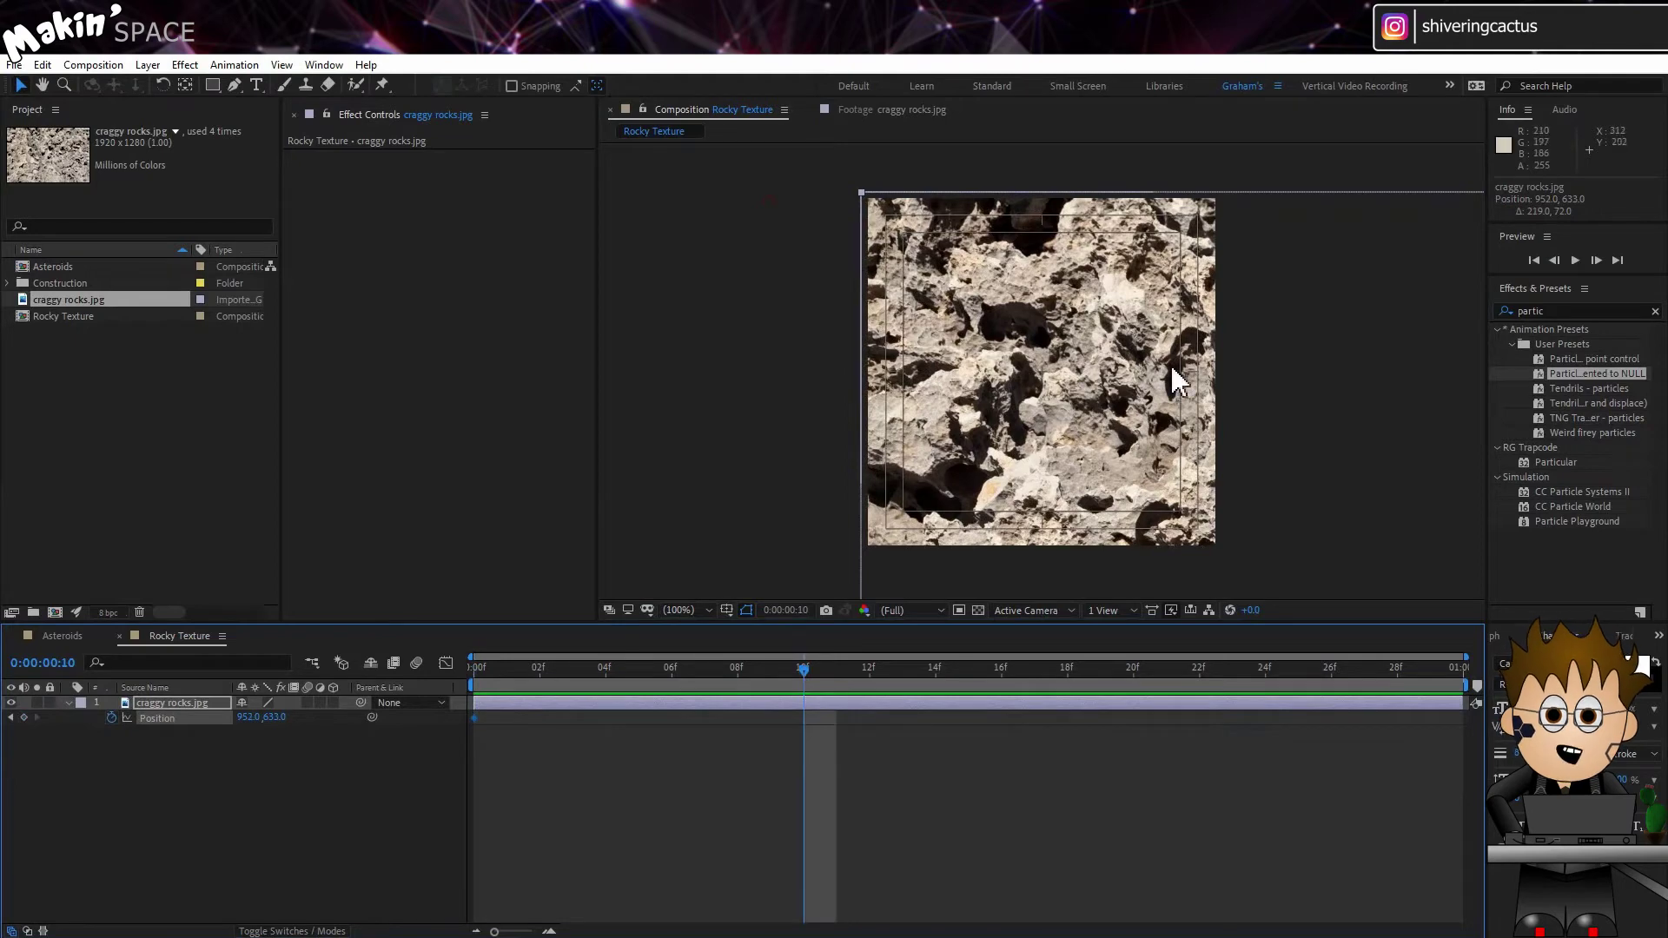
pyautogui.moveTo(1178, 380); pyautogui.dragTo(707, 357)
pyautogui.moveTo(1231, 373); pyautogui.dragTo(515, 360)
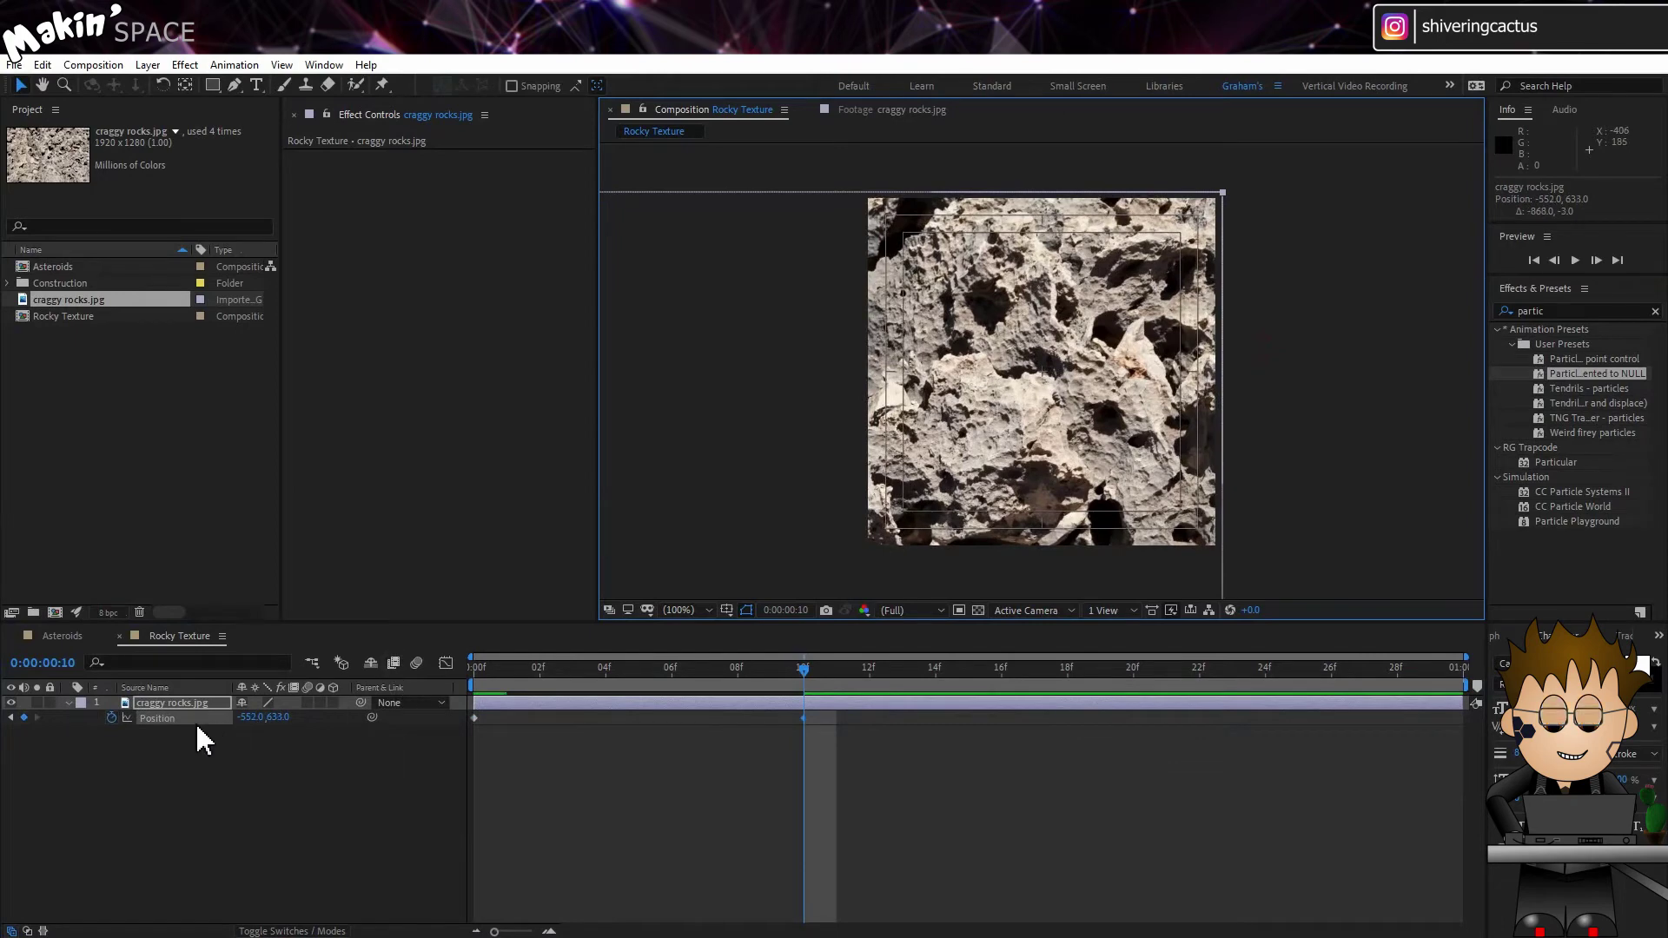
# Step: Add the Position expression loopOut("cycle", 2) and scrub to preview the looping slide
pyautogui.keyDown('alt'); pyautogui.click(111, 717); pyautogui.keyUp('alt')
pyautogui.write('loop')
pyautogui.write('Out("cx")')
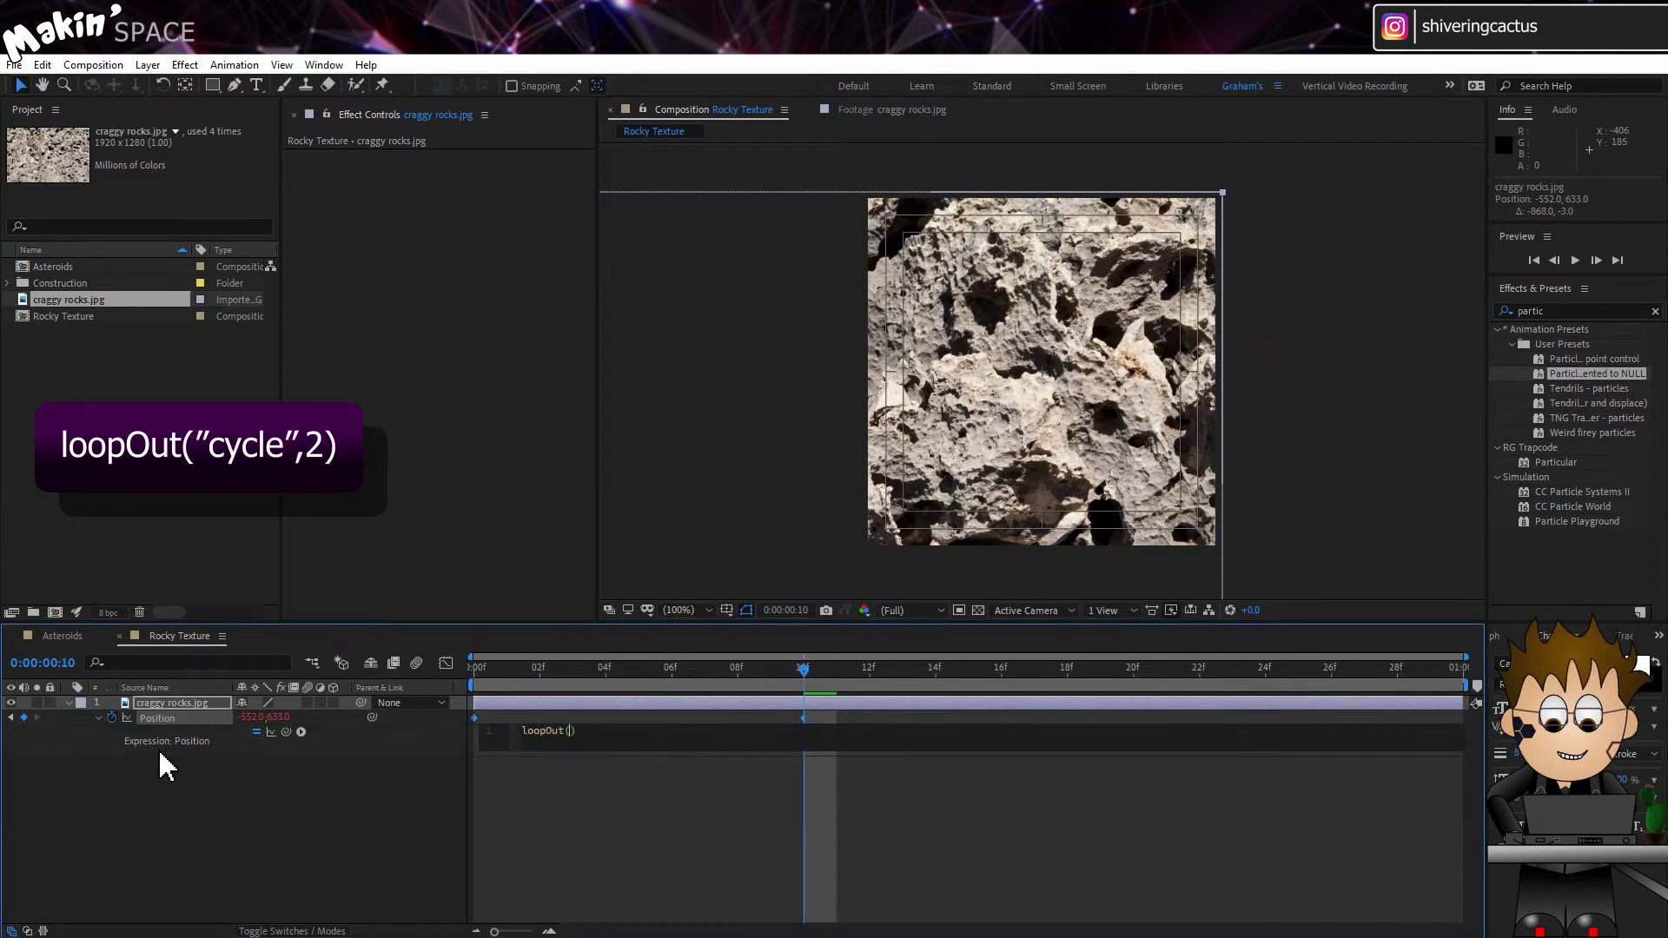
pyautogui.press('BackSpace')
pyautogui.write('ycle", 2')
pyautogui.click(357, 769)
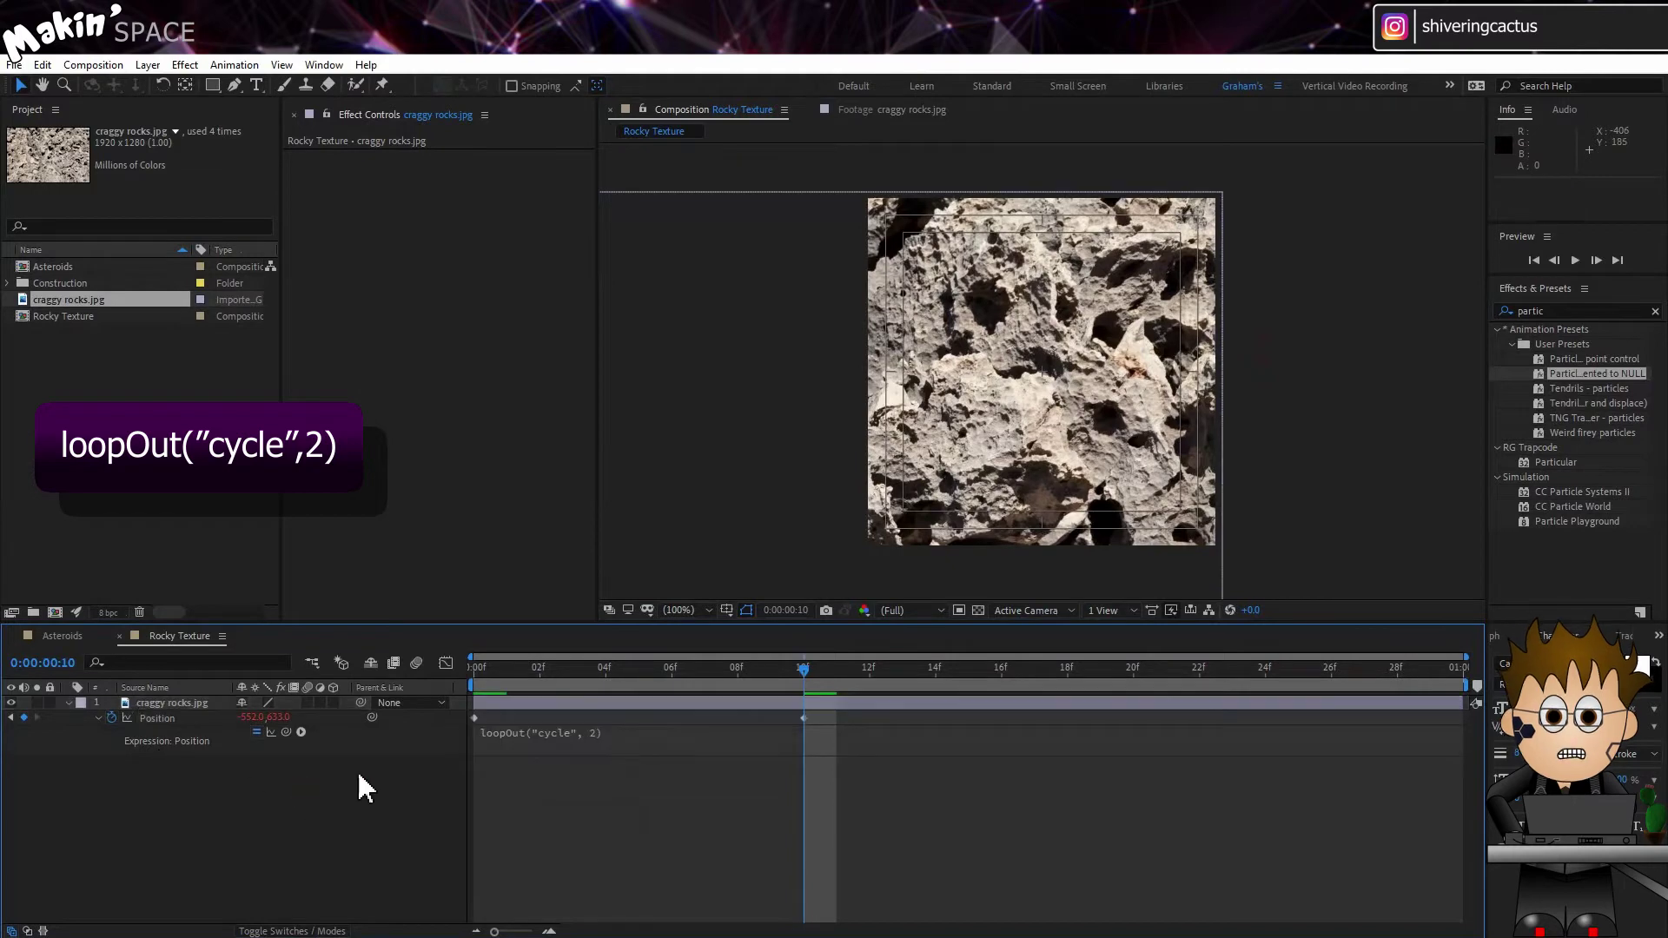
pyautogui.click(506, 669)
pyautogui.moveTo(487, 670); pyautogui.dragTo(802, 670)
# Step: Keyframe the rock layer's Anchor Point, raising Y to 1108 one frame later
pyautogui.click(59, 700)
pyautogui.click(68, 703)
pyautogui.click(67, 703)
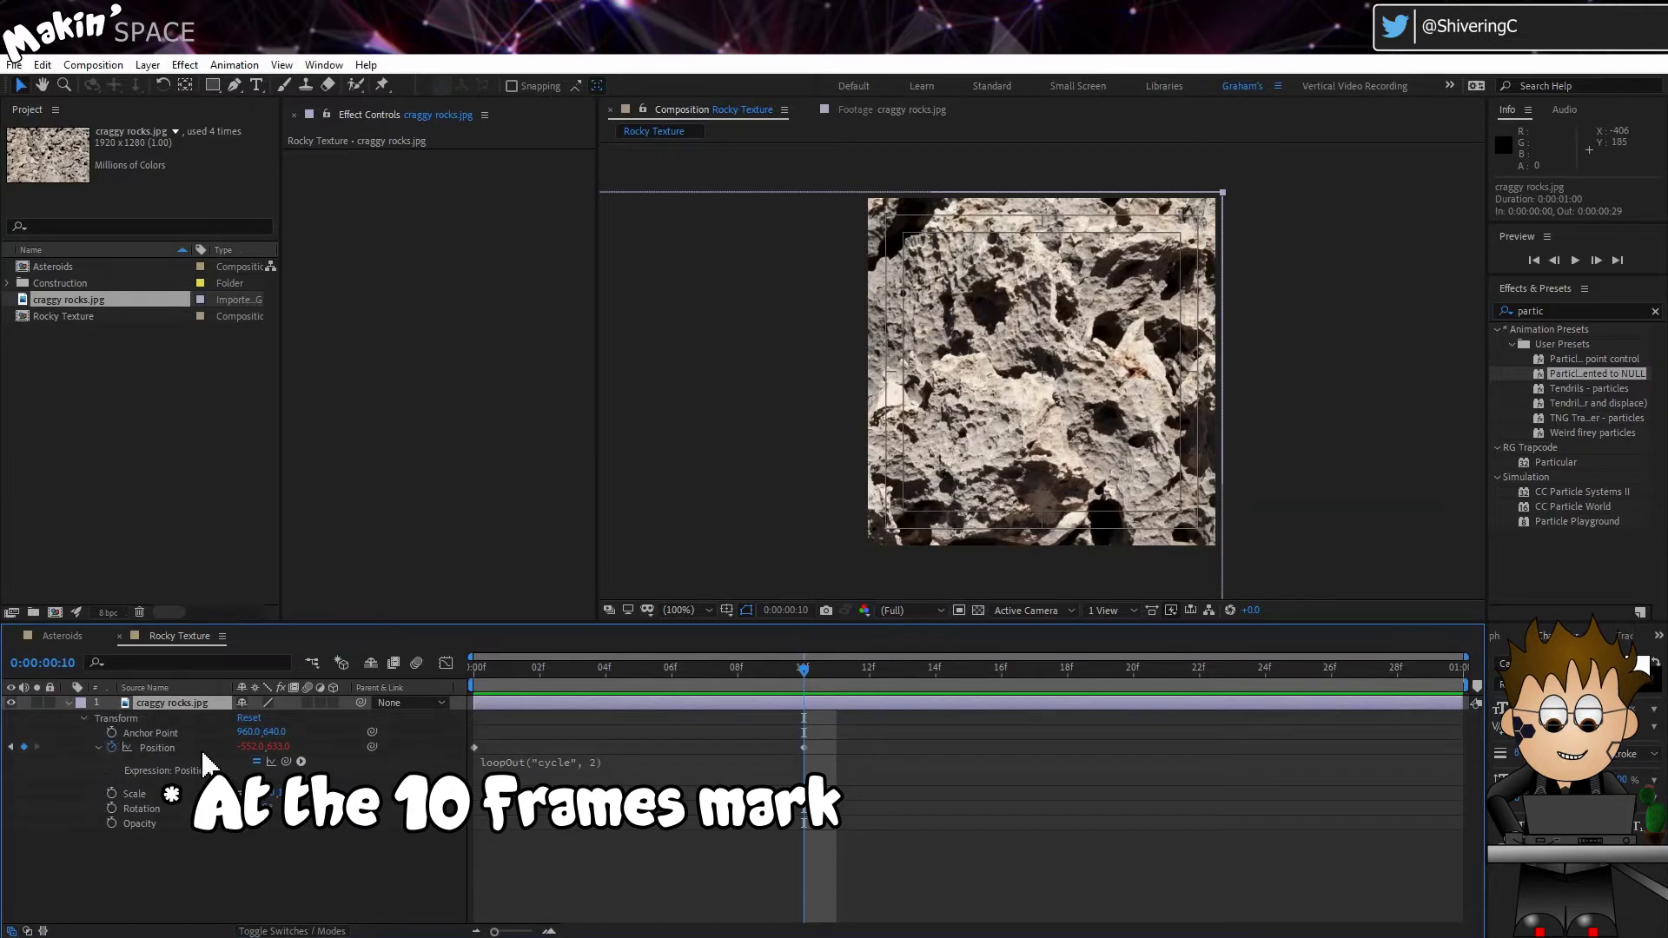
pyautogui.click(112, 734)
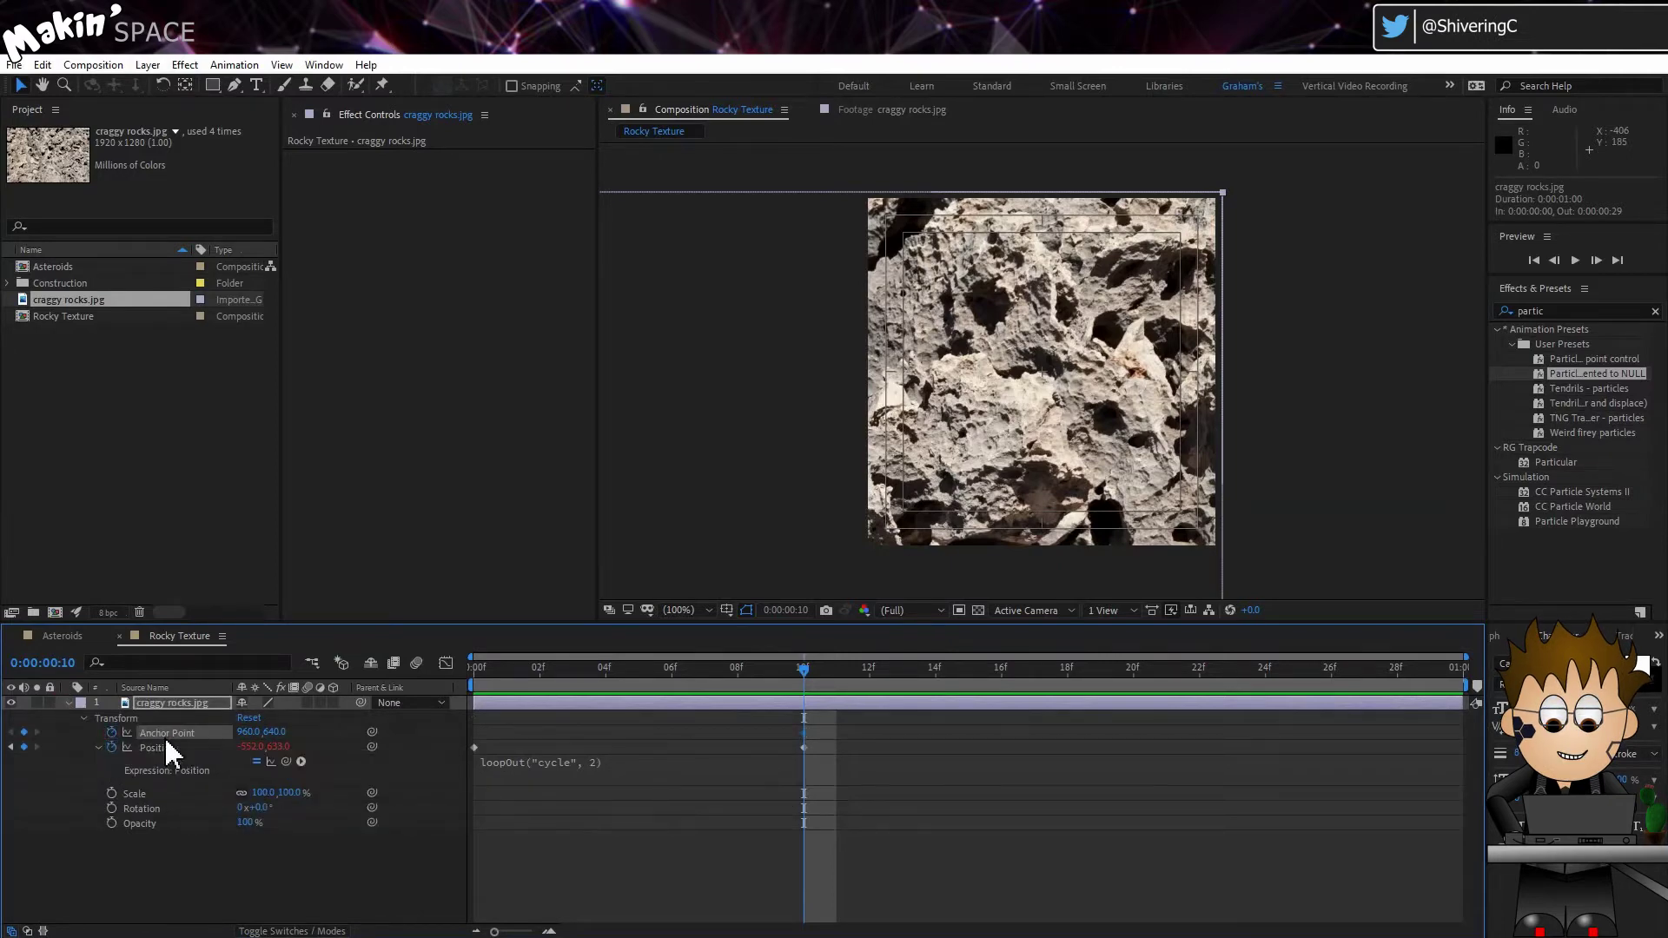
pyautogui.press('pagedown')
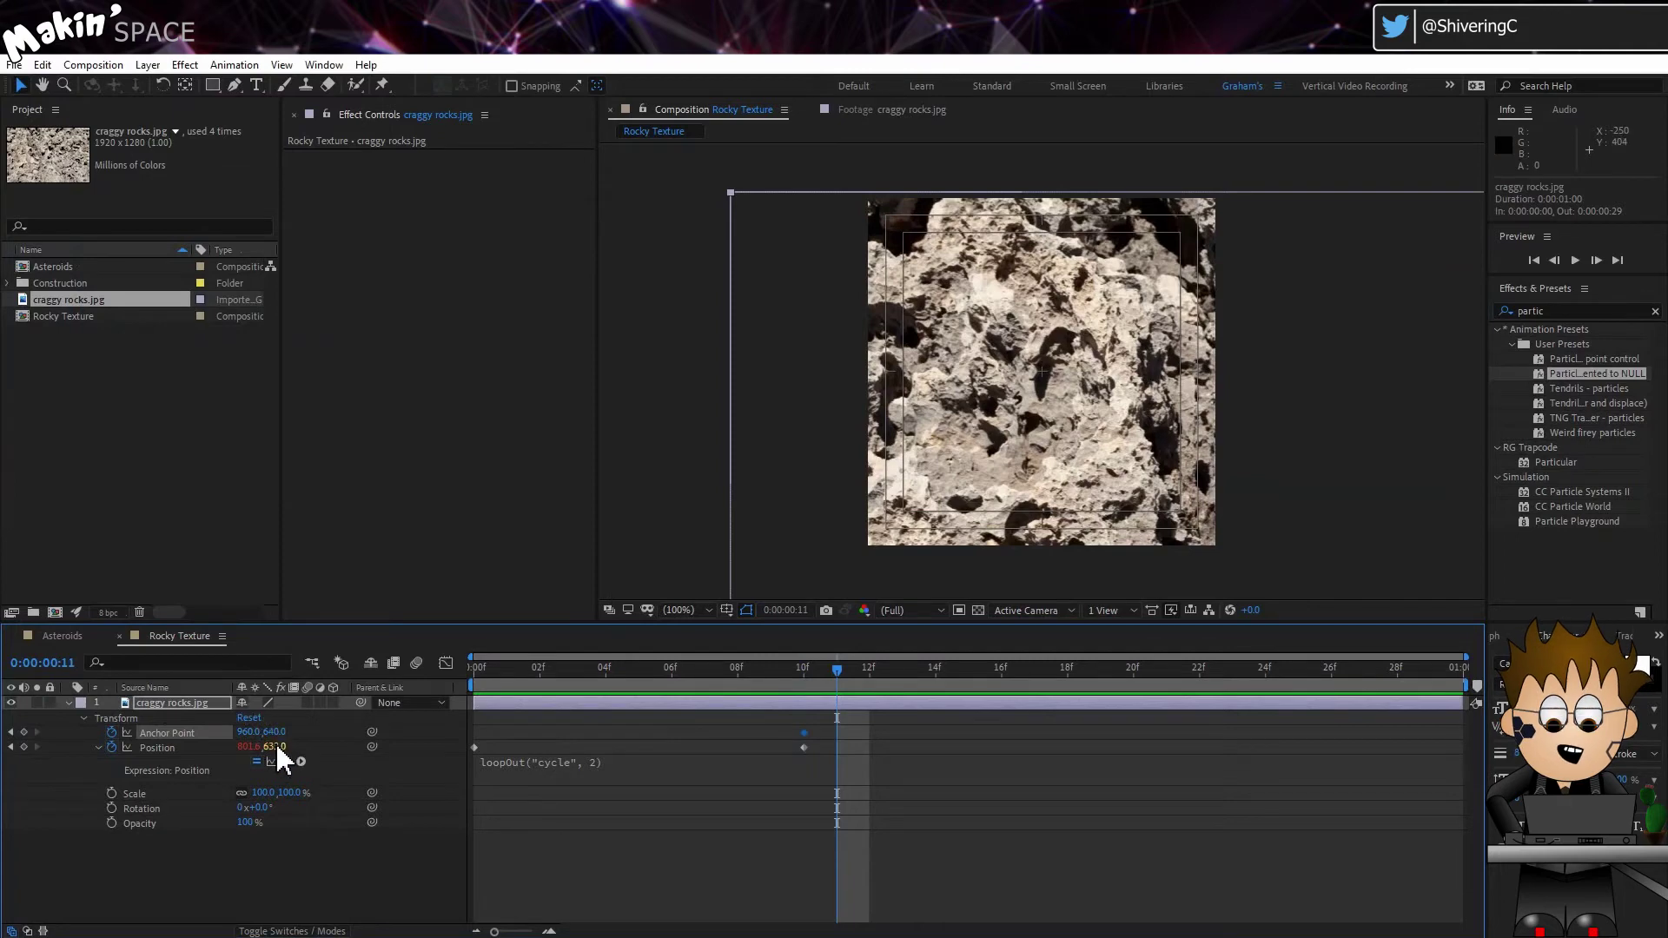
pyautogui.moveTo(273, 733); pyautogui.dragTo(704, 708)
# Step: Make the 10f Anchor Point keyframe a hold keyframe, set Y to 1479 at frame 20, and preview
pyautogui.click(862, 722)
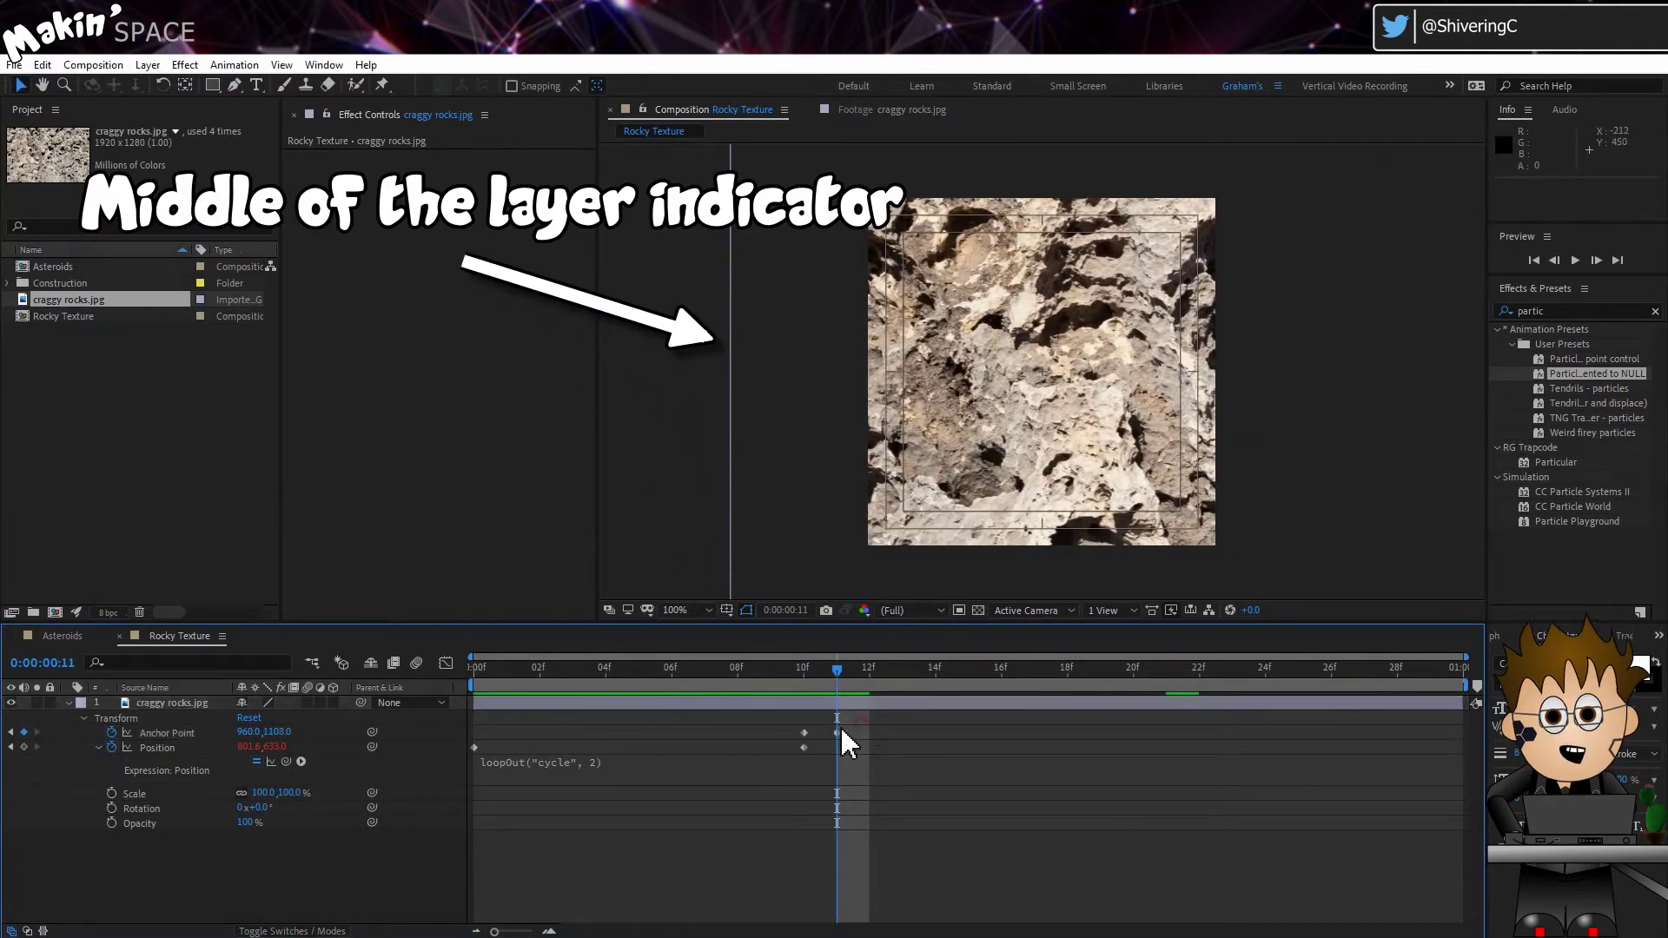
pyautogui.click(804, 732)
pyautogui.rightClick(804, 733)
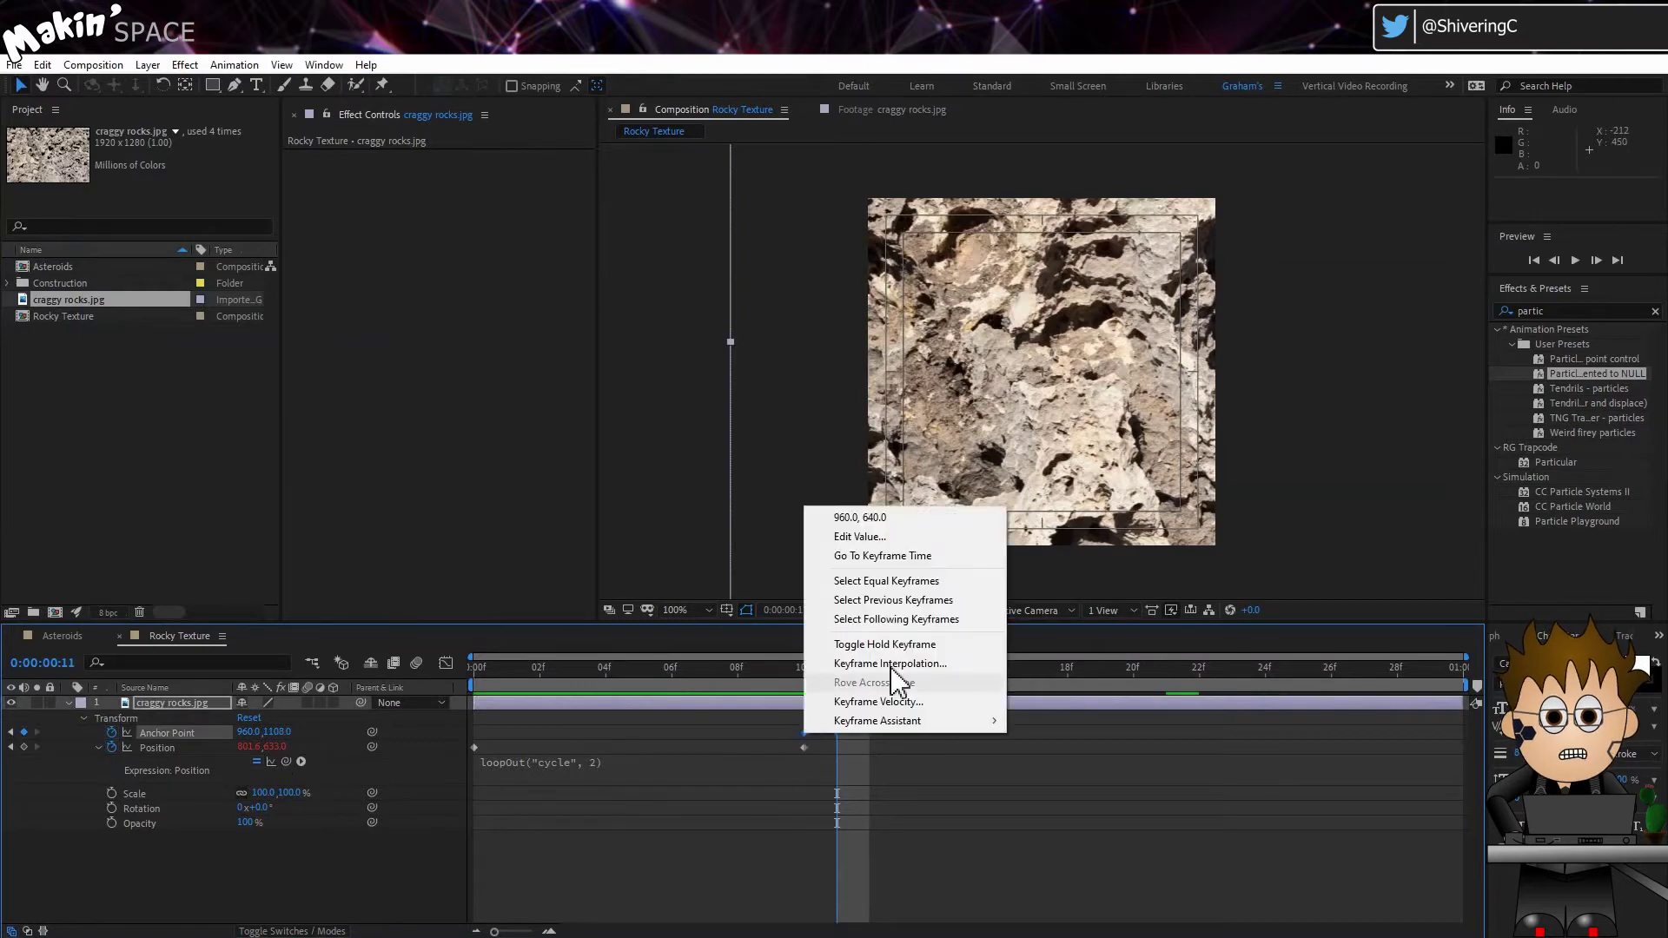
pyautogui.click(908, 645)
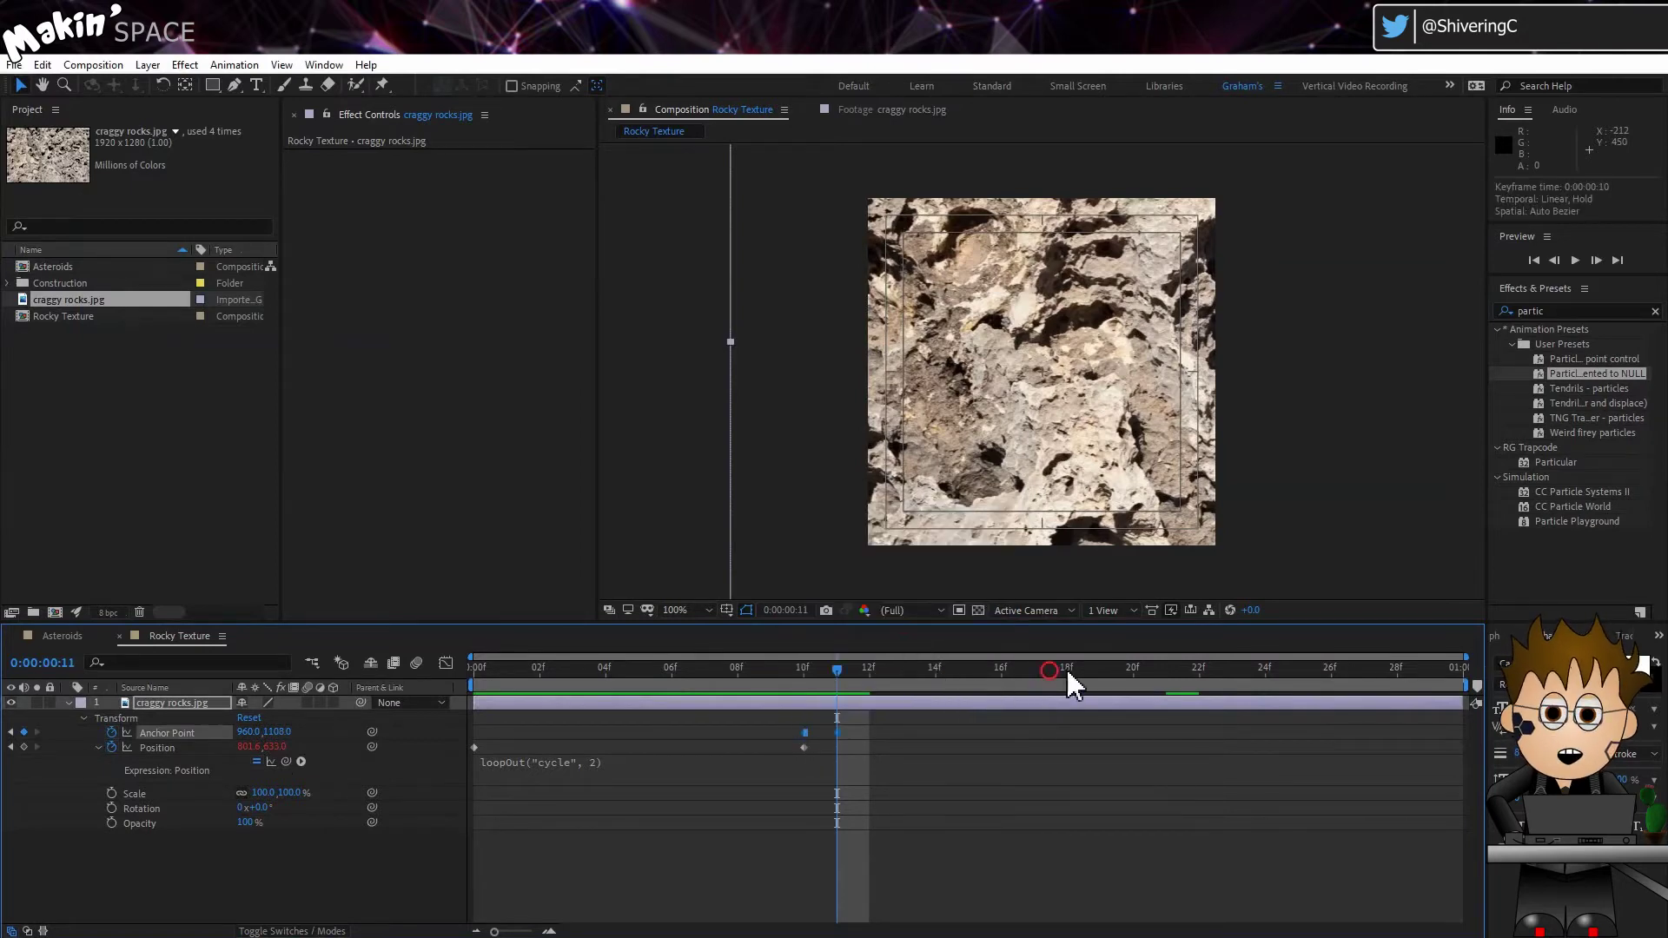
pyautogui.moveTo(1067, 673); pyautogui.dragTo(1137, 671)
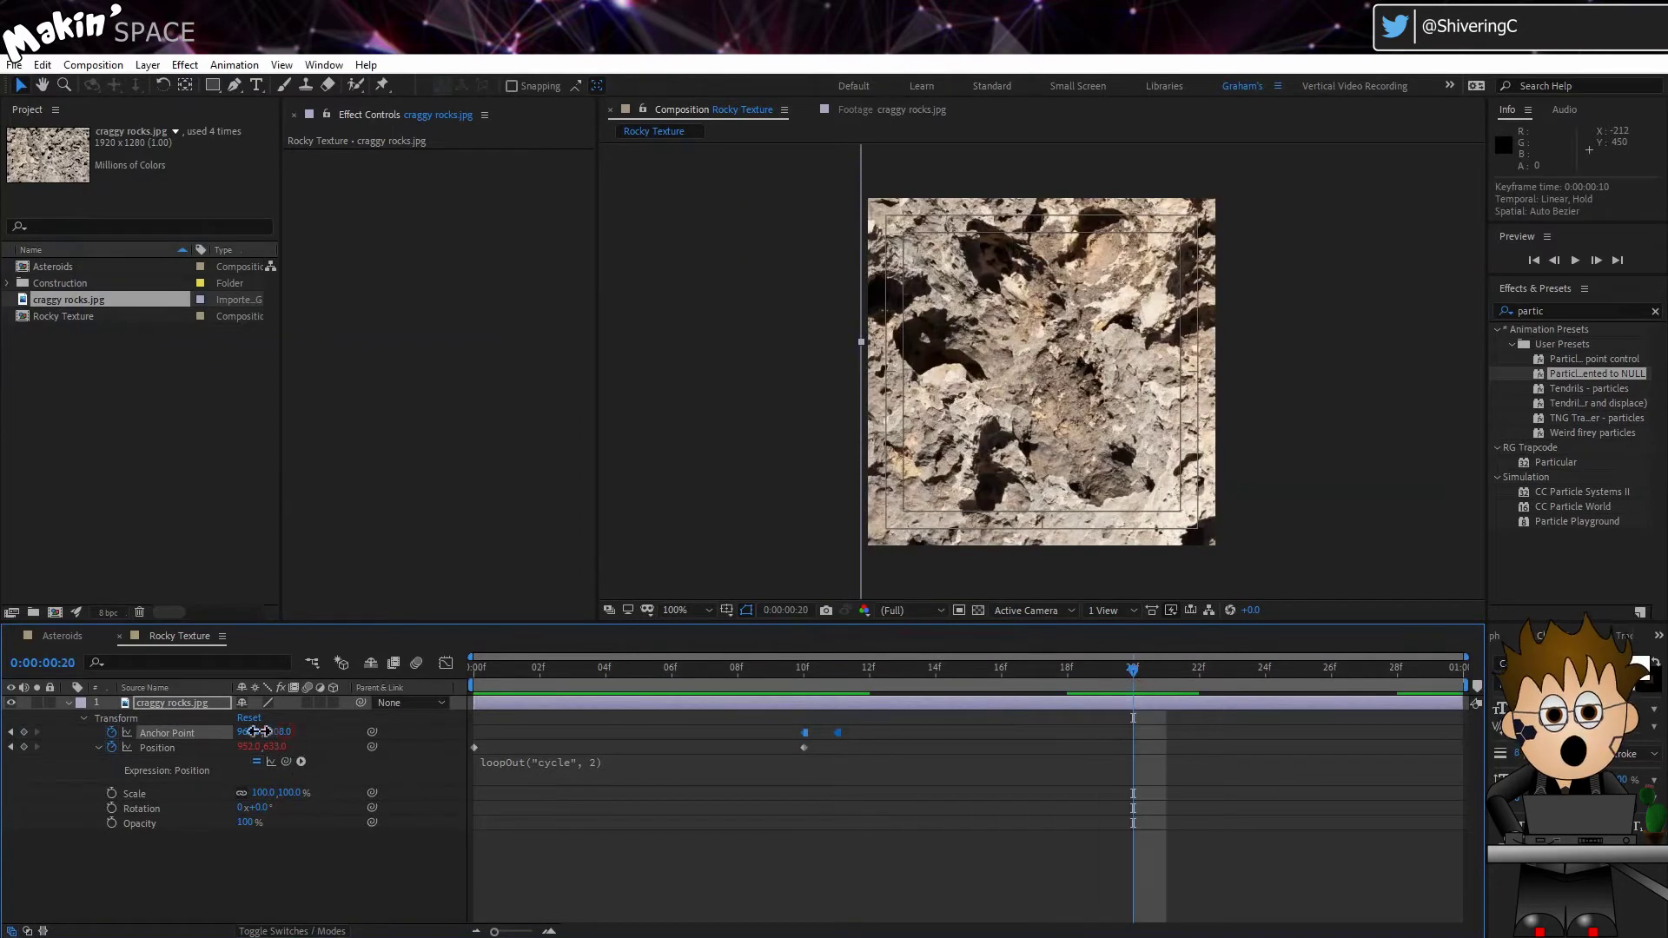
pyautogui.moveTo(265, 733); pyautogui.dragTo(590, 768)
pyautogui.press('space')
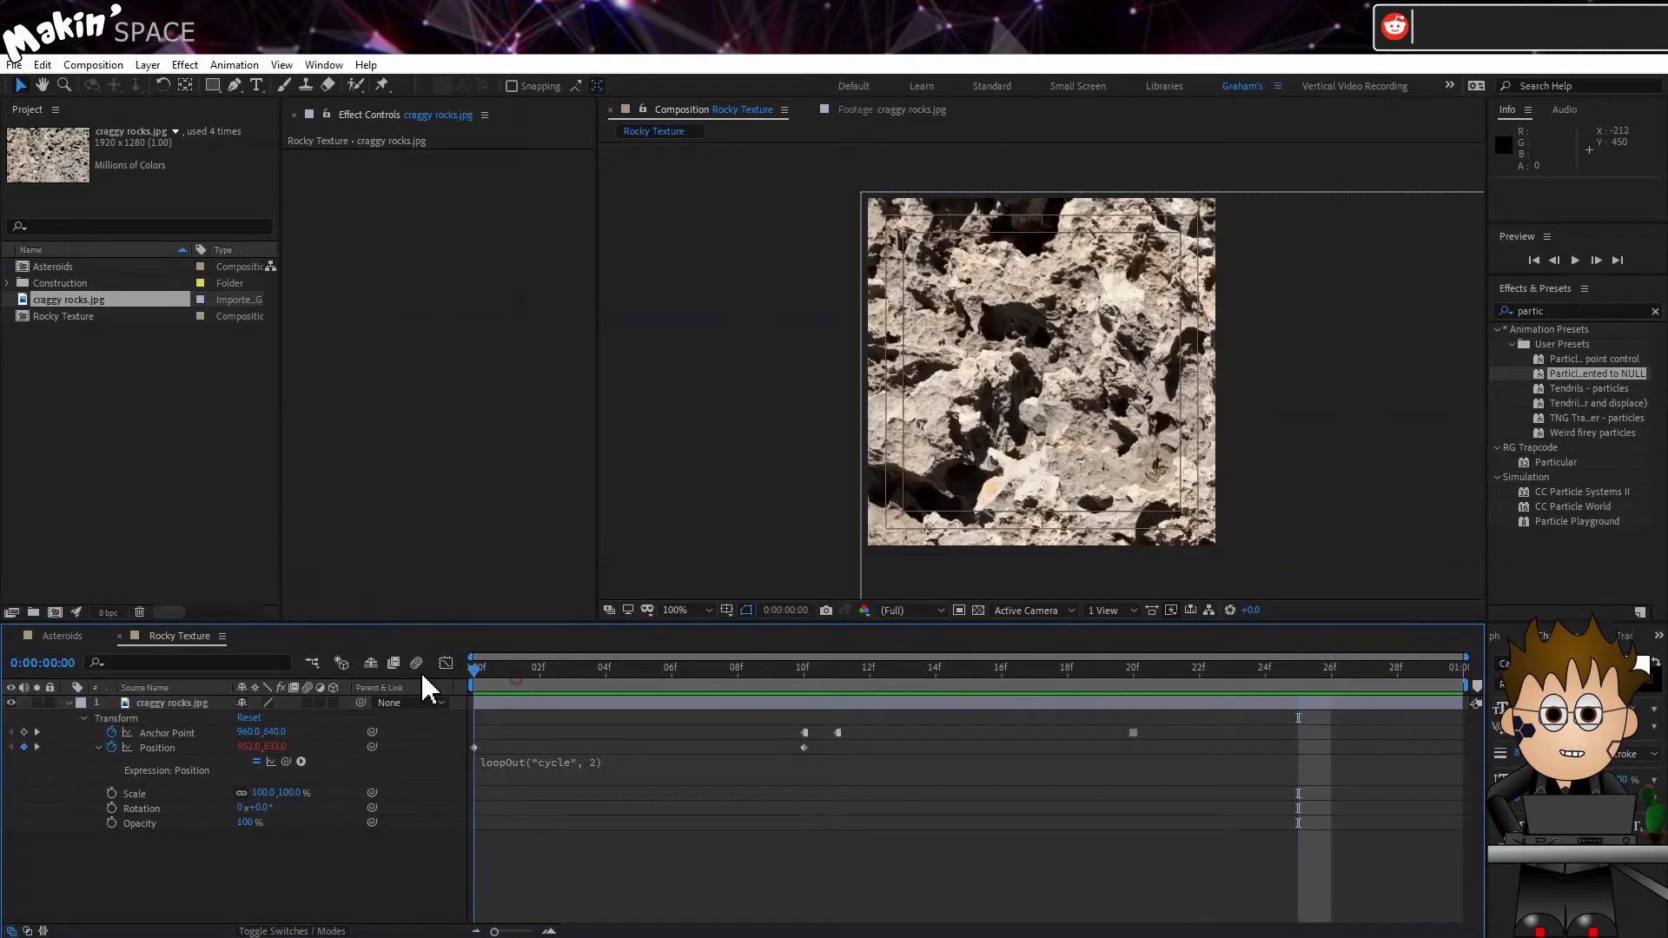
# Step: Create a white solid layer matching the composition size
pyautogui.press('space')
pyautogui.click(69, 703)
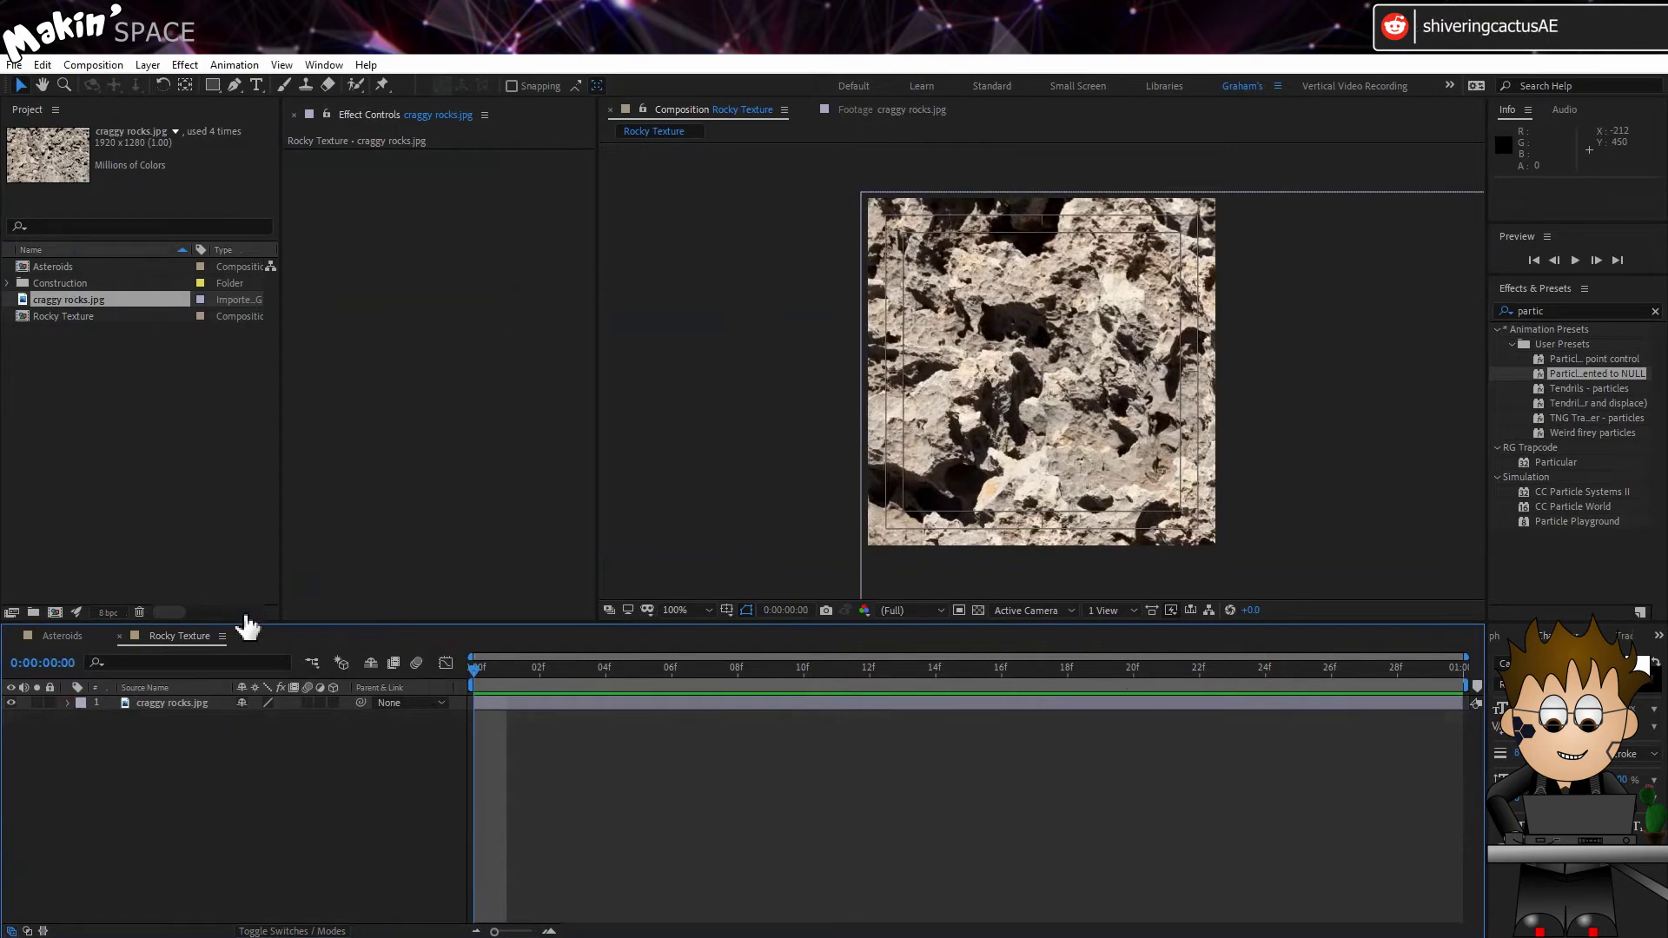
pyautogui.click(162, 68)
pyautogui.moveTo(164, 85)
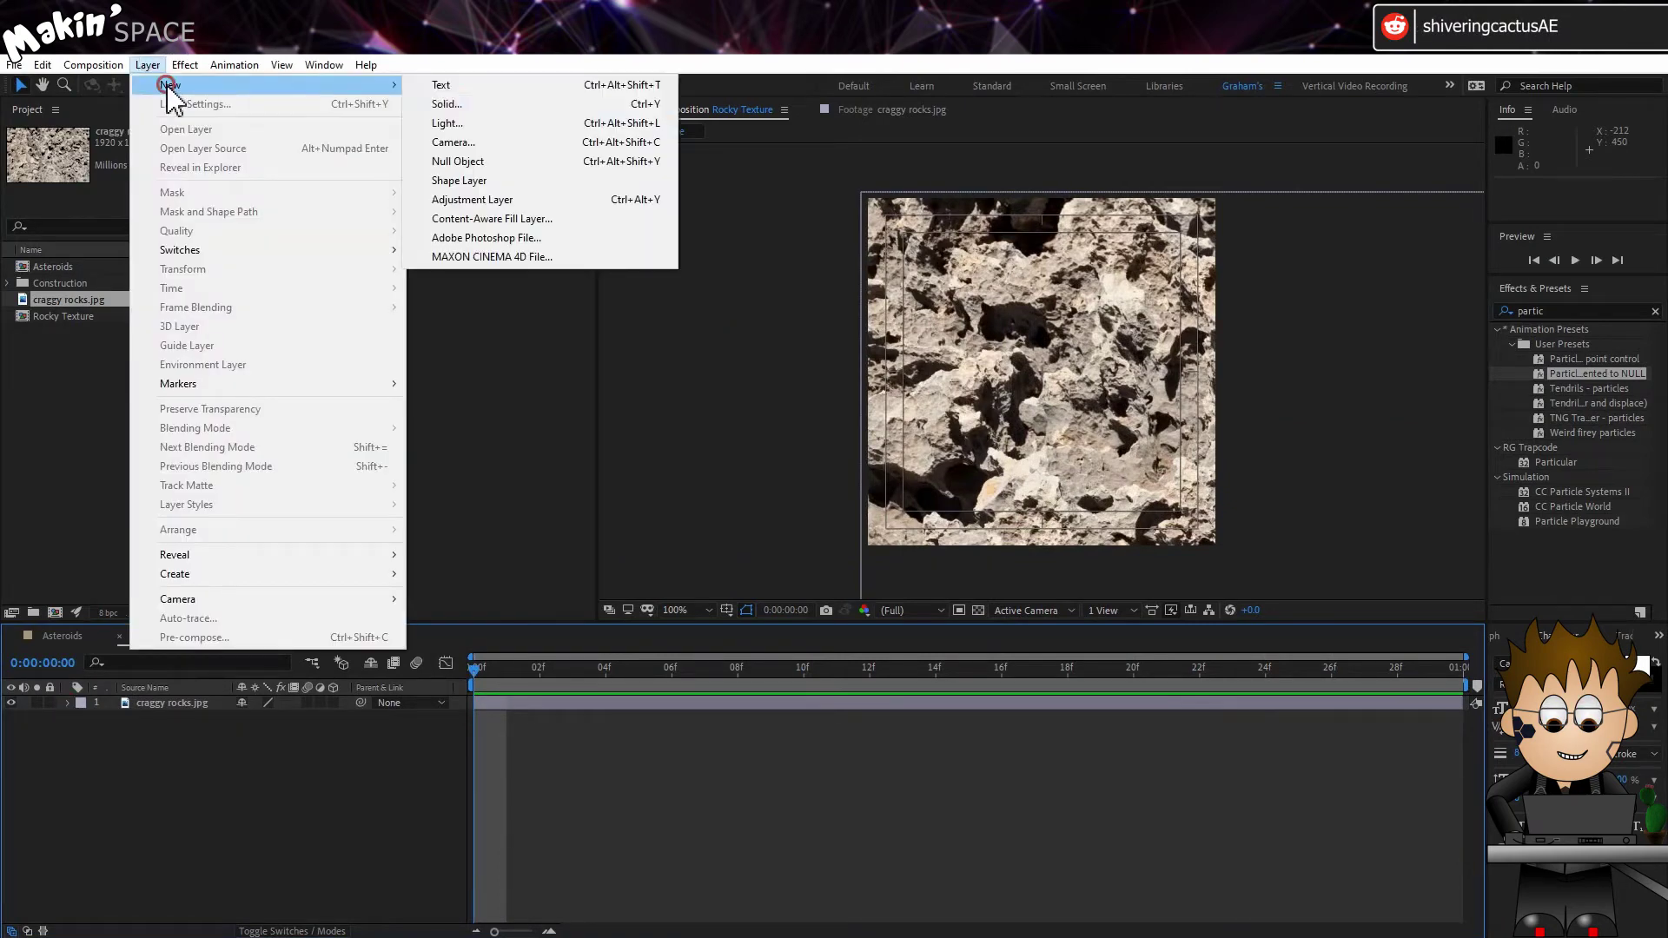
pyautogui.click(487, 111)
pyautogui.click(847, 545)
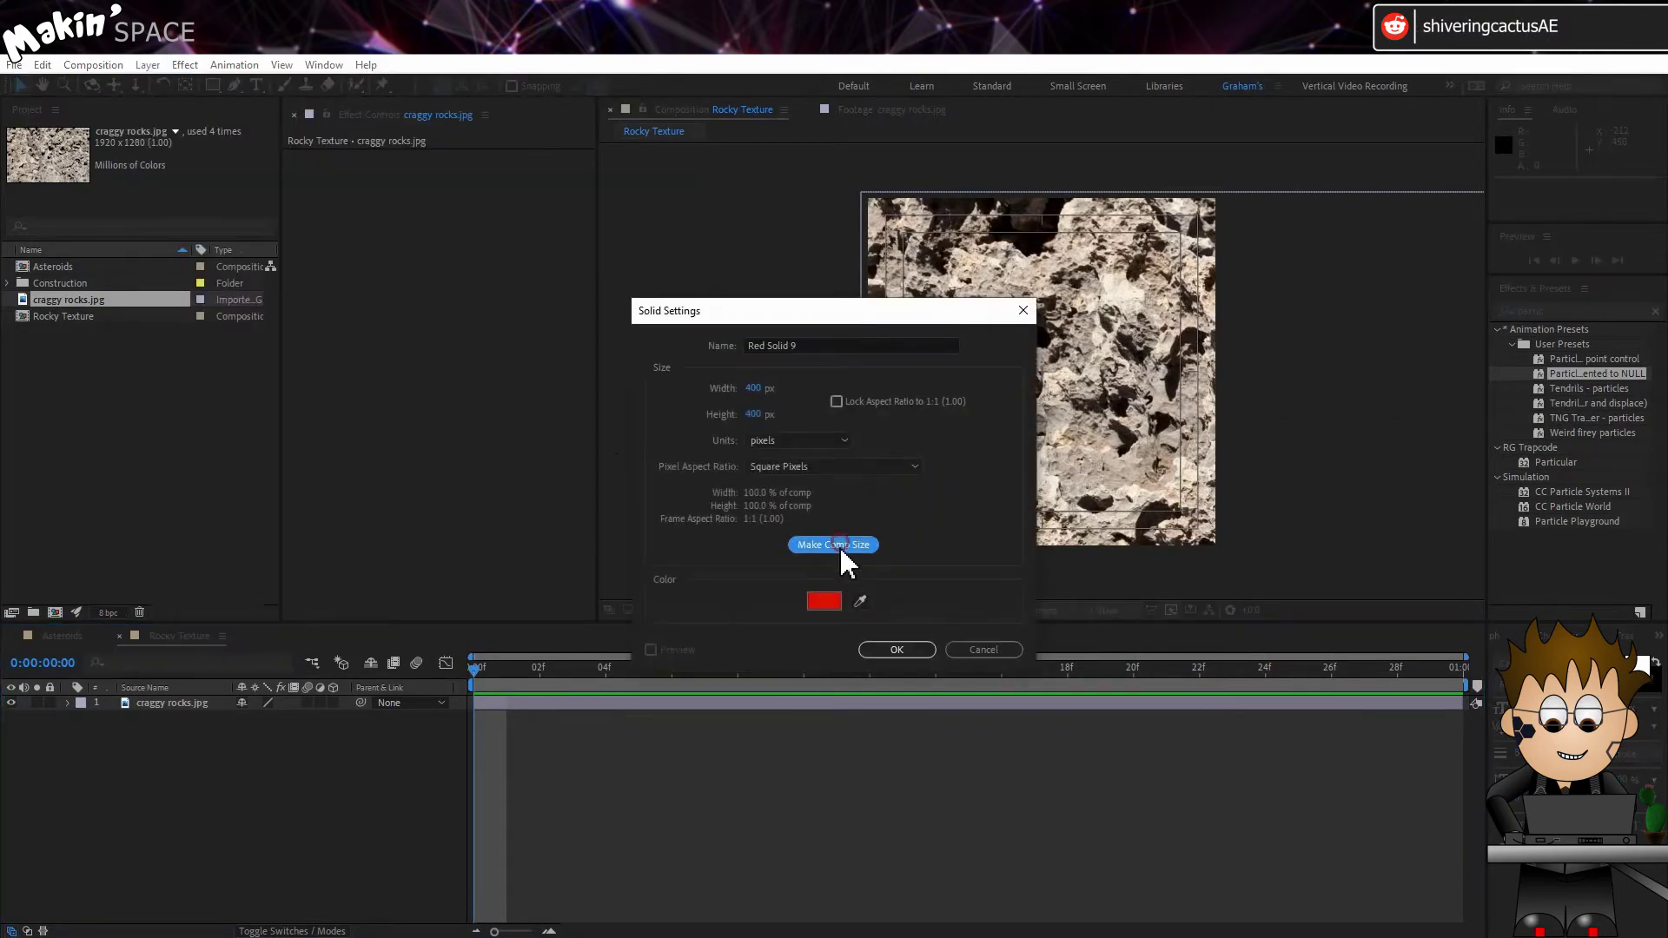
pyautogui.click(826, 599)
pyautogui.moveTo(340, 375); pyautogui.dragTo(66, 346)
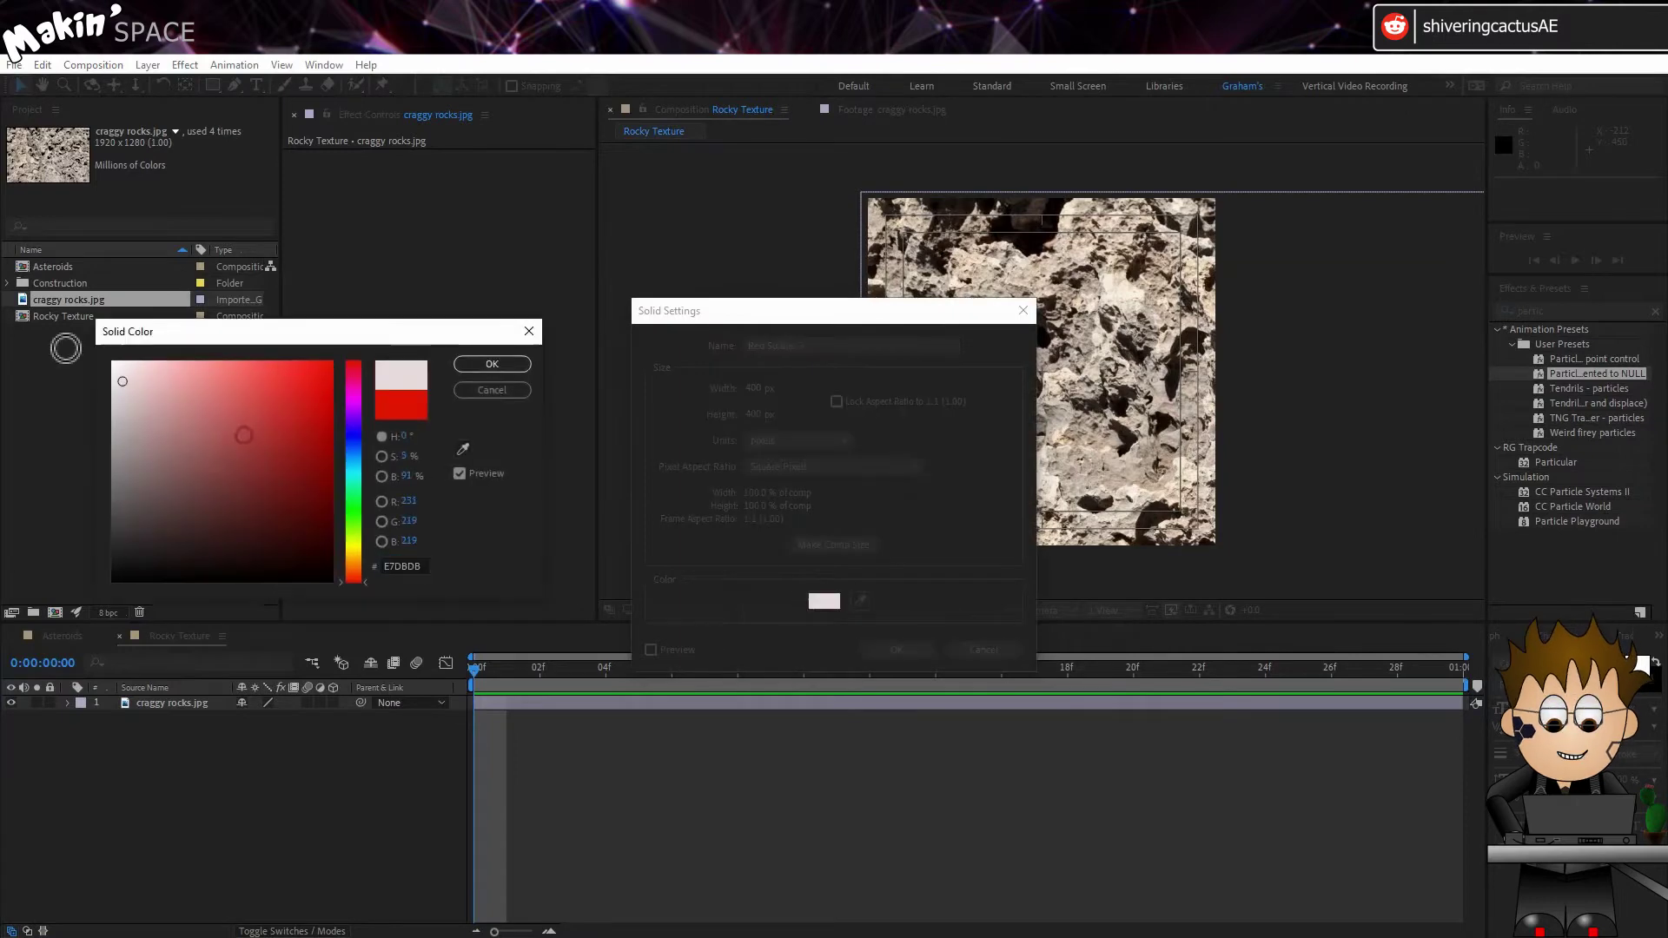
pyautogui.click(491, 364)
pyautogui.click(896, 649)
# Step: Draw a circular ellipse mask at the centre of the white solid
pyautogui.click(212, 84)
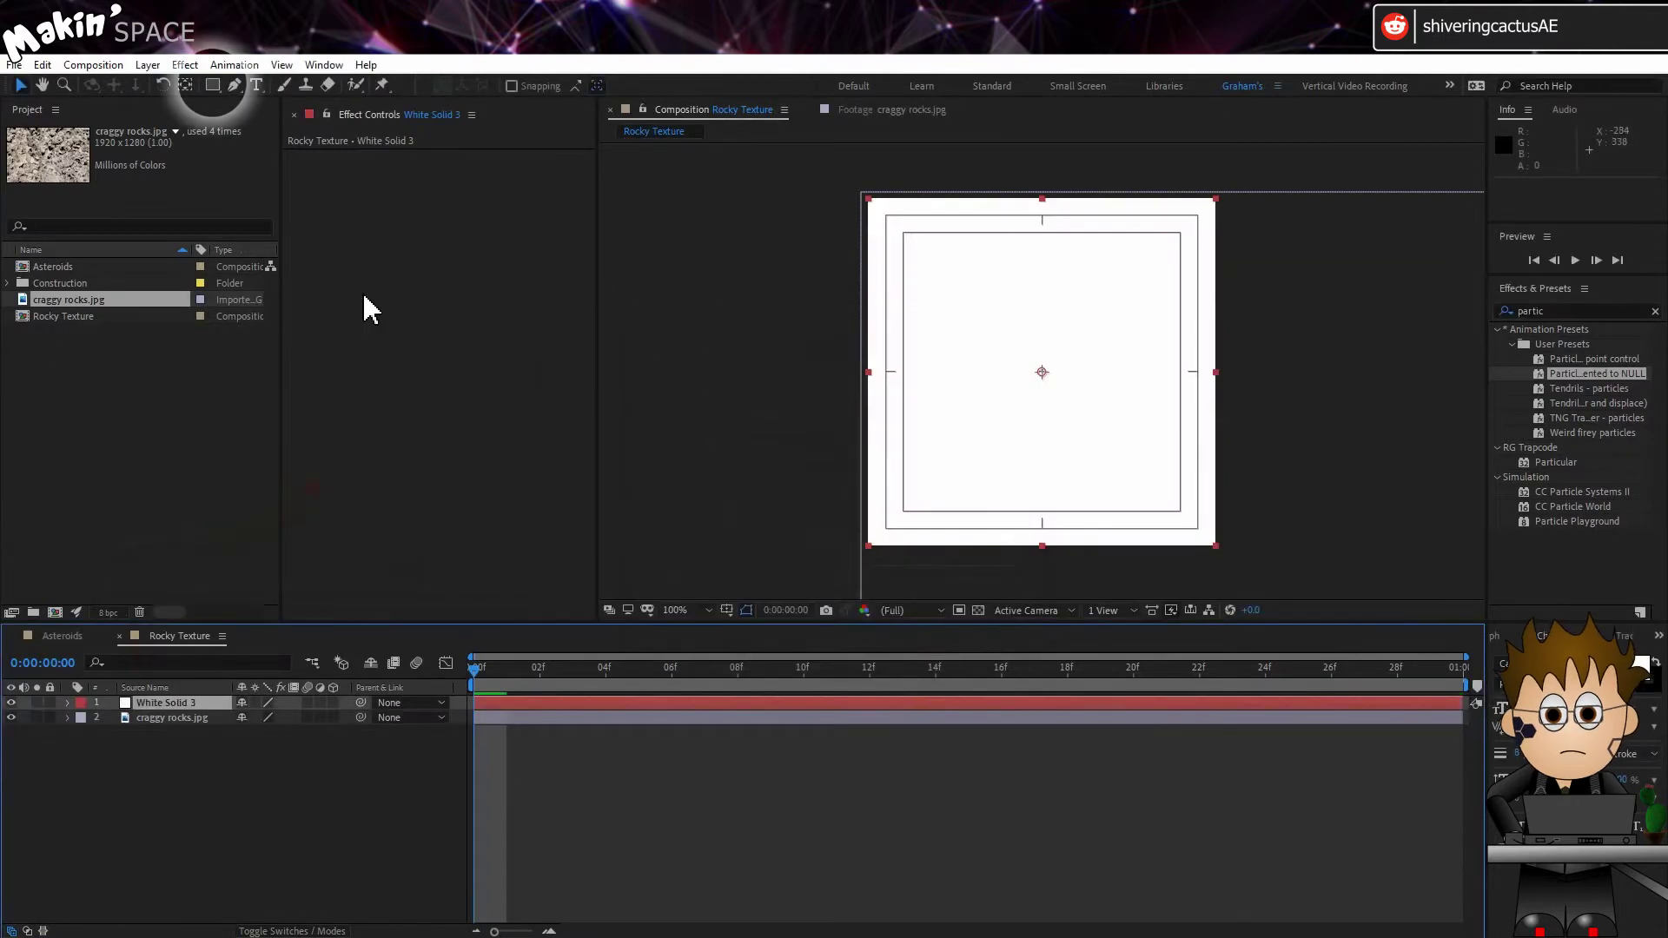
pyautogui.moveTo(219, 91); pyautogui.dragTo(253, 118)
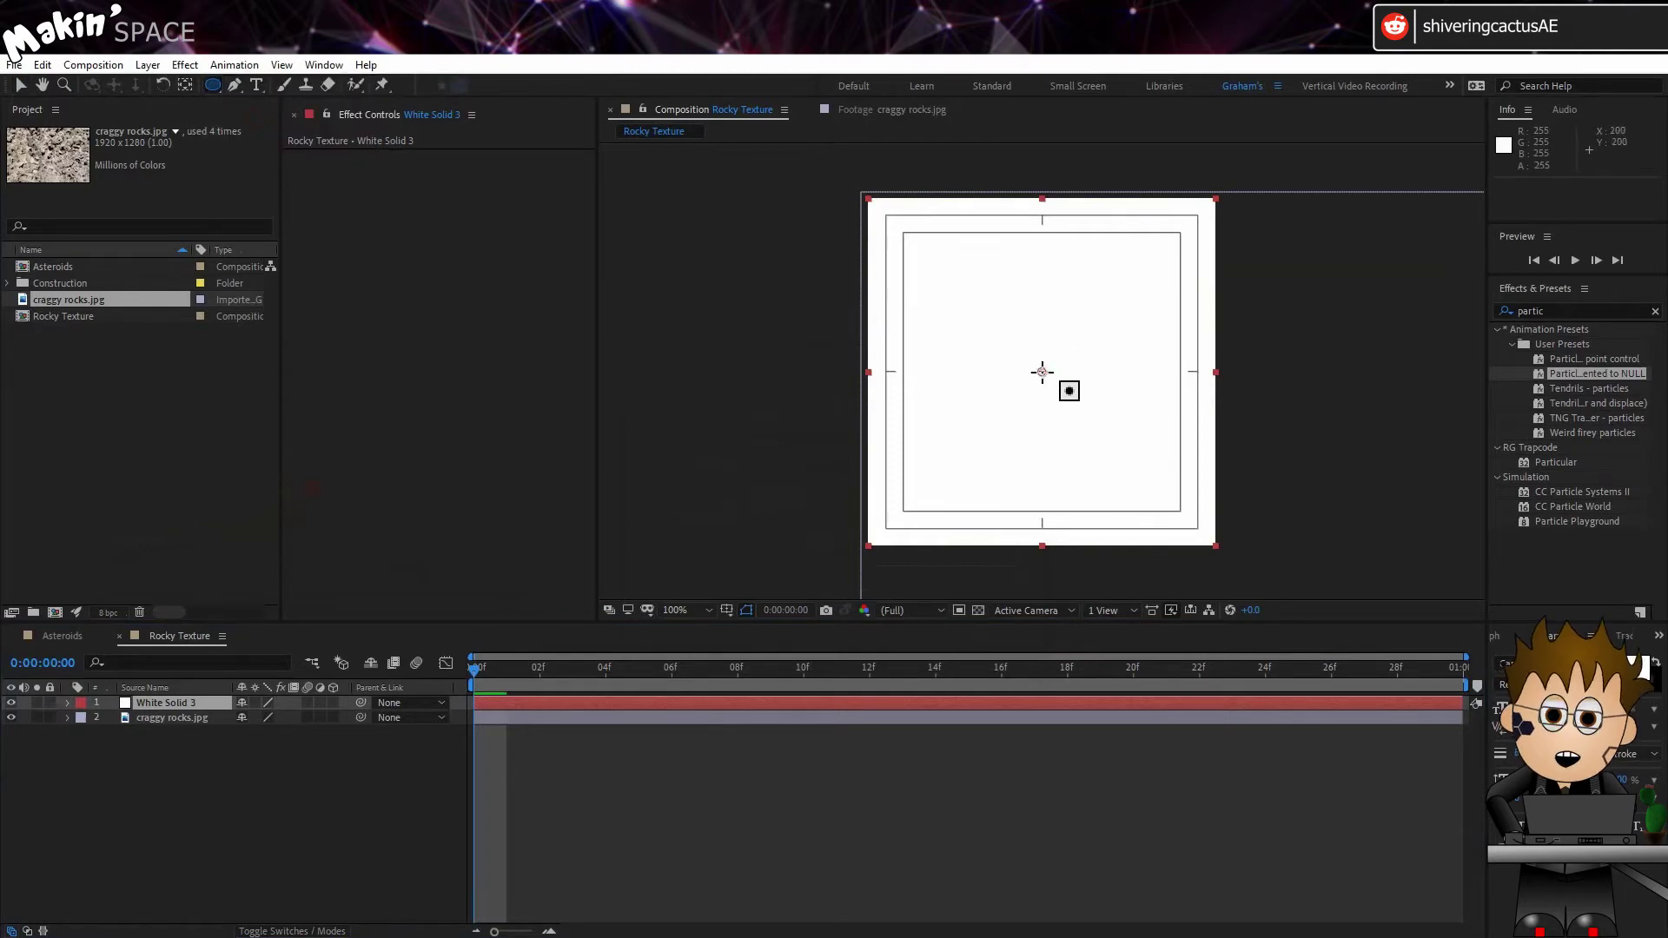
pyautogui.moveTo(1043, 372); pyautogui.dragTo(1177, 491)
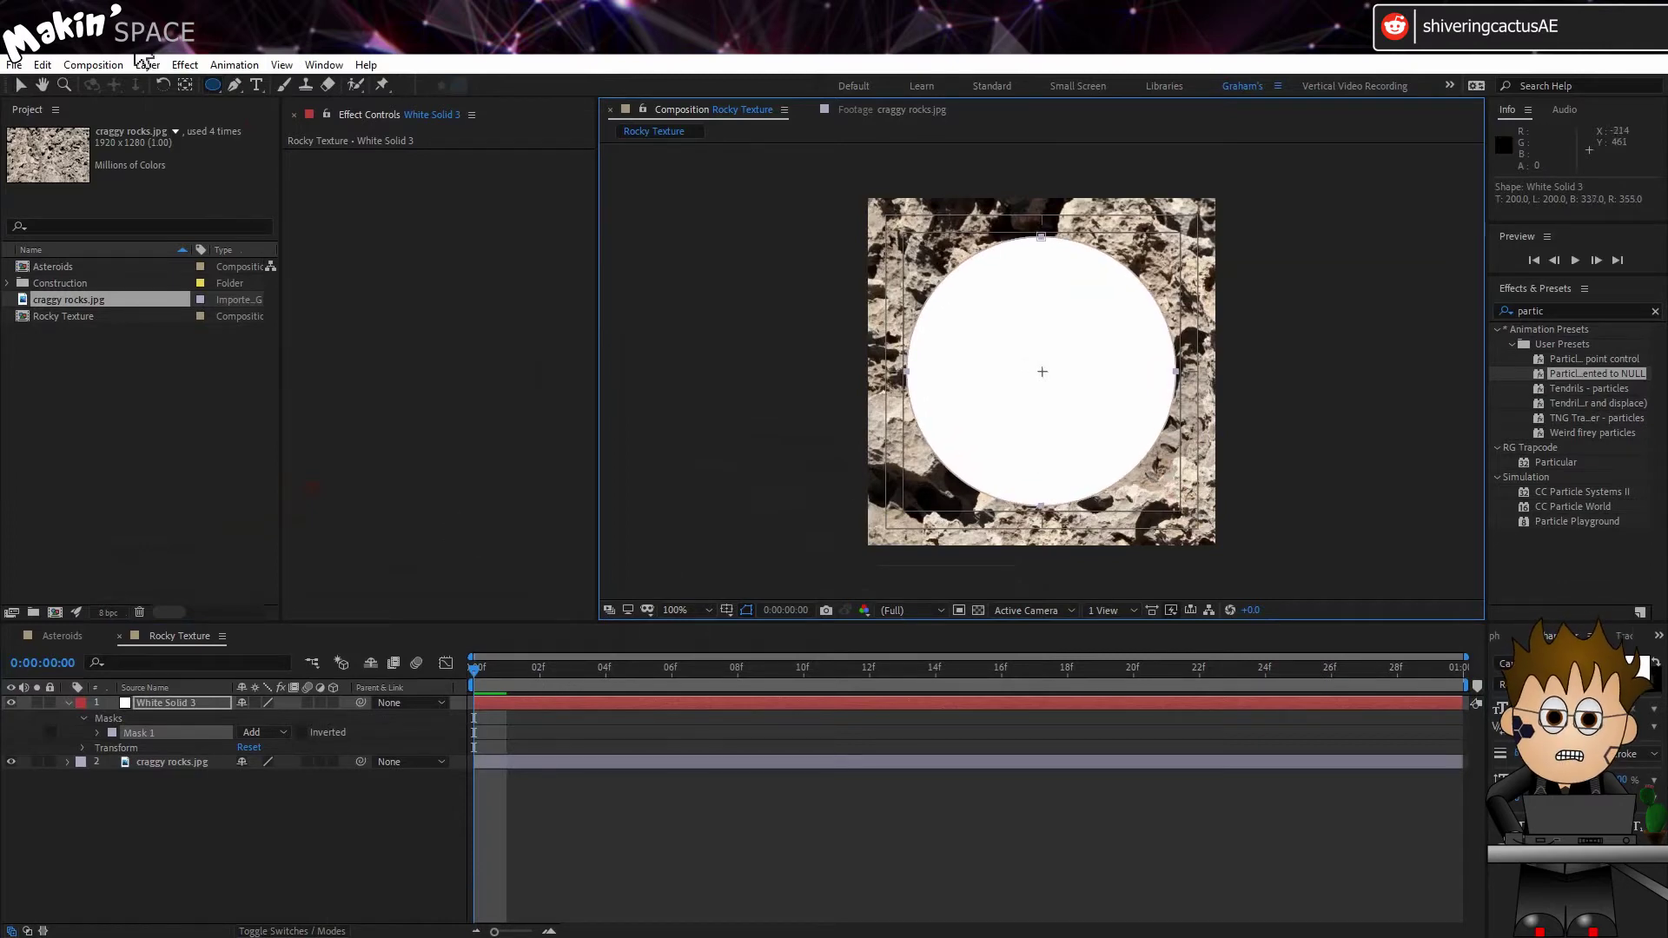
# Step: Apply Turbulent Displace to the white circle with Amount 80, Size 110 and Complexity 5
pyautogui.click(178, 66)
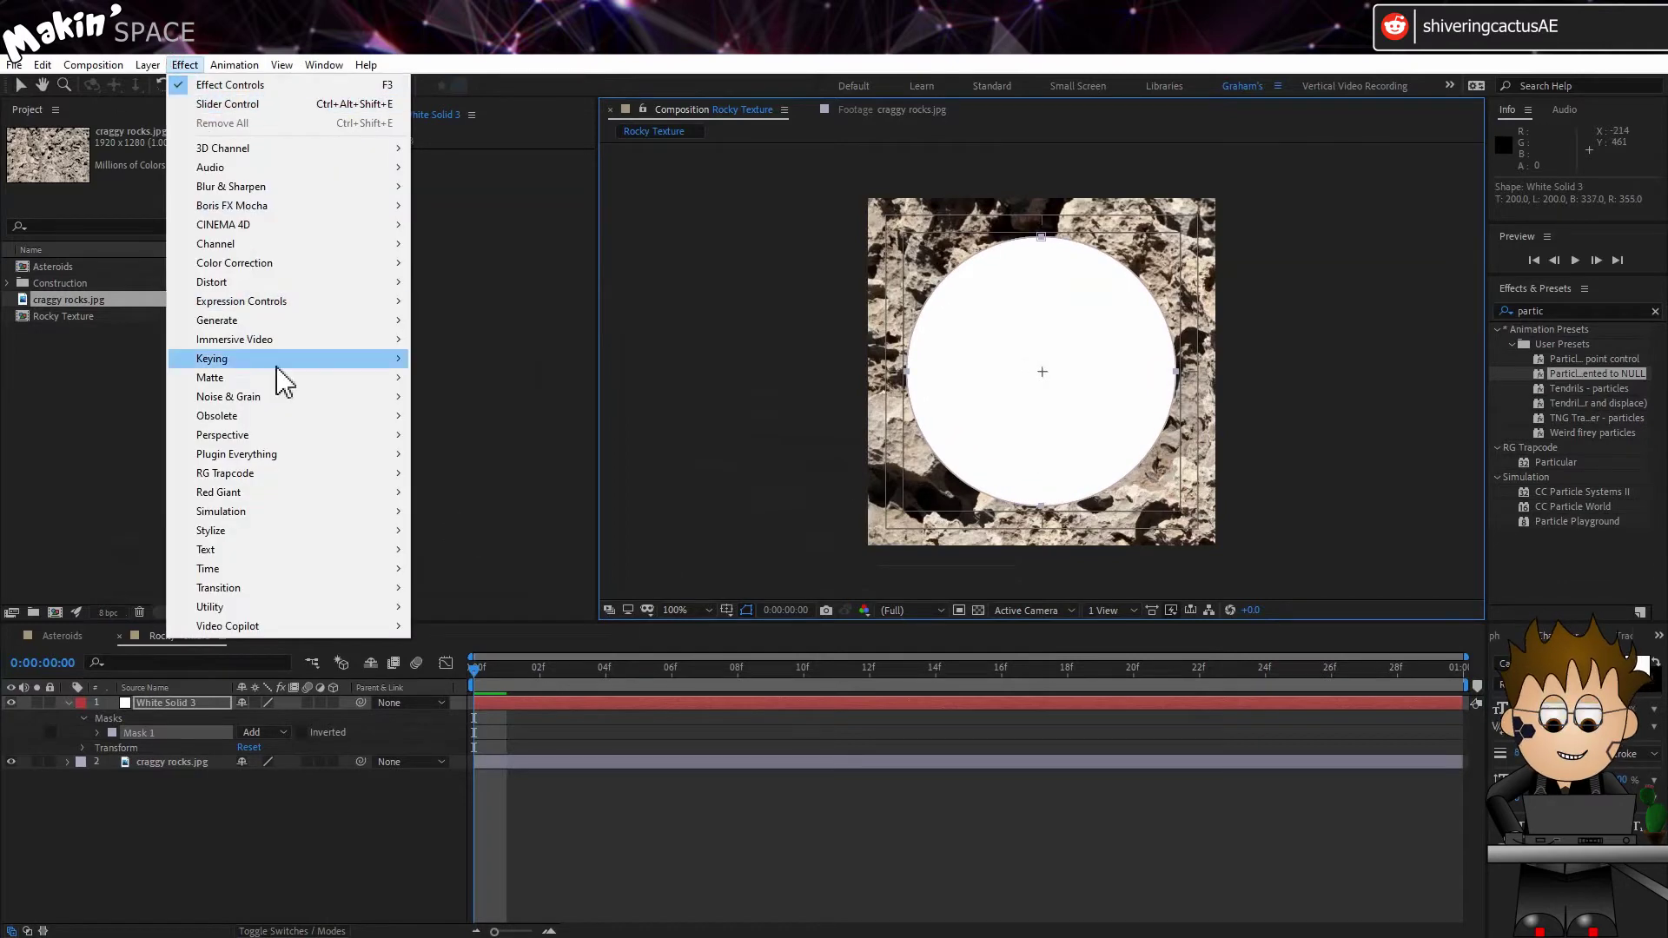
pyautogui.moveTo(272, 285)
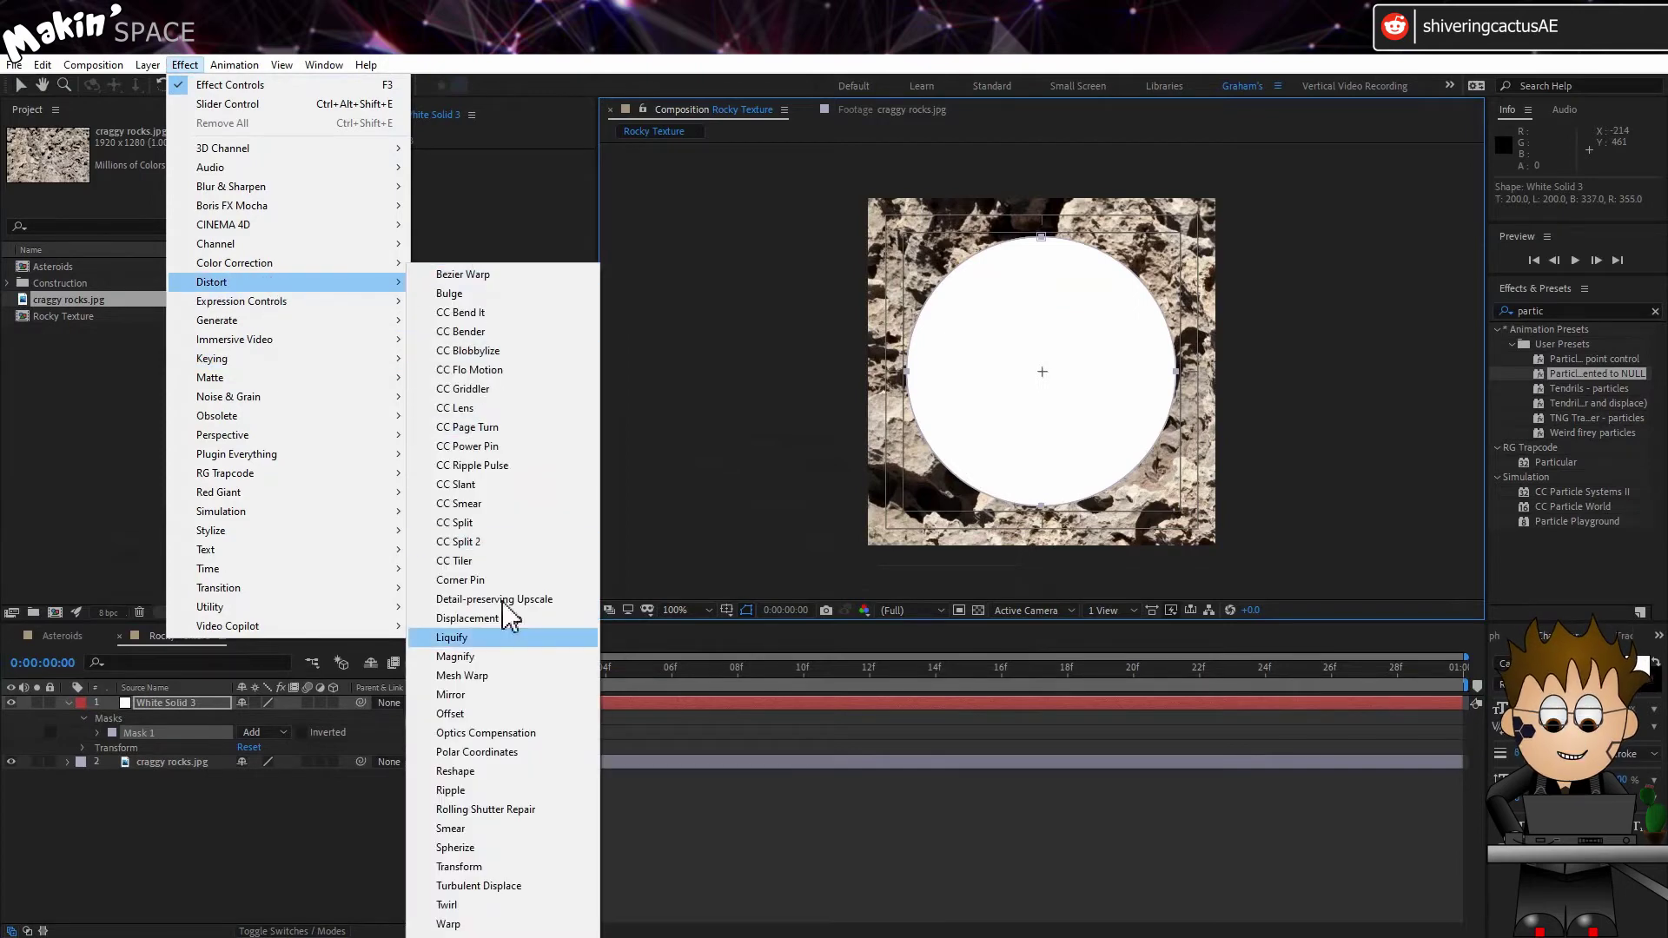
pyautogui.click(539, 886)
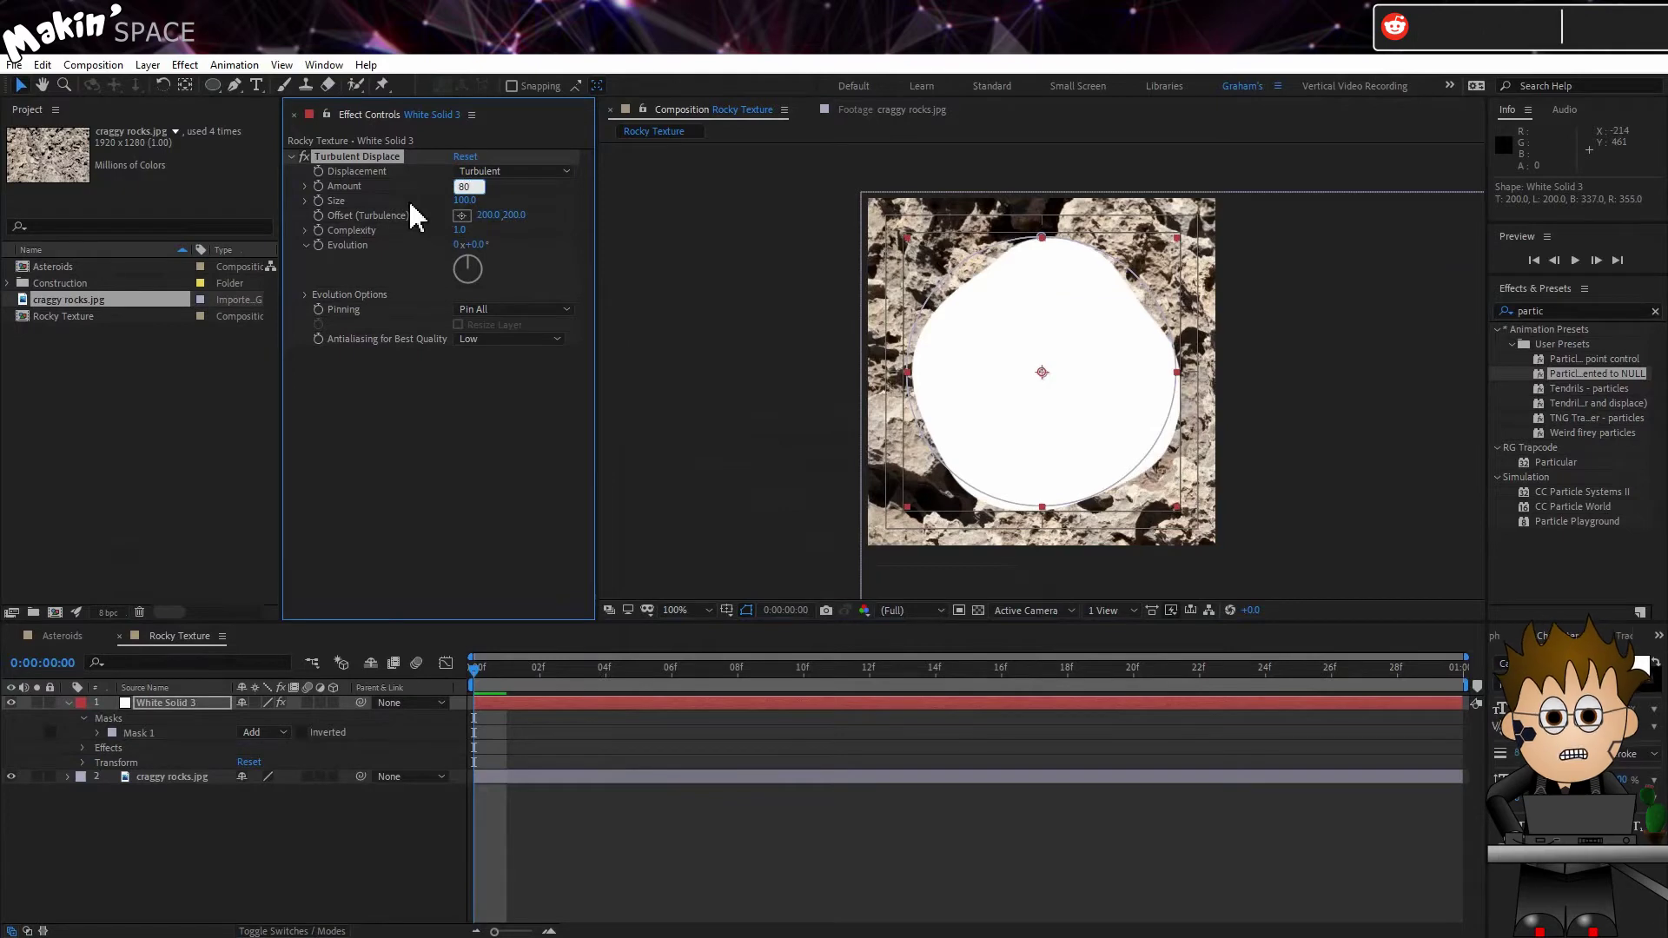
pyautogui.press('Return')
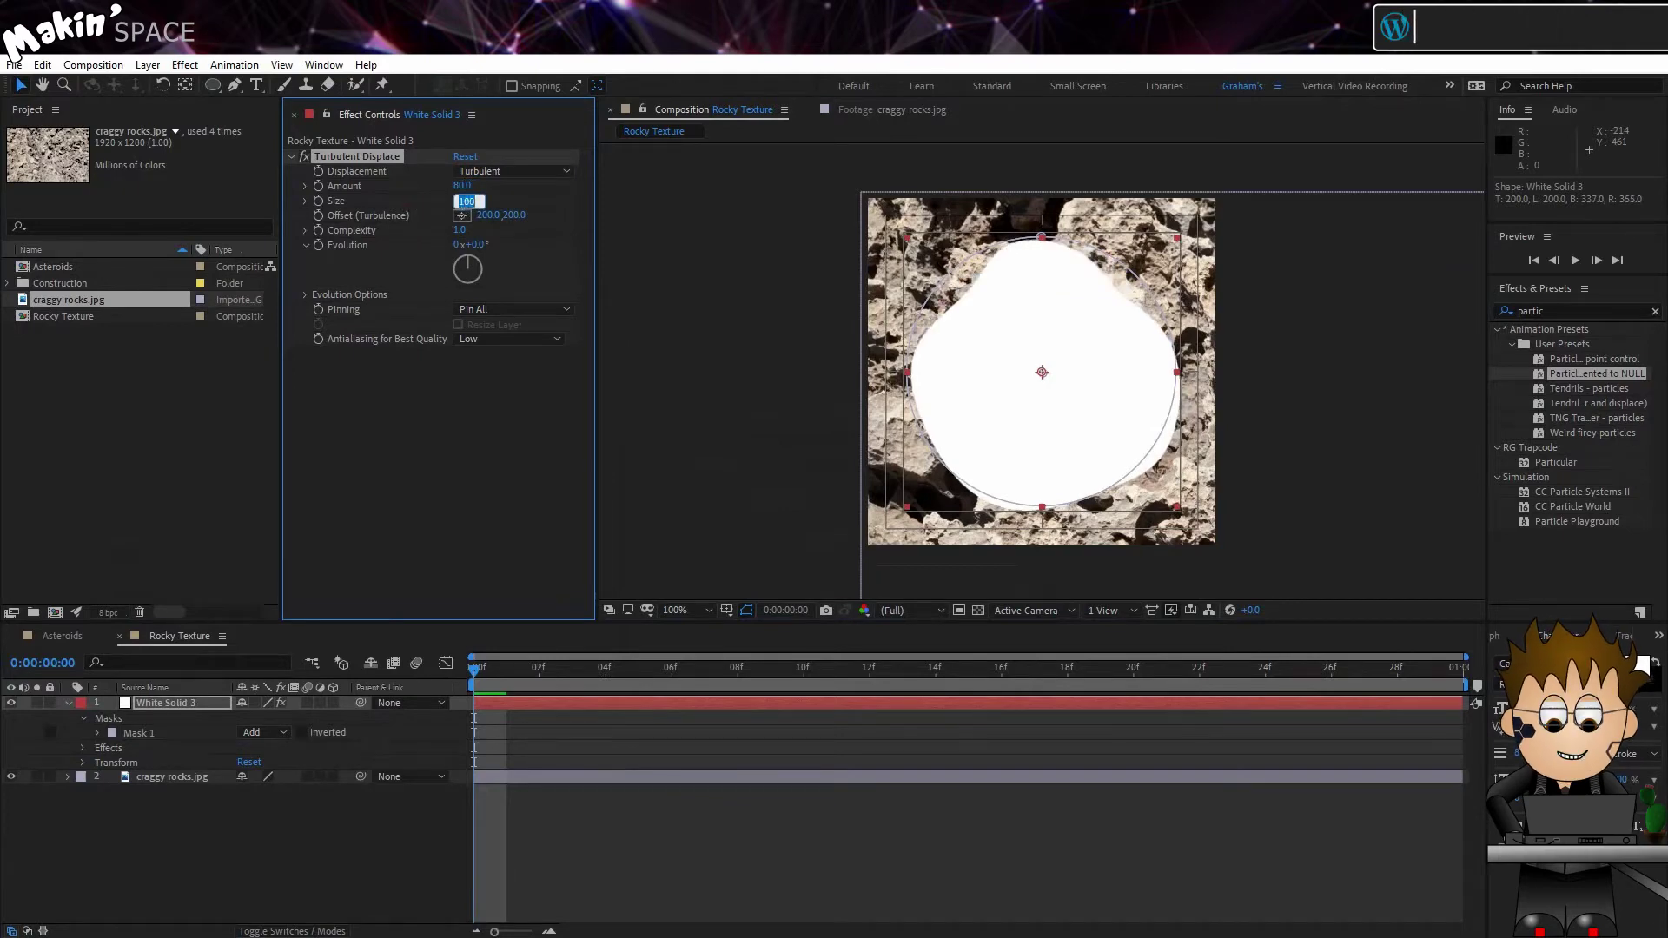
pyautogui.write('110.')
pyautogui.press('Return')
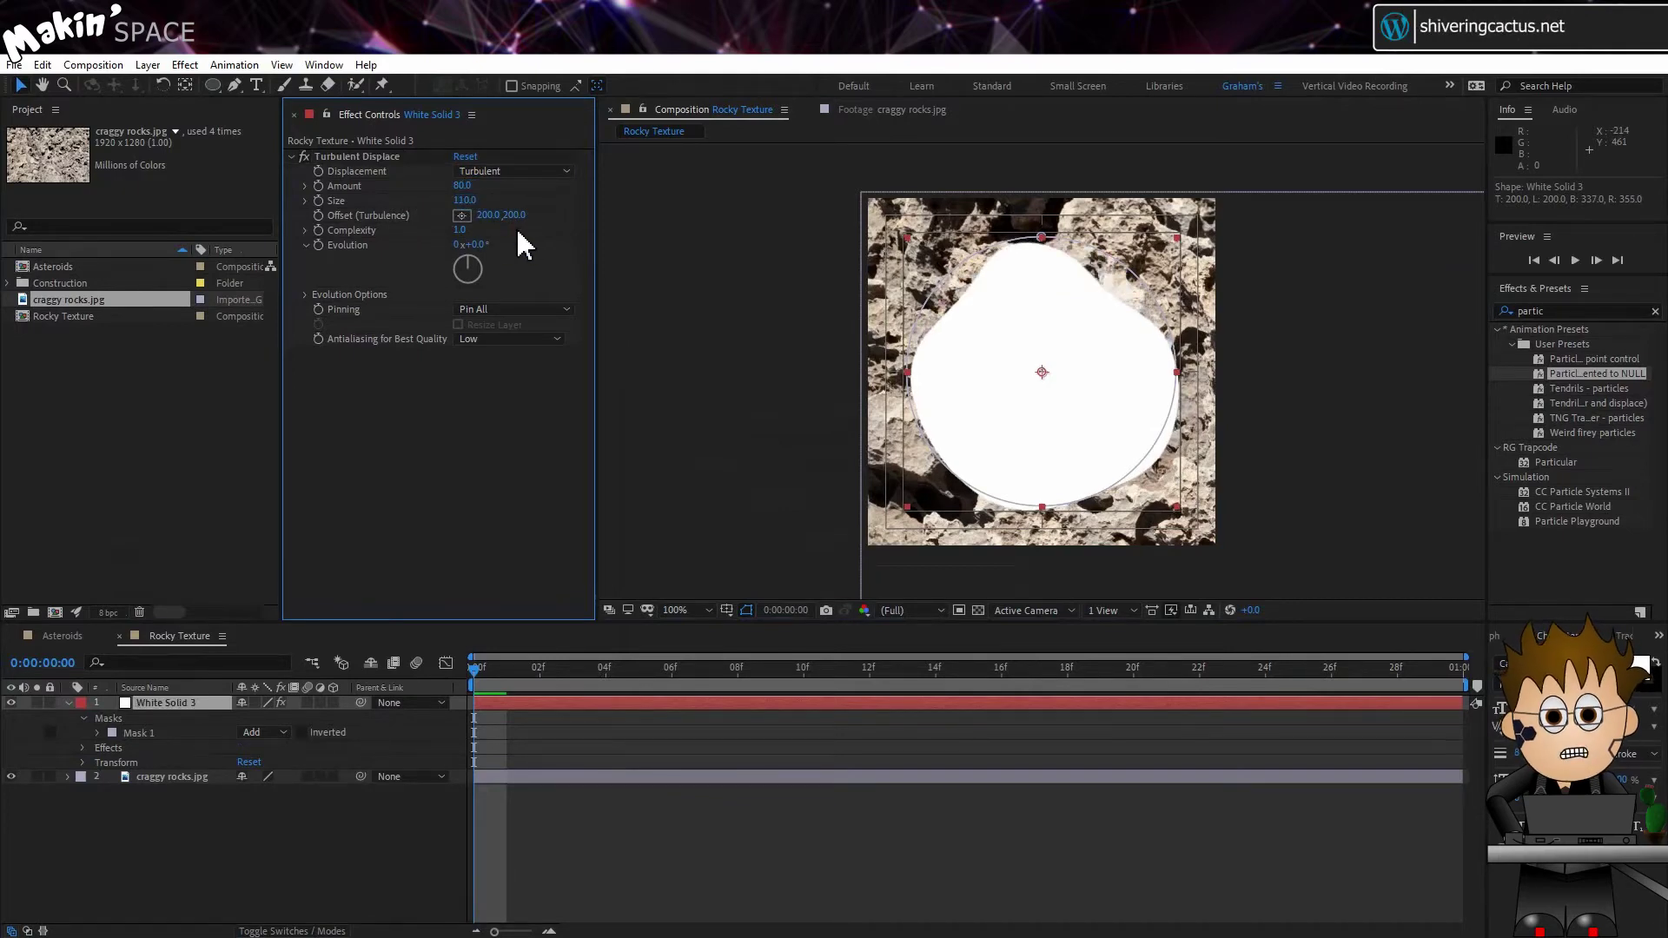
pyautogui.click(457, 229)
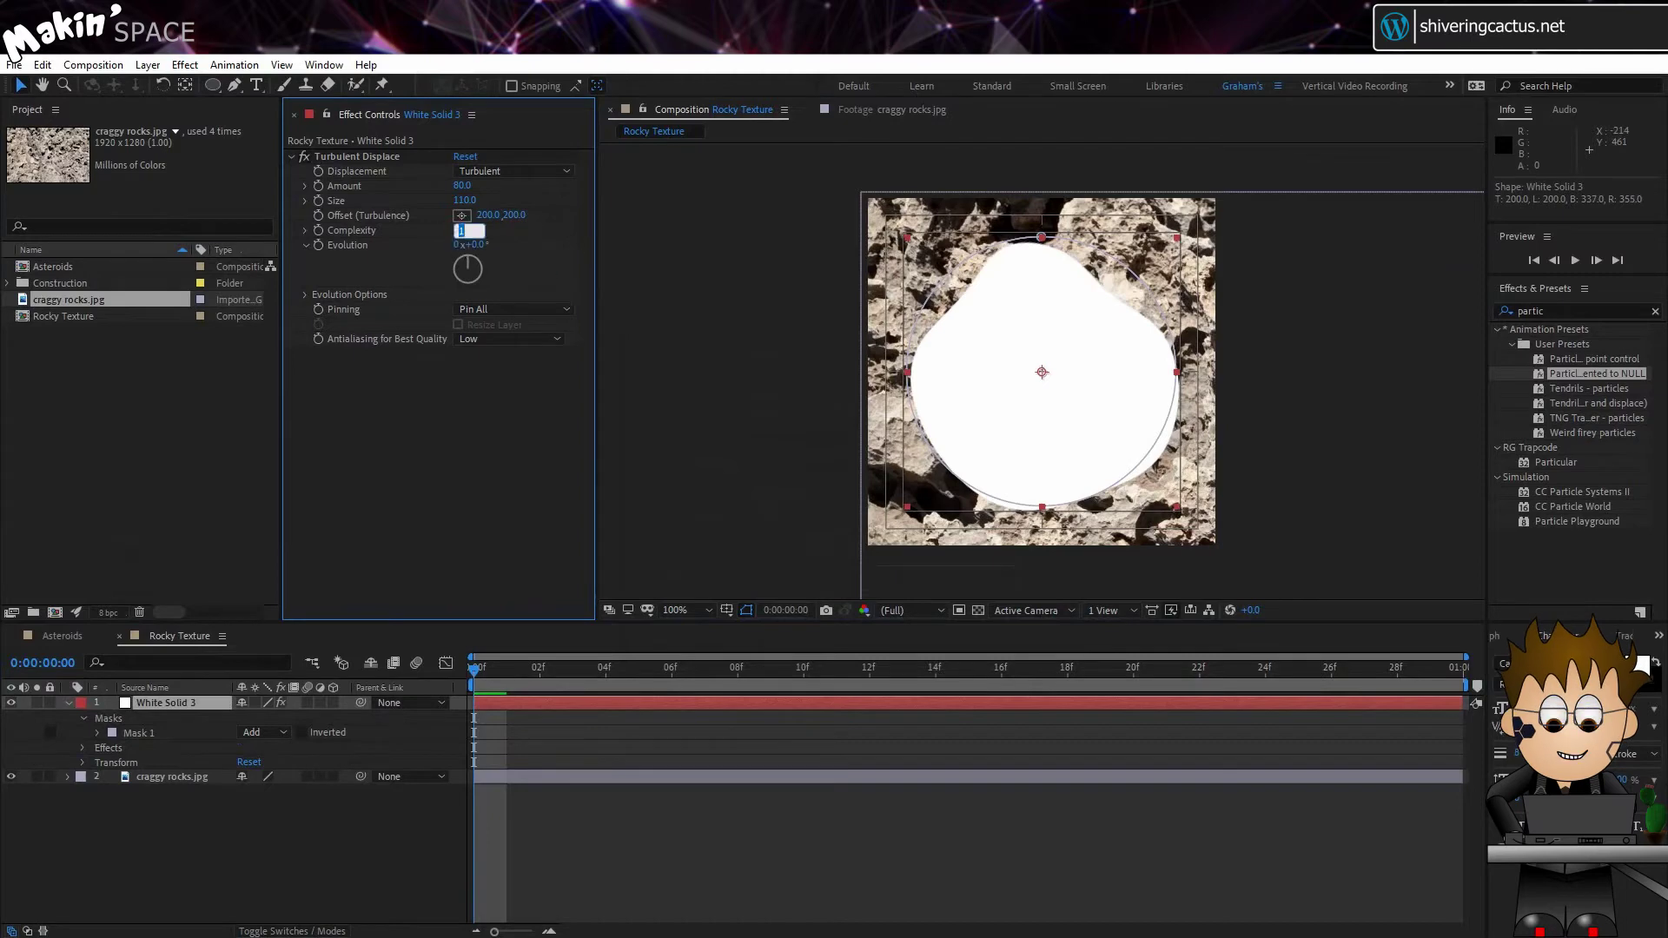
pyautogui.press('Return')
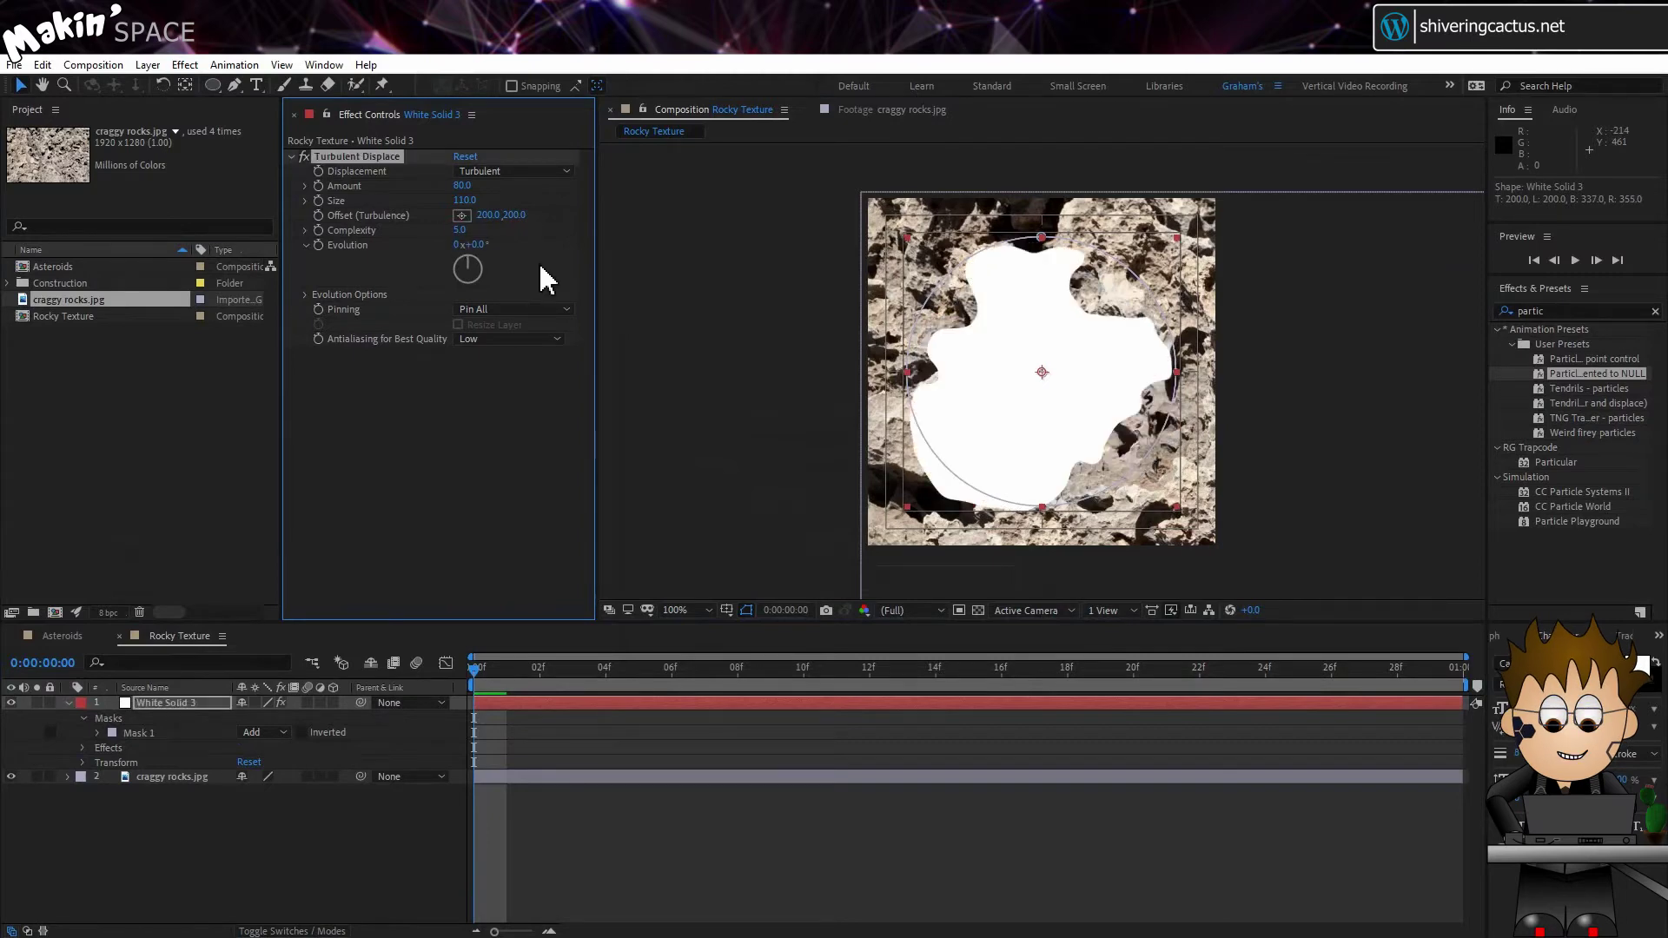
# Step: Drive Evolution with the expression time*1000, solo the white solid, and preview the shape
pyautogui.keyDown('alt'); pyautogui.click(319, 245); pyautogui.keyUp('alt')
pyautogui.write('t')
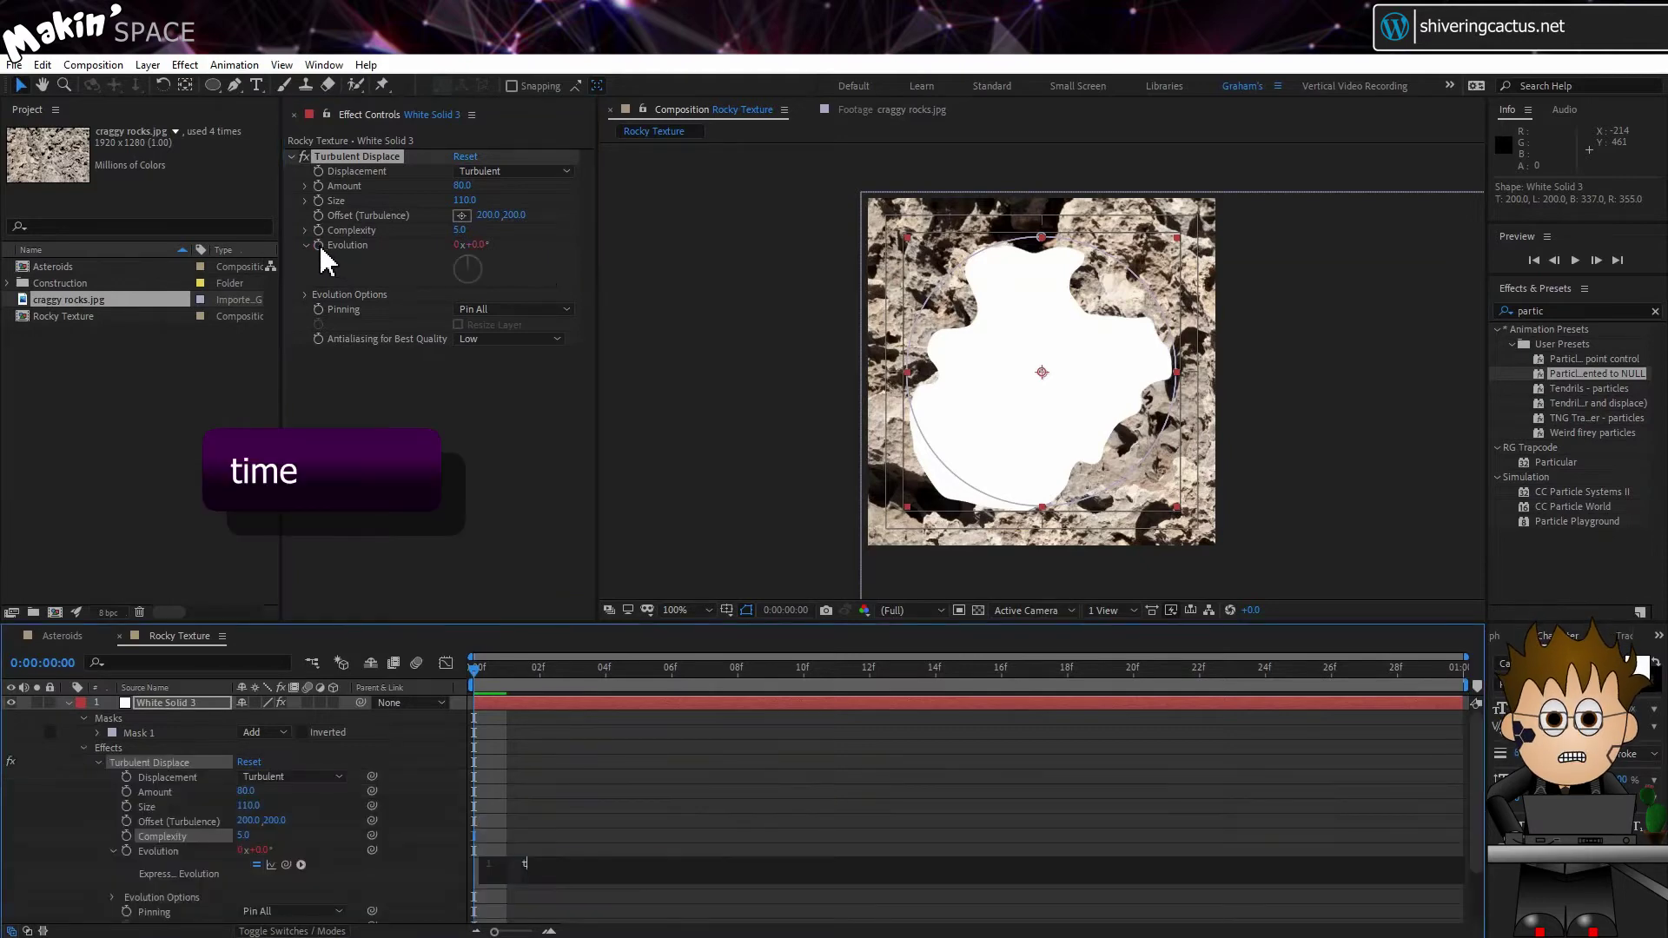
pyautogui.write('ime*1000')
pyautogui.click(434, 795)
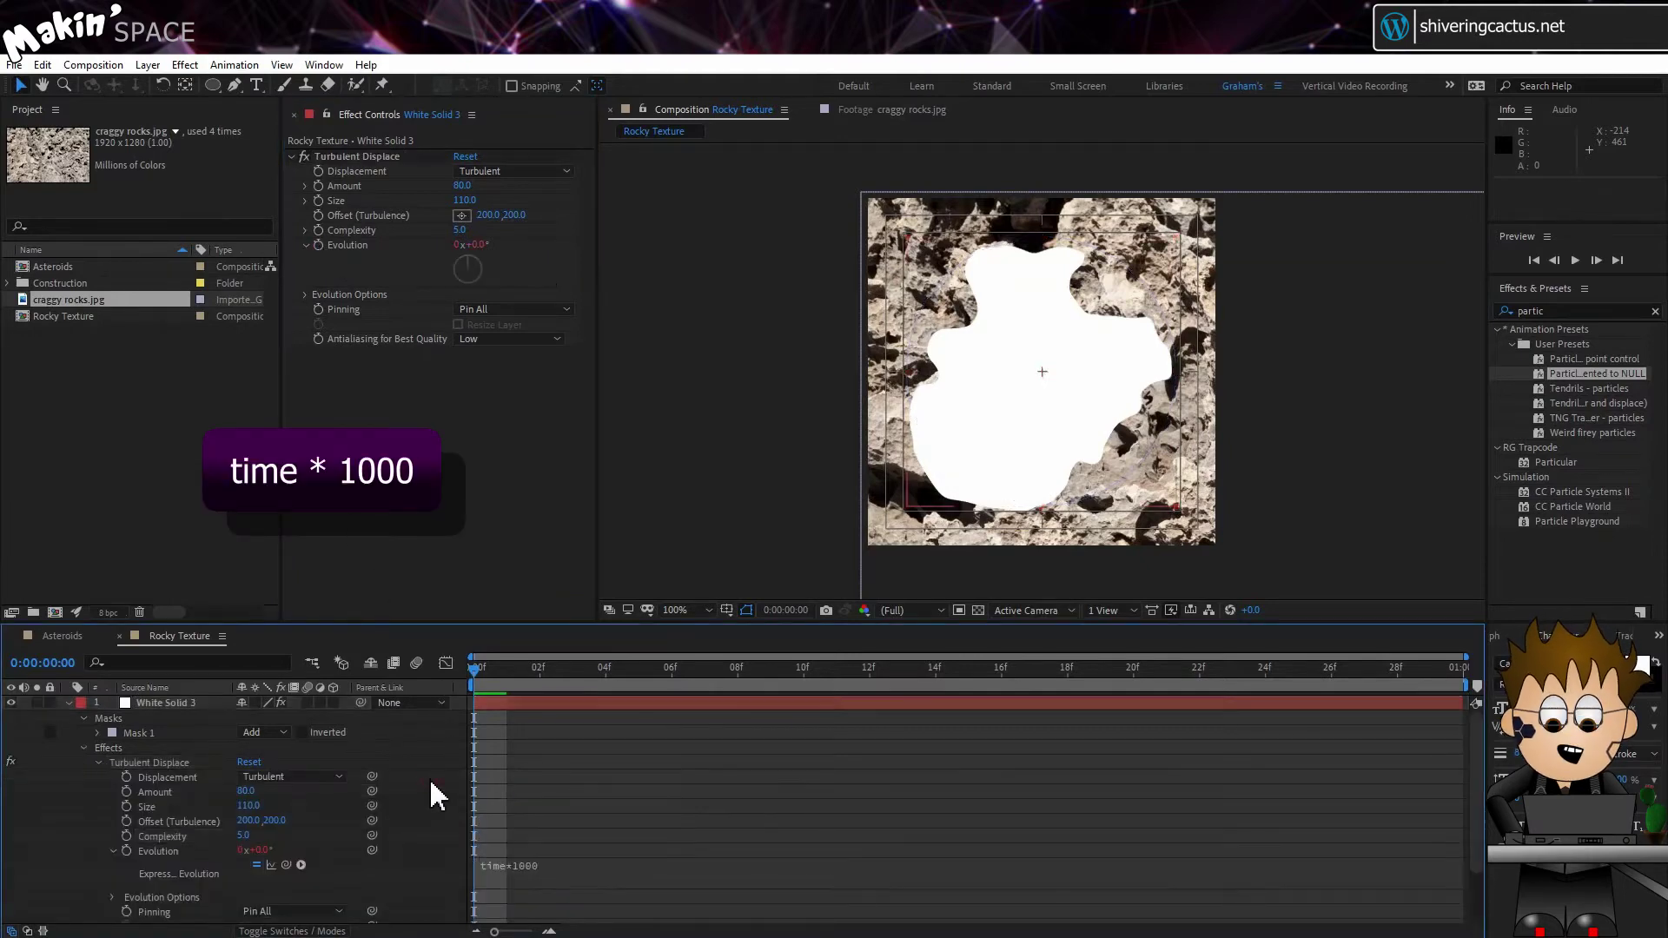
pyautogui.click(36, 703)
pyautogui.moveTo(499, 669); pyautogui.dragTo(1442, 636)
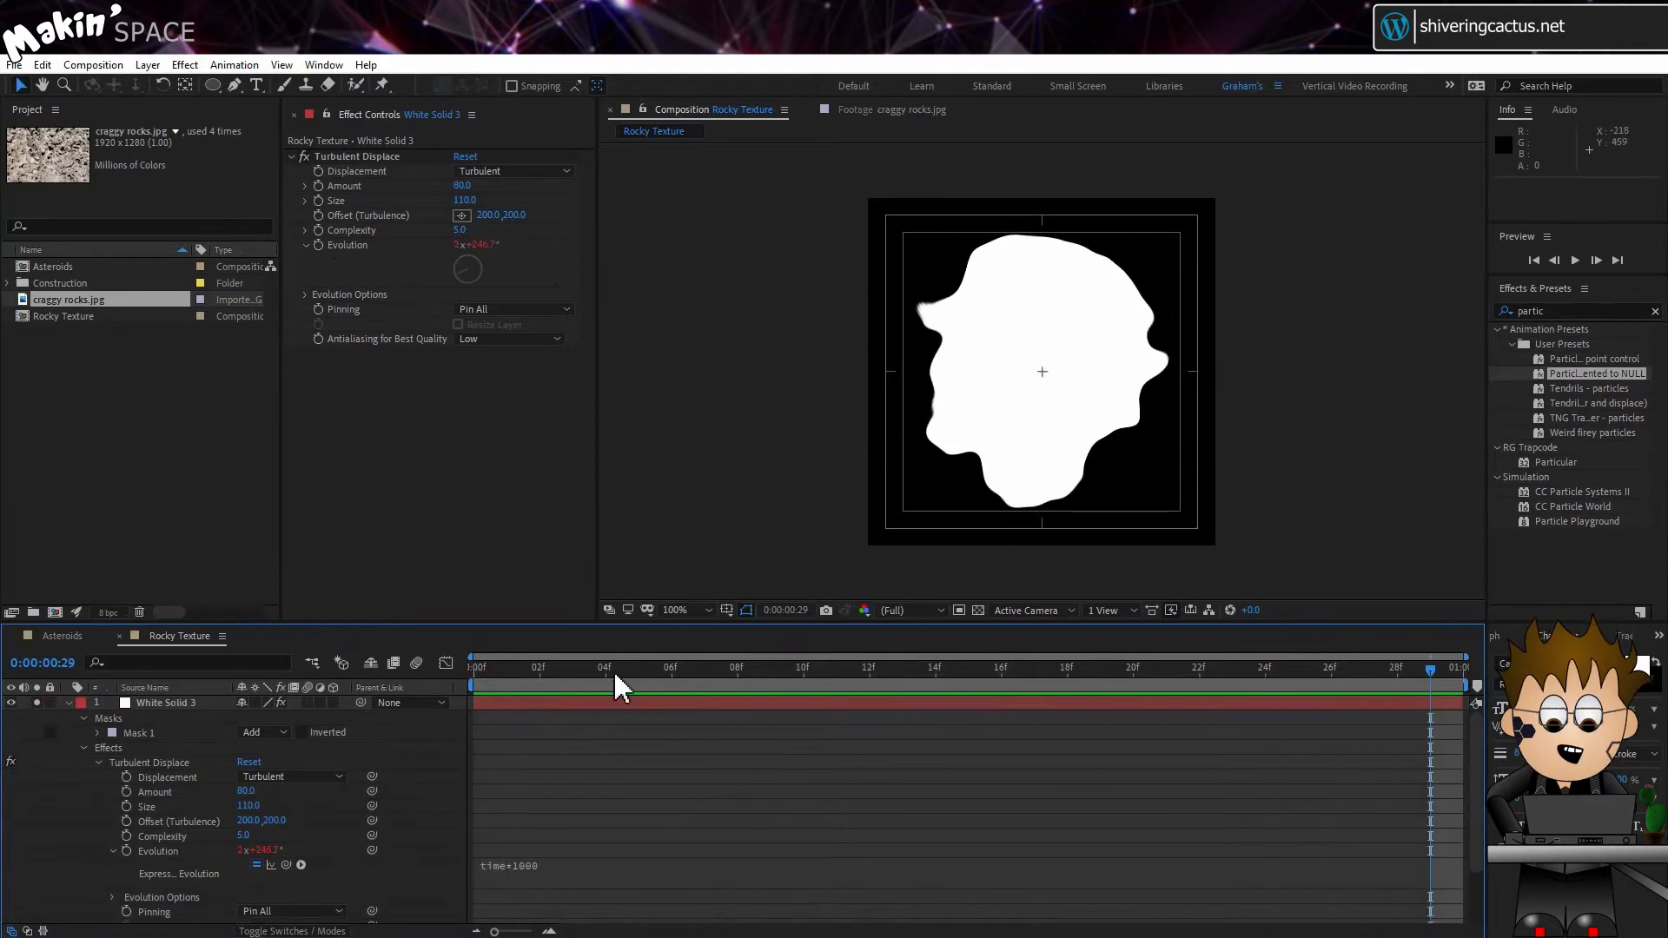
pyautogui.press('Home')
pyautogui.click(158, 703)
# Step: Apply Roughen Edges to the white shape with Border 20
pyautogui.click(185, 64)
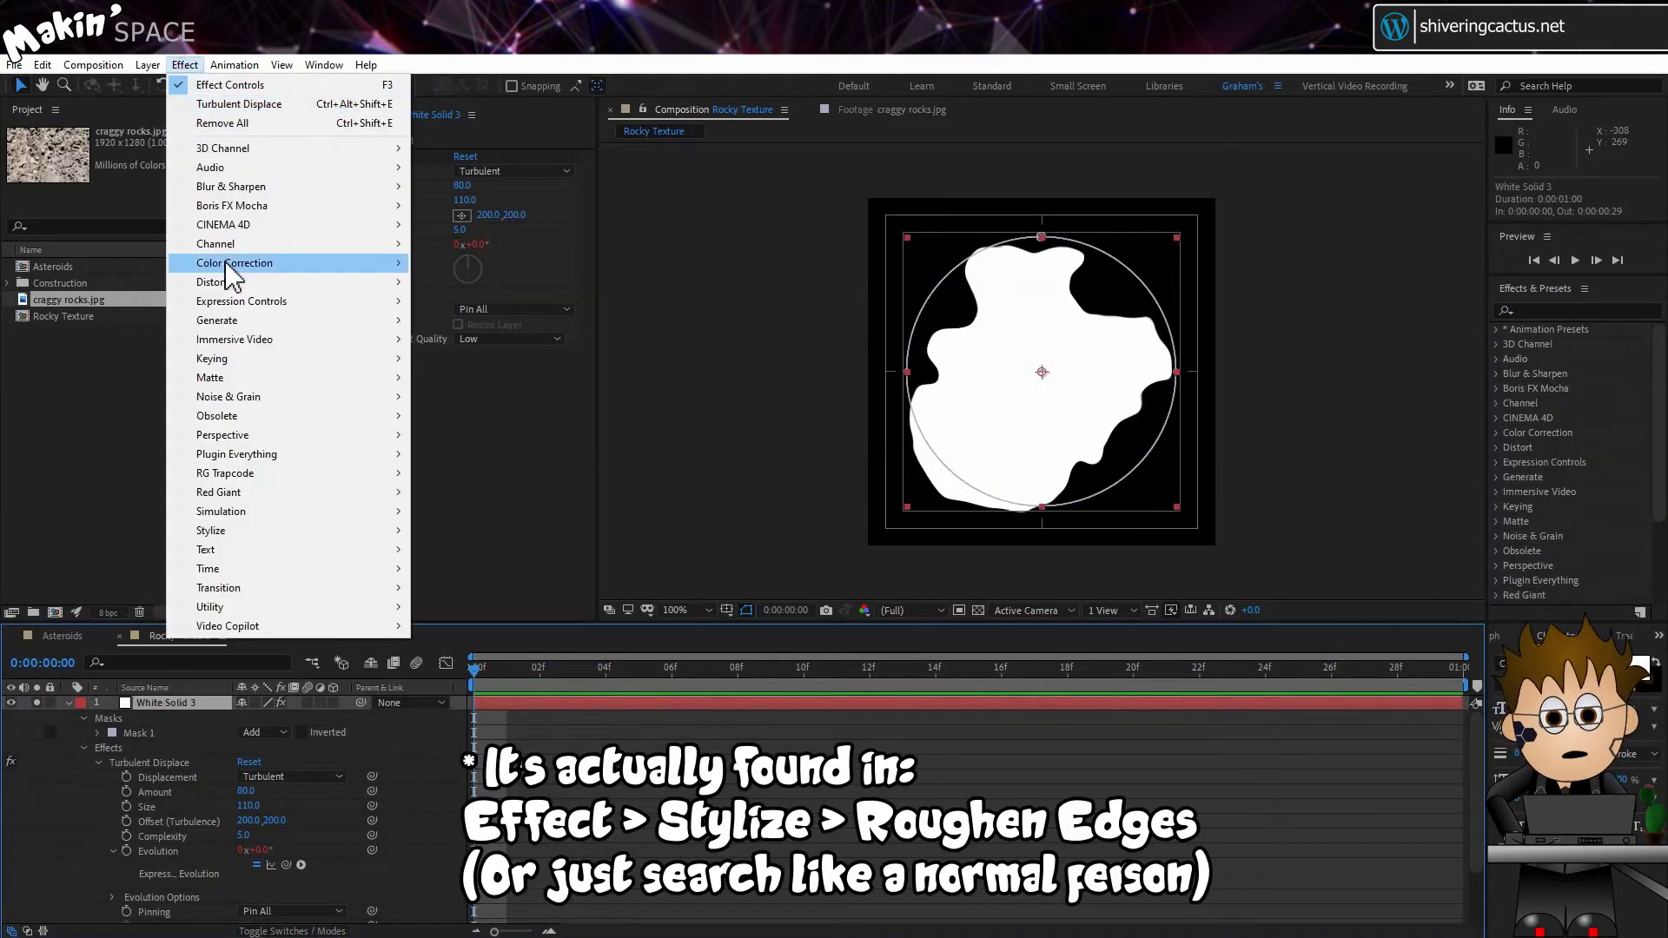
pyautogui.click(278, 531)
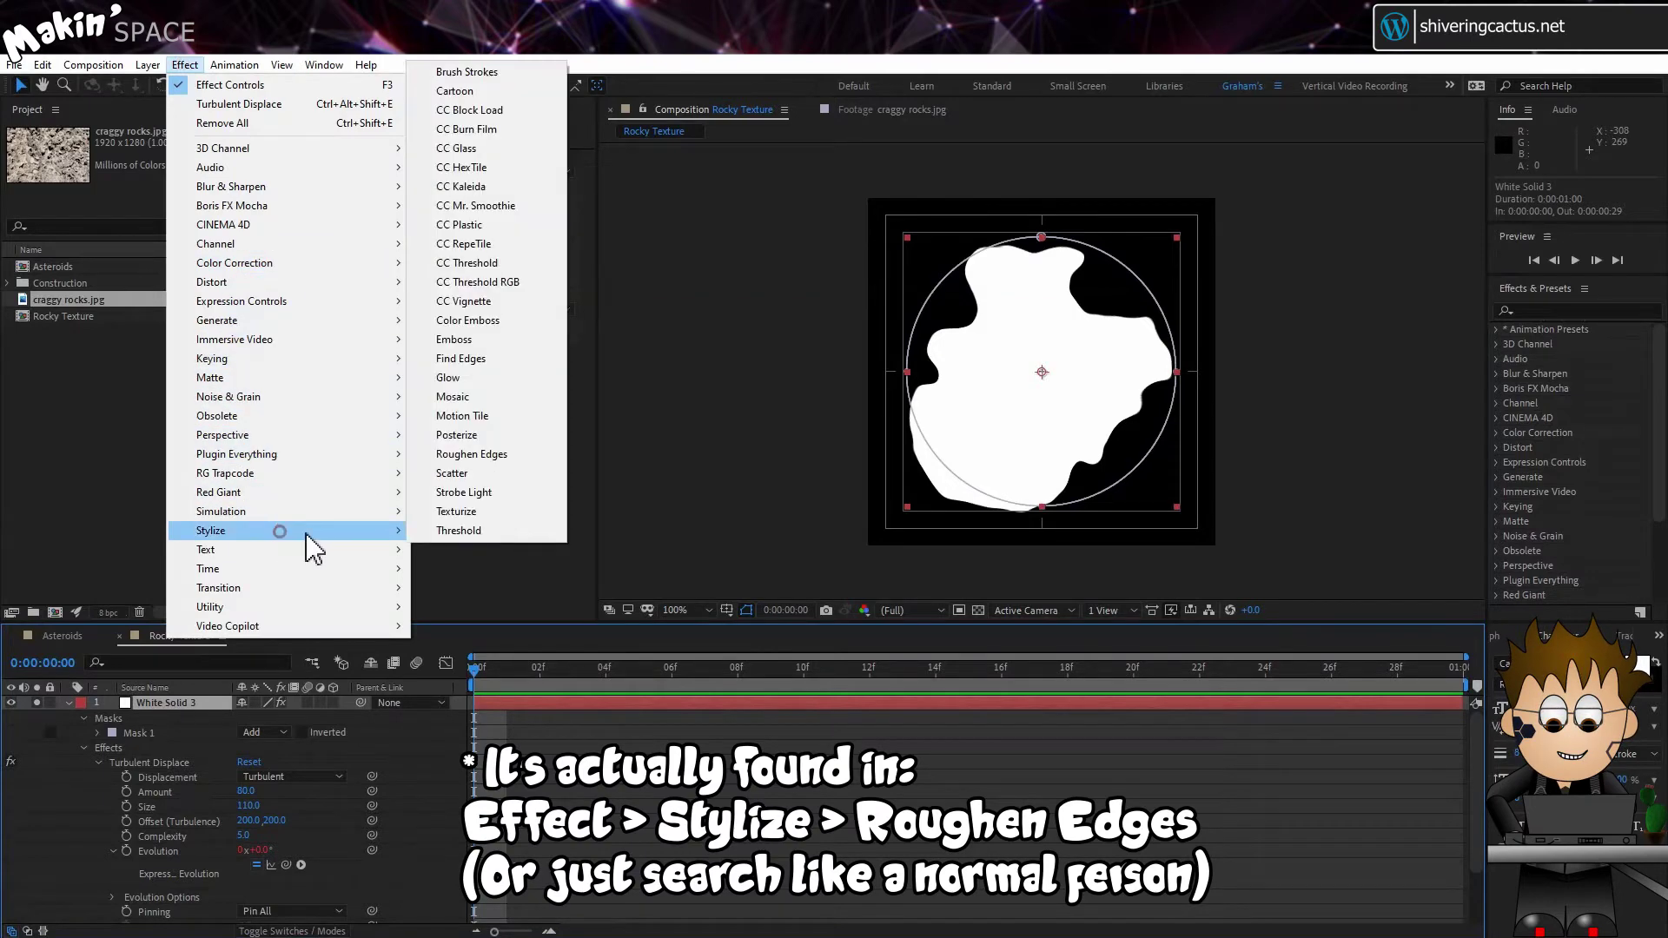
pyautogui.click(519, 456)
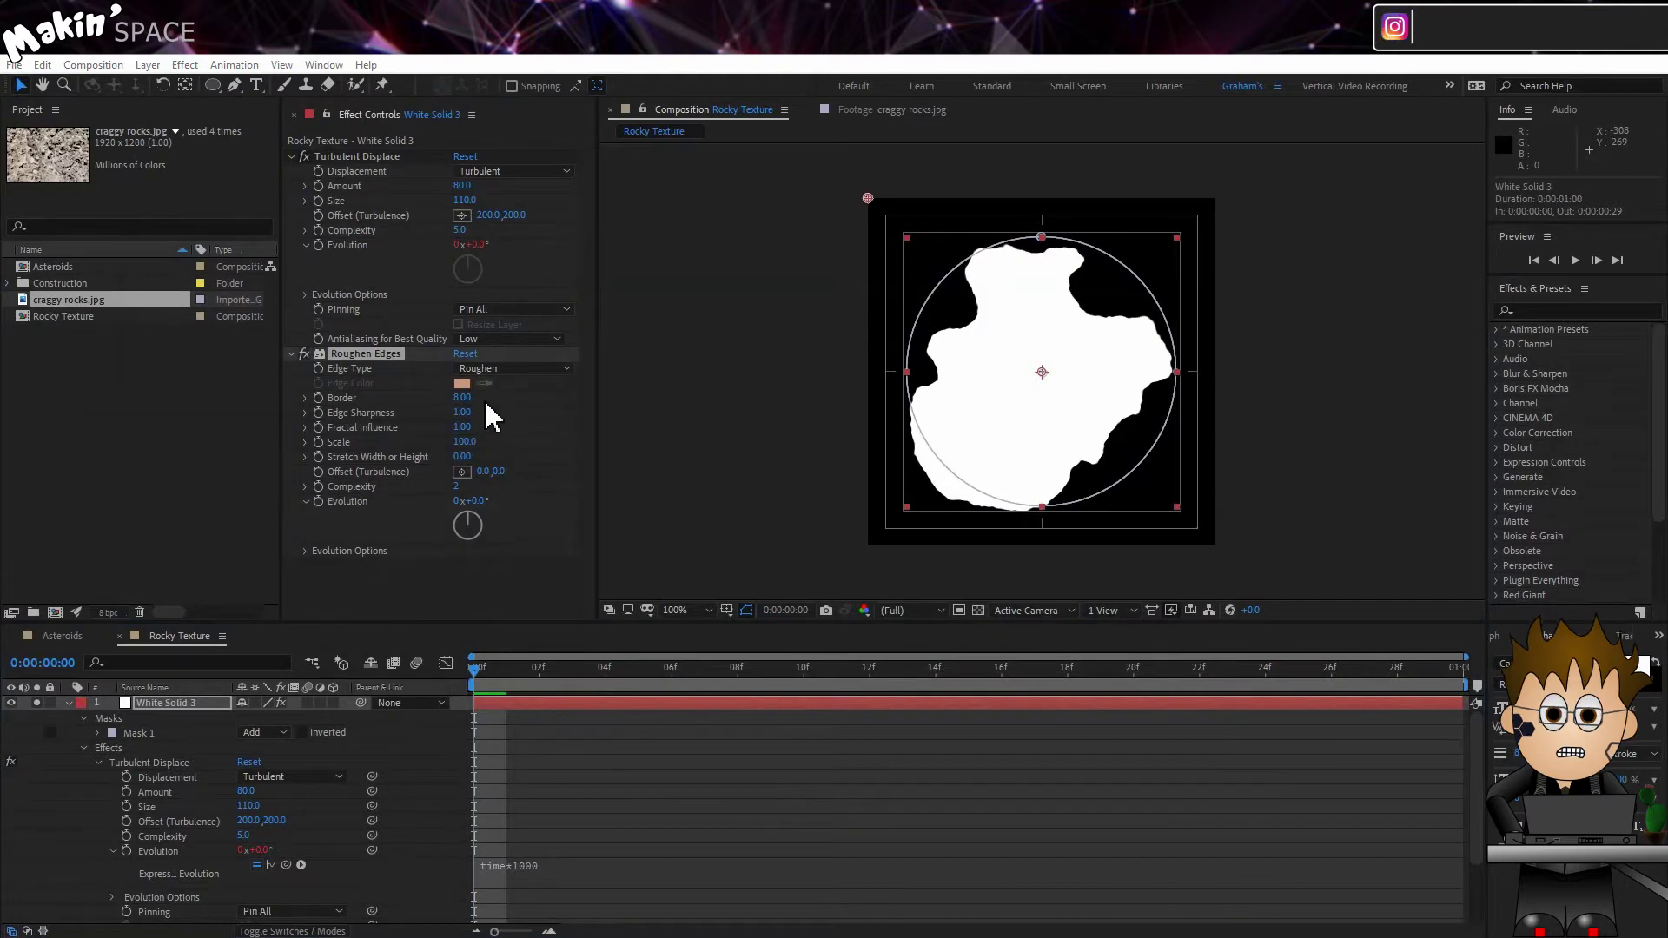
pyautogui.moveTo(462, 397); pyautogui.dragTo(506, 410)
pyautogui.click(43, 734)
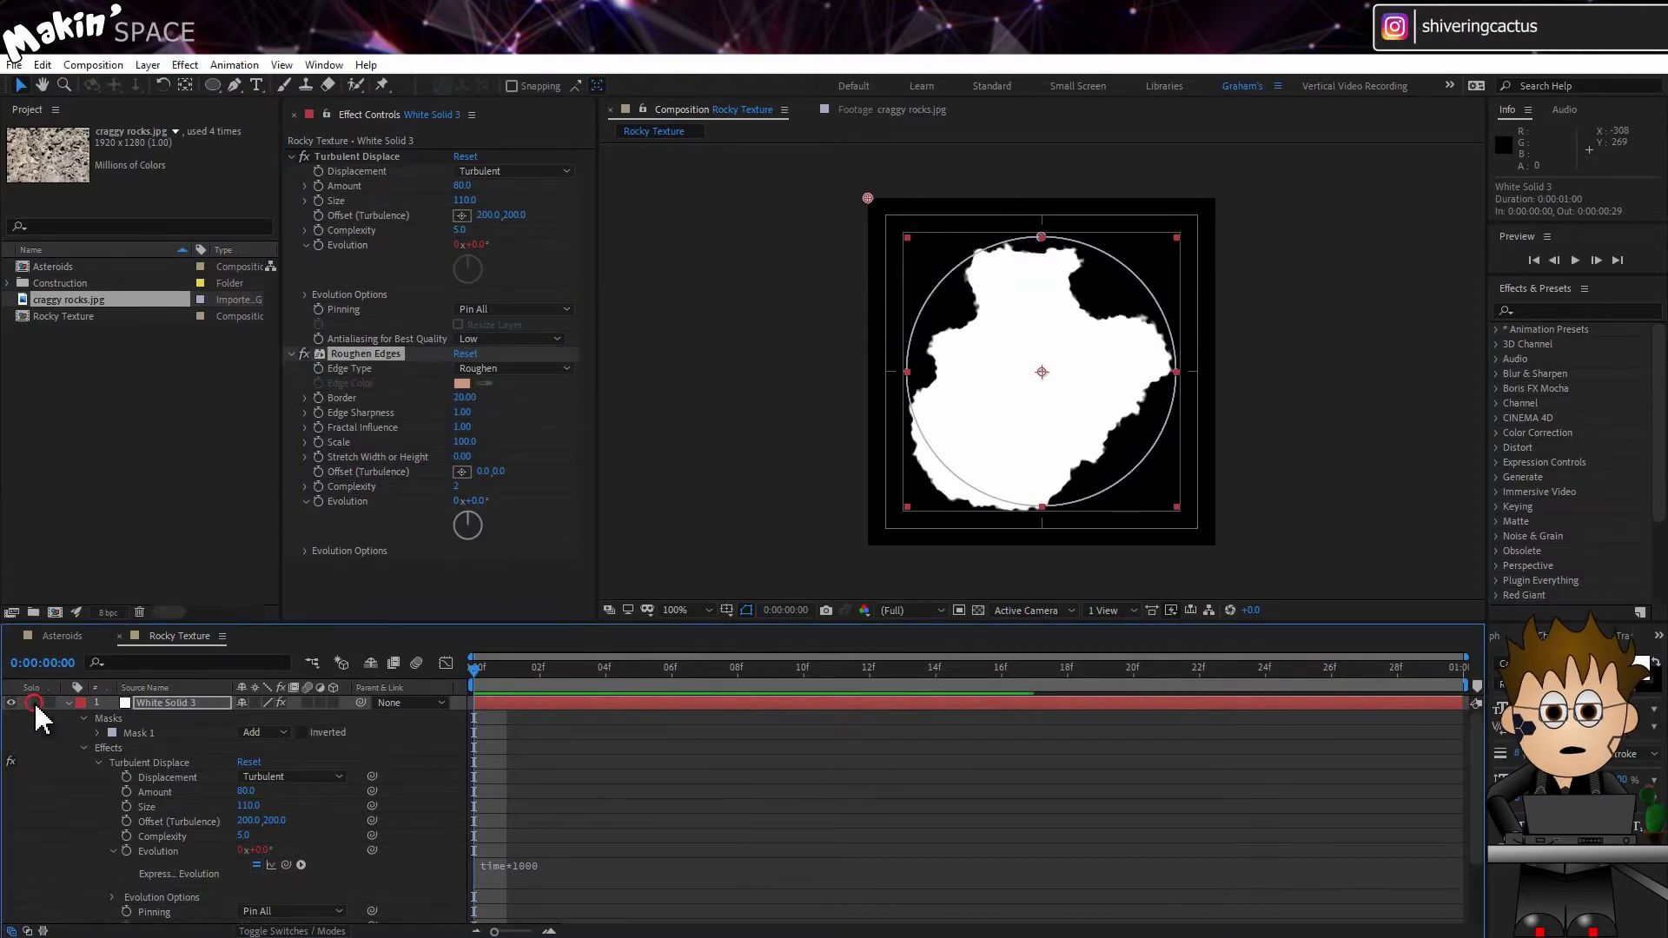
# Step: Unsolo the white solid and set craggy rocks.jpg's Track Matte to Alpha Matte
pyautogui.click(34, 702)
pyautogui.click(67, 702)
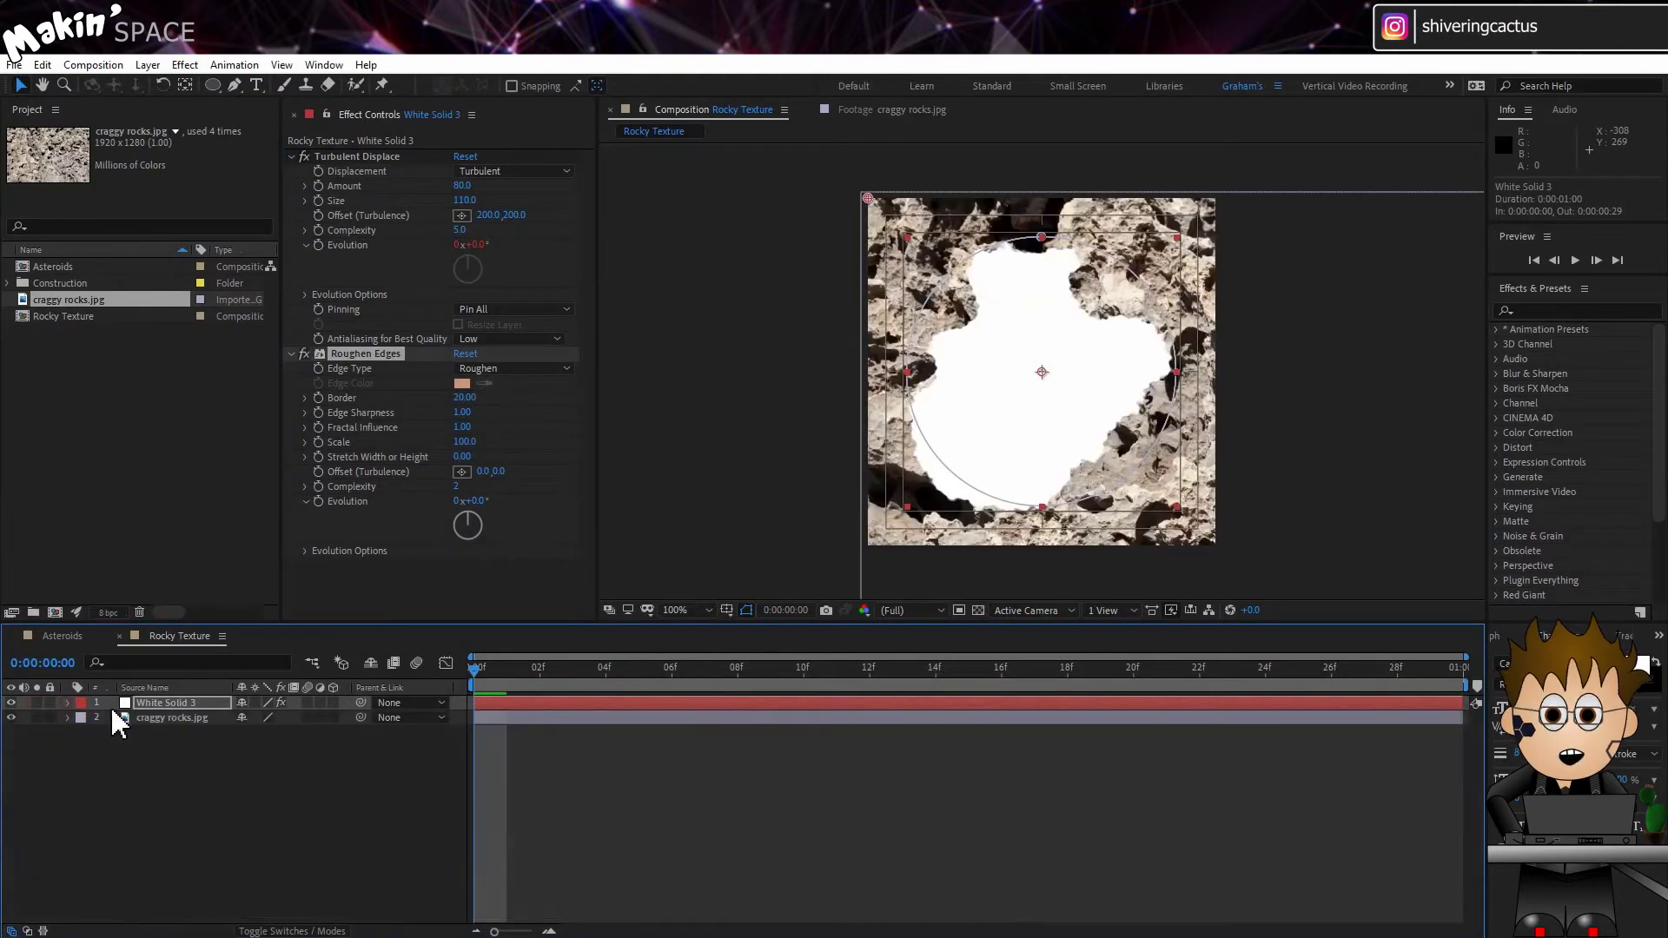
pyautogui.click(320, 932)
pyautogui.click(347, 717)
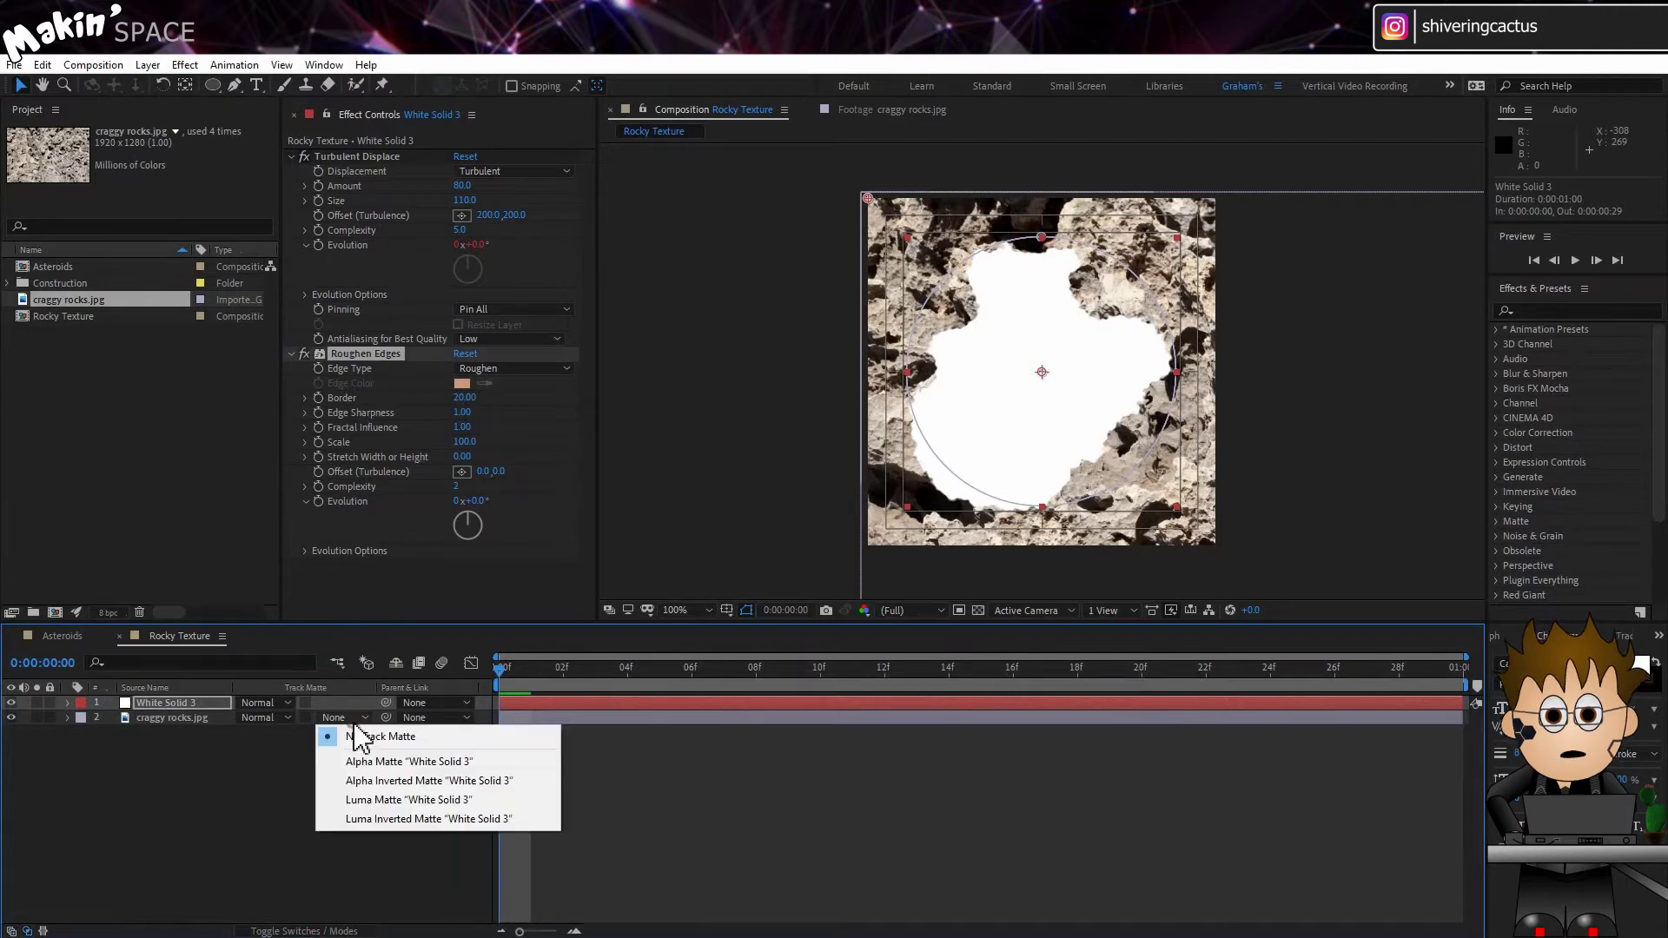
pyautogui.click(384, 762)
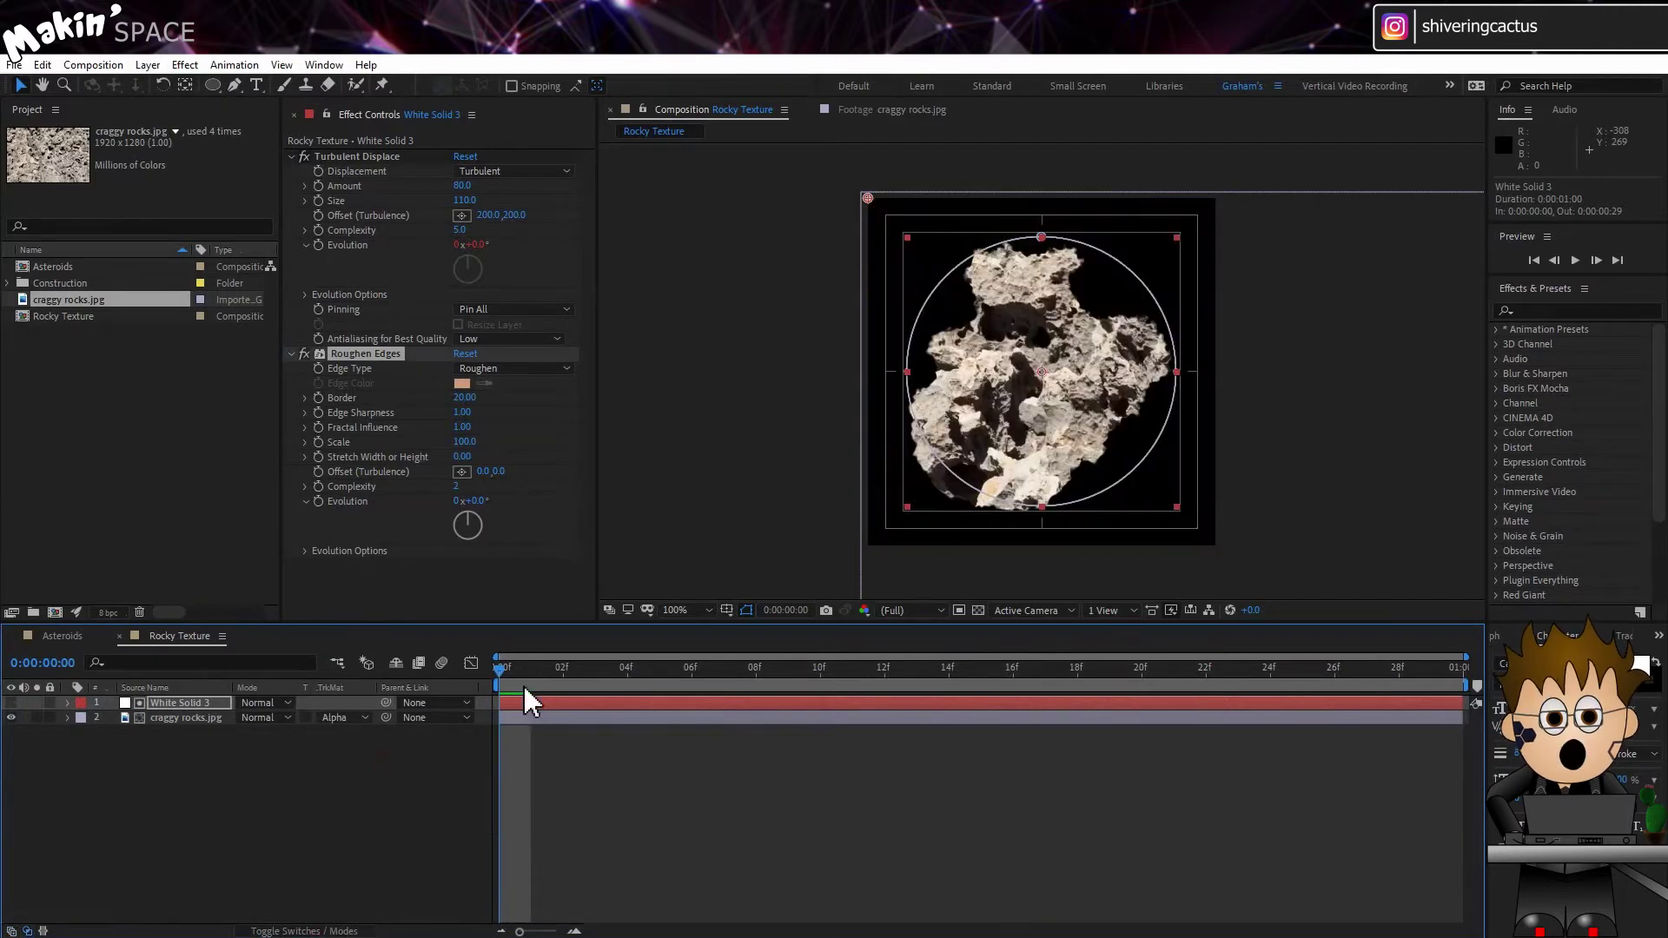
pyautogui.moveTo(528, 674); pyautogui.dragTo(762, 682)
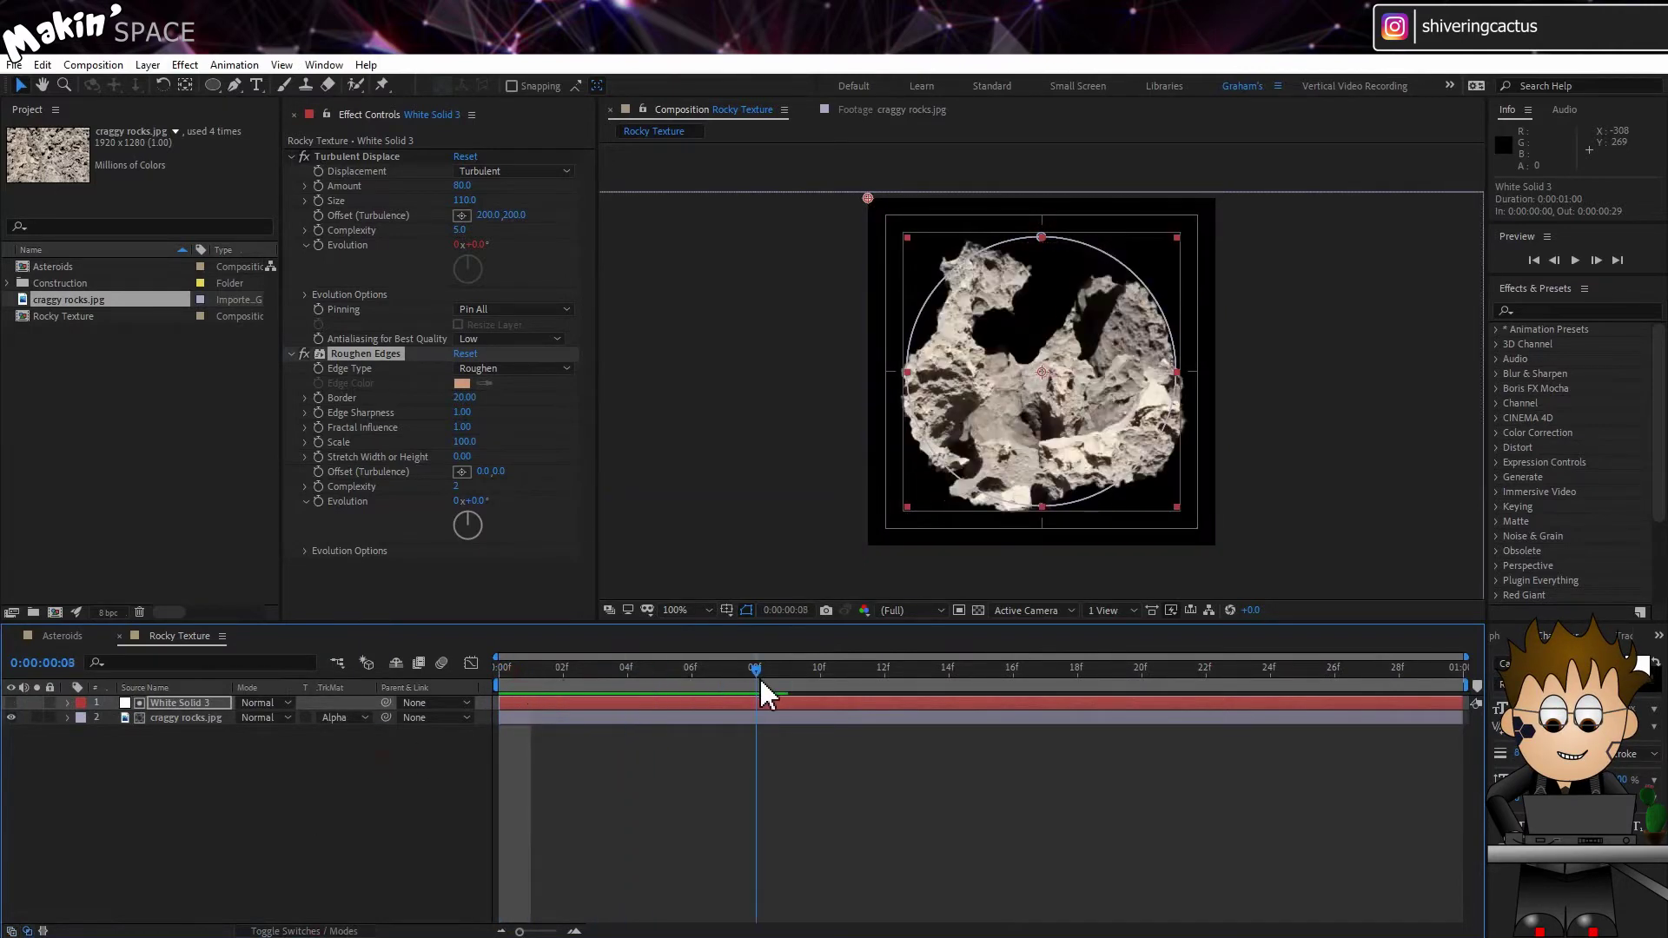
# Step: In the Asteroids comp, add Rocky Texture as a hidden layer at the start
pyautogui.click(54, 636)
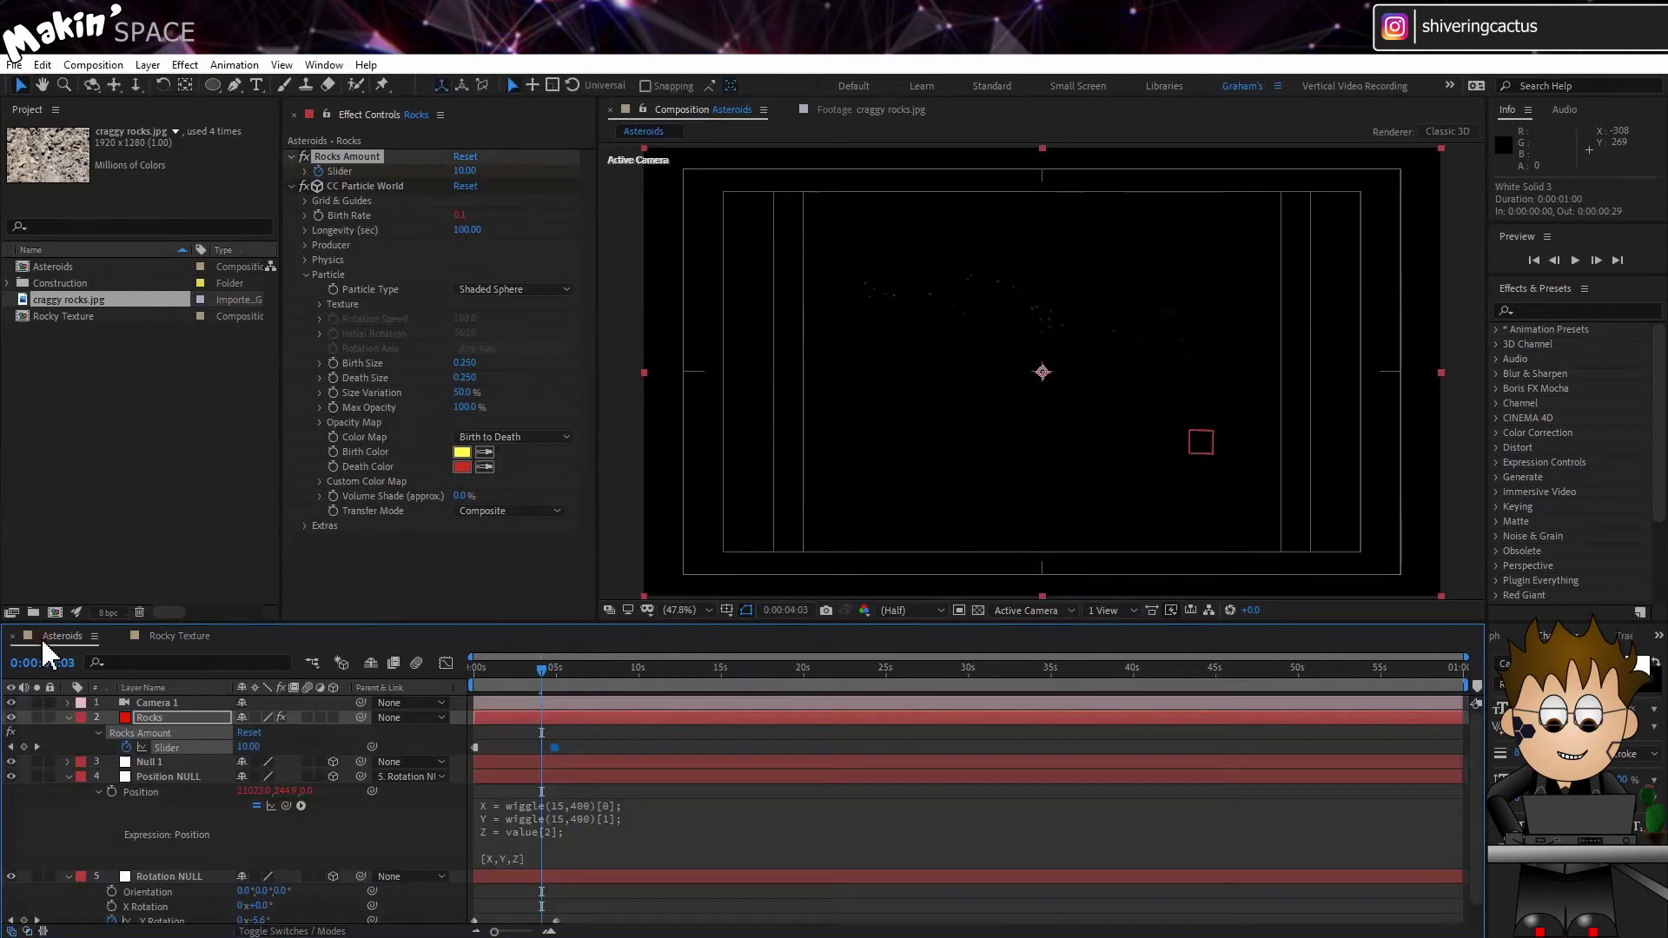
pyautogui.click(69, 717)
pyautogui.click(69, 747)
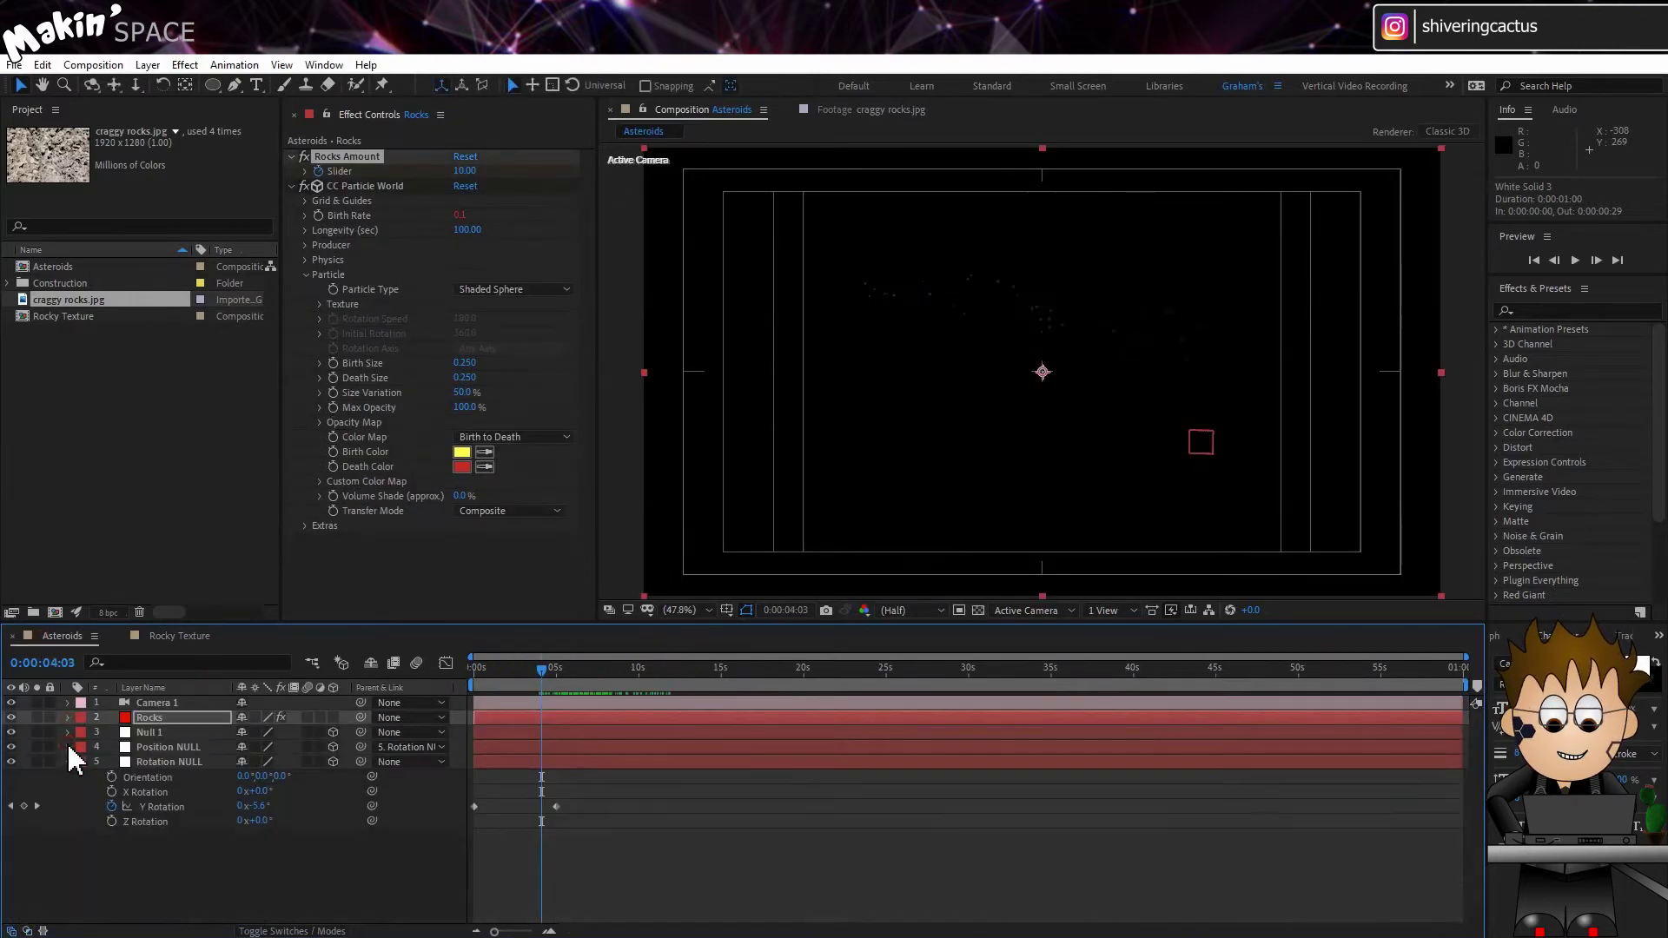
pyautogui.click(69, 761)
pyautogui.click(142, 820)
pyautogui.press('Home')
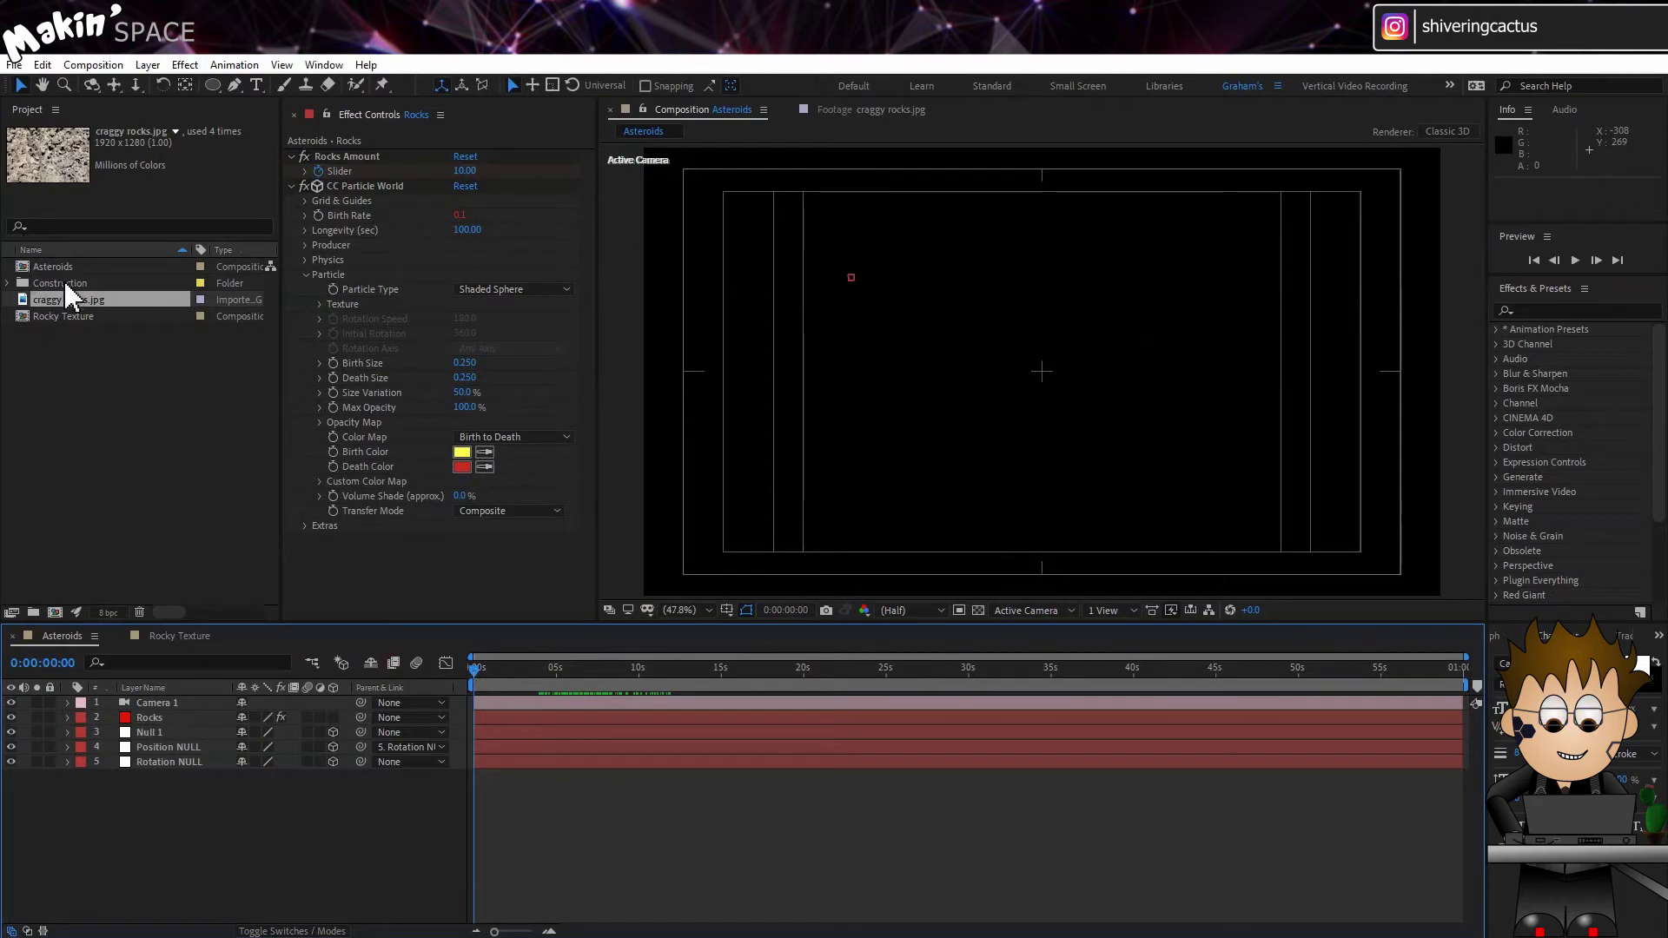
pyautogui.moveTo(75, 319); pyautogui.dragTo(198, 820)
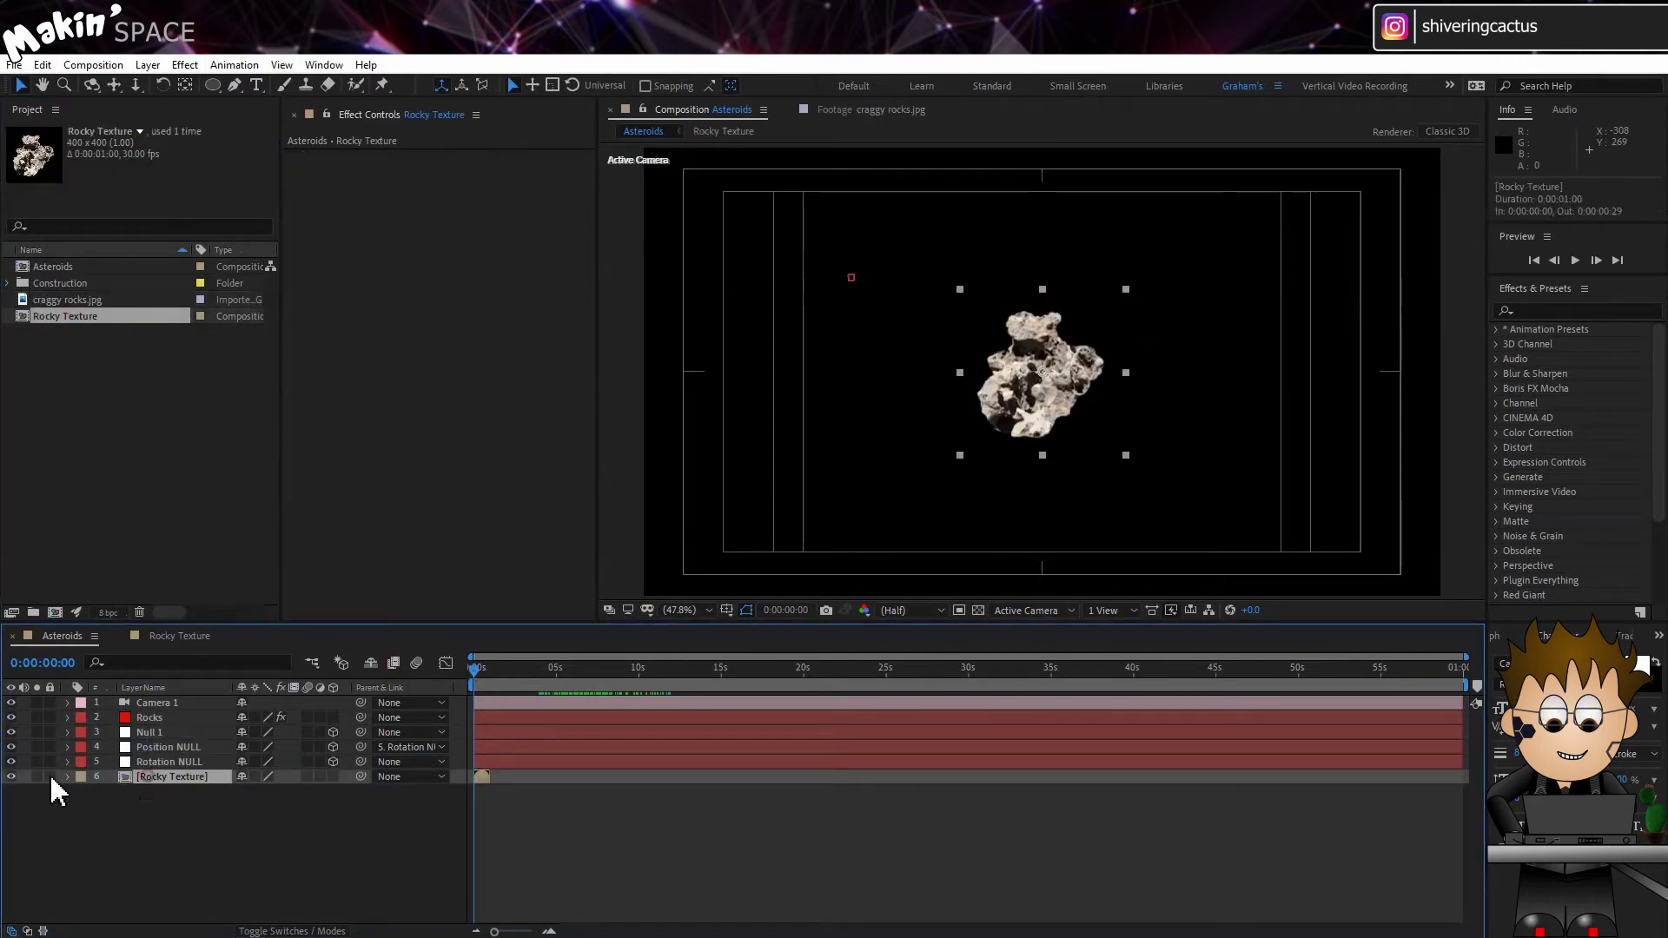
pyautogui.click(11, 776)
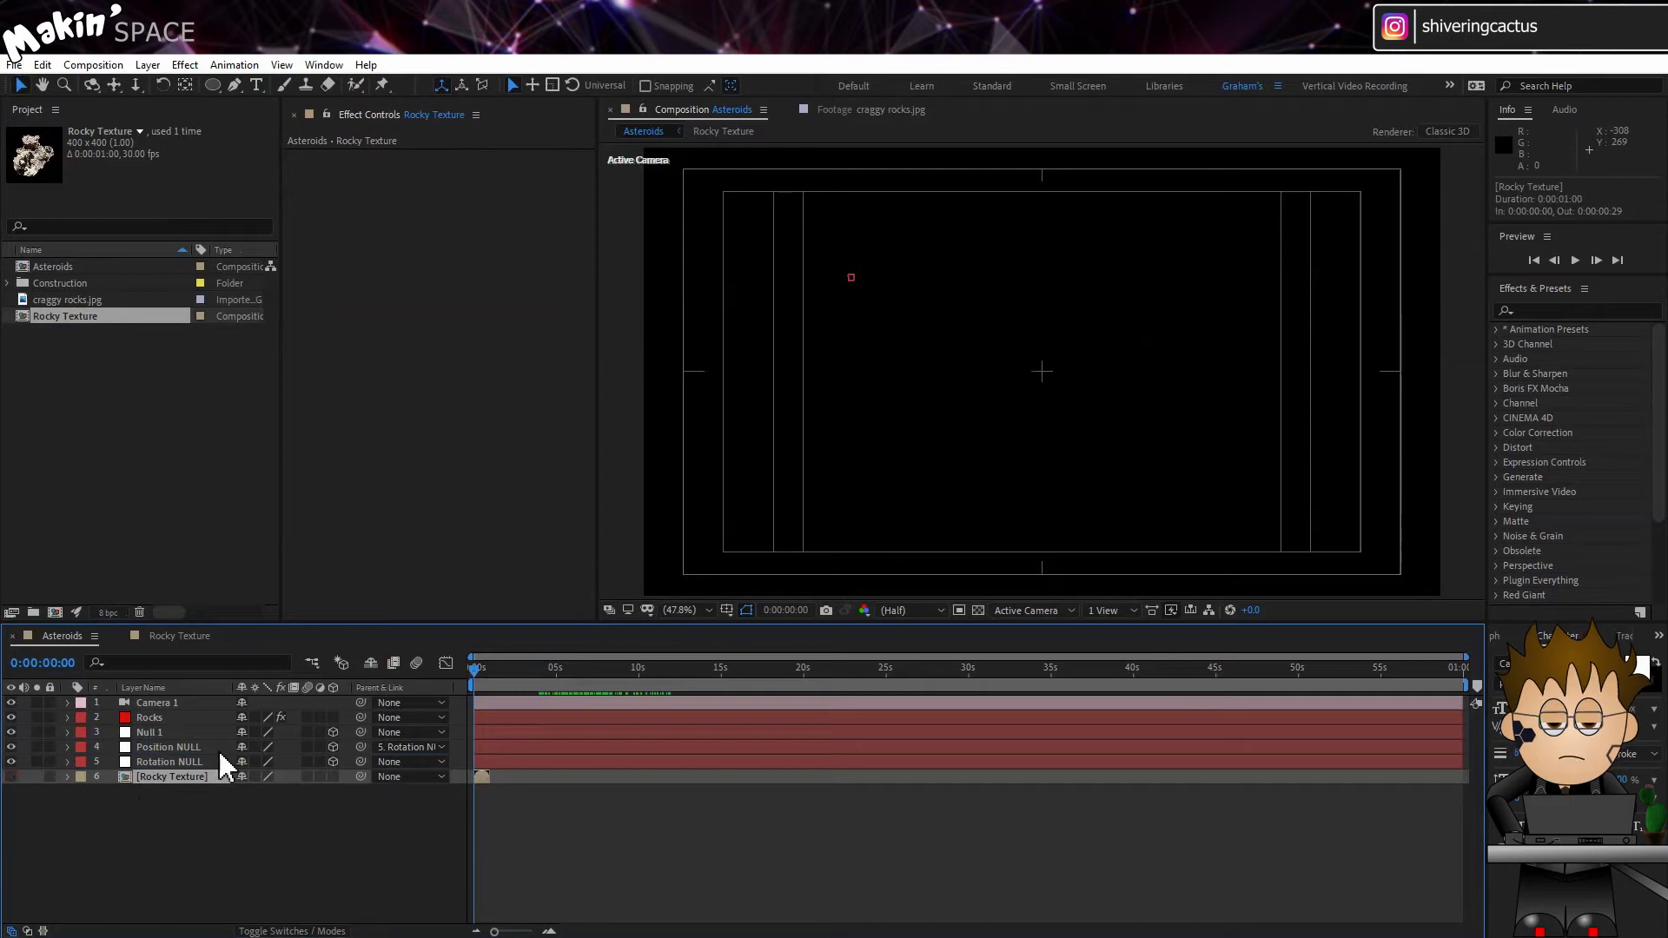
# Step: Enable Time Remapping on Rocky Texture with loopOut("cycle", 2) and extend it to about seven seconds
pyautogui.click(148, 64)
pyautogui.moveTo(231, 288)
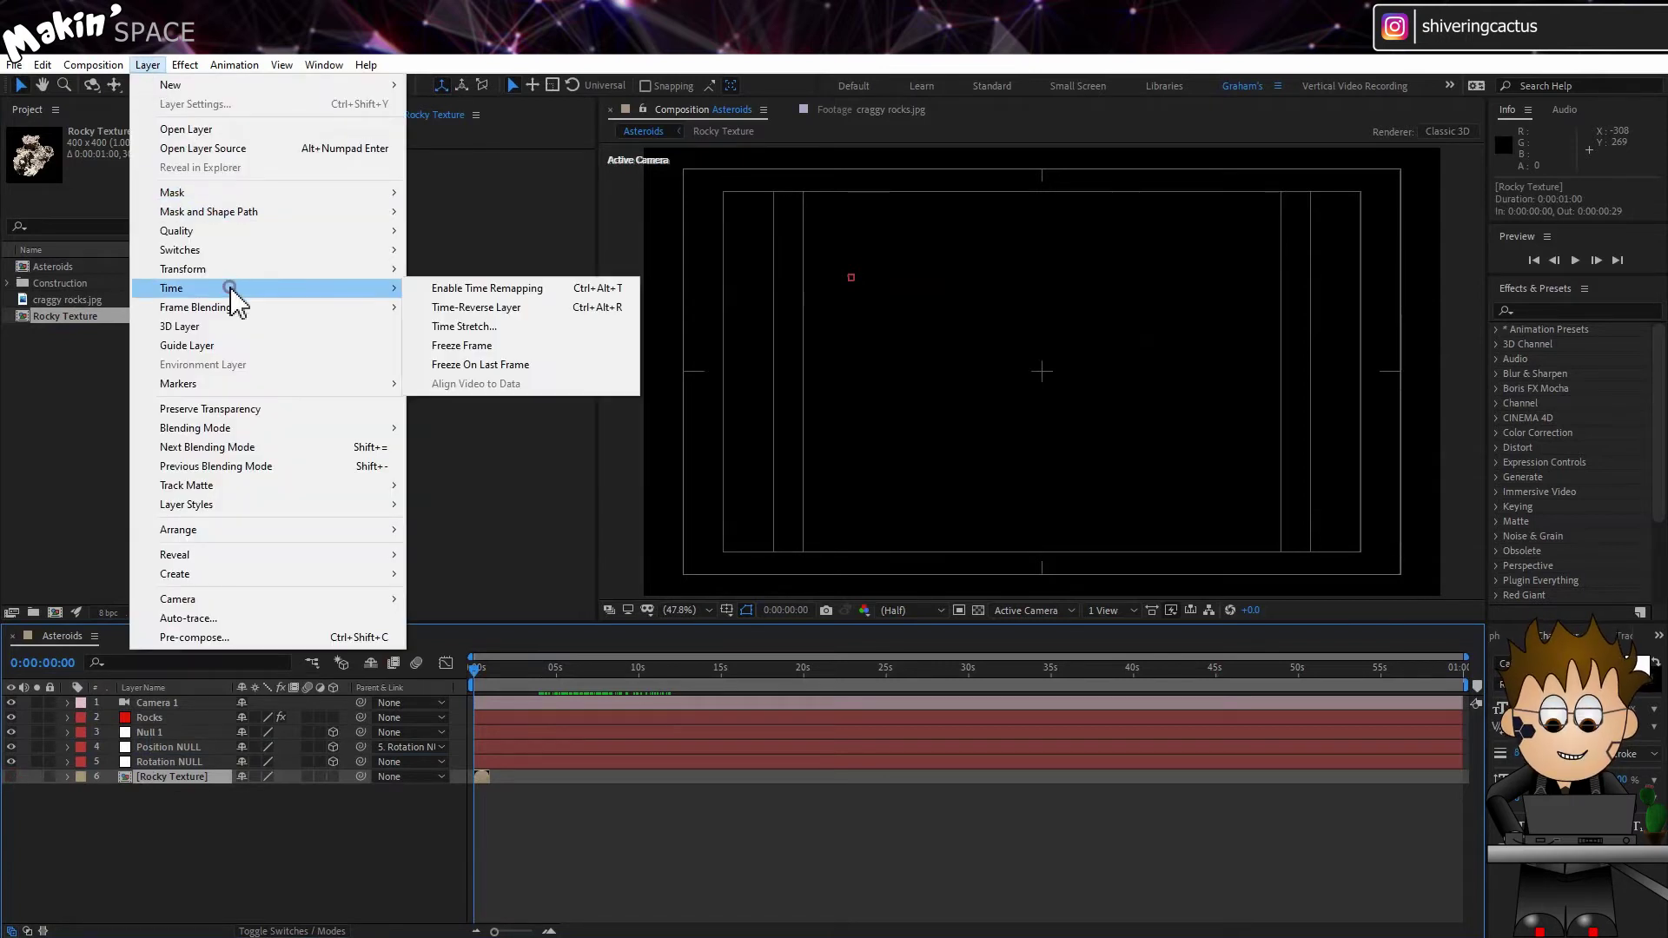
pyautogui.click(591, 288)
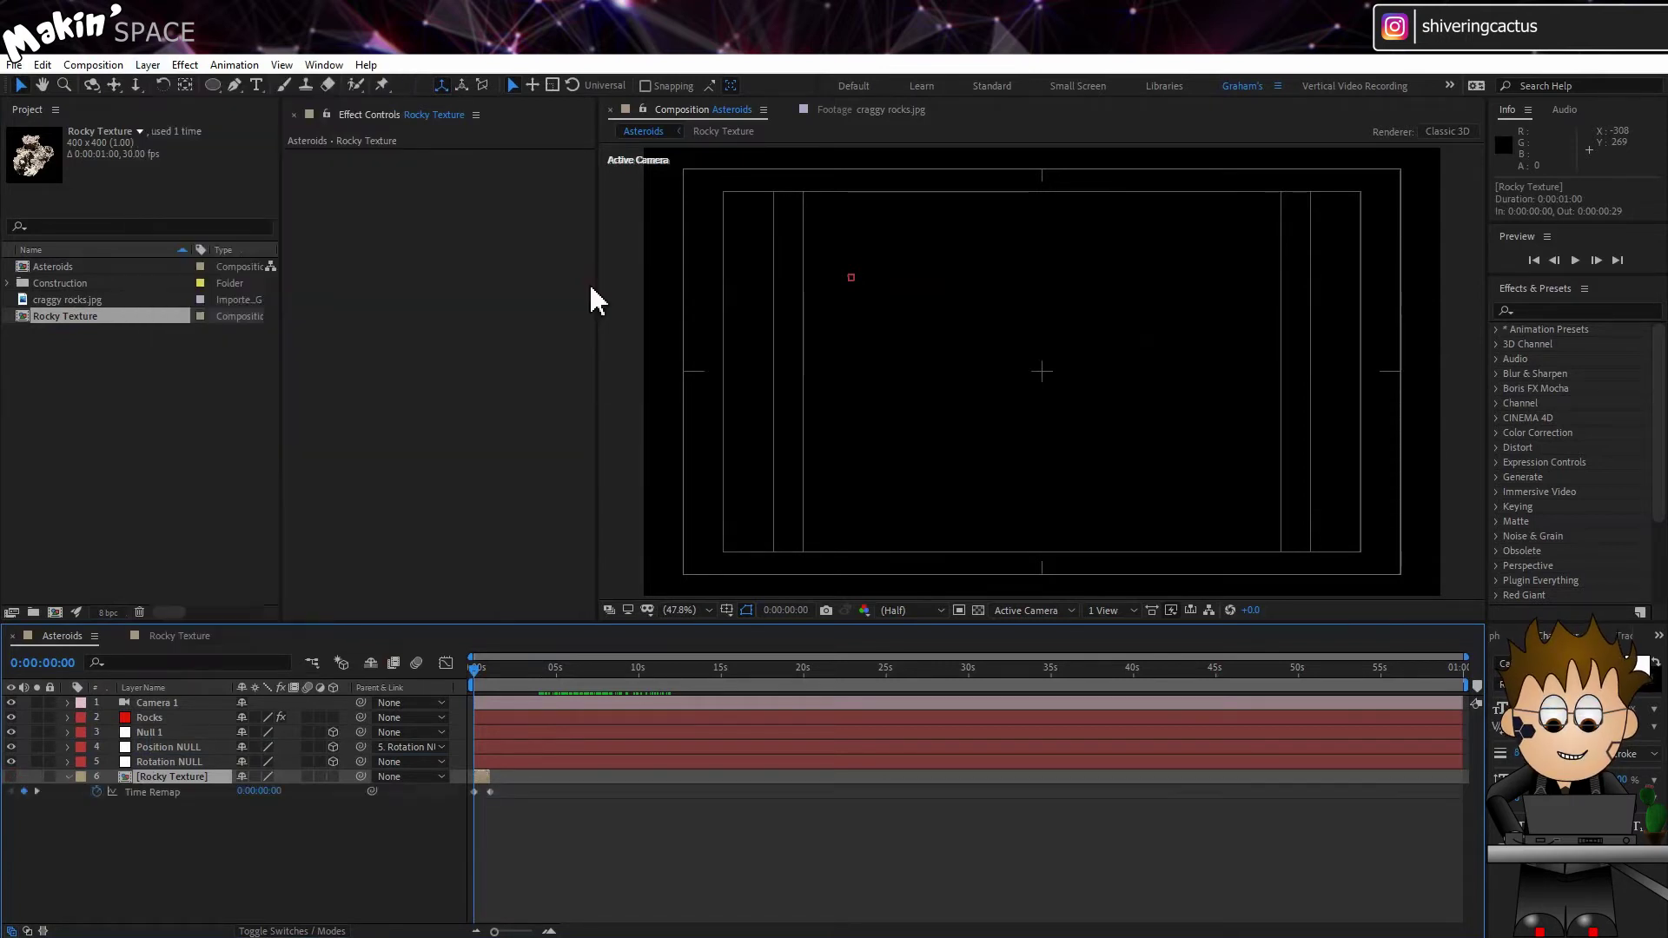
pyautogui.keyDown('alt'); pyautogui.click(96, 791); pyautogui.keyUp('alt')
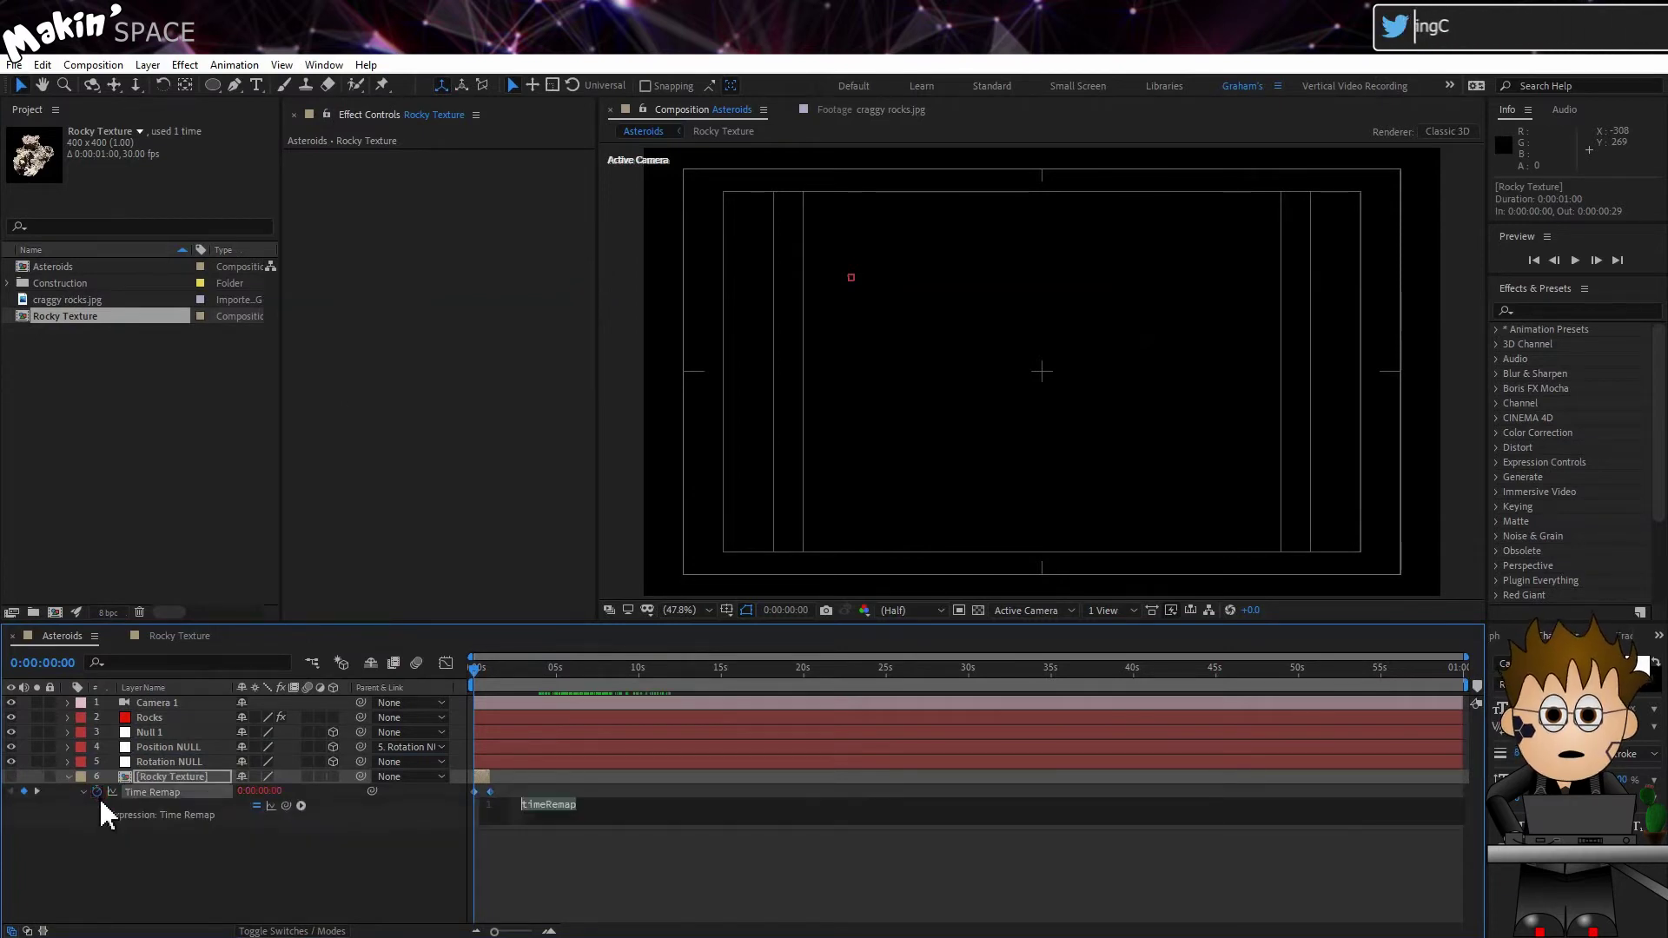
pyautogui.write('loopOut("')
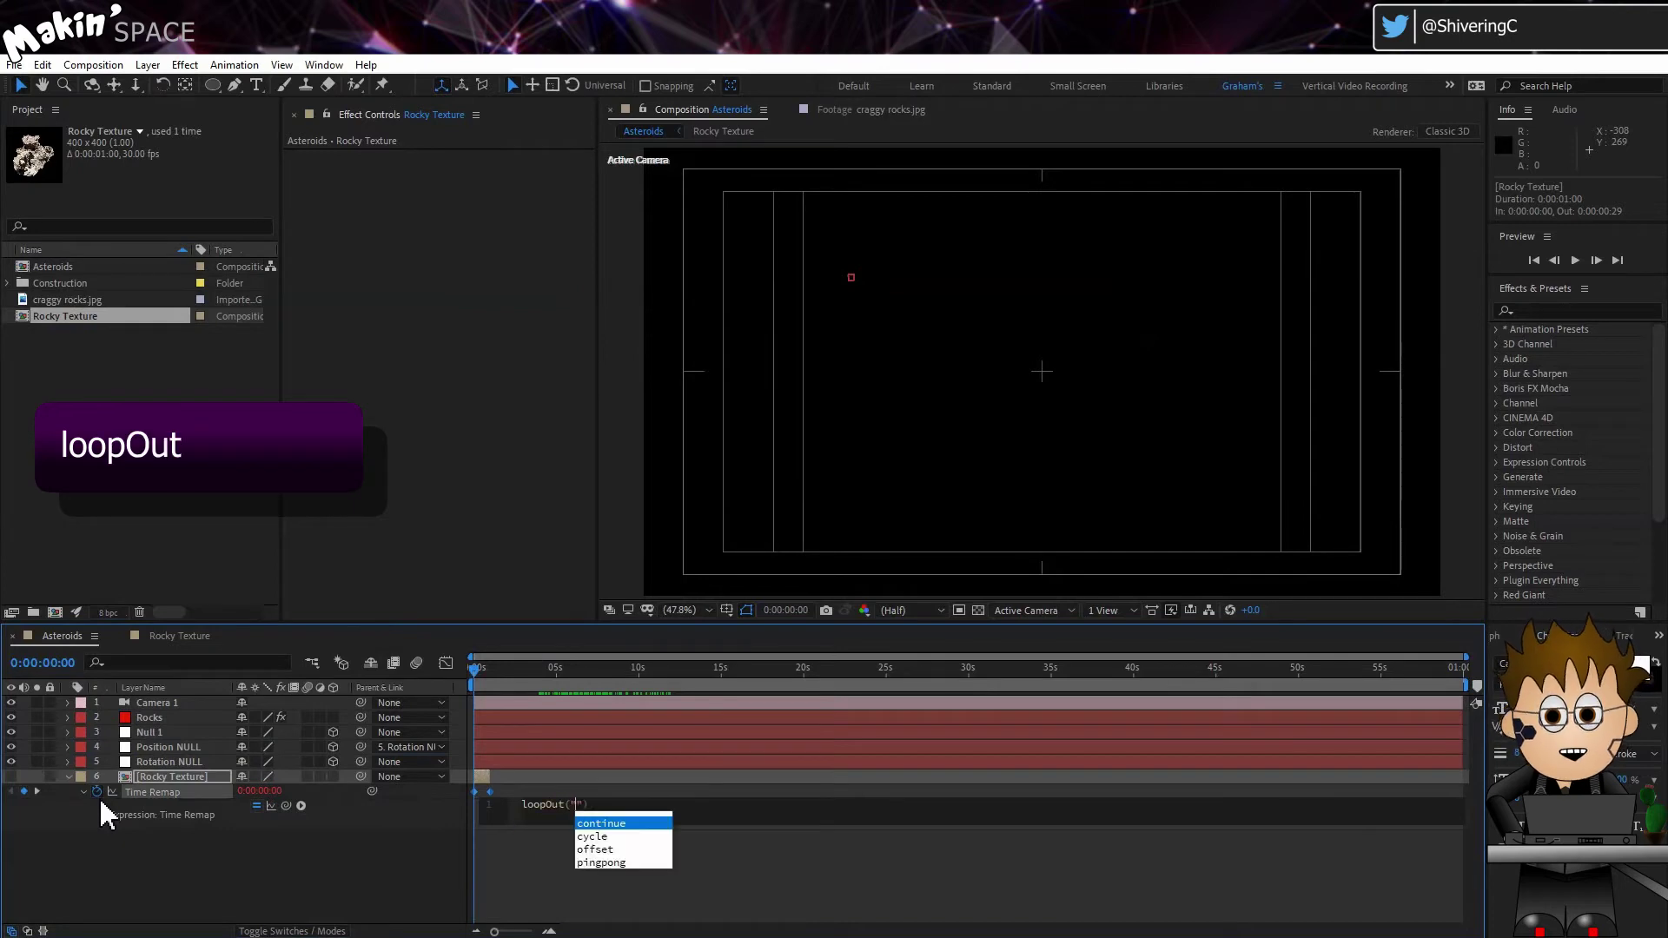
pyautogui.write('cycle", 2)')
pyautogui.click(467, 836)
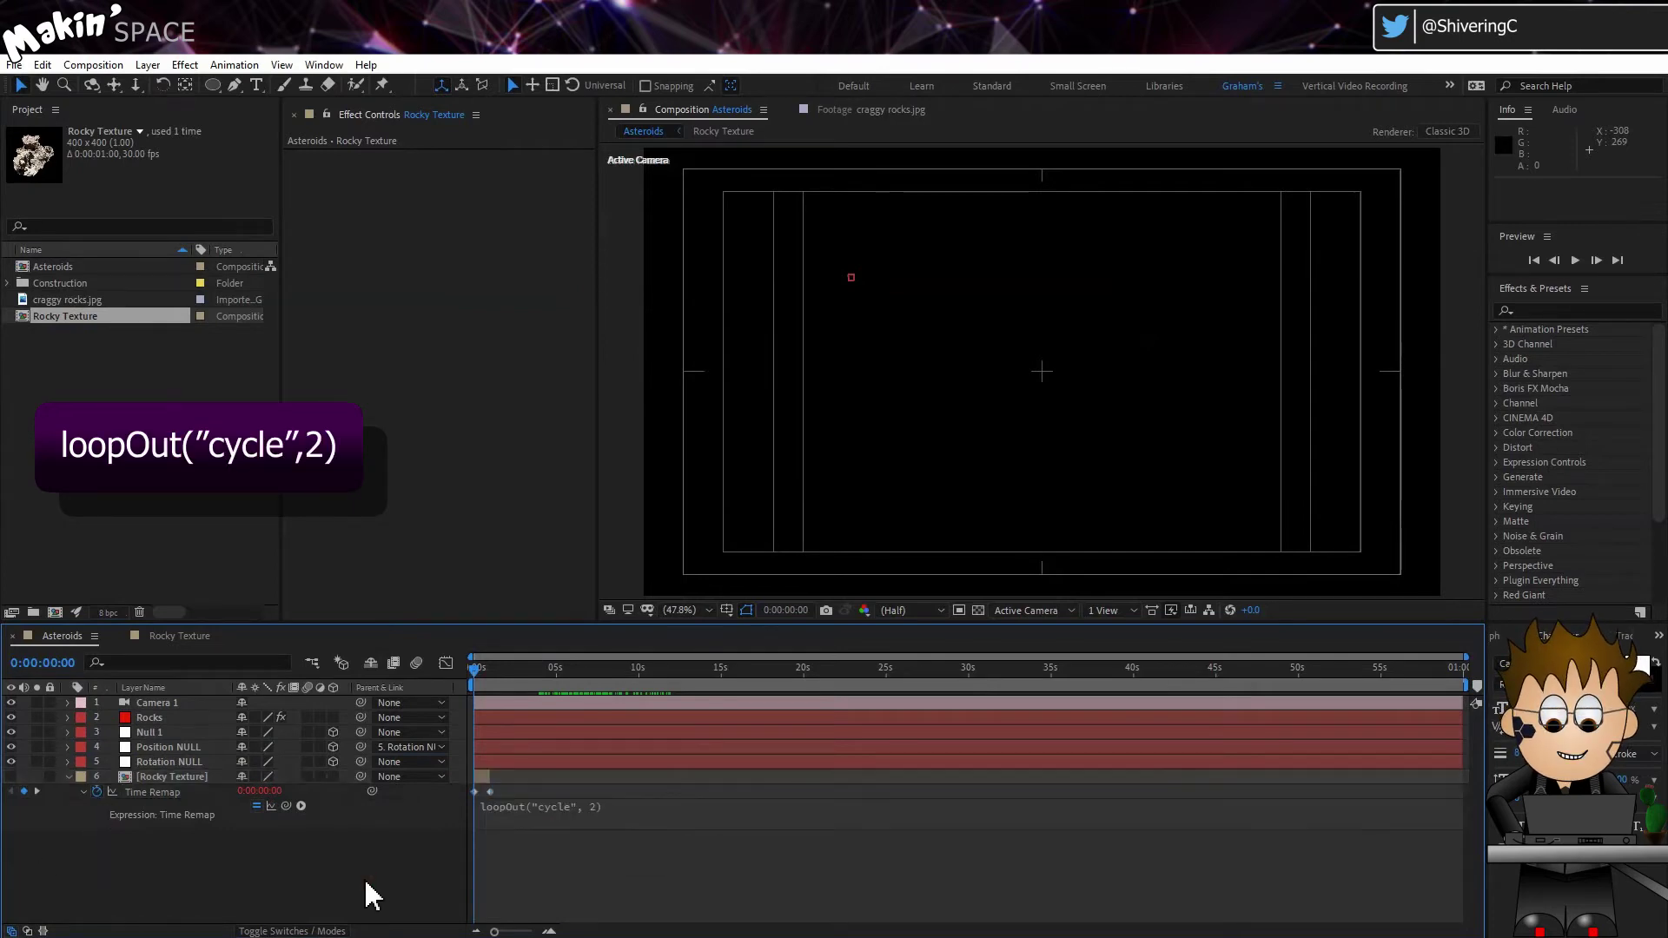
pyautogui.moveTo(489, 776); pyautogui.dragTo(600, 776)
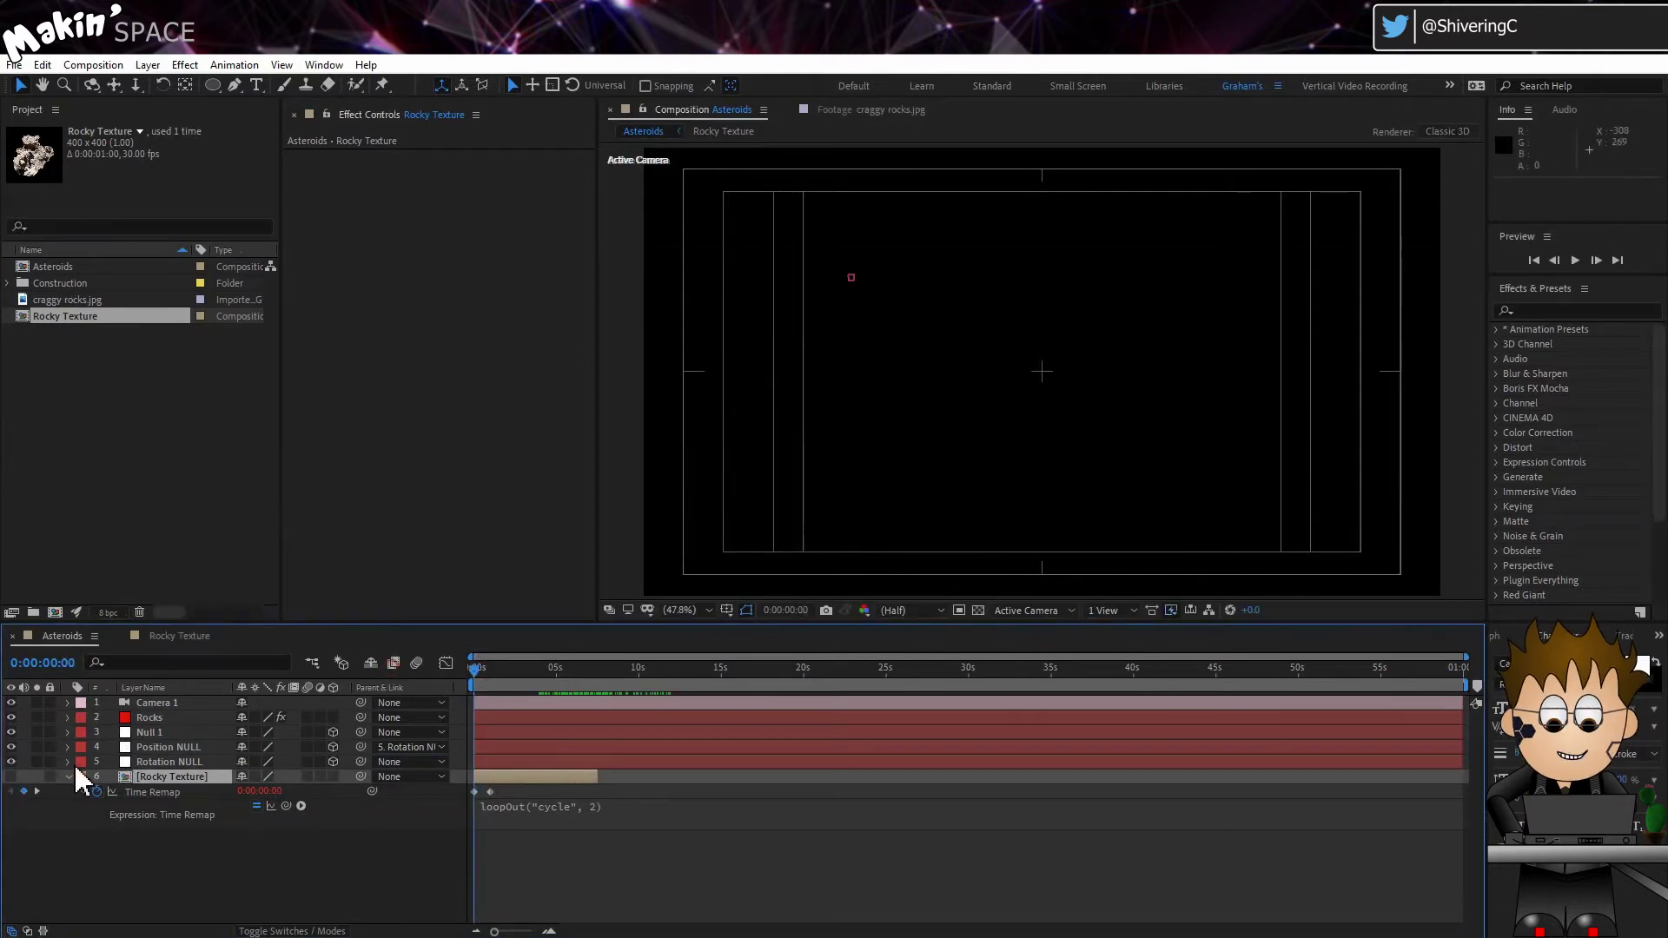
# Step: Preview the looping rock, then hide and lock Rocky Texture and lock the null layers
pyautogui.click(11, 776)
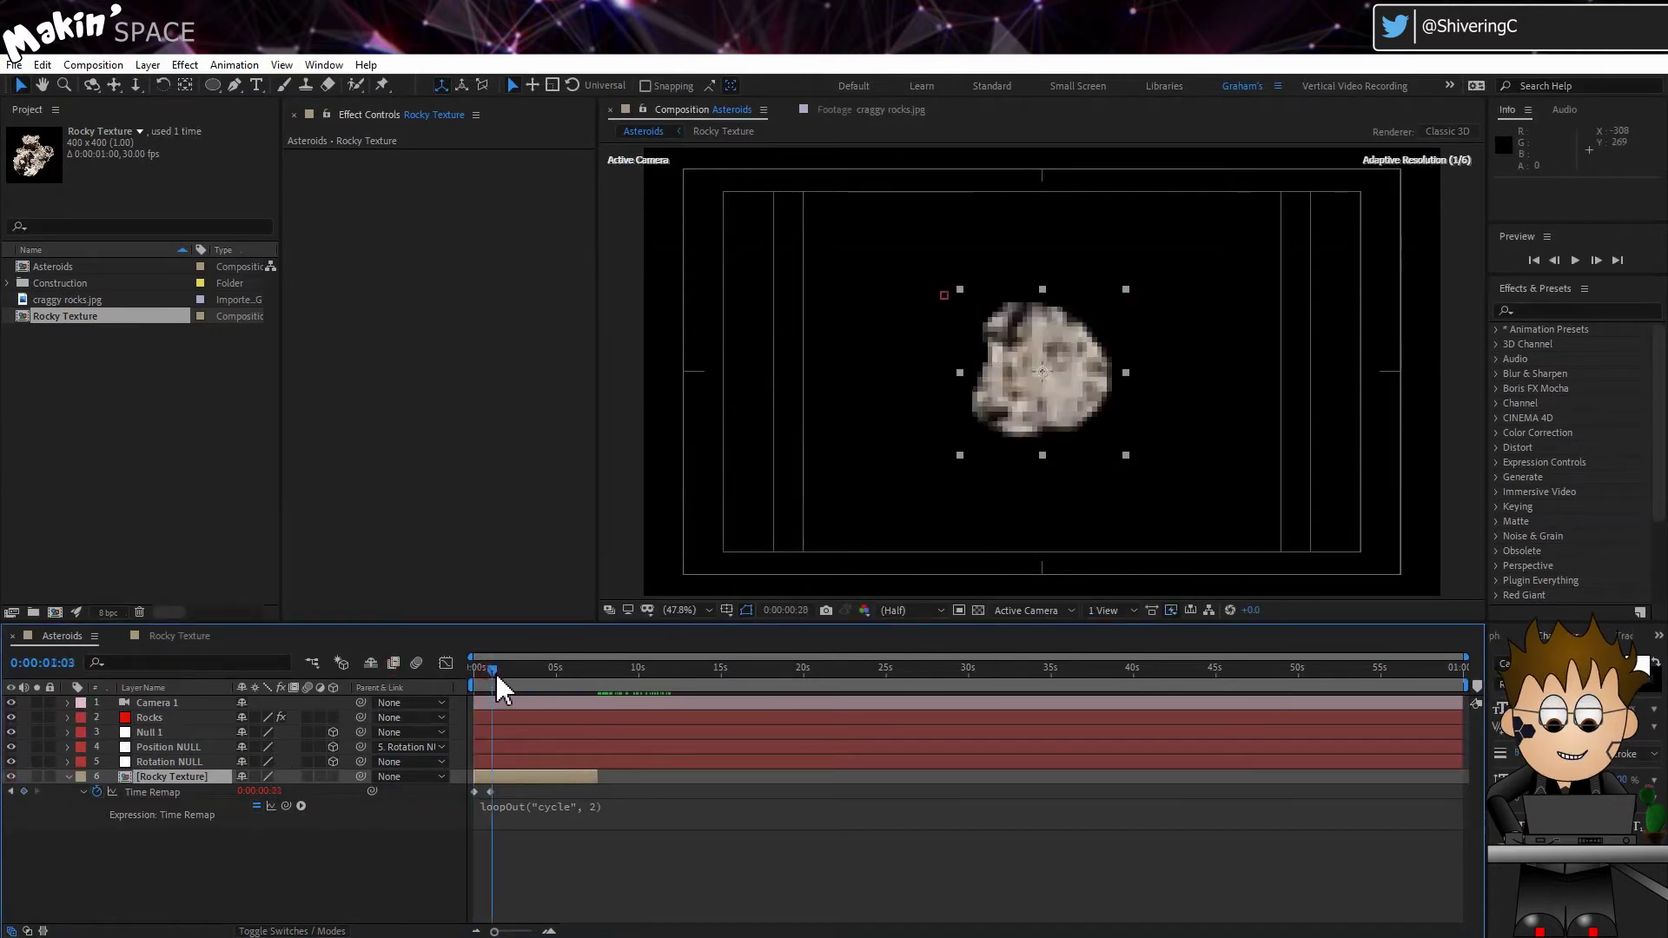
pyautogui.moveTo(499, 688); pyautogui.dragTo(537, 688)
pyautogui.click(11, 776)
pyautogui.press('Home')
pyautogui.click(68, 776)
pyautogui.click(50, 777)
pyautogui.click(48, 746)
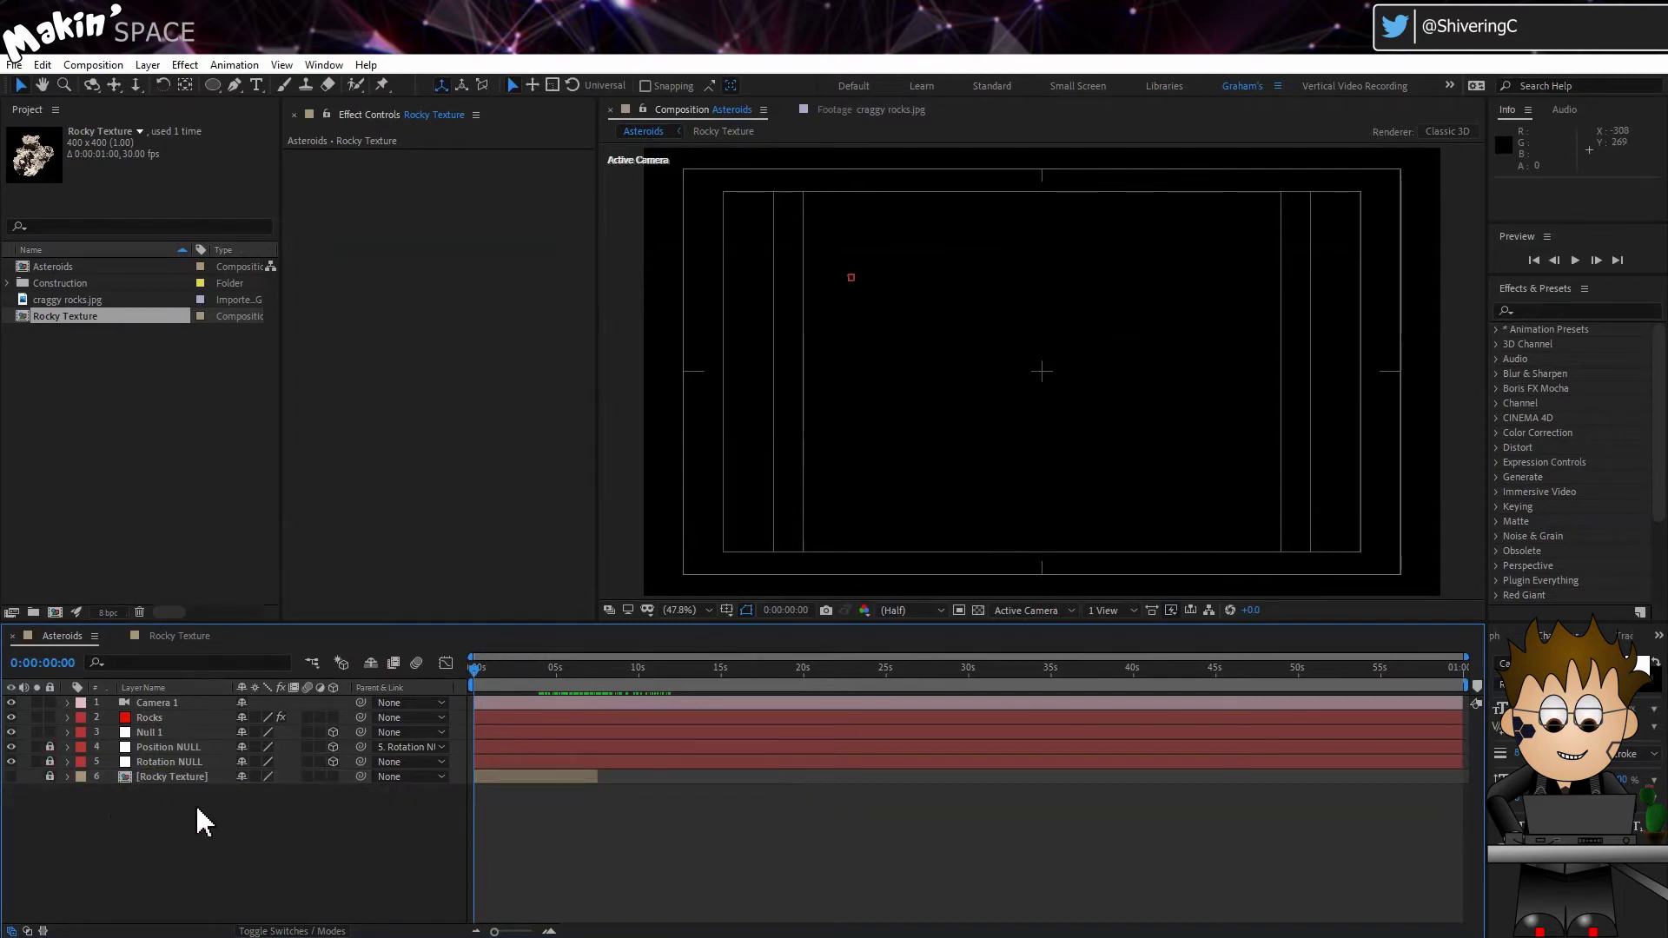
pyautogui.click(49, 761)
pyautogui.click(50, 732)
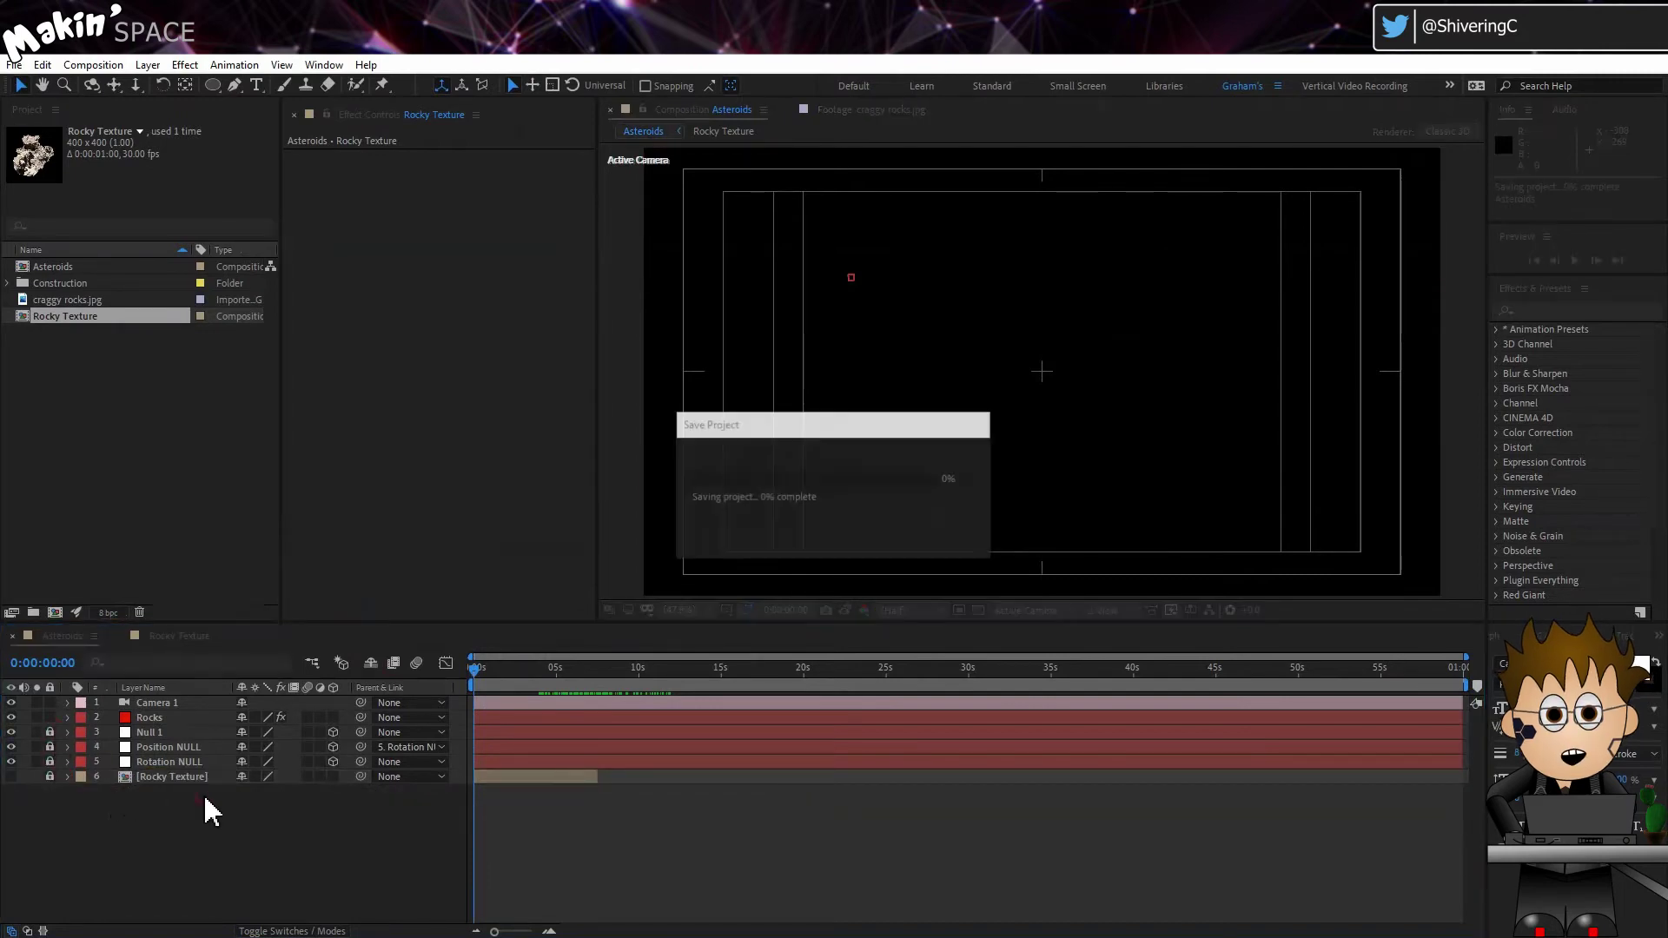
# Step: Give Rocks' CC Particle World Textured Disc particles using layer 6. Rocky Texture, sampled at Birth
pyautogui.click(152, 717)
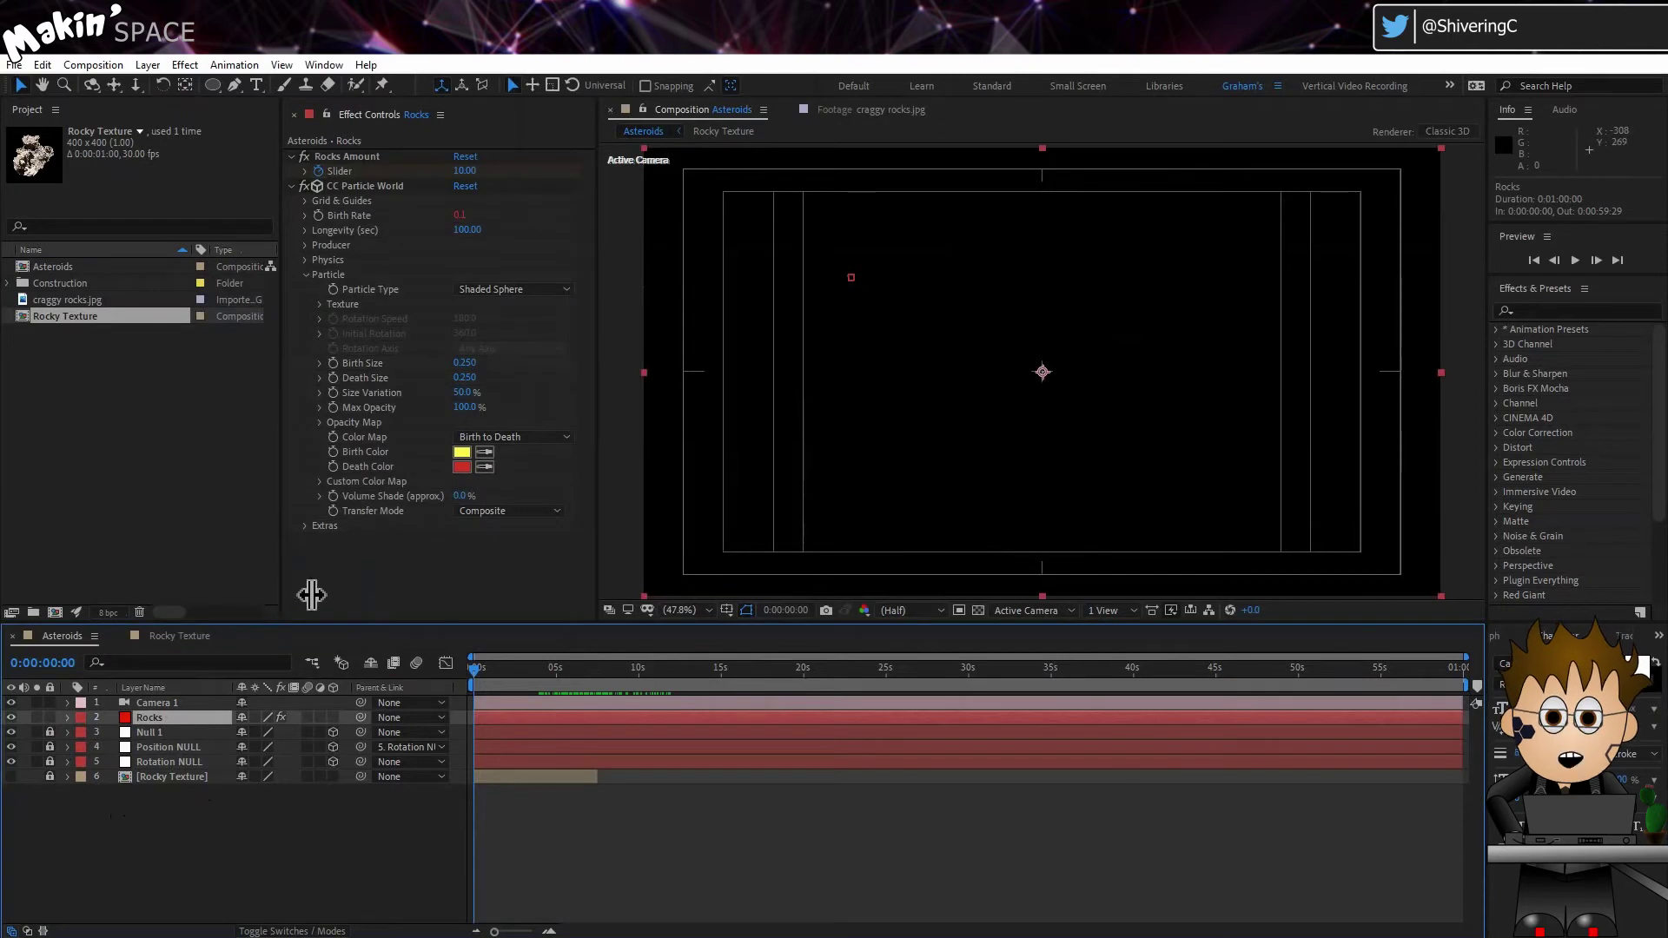
pyautogui.click(524, 289)
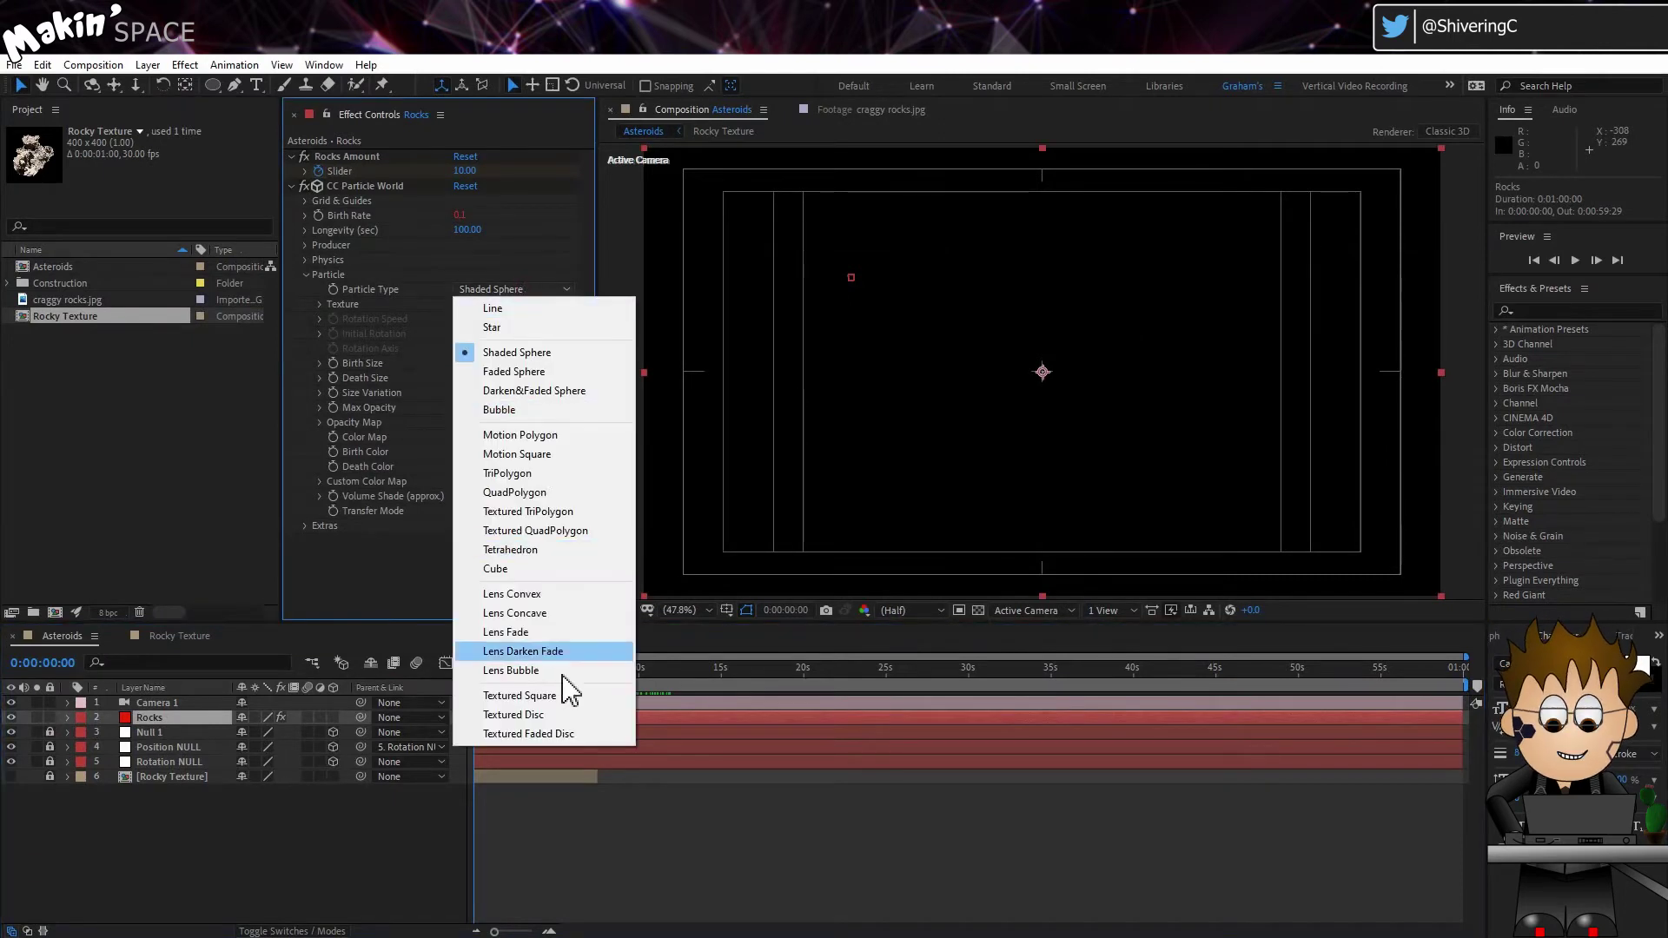
pyautogui.click(574, 714)
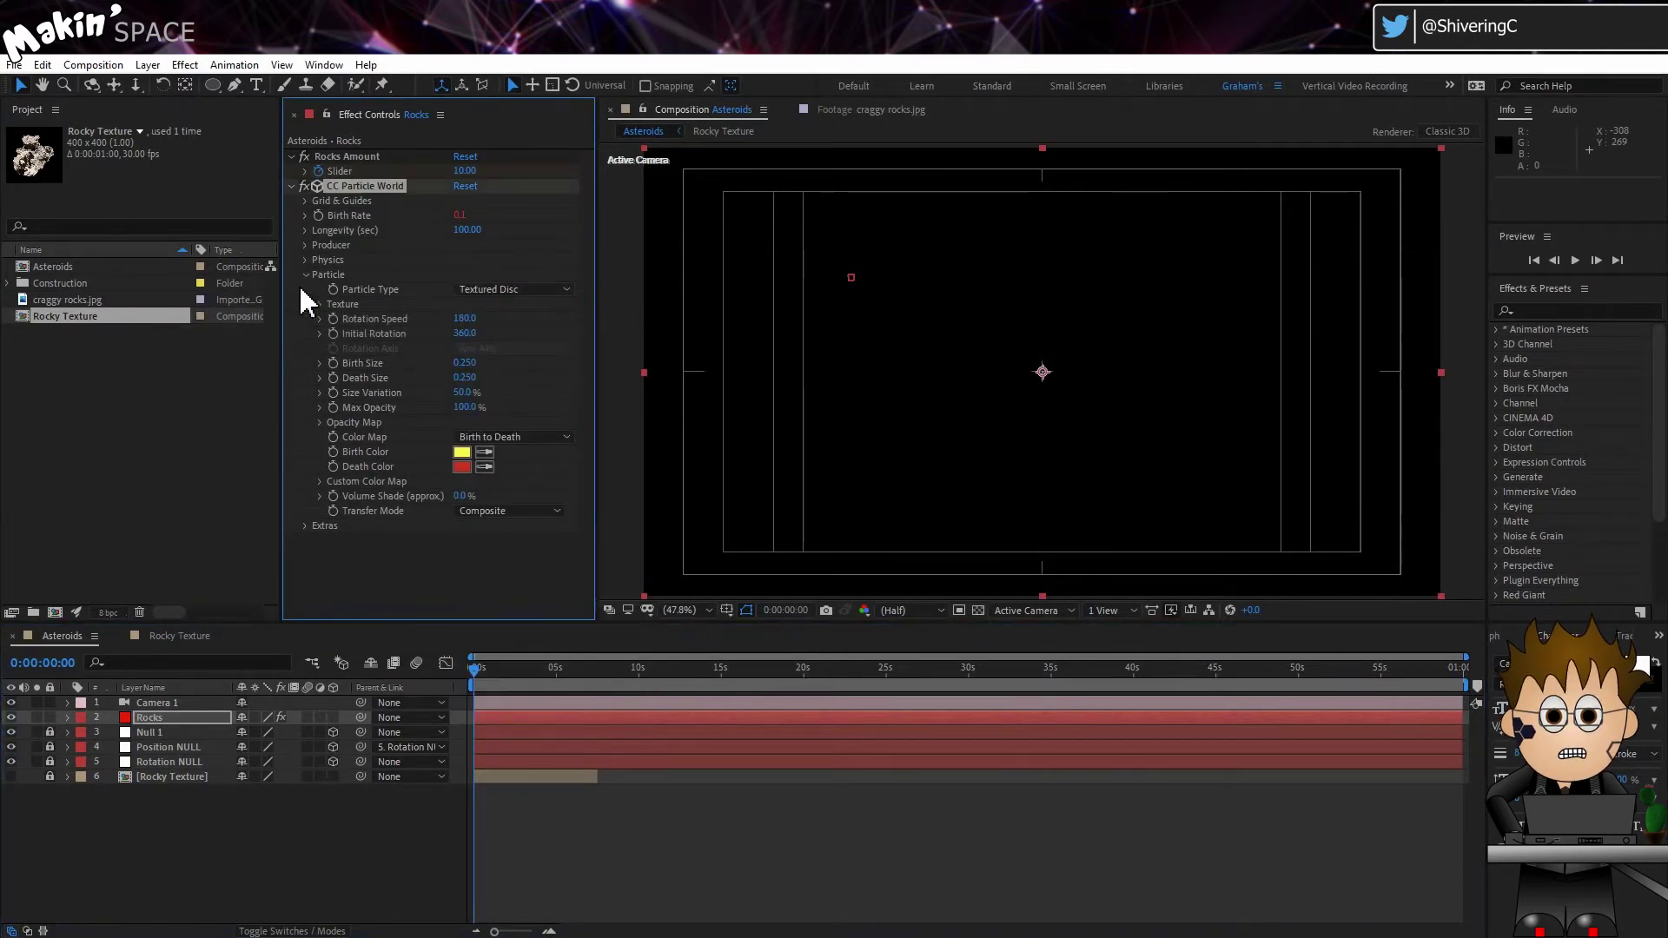
pyautogui.click(320, 305)
pyautogui.click(480, 318)
pyautogui.click(521, 439)
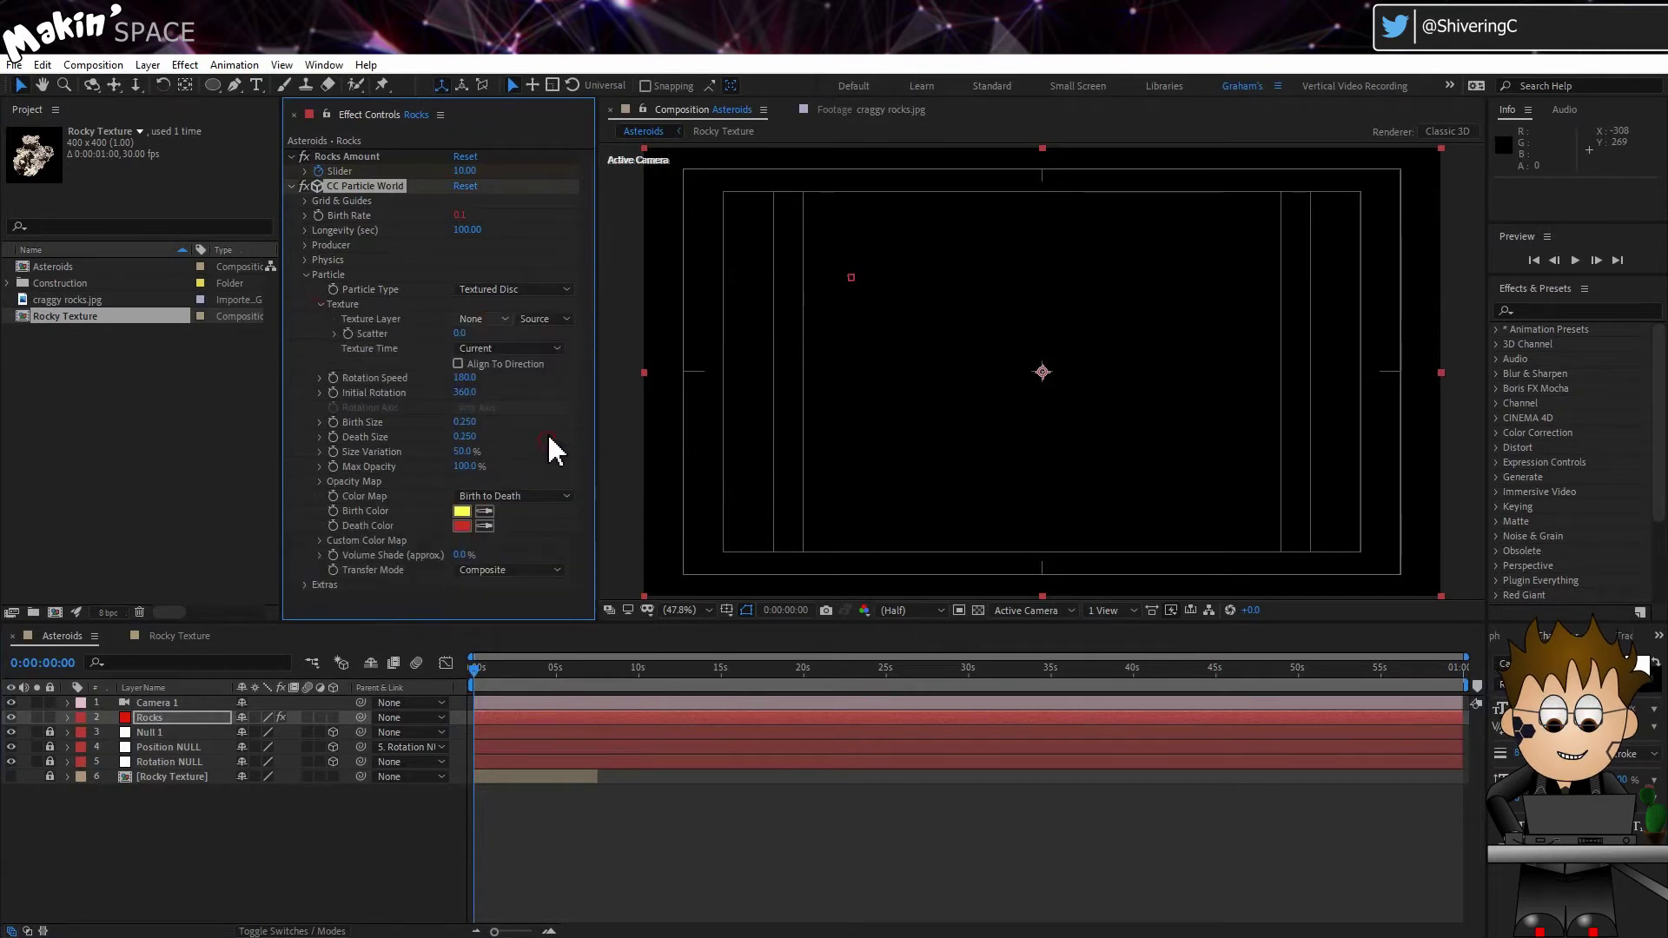
pyautogui.click(556, 348)
pyautogui.click(558, 372)
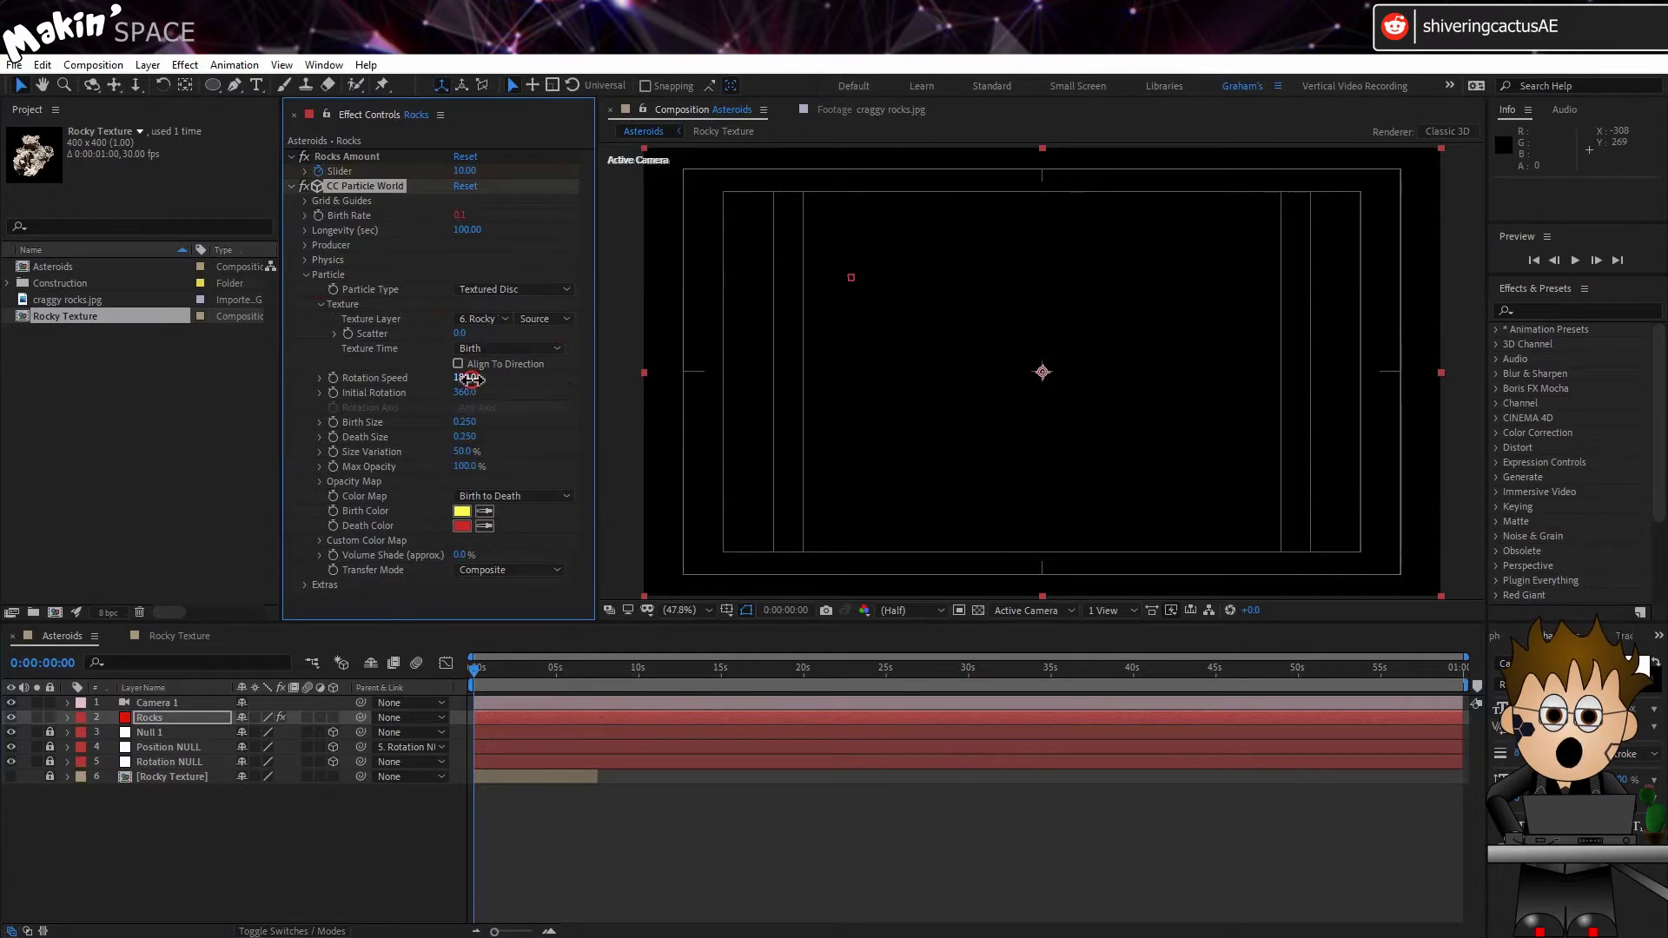
# Step: Set the Rocks particles' Rotation Speed and Initial Rotation to 0
pyautogui.write('0')
pyautogui.press('Return')
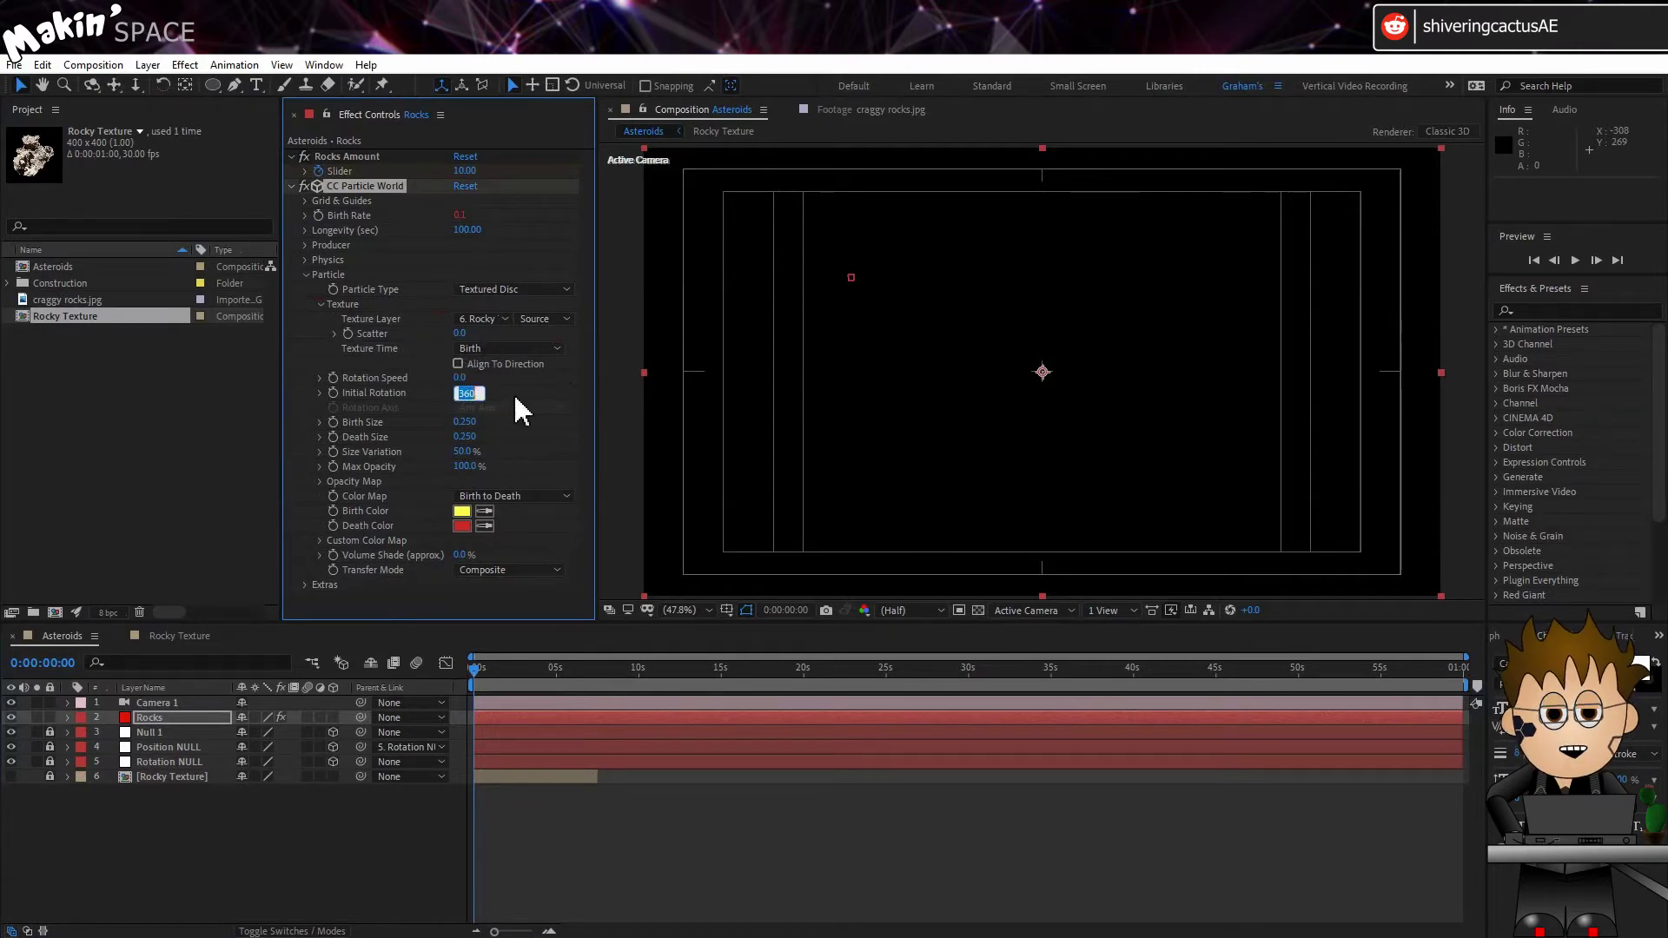
pyautogui.write('0')
pyautogui.click(521, 408)
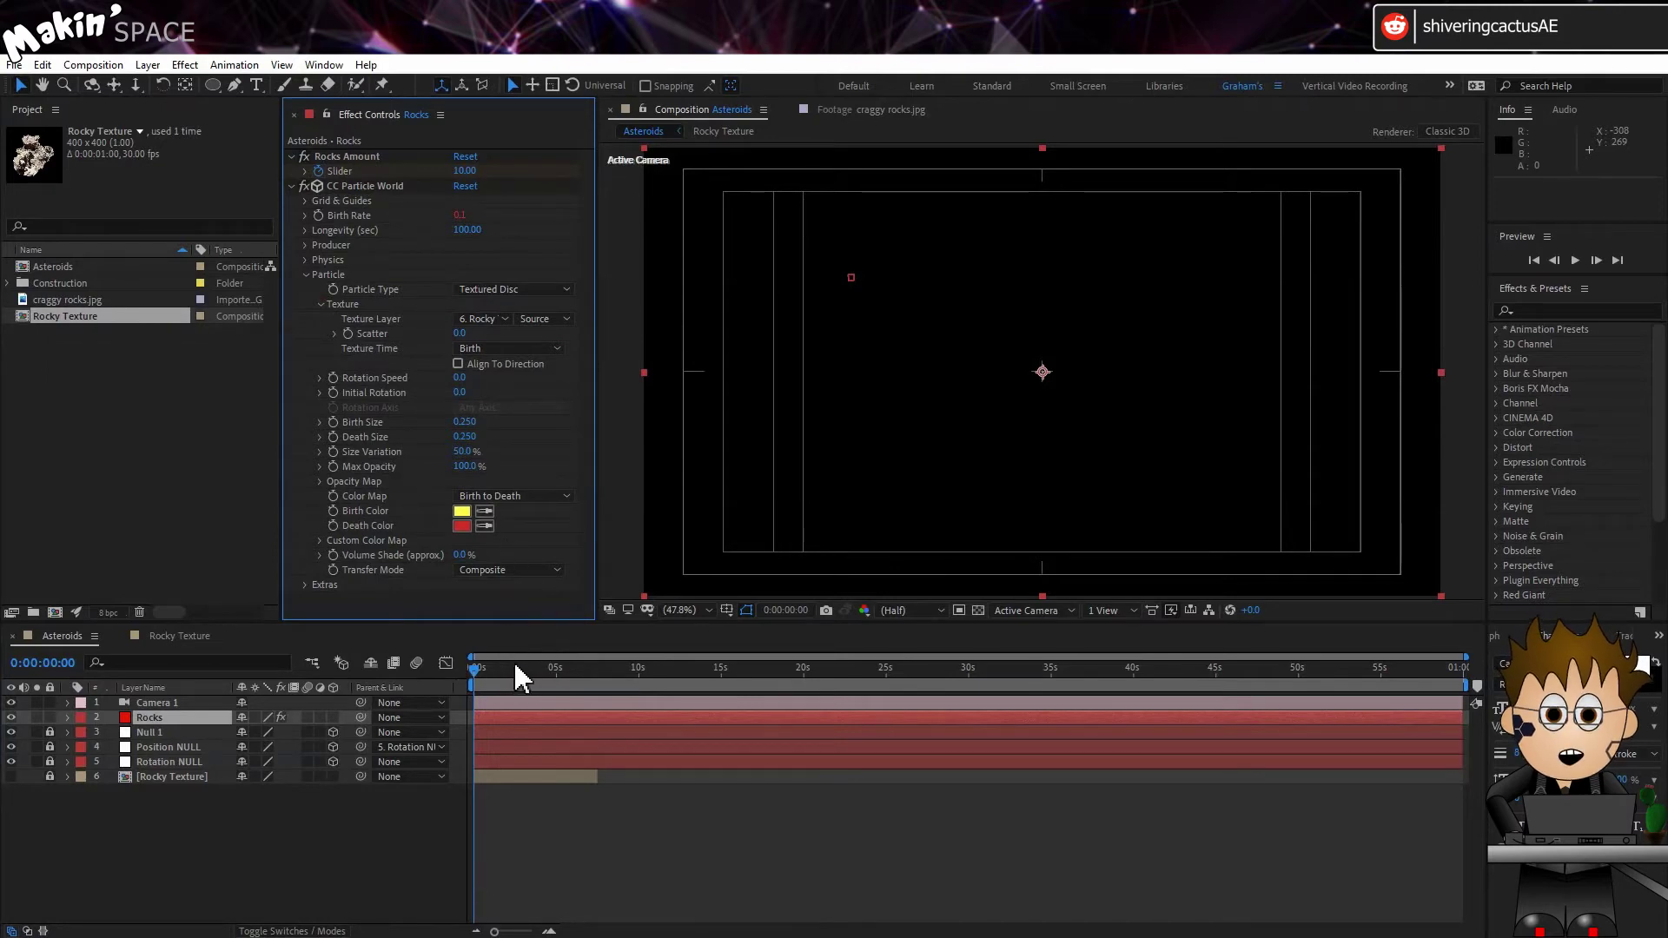
pyautogui.moveTo(515, 667); pyautogui.dragTo(559, 669)
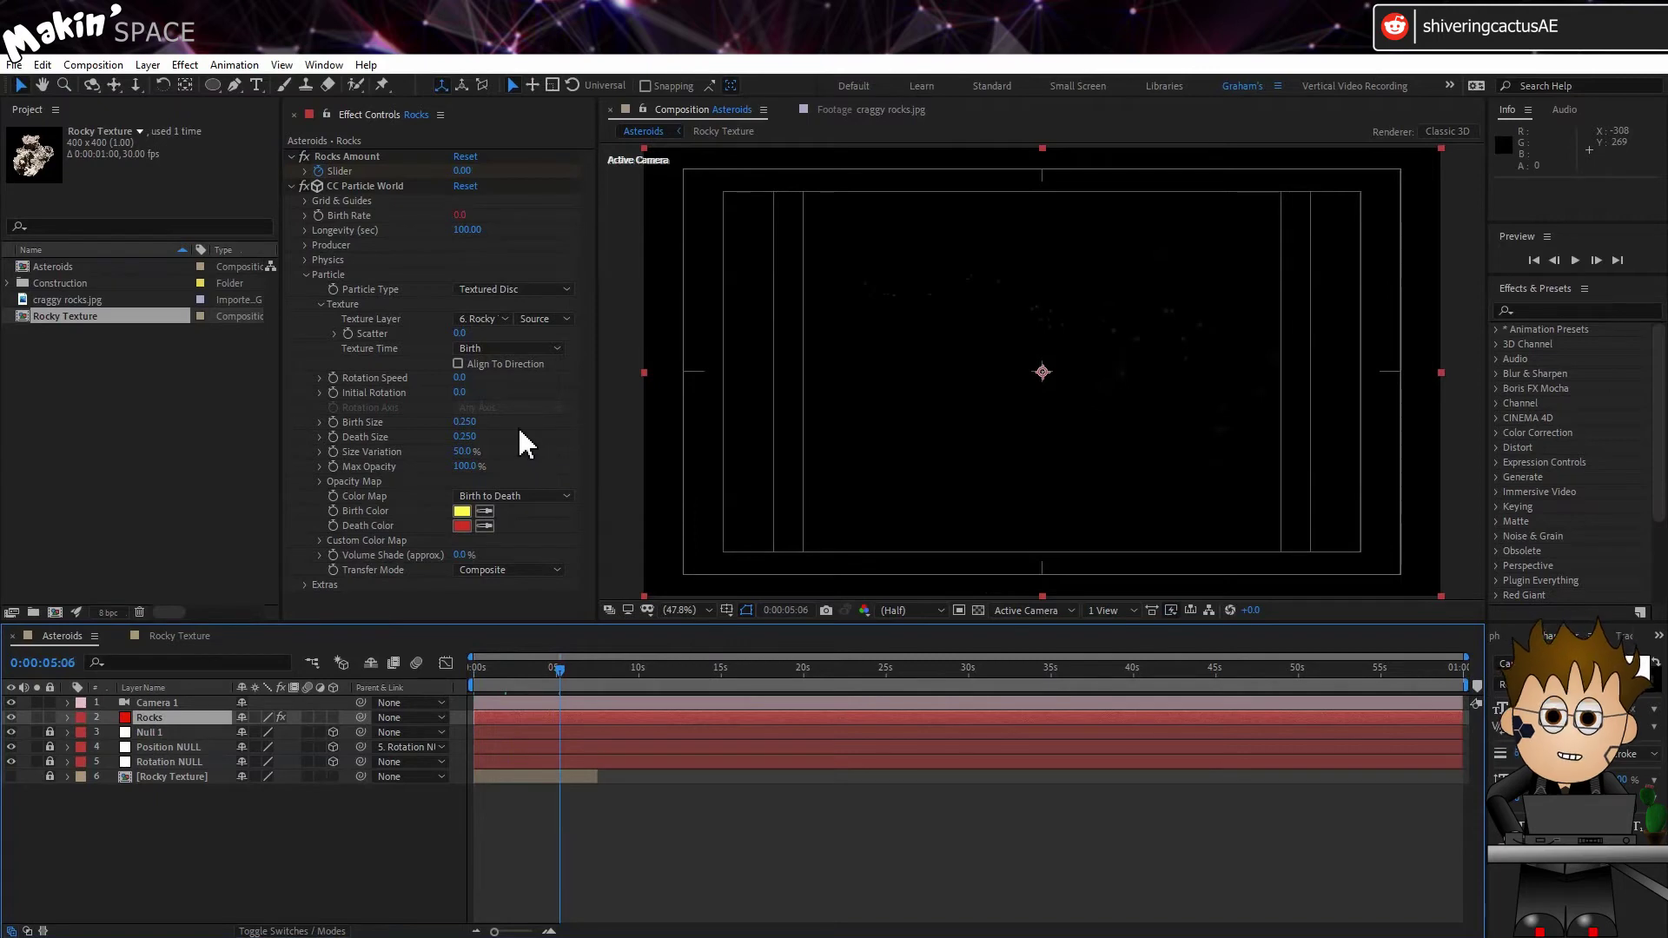
# Step: Set Birth and Death Size to 0.700 and Size Variation to 100%
pyautogui.click(476, 423)
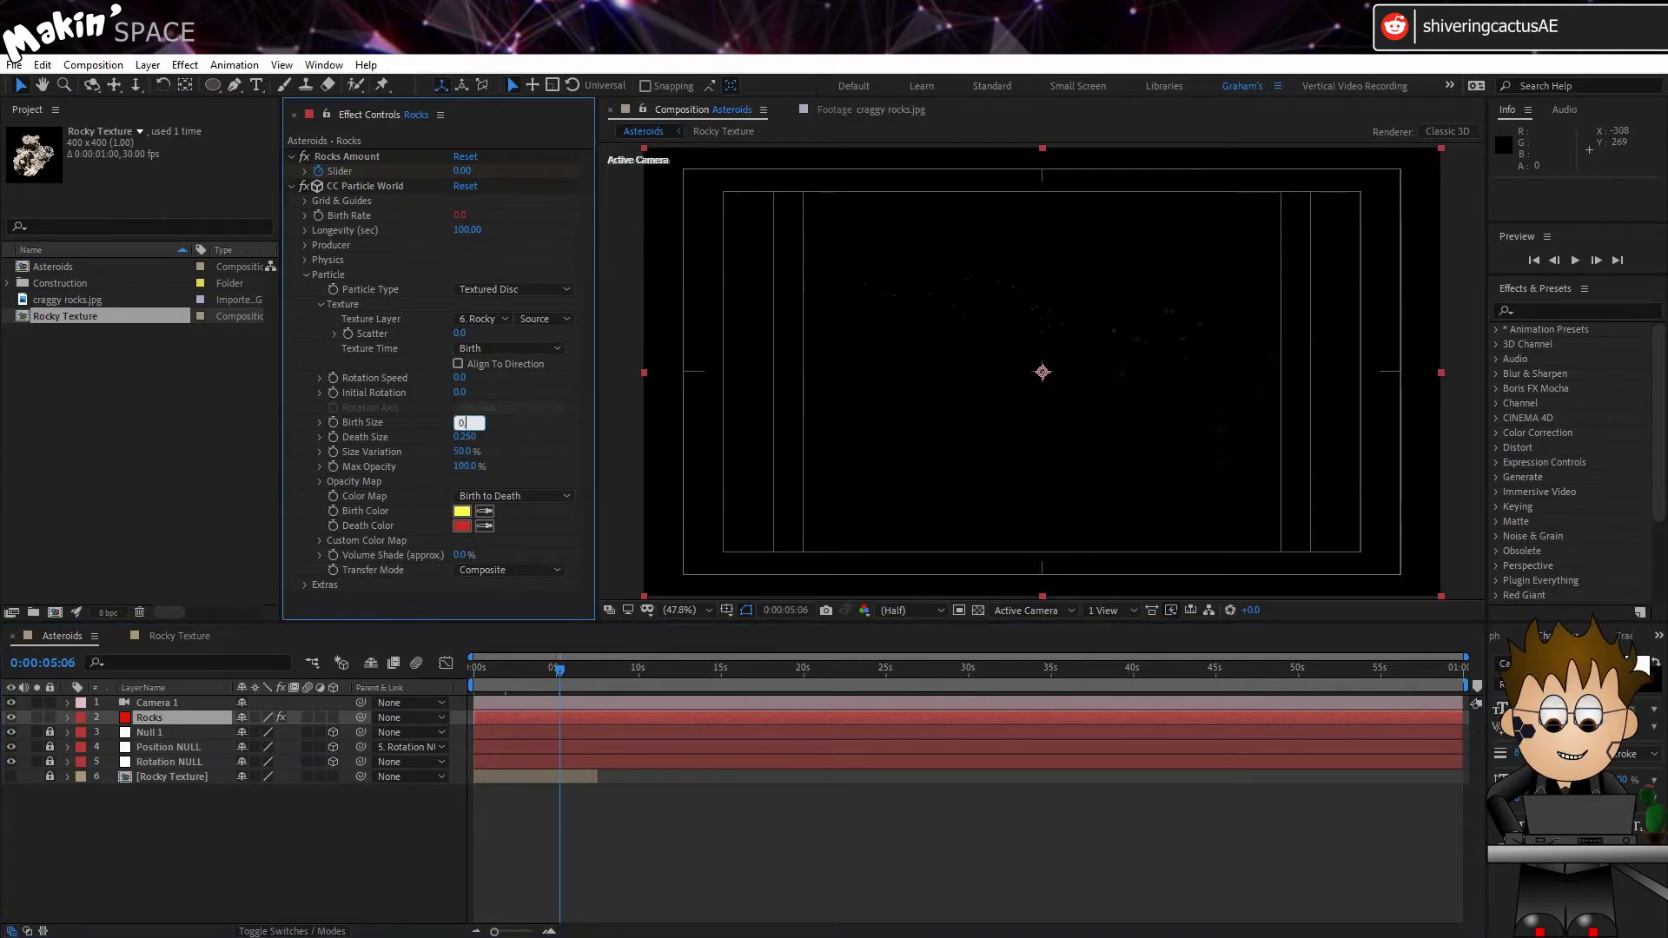
pyautogui.click(483, 438)
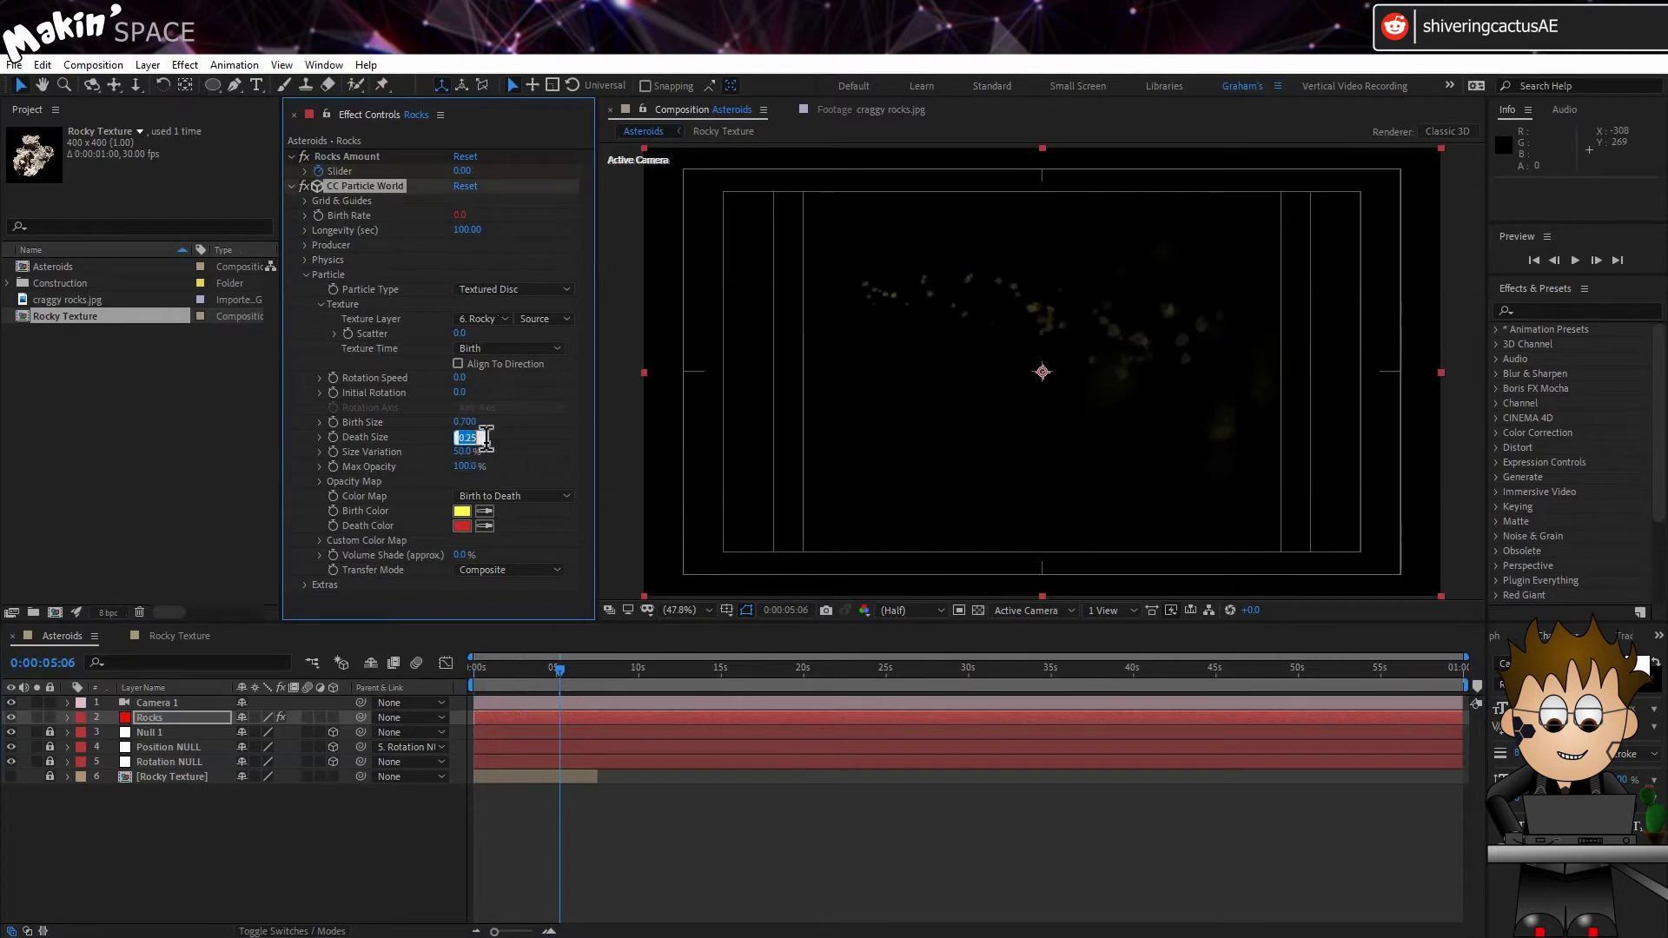
pyautogui.click(463, 452)
pyautogui.write('100')
pyautogui.press('Return')
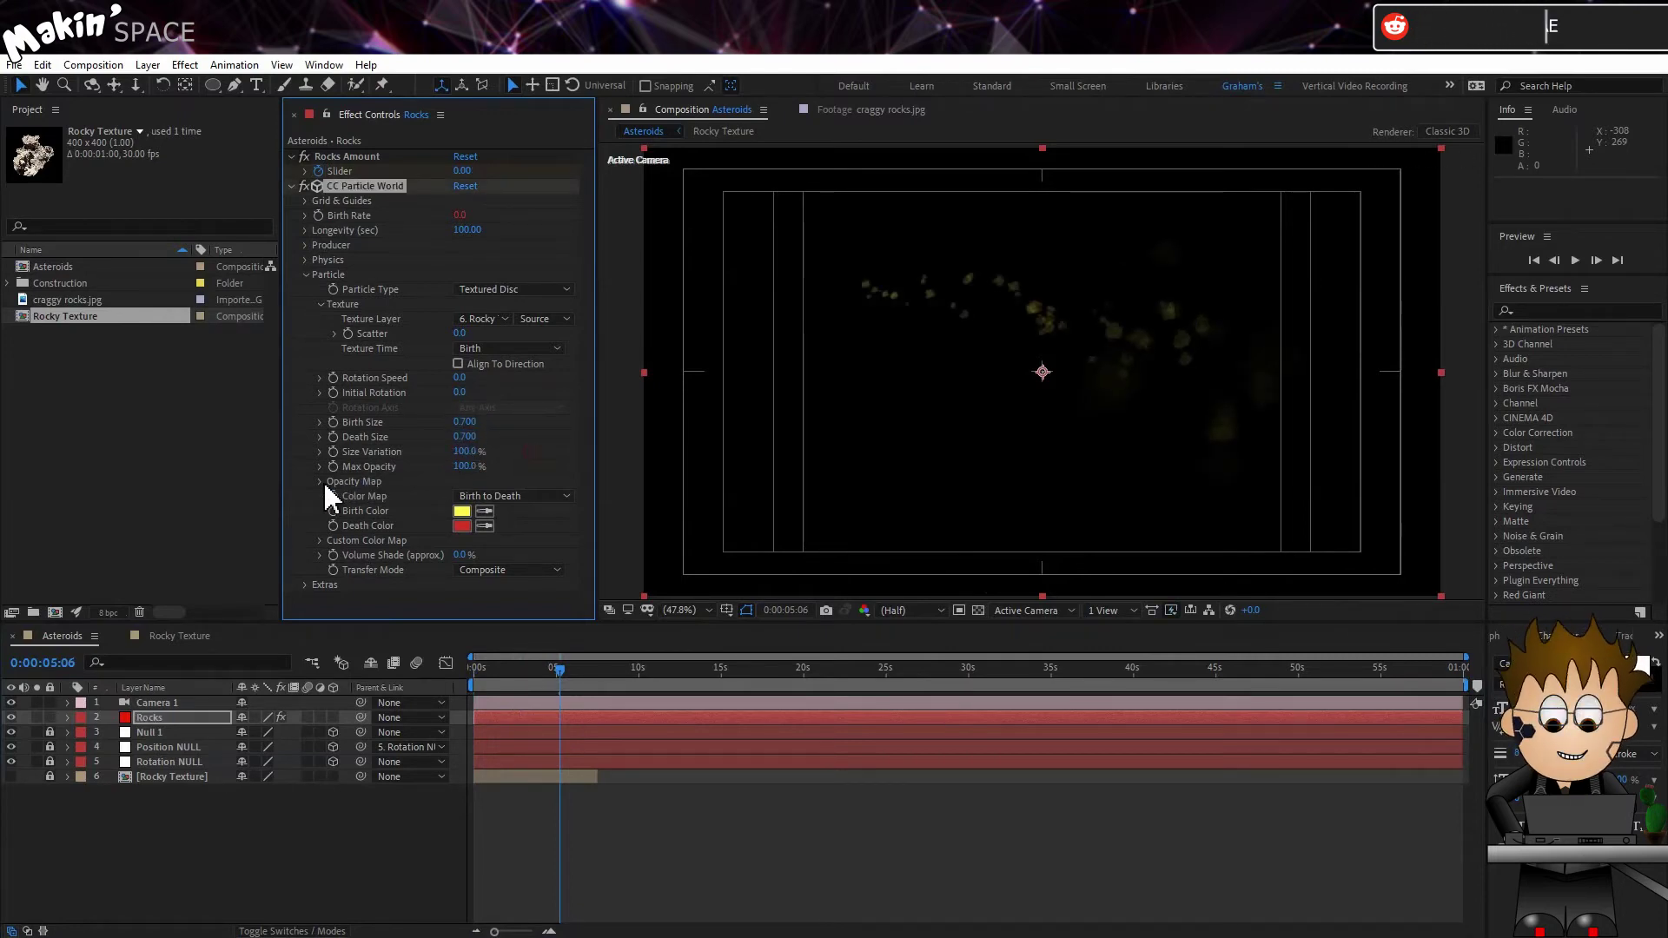
# Step: Flatten the Opacity Map curve at full opacity
pyautogui.click(321, 481)
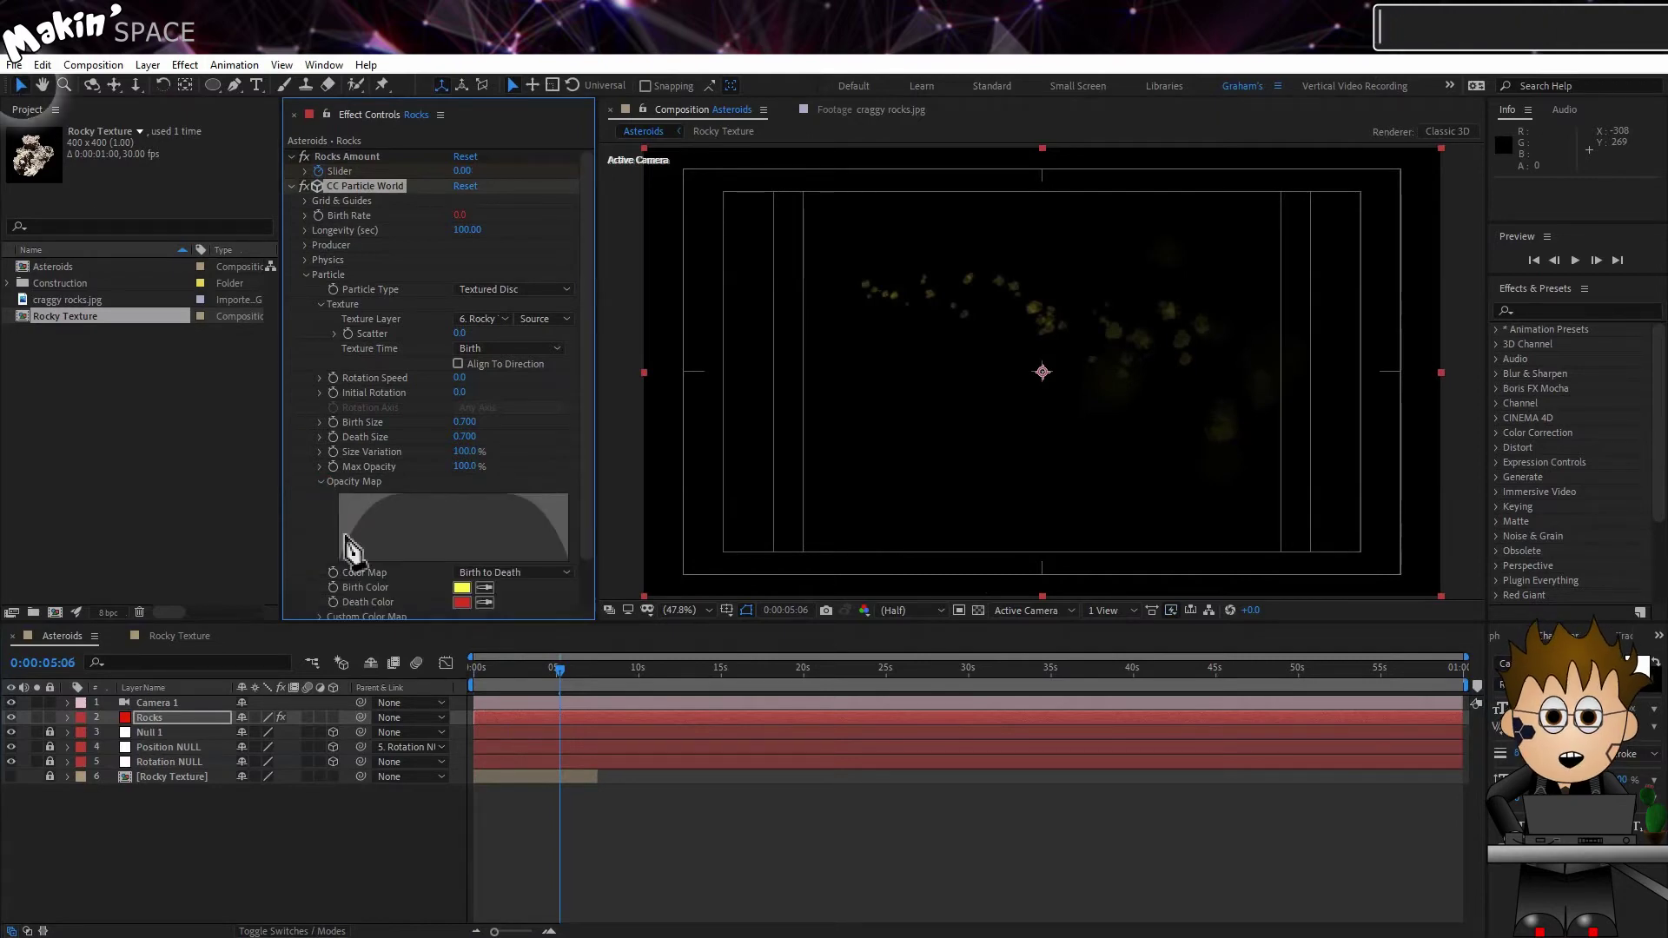
pyautogui.moveTo(347, 530); pyautogui.dragTo(360, 551)
pyautogui.moveTo(317, 480); pyautogui.dragTo(643, 472)
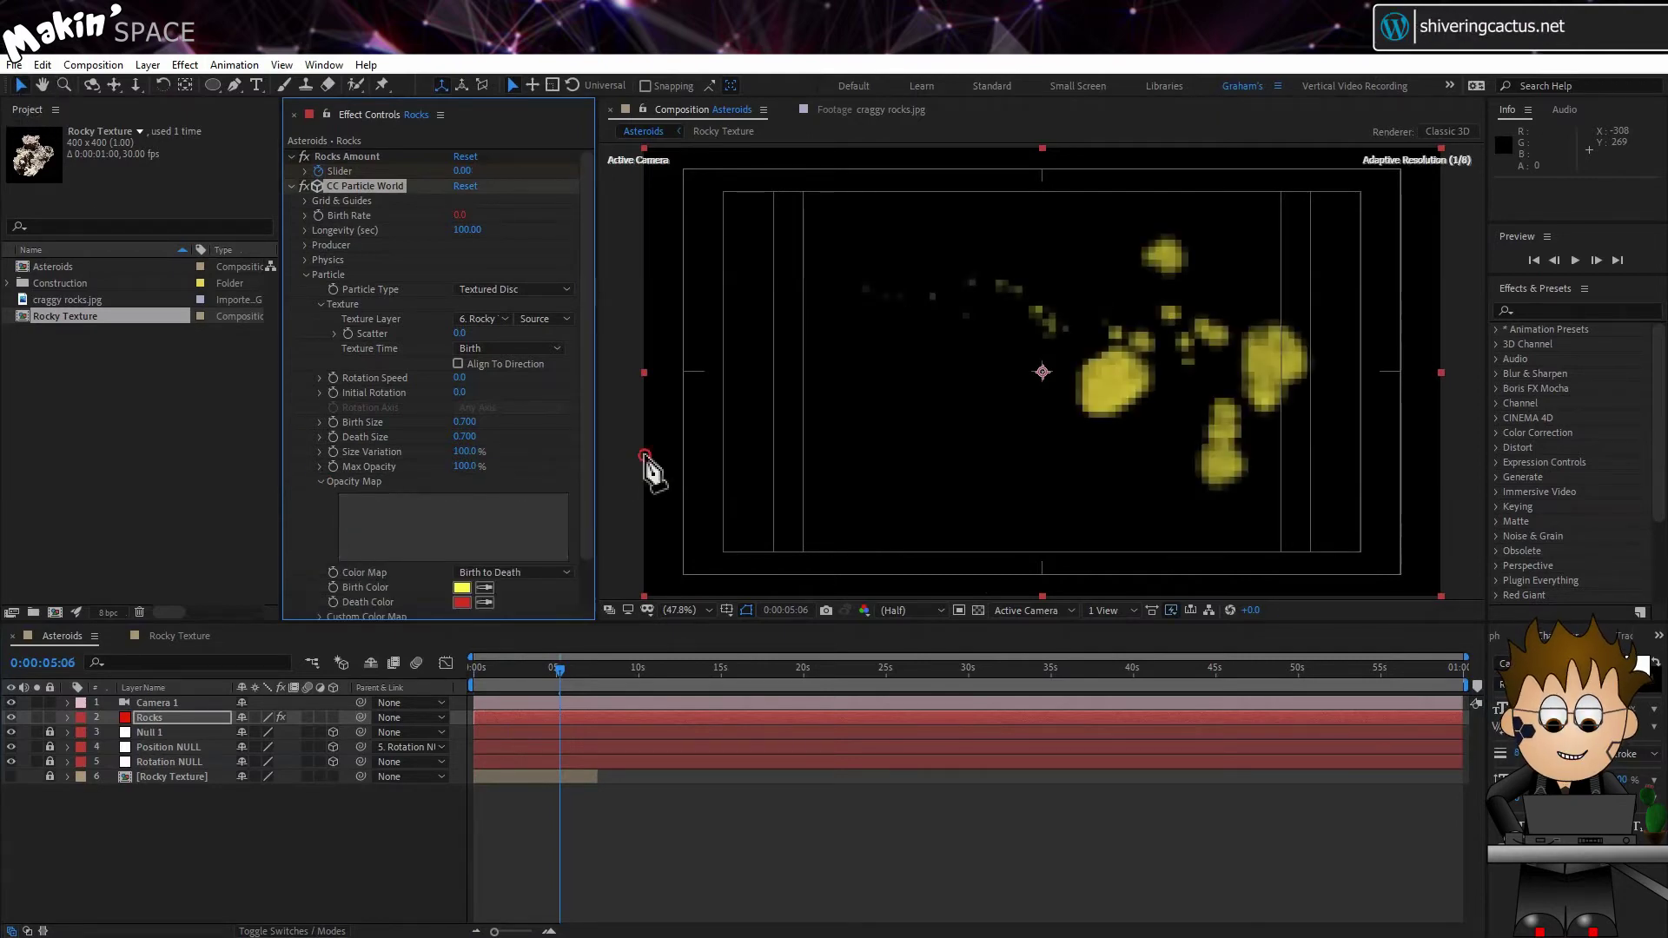
pyautogui.click(305, 507)
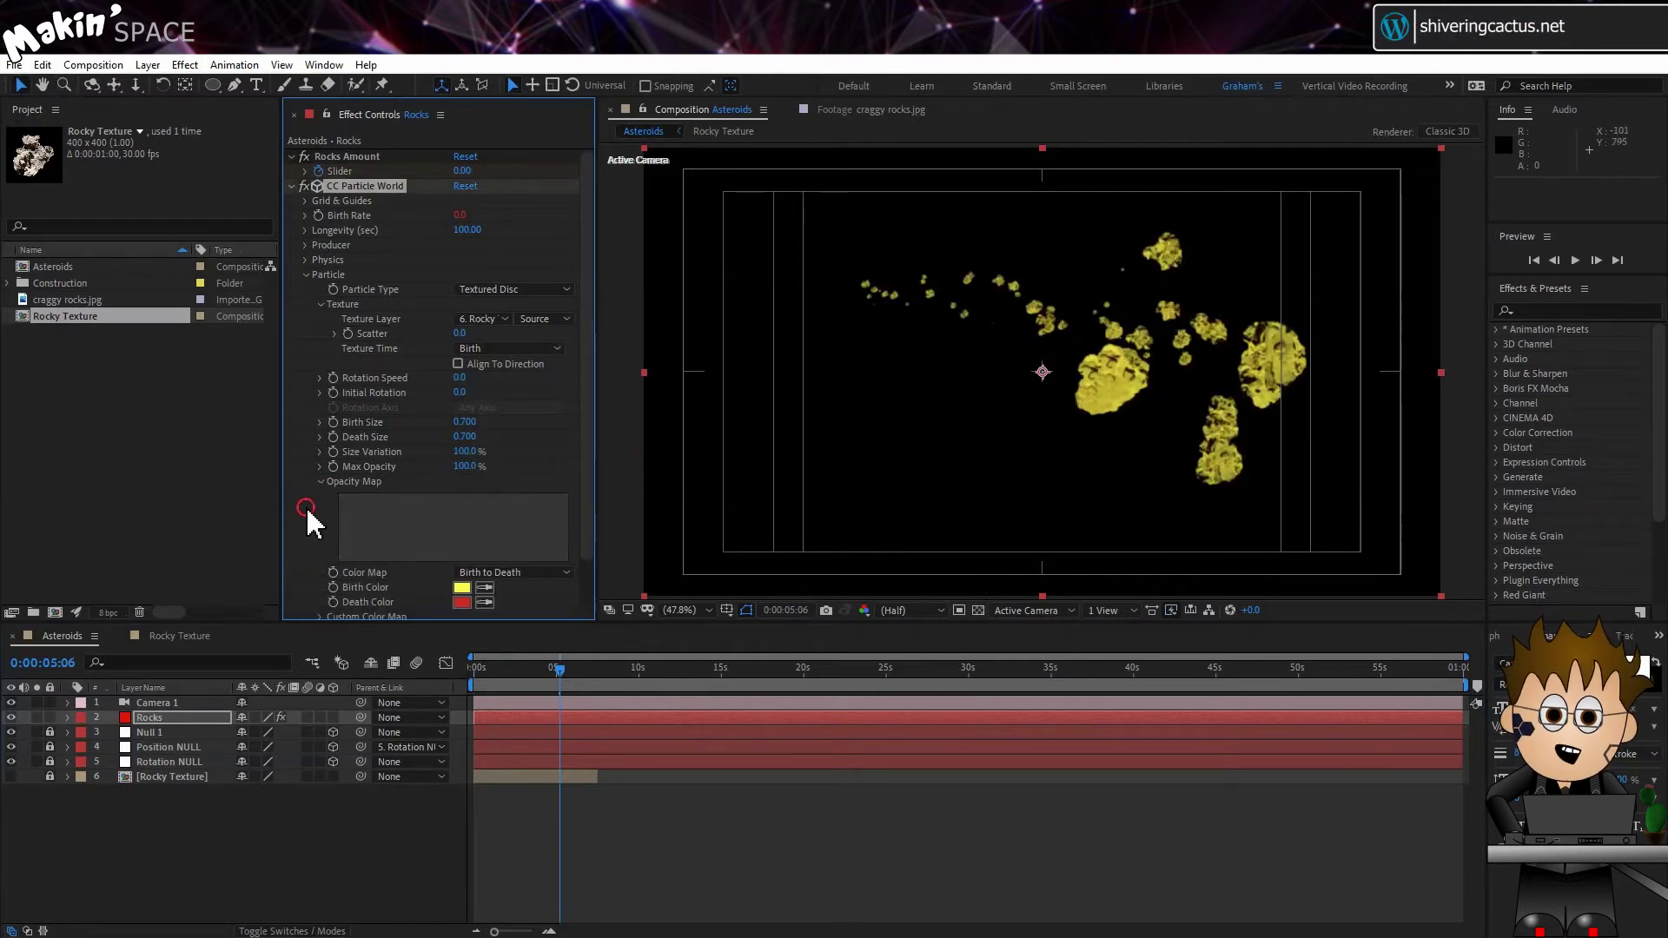
# Step: Set both Birth Color and Death Color to FFFFFF
pyautogui.click(461, 587)
pyautogui.write('ffffff')
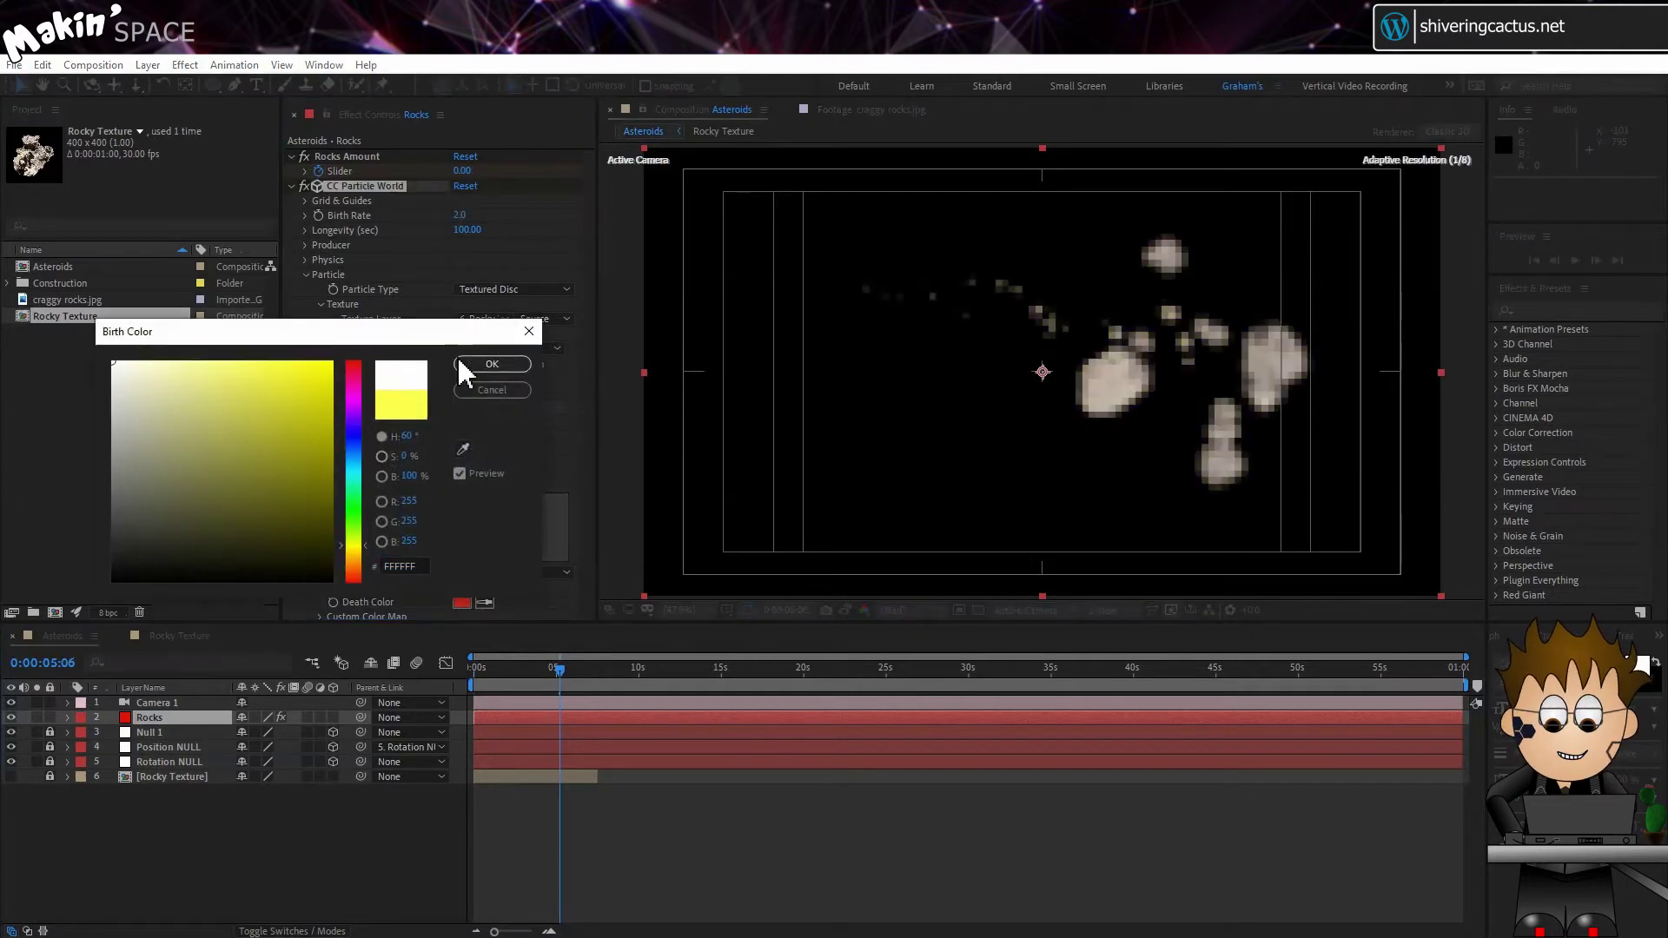
pyautogui.click(492, 364)
pyautogui.click(462, 602)
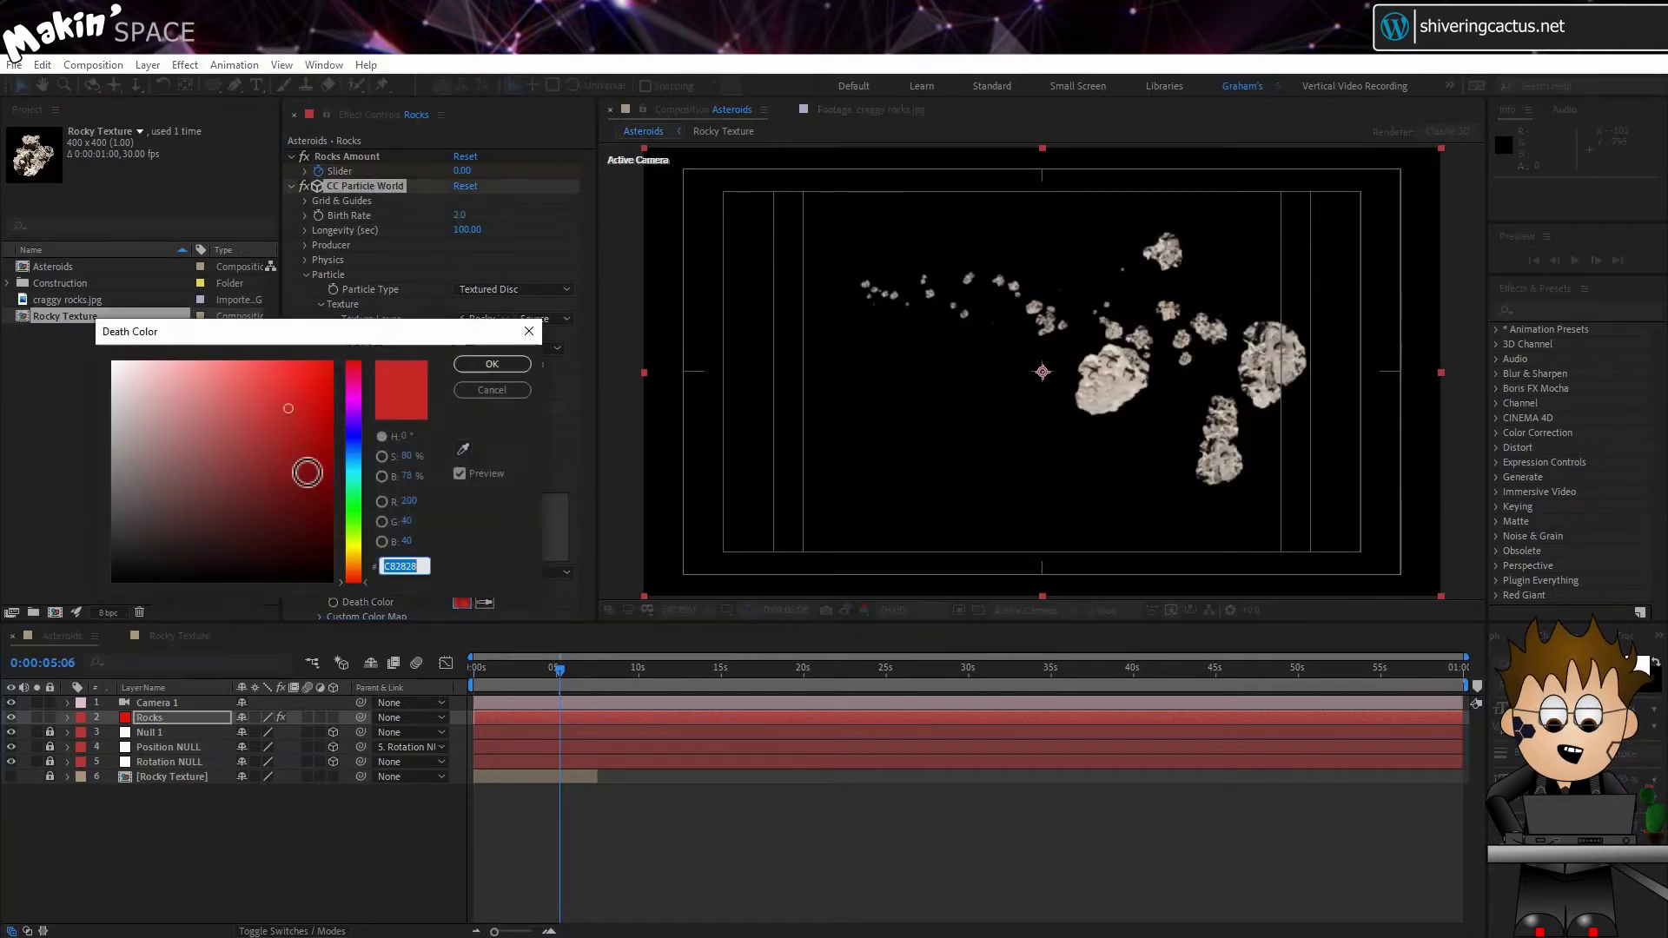
pyautogui.write('ffffff')
pyautogui.click(513, 363)
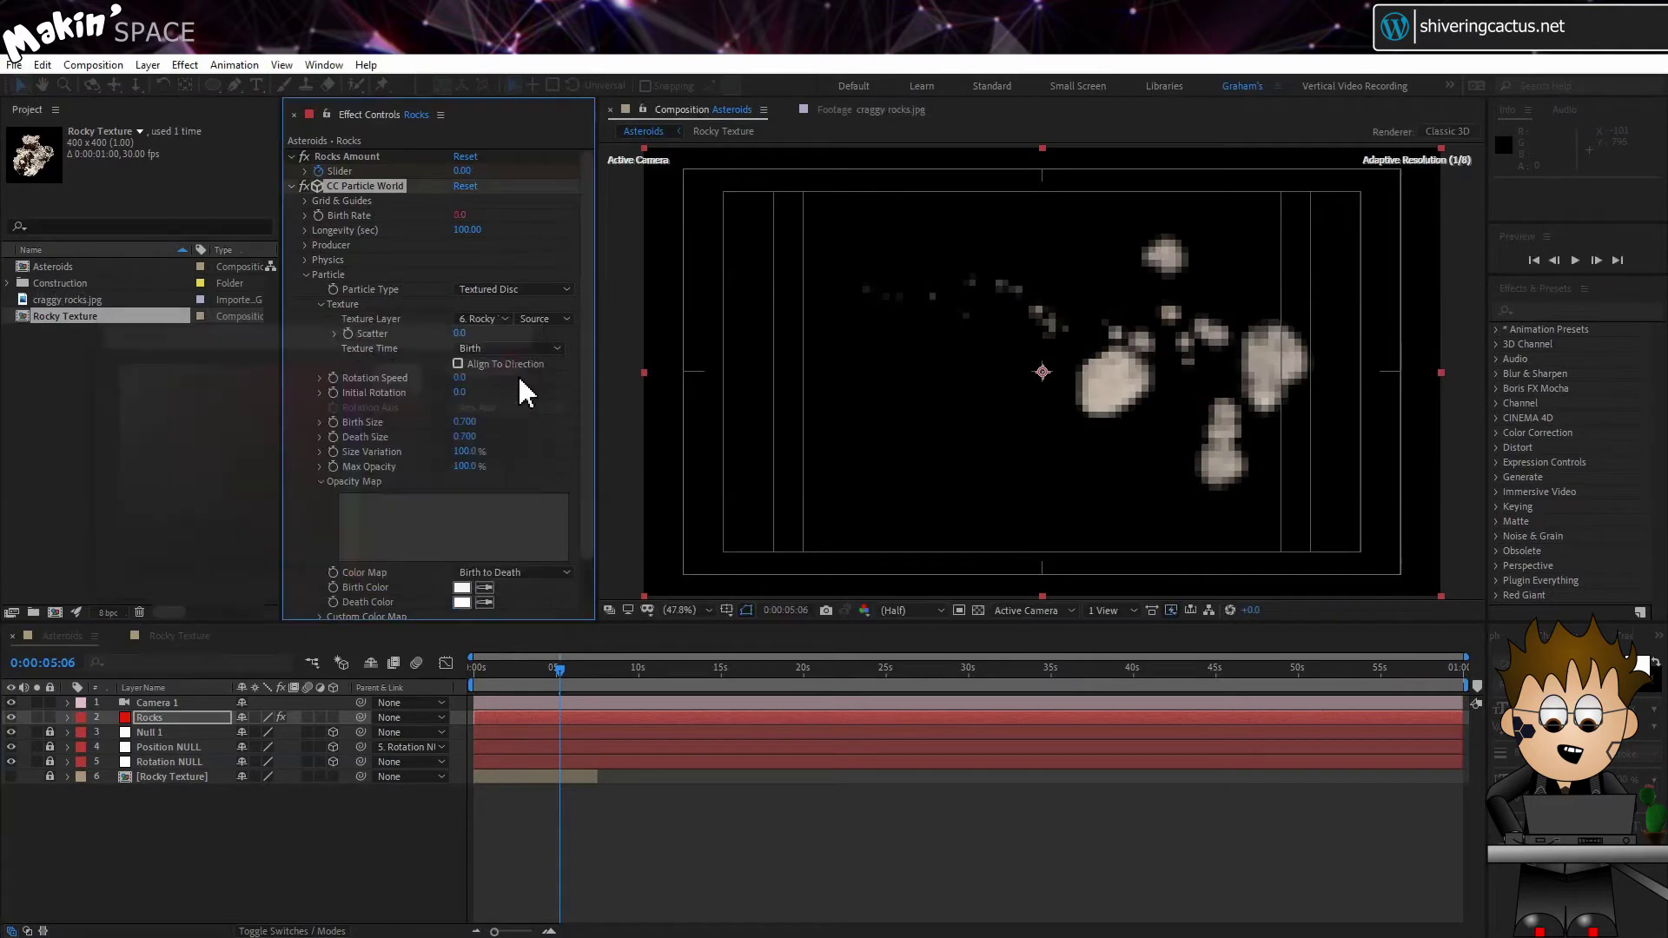
pyautogui.scroll(-1, 517, 499)
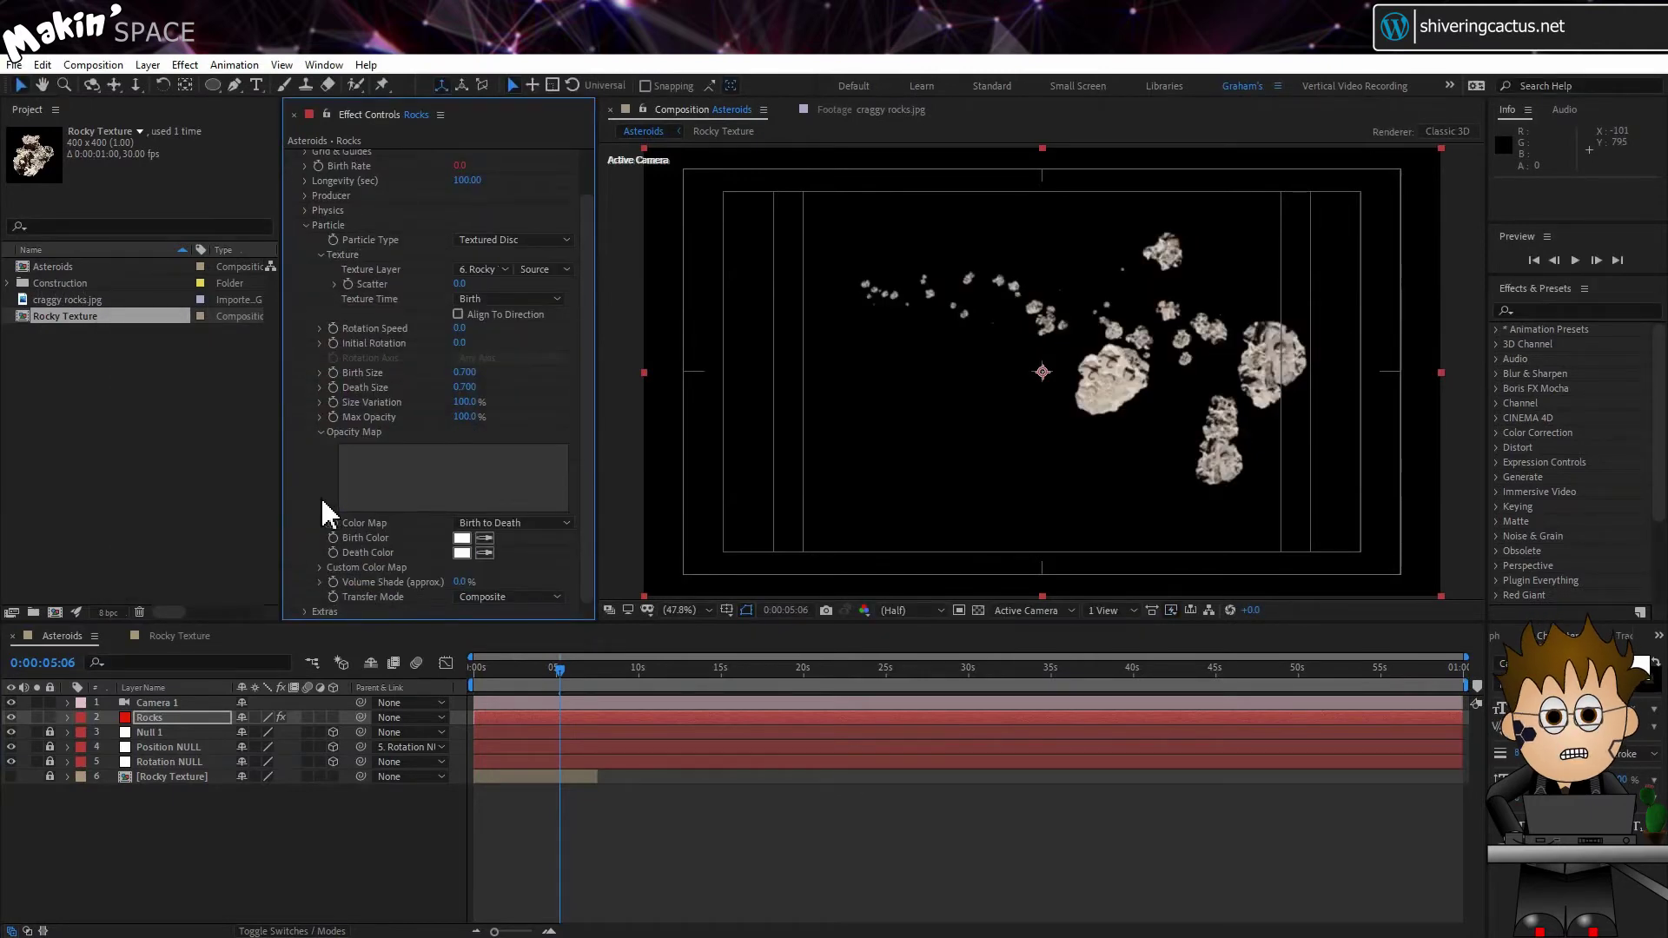
# Step: Add a Generate > Checkerboard effect to White Solid 3 in the Rocky Texture comp
pyautogui.click(169, 636)
pyautogui.click(174, 705)
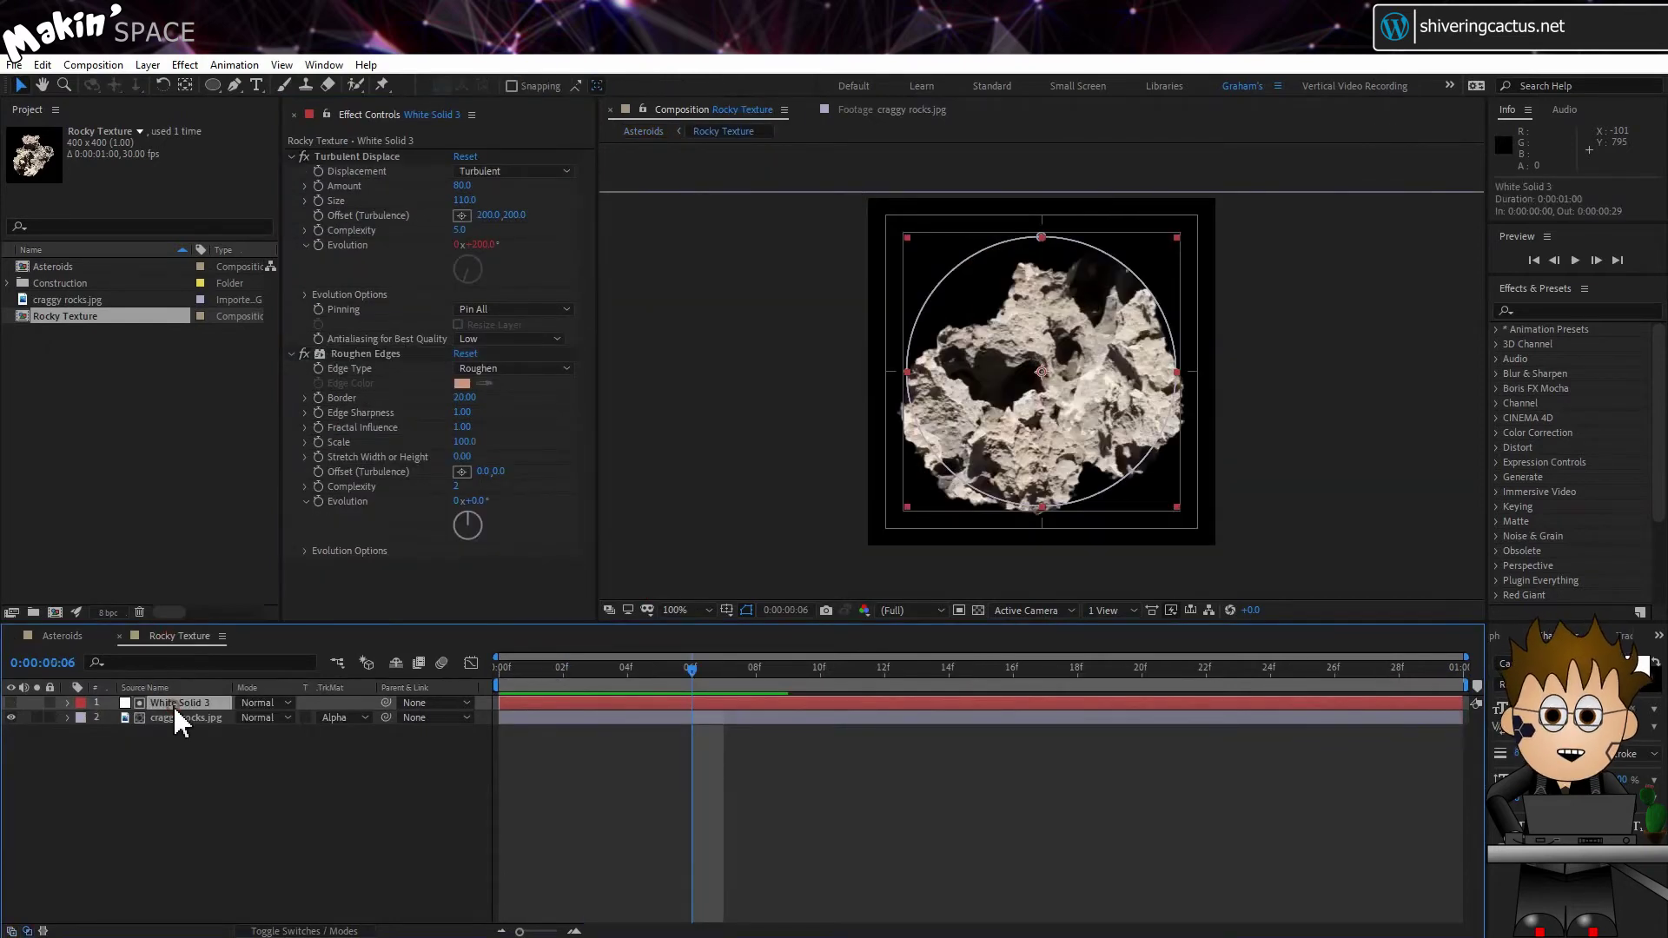
pyautogui.click(184, 65)
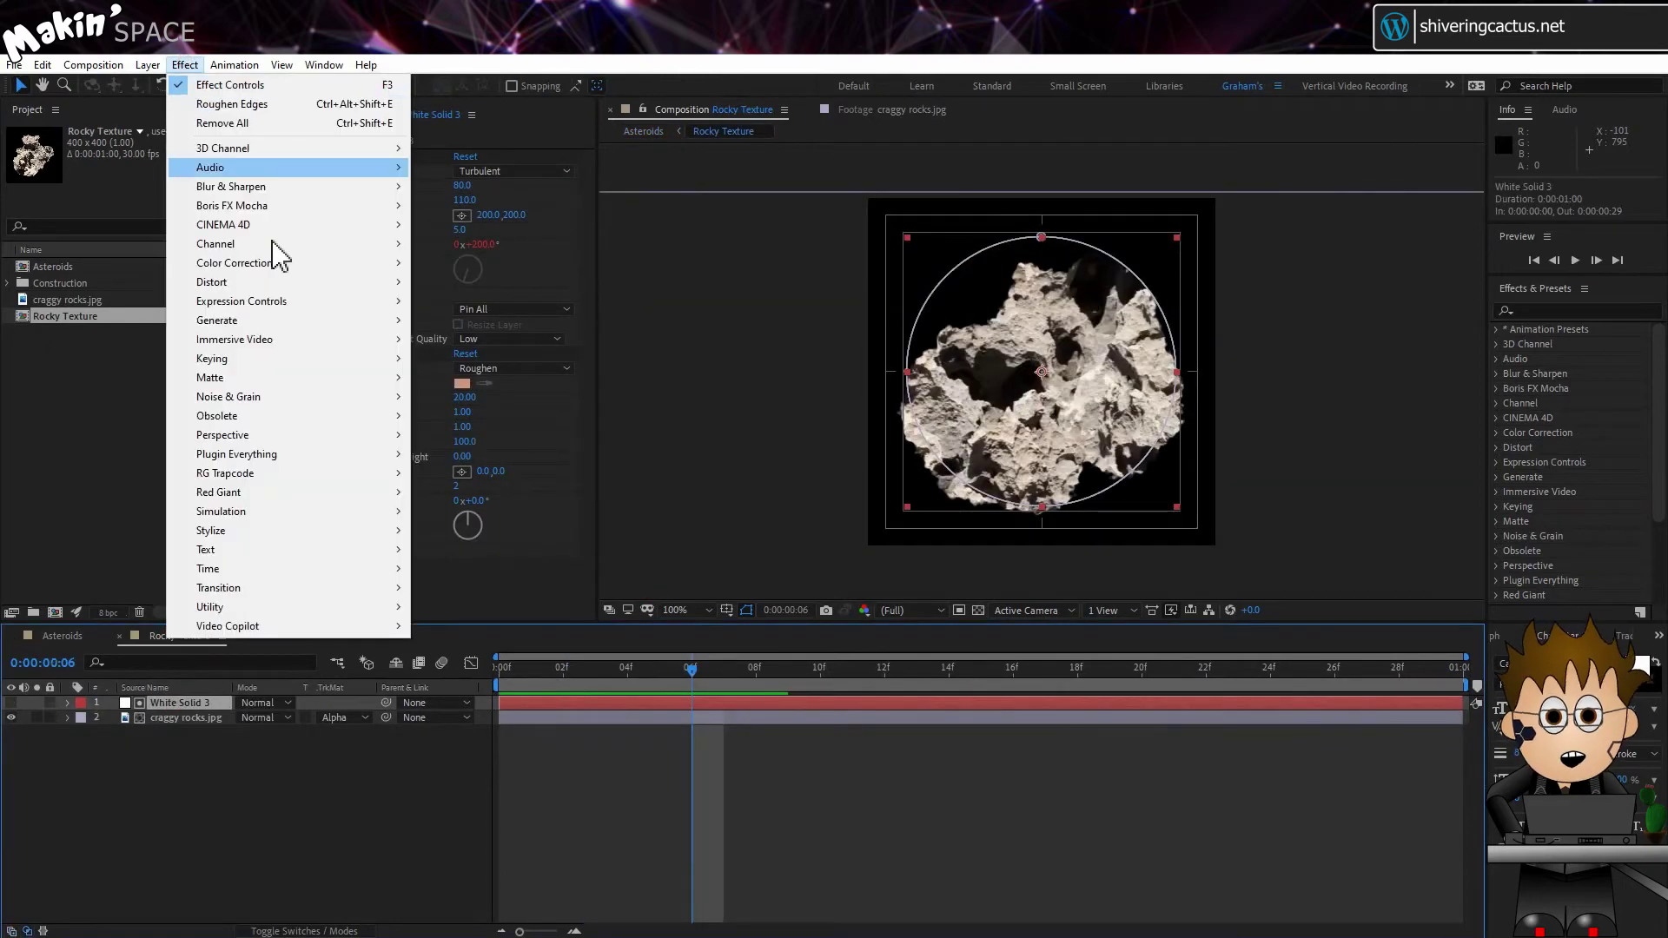
pyautogui.click(299, 321)
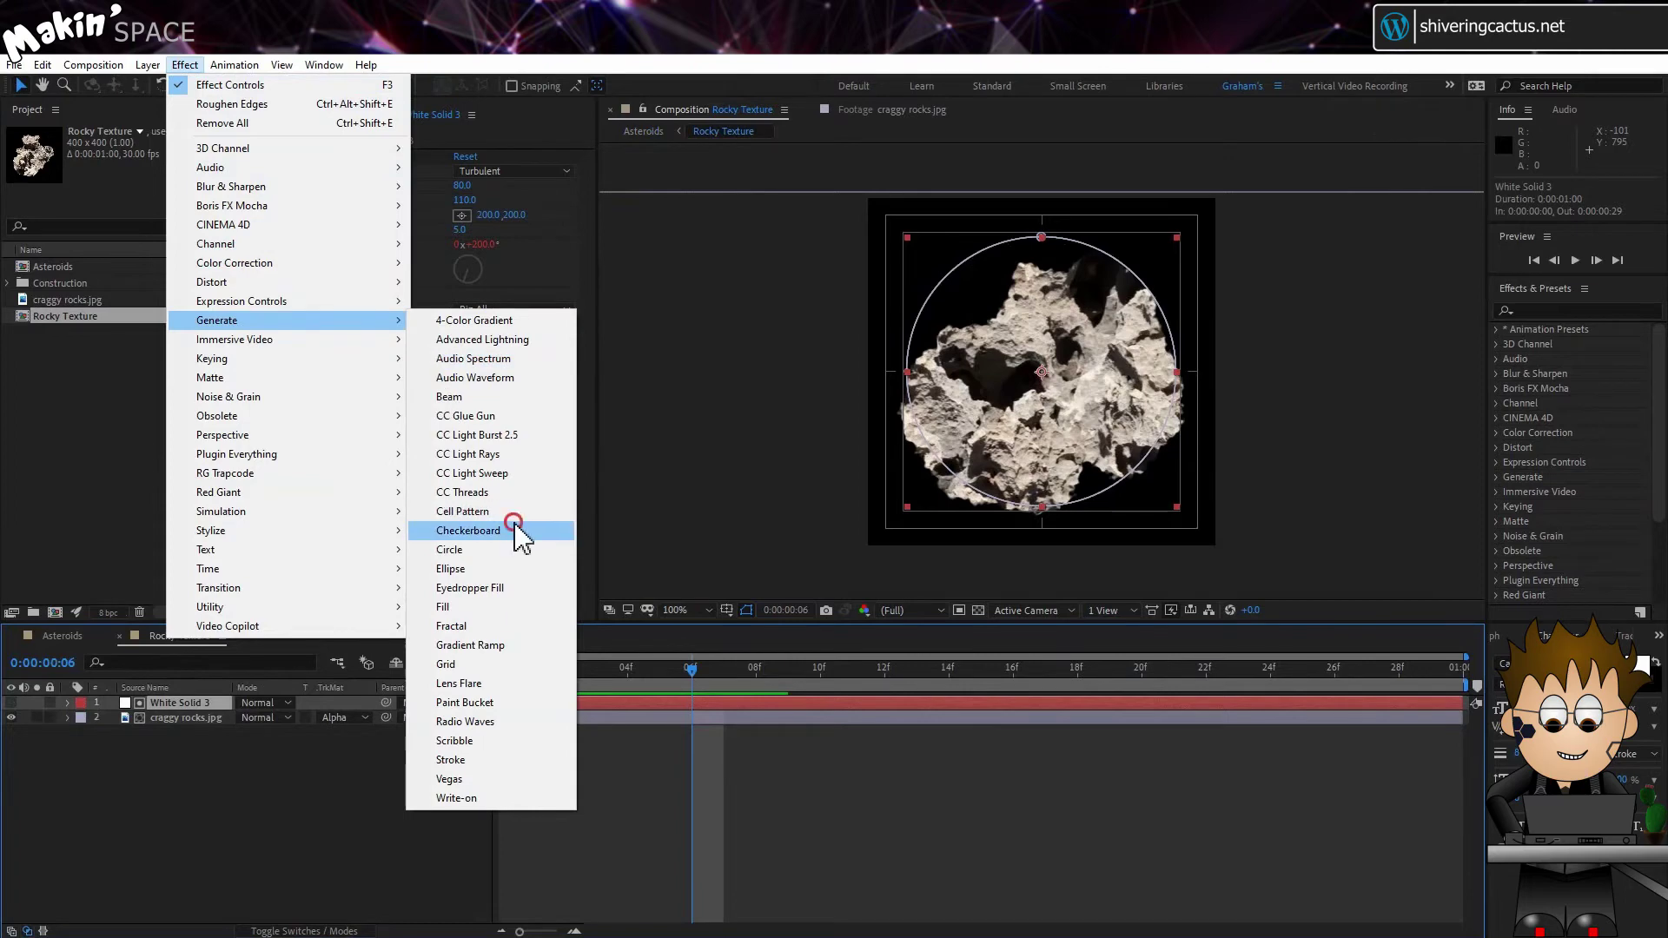
pyautogui.click(519, 529)
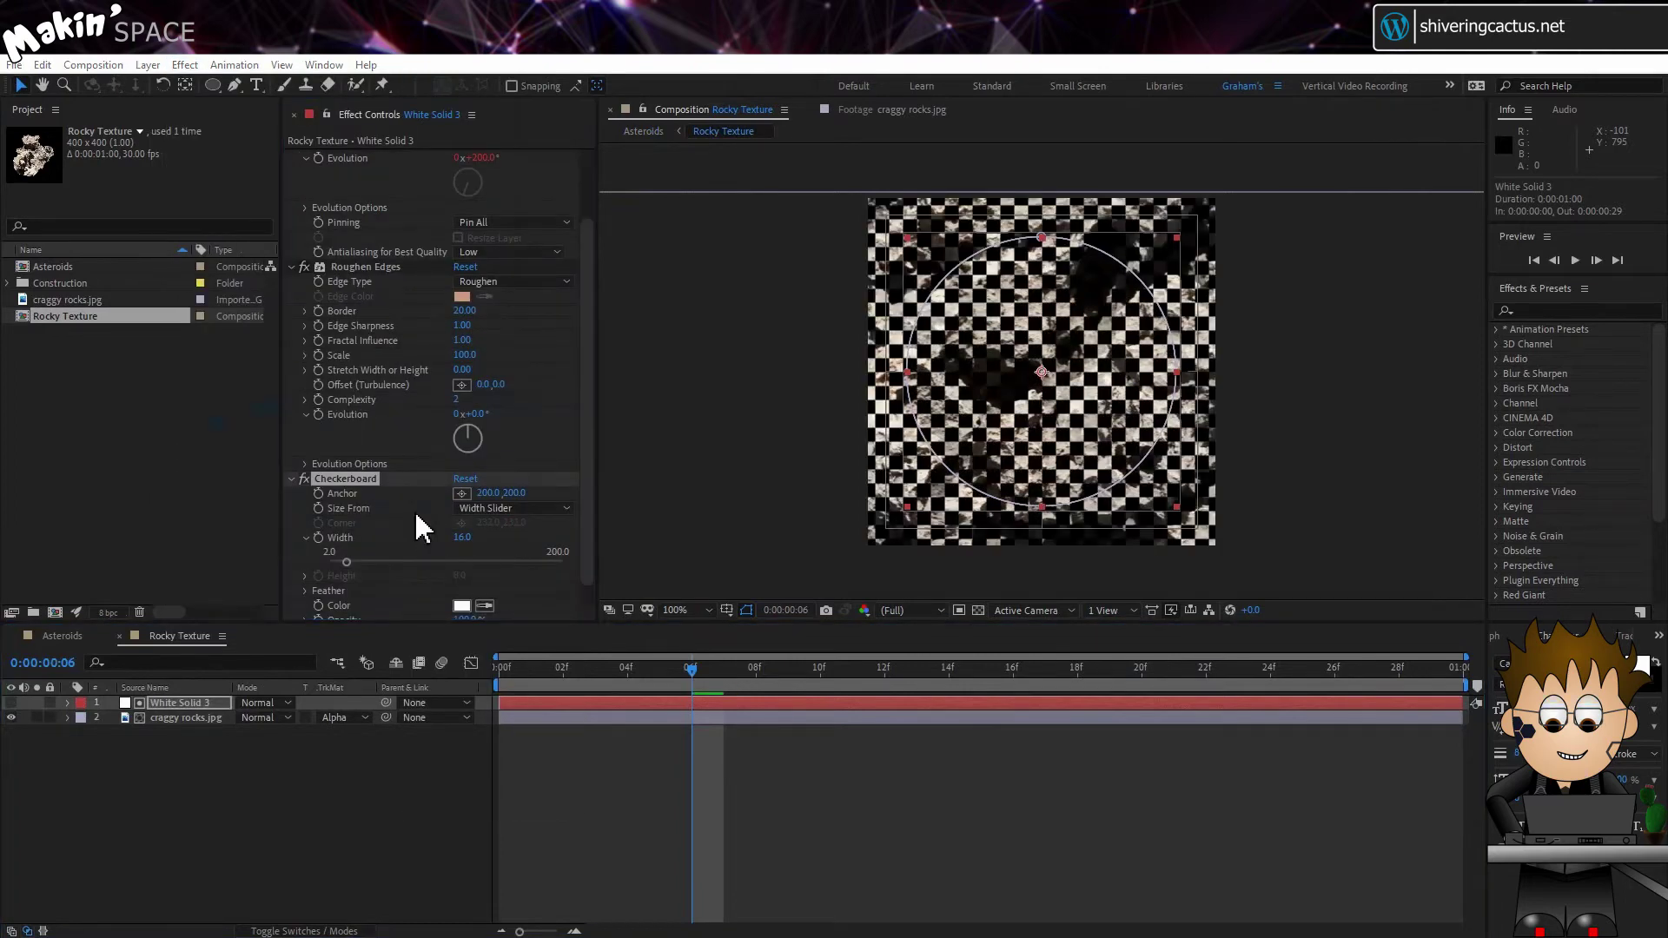
pyautogui.scroll(2, 416, 460)
pyautogui.click(291, 156)
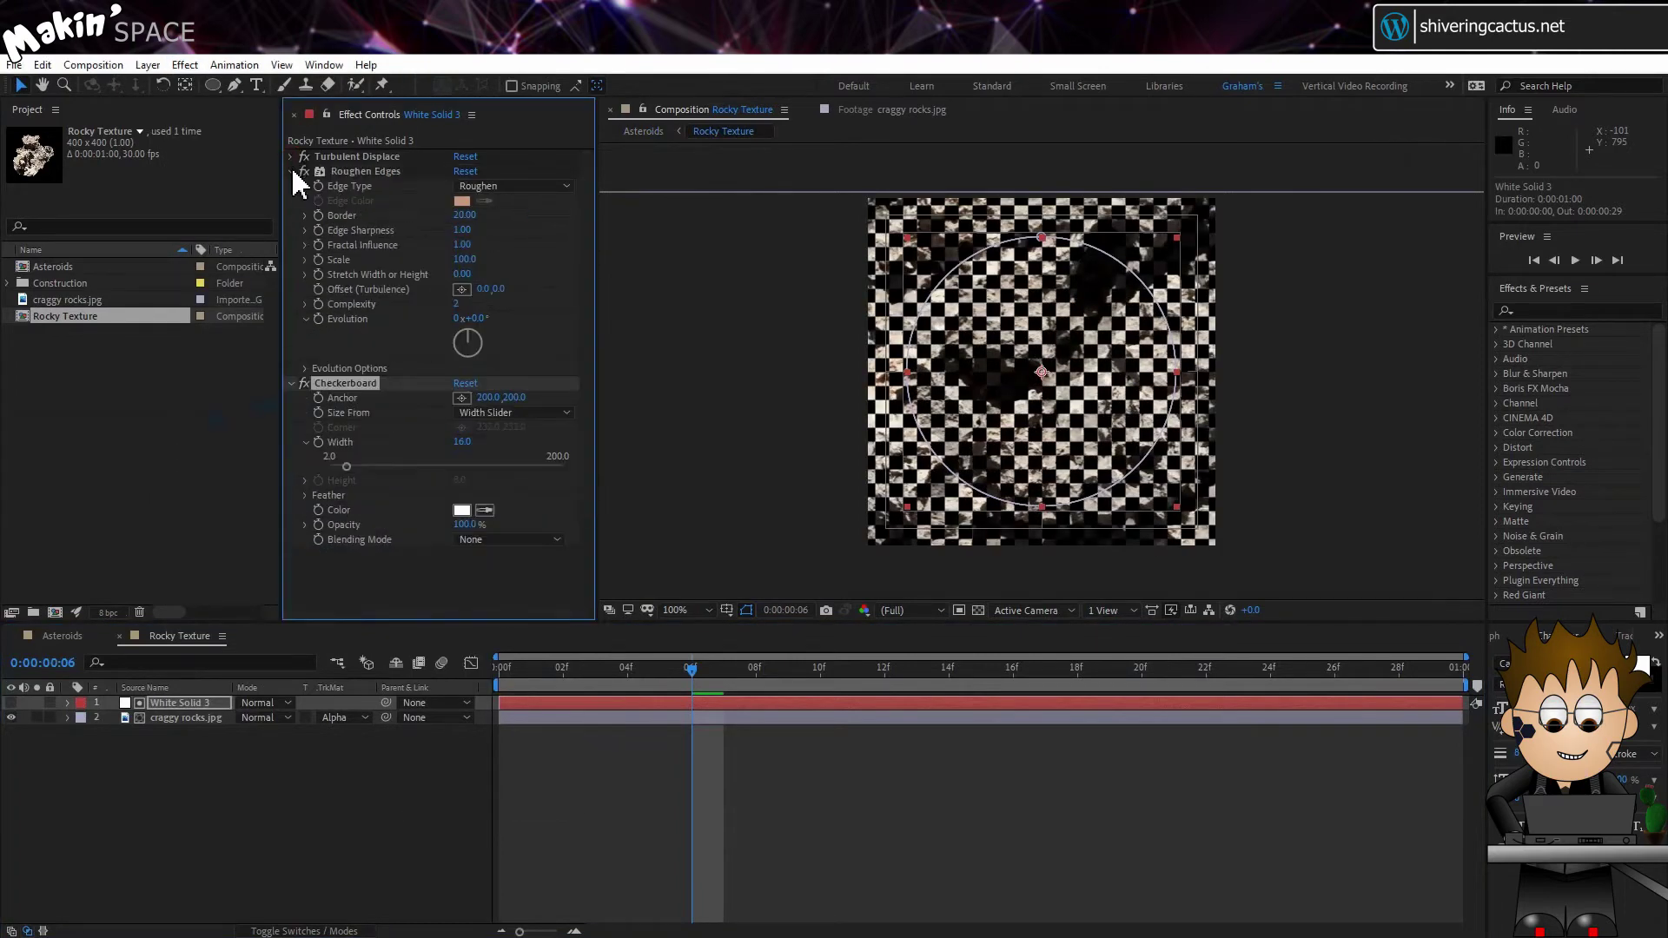
pyautogui.click(290, 171)
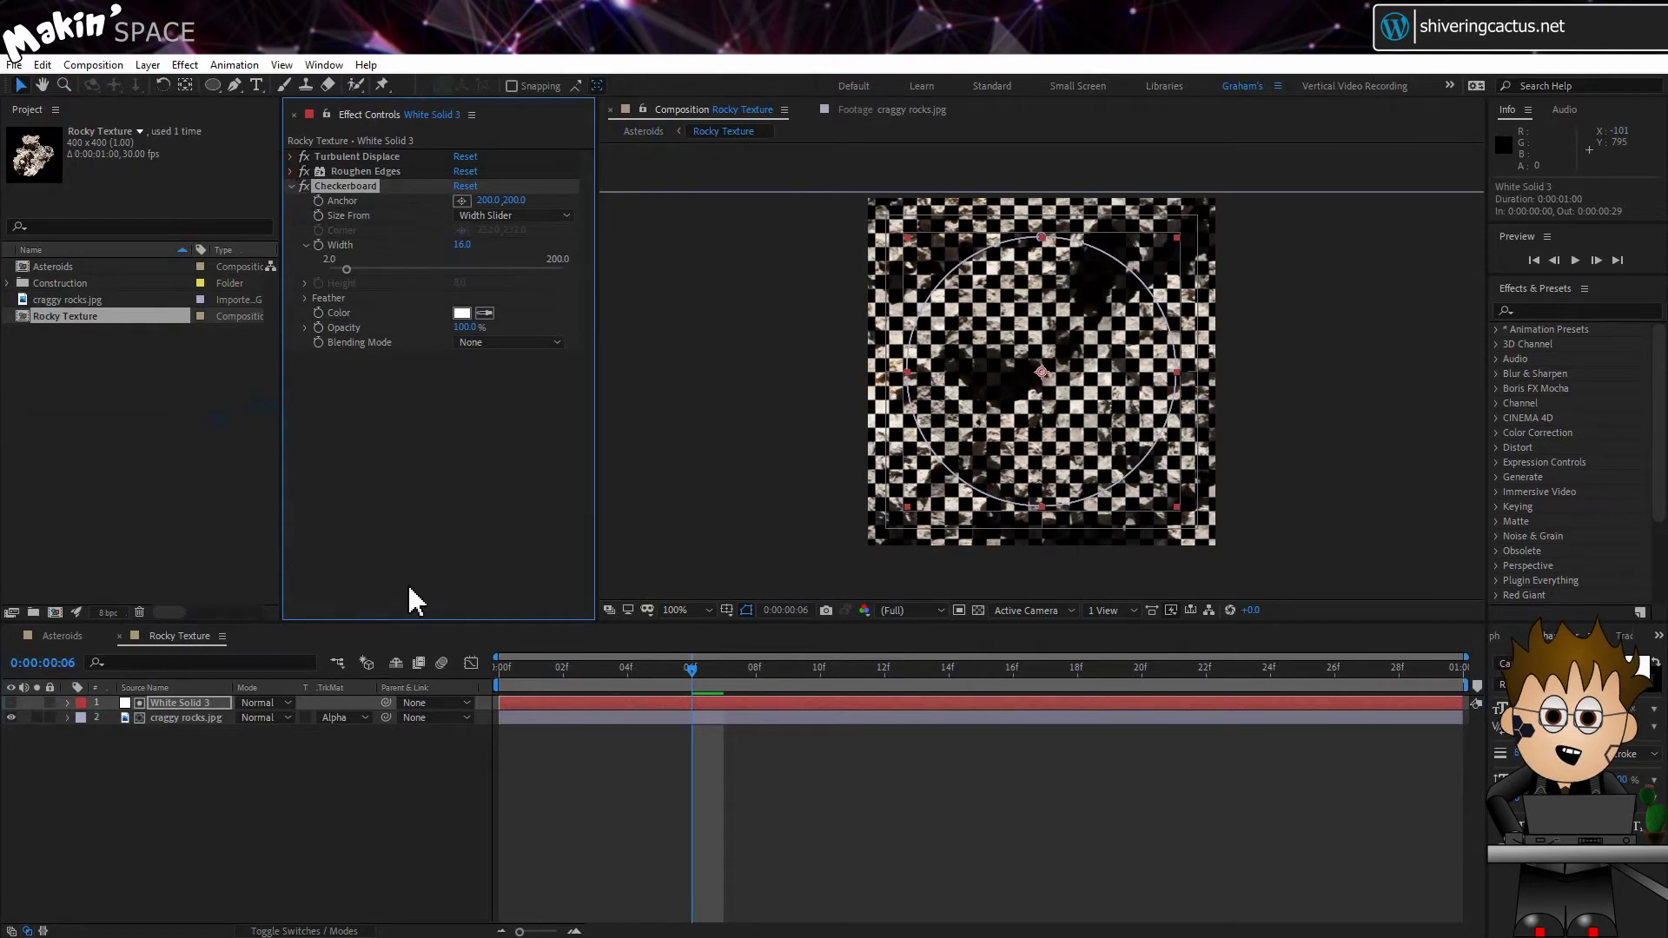
pyautogui.click(12, 702)
# Step: Give the Checkerboard width 200, black colour, Multiply blending, and anchor Y 646
pyautogui.click(462, 245)
pyautogui.write('200')
pyautogui.press('Return')
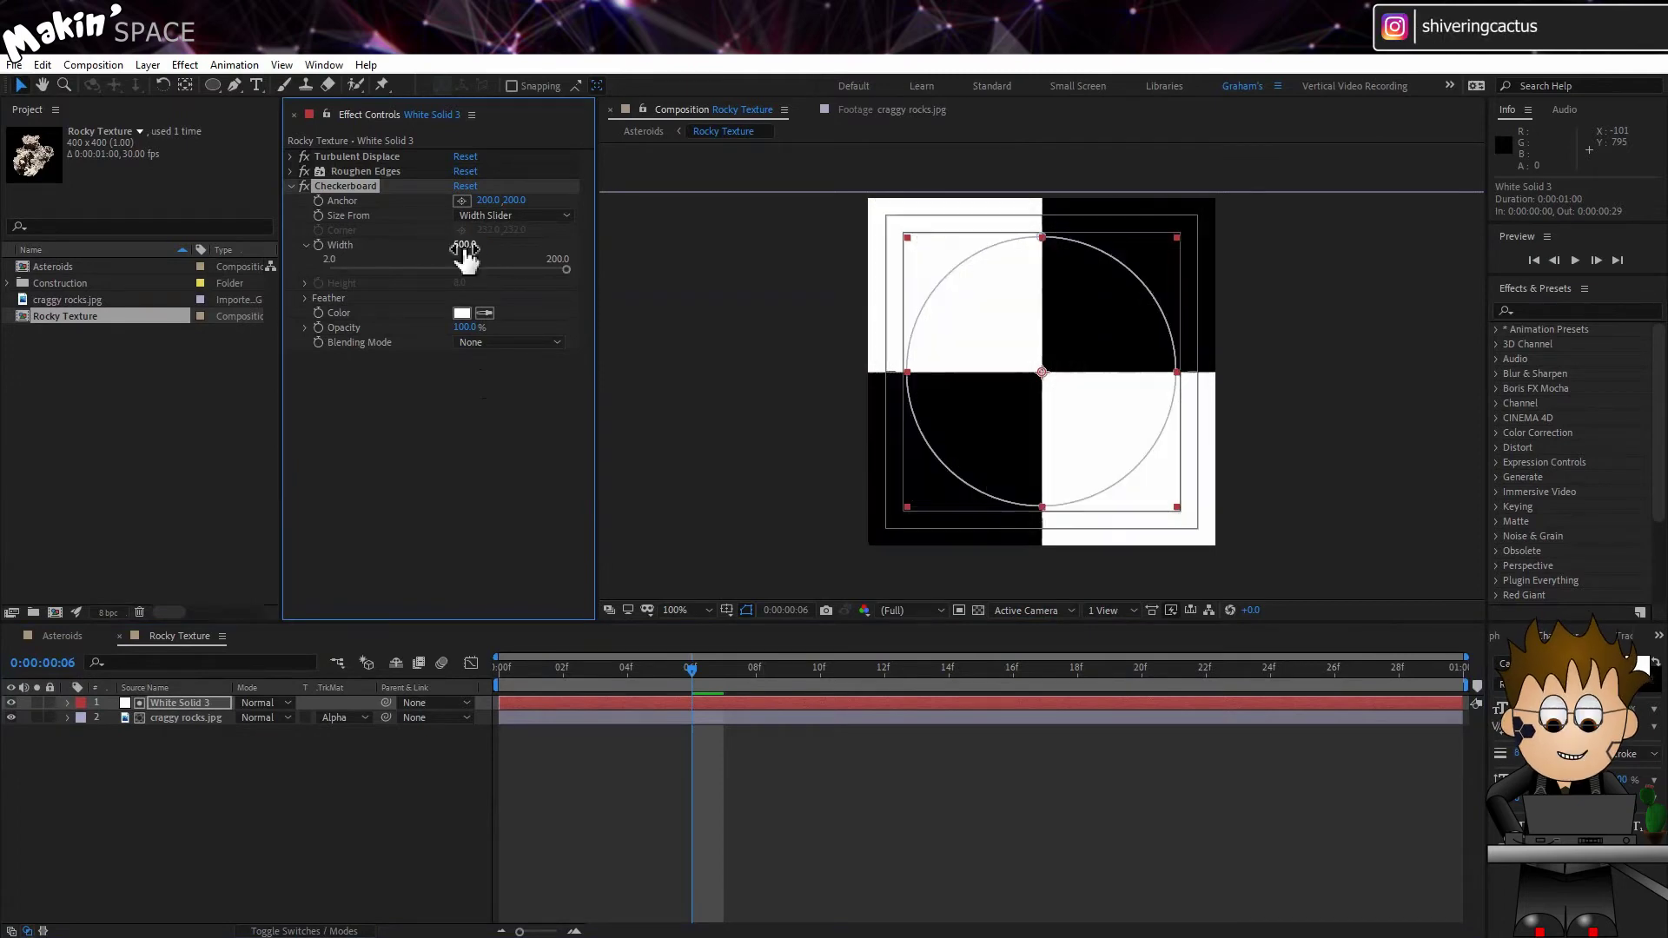
pyautogui.click(460, 314)
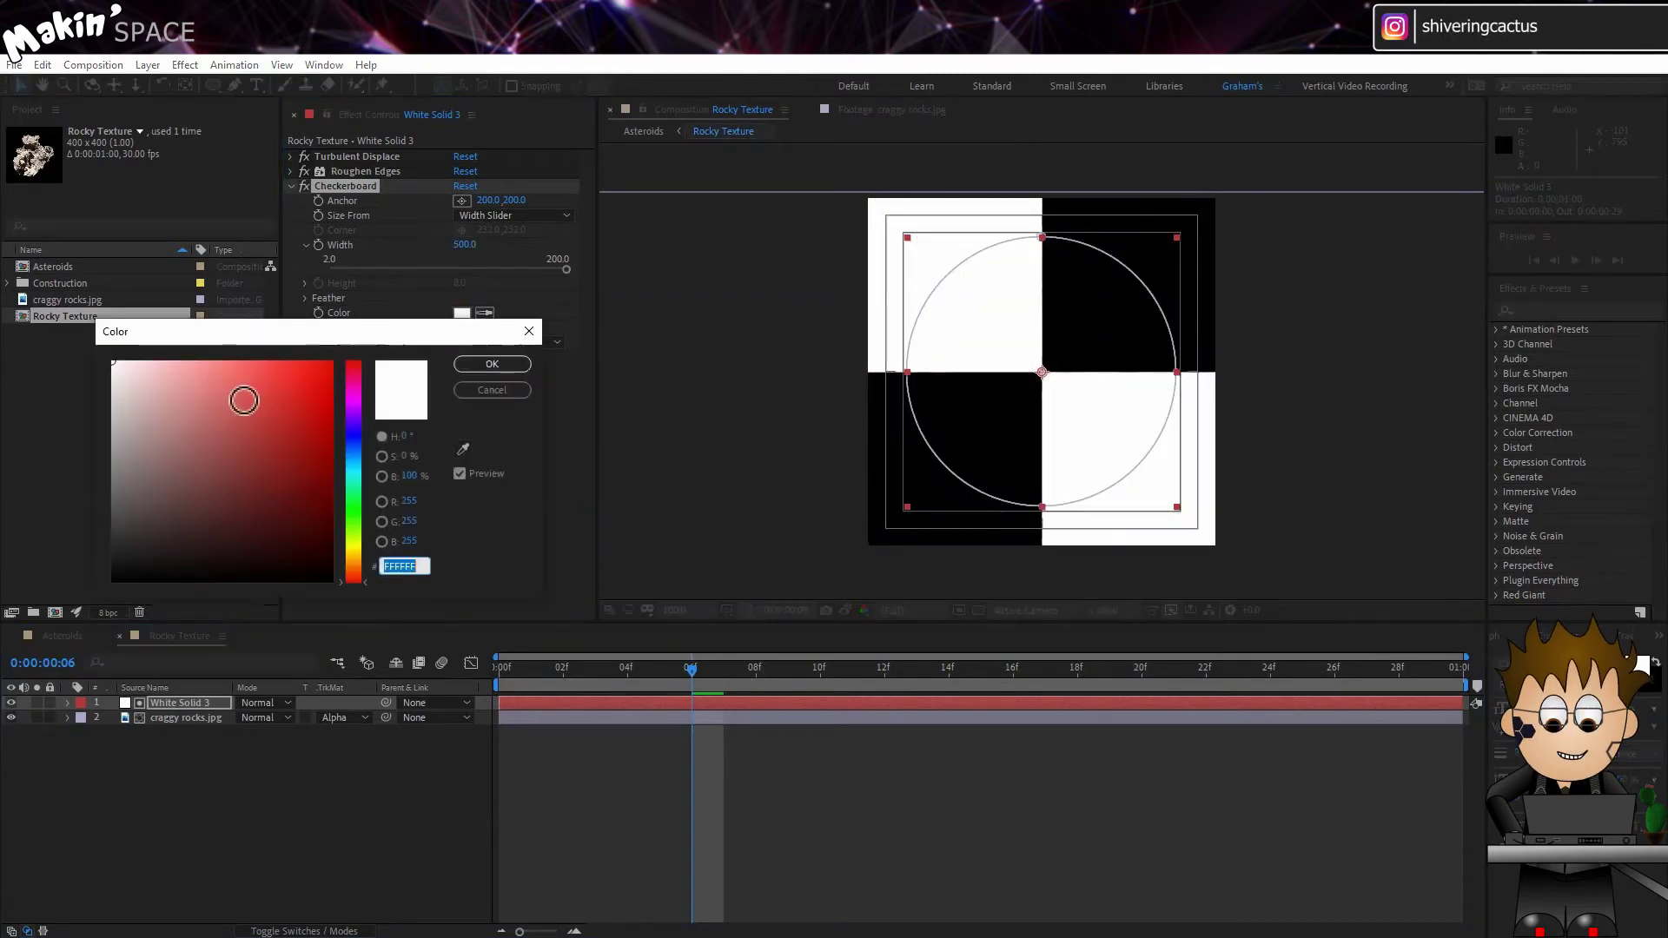
pyautogui.click(113, 578)
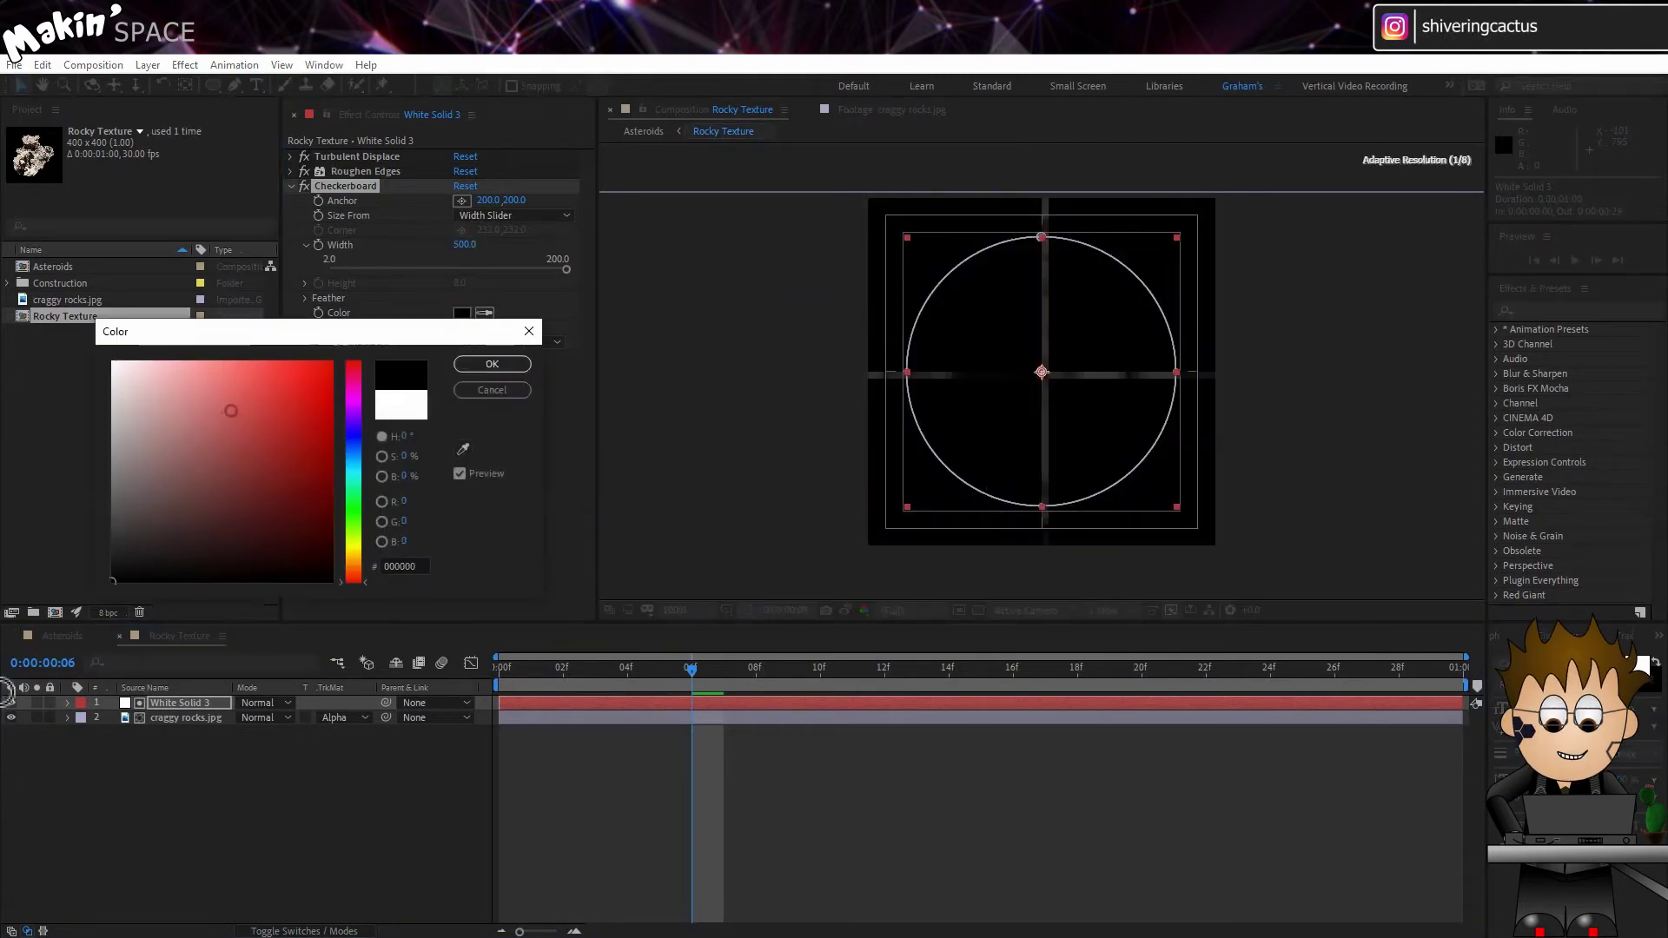
pyautogui.click(492, 365)
pyautogui.click(513, 343)
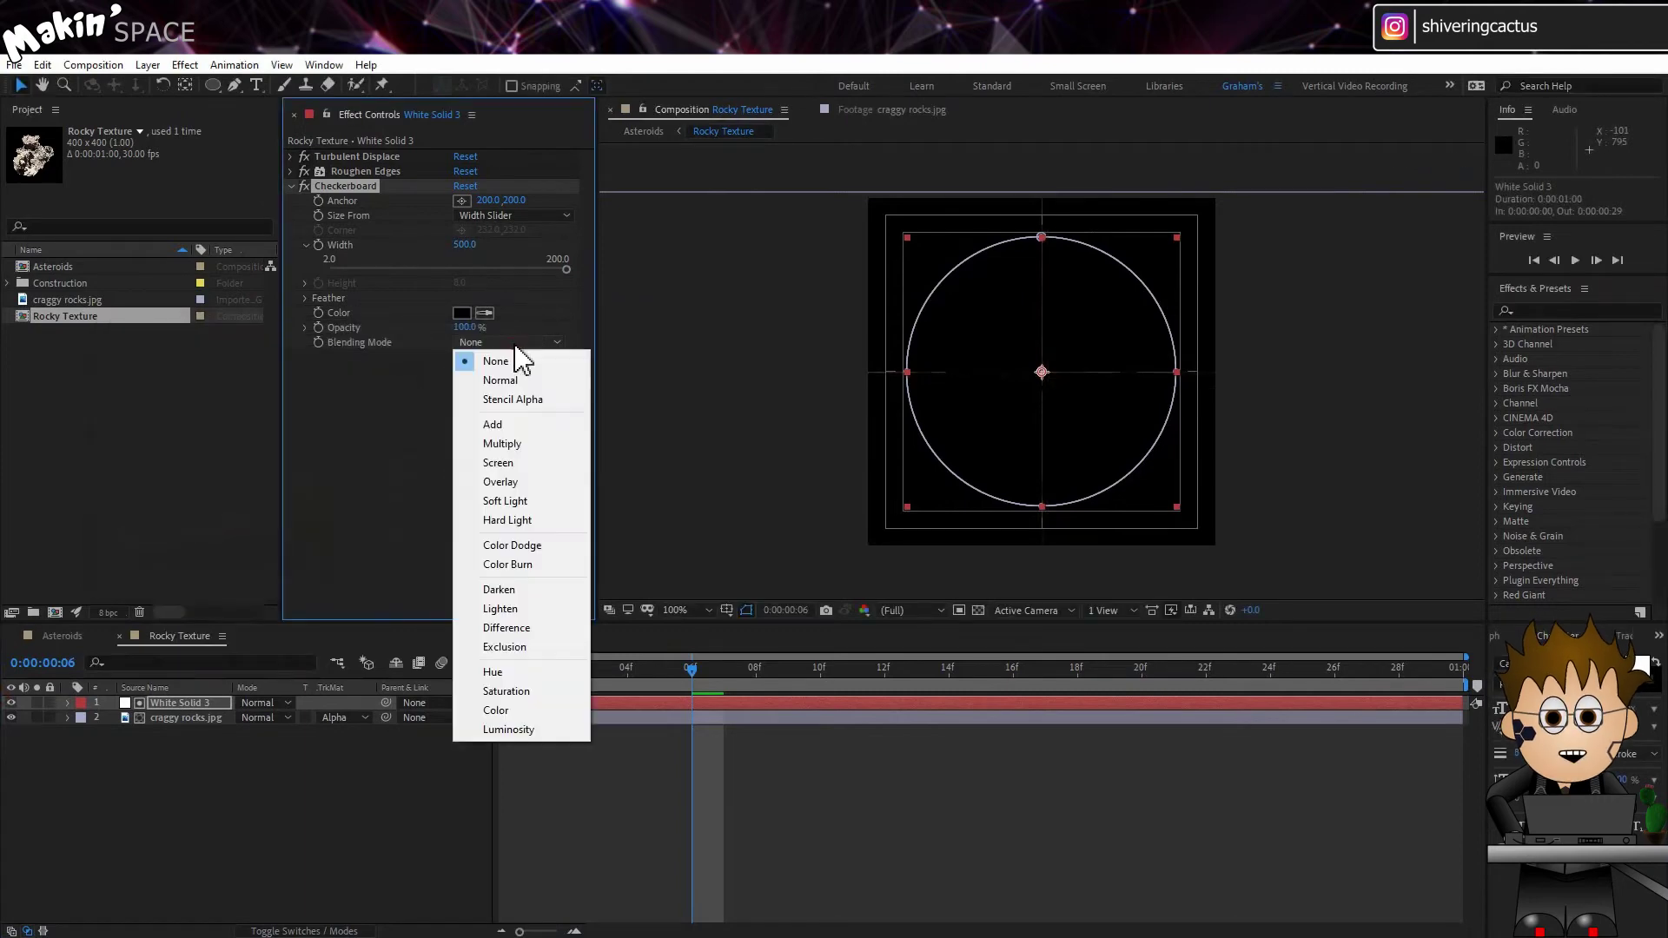
pyautogui.click(523, 444)
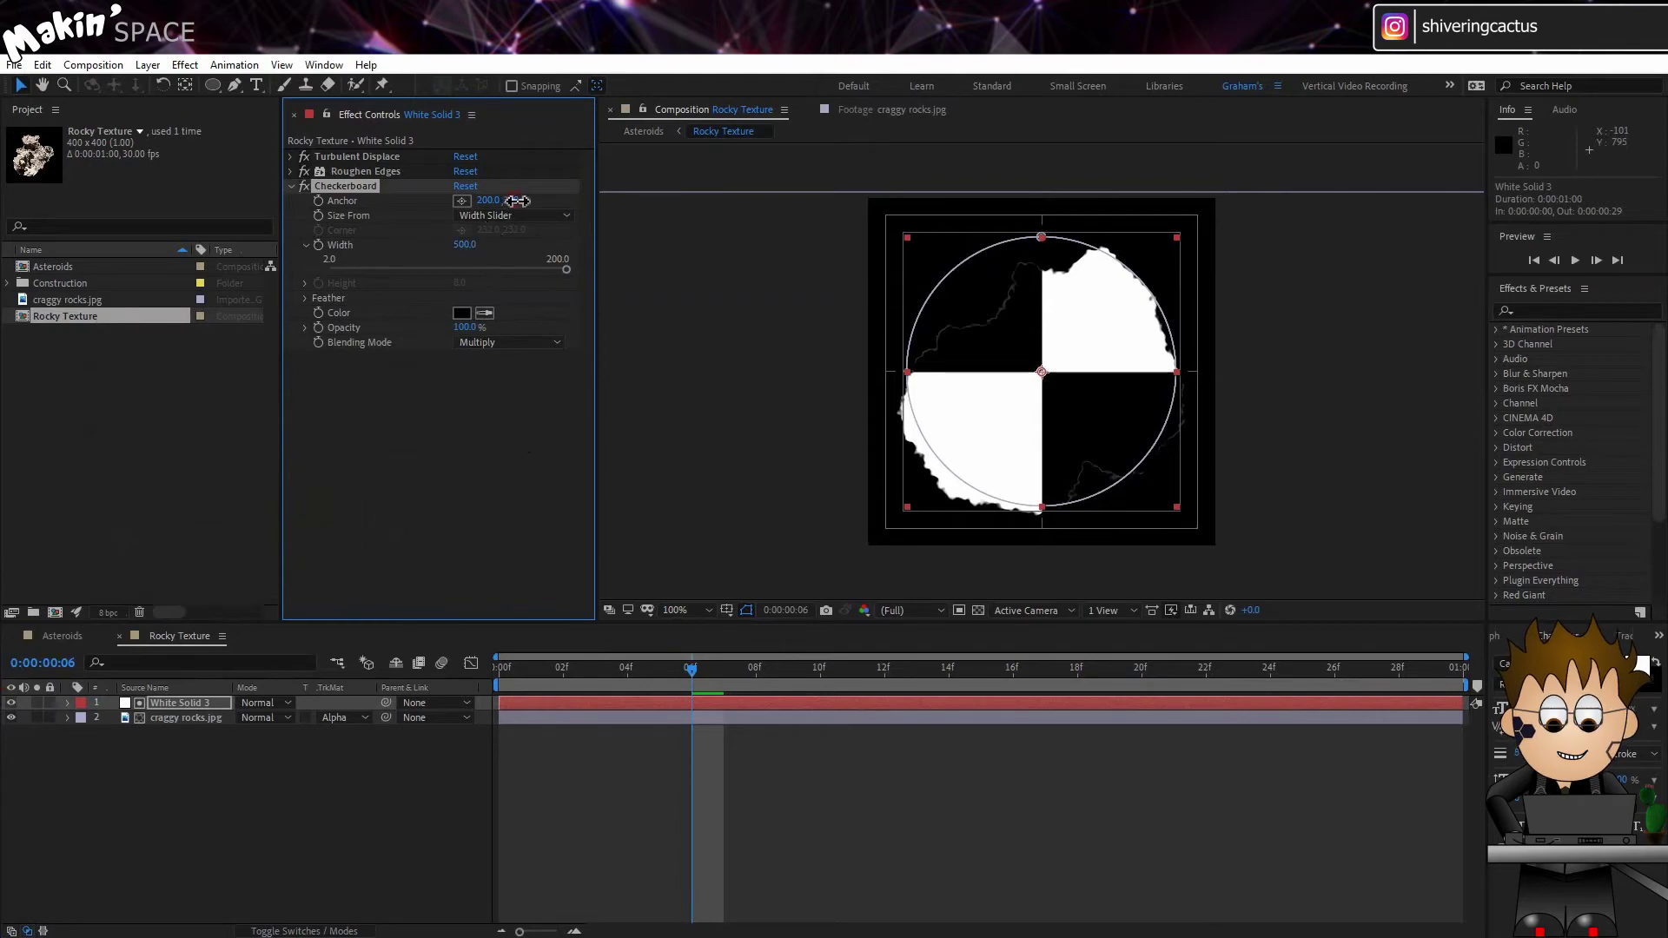
pyautogui.moveTo(517, 201); pyautogui.dragTo(754, 245)
# Step: Set White Solid 3 to Multiply, shift Checkerboard anchor Y to 905, and move Checkerboard first
pyautogui.click(265, 703)
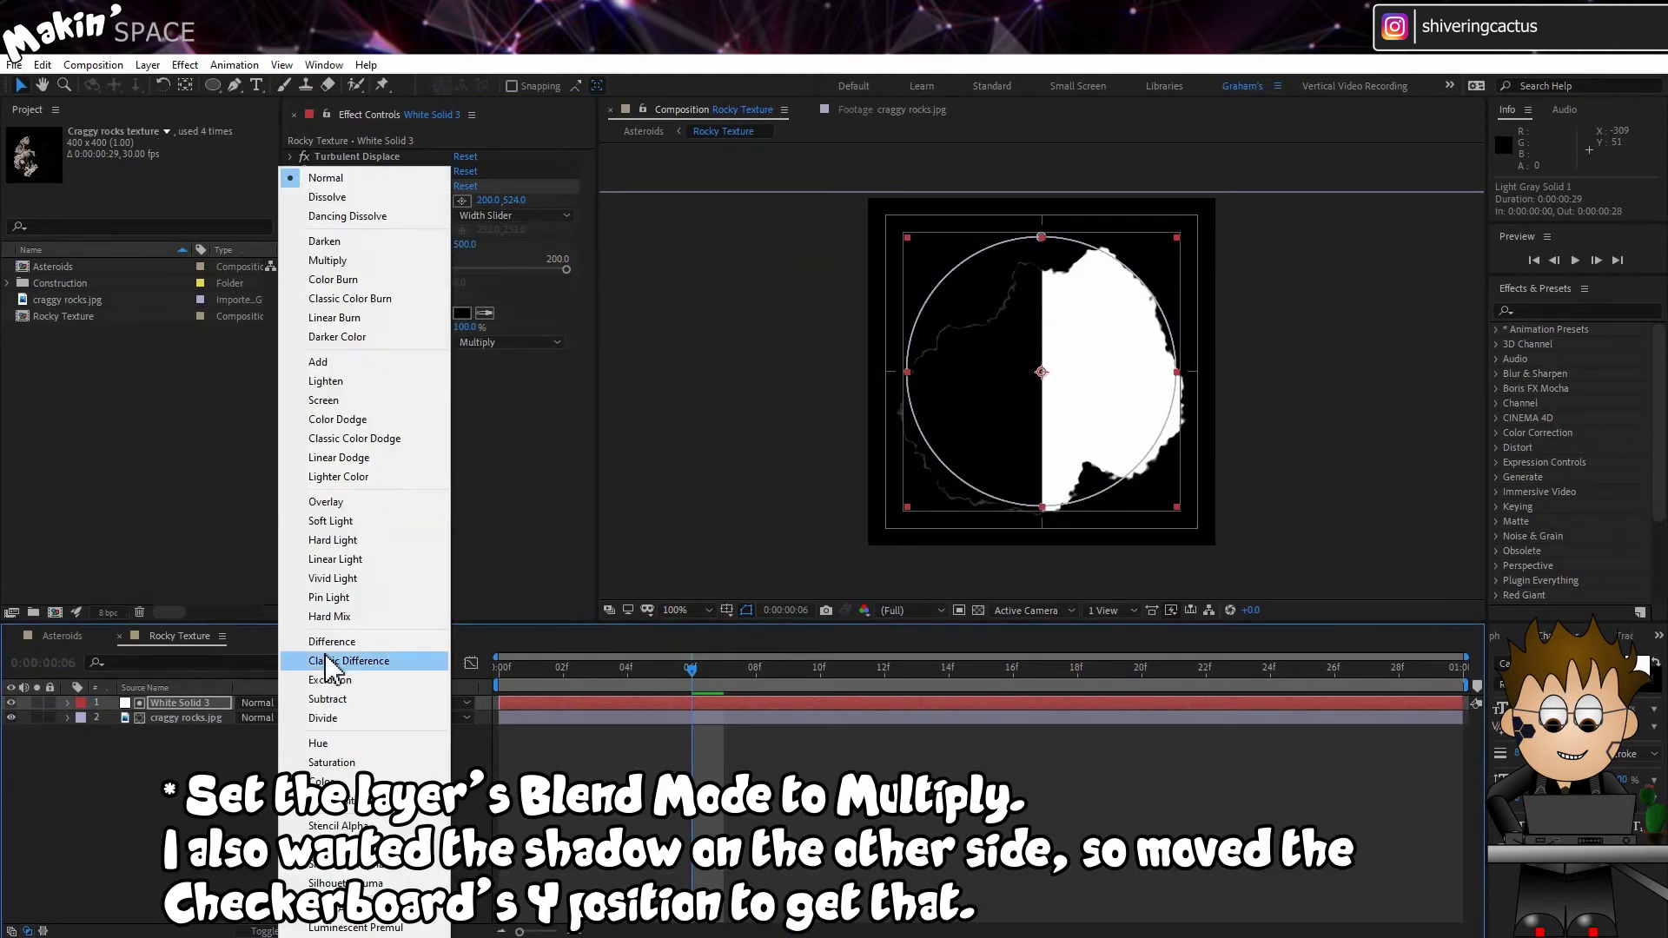
pyautogui.click(370, 260)
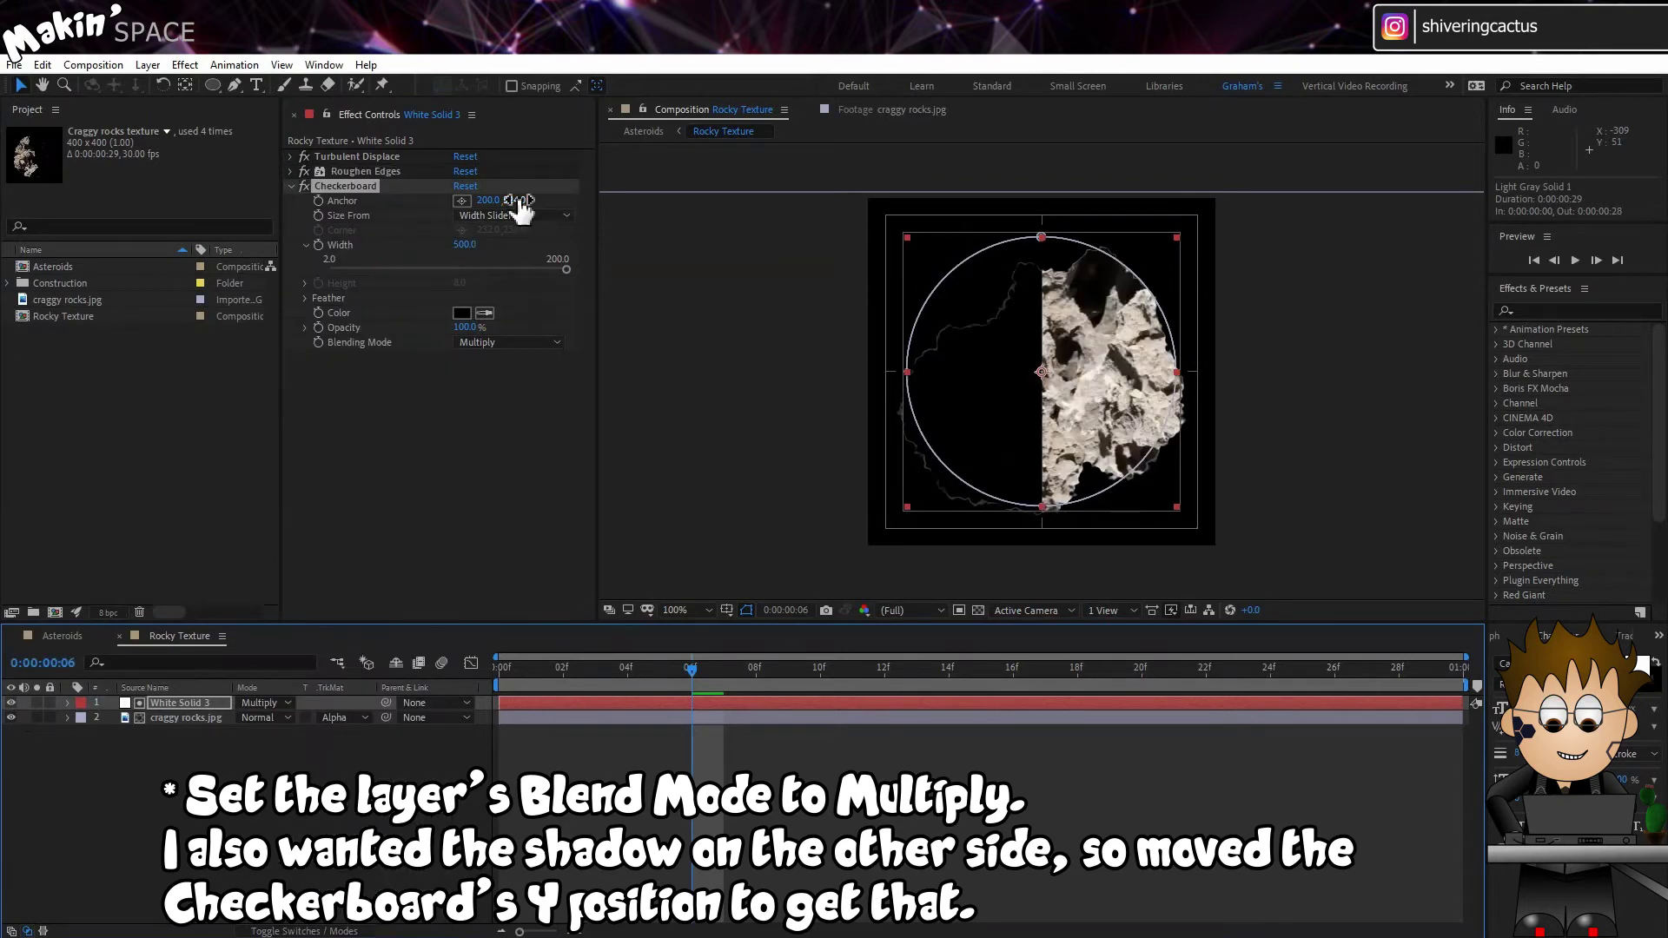
pyautogui.moveTo(517, 202); pyautogui.dragTo(798, 240)
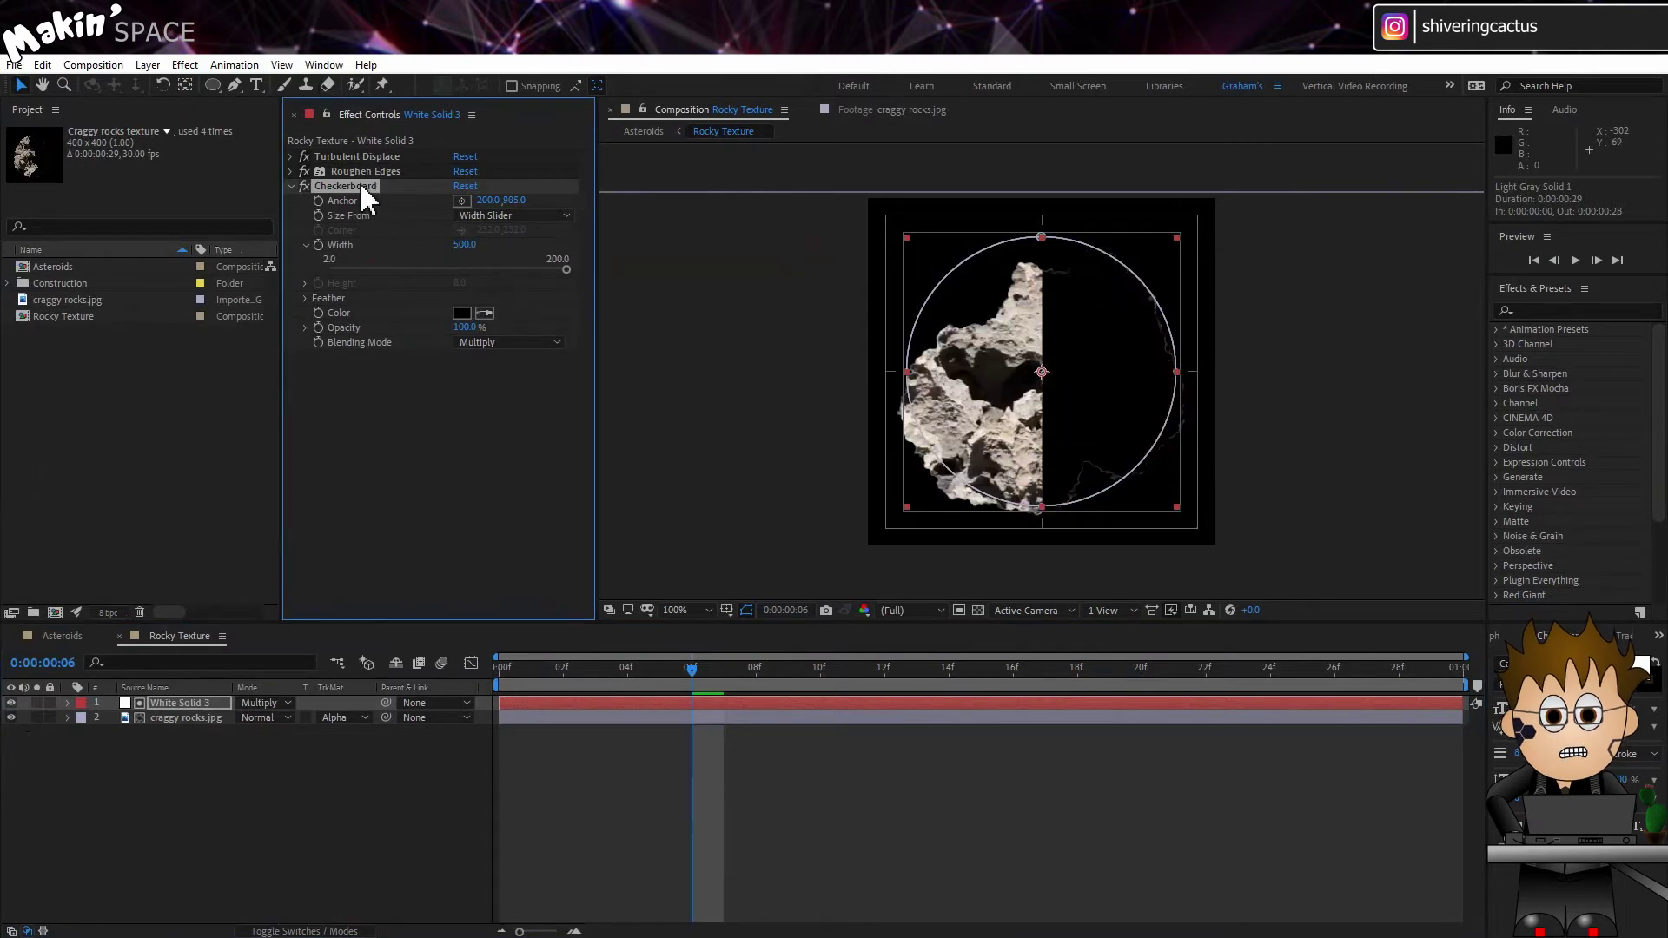
pyautogui.moveTo(359, 182); pyautogui.dragTo(361, 153)
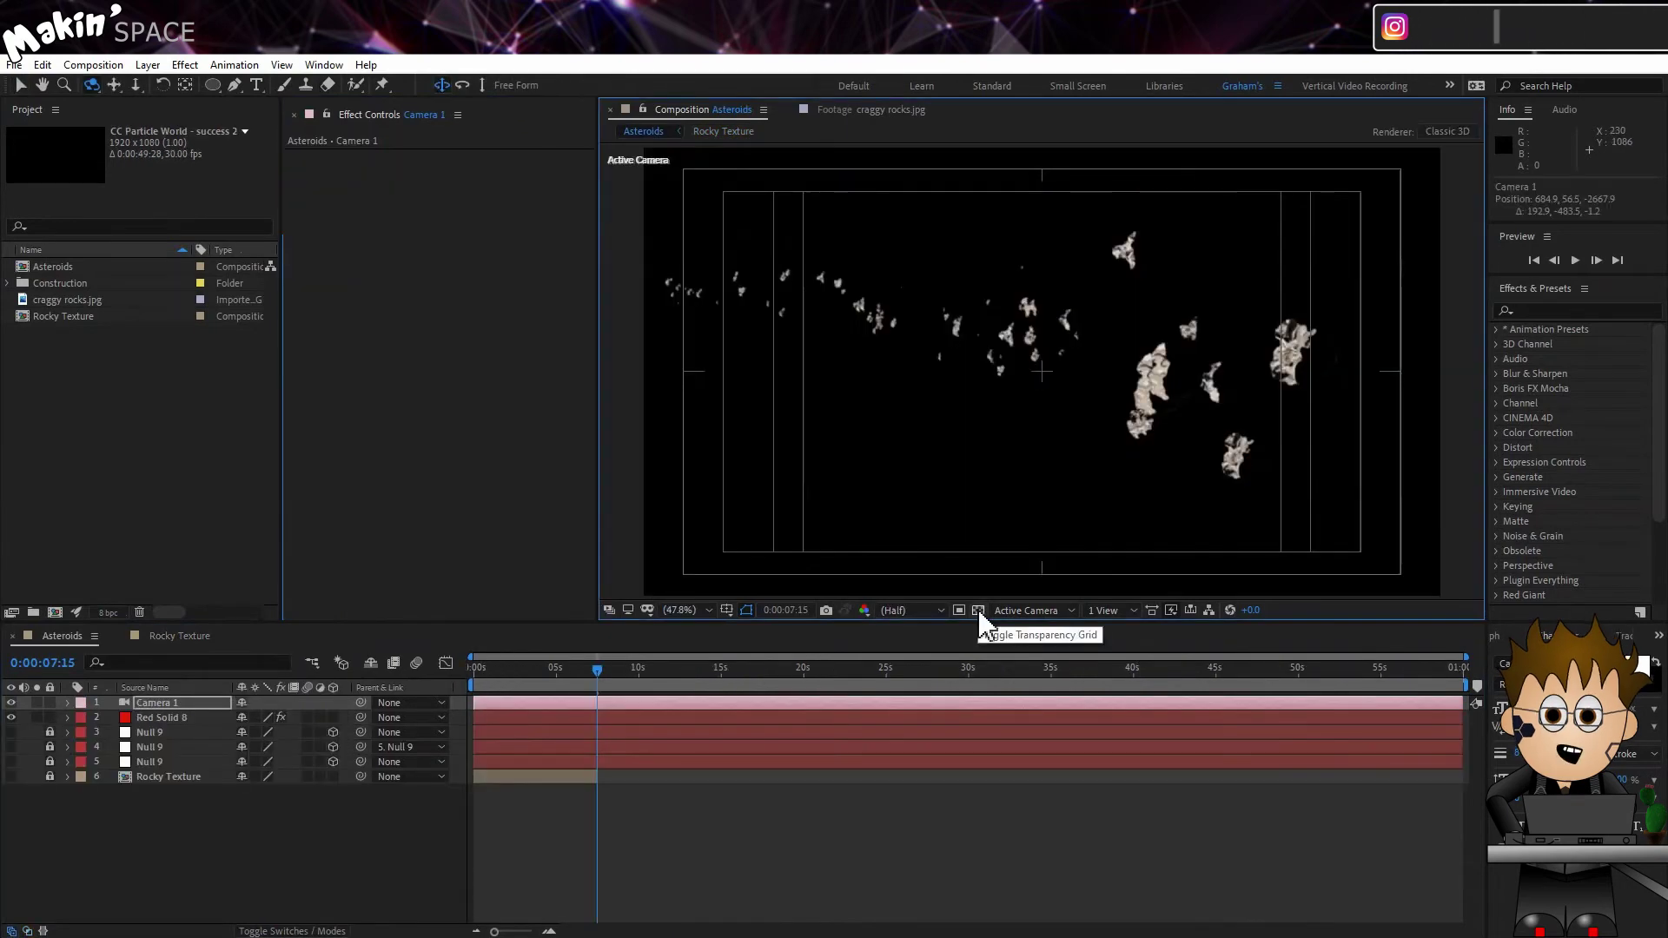
pyautogui.click(977, 610)
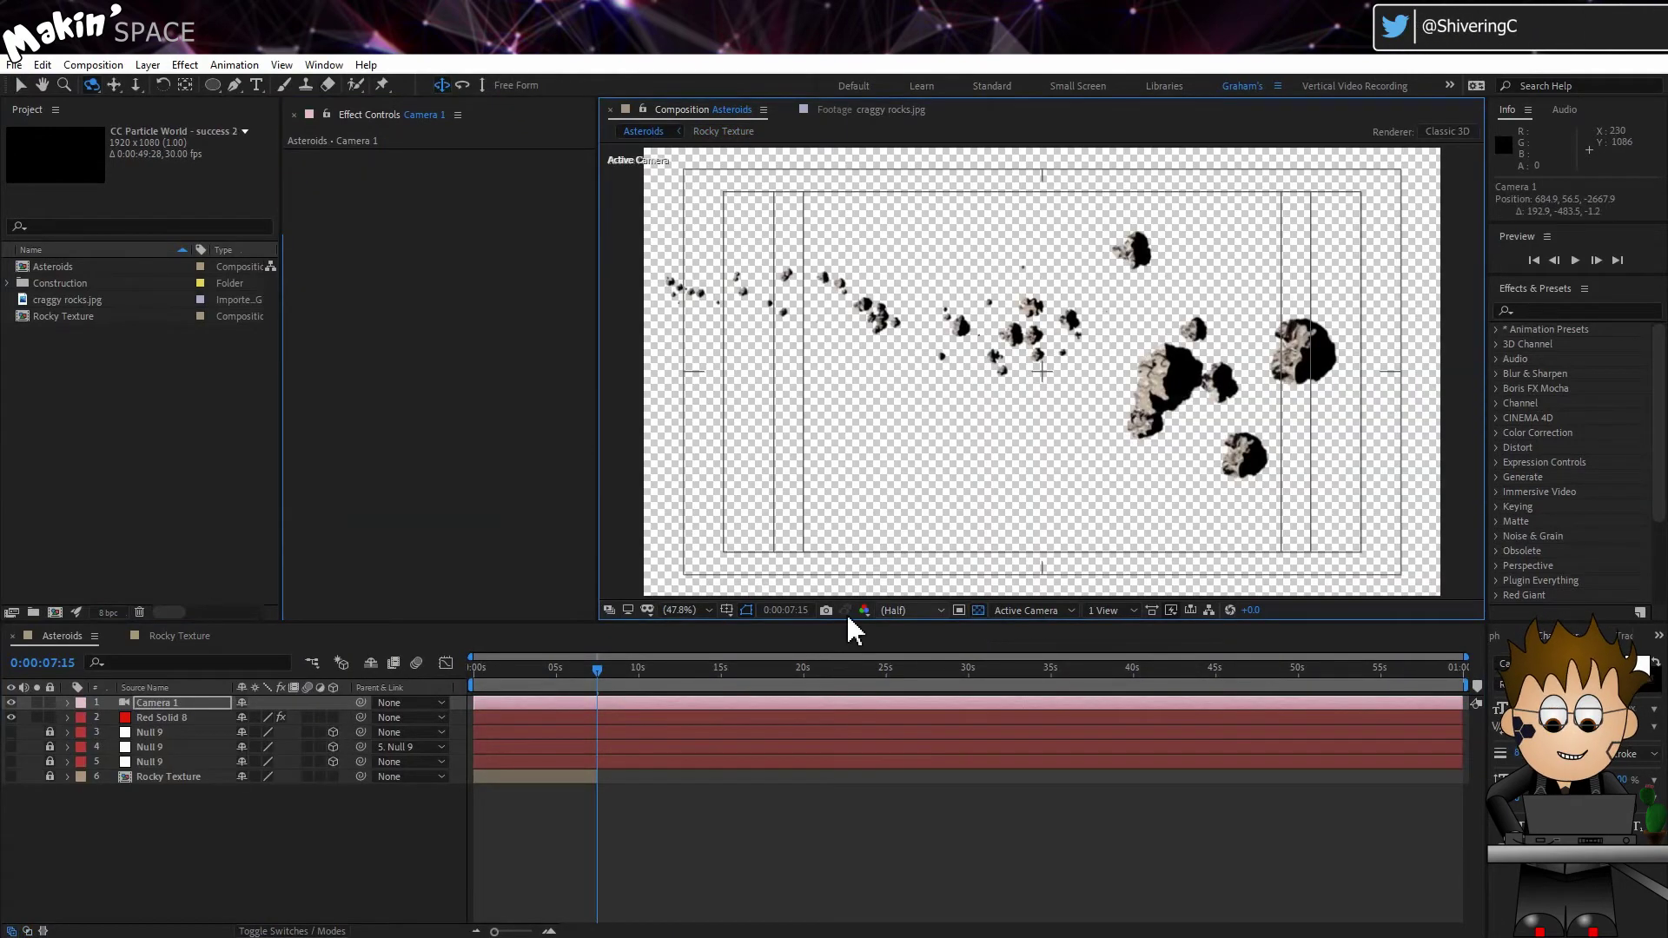
# Step: Rotate White Solid 3 in the Rocky Texture comp to 69°
pyautogui.click(198, 640)
pyautogui.click(183, 697)
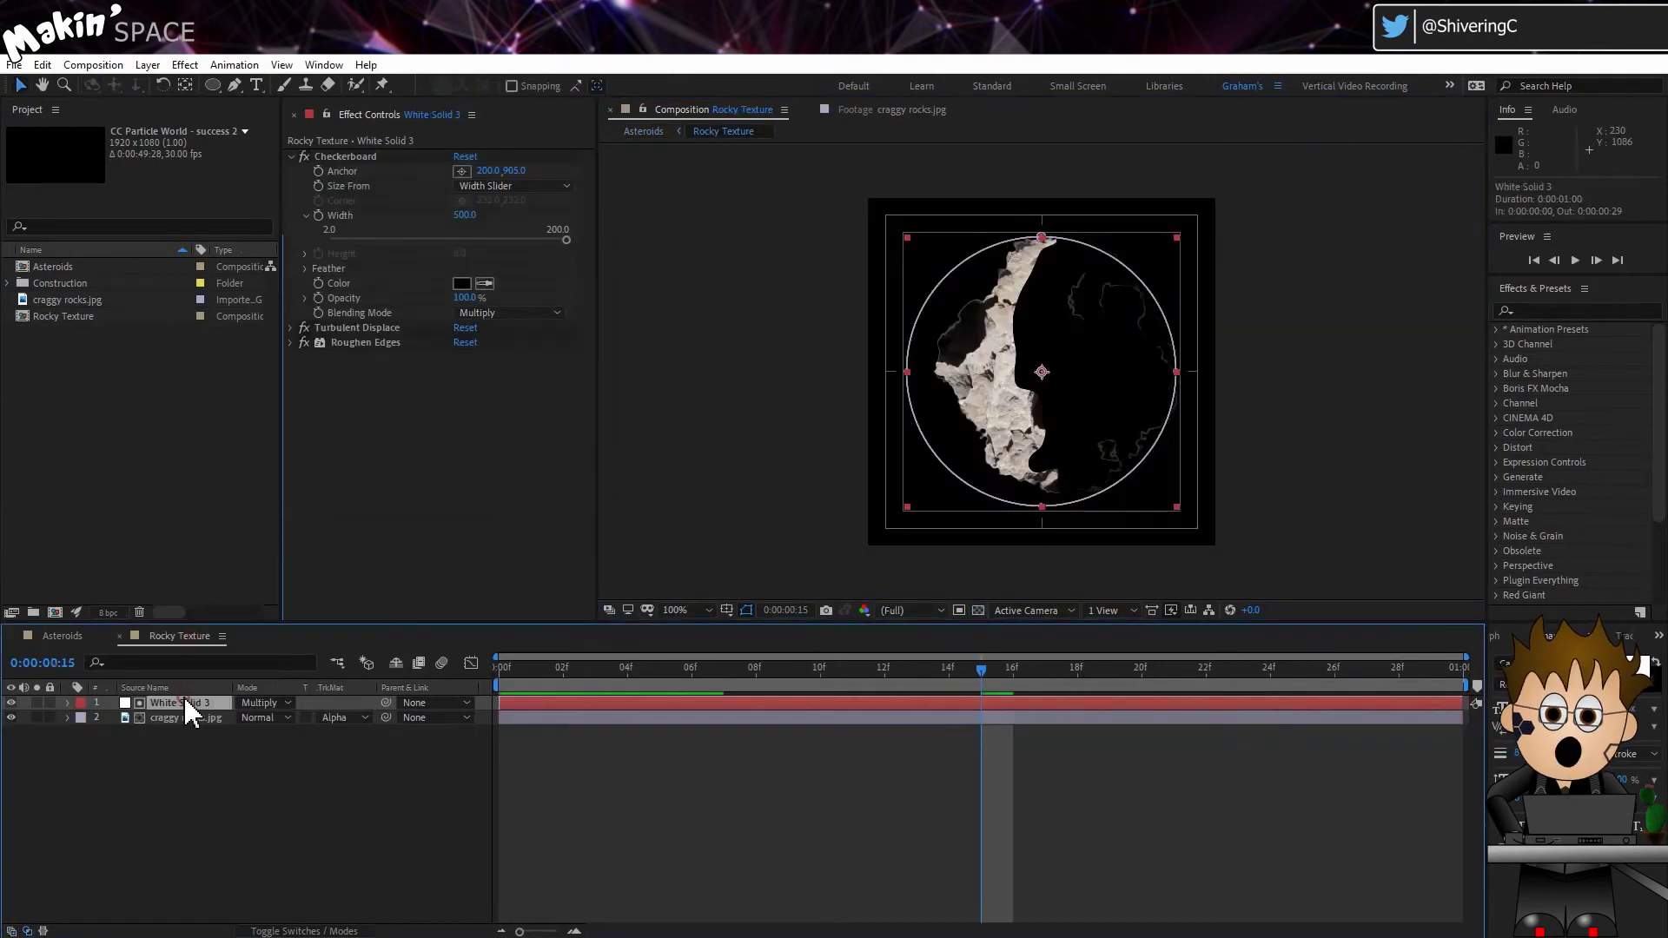
pyautogui.press('r')
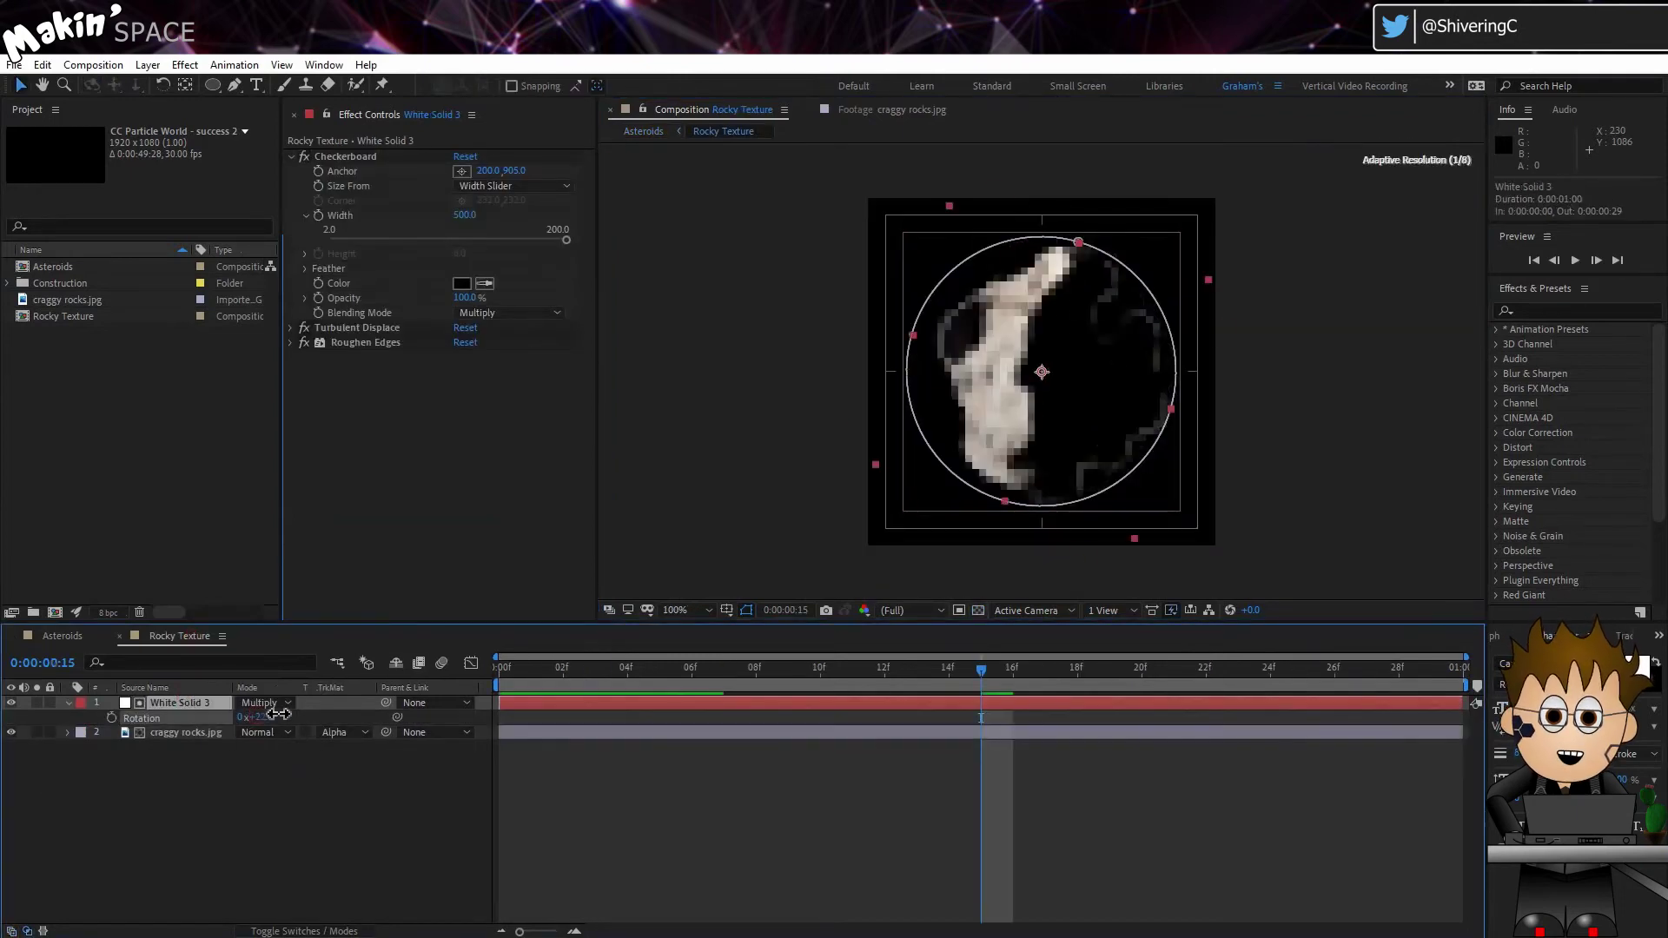
pyautogui.moveTo(260, 717); pyautogui.dragTo(331, 711)
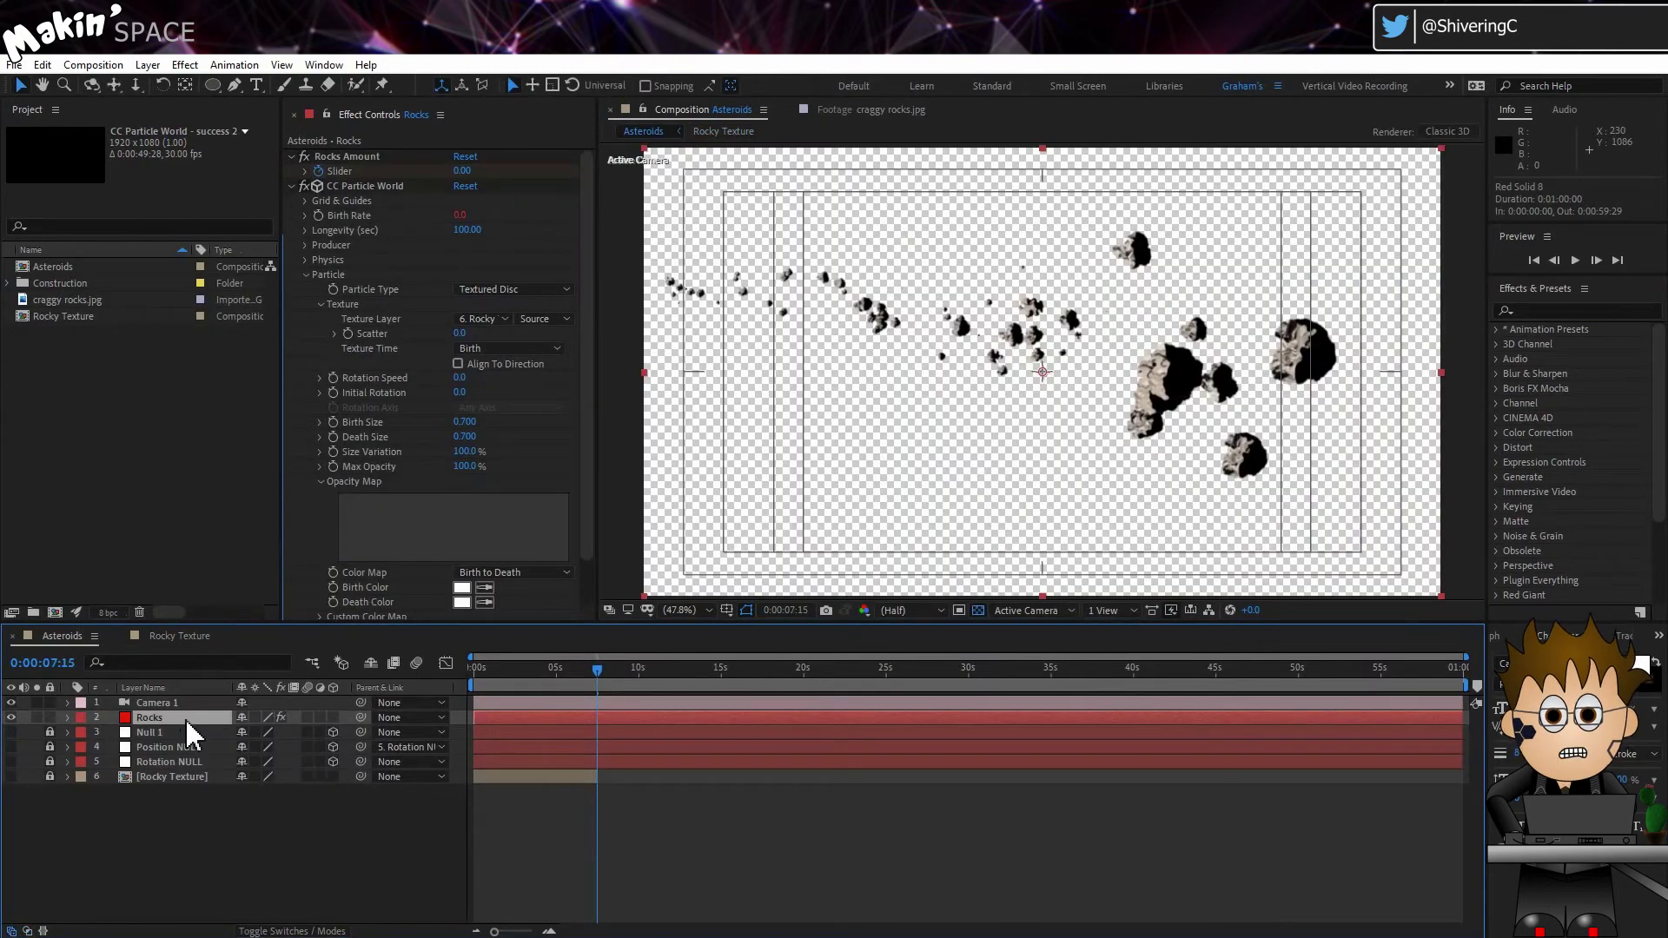
# Step: Duplicate the Rocks layer, place the copy beneath it, and rename it Dust
pyautogui.hotkey('ctrl', 'd')
pyautogui.click(186, 733)
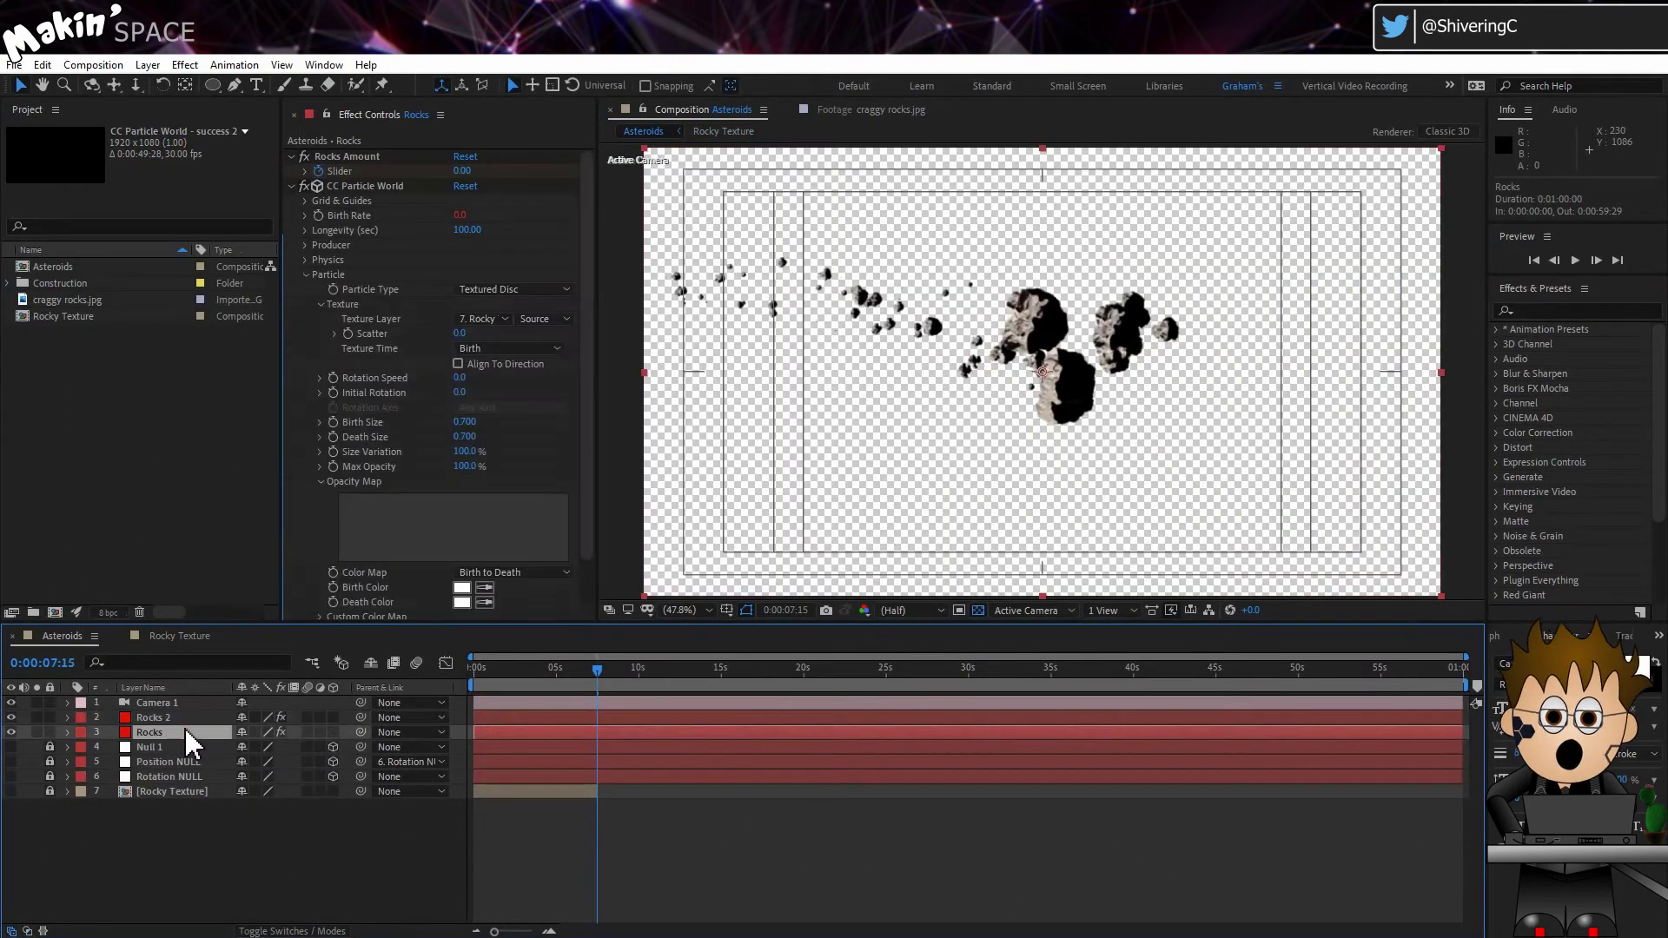
pyautogui.hotkey('ctrl', ']')
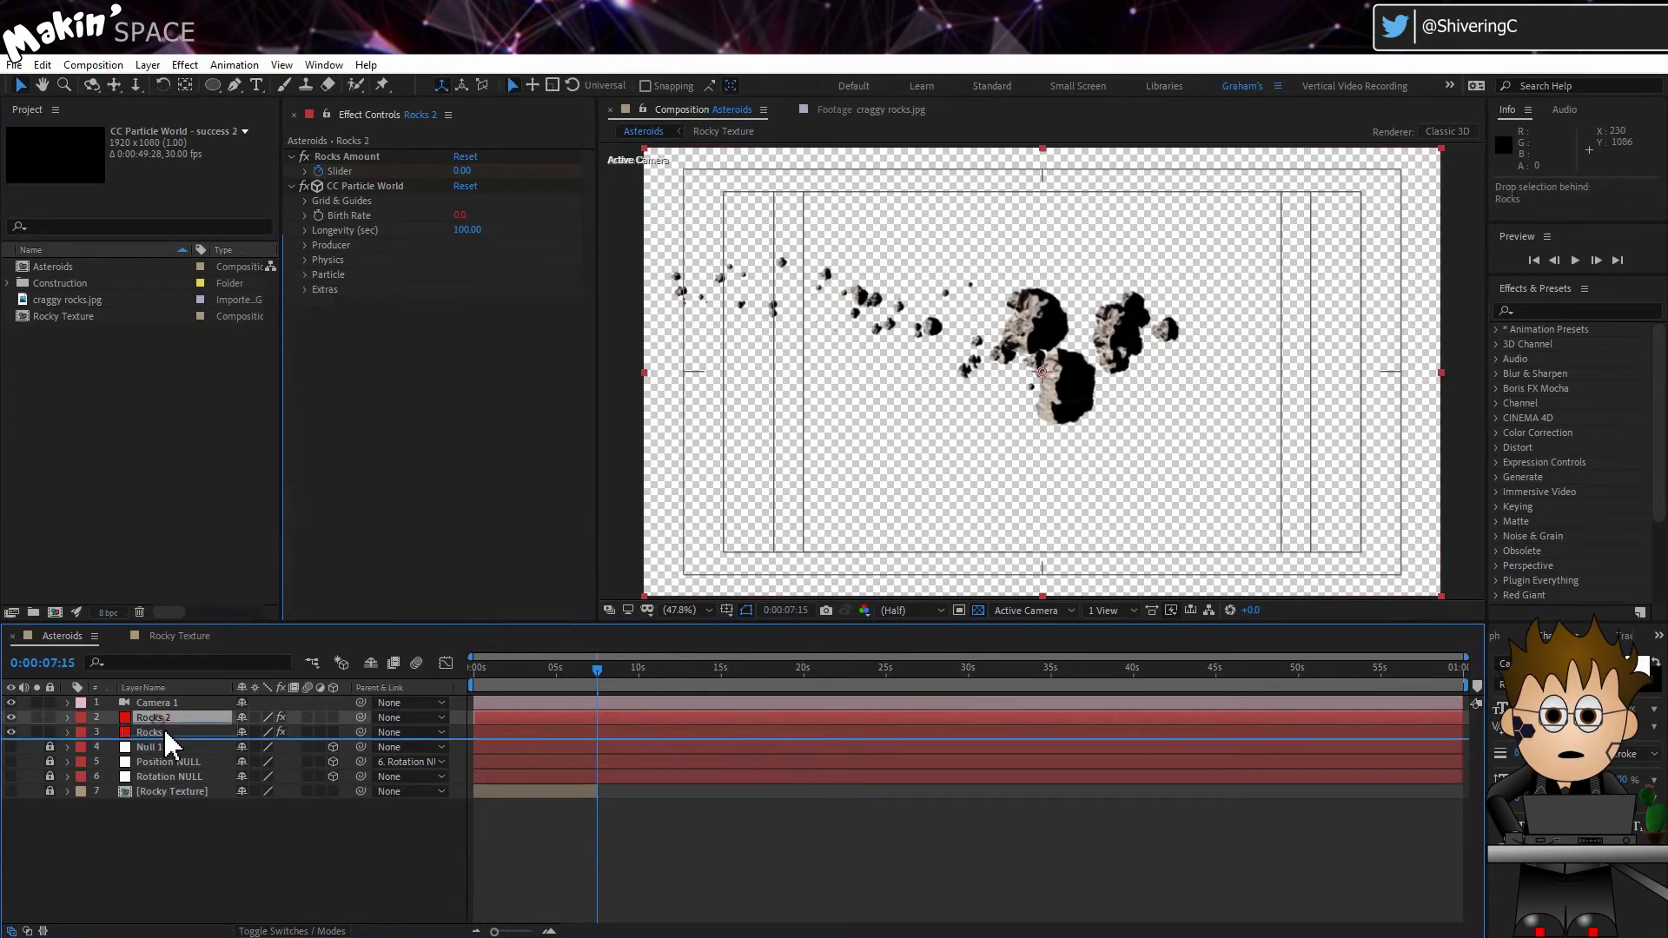
pyautogui.click(165, 737)
pyautogui.press('Return')
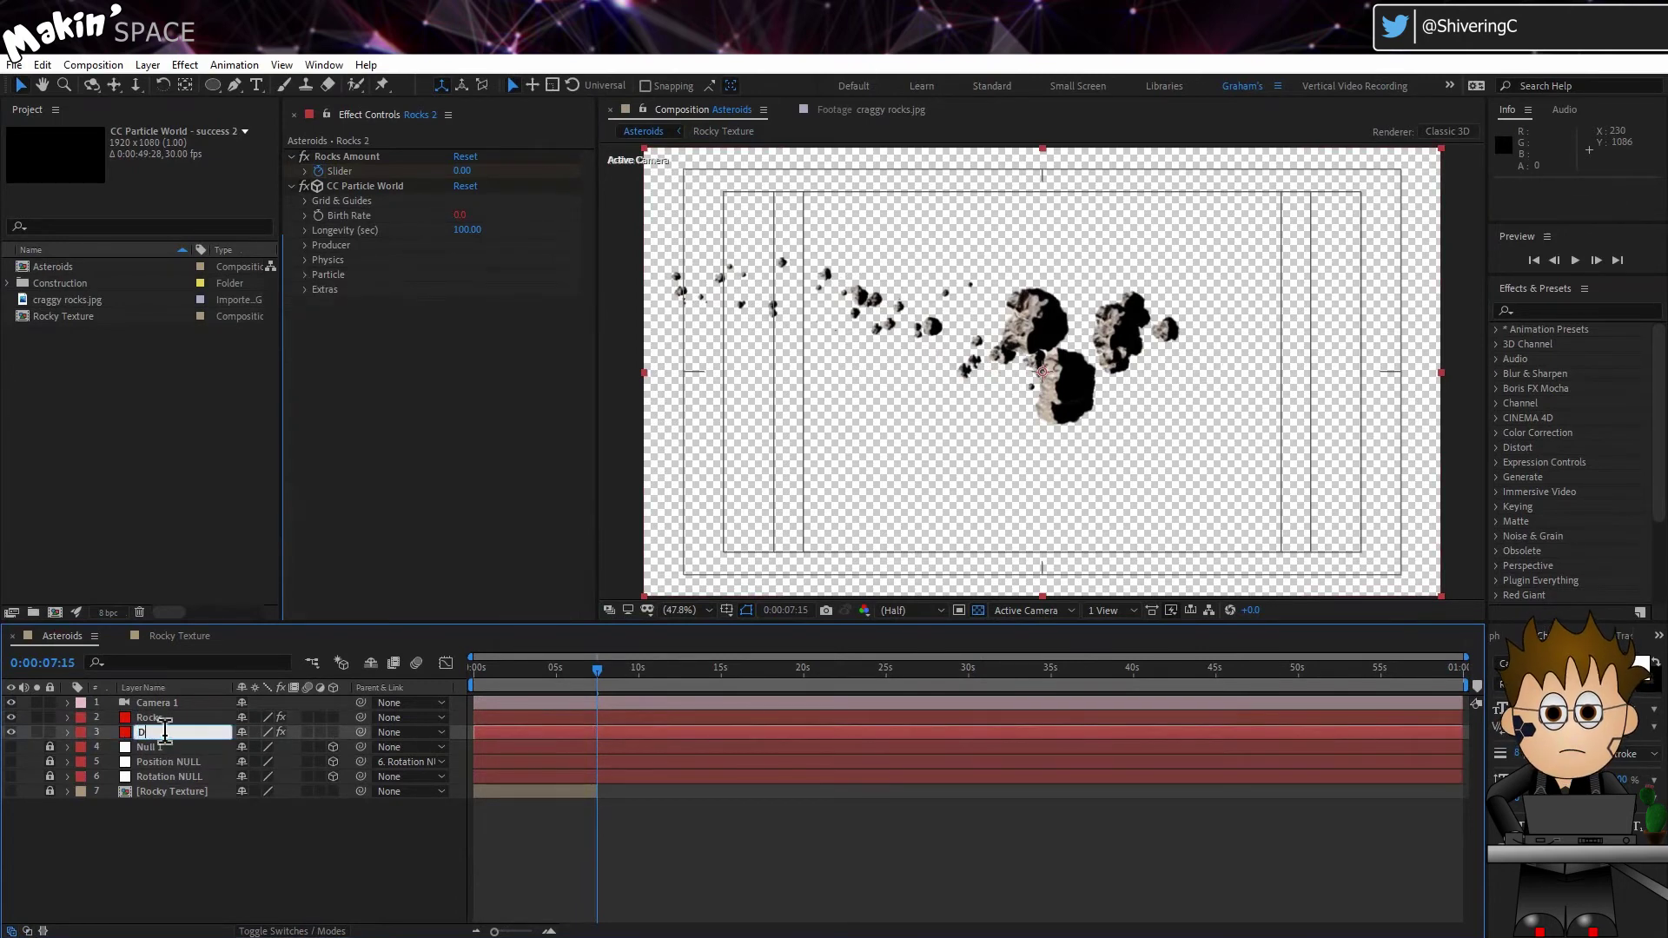
pyautogui.write('Dust')
pyautogui.press('Return')
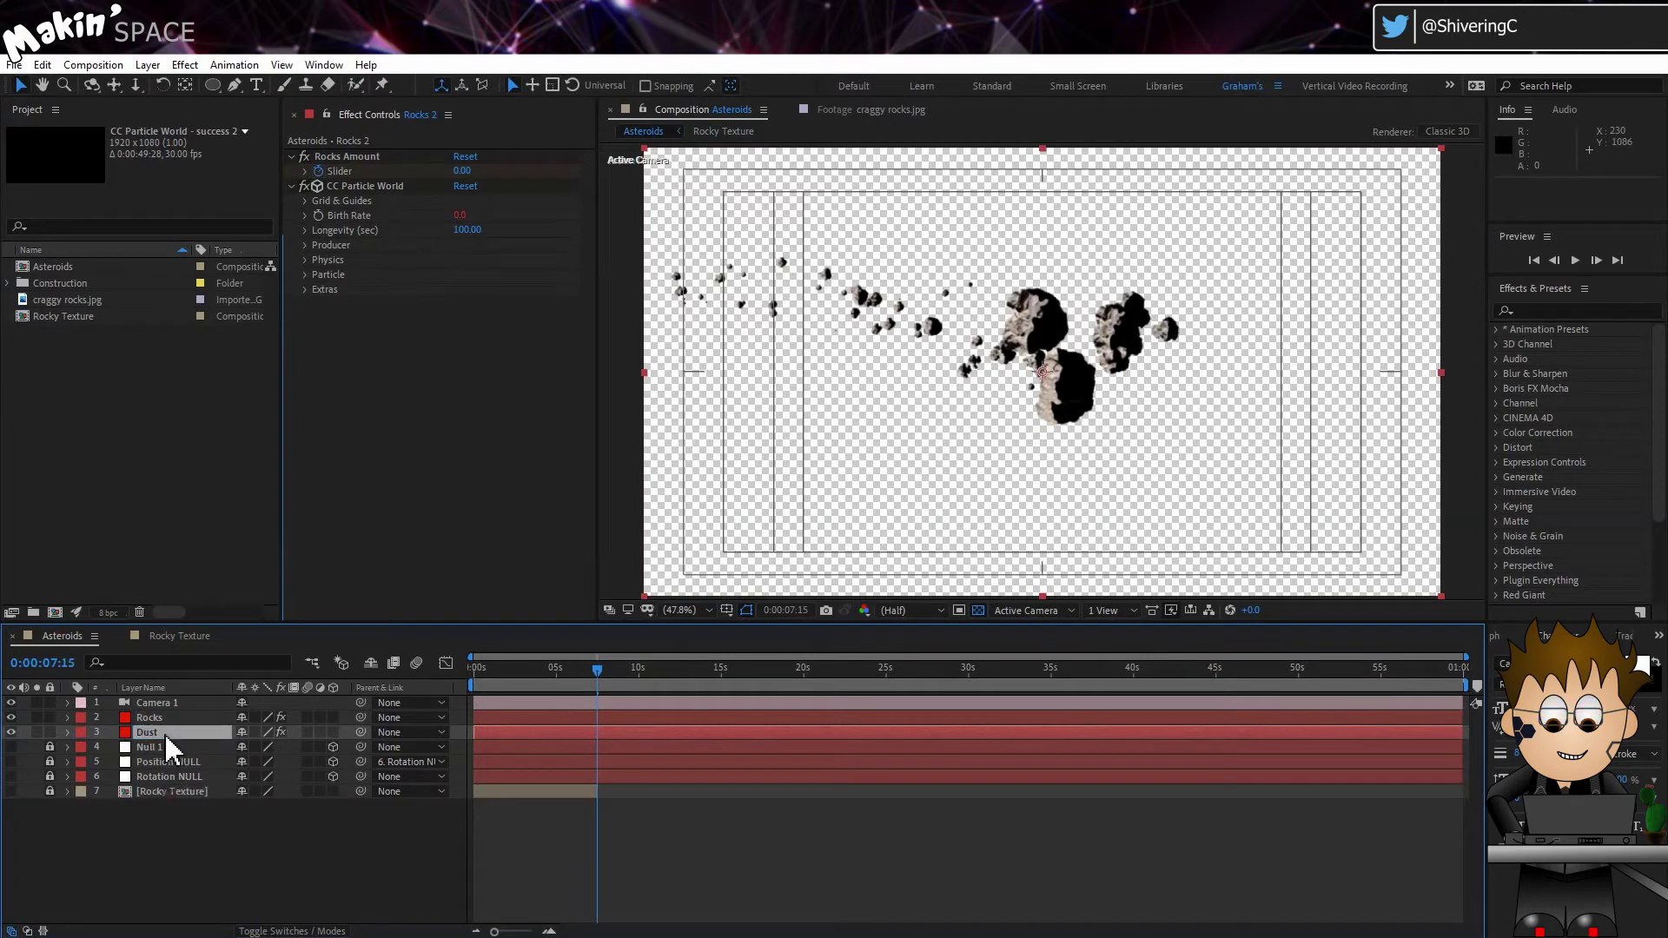
# Step: Clear Dust's Slider keyframes and set a hold keyframe of 30 at 0s
pyautogui.press('u')
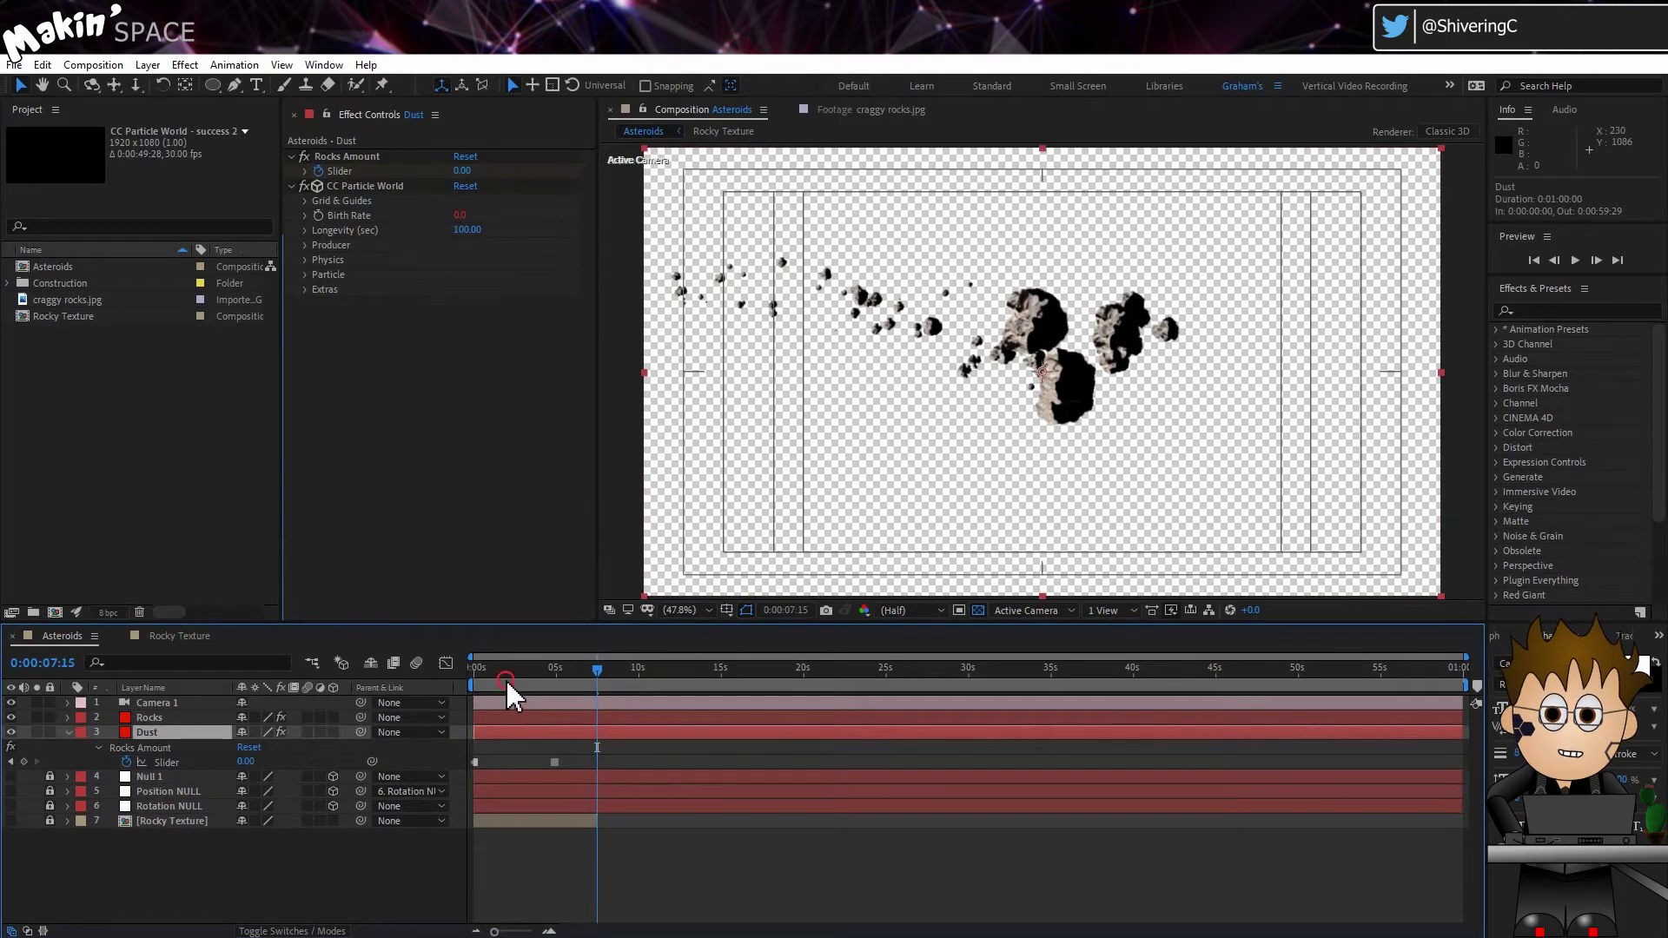
pyautogui.press('Home')
pyautogui.click(125, 762)
pyautogui.click(248, 762)
pyautogui.write('30')
pyautogui.press('Return')
pyautogui.click(126, 762)
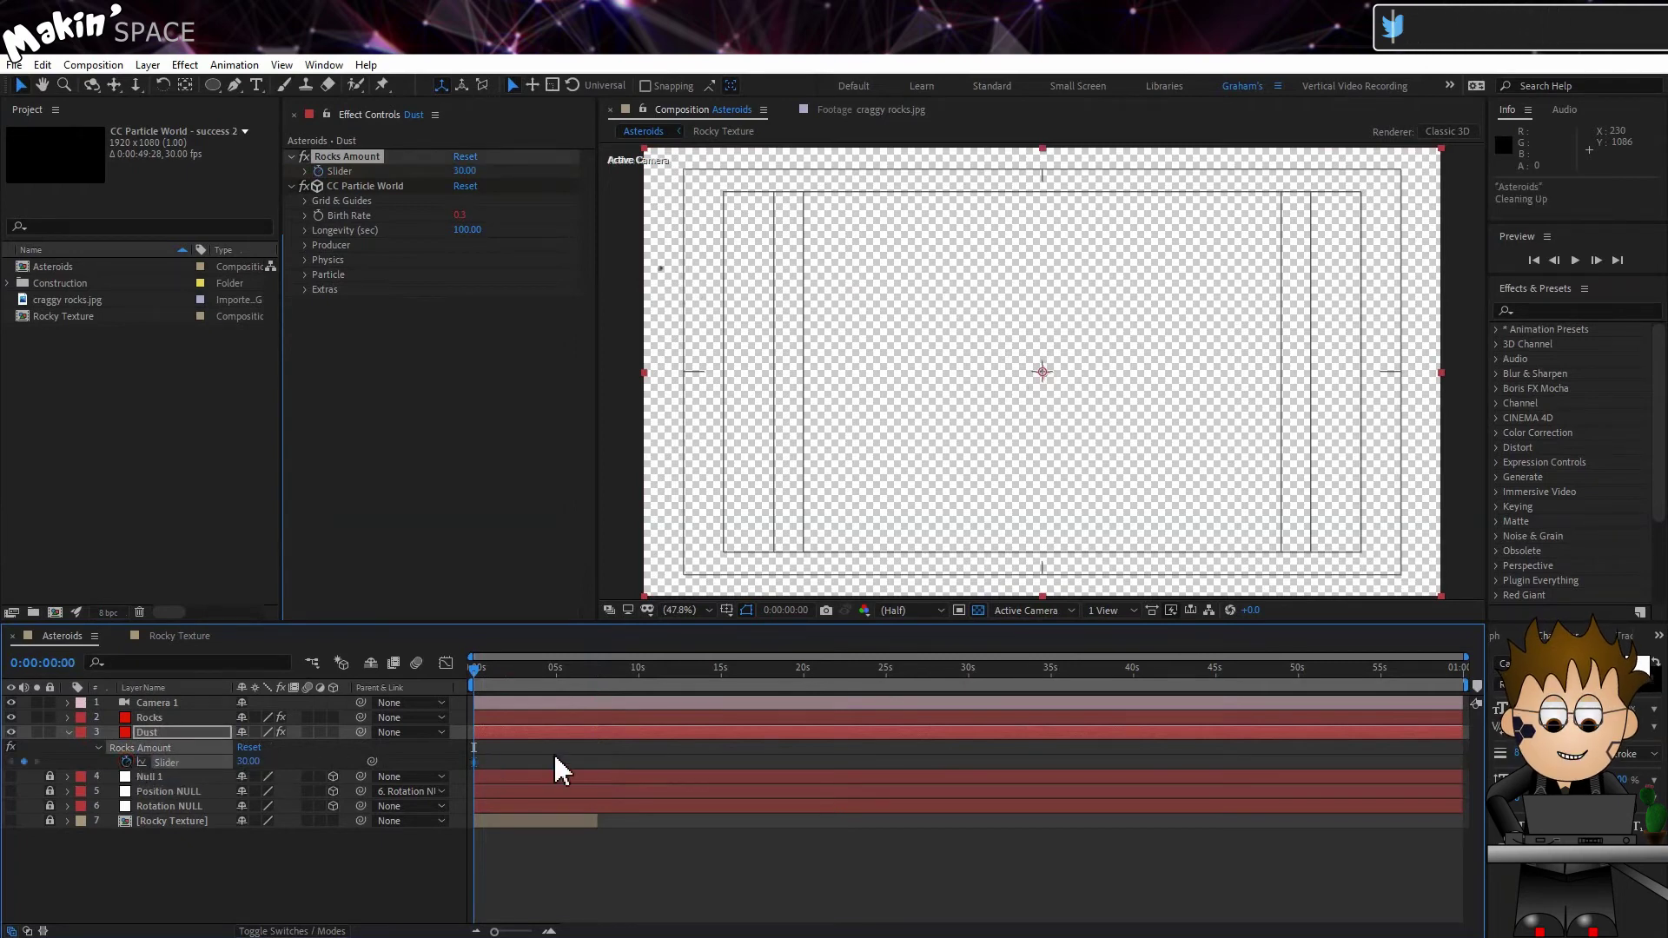
pyautogui.rightClick(474, 762)
pyautogui.click(547, 676)
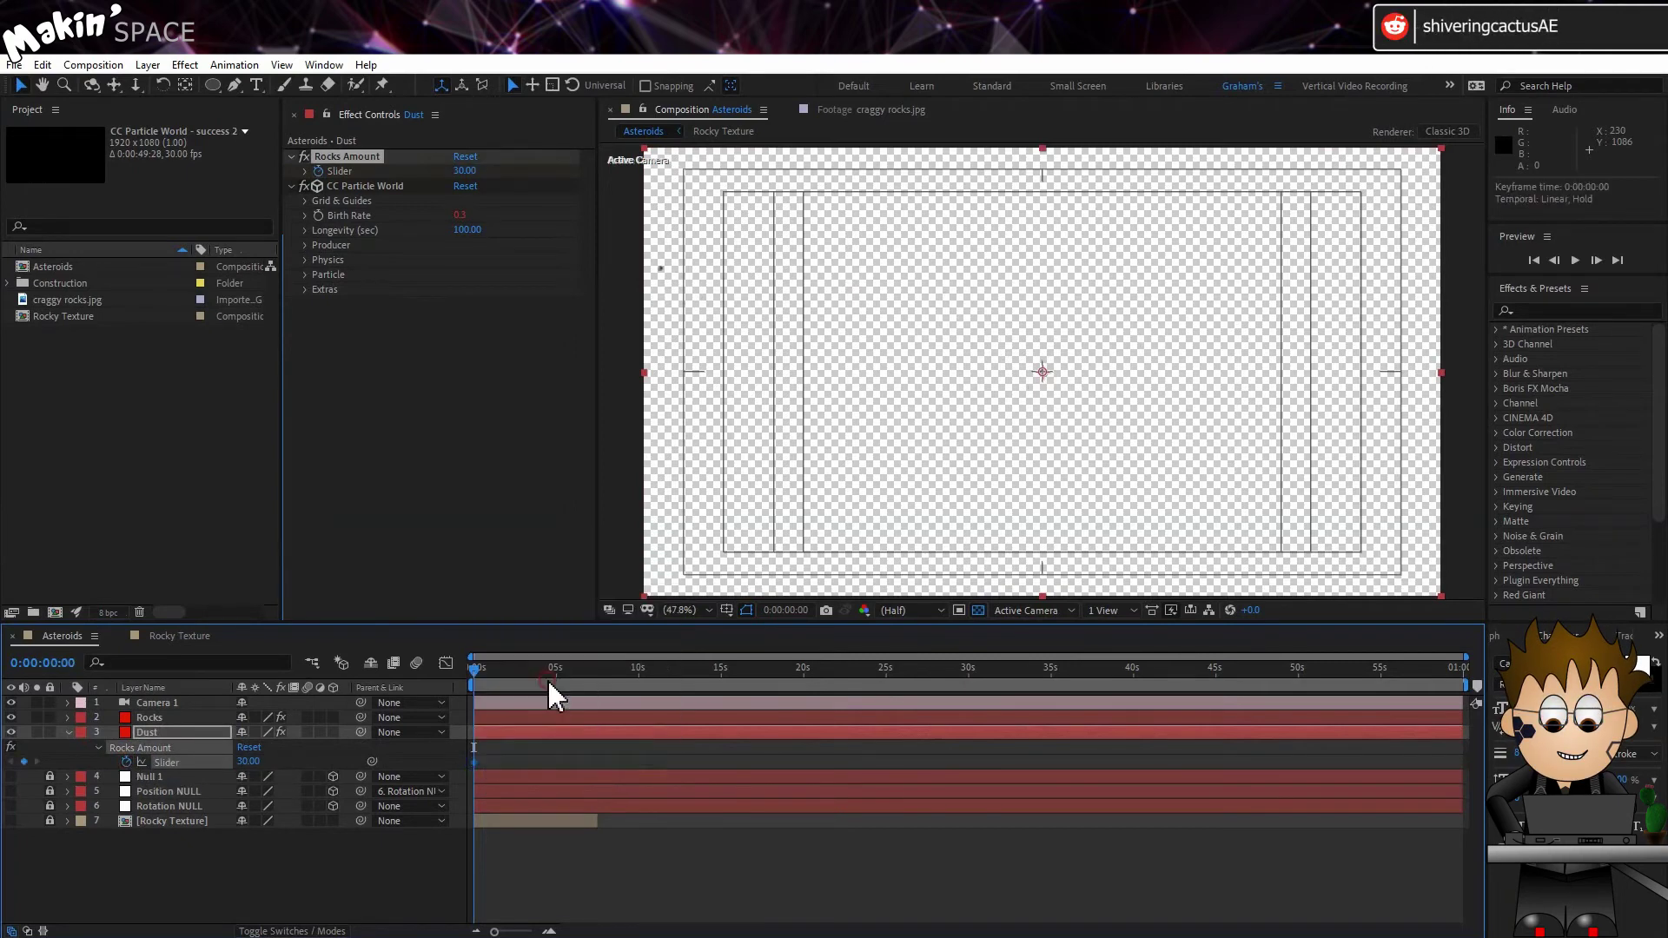
# Step: Keyframe the Dust Slider to 0 at the 5-second mark
pyautogui.click(554, 667)
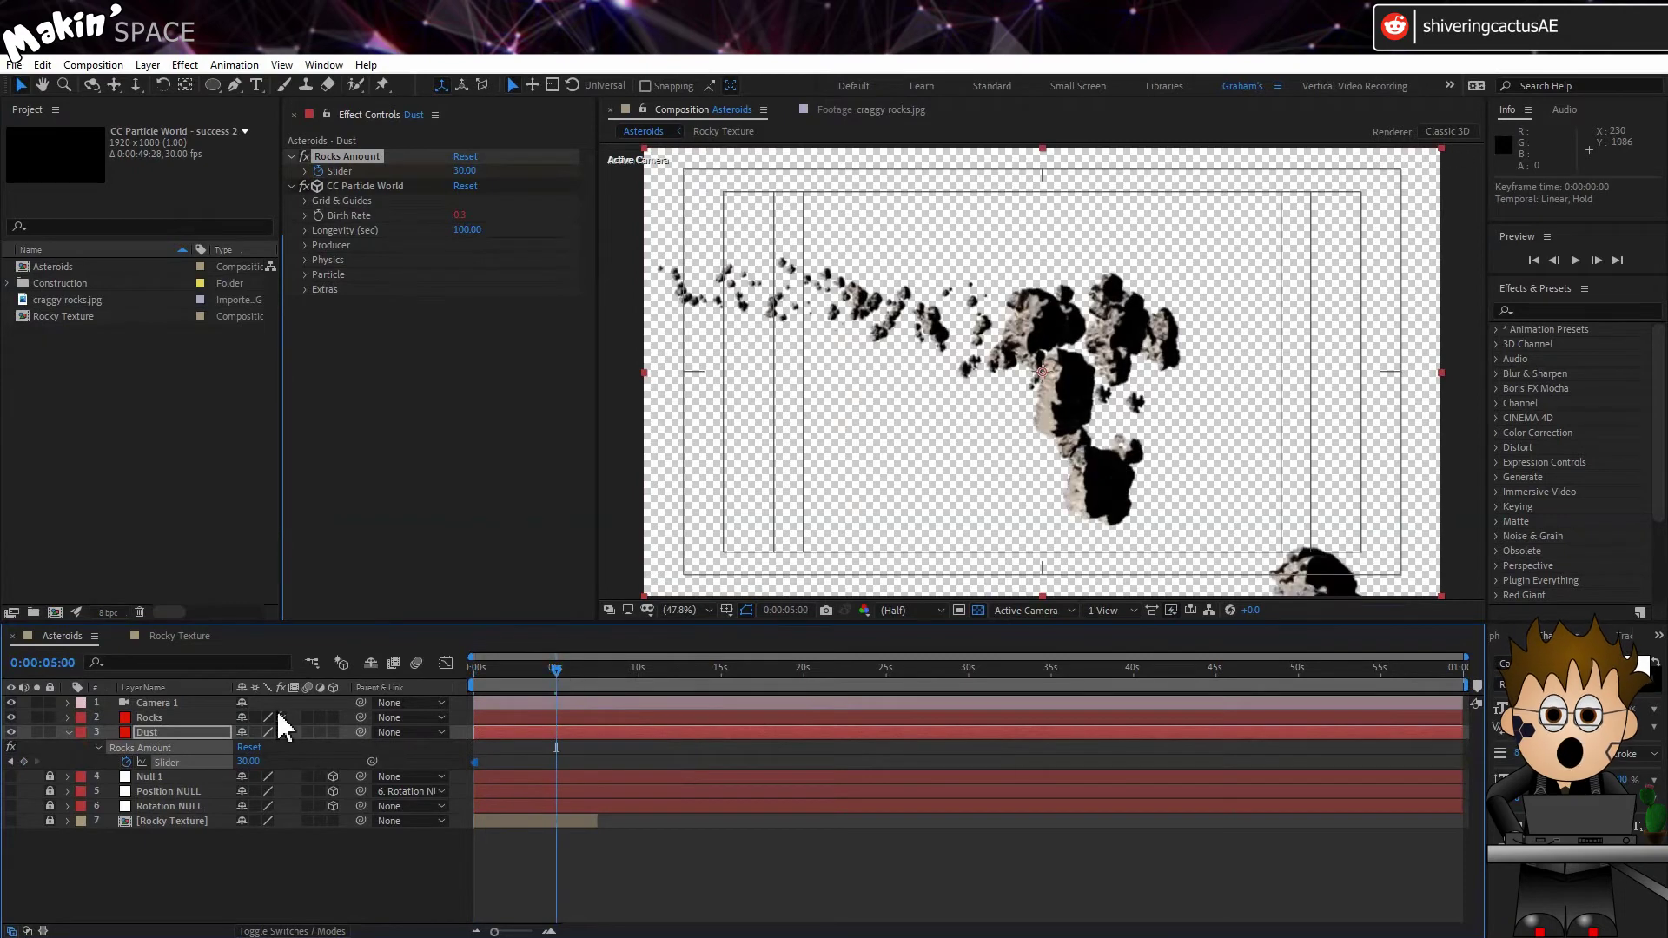
pyautogui.click(249, 761)
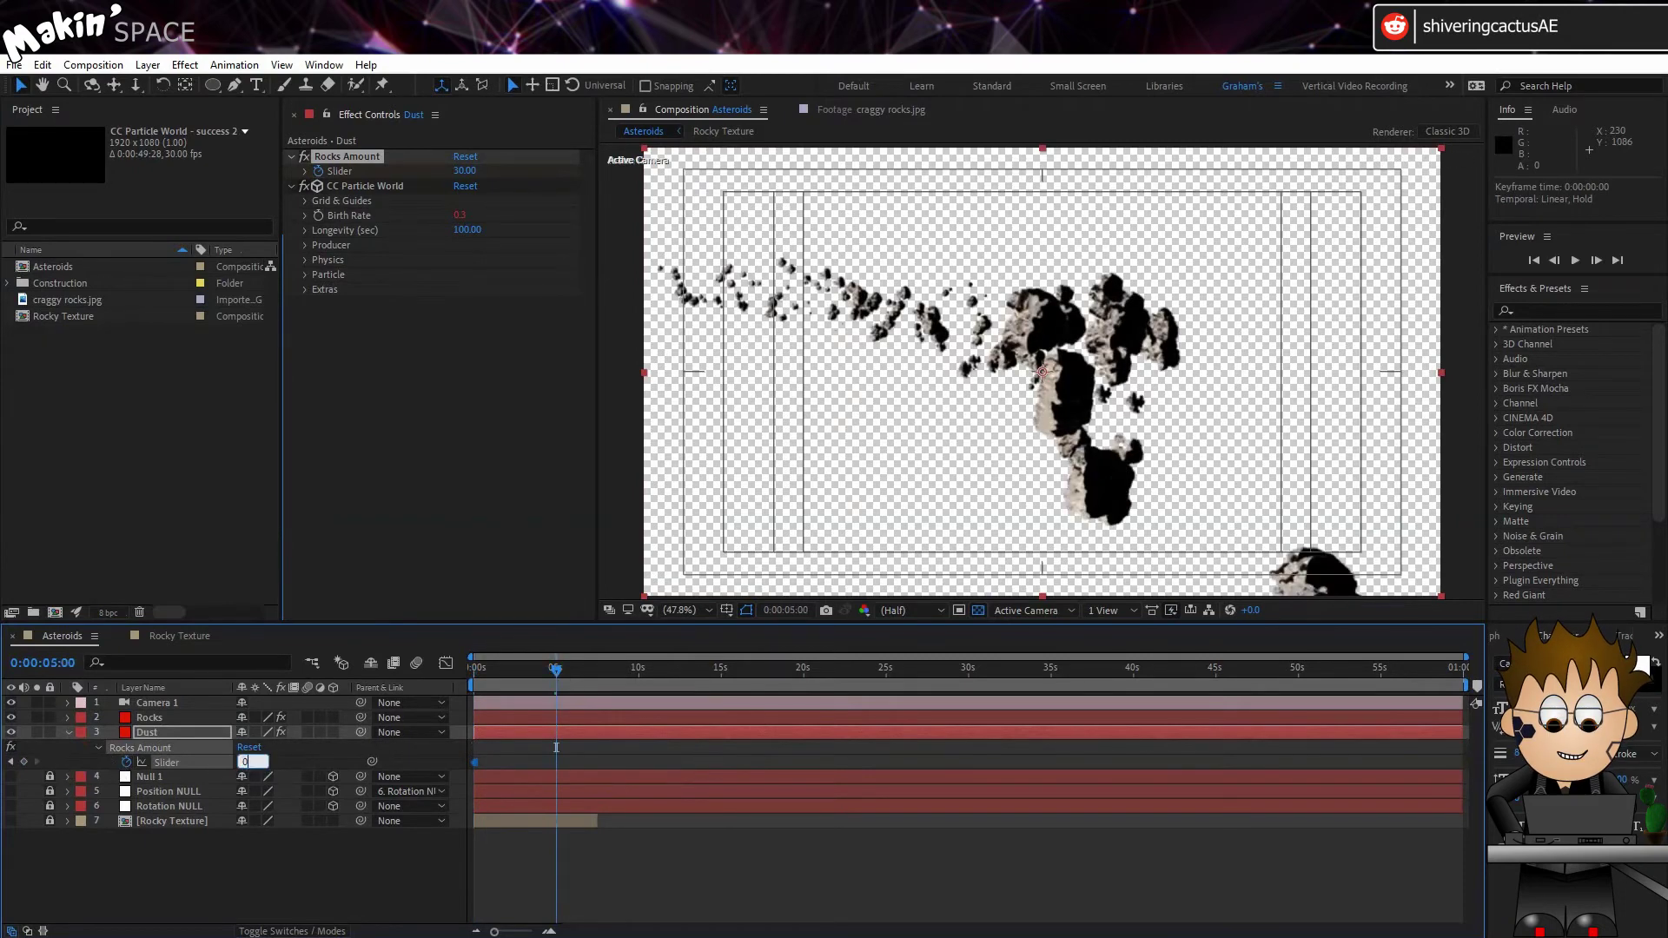
pyautogui.press('Return')
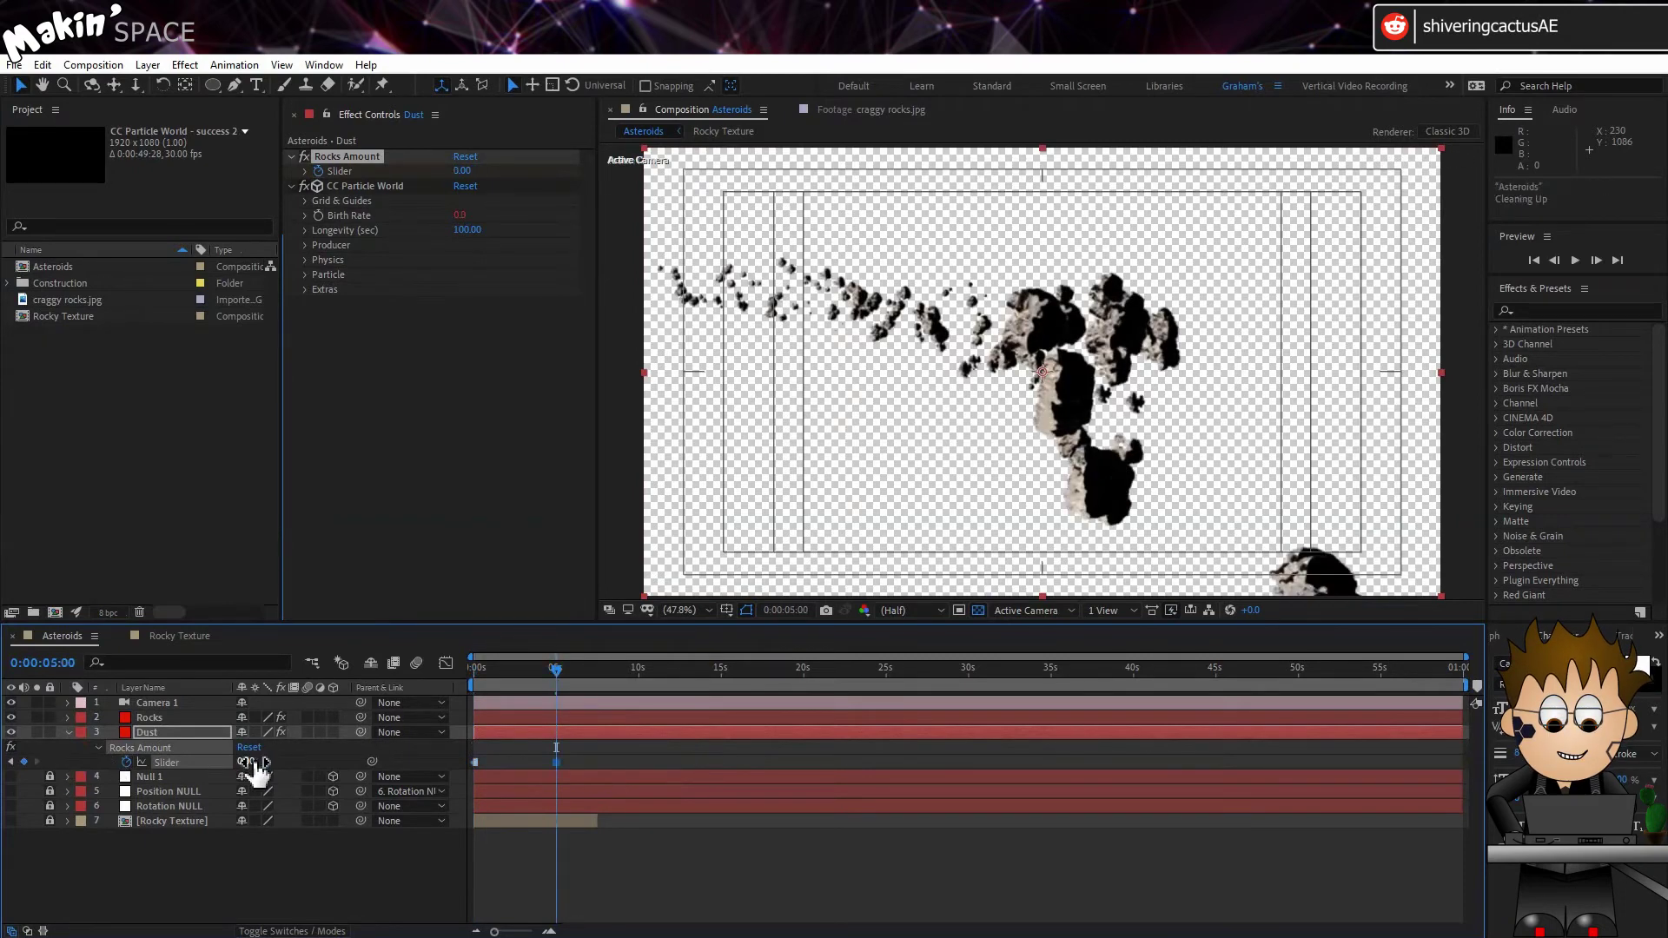
pyautogui.click(214, 729)
pyautogui.click(450, 418)
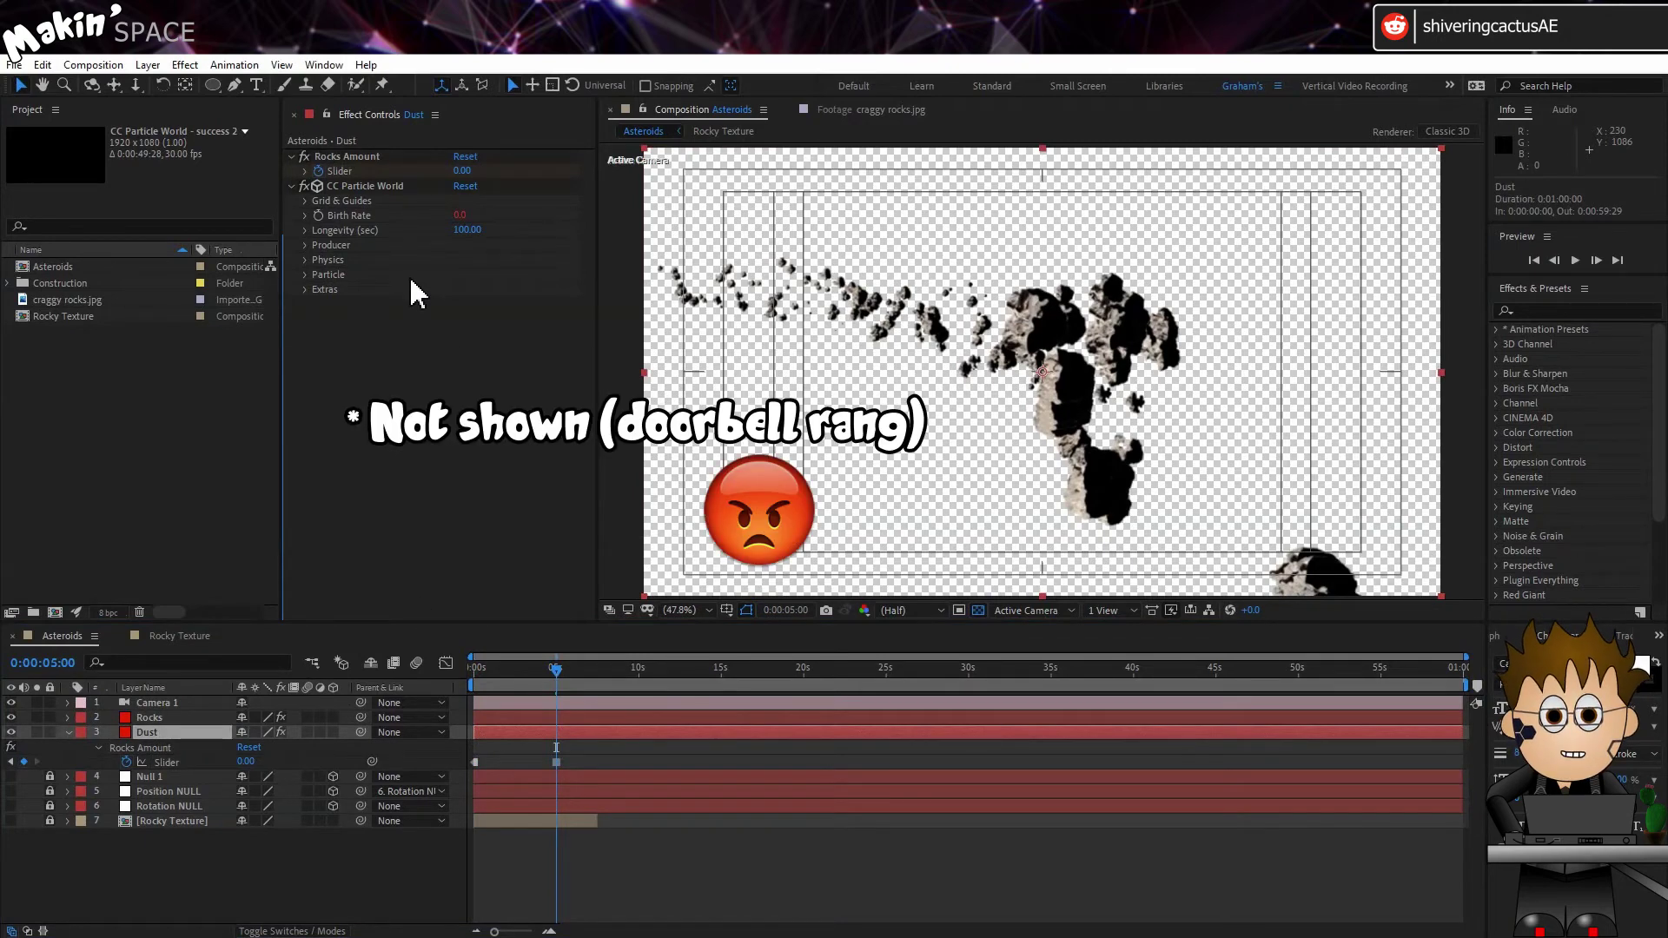
# Step: Make Dust emit Faded Sphere particles with Birth Size 1, Death Size 3, Max Opacity 70%
pyautogui.click(305, 274)
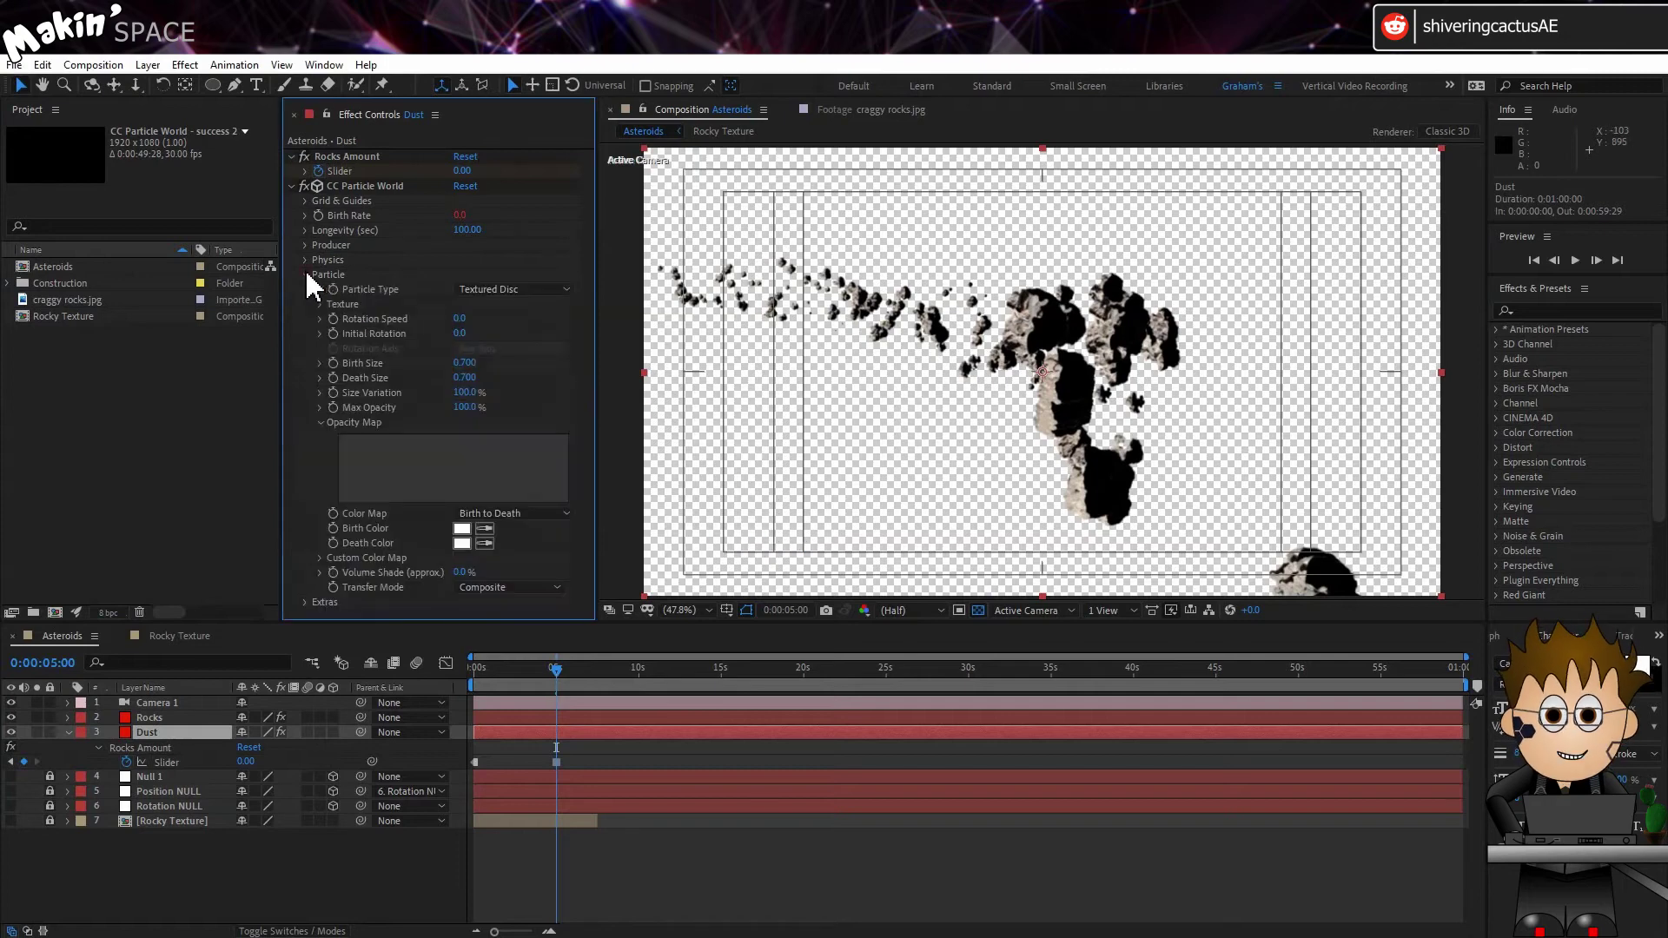
pyautogui.click(545, 288)
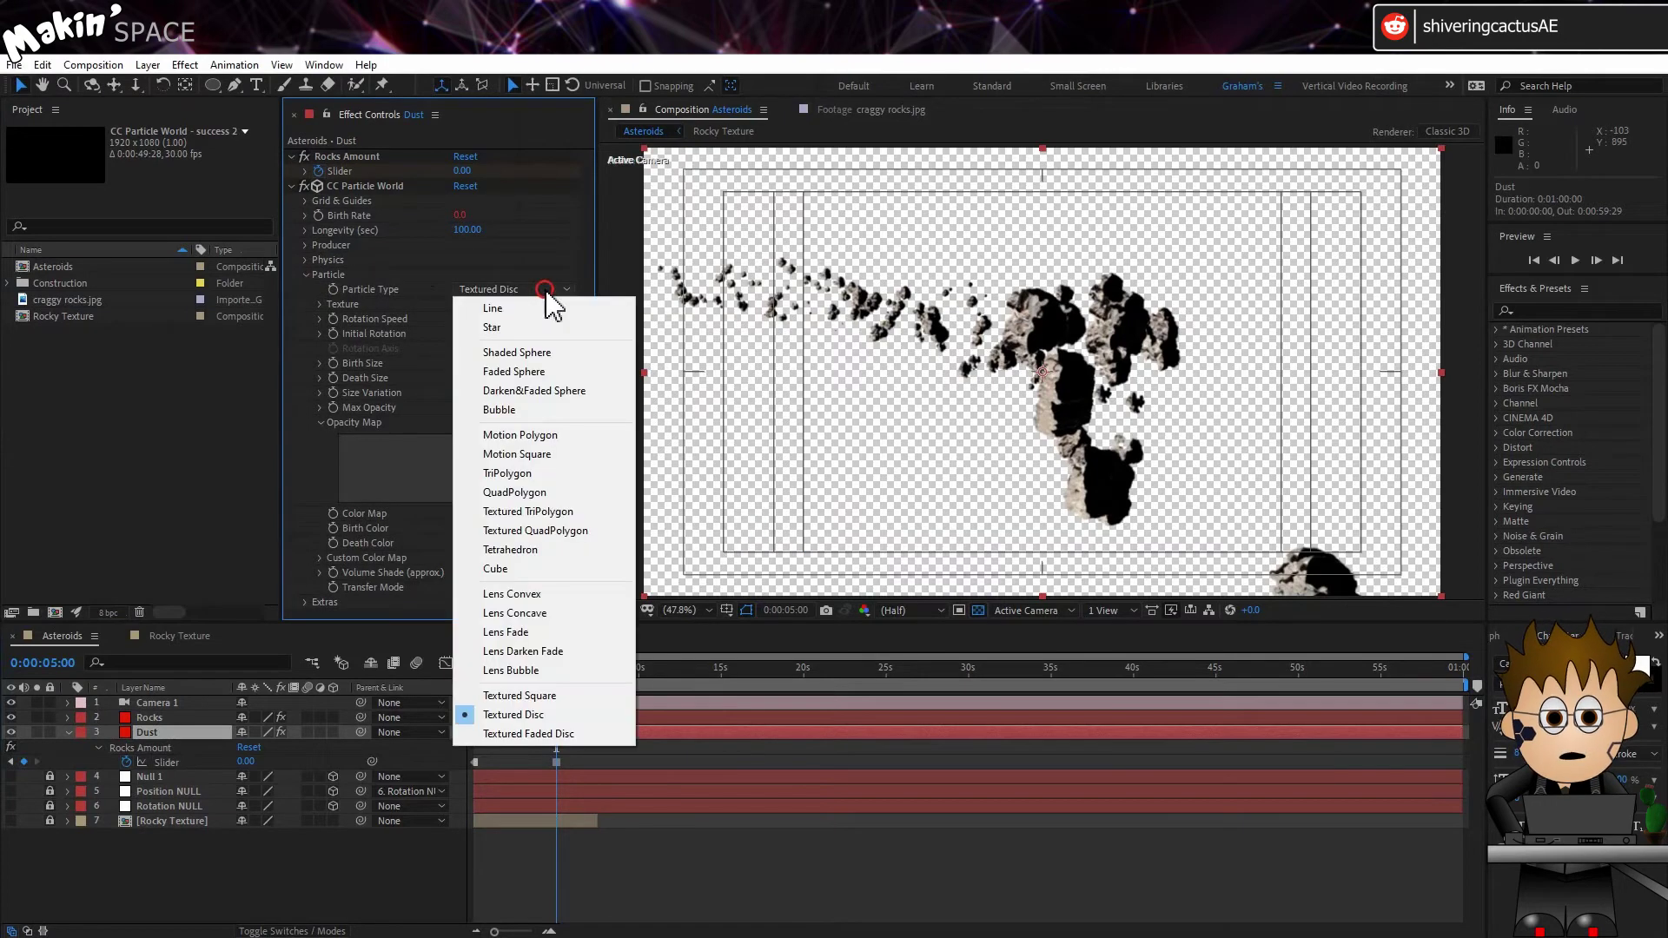
pyautogui.click(549, 372)
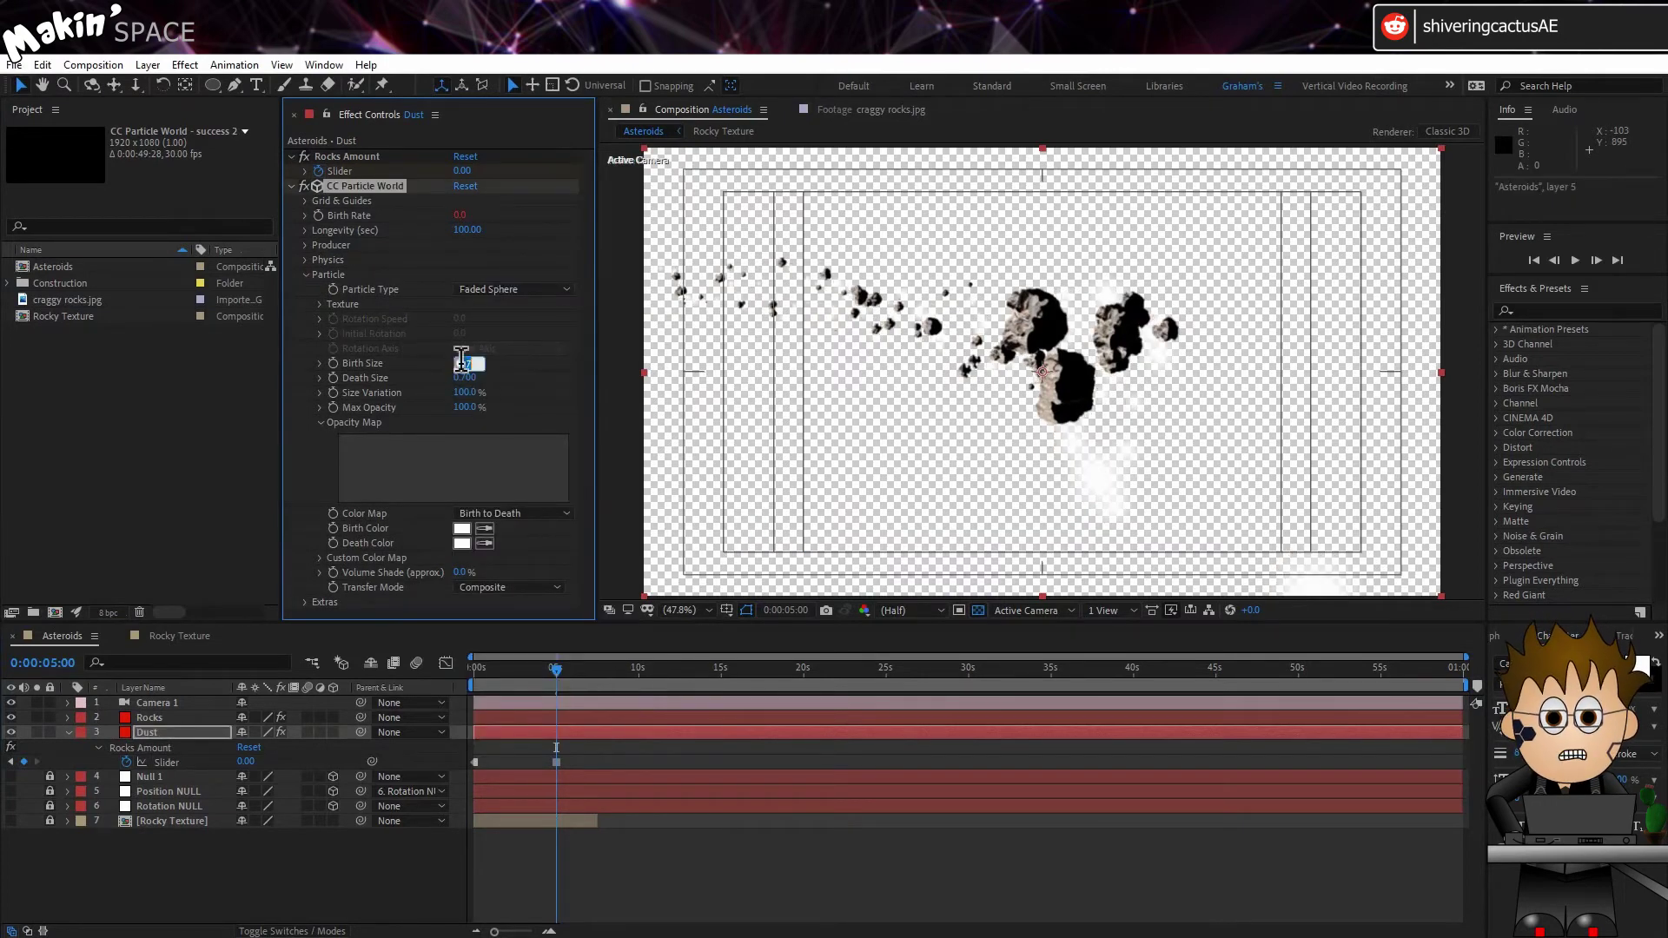
pyautogui.write('1')
pyautogui.press('Tab')
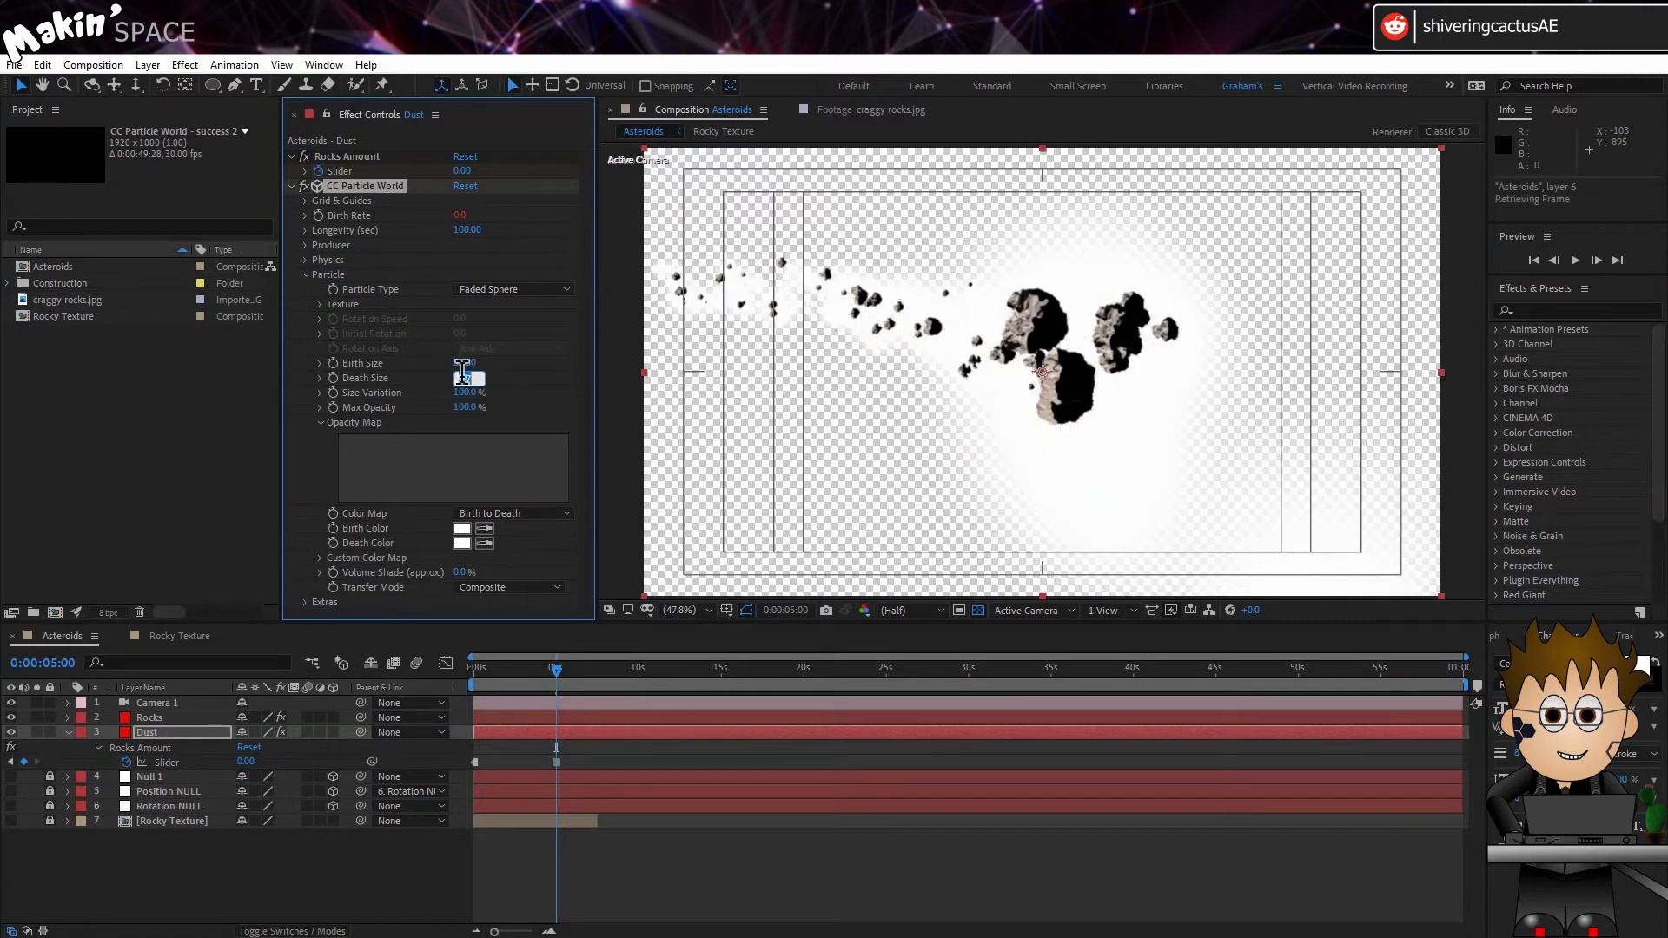
pyautogui.write('3')
pyautogui.press('Return')
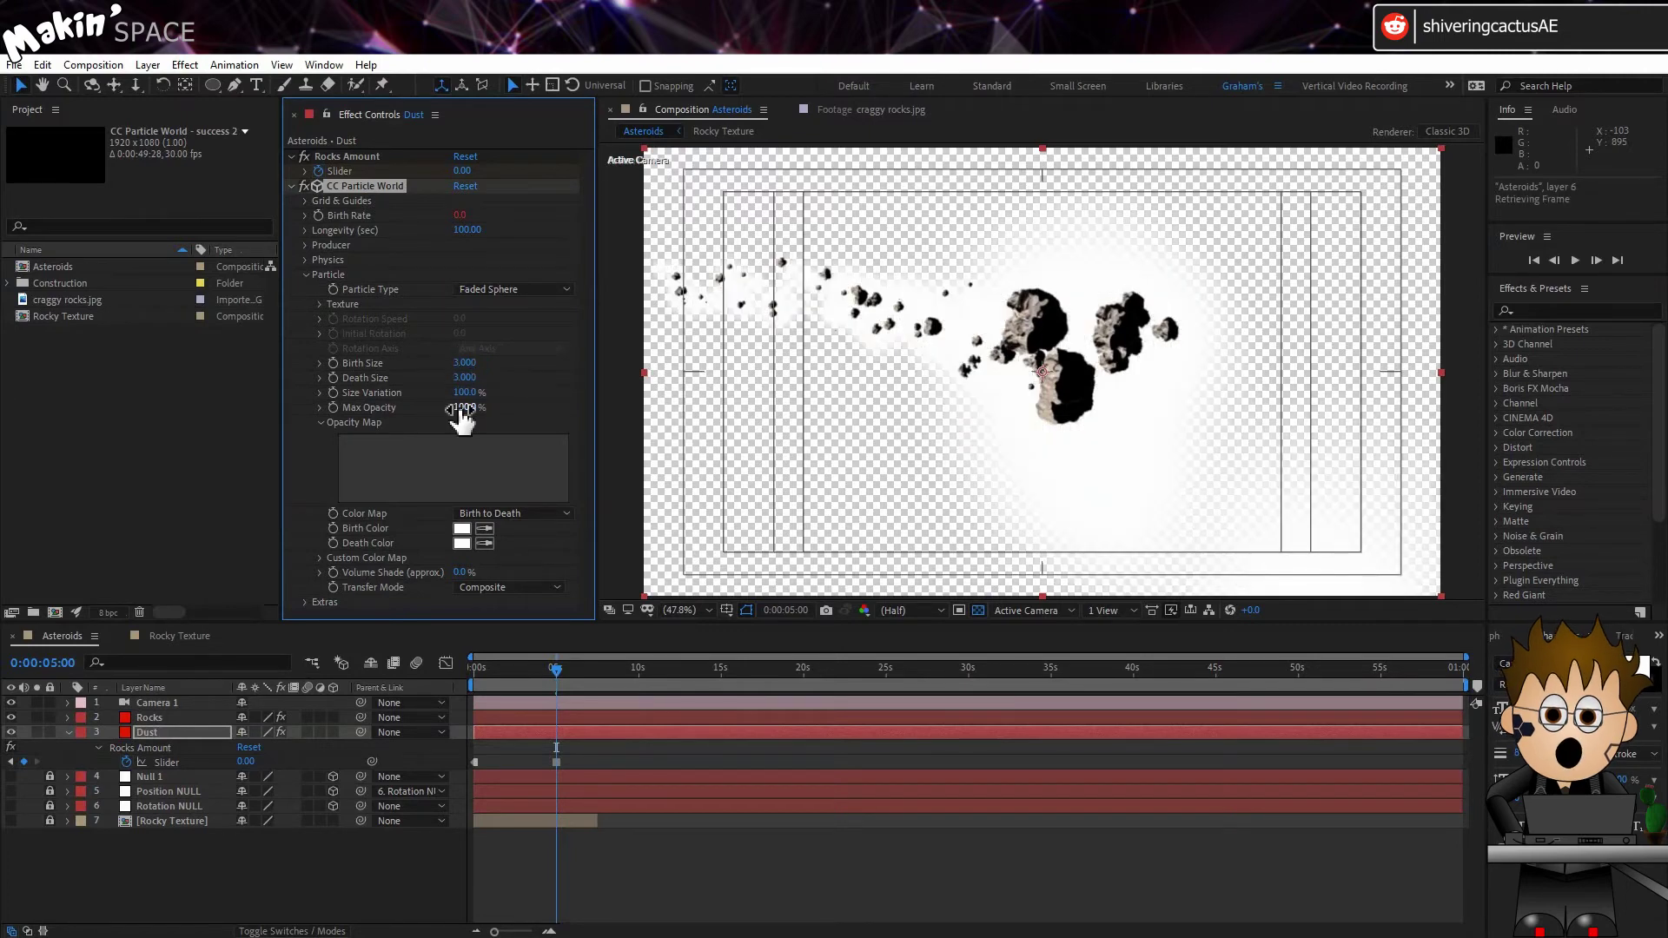
pyautogui.click(462, 407)
pyautogui.write('70')
pyautogui.press('Return')
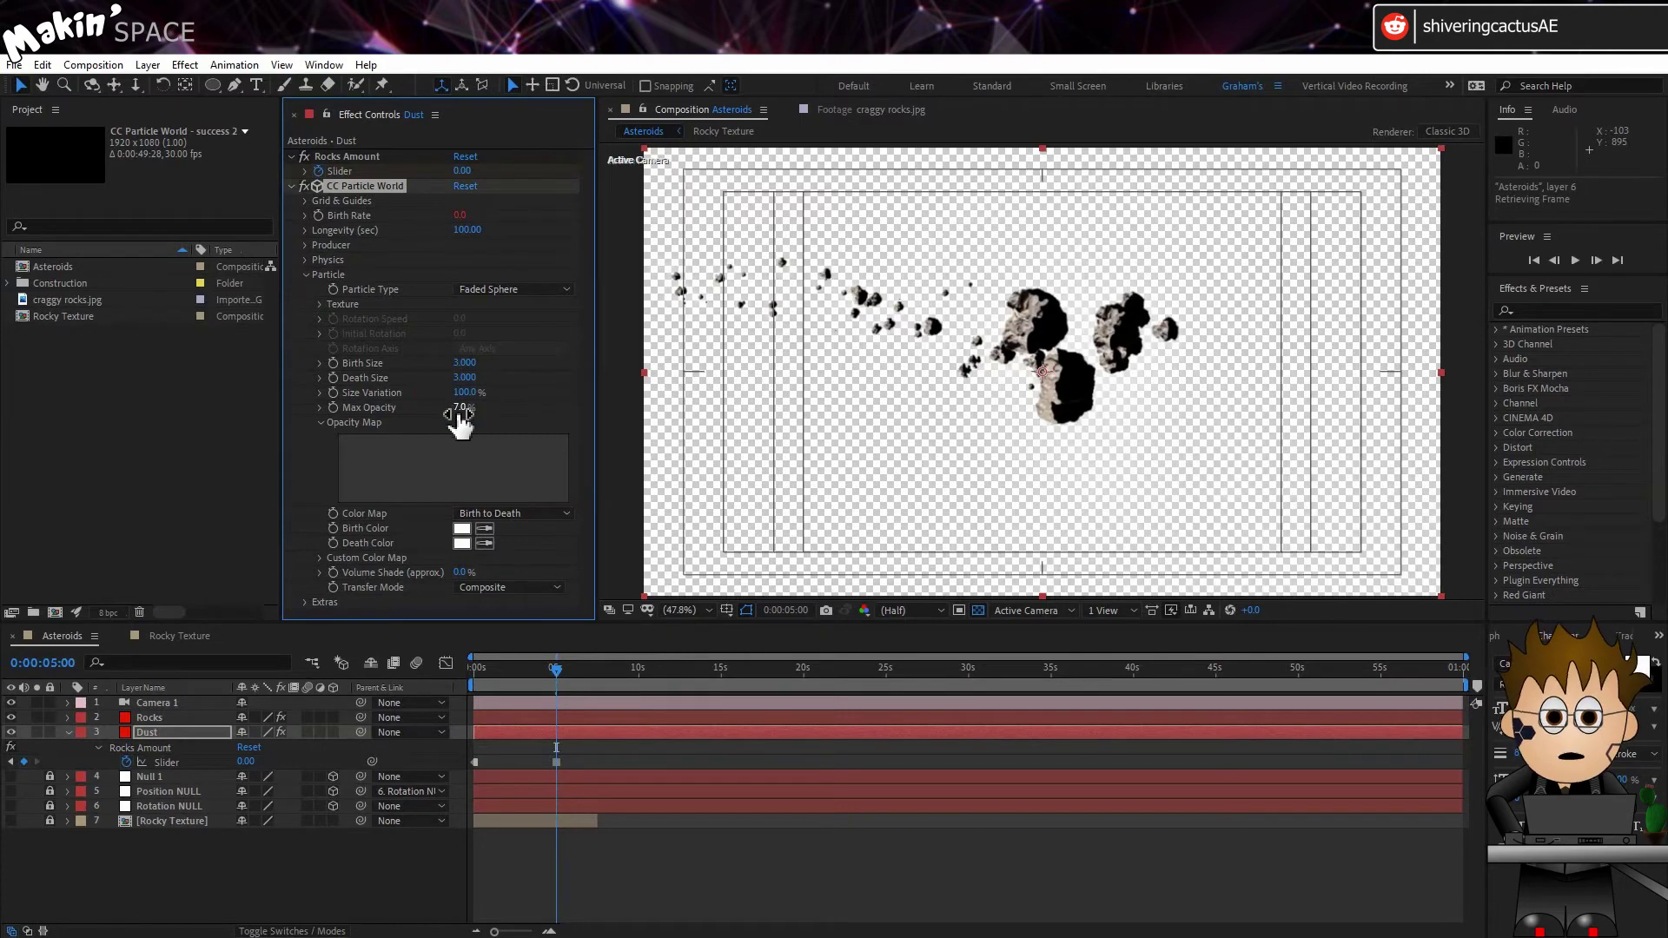
# Step: Set the Dust Birth Color to 615850 and copy it into Death Color
pyautogui.click(977, 610)
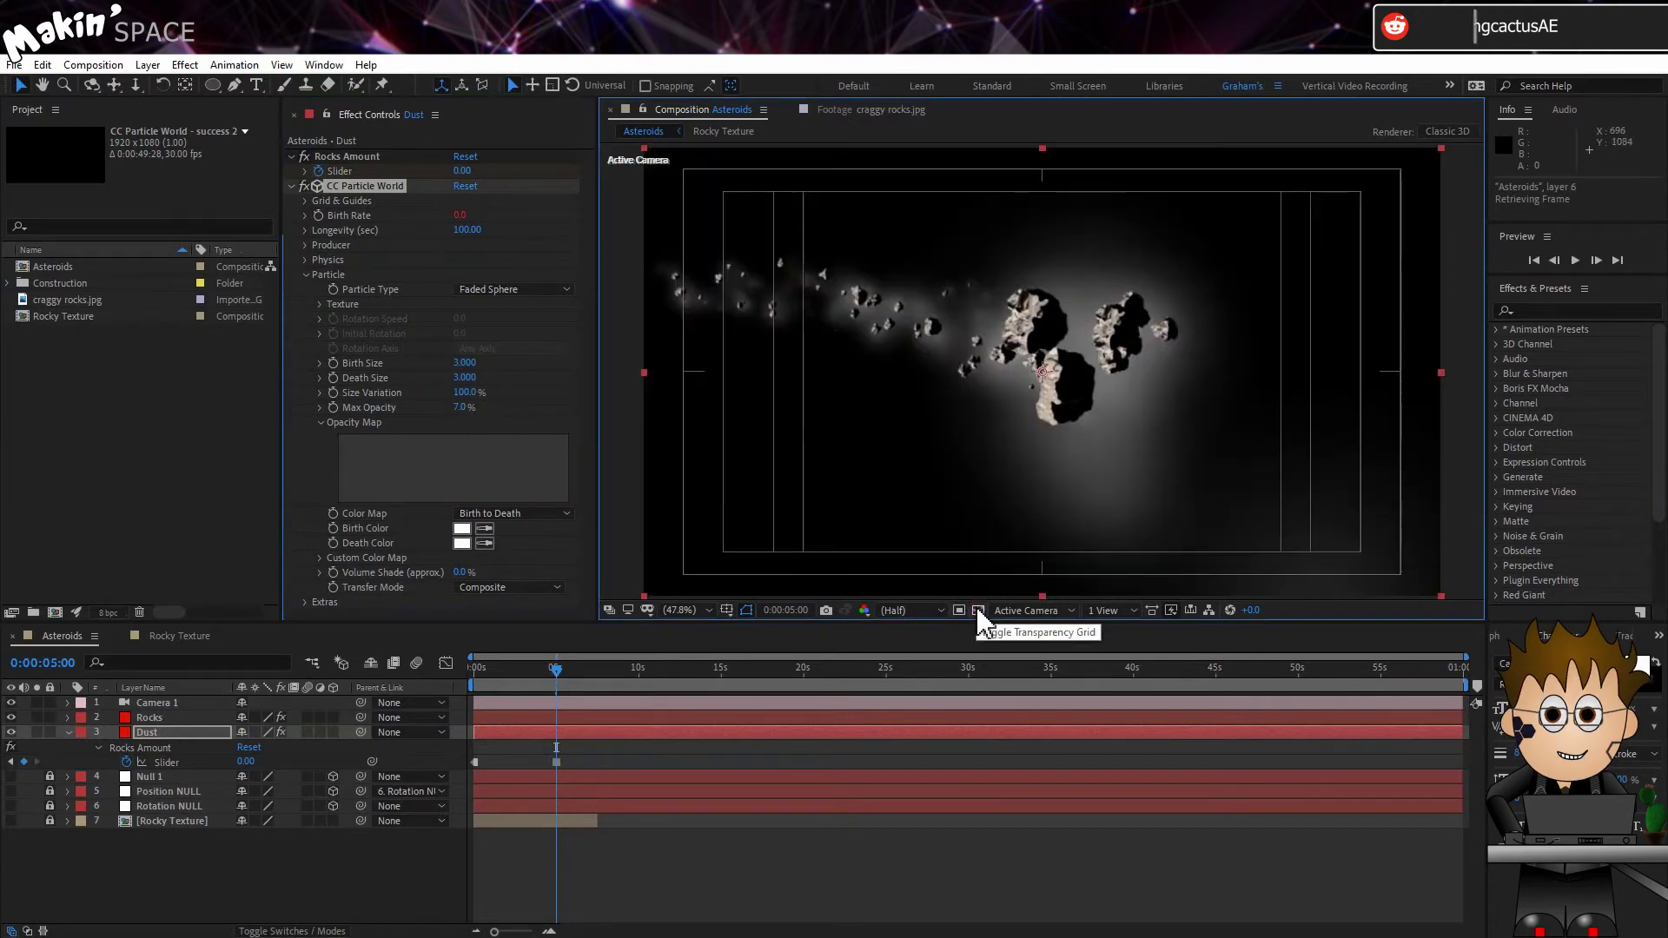
pyautogui.click(462, 529)
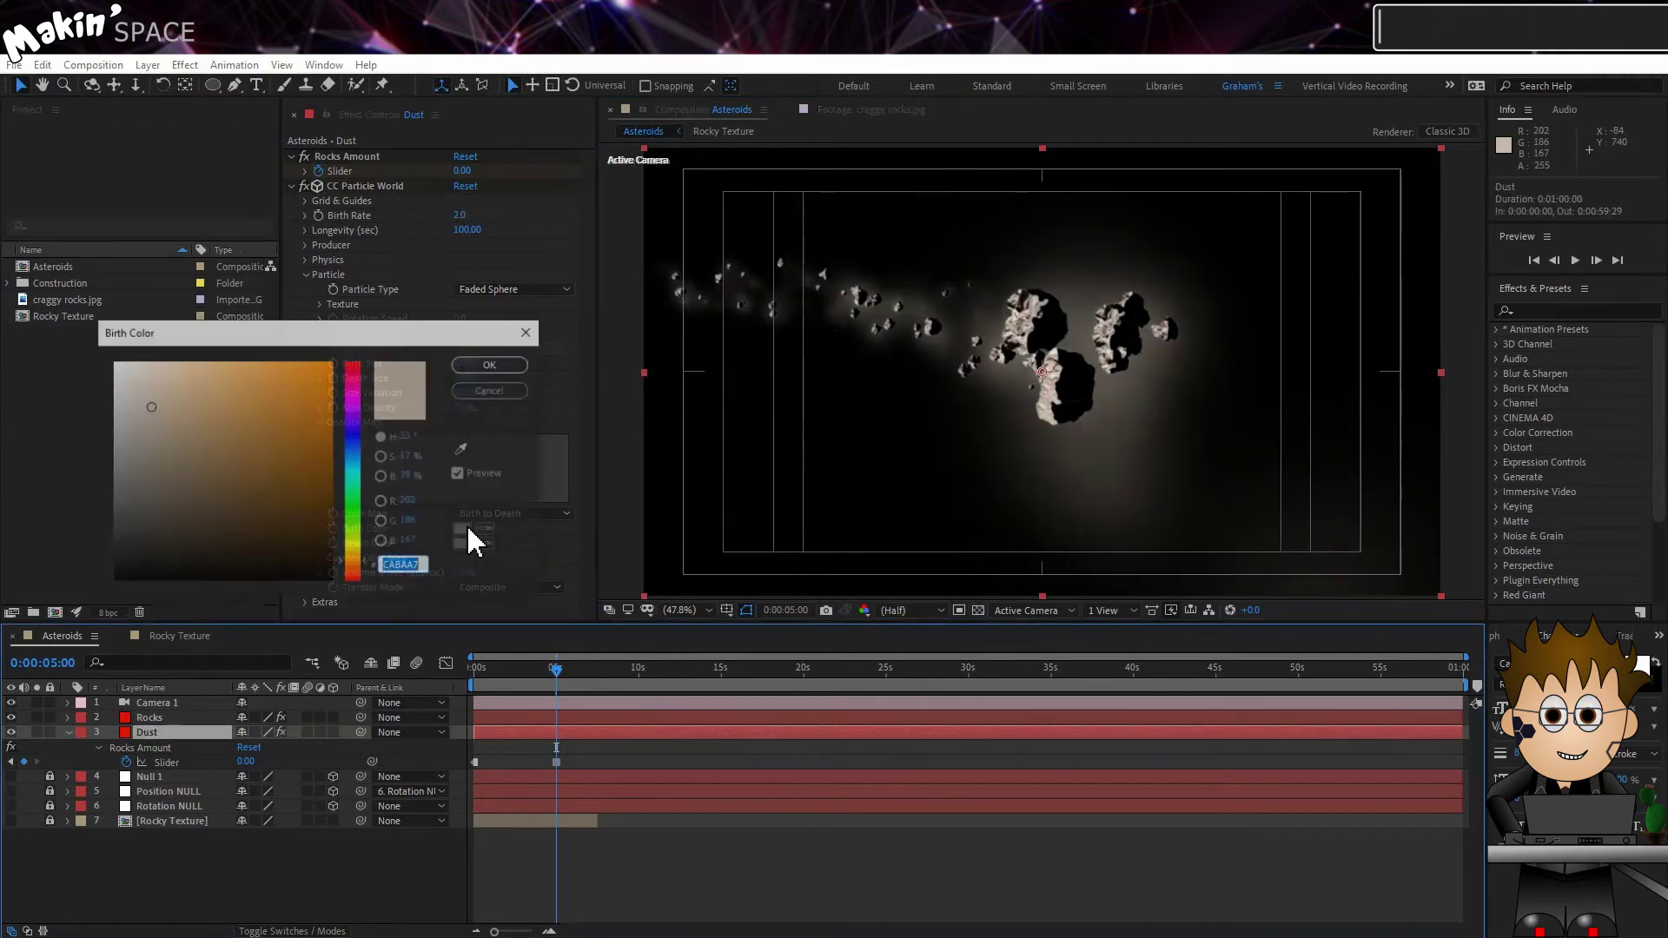
pyautogui.write('615850')
pyautogui.click(492, 365)
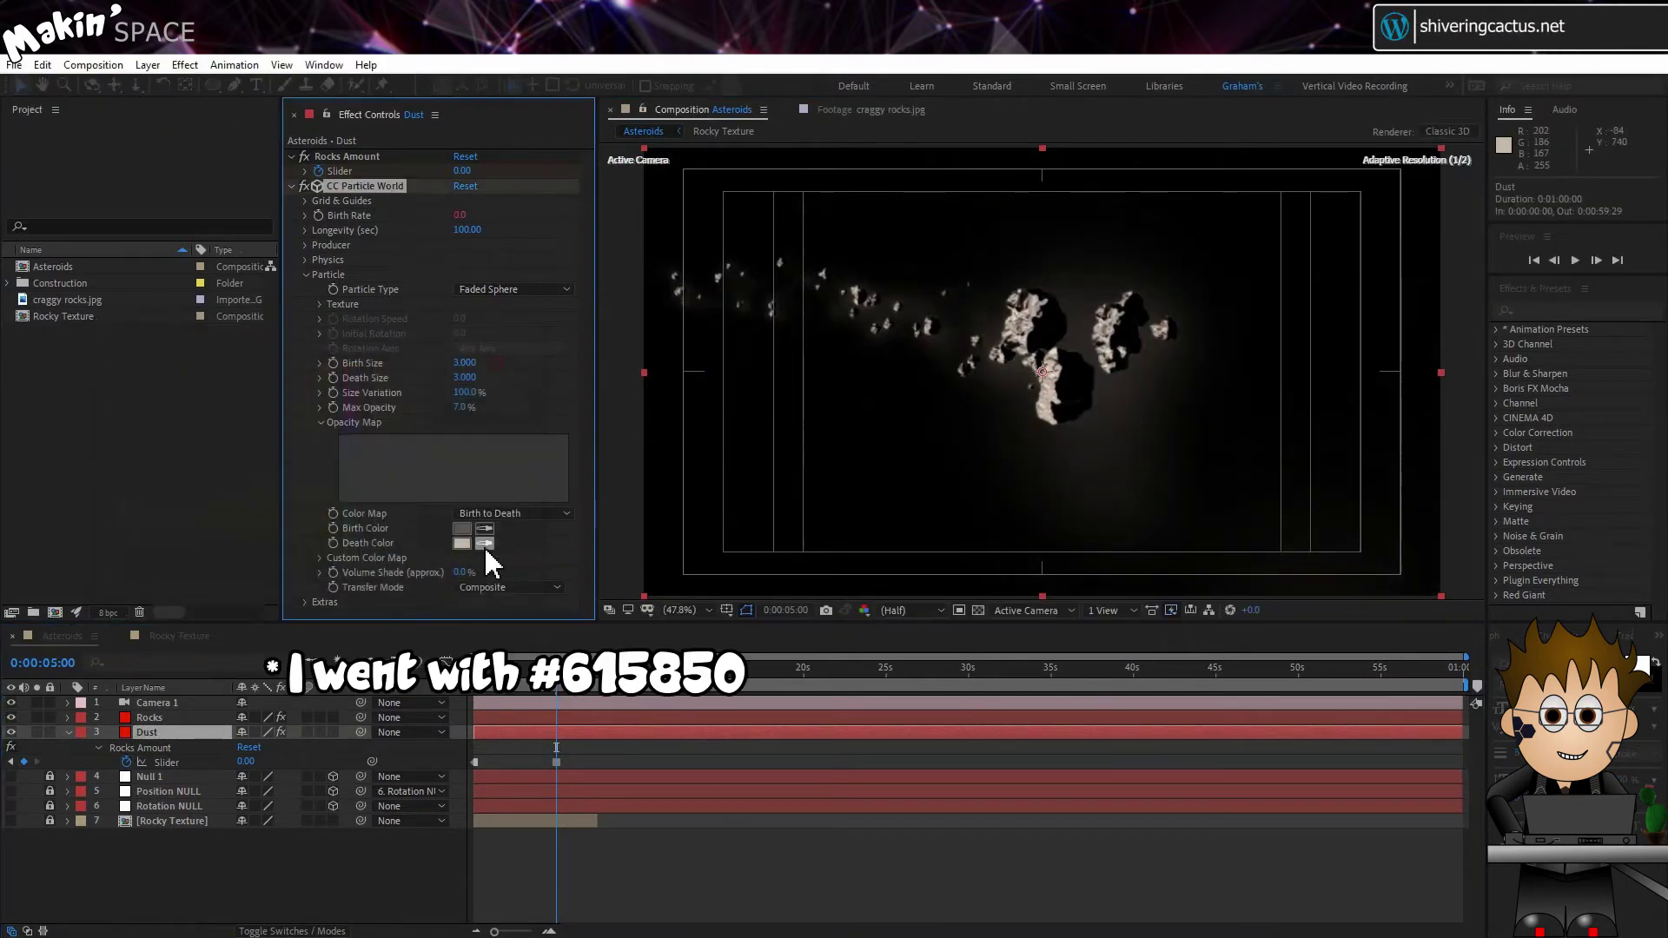
pyautogui.click(462, 529)
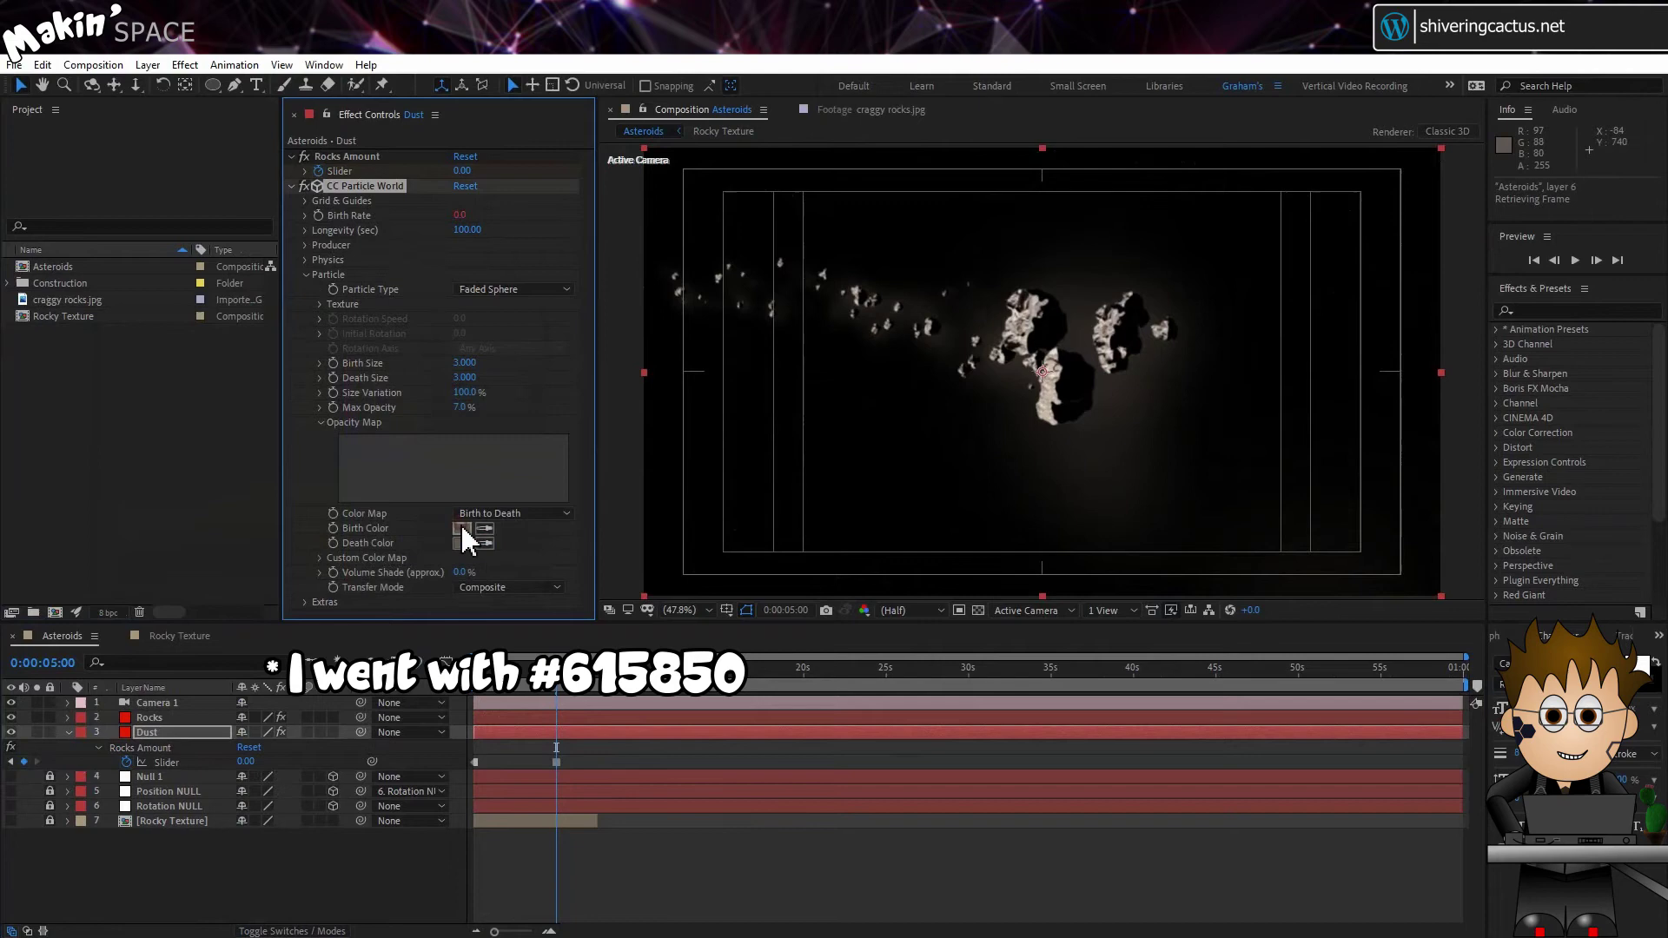
# Step: Duplicate the Dust layer, move it above Rocks, and rename it Specks
pyautogui.click(163, 729)
pyautogui.hotkey('ctrl', 'd')
pyautogui.moveTo(164, 735); pyautogui.dragTo(168, 716)
pyautogui.press('Return')
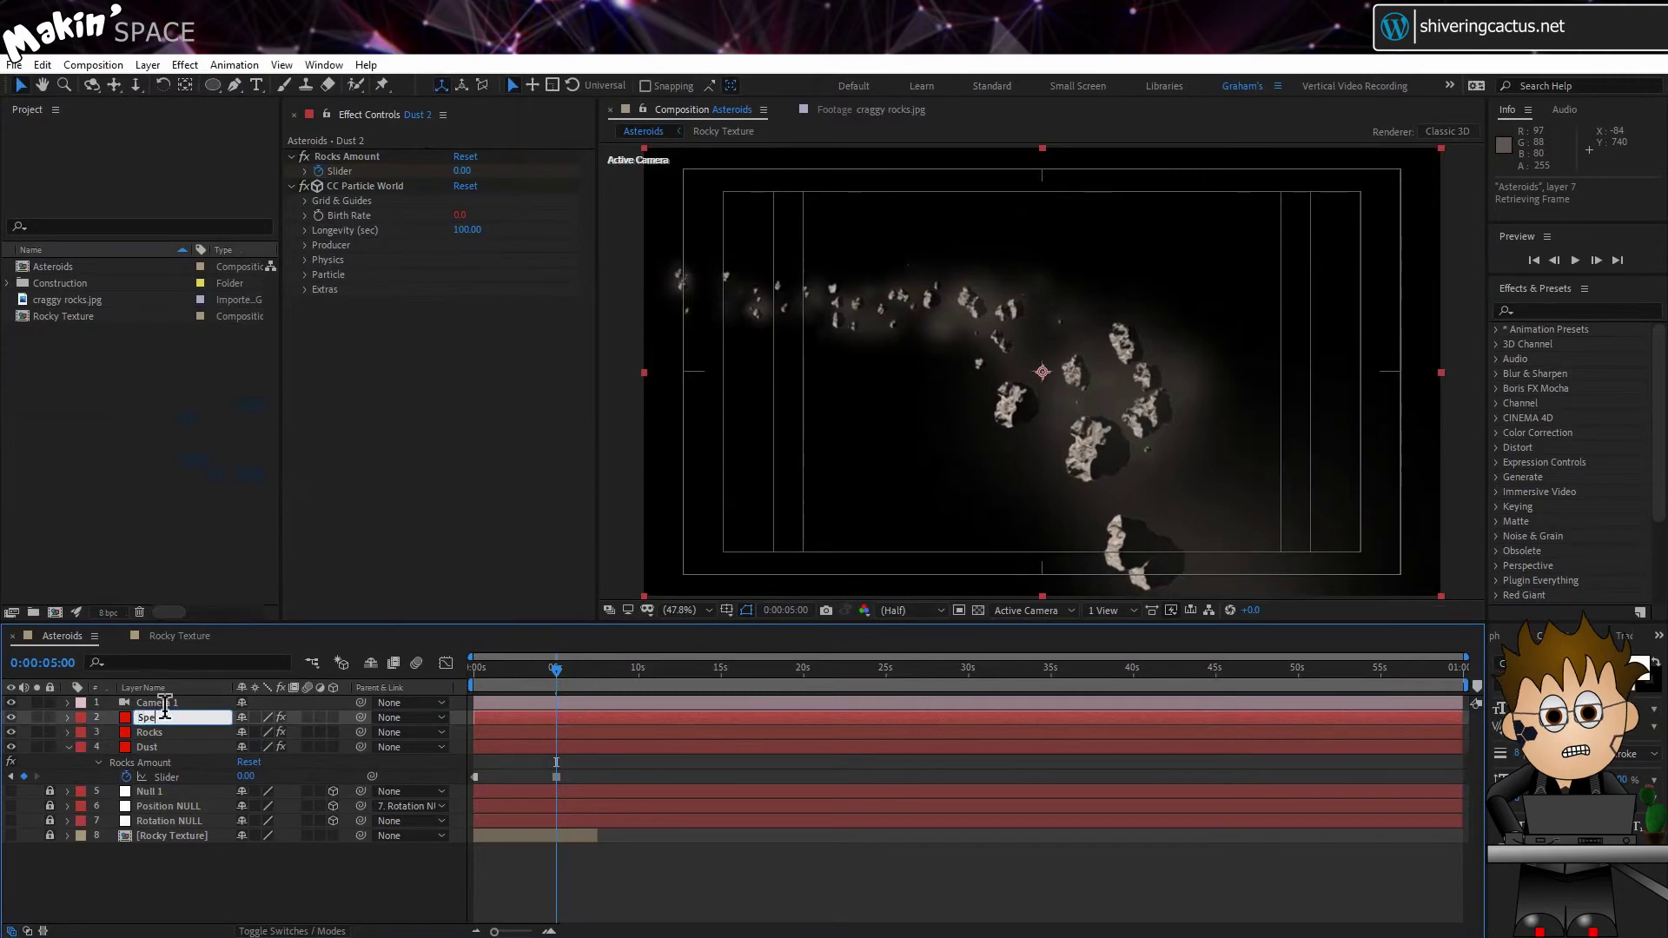
pyautogui.write('Specks')
pyautogui.press('Return')
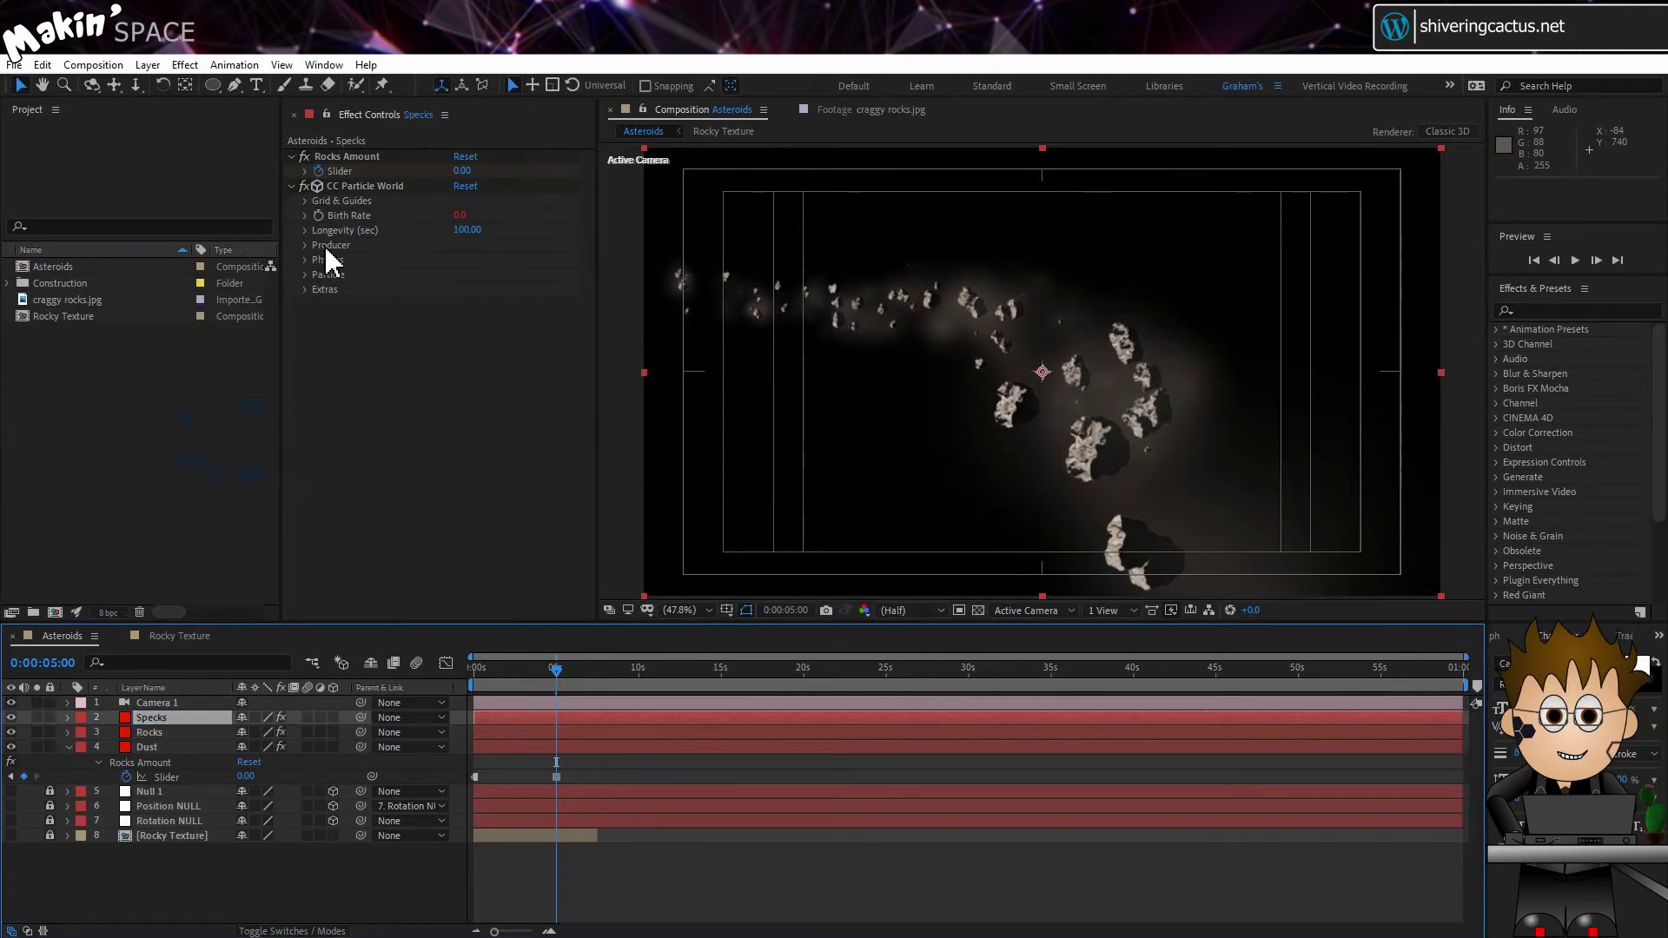
# Step: Set the Specks particles' Birth and Death Size to 0.05
pyautogui.click(305, 274)
pyautogui.click(461, 363)
pyautogui.write('0')
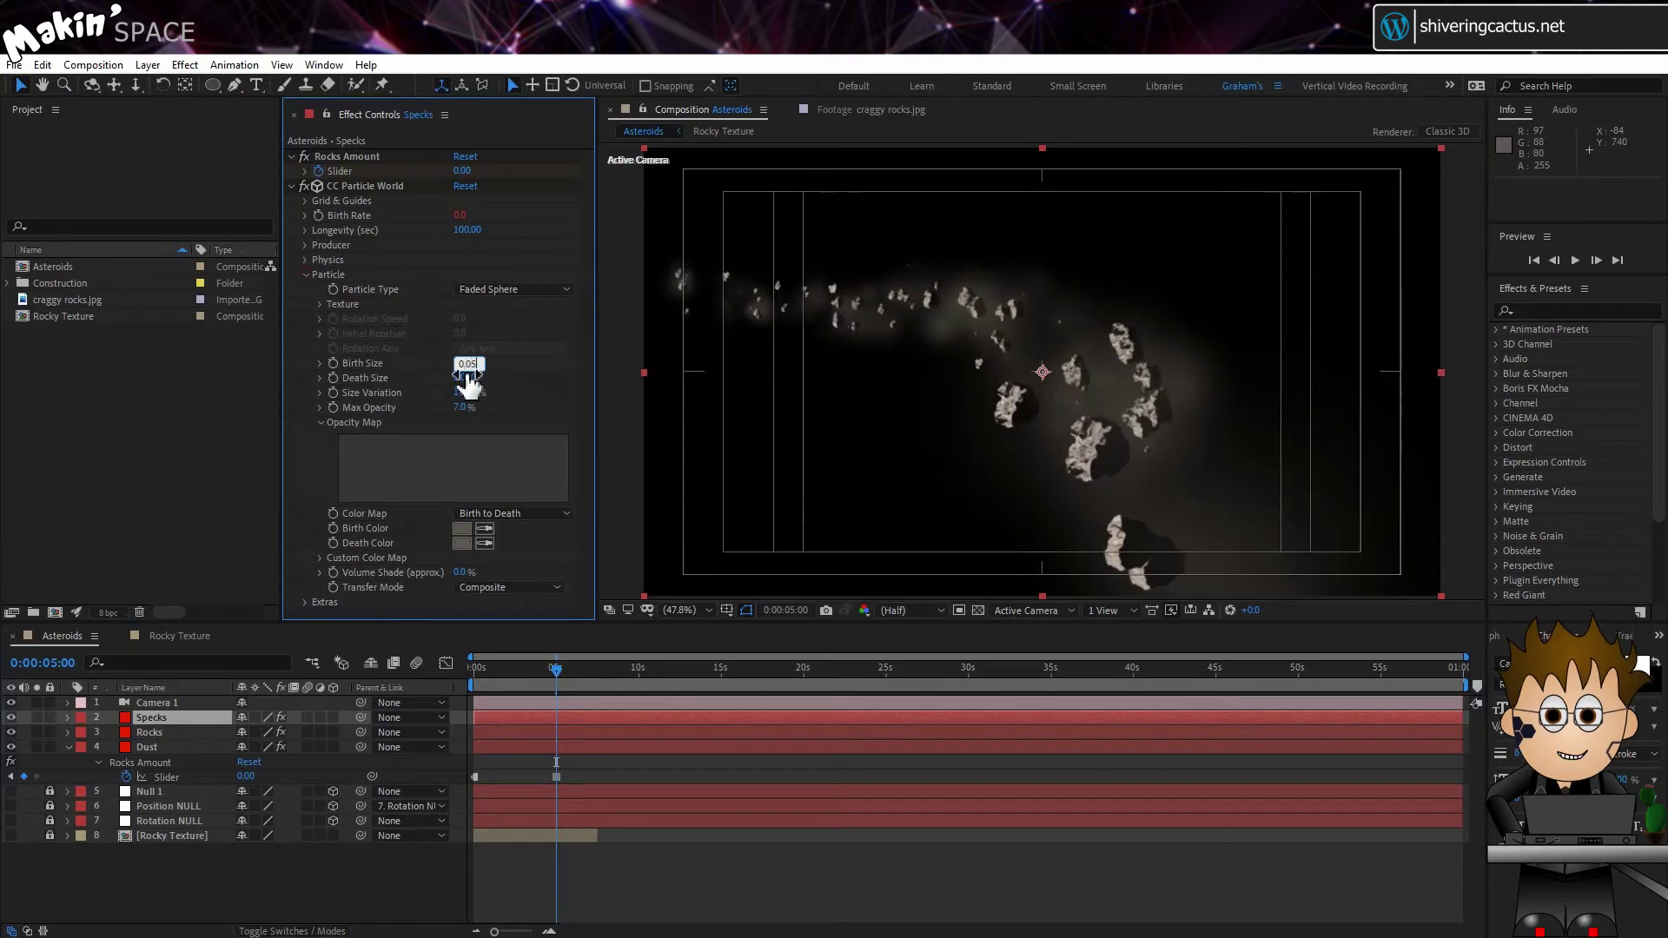
pyautogui.write('.05')
pyautogui.press('Tab')
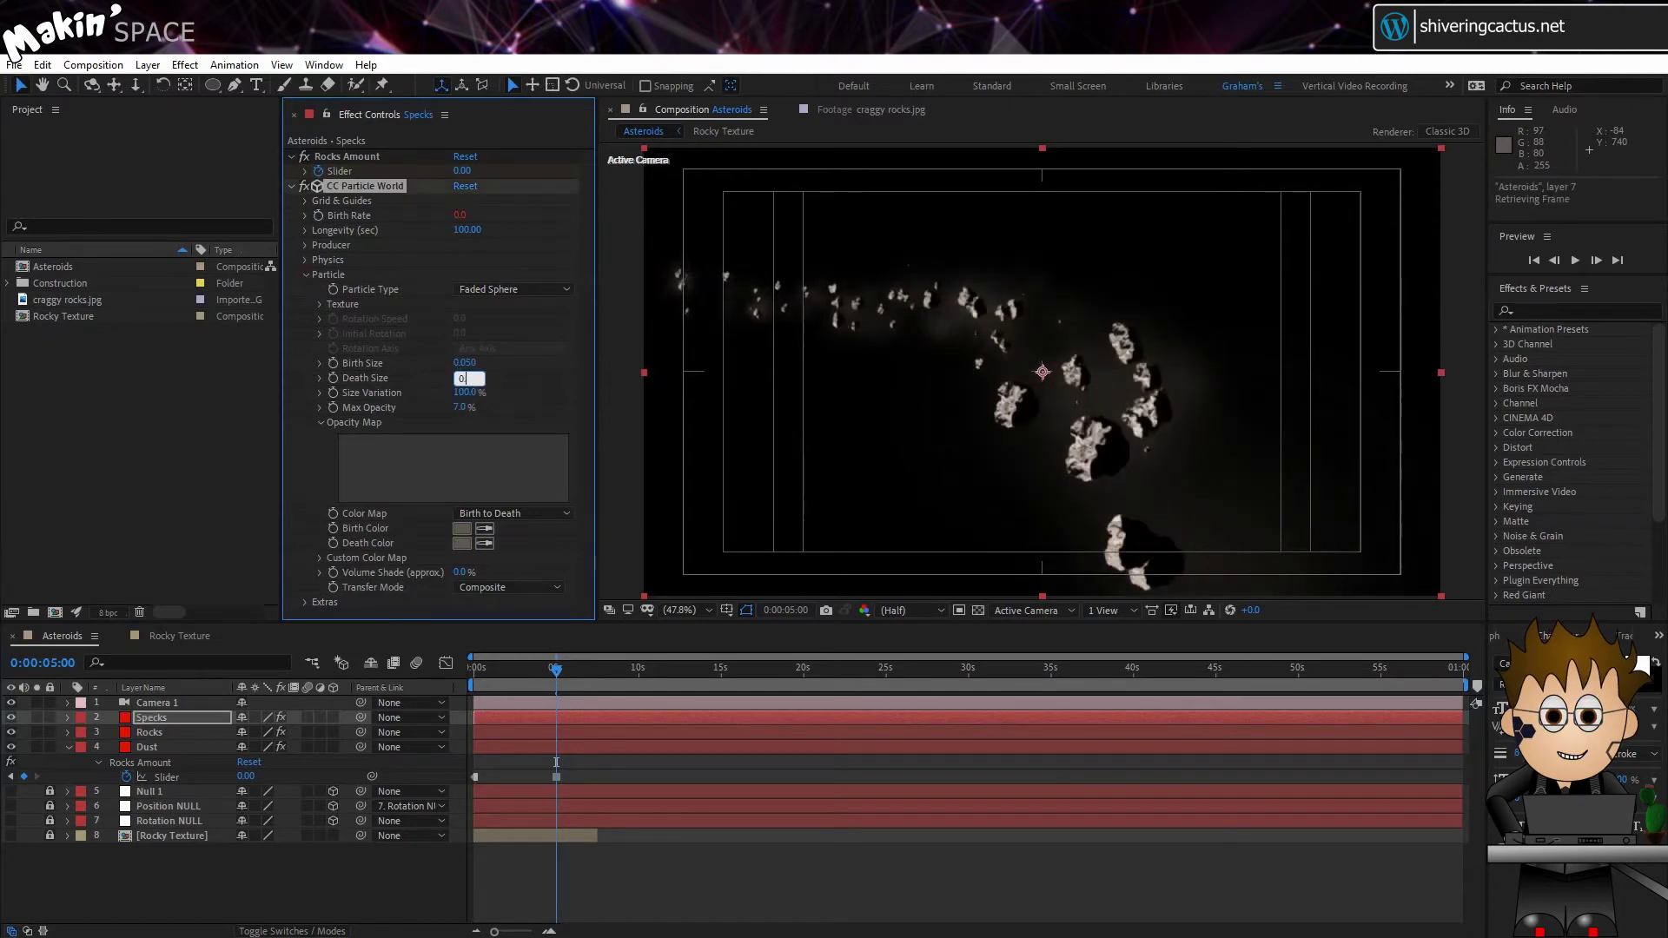
pyautogui.press('Return')
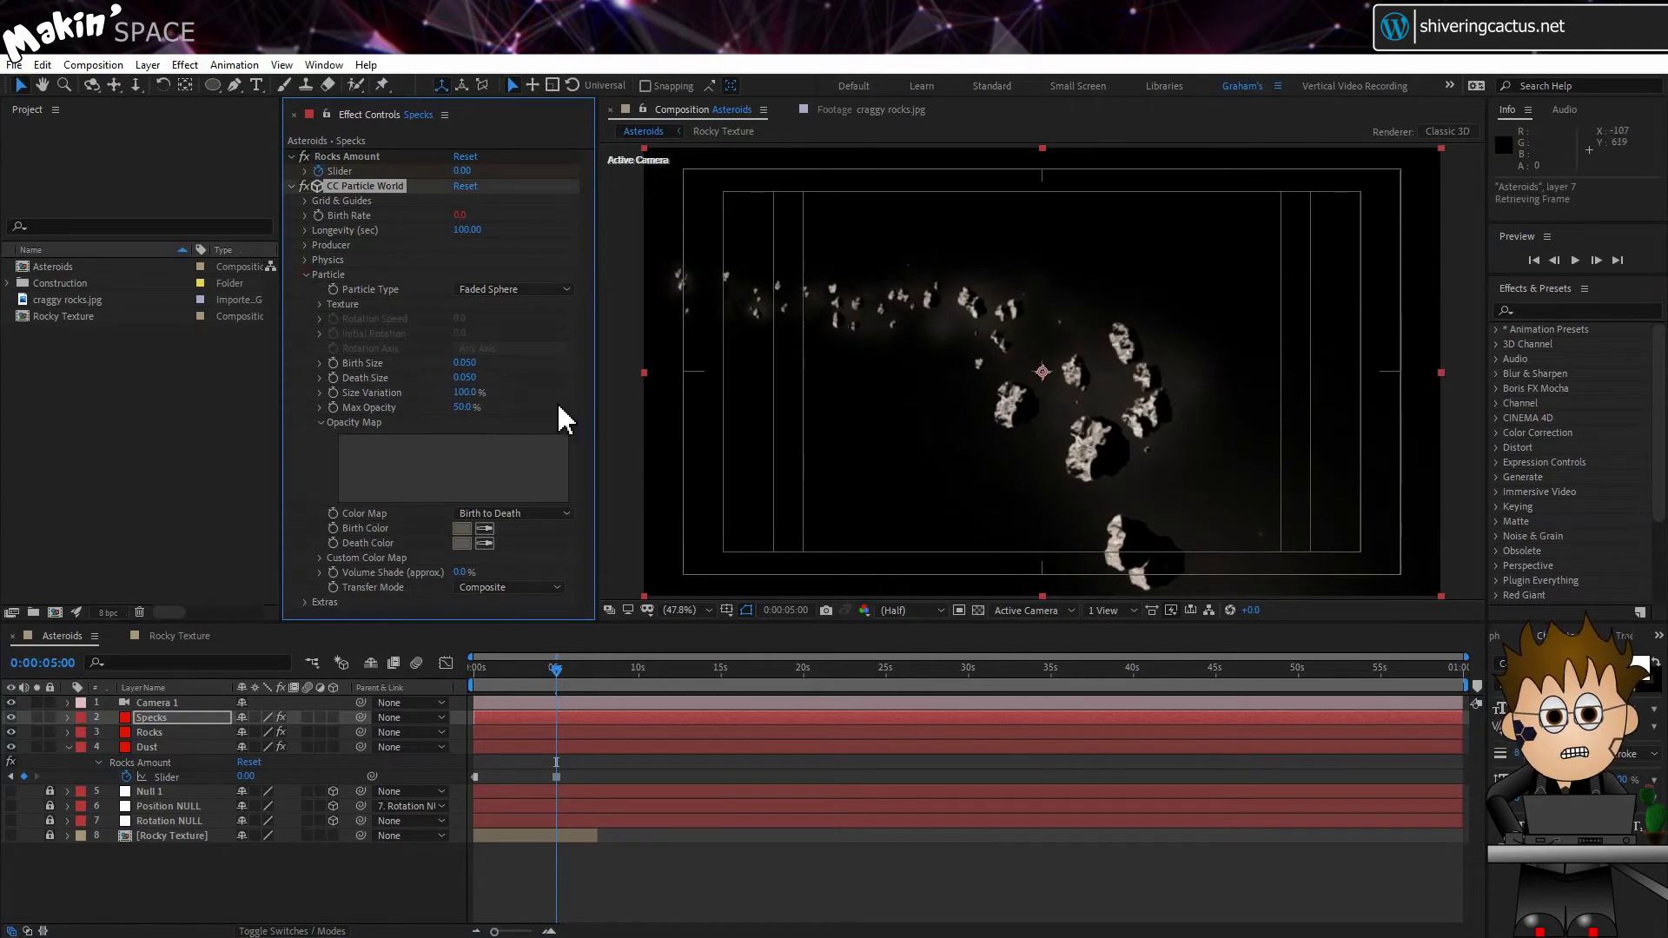
# Step: Set the Specks Depth Cue type to Fade with distance 1
pyautogui.click(305, 602)
pyautogui.scroll(-1, 308, 602)
pyautogui.click(319, 554)
pyautogui.click(507, 568)
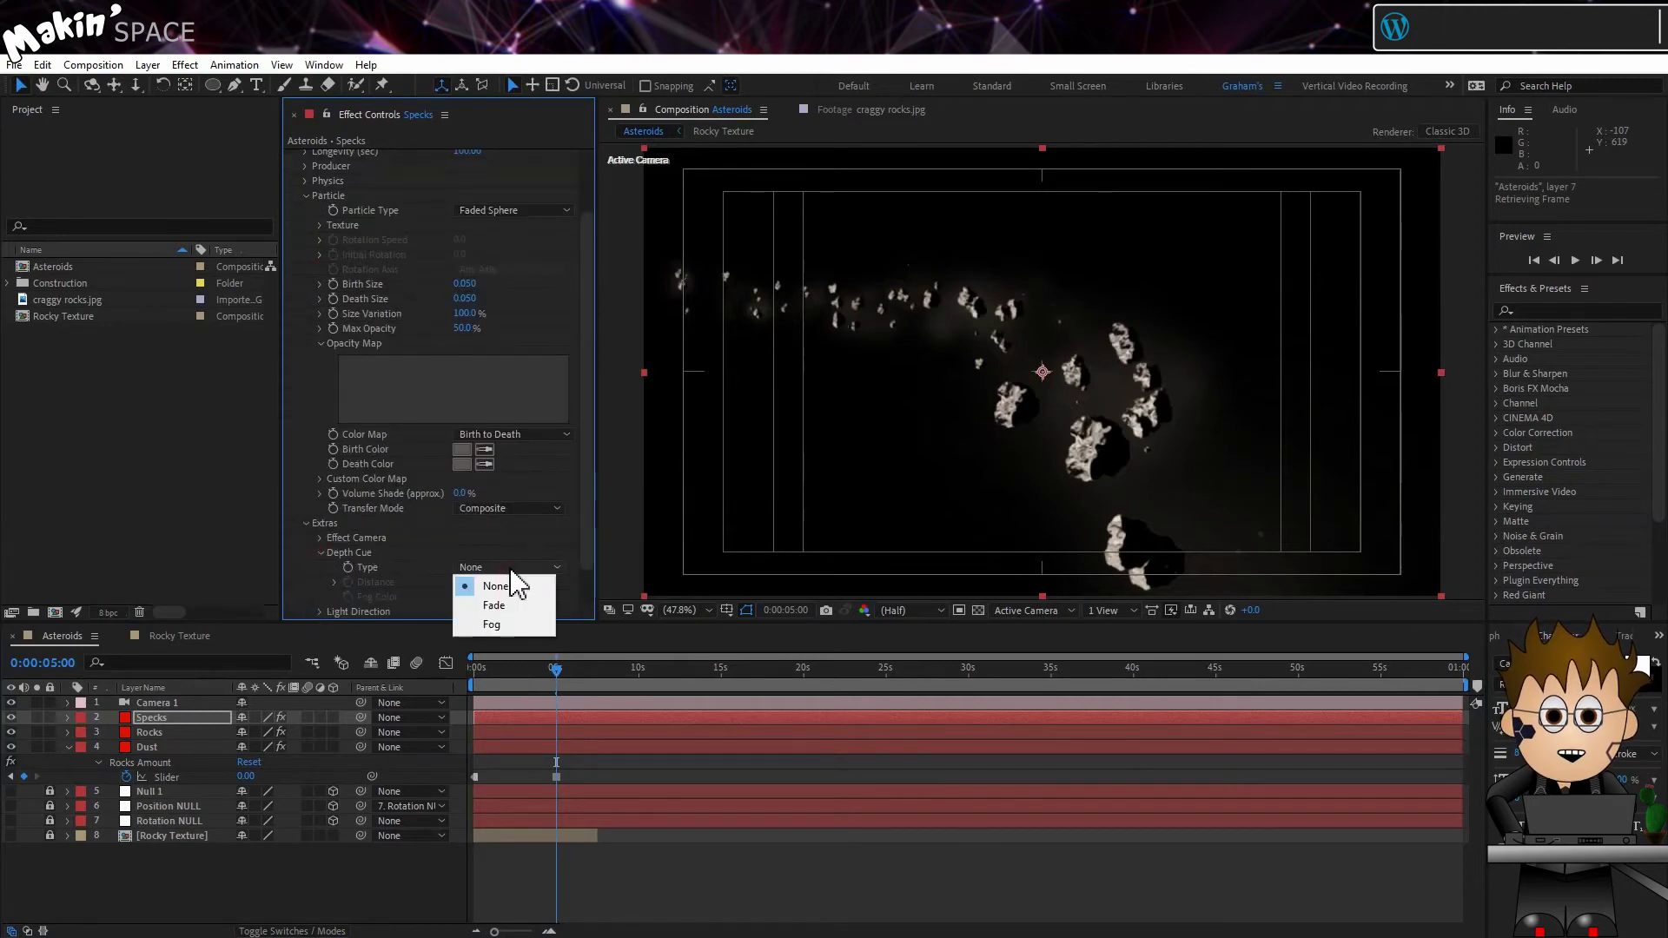
pyautogui.click(495, 605)
pyautogui.click(462, 583)
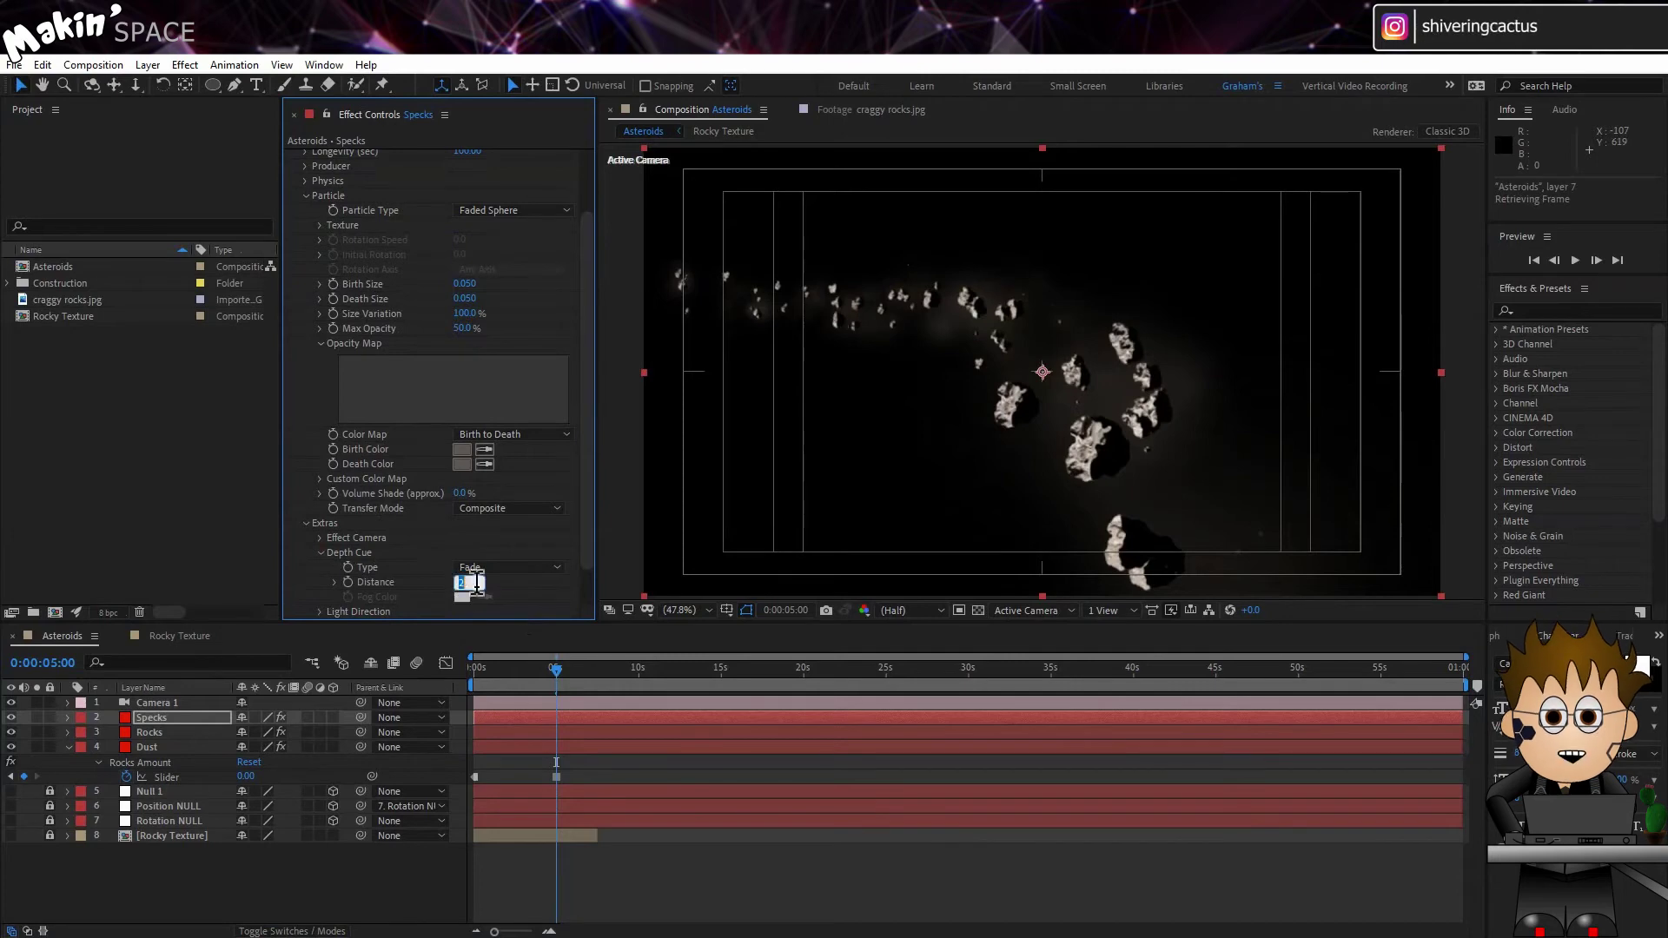
pyautogui.press('Return')
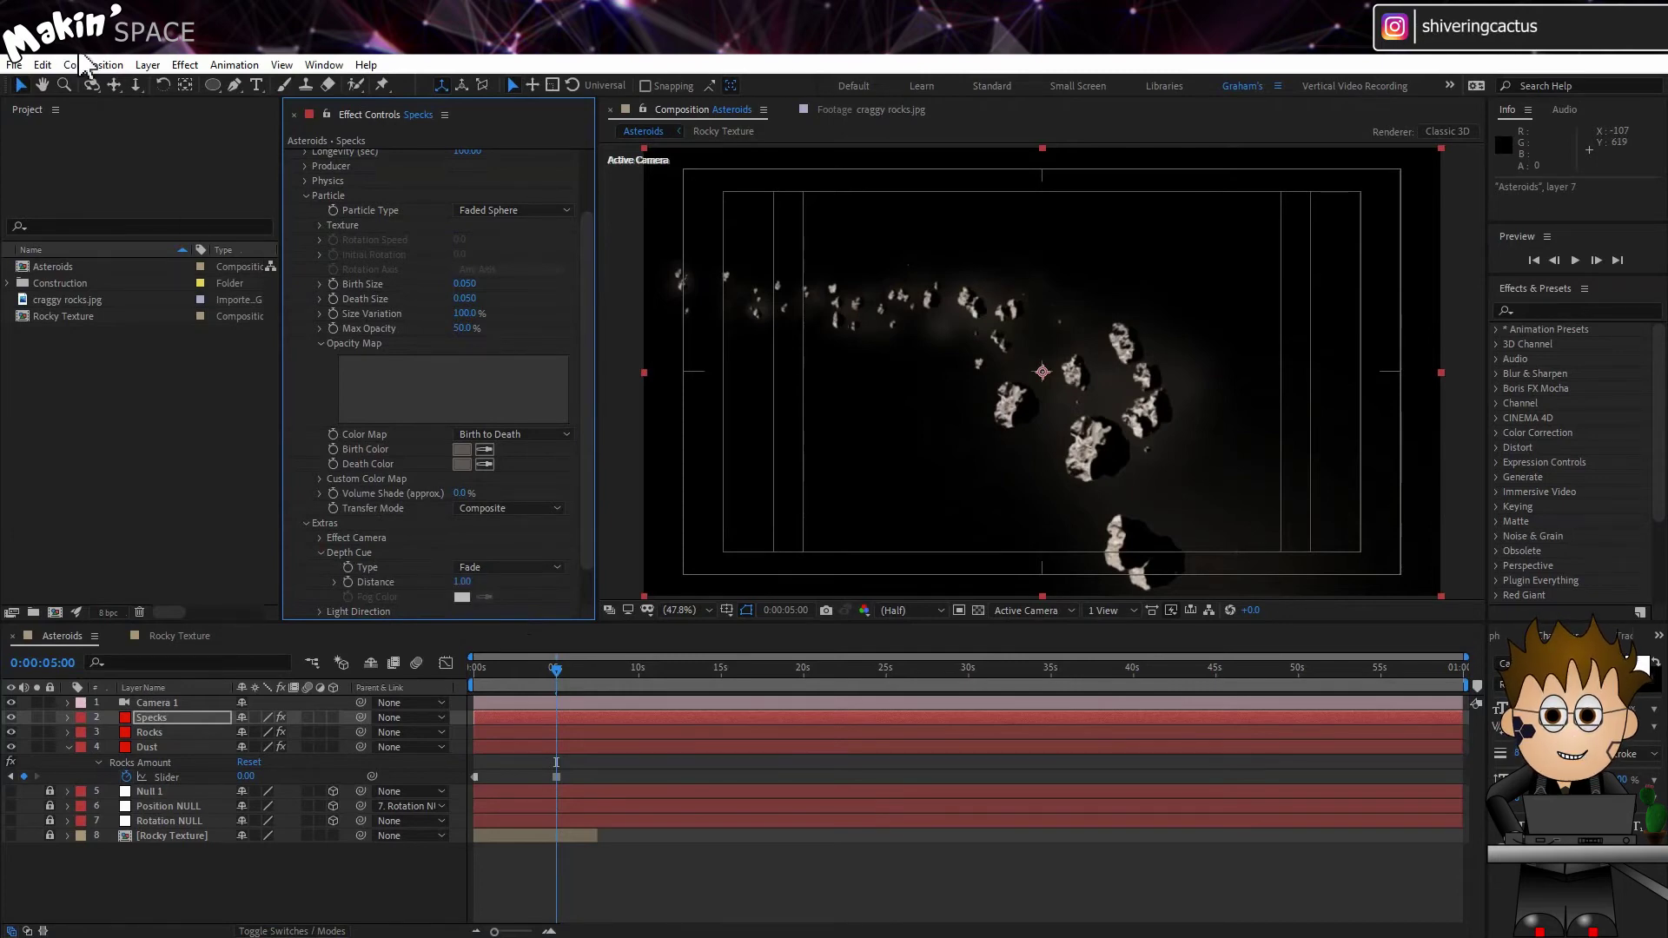
# Step: Orbit Camera 1 so the asteroid trail runs horizontally and dolly it closer
pyautogui.click(164, 705)
pyautogui.click(92, 84)
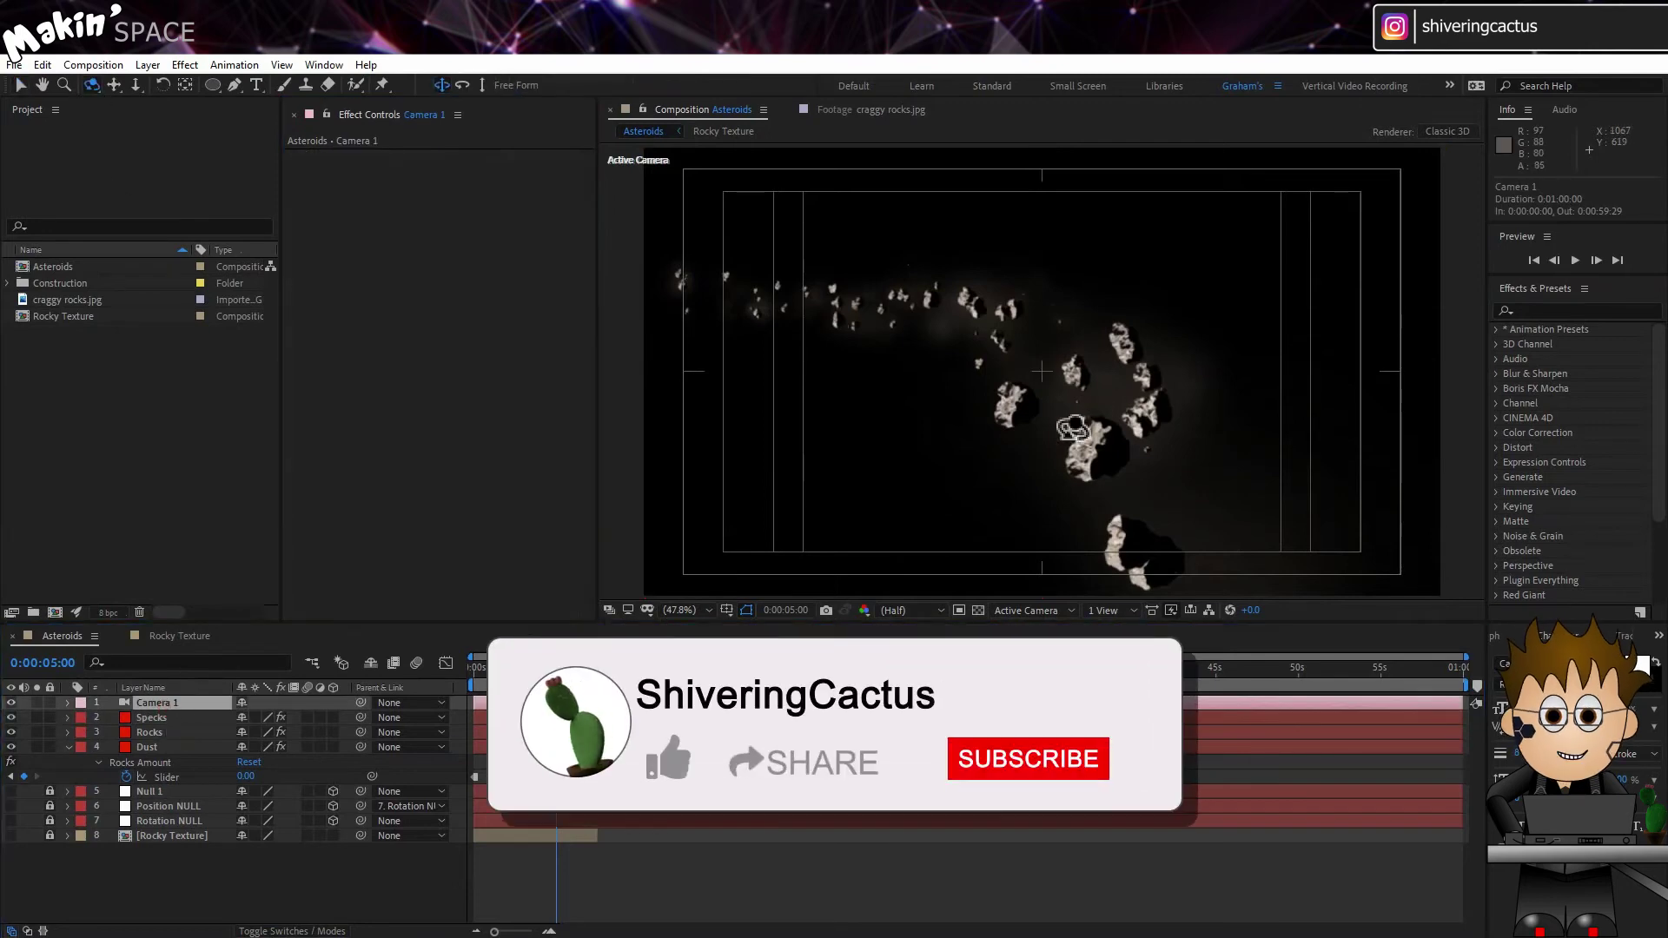
pyautogui.moveTo(1085, 473)
pyautogui.mouseDown()
pyautogui.moveTo(1073, 456)
pyautogui.moveTo(1083, 471)
pyautogui.mouseUp()
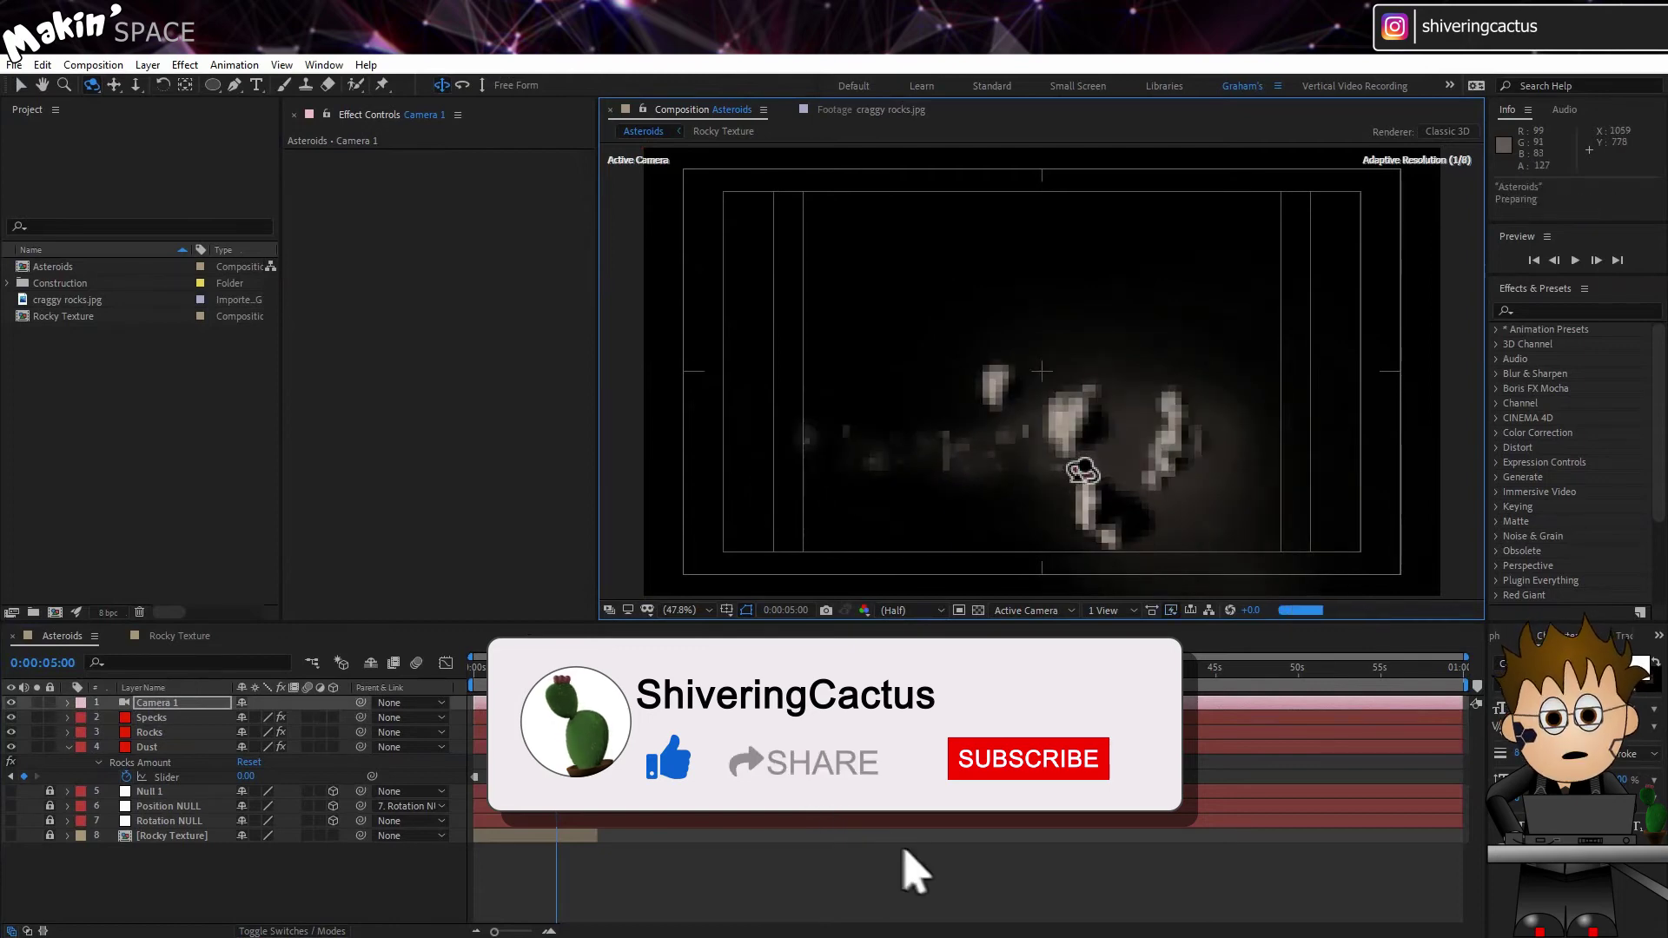
pyautogui.press('c')
pyautogui.press('c')
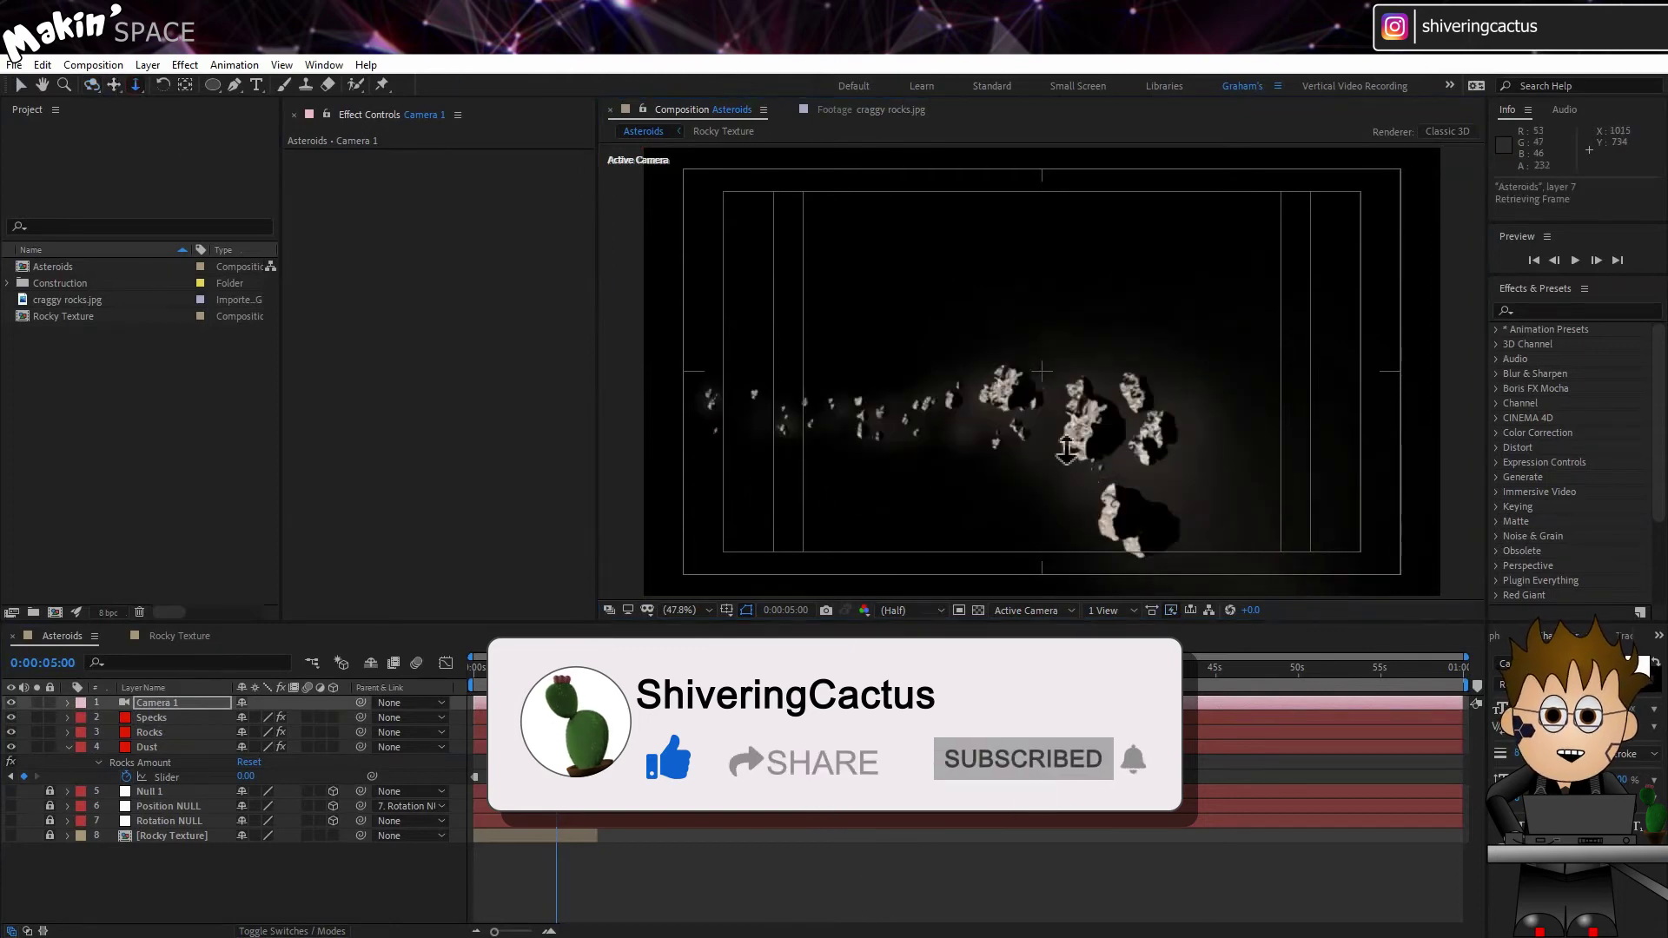
pyautogui.moveTo(1111, 492); pyautogui.dragTo(1109, 217)
pyautogui.press(',')
pyautogui.press(',')
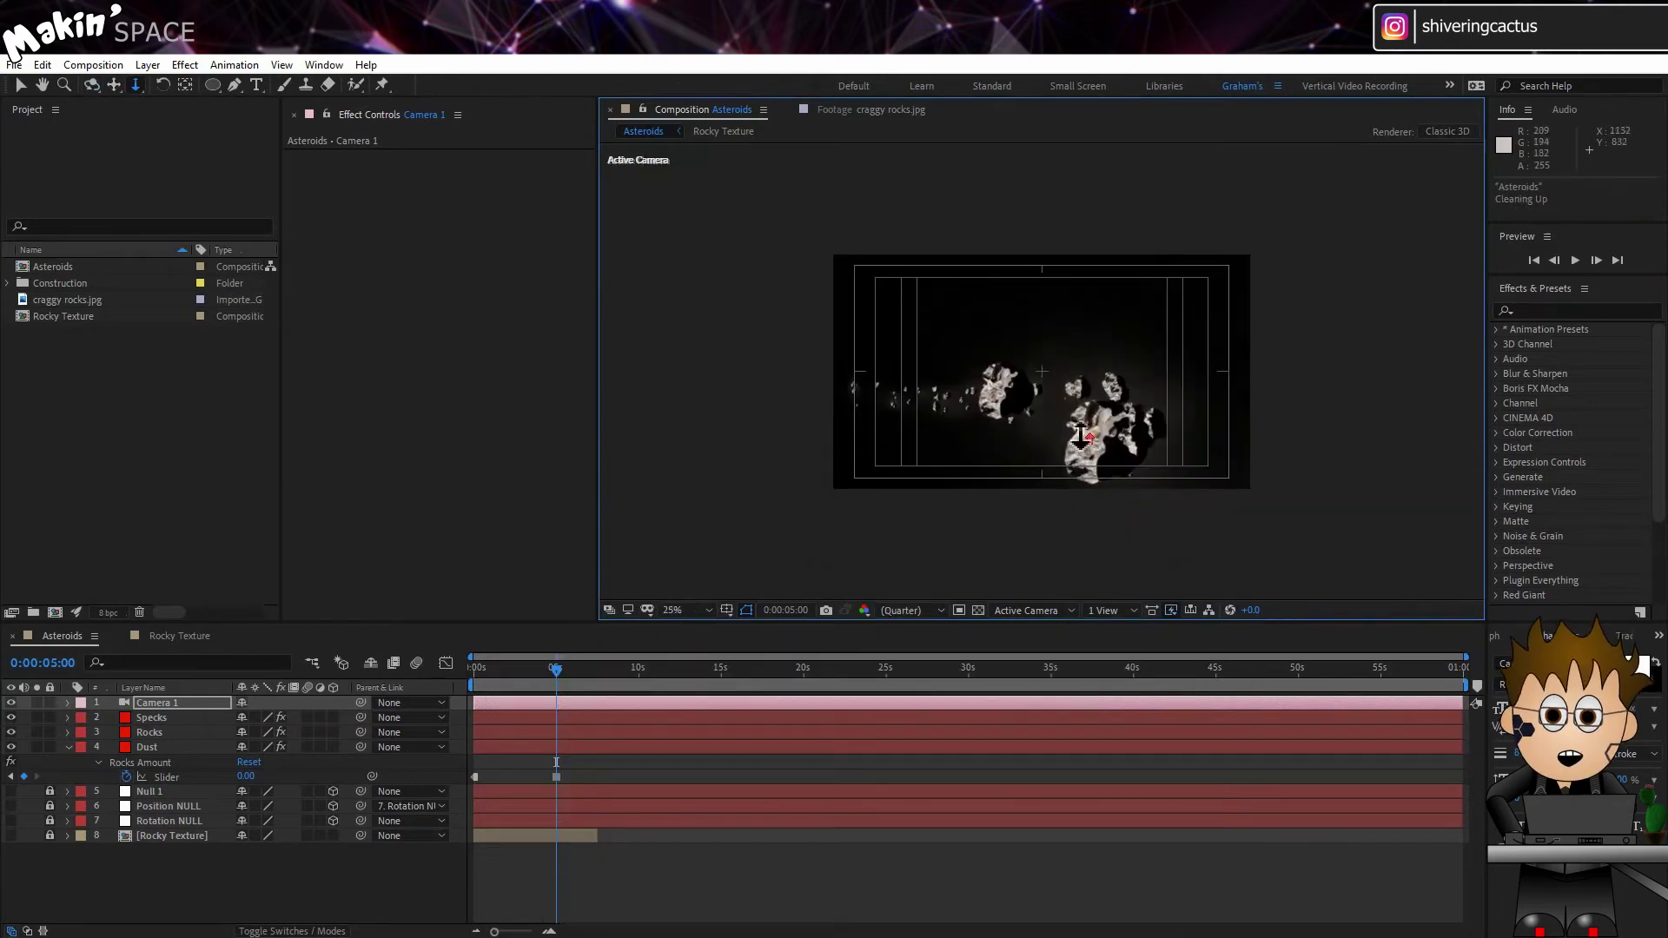
pyautogui.press('.')
pyautogui.press('.')
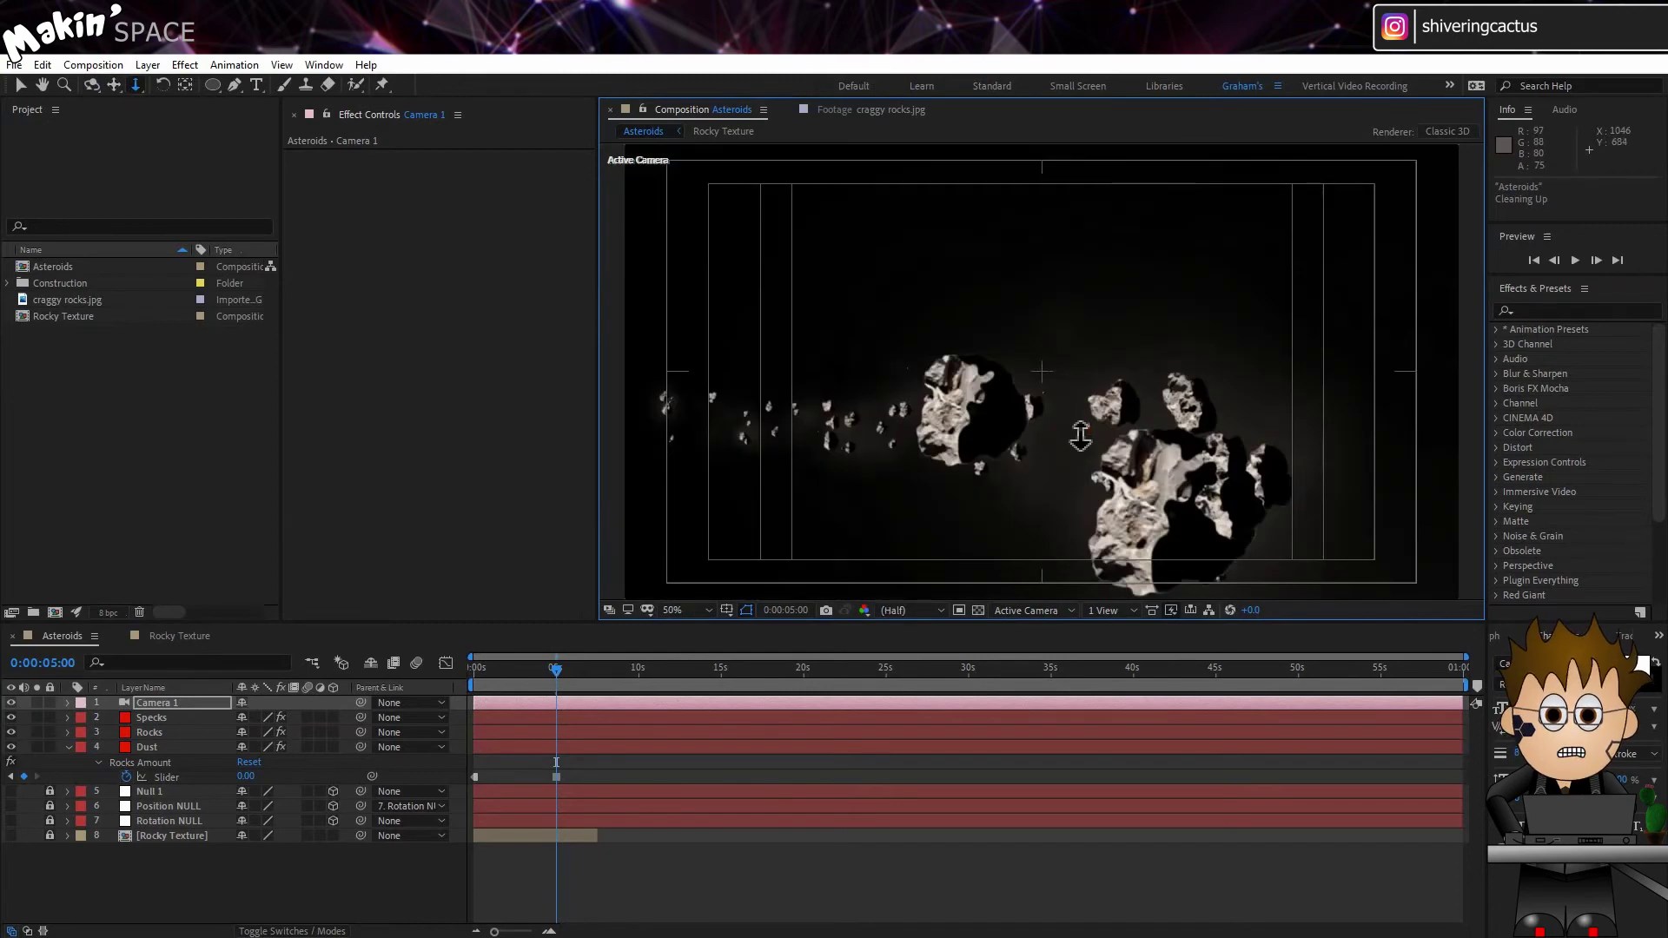
pyautogui.hotkey('ctrl', 'z')
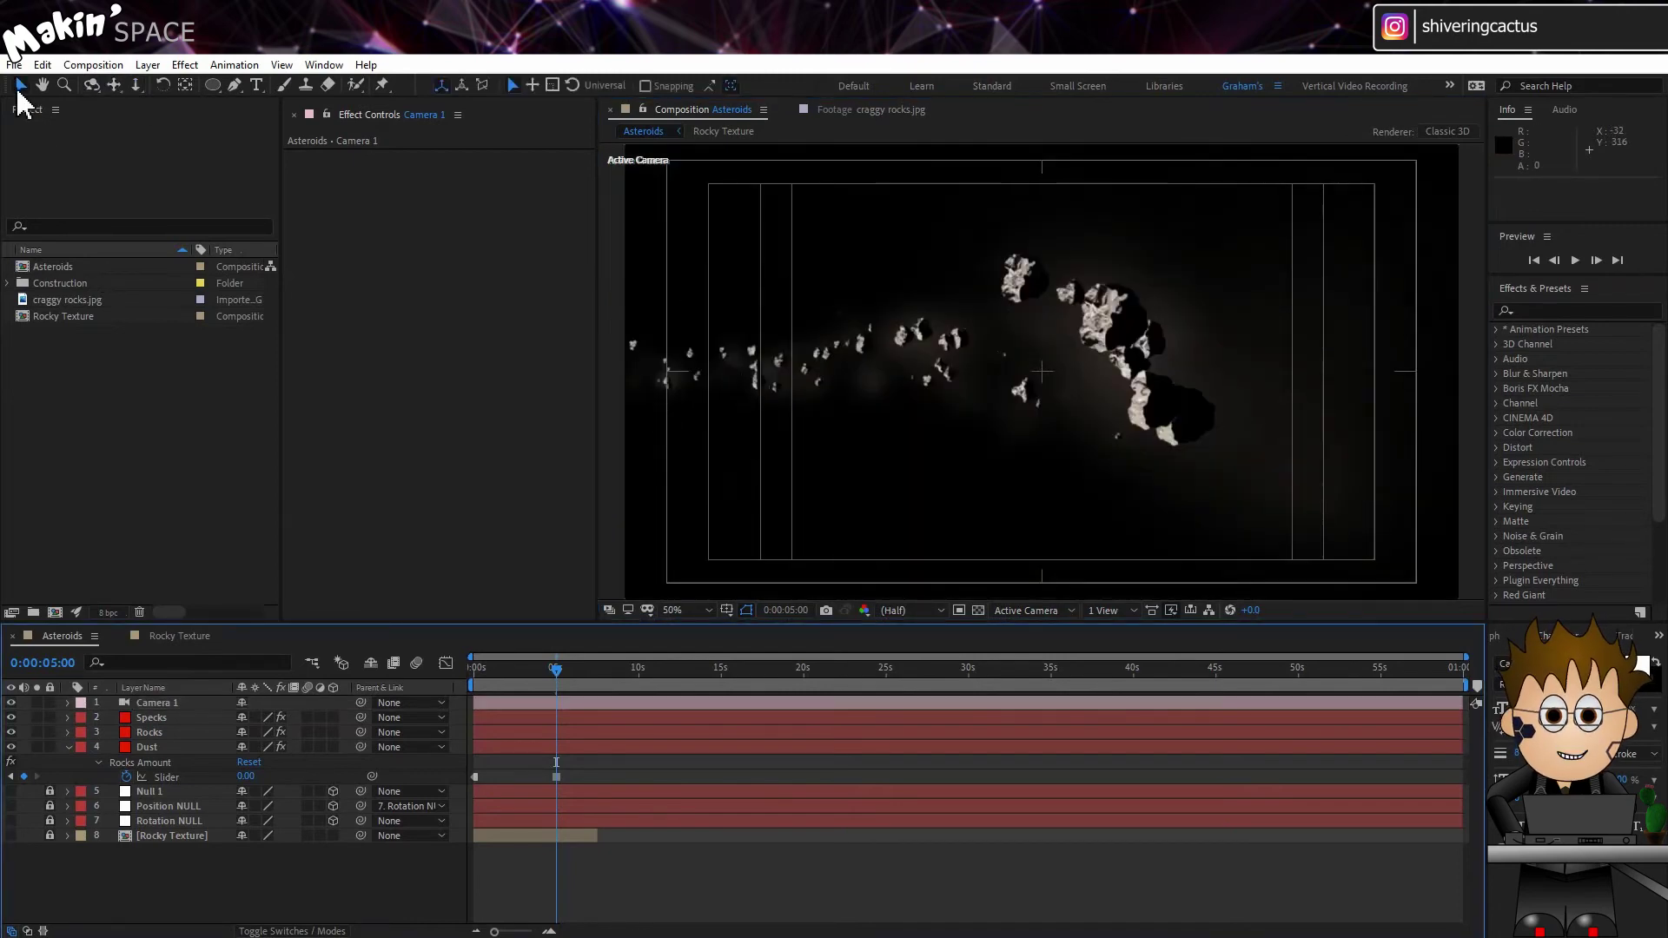
pyautogui.click(20, 85)
# Step: Create a new MAXON CINEMA 4D file from After Effects' File > New menu
pyautogui.click(16, 65)
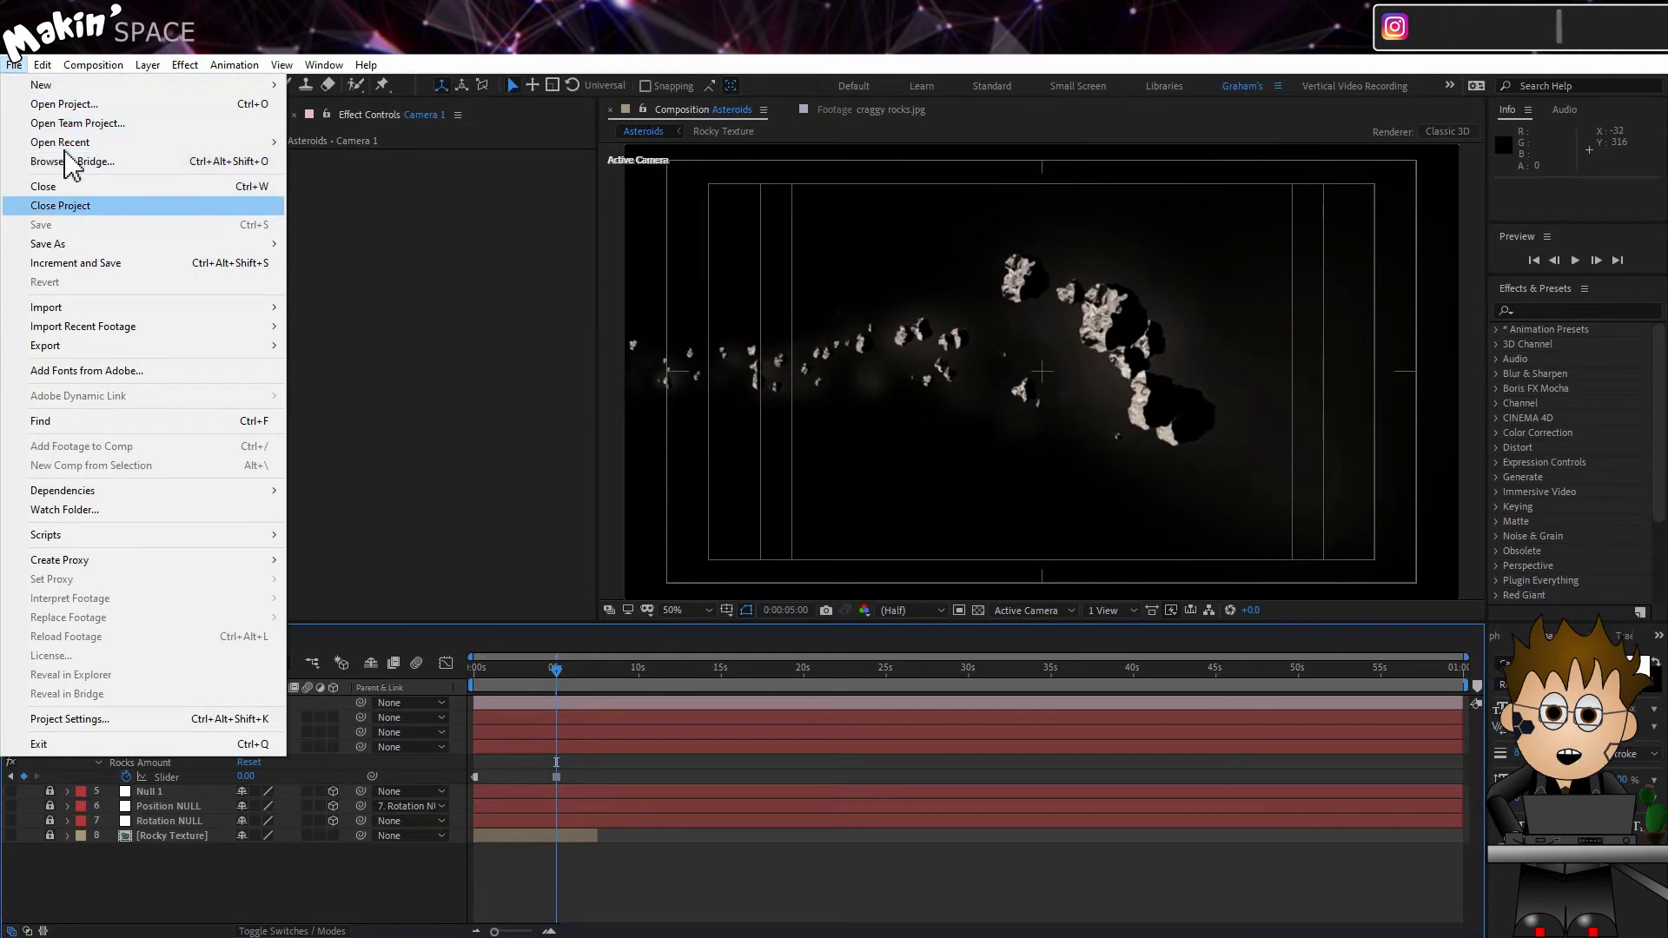
pyautogui.moveTo(51, 84)
pyautogui.click(420, 165)
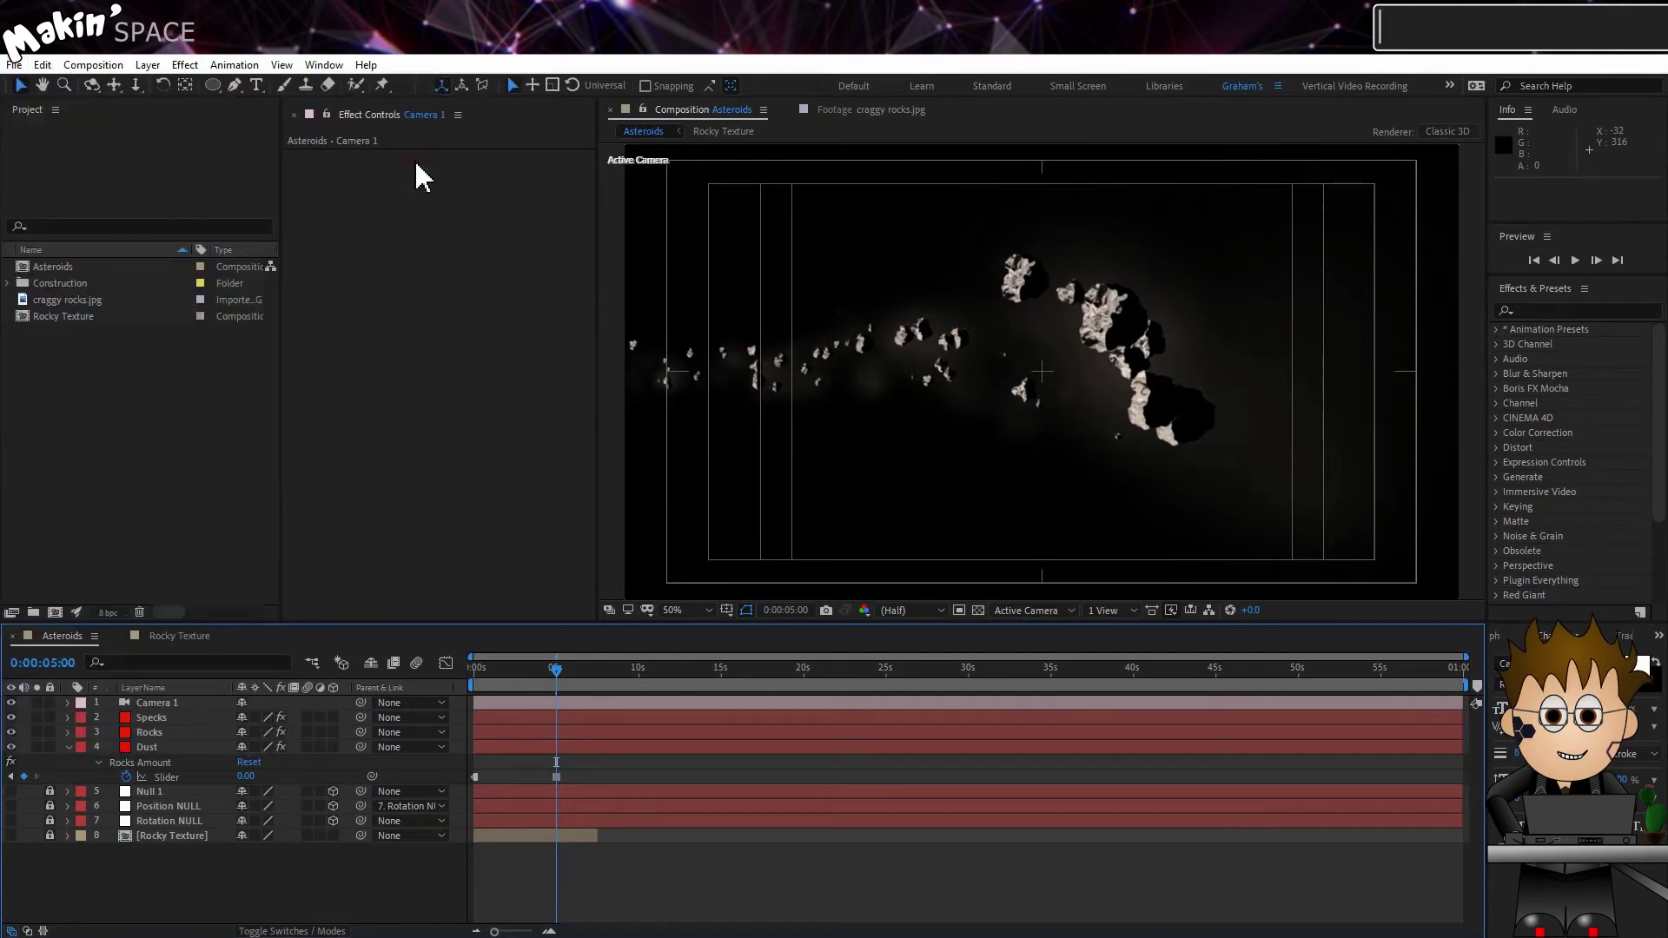
pyautogui.write('A')
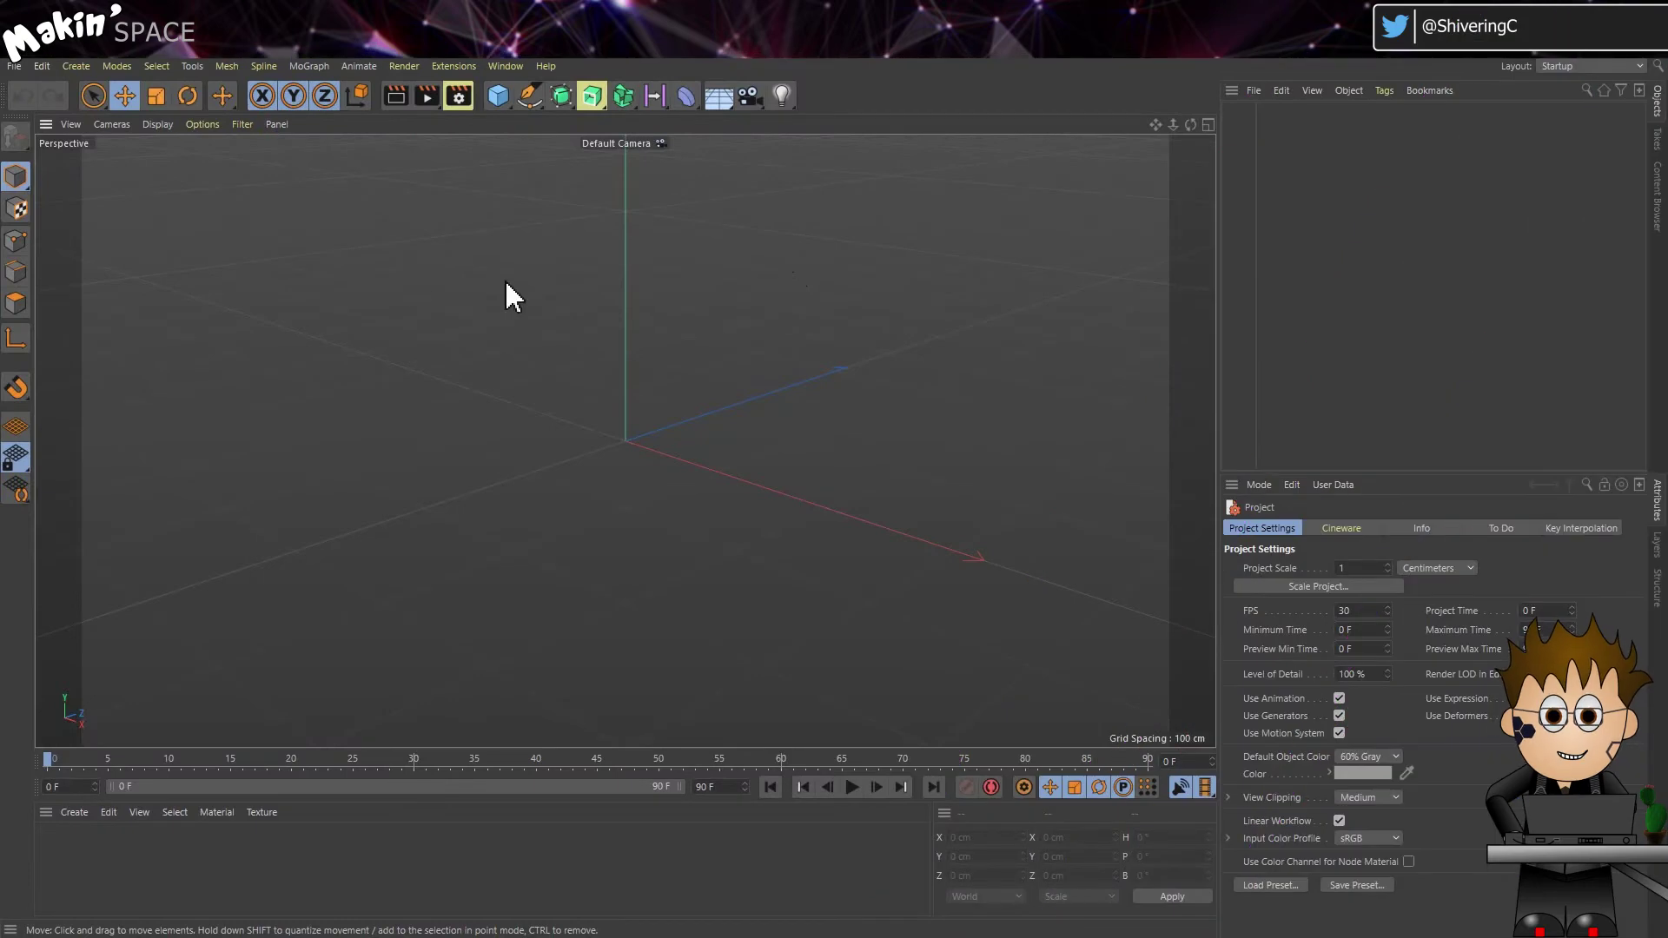
# Step: Add a Landscape primitive, make it Spherical, and reduce its Size
pyautogui.click(68, 65)
pyautogui.moveTo(106, 117)
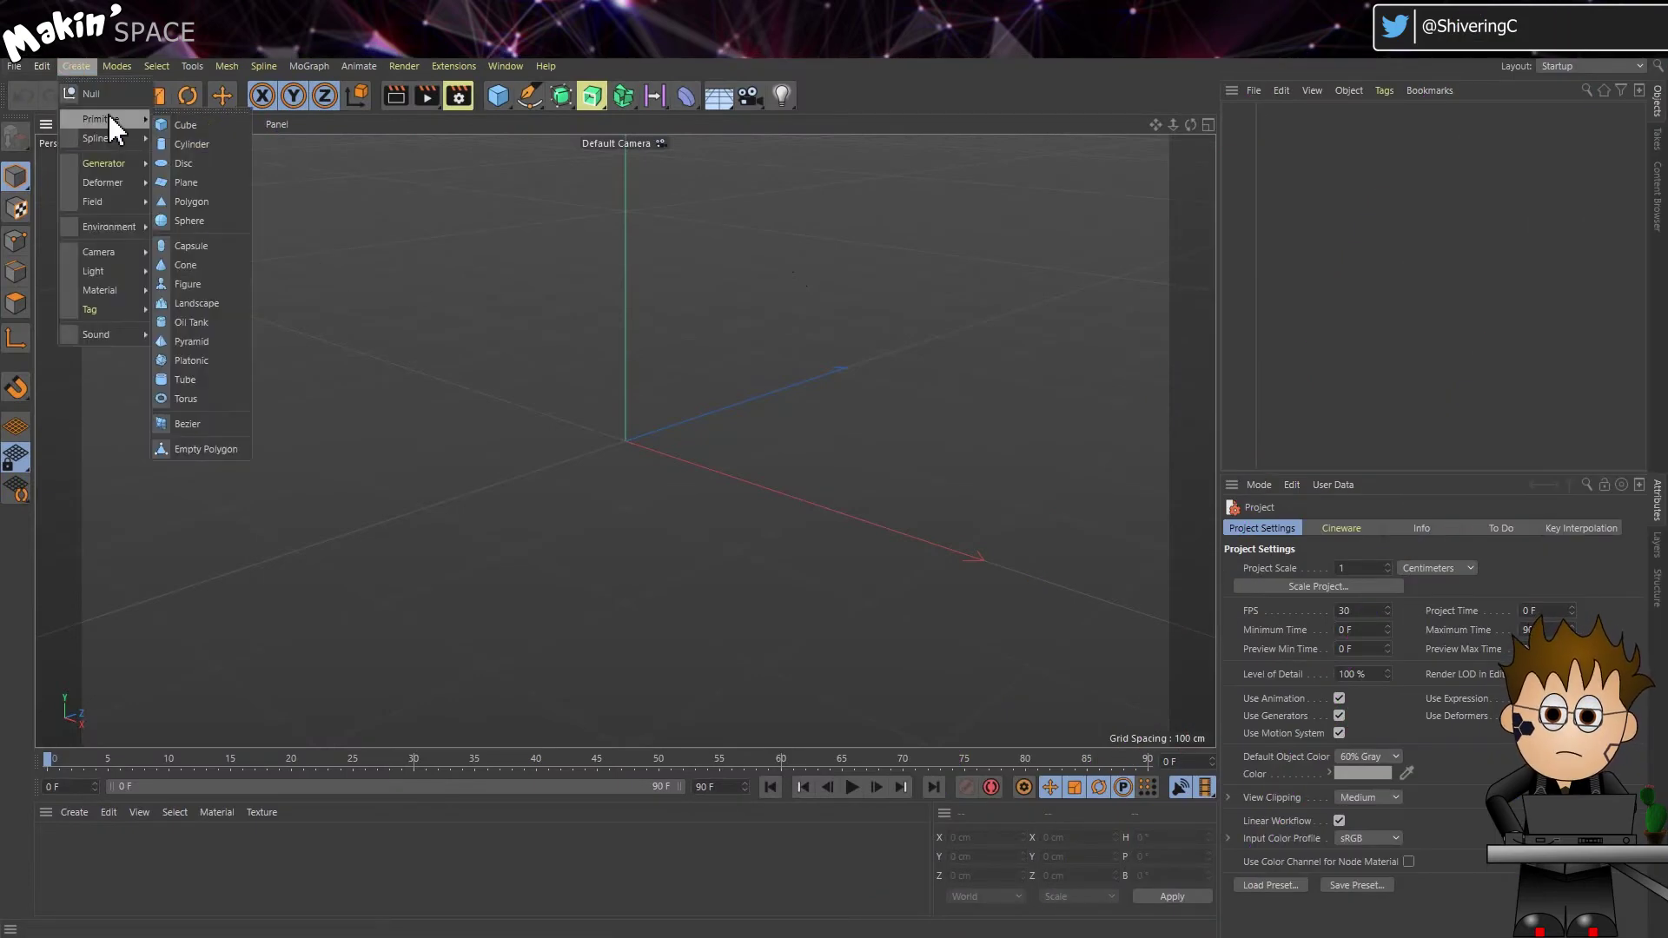
pyautogui.click(211, 306)
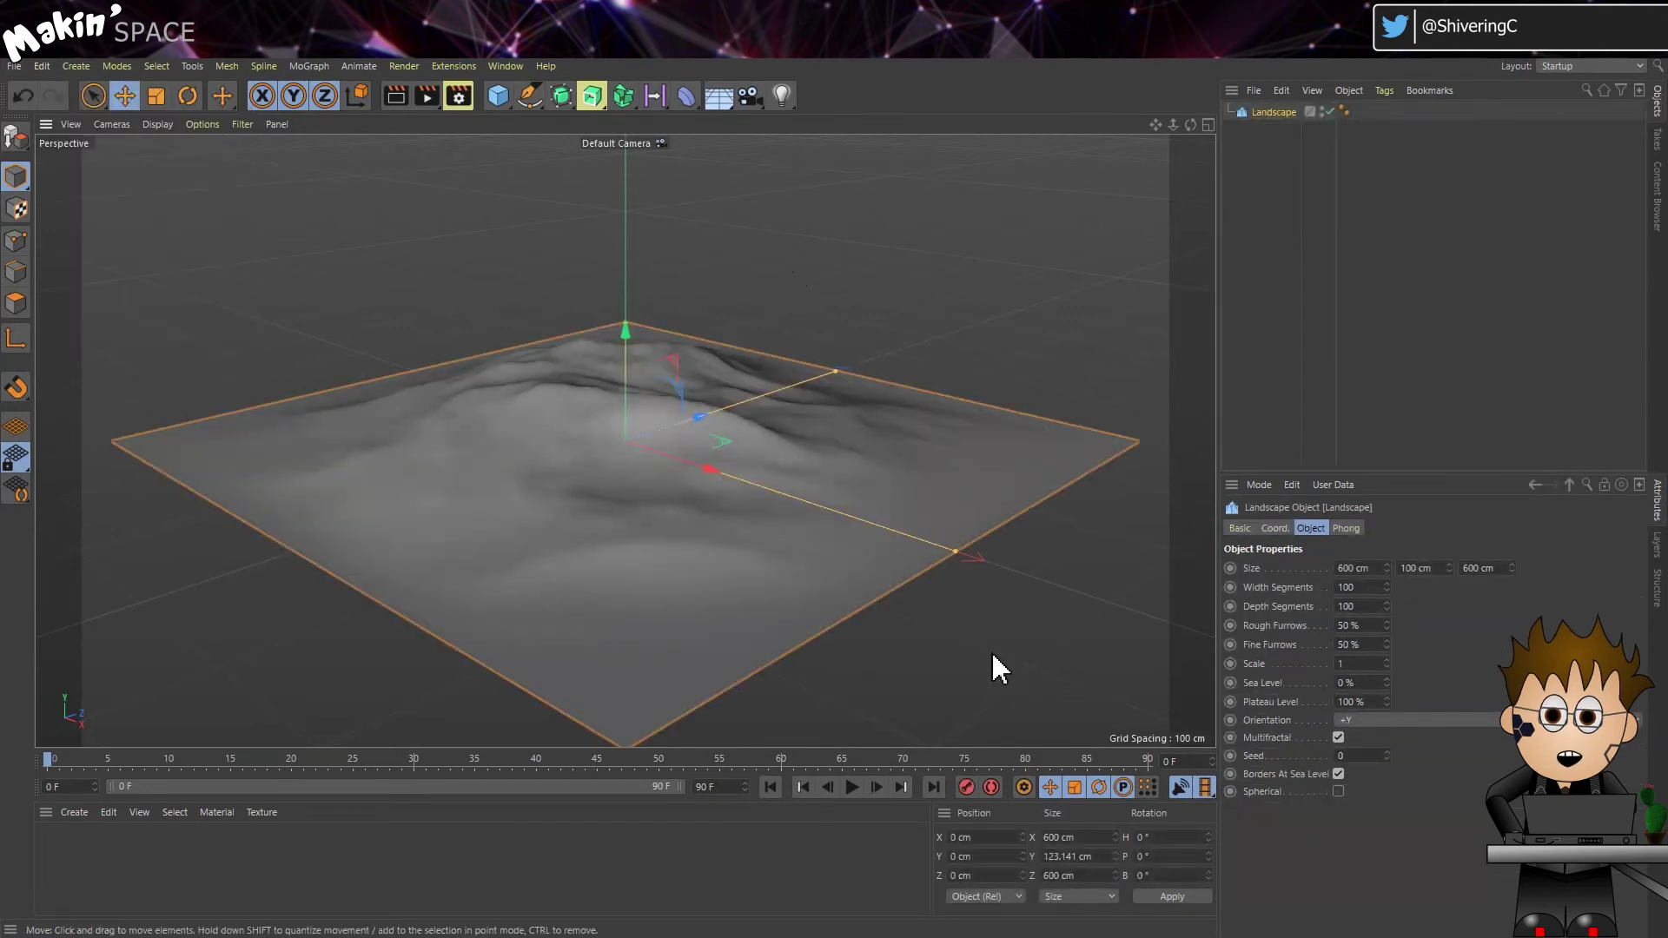
pyautogui.click(1339, 792)
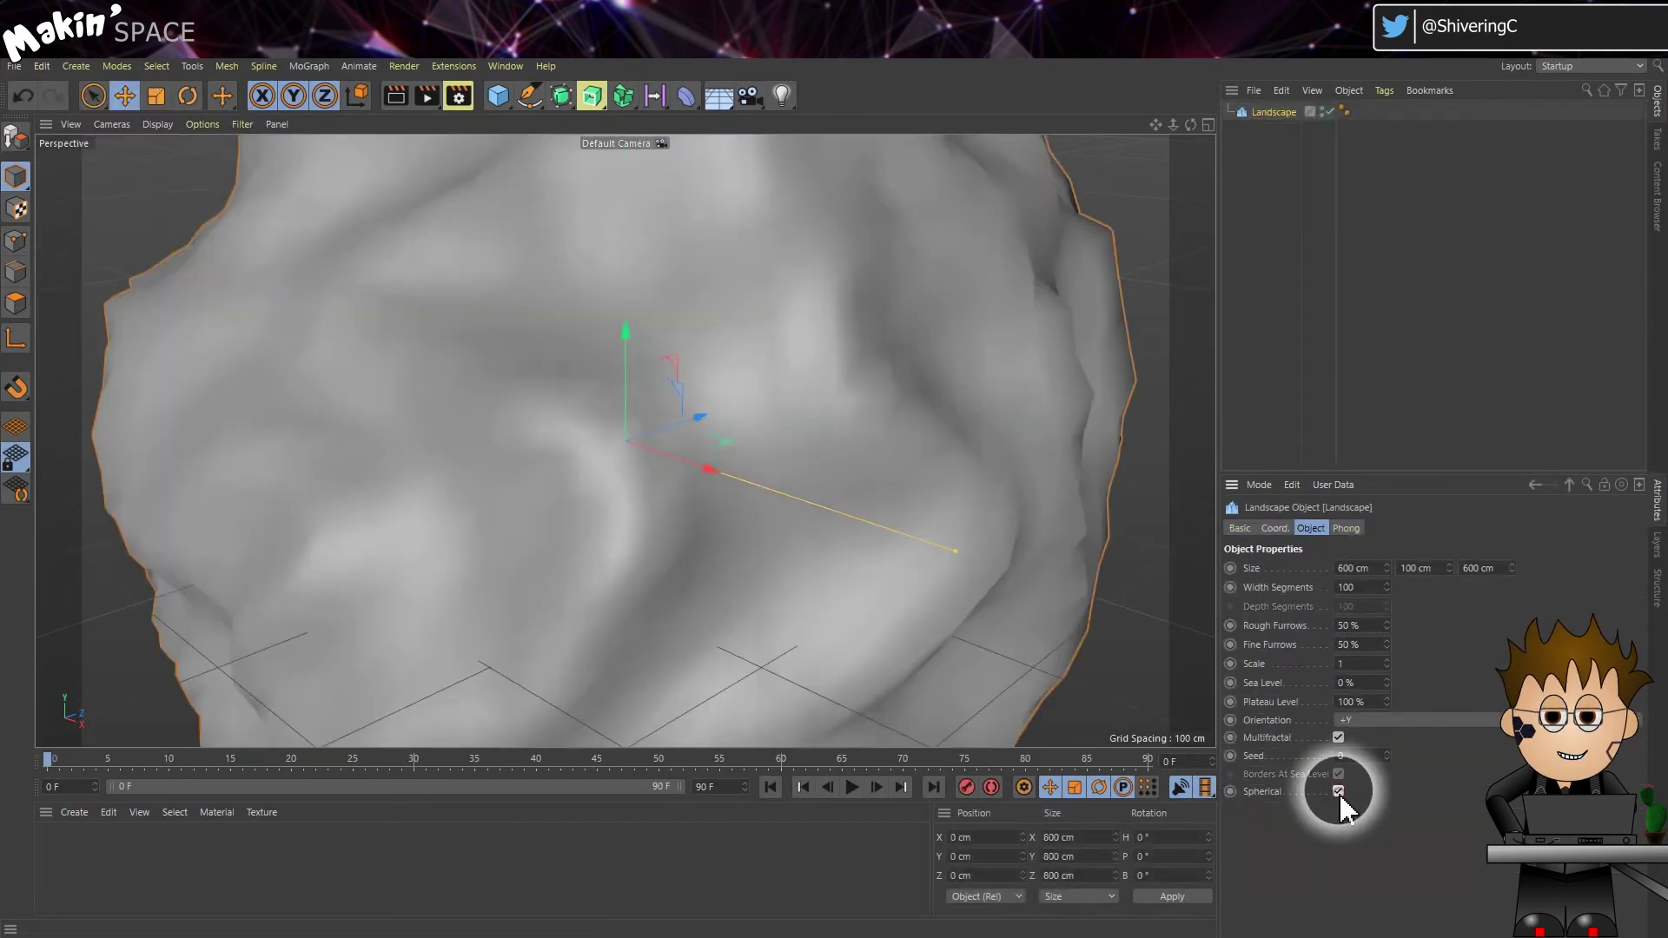
pyautogui.moveTo(1384, 566); pyautogui.dragTo(1333, 434)
# Step: Scale the spherical Landscape to 0.79 in X and 1.16 in Y
pyautogui.click(1274, 528)
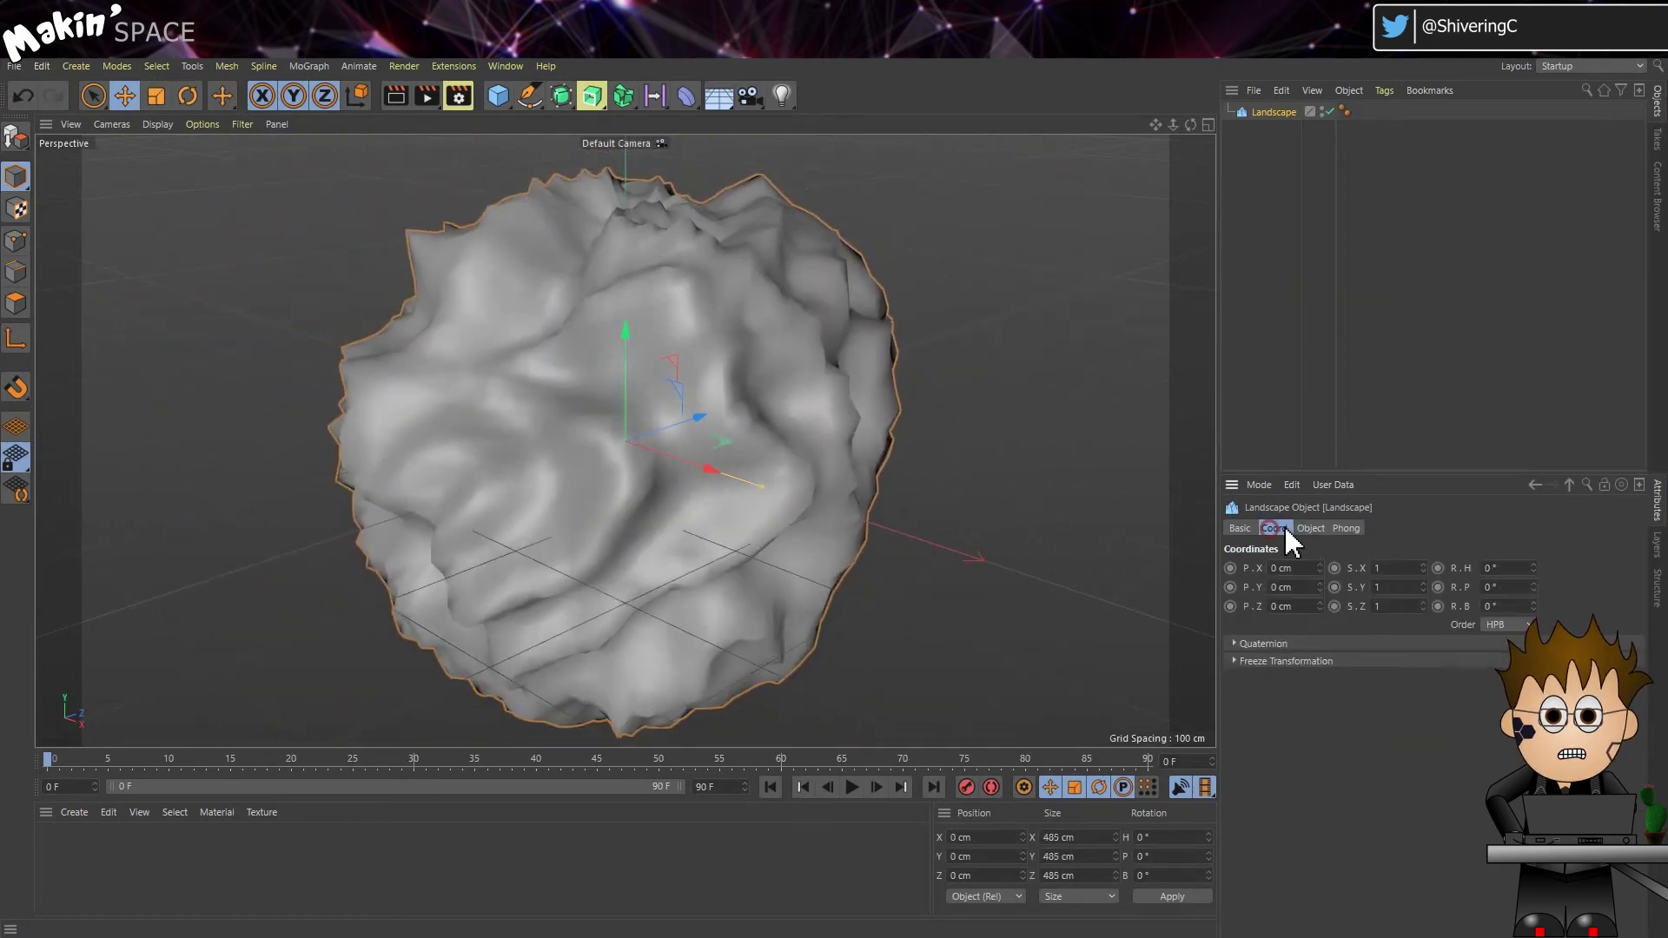
pyautogui.moveTo(1423, 587); pyautogui.dragTo(979, 465)
pyautogui.scroll(-3, 947, 522)
pyautogui.middleClick(915, 566)
pyautogui.press('F1')
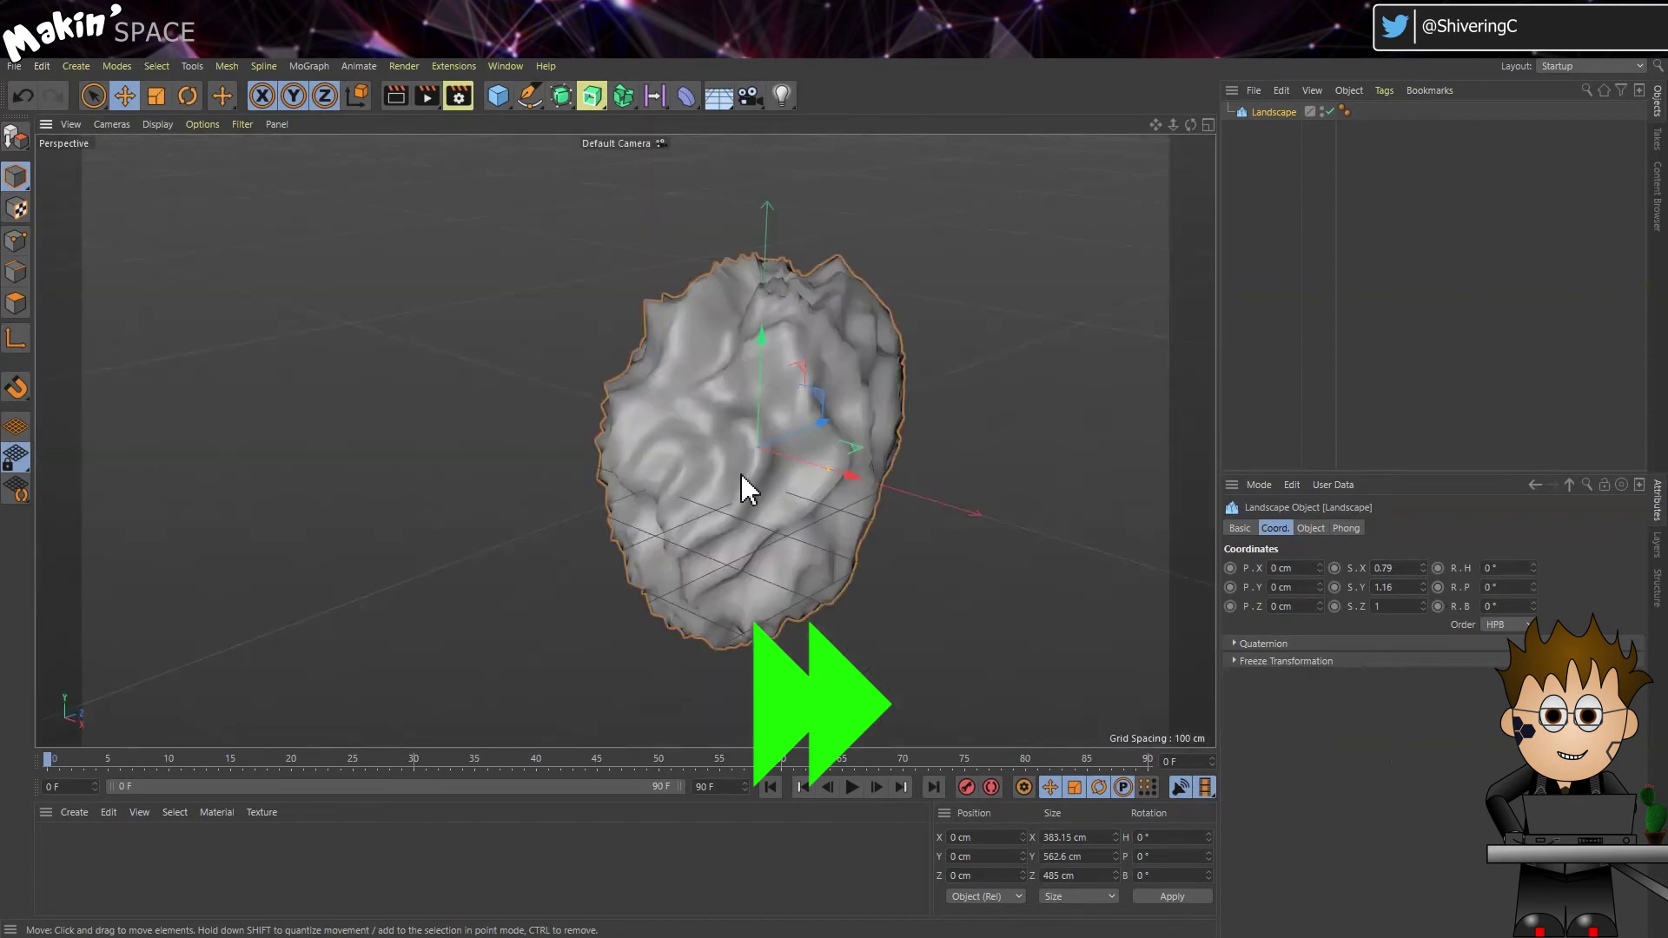
pyautogui.moveTo(763, 483); pyautogui.dragTo(524, 118)
# Step: Load Plaster Fragmented from the Content Browser's Stone materials, apply it to the Landscape, and render a preview
pyautogui.click(520, 72)
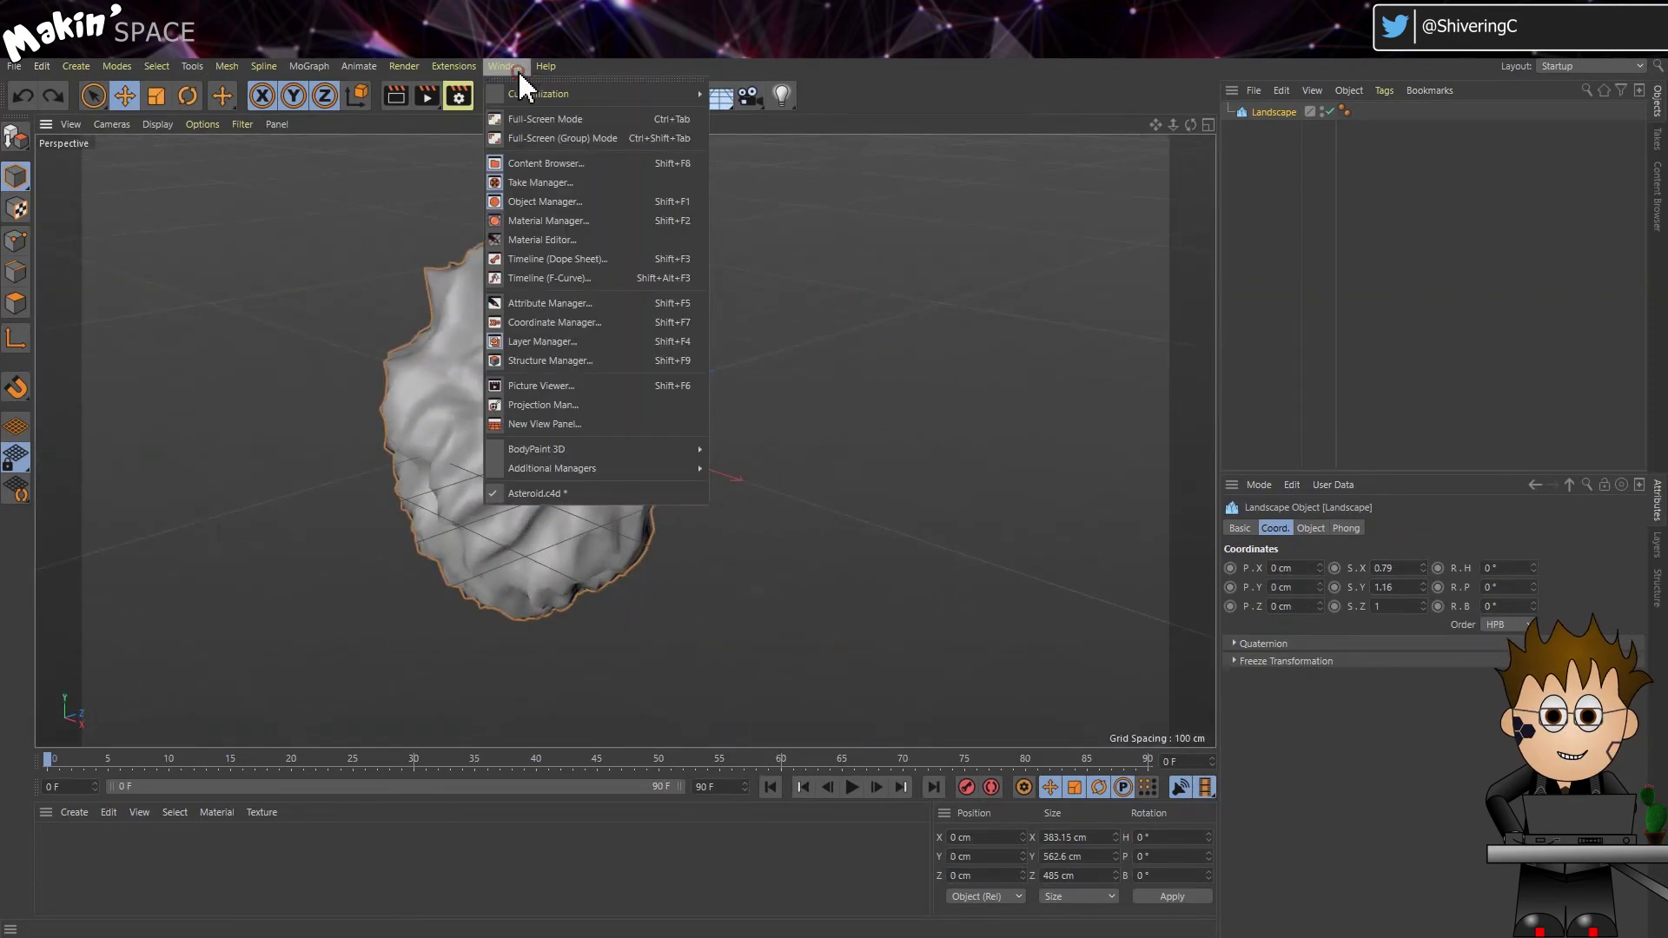
pyautogui.click(559, 164)
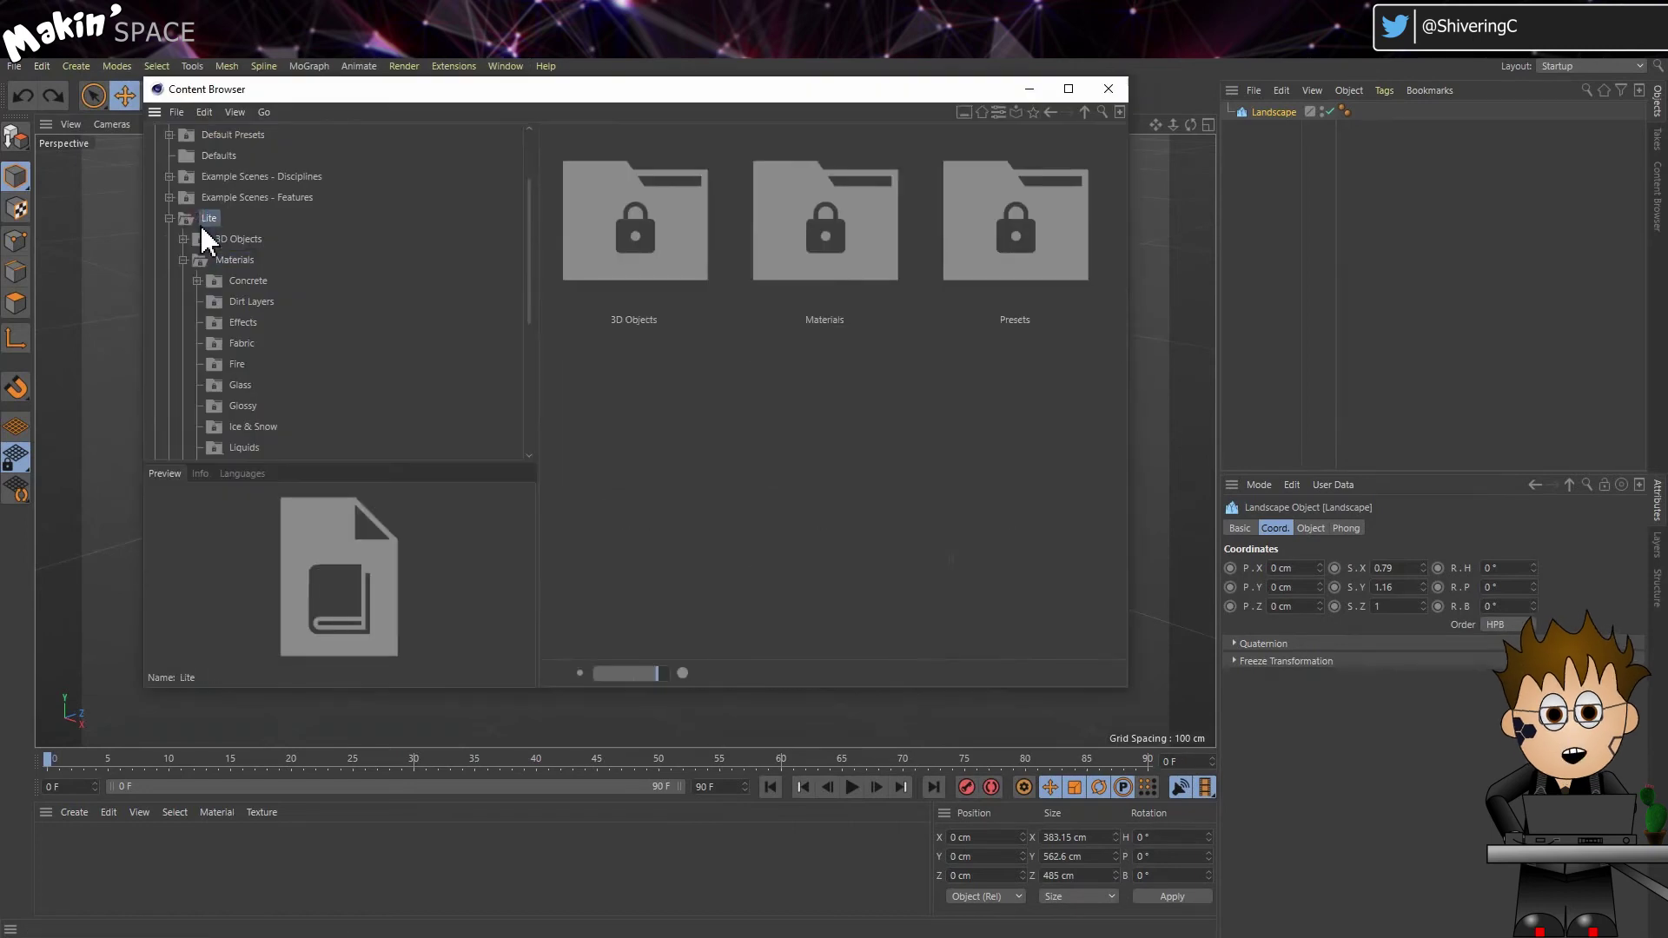
pyautogui.click(216, 257)
pyautogui.scroll(-3, 228, 301)
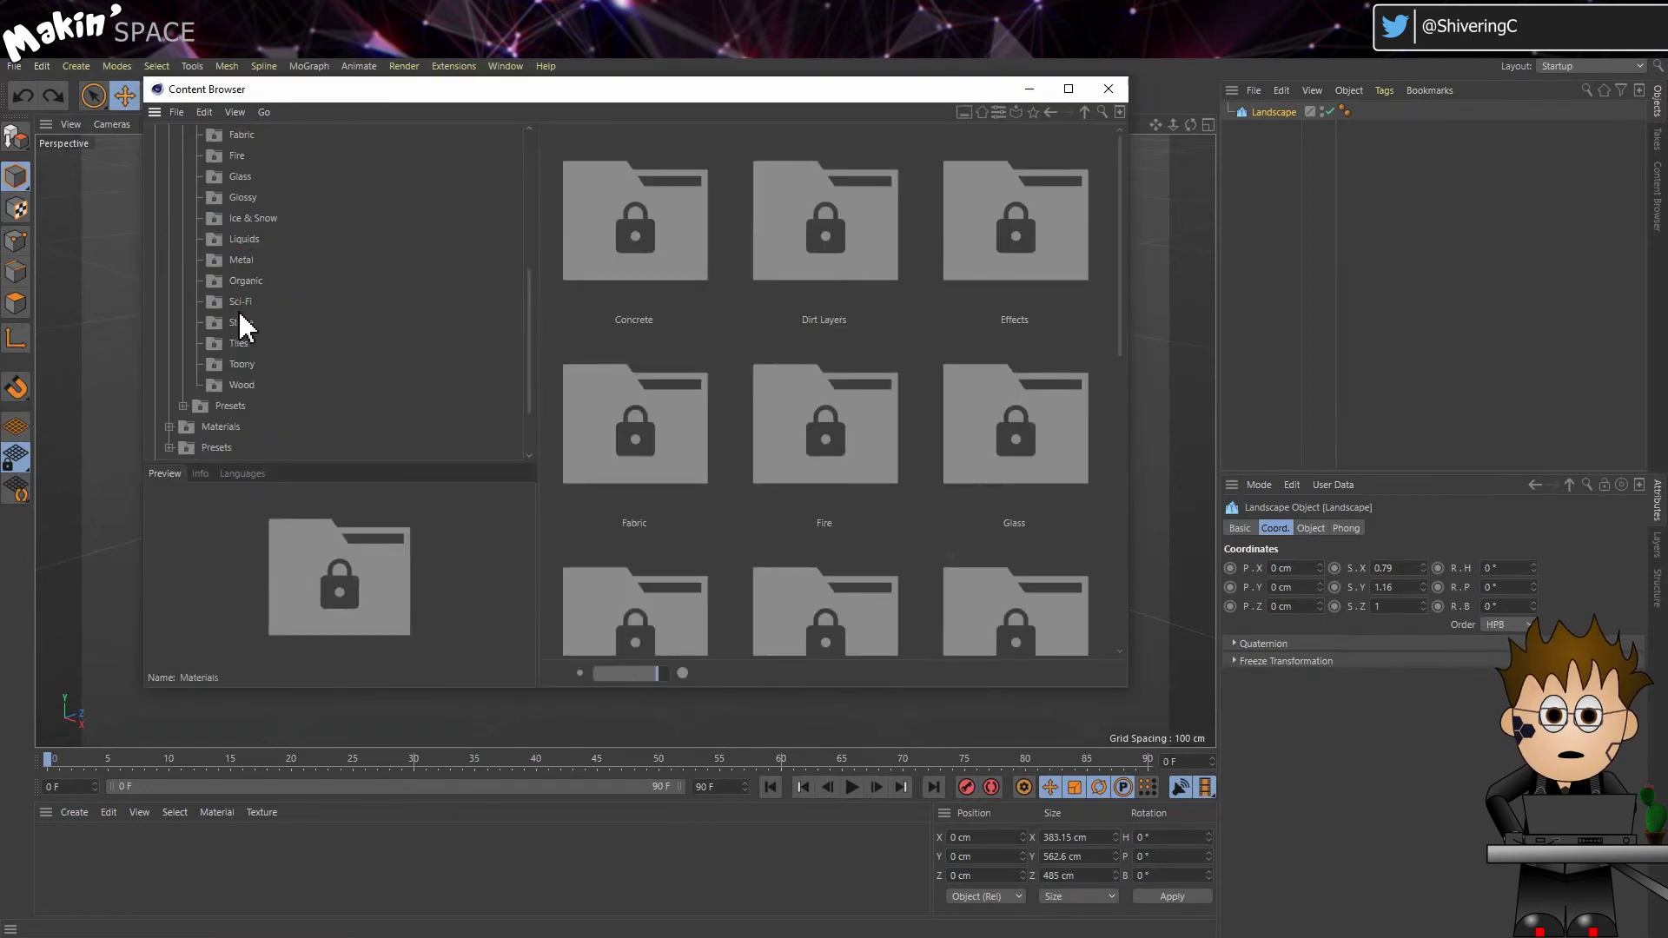
pyautogui.click(239, 322)
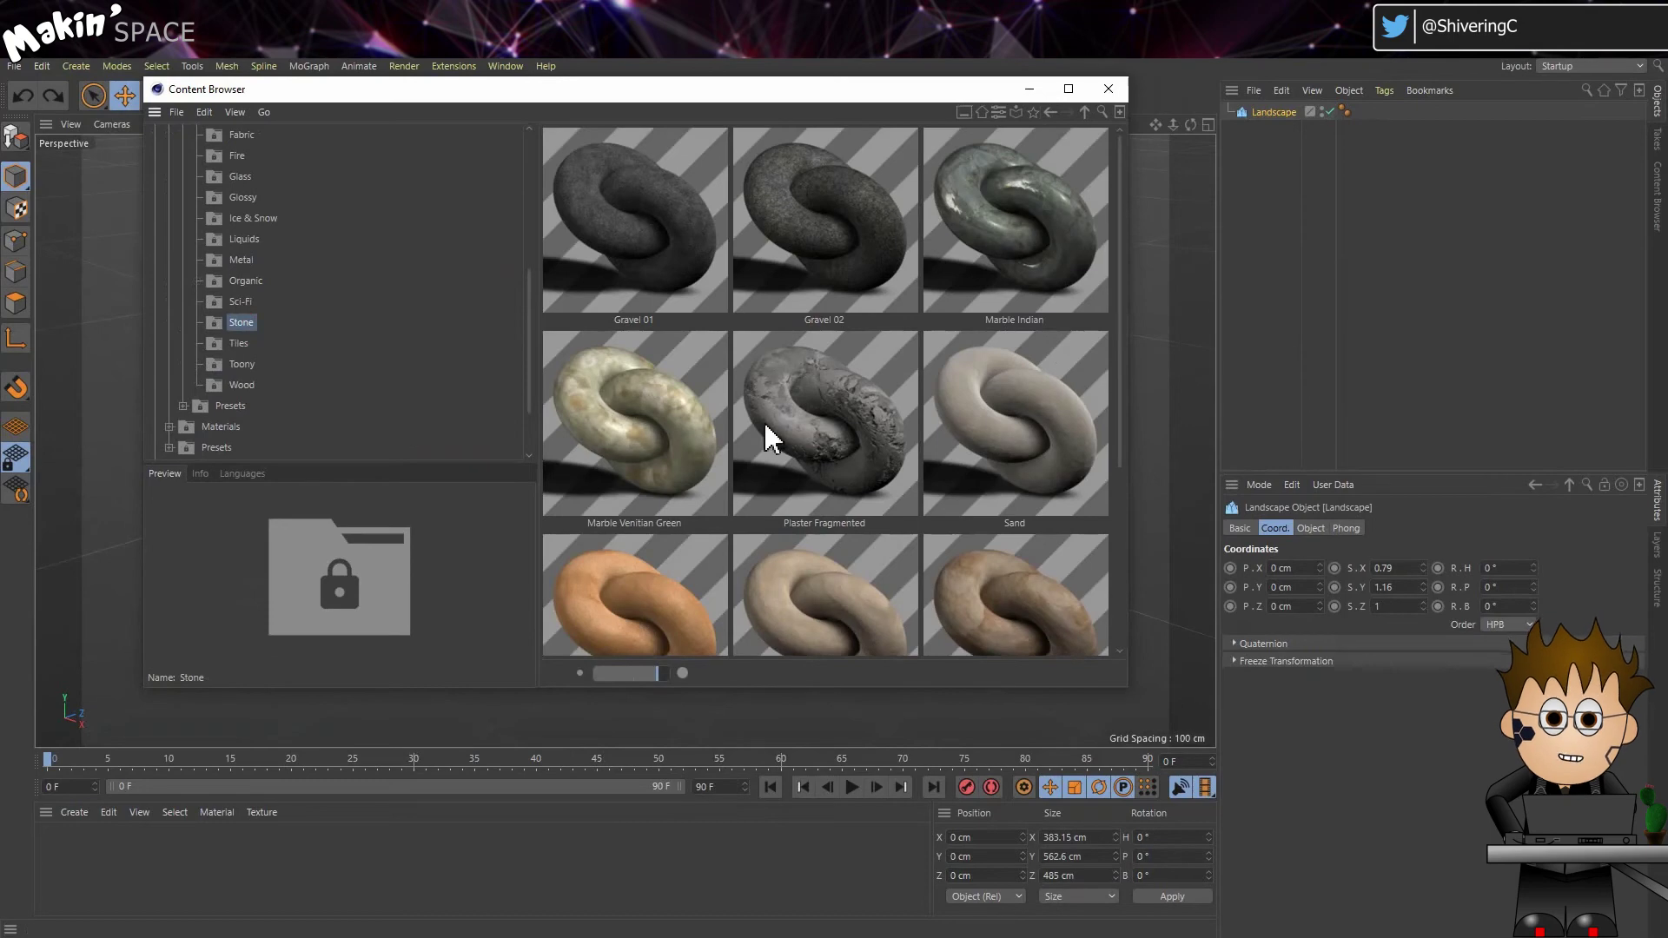
pyautogui.doubleClick(837, 415)
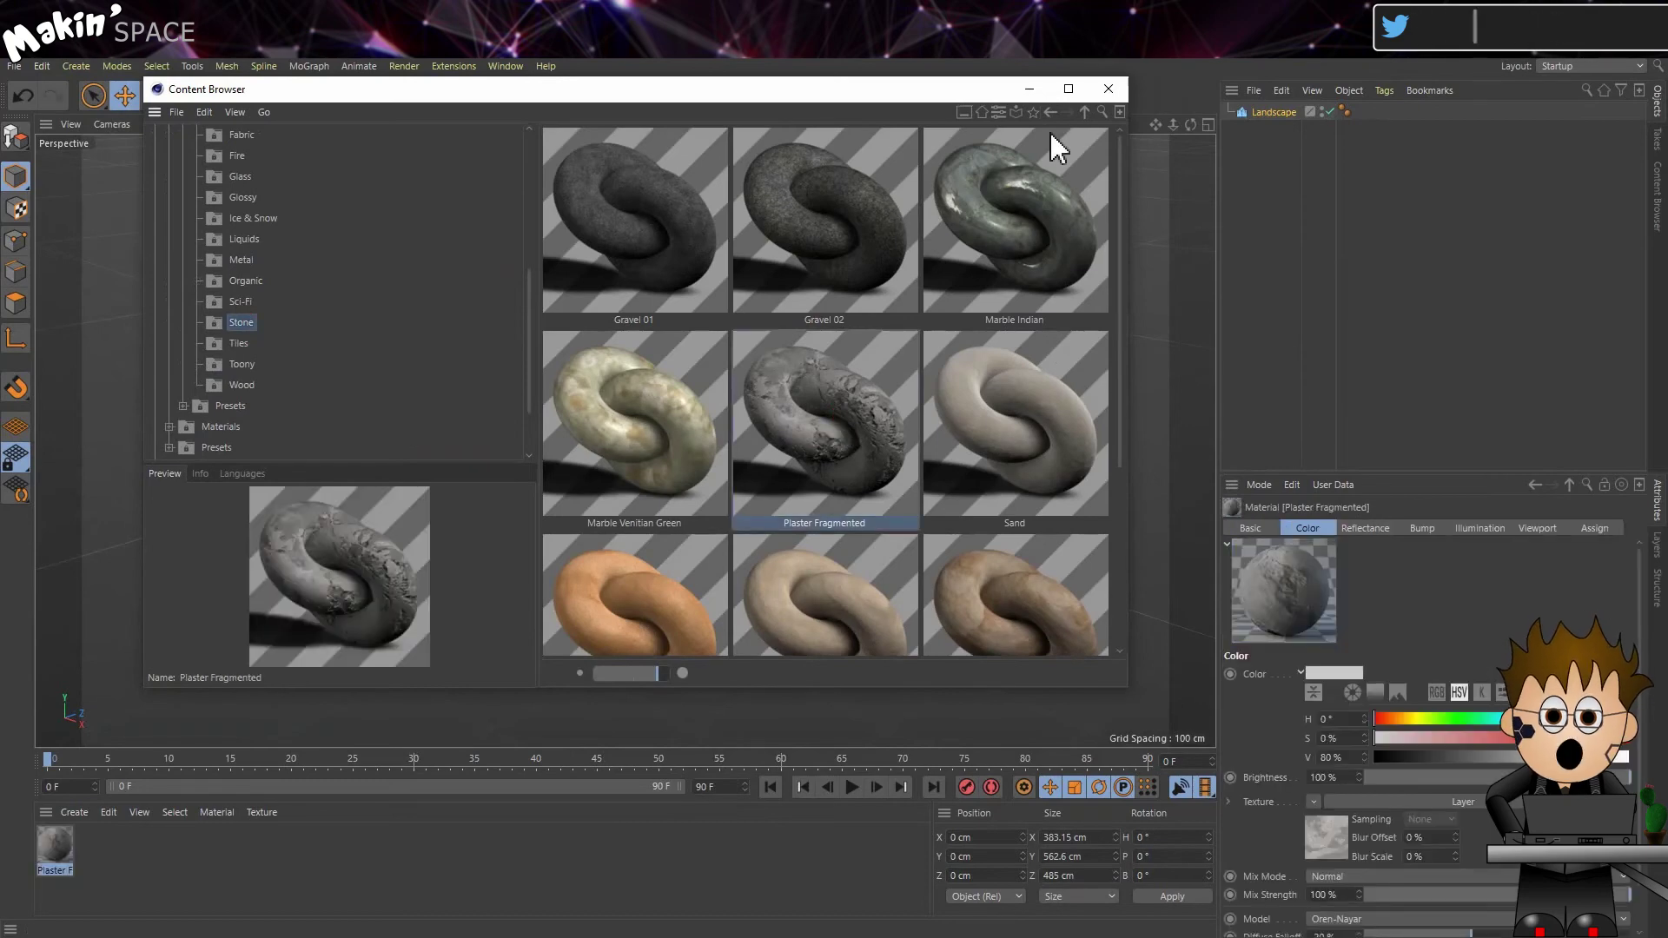
pyautogui.click(1108, 88)
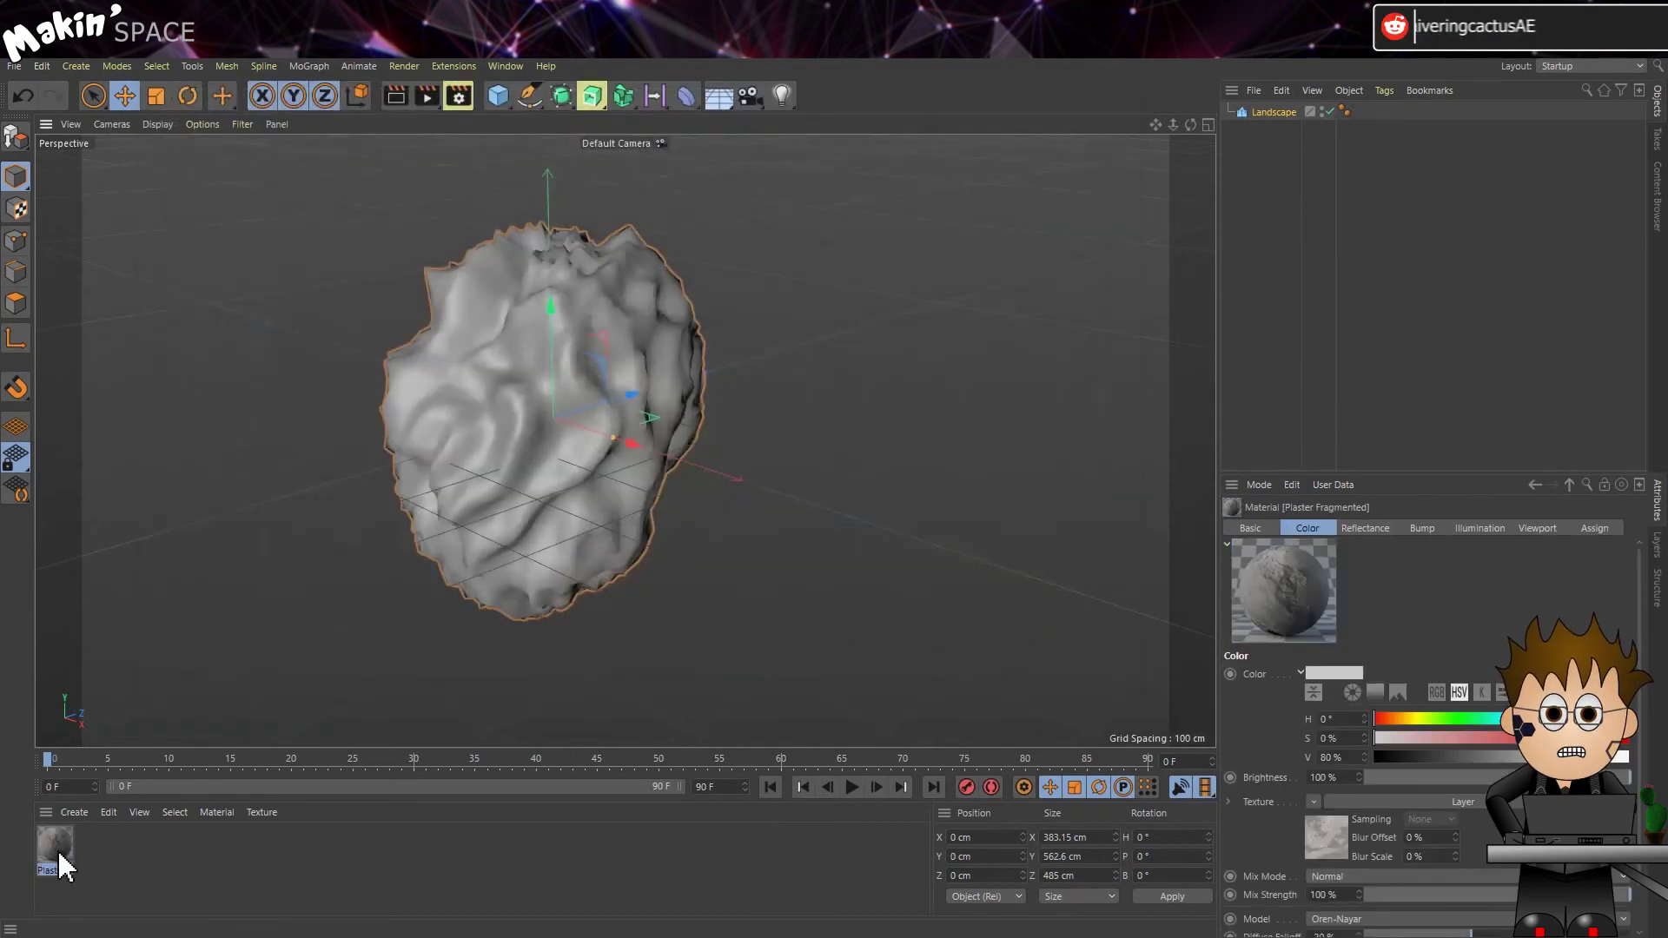
pyautogui.moveTo(60, 867)
pyautogui.mouseDown()
pyautogui.moveTo(622, 663)
pyautogui.moveTo(1254, 104)
pyautogui.moveTo(1285, 131)
pyautogui.moveTo(1259, 111)
pyautogui.mouseUp()
pyautogui.click(392, 96)
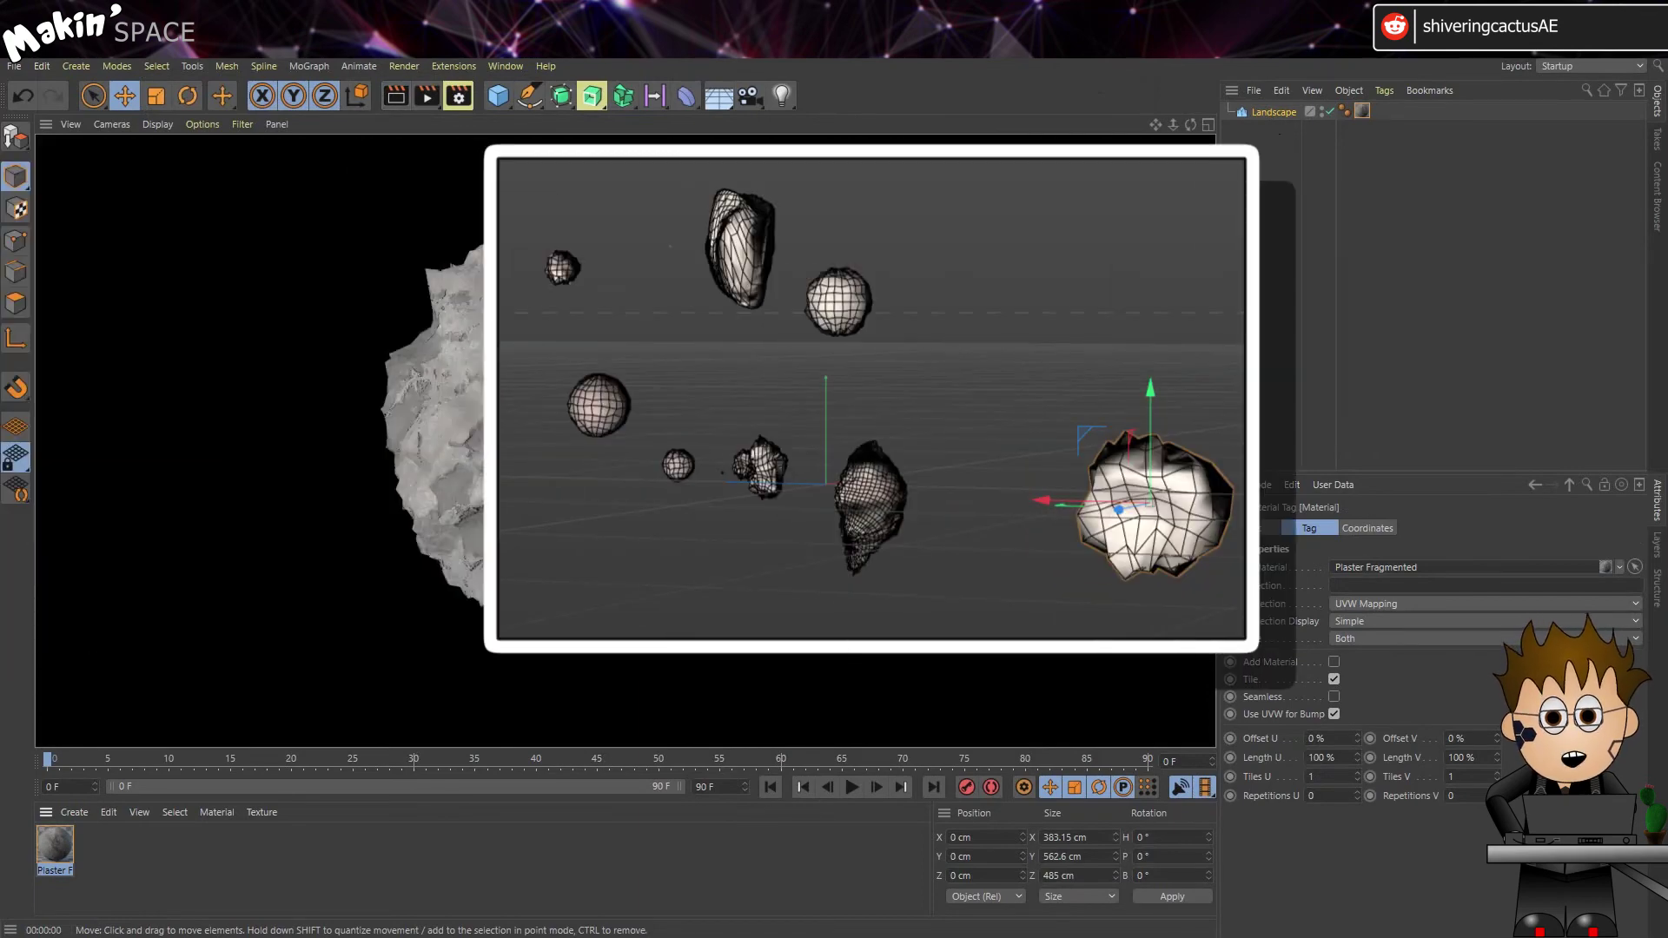
pyautogui.click(1270, 112)
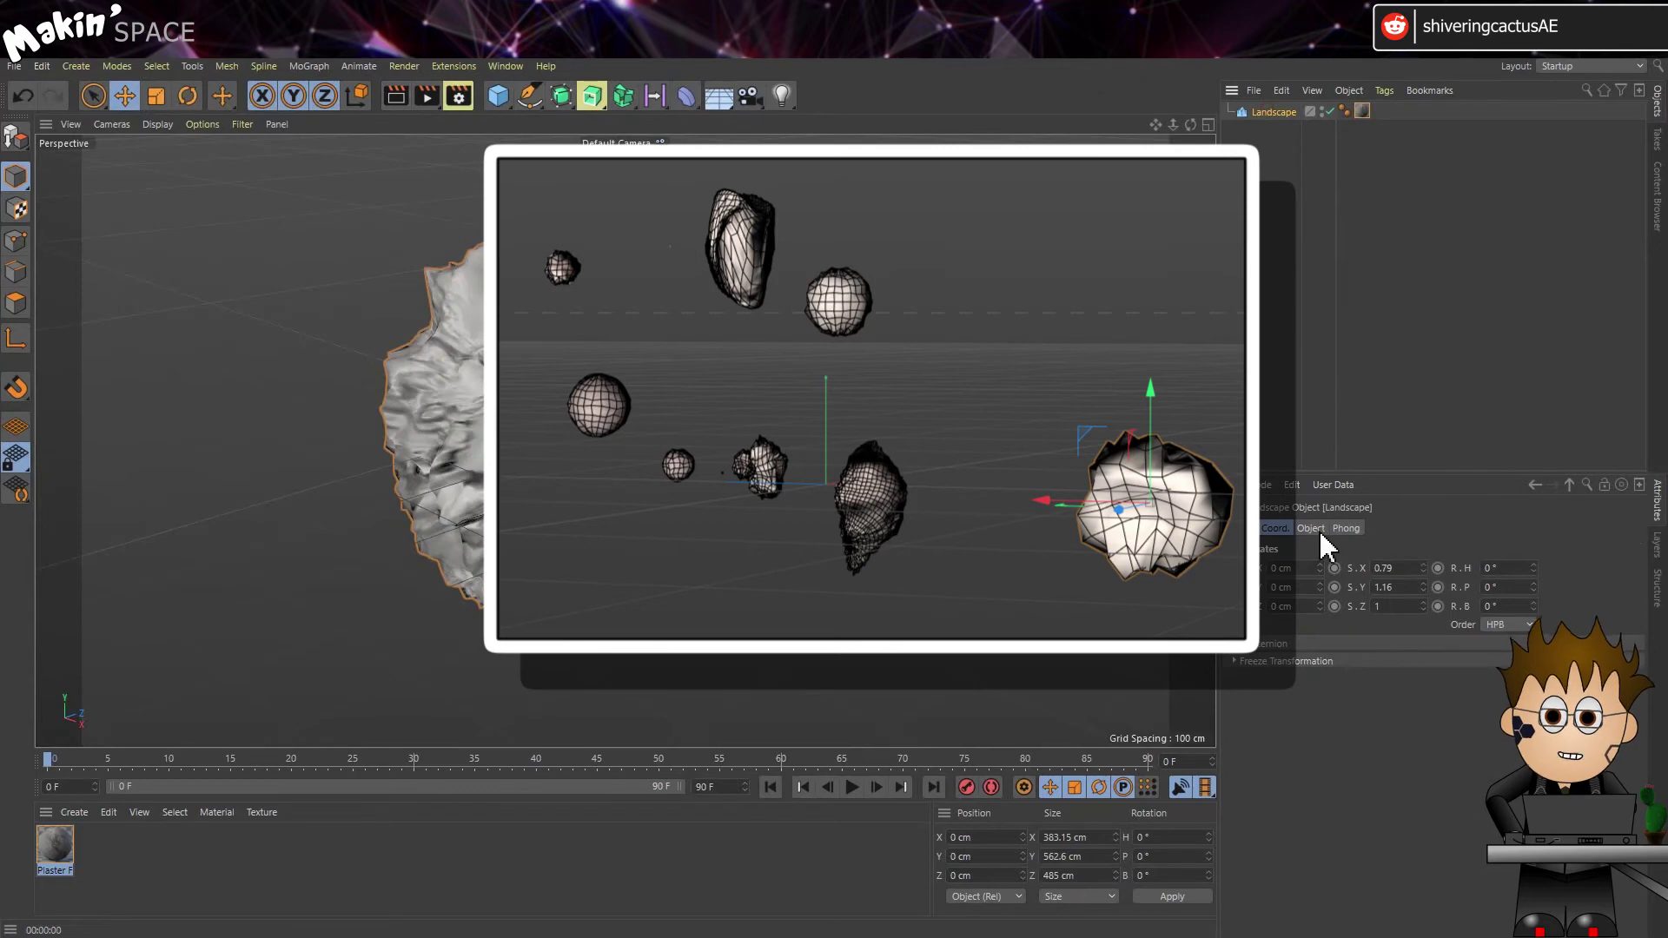
pyautogui.click(1310, 528)
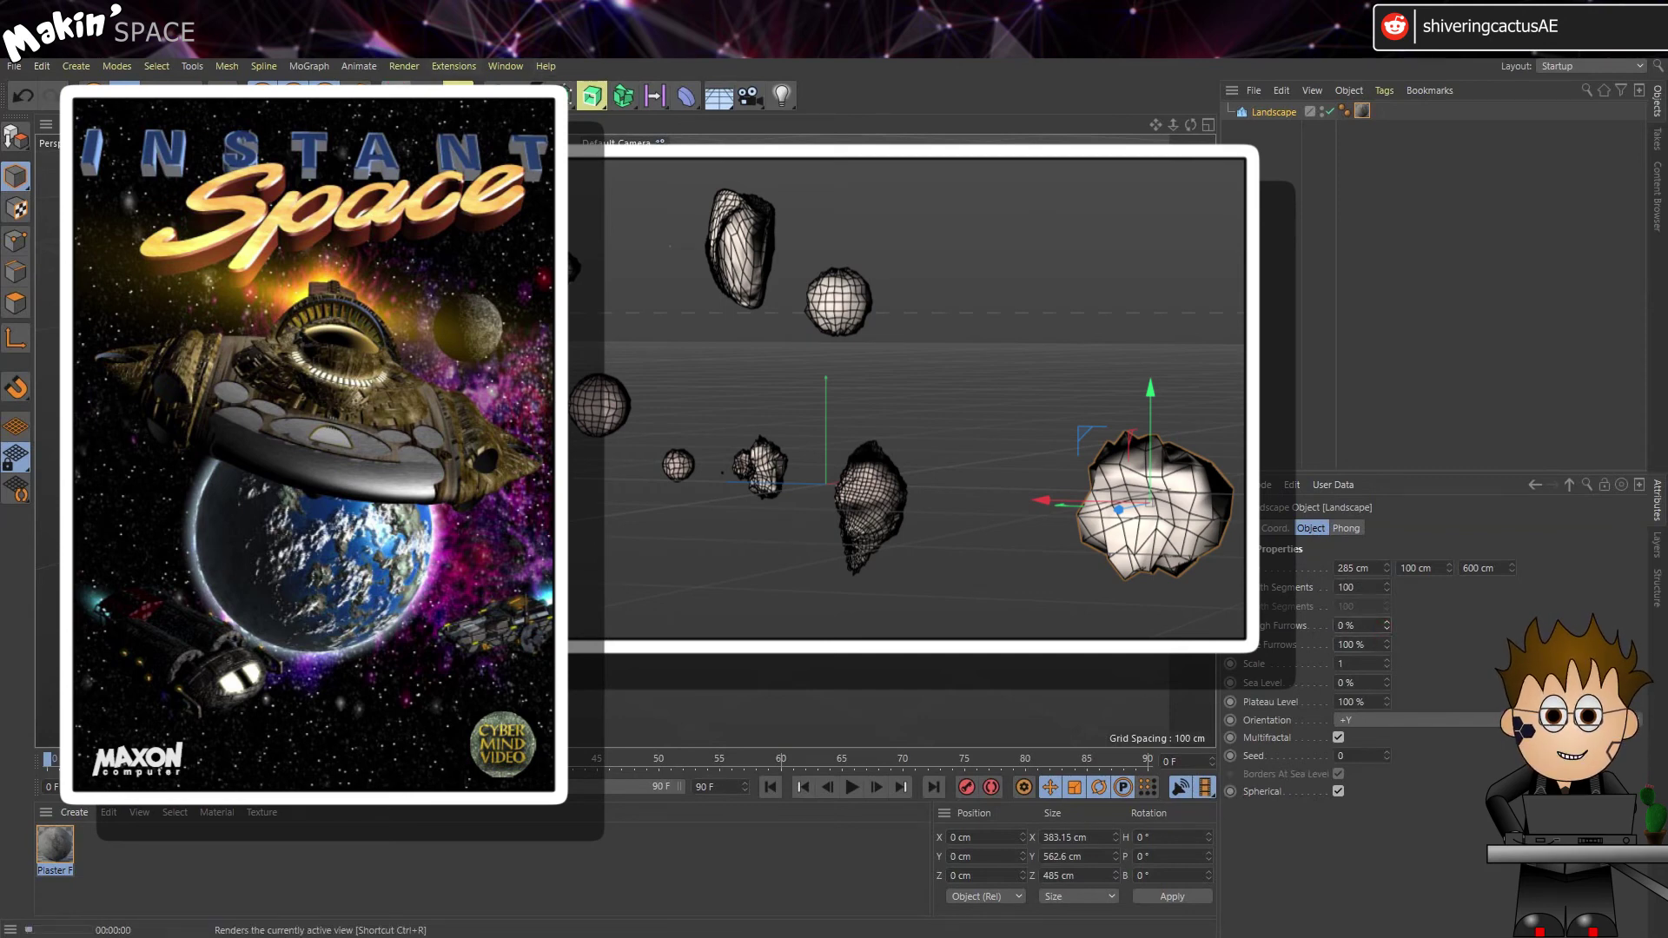
pyautogui.hotkey('ctrl', 'r')
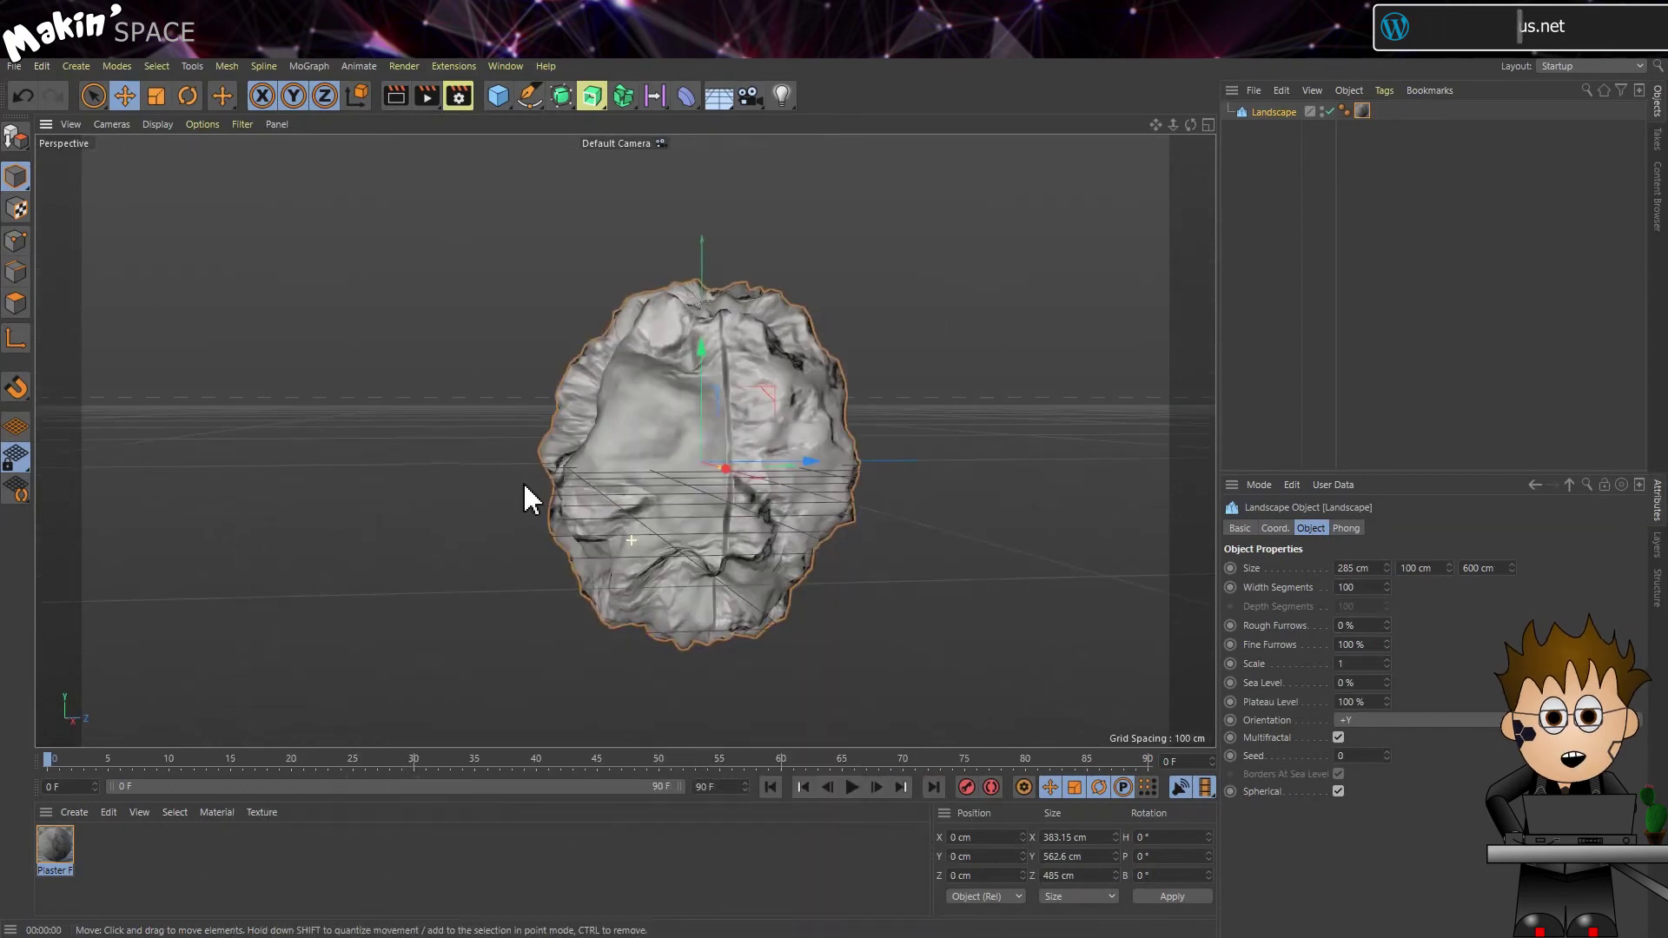
# Step: Add an Infinite Light to the landscape rock scene
pyautogui.moveTo(525, 495); pyautogui.dragTo(592, 525)
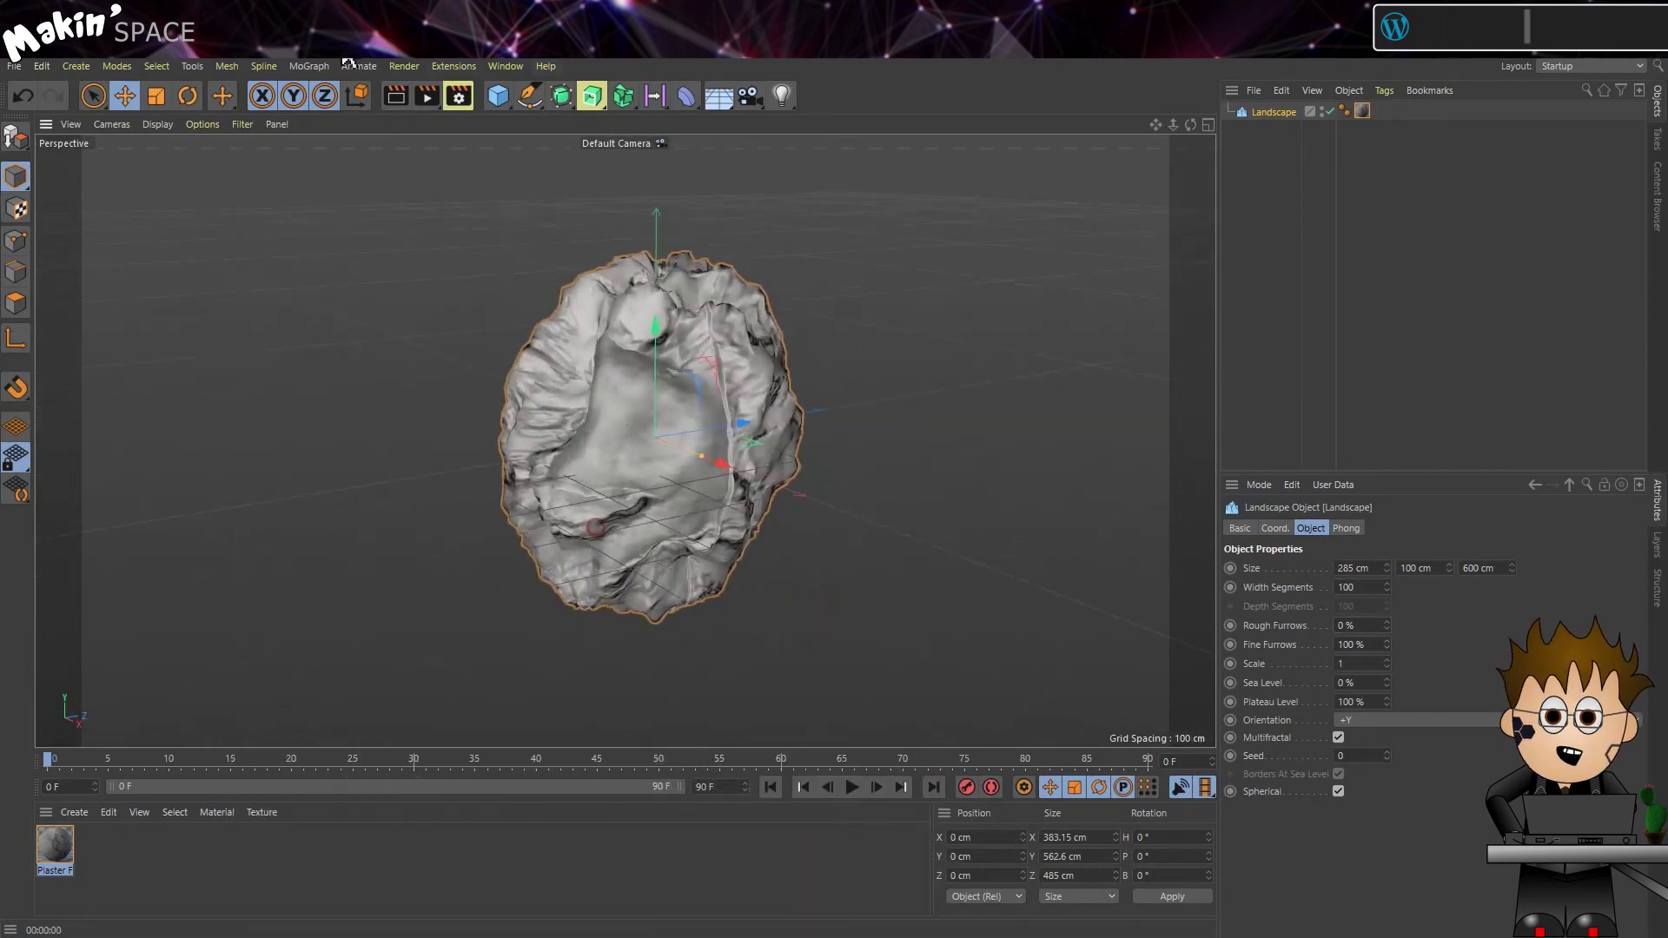
pyautogui.click(82, 65)
pyautogui.moveTo(106, 269)
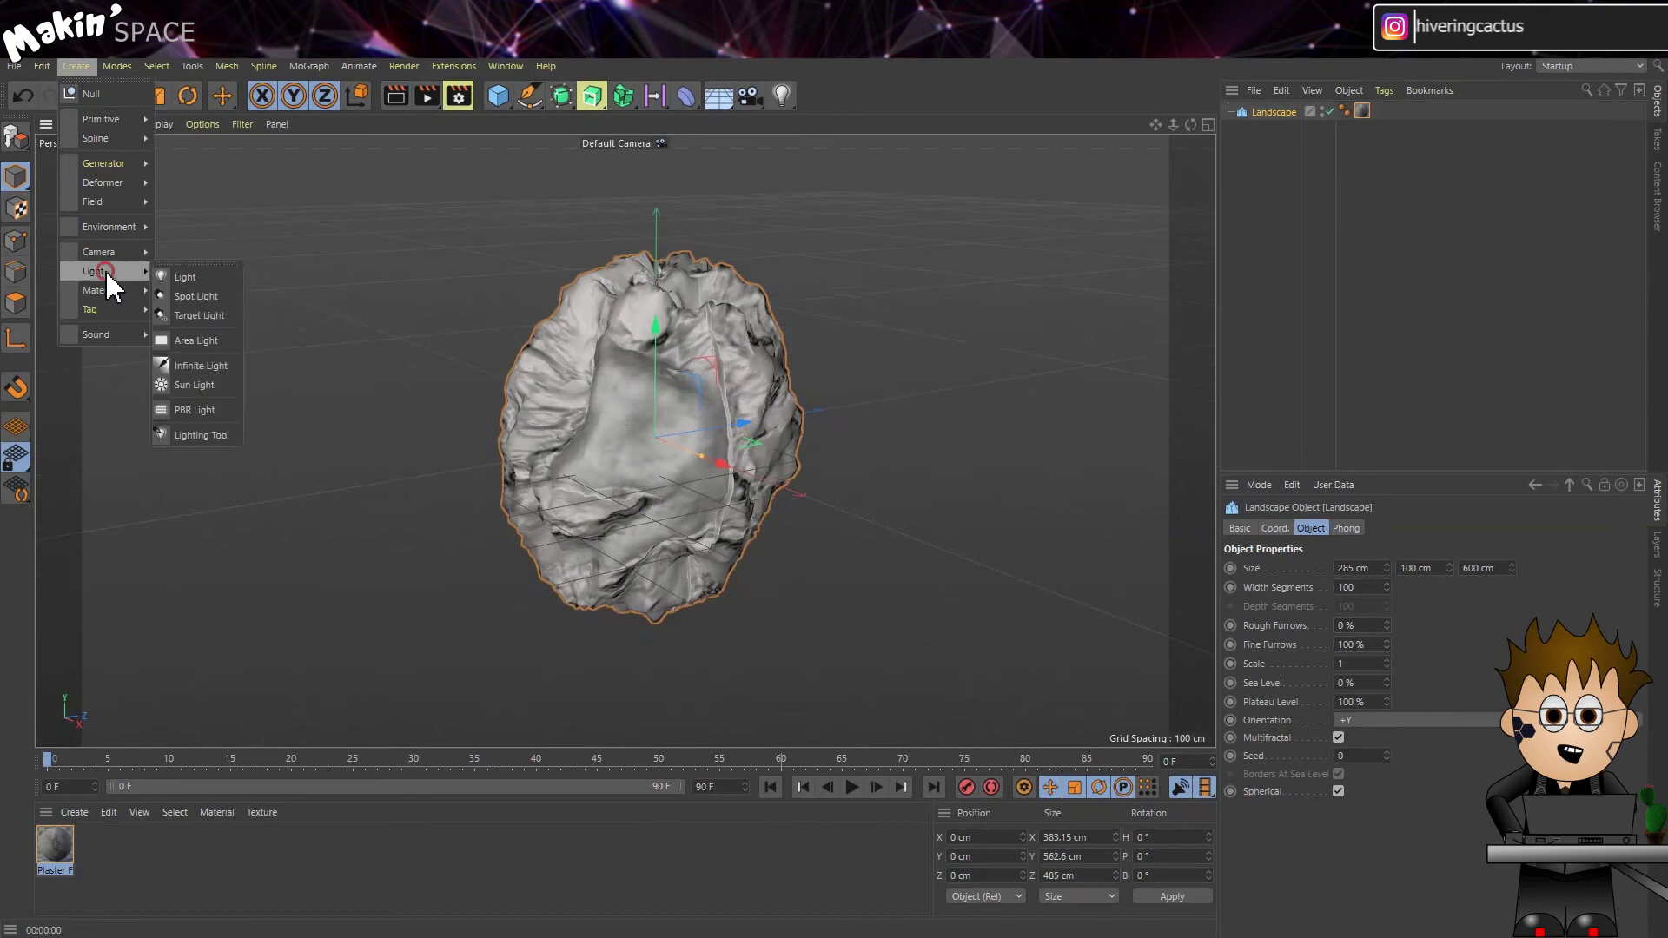
pyautogui.click(212, 365)
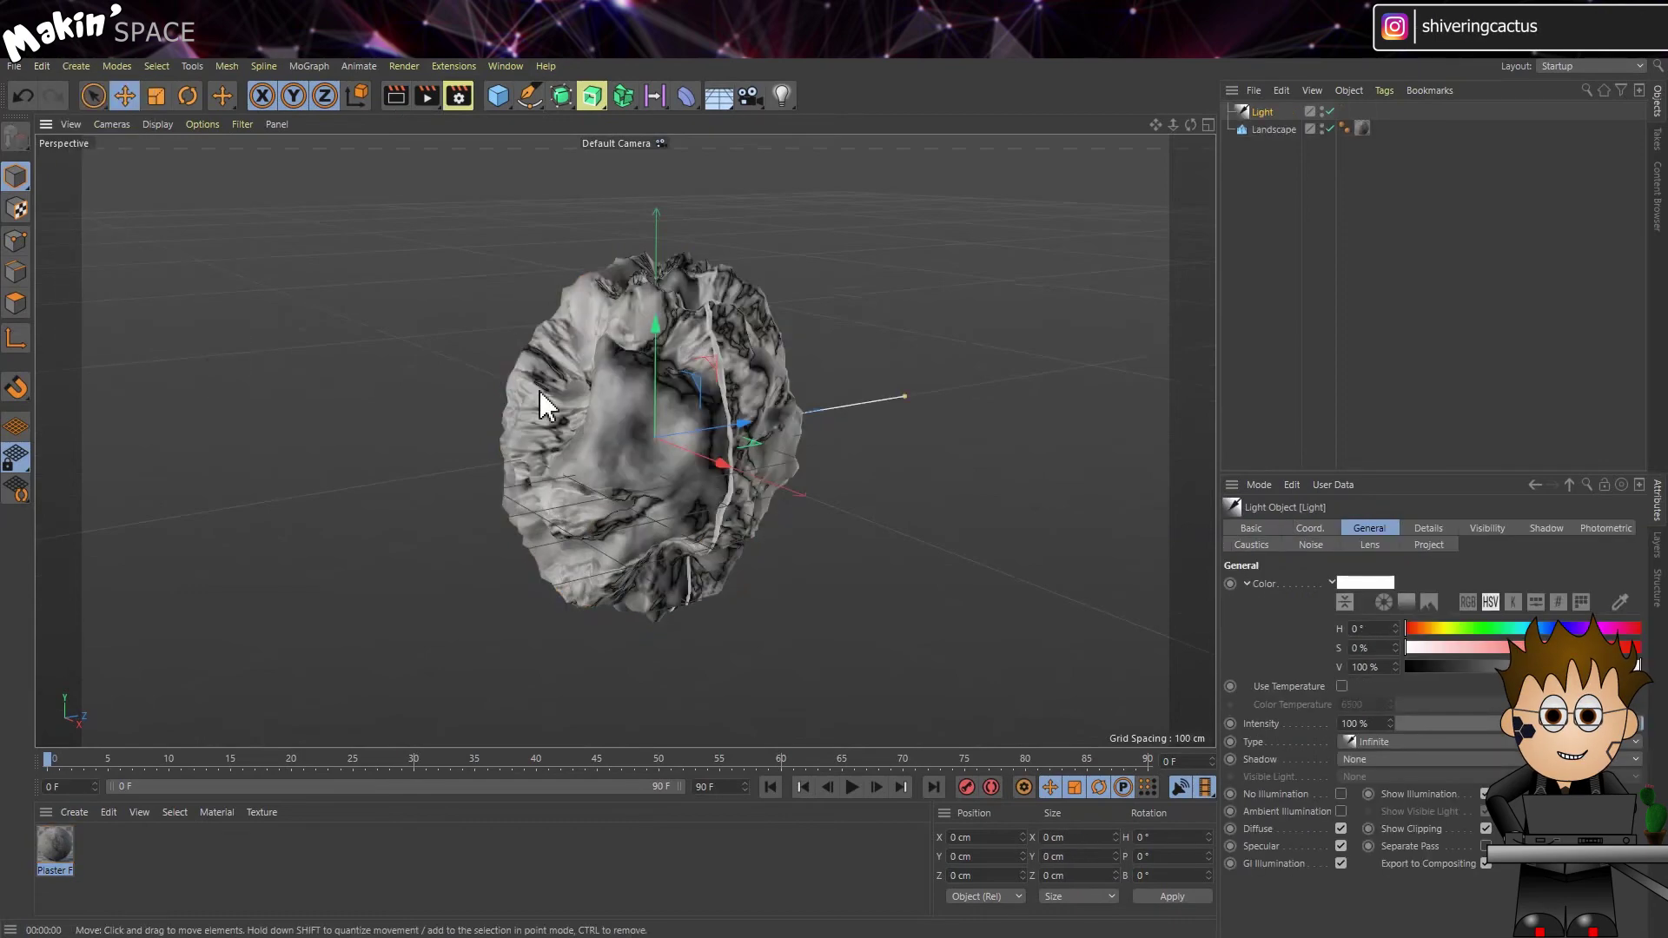
# Step: Place the light left of the rock at Z -697.921 cm with Raytraced (Hard) shadows and test-render it
pyautogui.moveTo(733, 435); pyautogui.dragTo(196, 523)
pyautogui.click(1360, 767)
pyautogui.click(1378, 821)
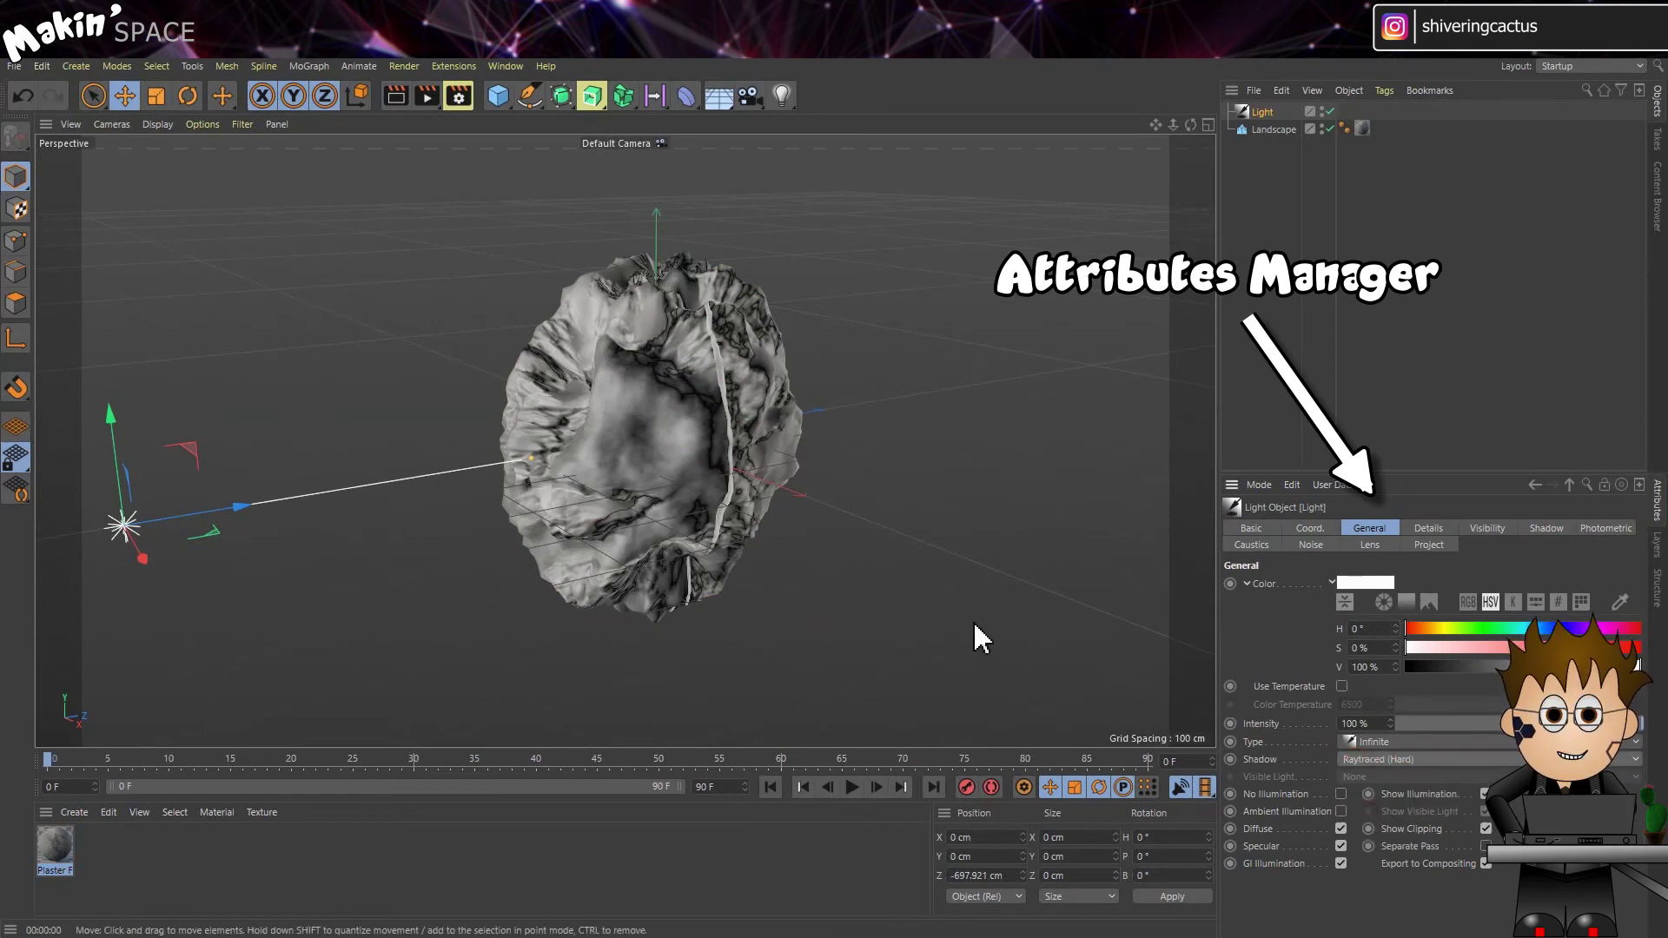
pyautogui.hotkey('ctrl', 'r')
pyautogui.scroll(-5, 561, 395)
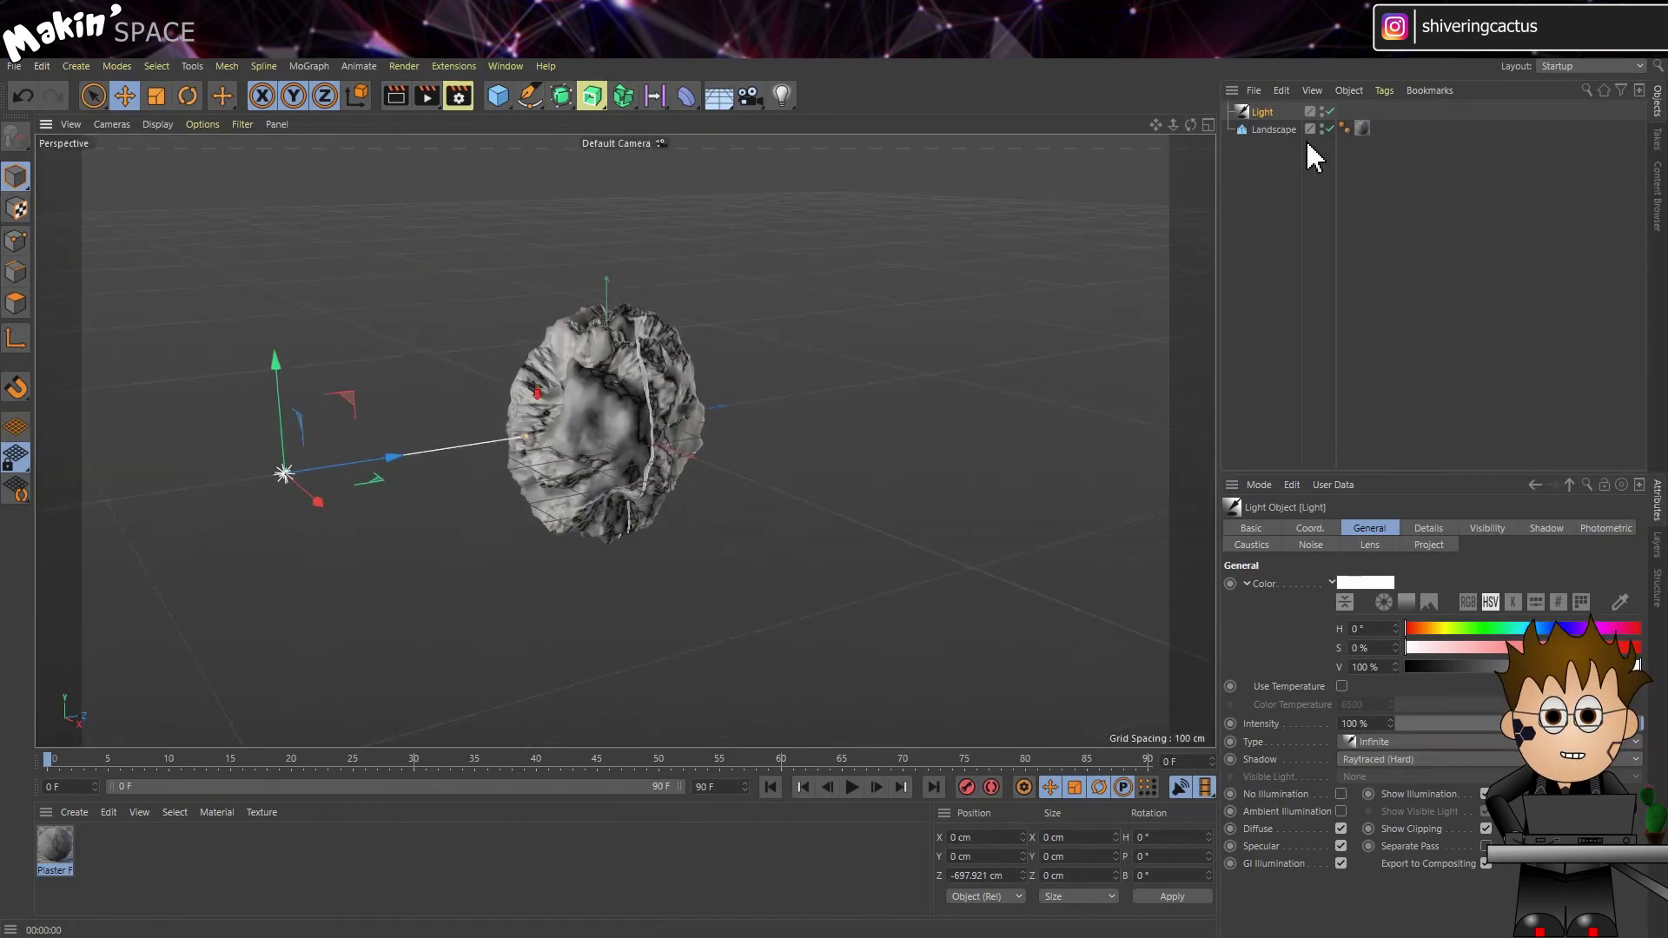
pyautogui.click(1274, 128)
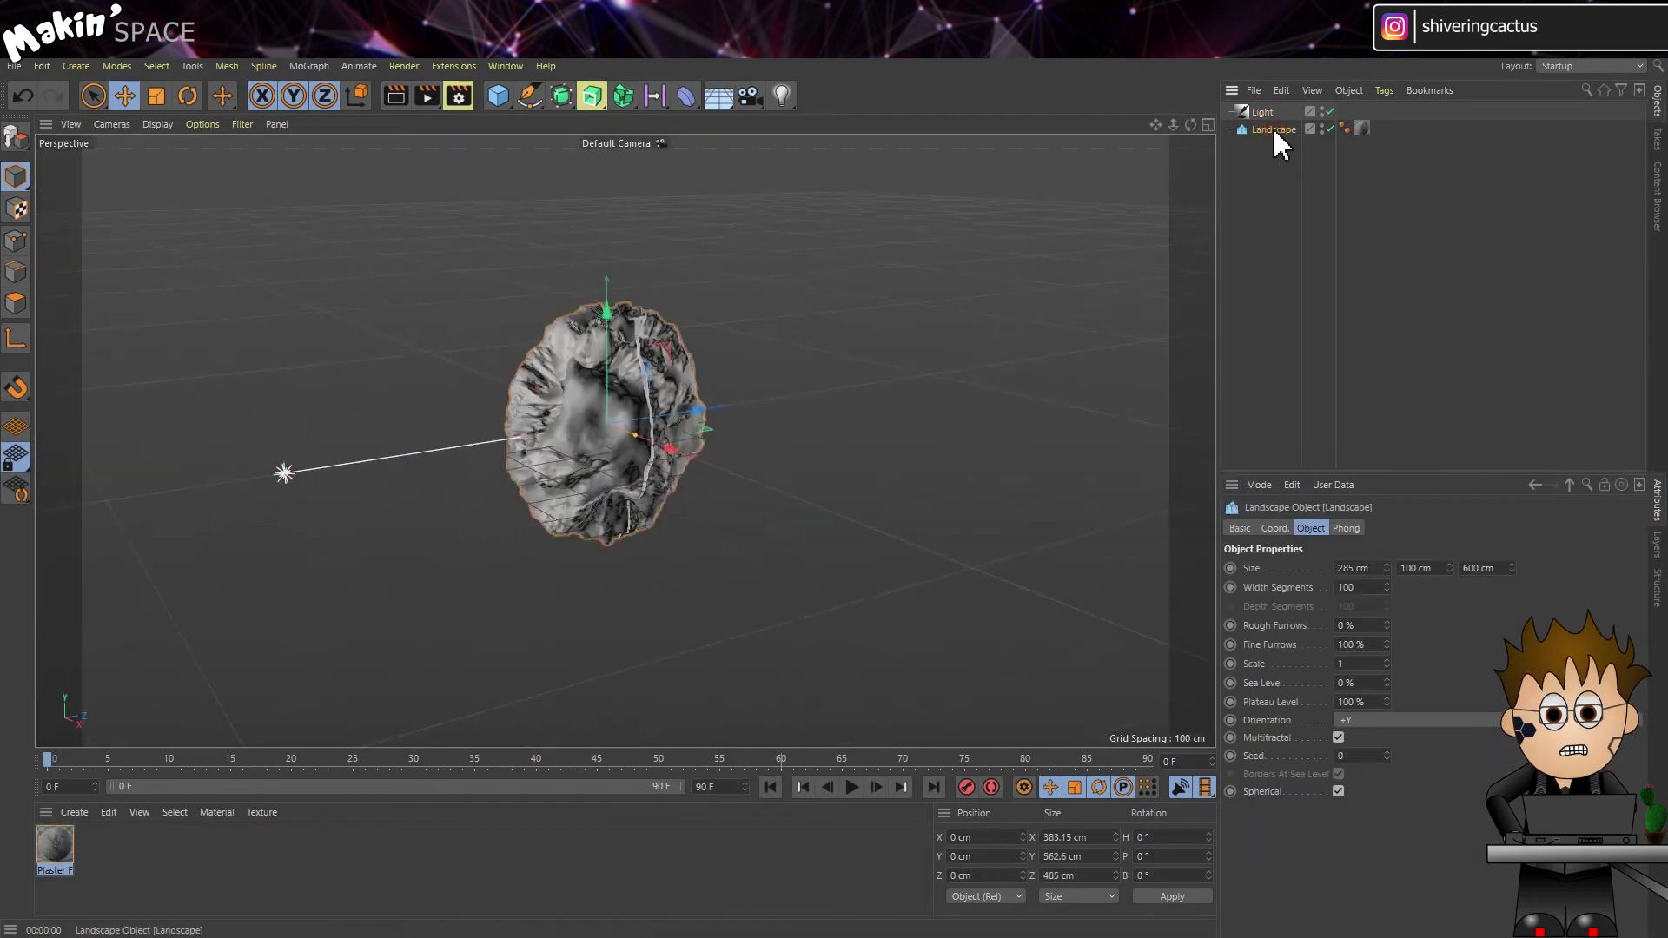
# Step: Duplicate the Landscape rock by copying and pasting it in the Object Manager
pyautogui.click(1277, 91)
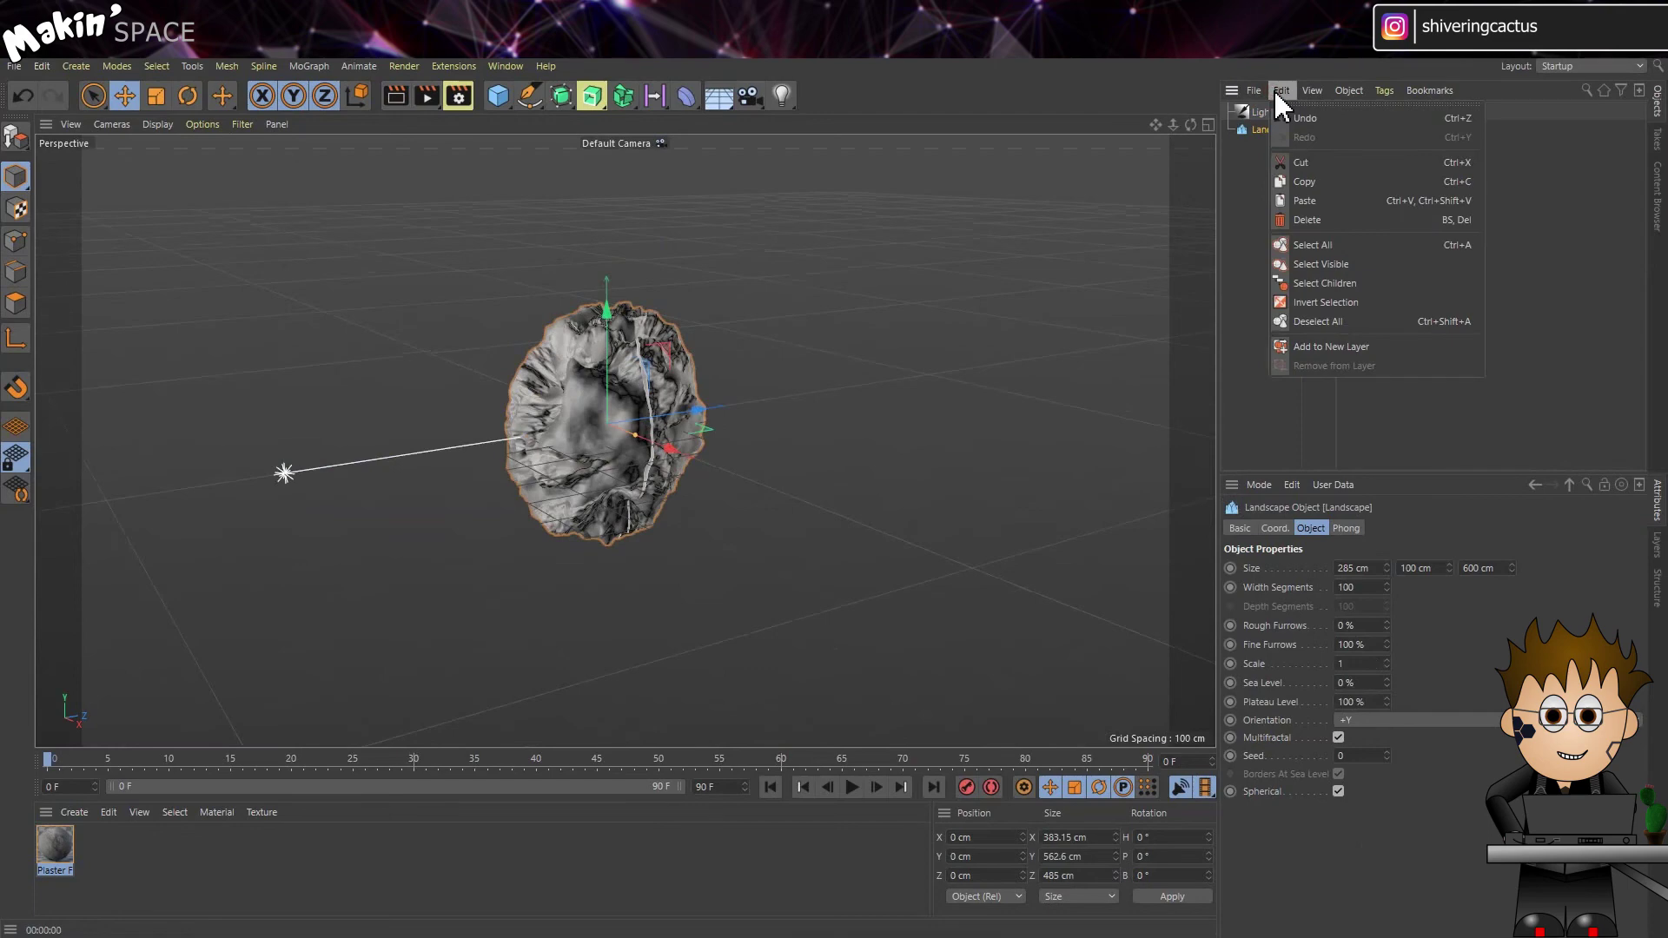
pyautogui.click(1305, 181)
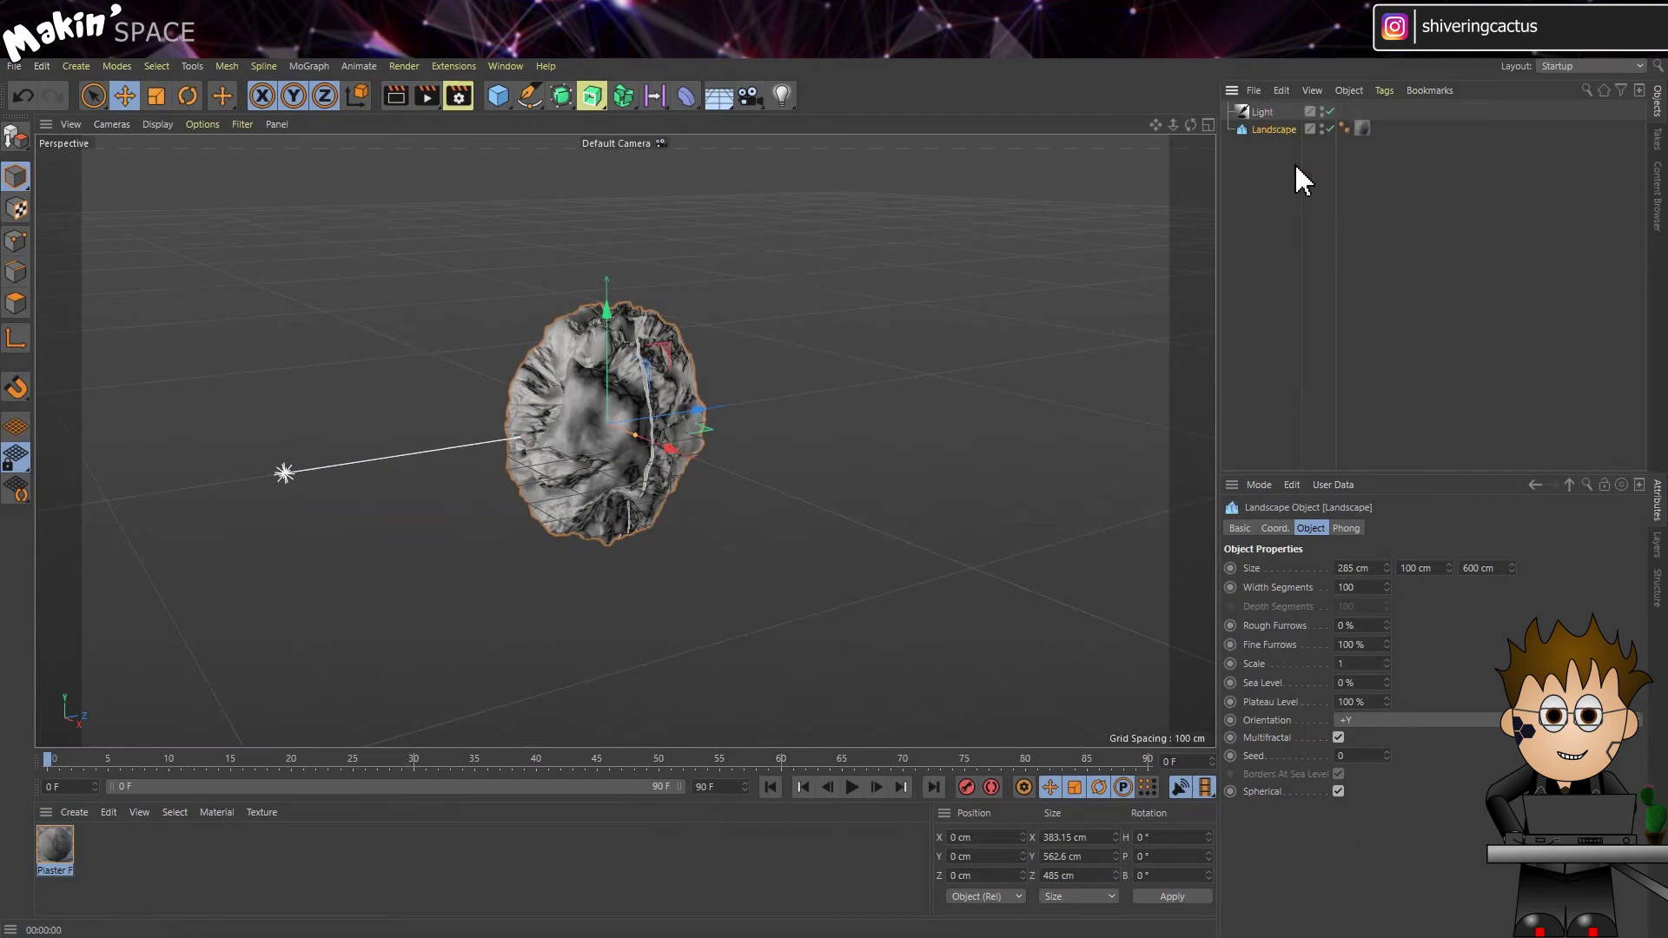
pyautogui.click(1282, 91)
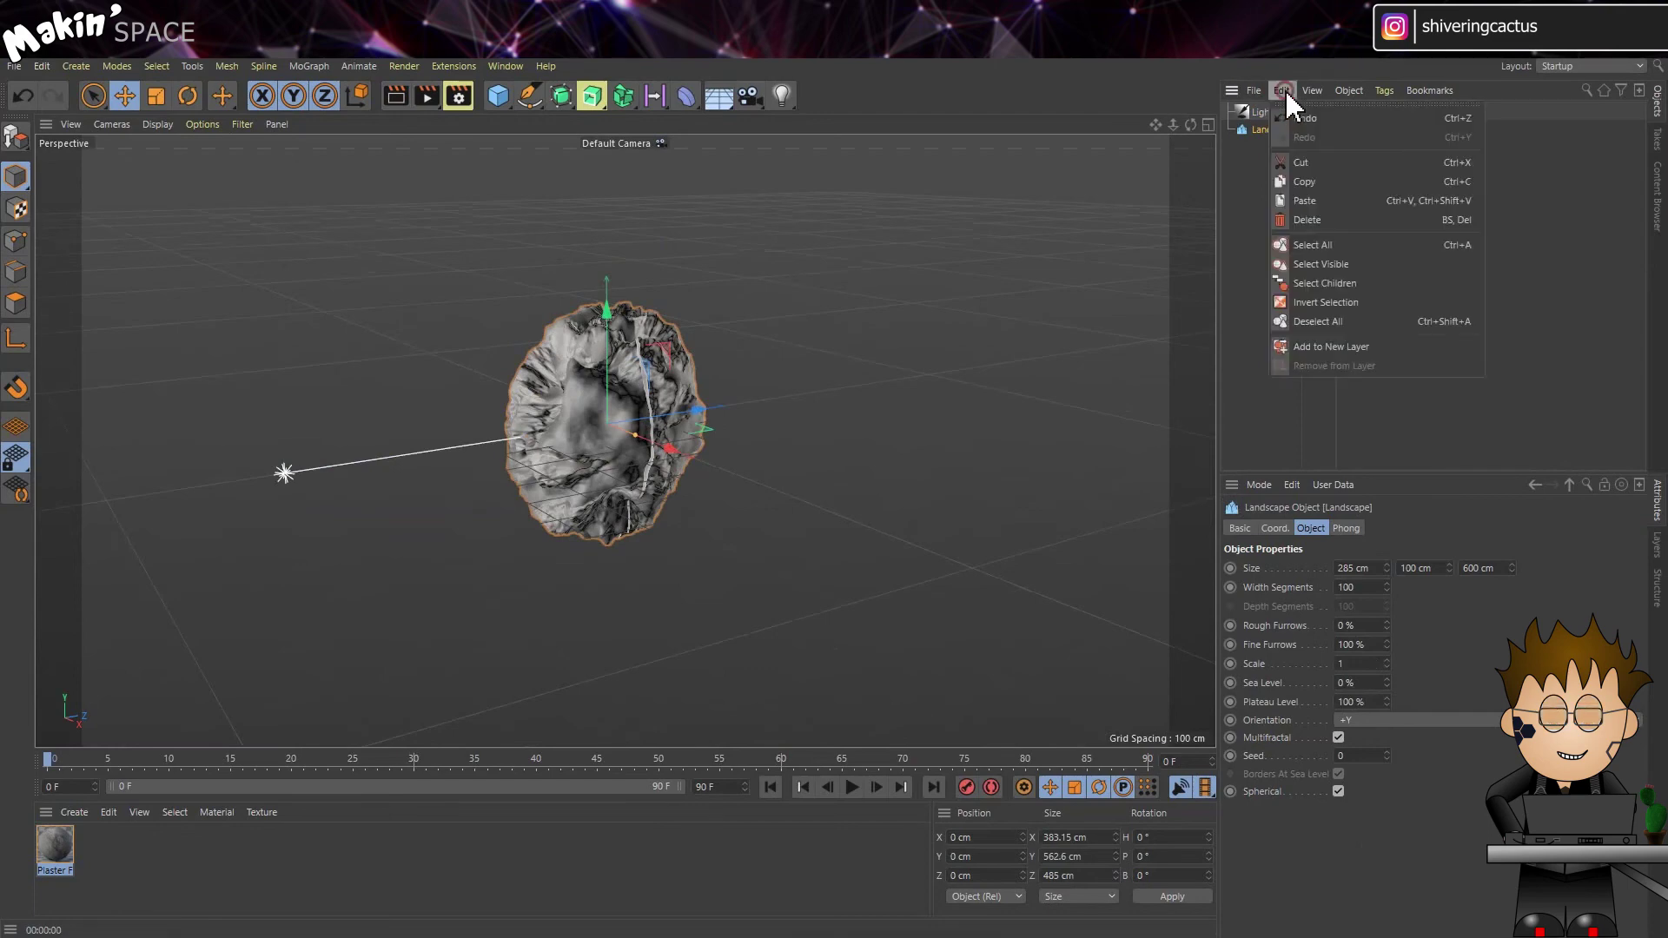
pyautogui.click(1303, 201)
# Step: Shrink and rotate Landscape.1 (132°/105°), place it up-left at X -1173.297 cm, and show Project Settings
pyautogui.moveTo(608, 417); pyautogui.dragTo(700, 372)
pyautogui.click(1275, 528)
pyautogui.hotkey('ctrl', 'r')
pyautogui.moveTo(495, 241); pyautogui.dragTo(469, 304)
pyautogui.click(42, 66)
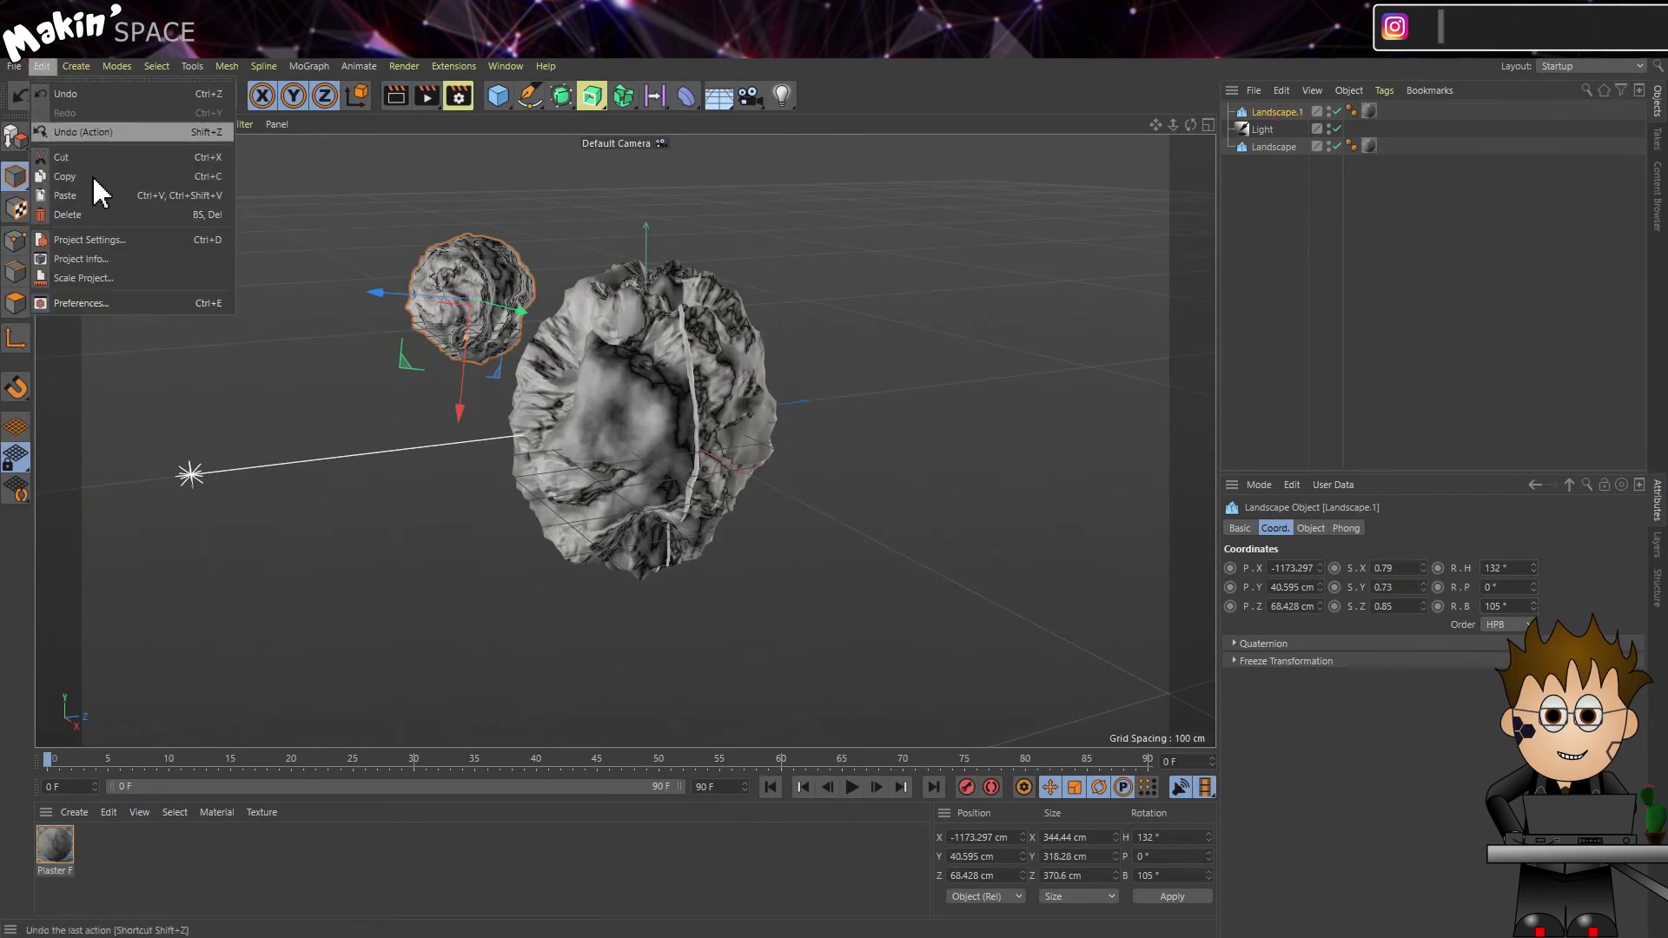
pyautogui.click(116, 232)
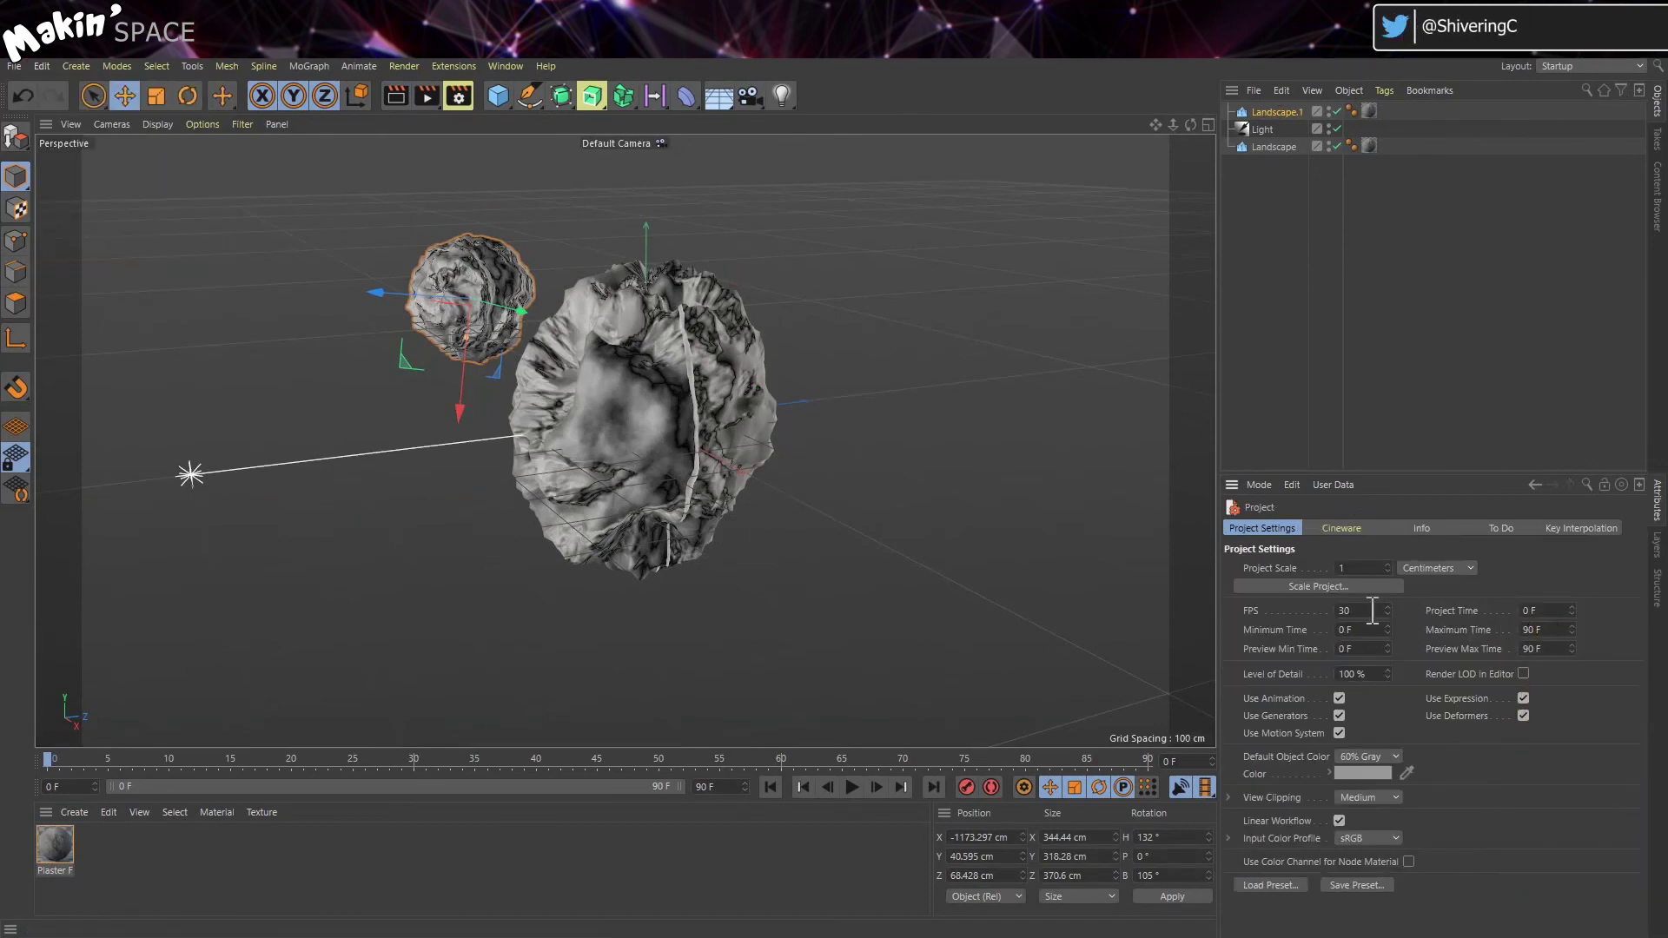
# Step: Set Maximum Time to 60*30 (1800 F) and drop Asteroid.c4d into the Asteroids comp timeline
pyautogui.click(1536, 629)
pyautogui.write('30')
pyautogui.press('Return')
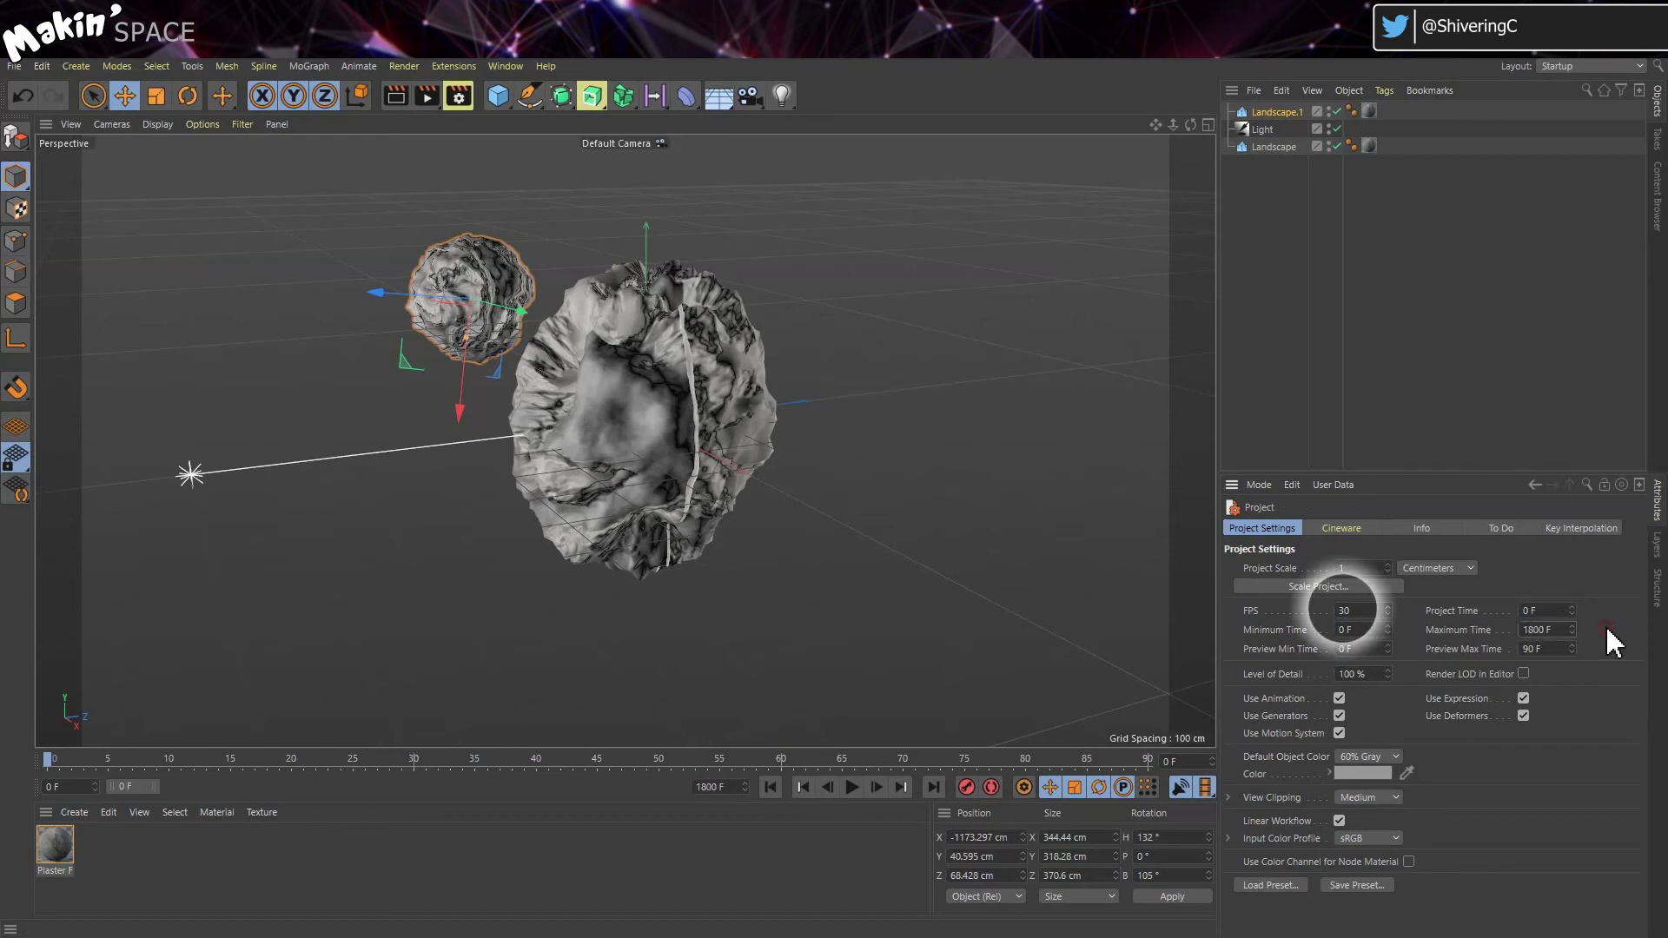
pyautogui.moveTo(106, 473); pyautogui.dragTo(579, 710)
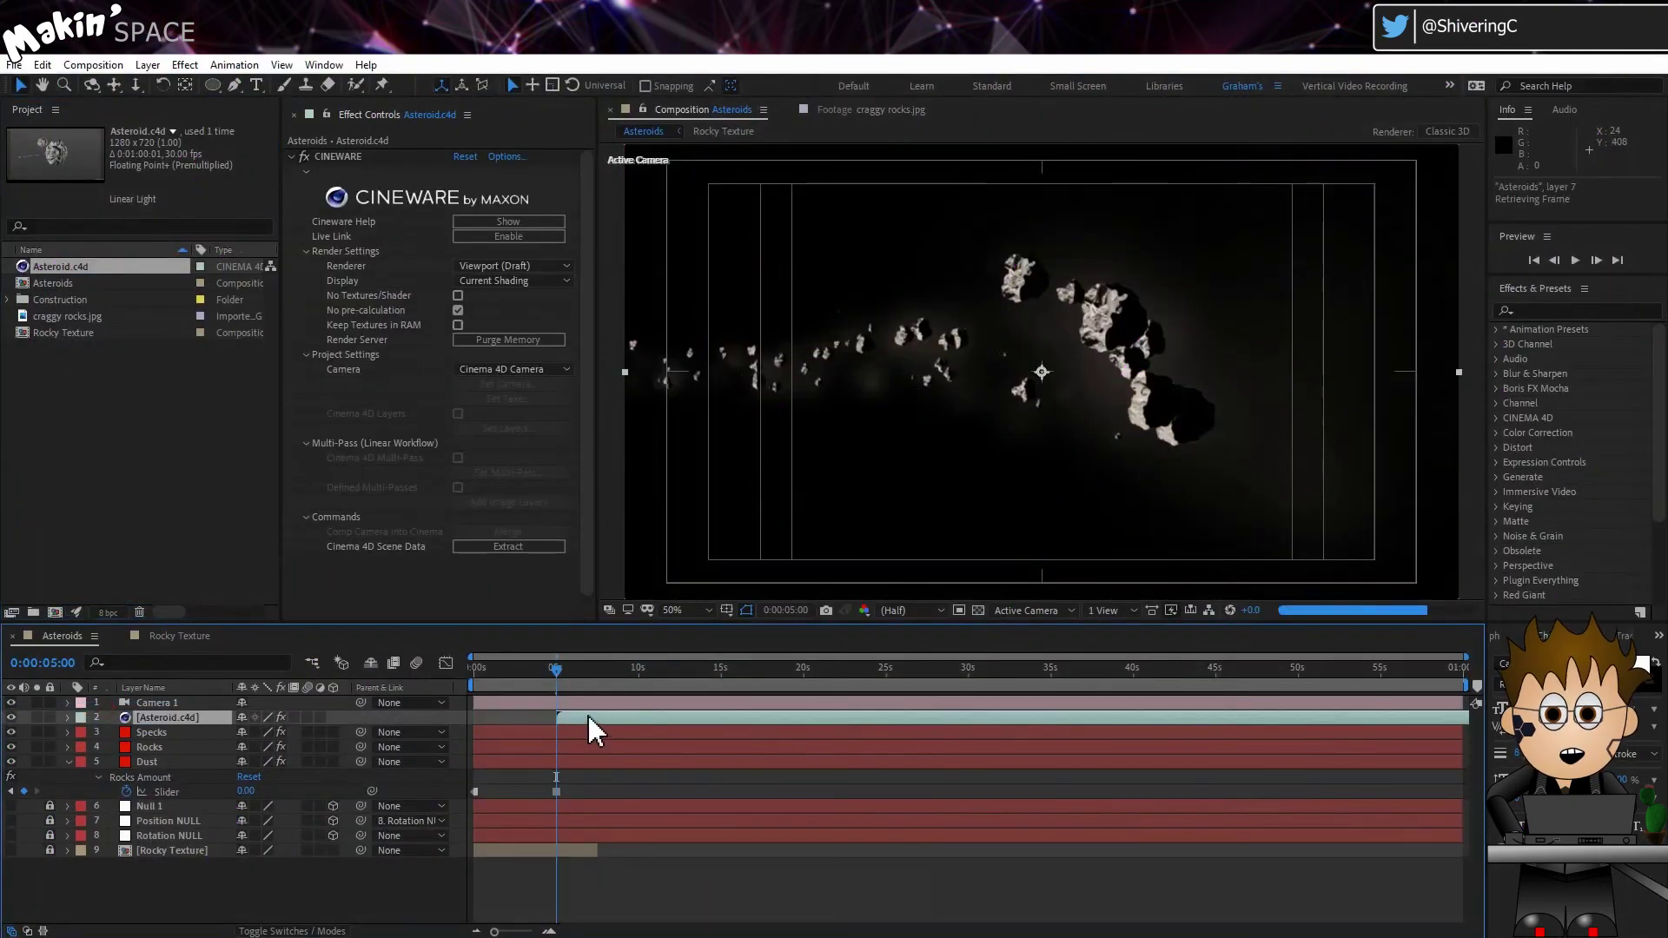
# Step: Set the Cineware Renderer to Current and Camera to Centered Comp Camera for Asteroid.c4d
pyautogui.click(533, 267)
pyautogui.click(533, 287)
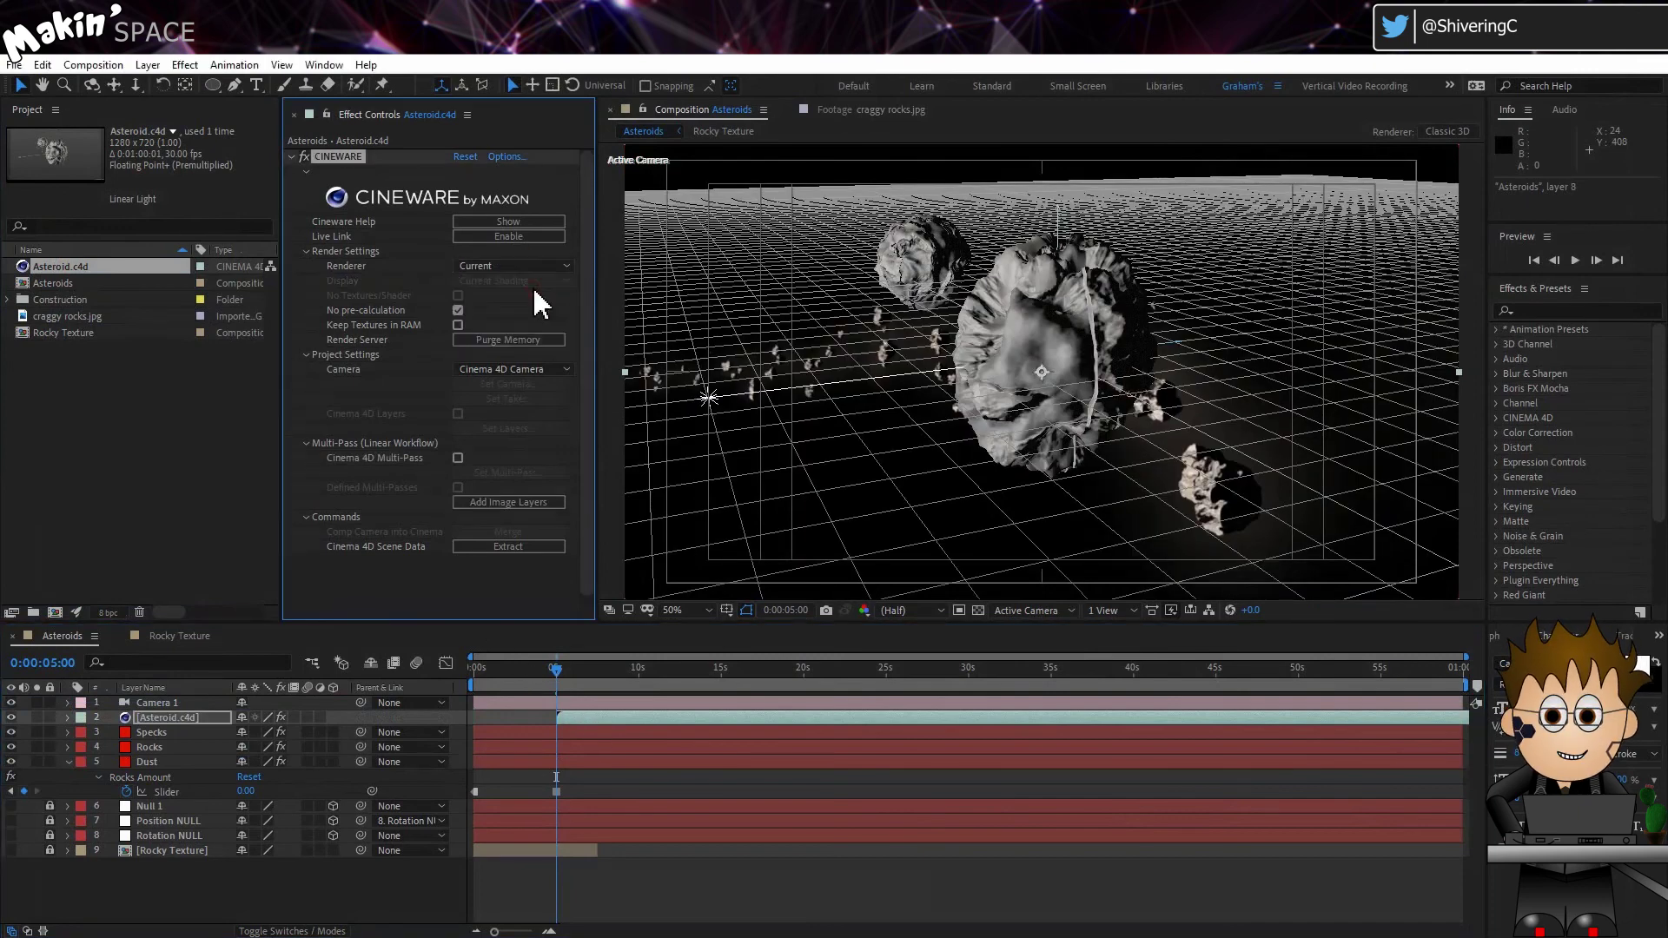
pyautogui.click(532, 370)
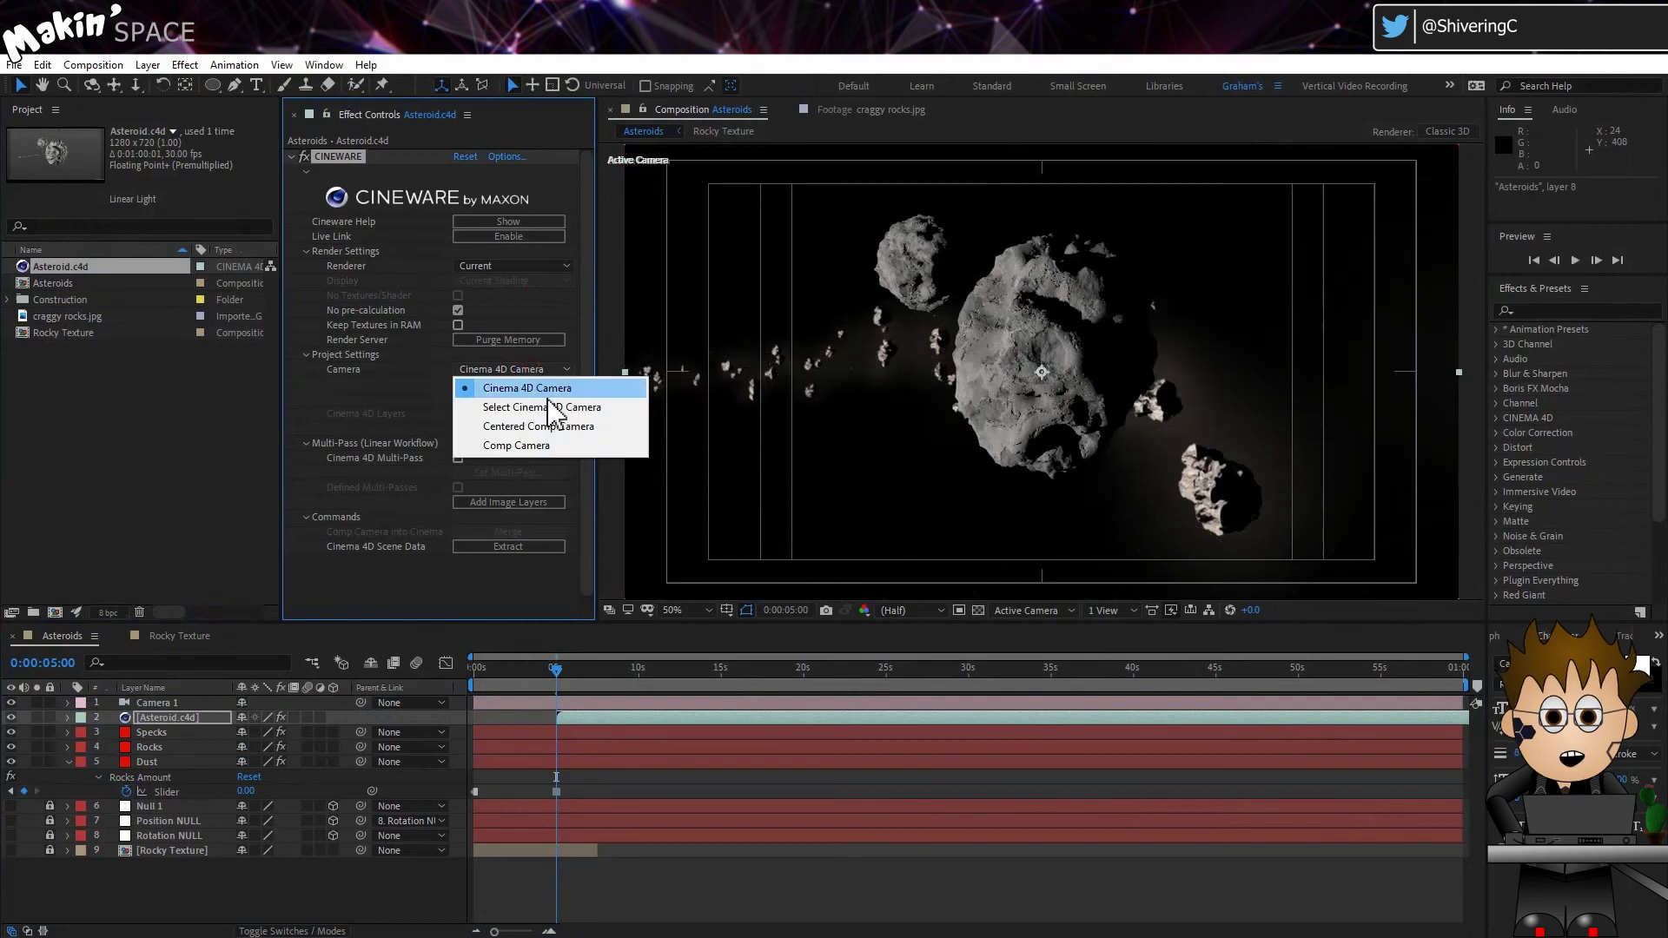
pyautogui.click(538, 426)
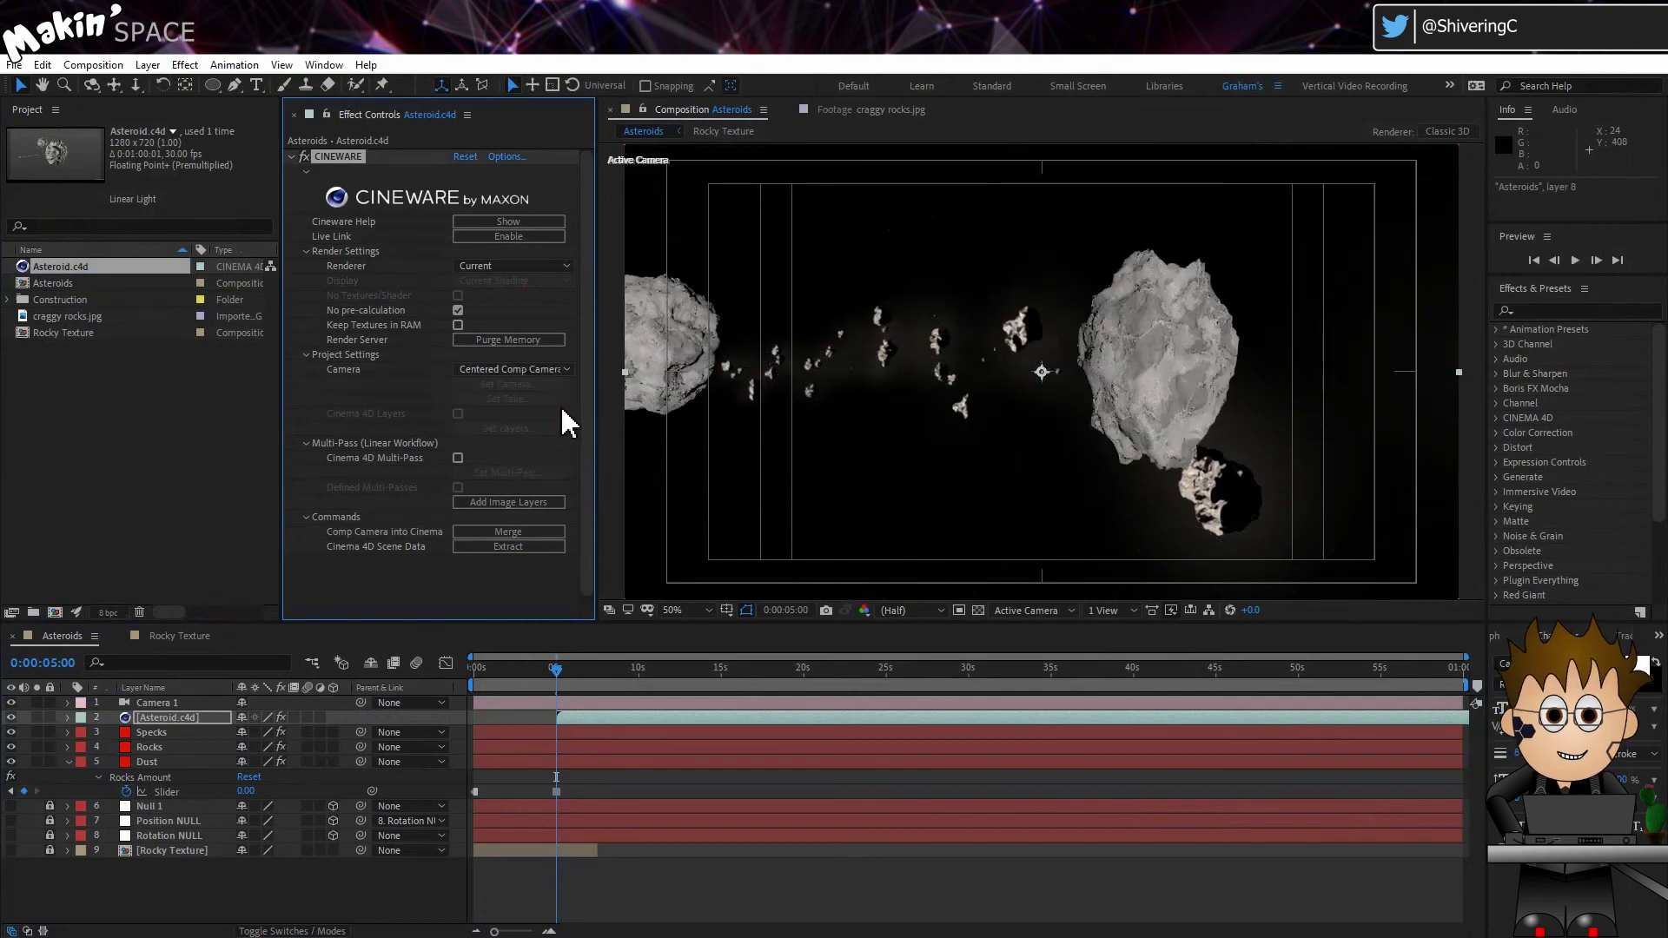
pyautogui.click(46, 271)
pyautogui.click(42, 64)
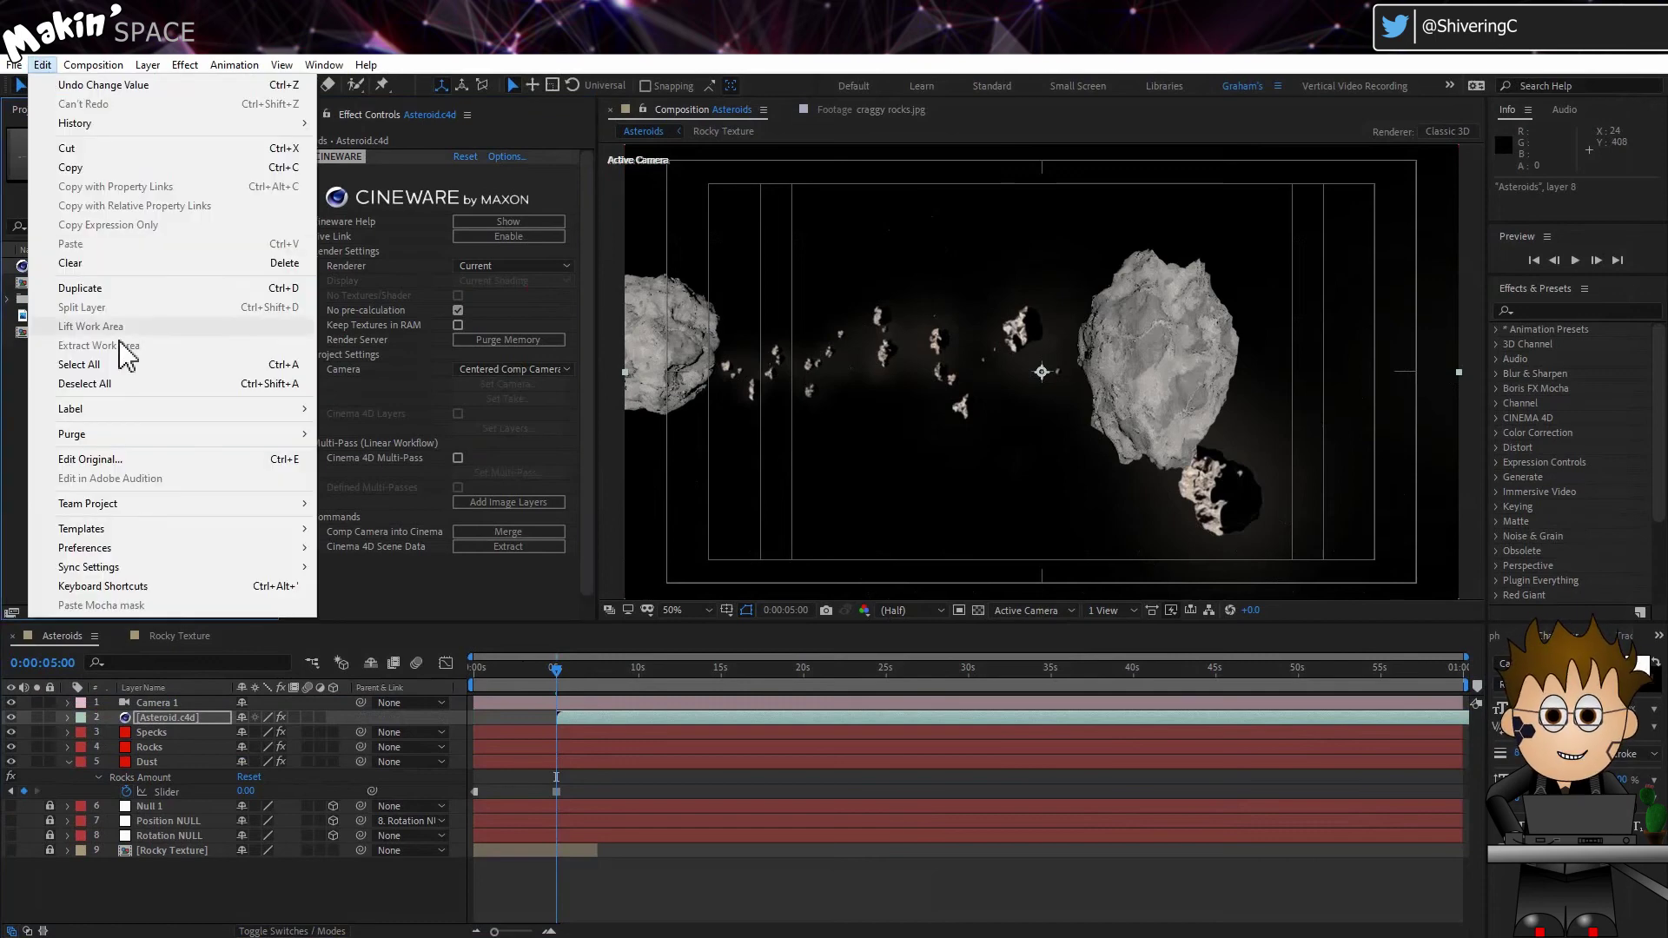
# Step: Reopen the scene in Cinema 4D, zero the light's Z position, and move it beside the rocks
pyautogui.click(161, 458)
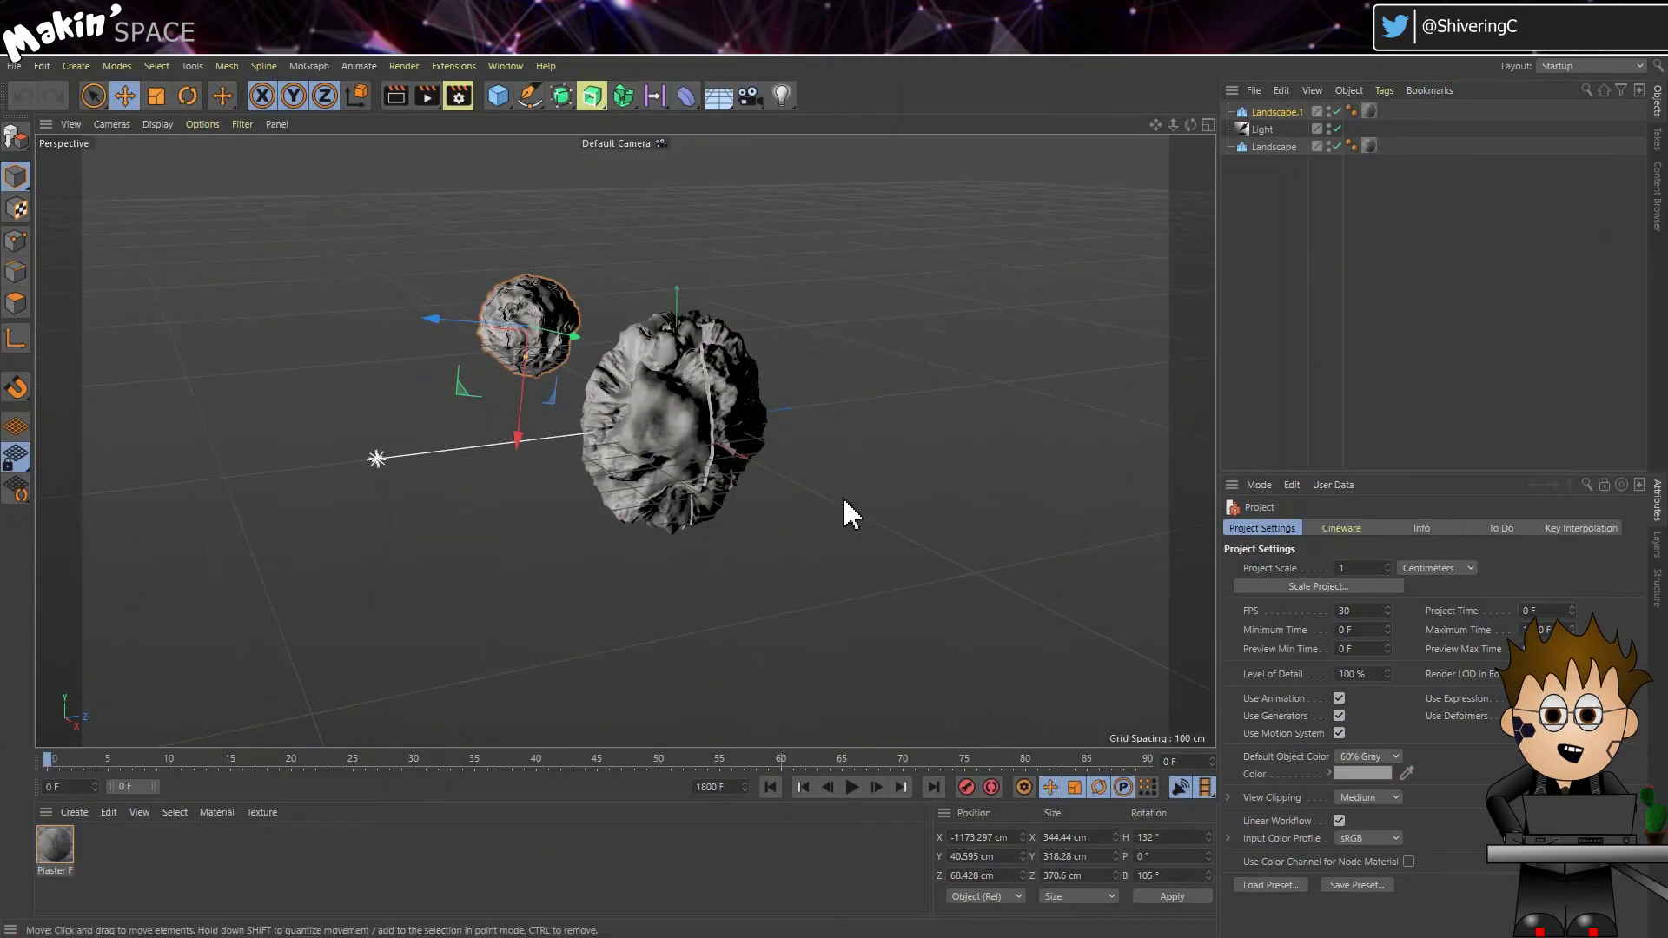
pyautogui.click(1266, 130)
pyautogui.click(1319, 532)
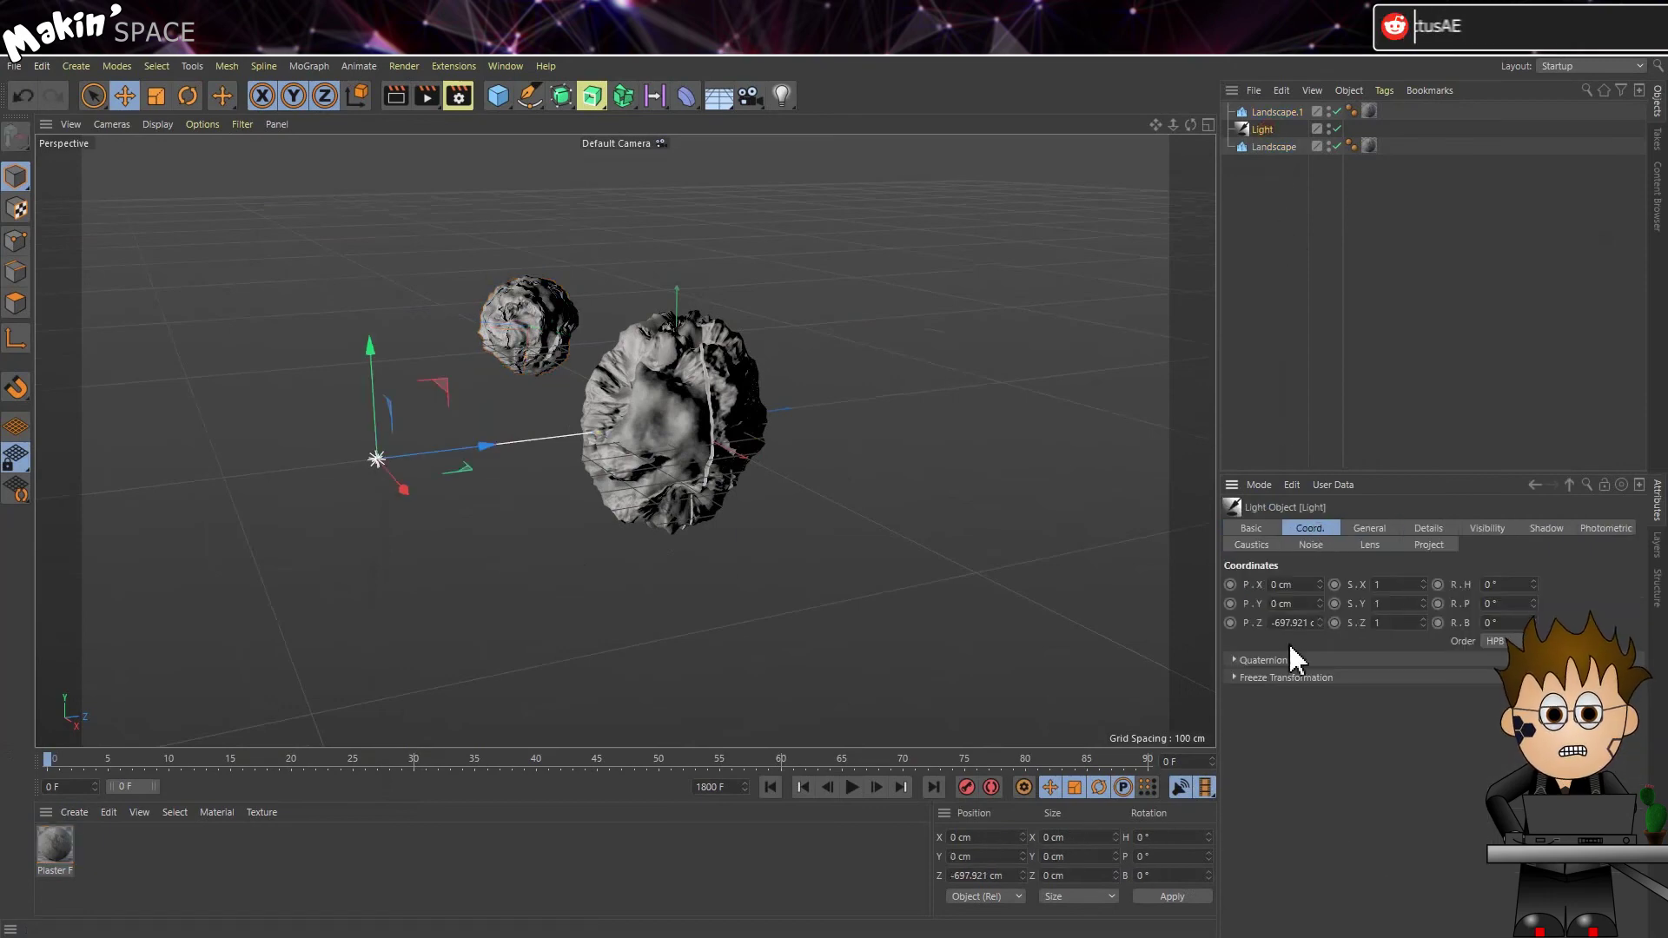
pyautogui.moveTo(1317, 623); pyautogui.dragTo(1211, 623)
pyautogui.write('0')
pyautogui.press('Return')
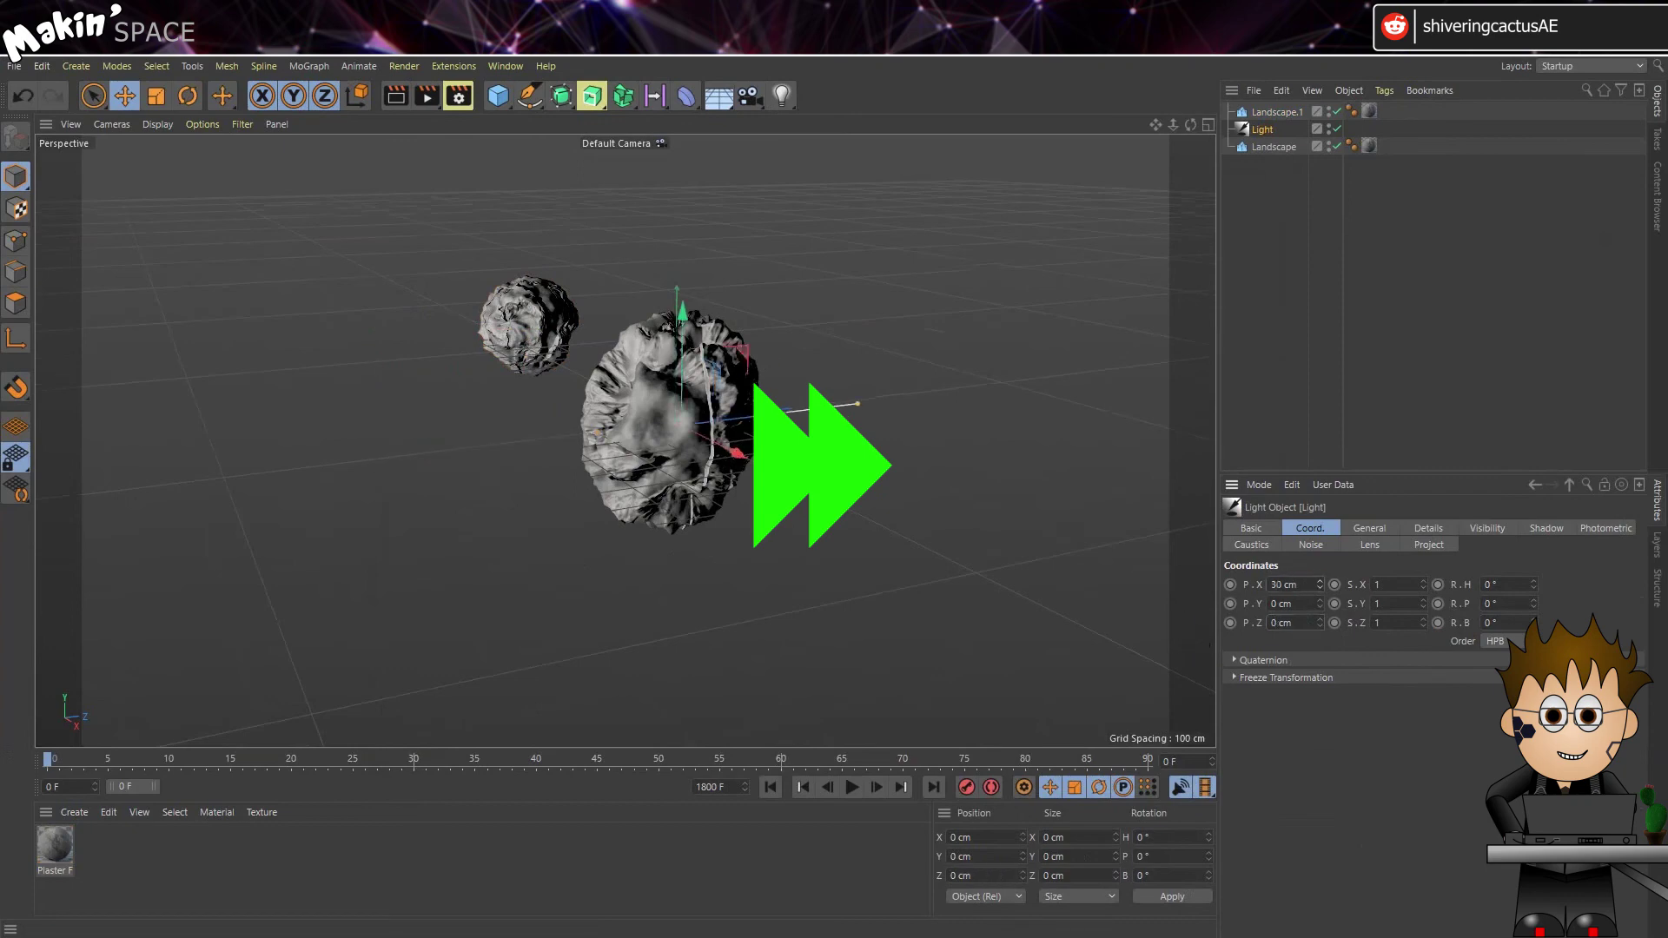
pyautogui.moveTo(730, 443); pyautogui.dragTo(605, 391)
pyautogui.click(573, 304)
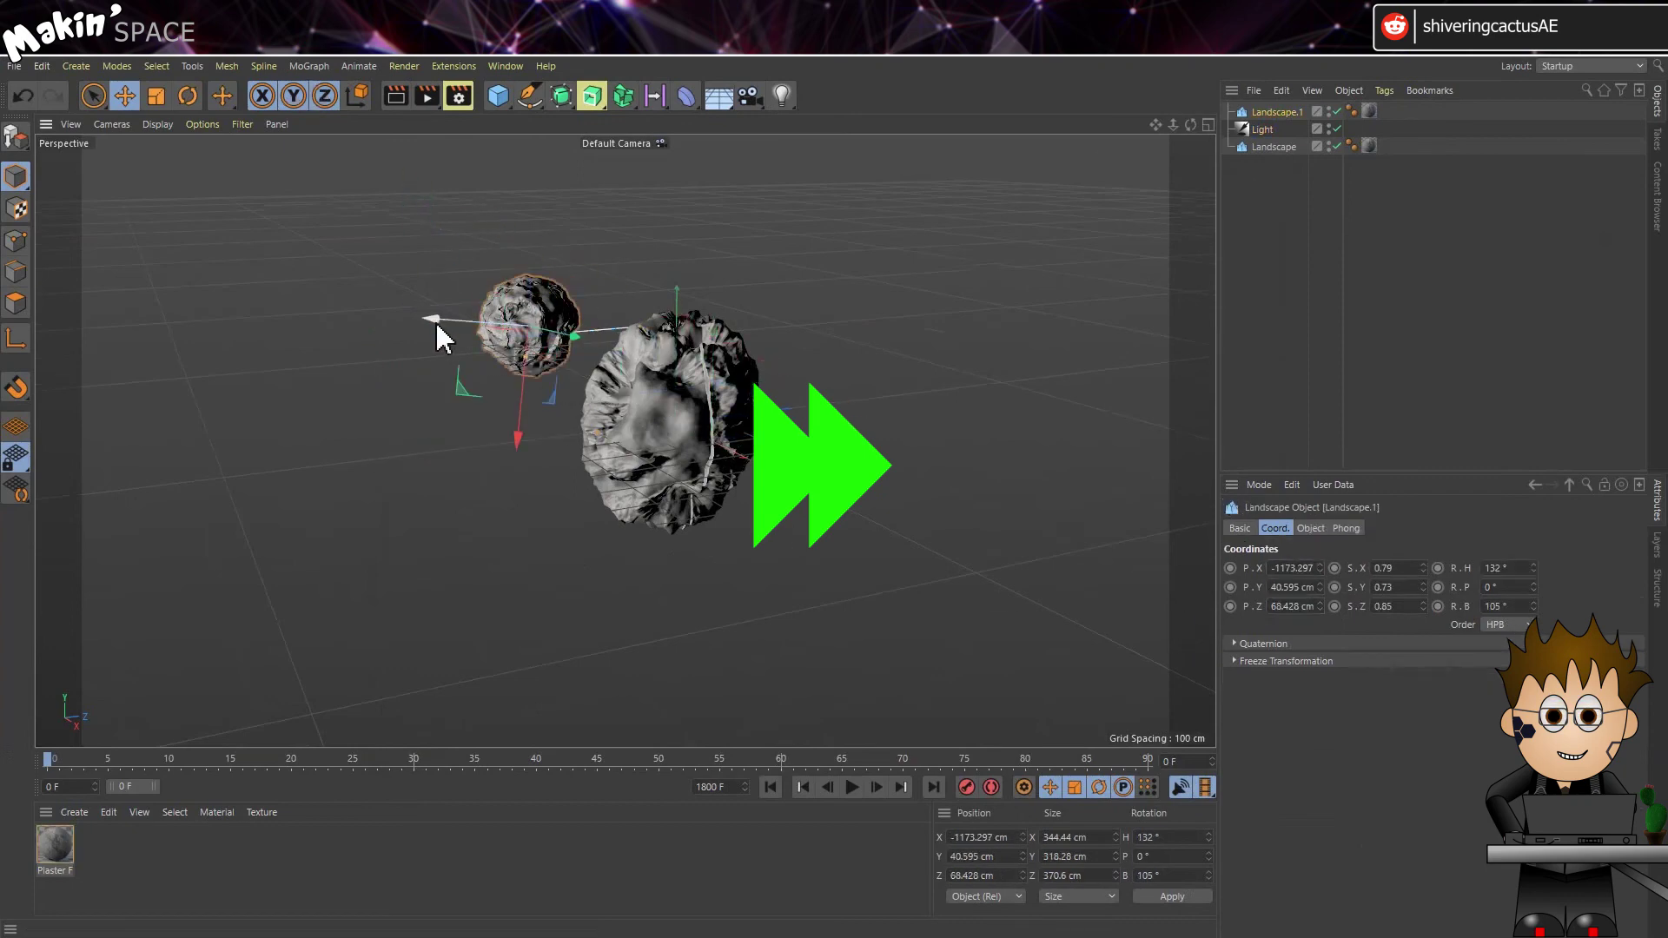
pyautogui.moveTo(440, 335); pyautogui.dragTo(626, 457)
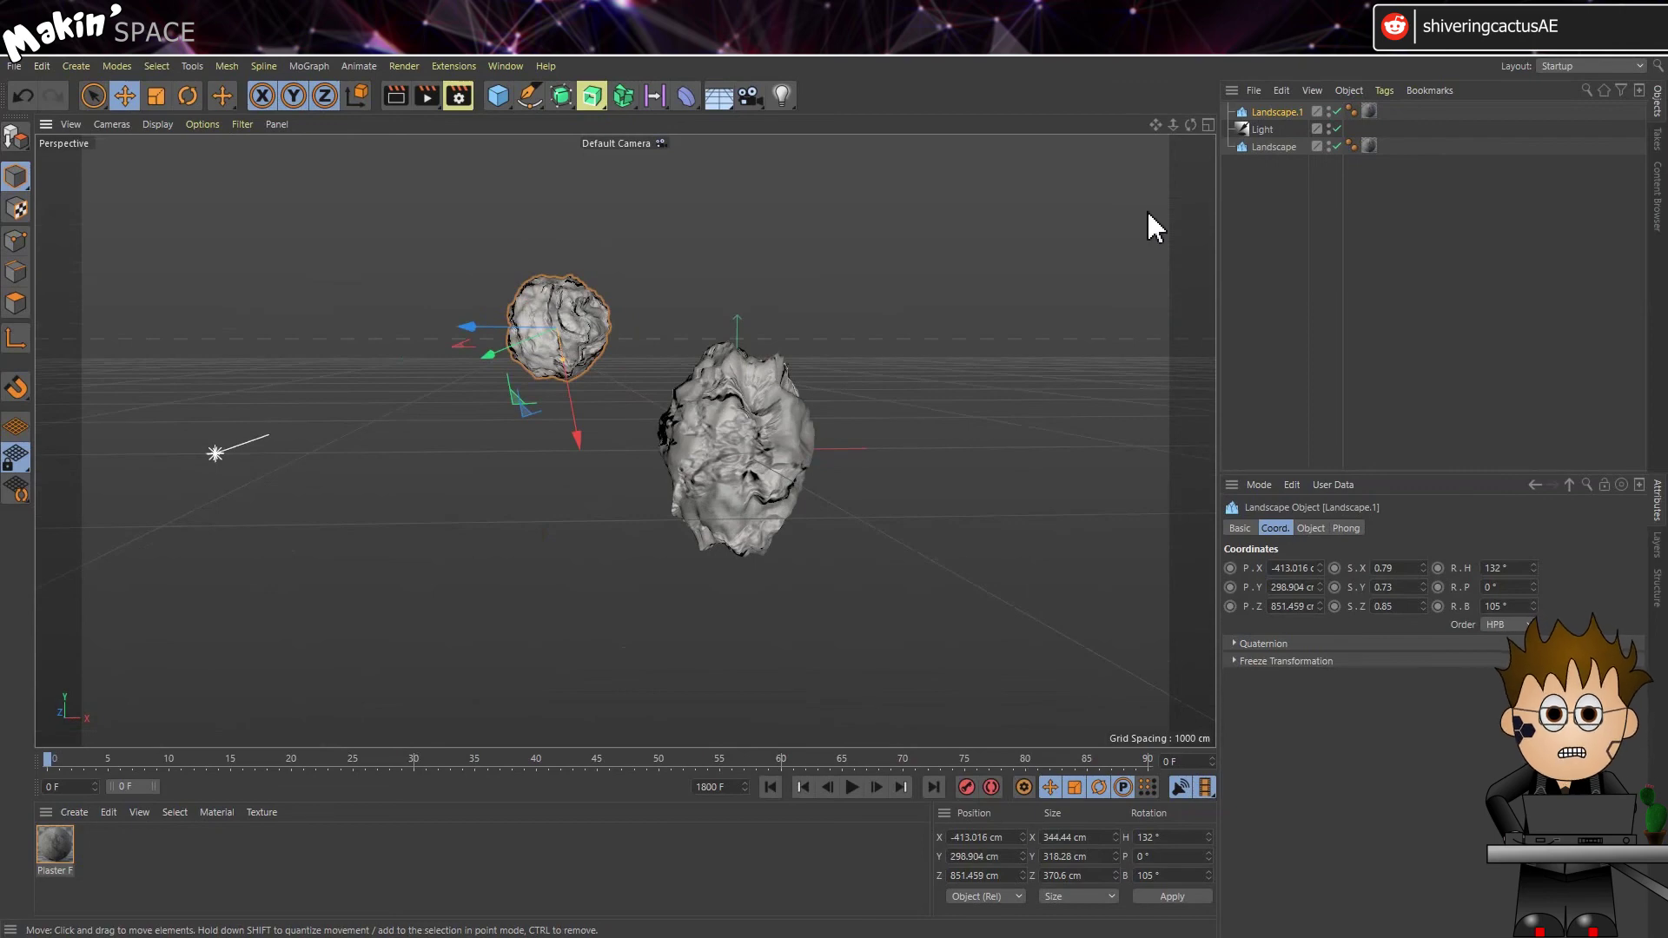
# Step: Give the light a Target tag with Landscape as its Up Vector
pyautogui.click(1264, 130)
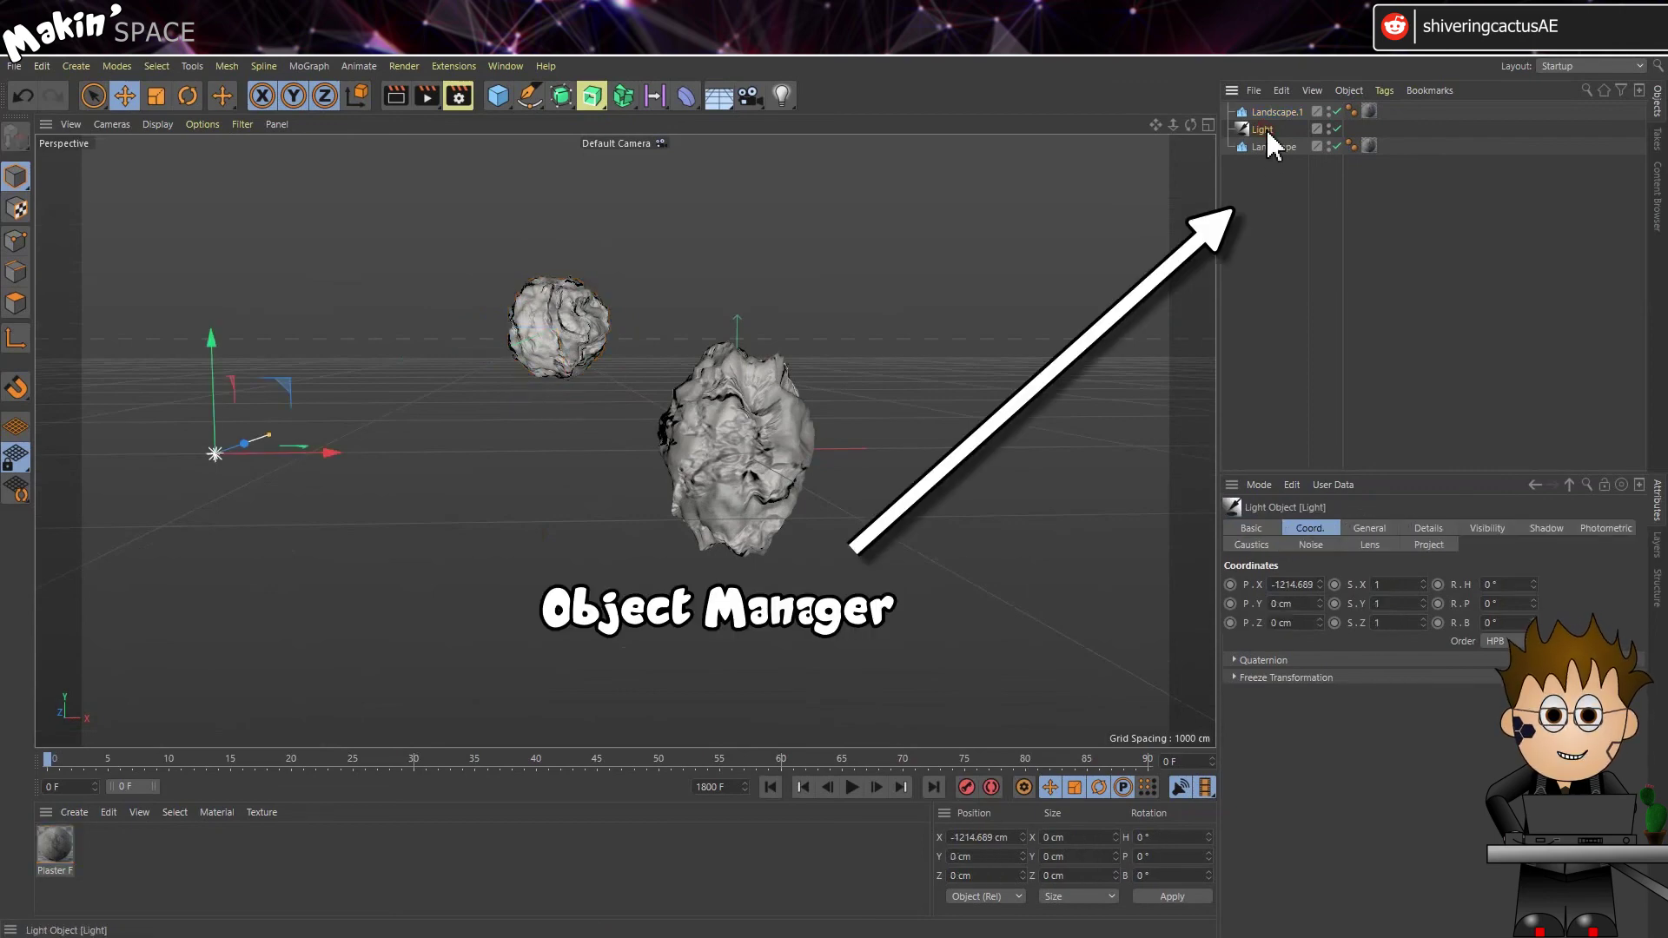
pyautogui.rightClick(1265, 135)
pyautogui.moveTo(1316, 137)
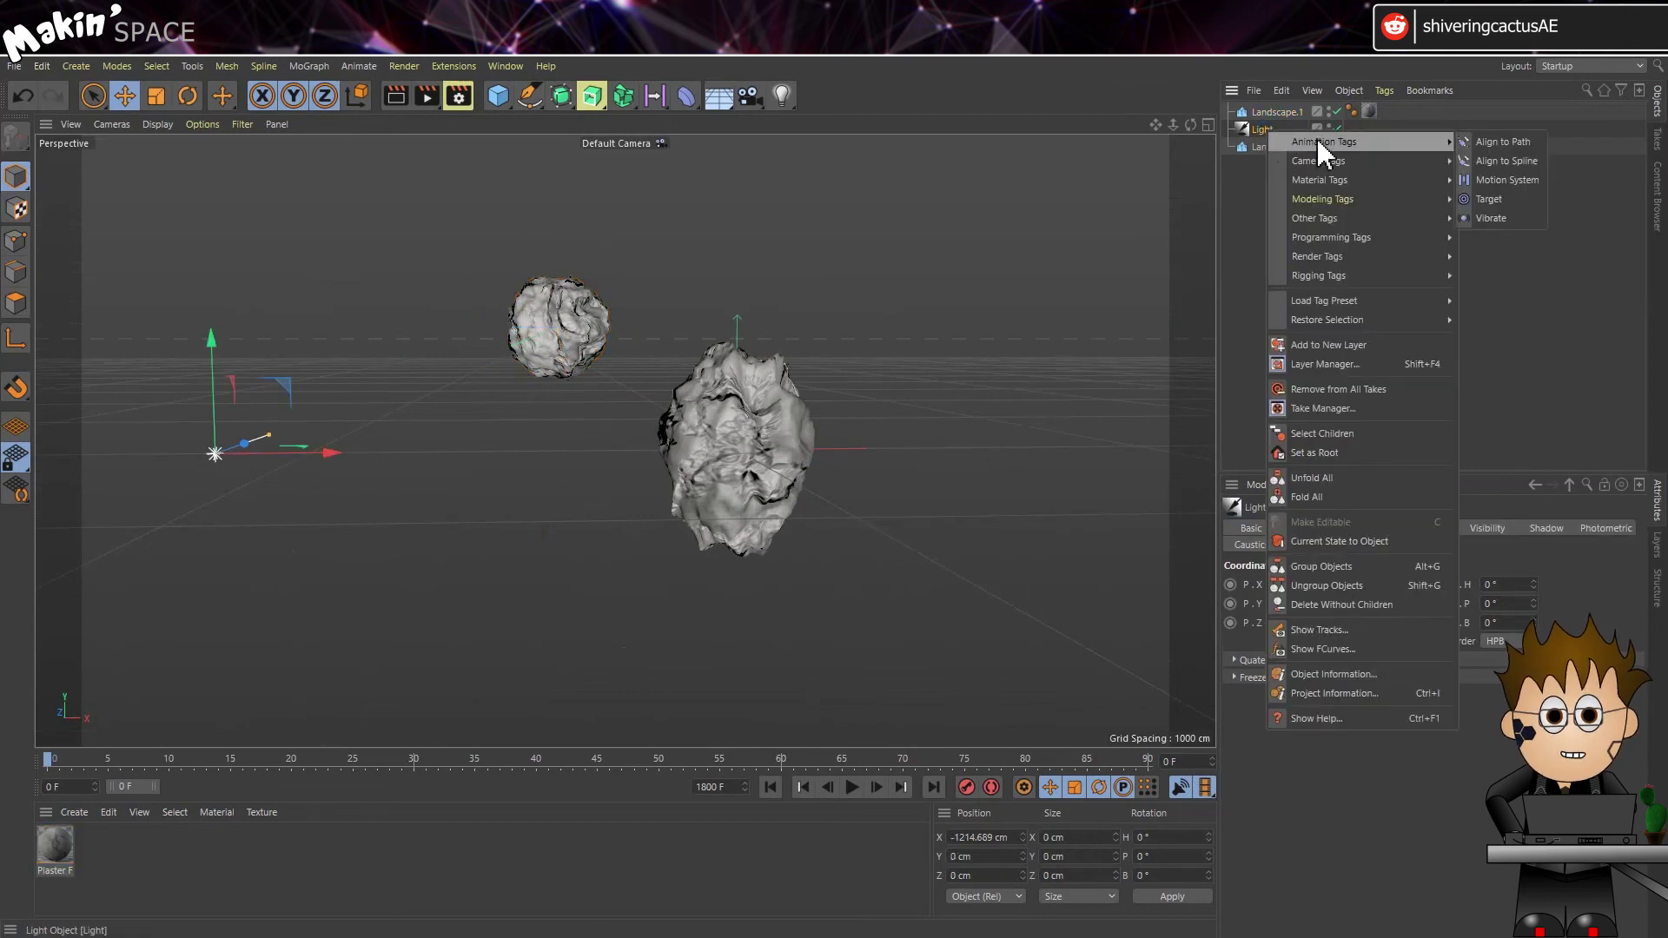
pyautogui.click(1489, 200)
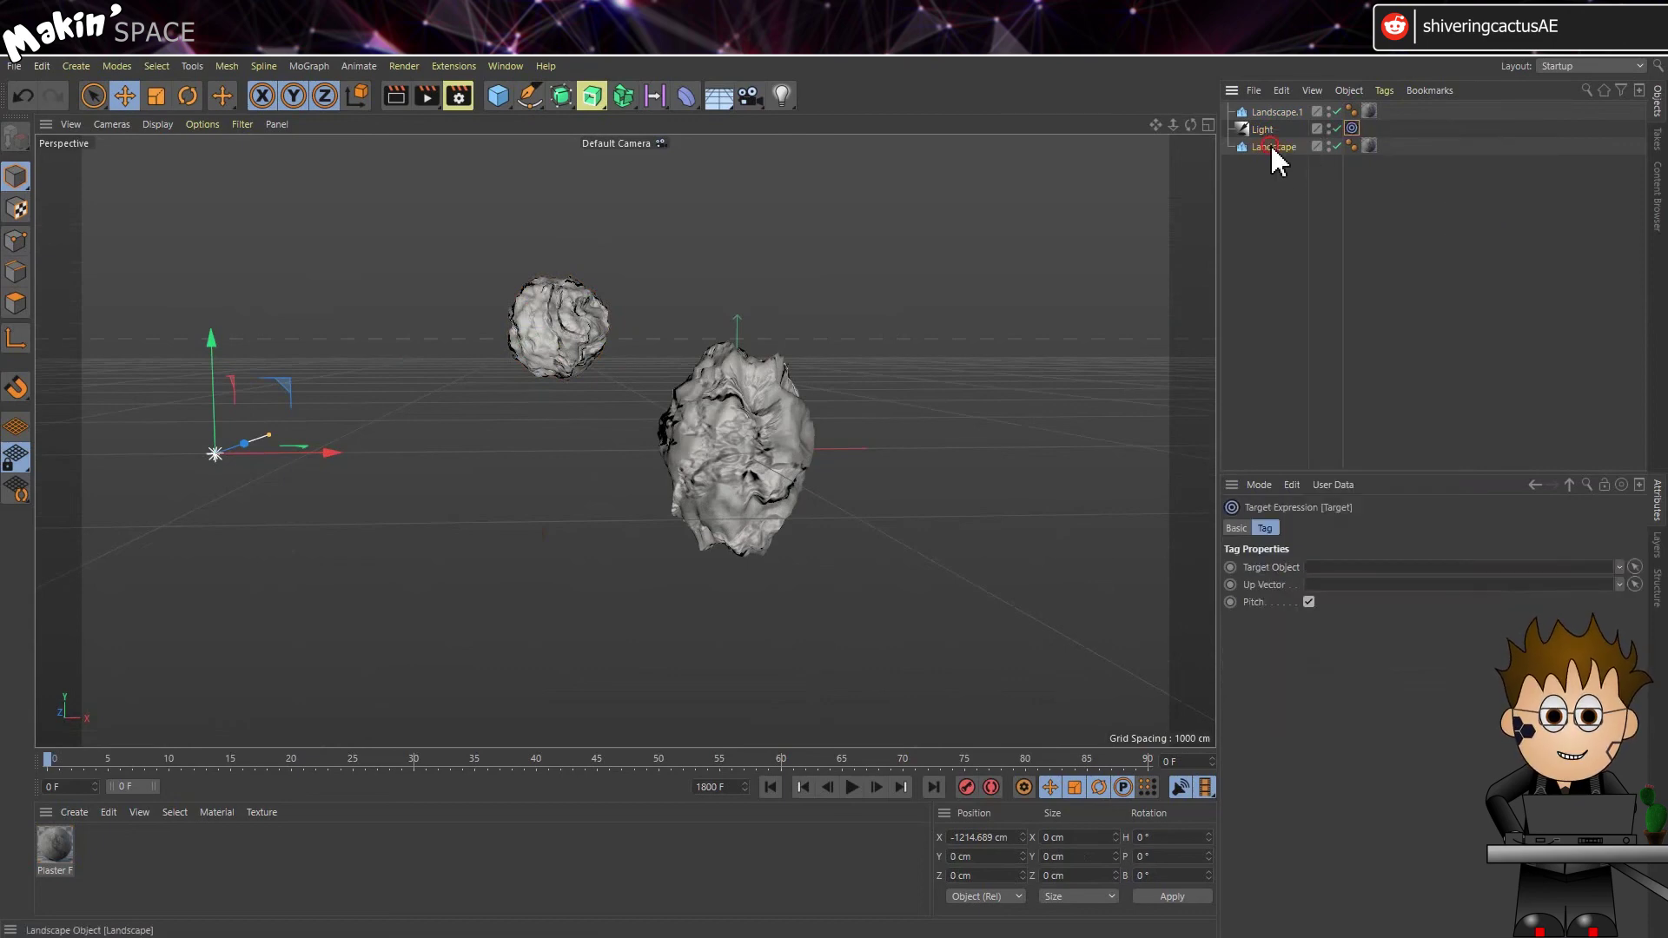
pyautogui.moveTo(1320, 318); pyautogui.dragTo(1354, 476)
pyautogui.moveTo(1366, 567); pyautogui.dragTo(1367, 573)
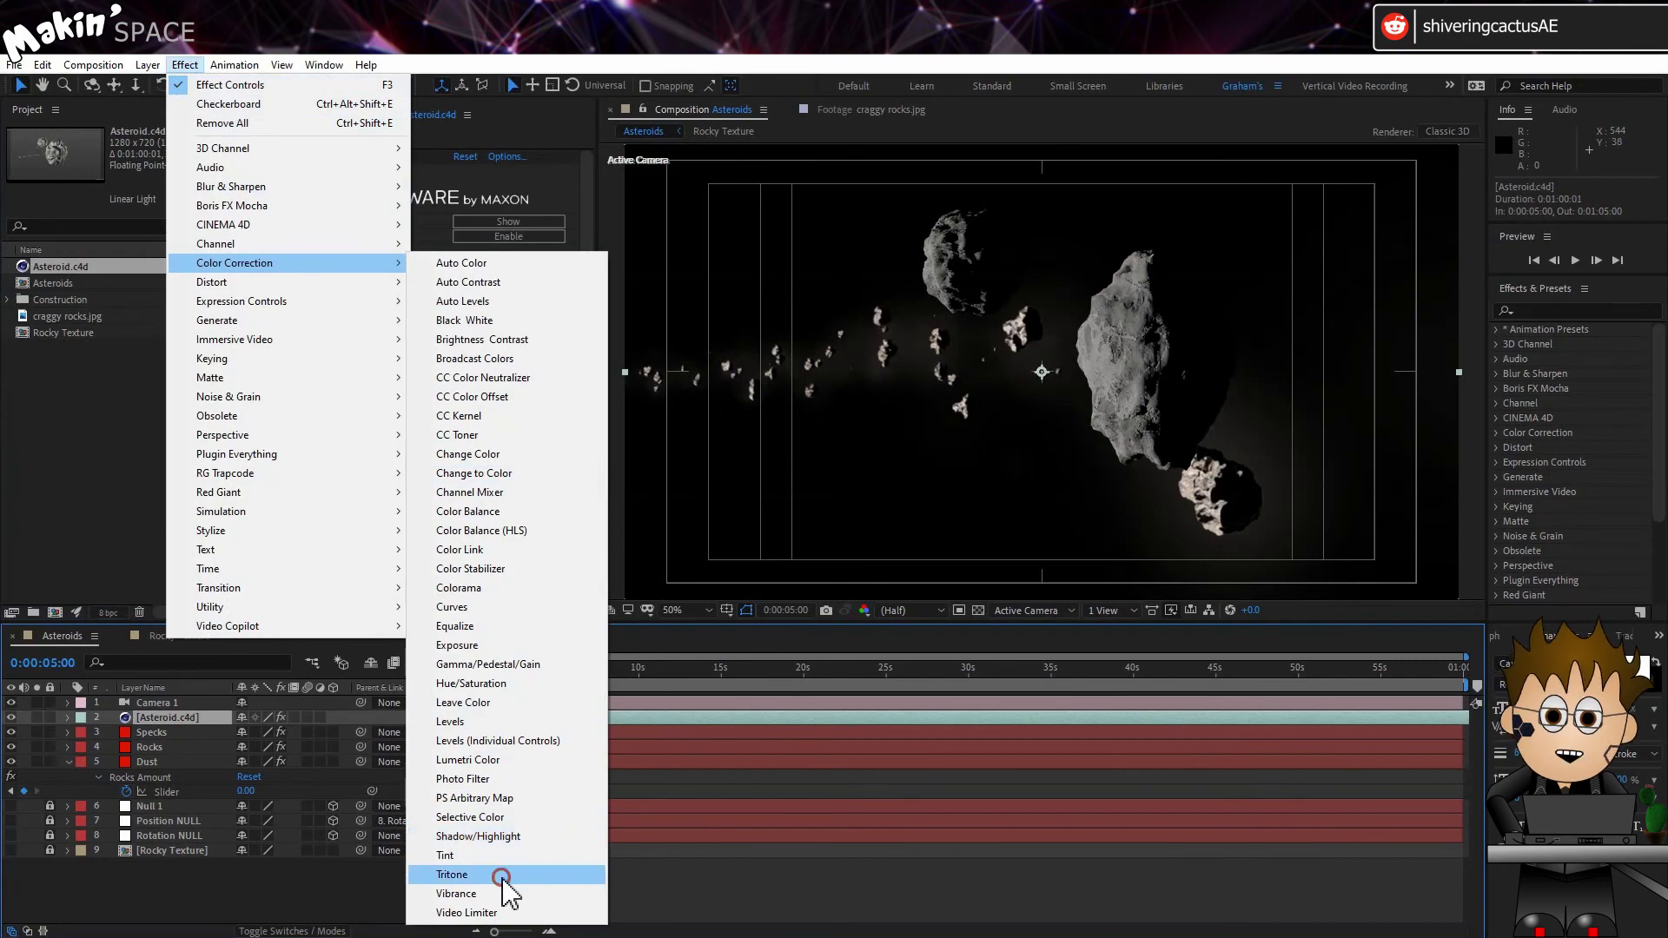
# Step: Apply Color Correction > Tritone to the Asteroid.c4d layer for a warm brownish tint
pyautogui.click(502, 875)
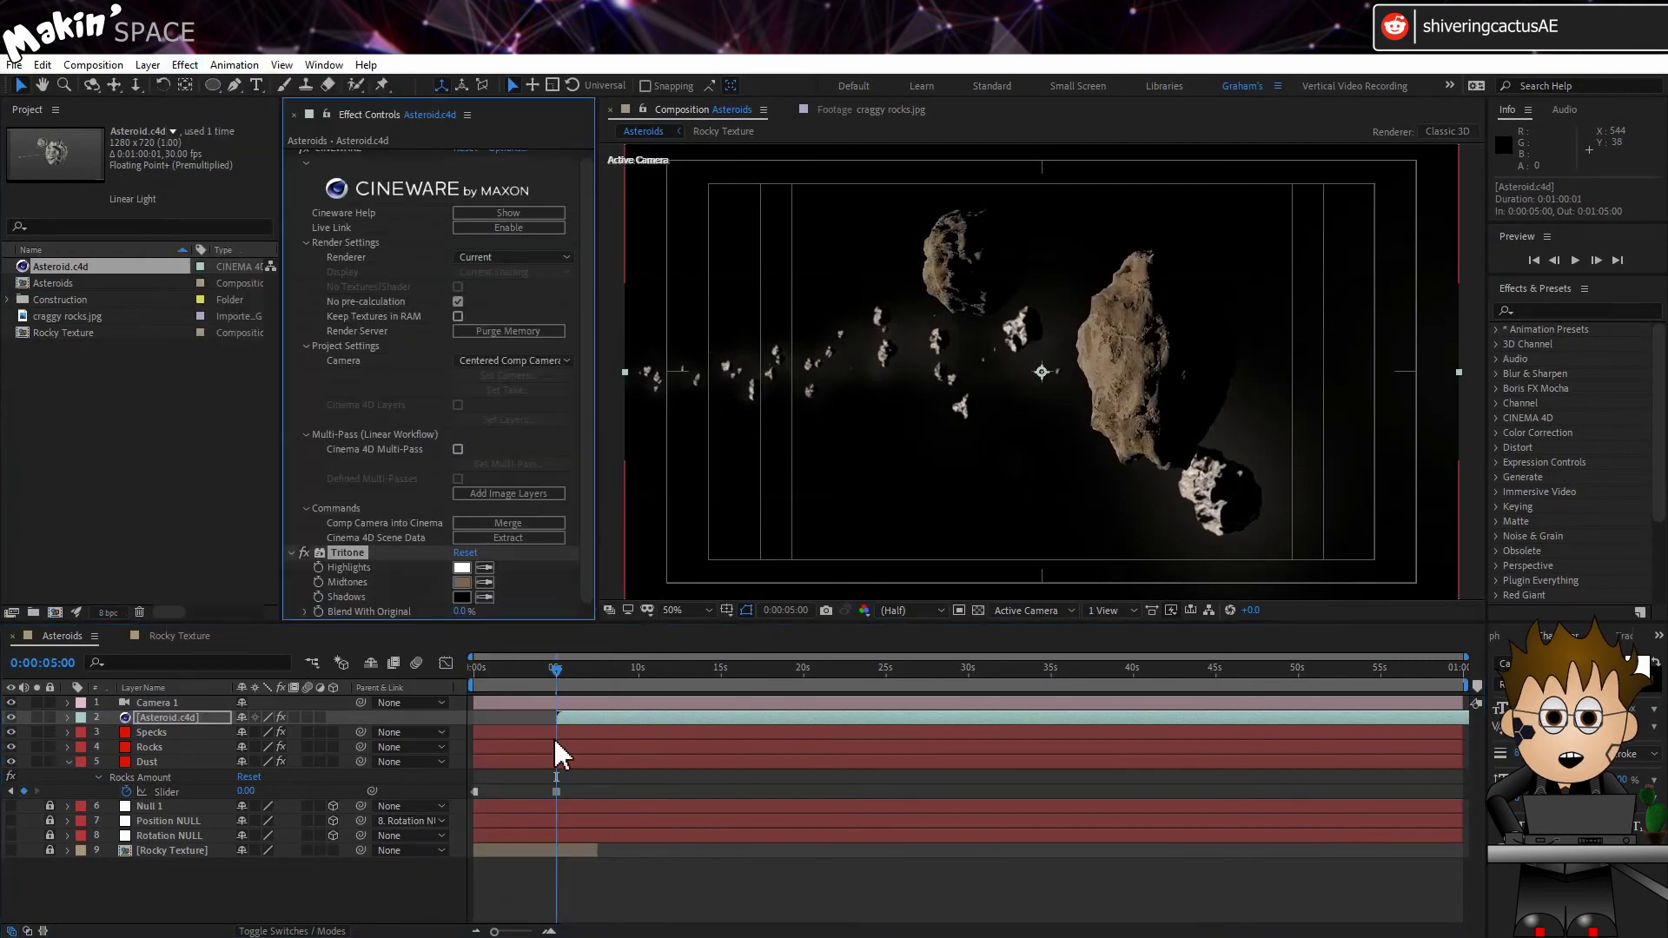